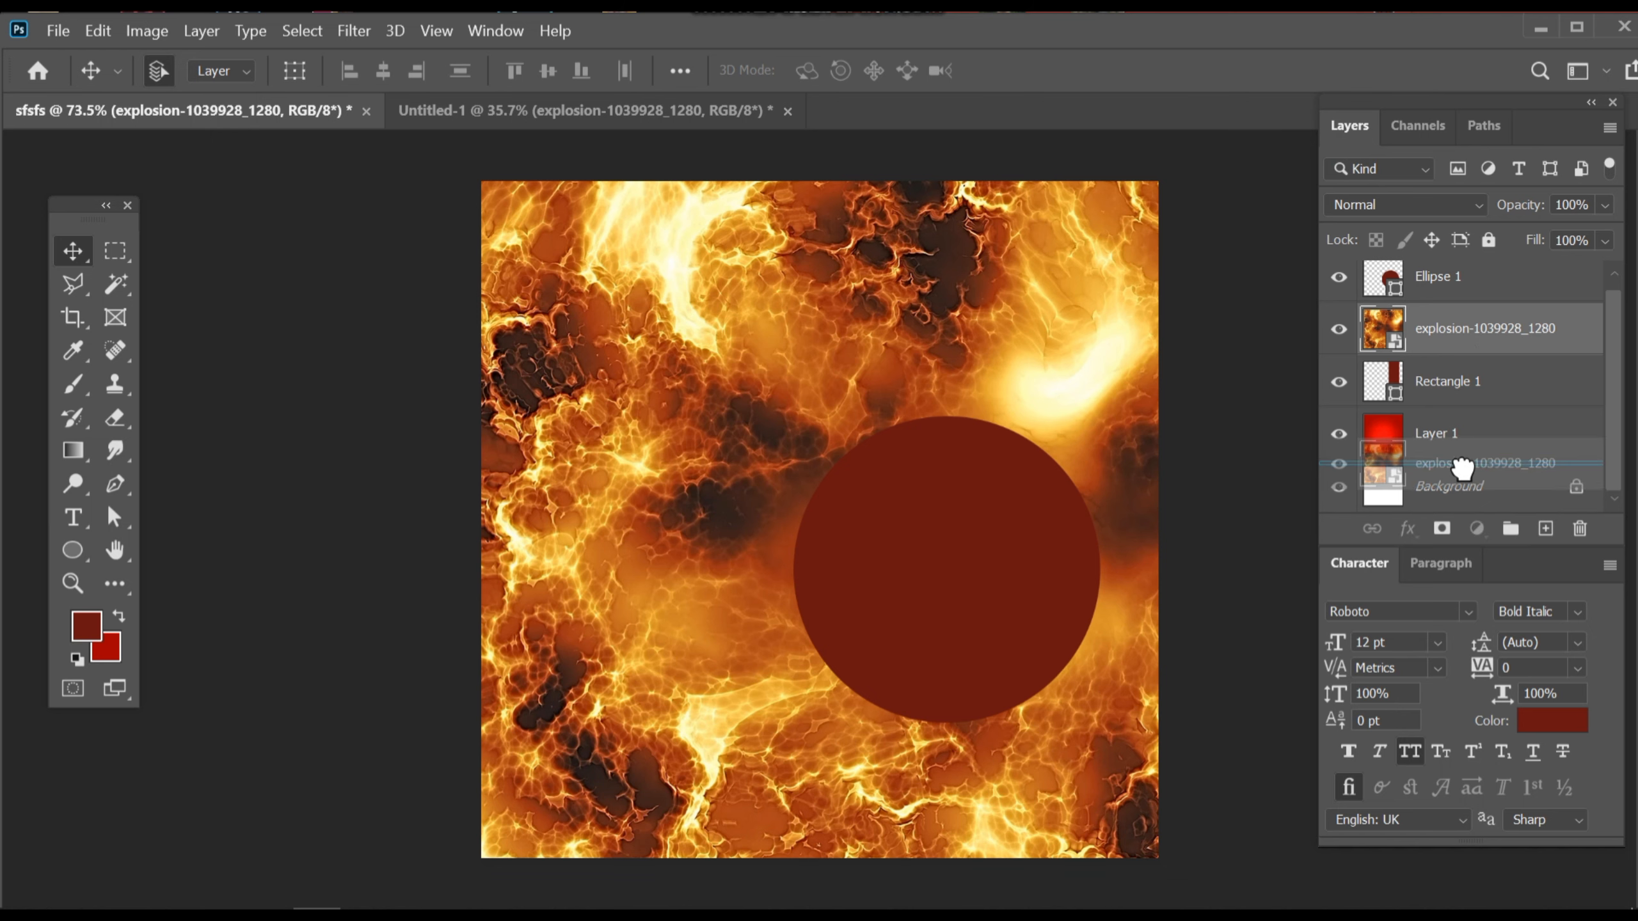
# - Set the explosion texture layer's blend mode to Overlay and its opacity to 12%
pyautogui.click(1449, 215)
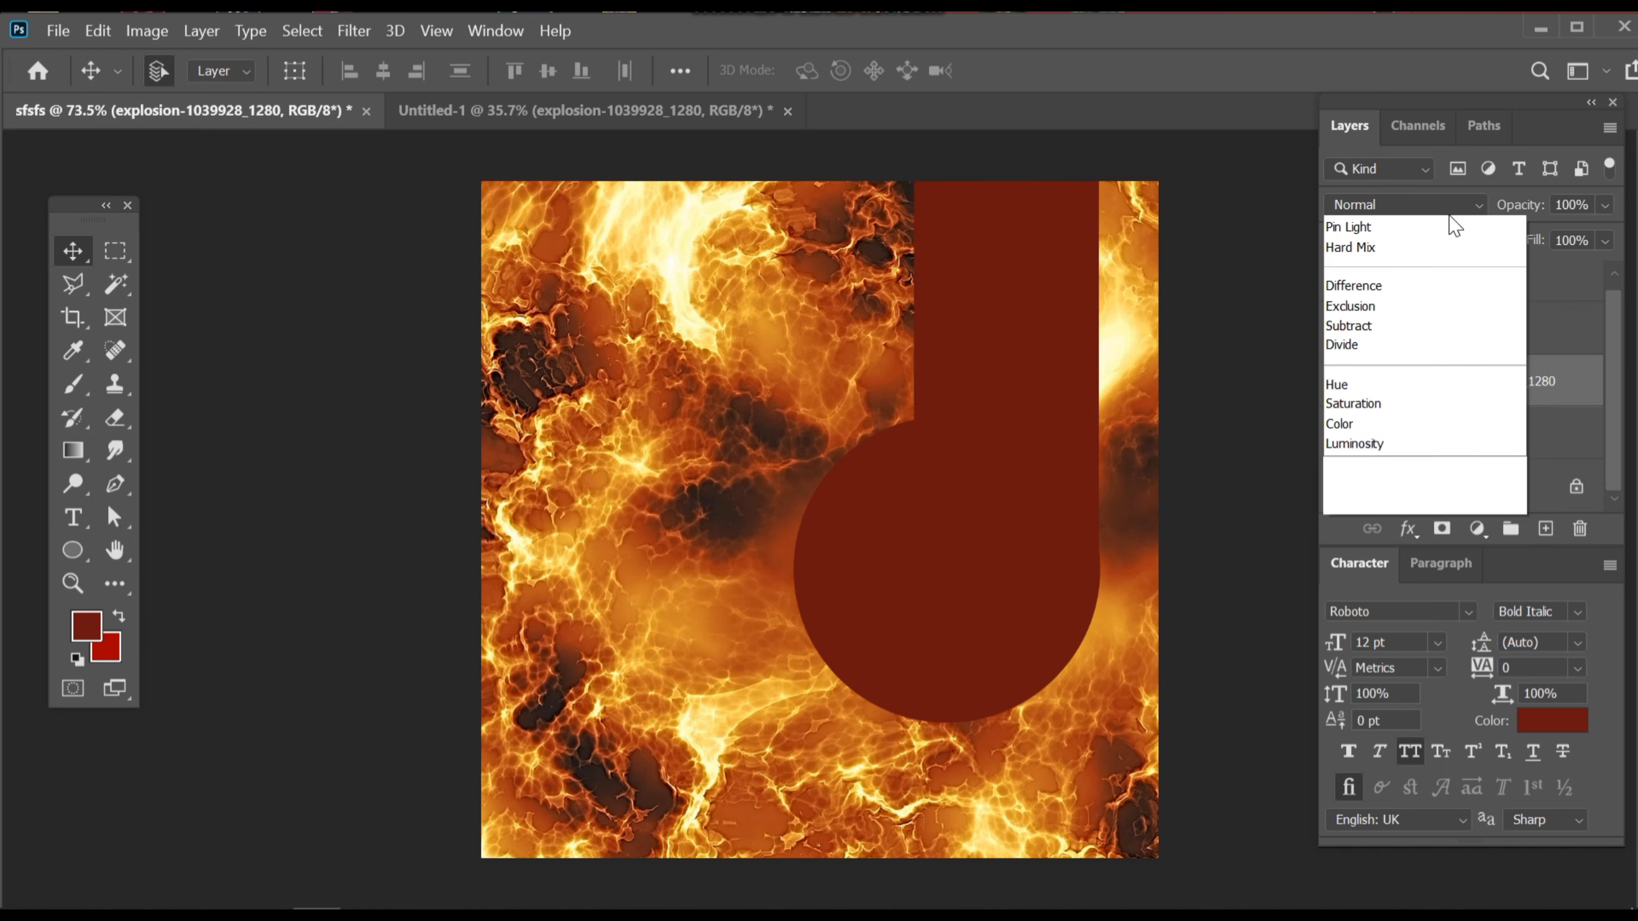
pyautogui.click(1448, 215)
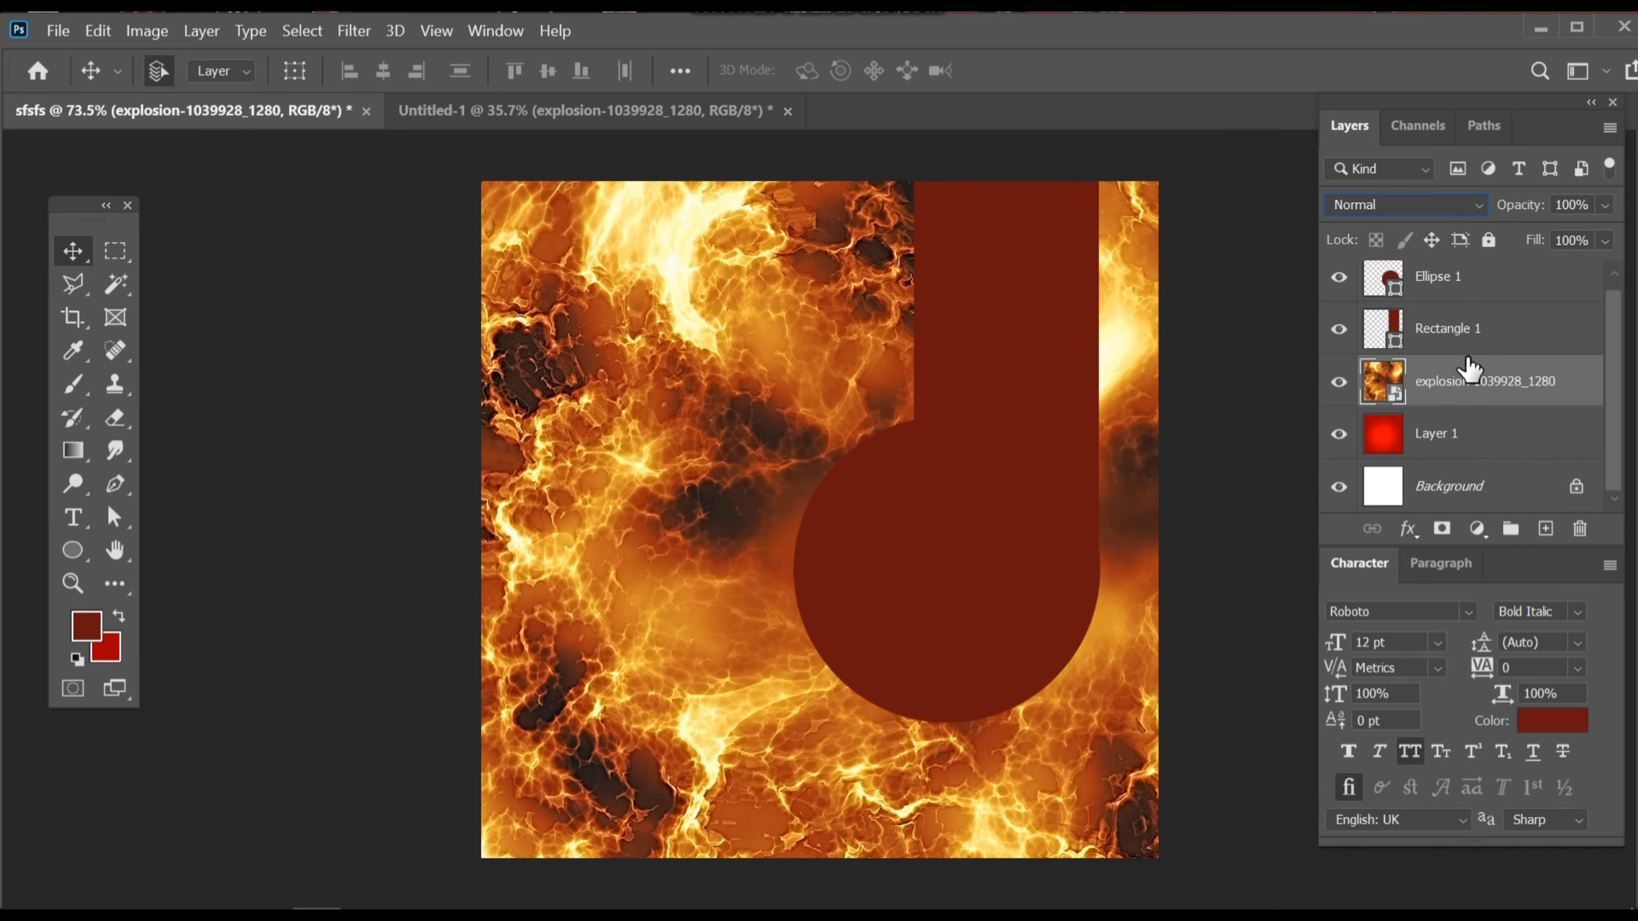
pyautogui.click(1440, 213)
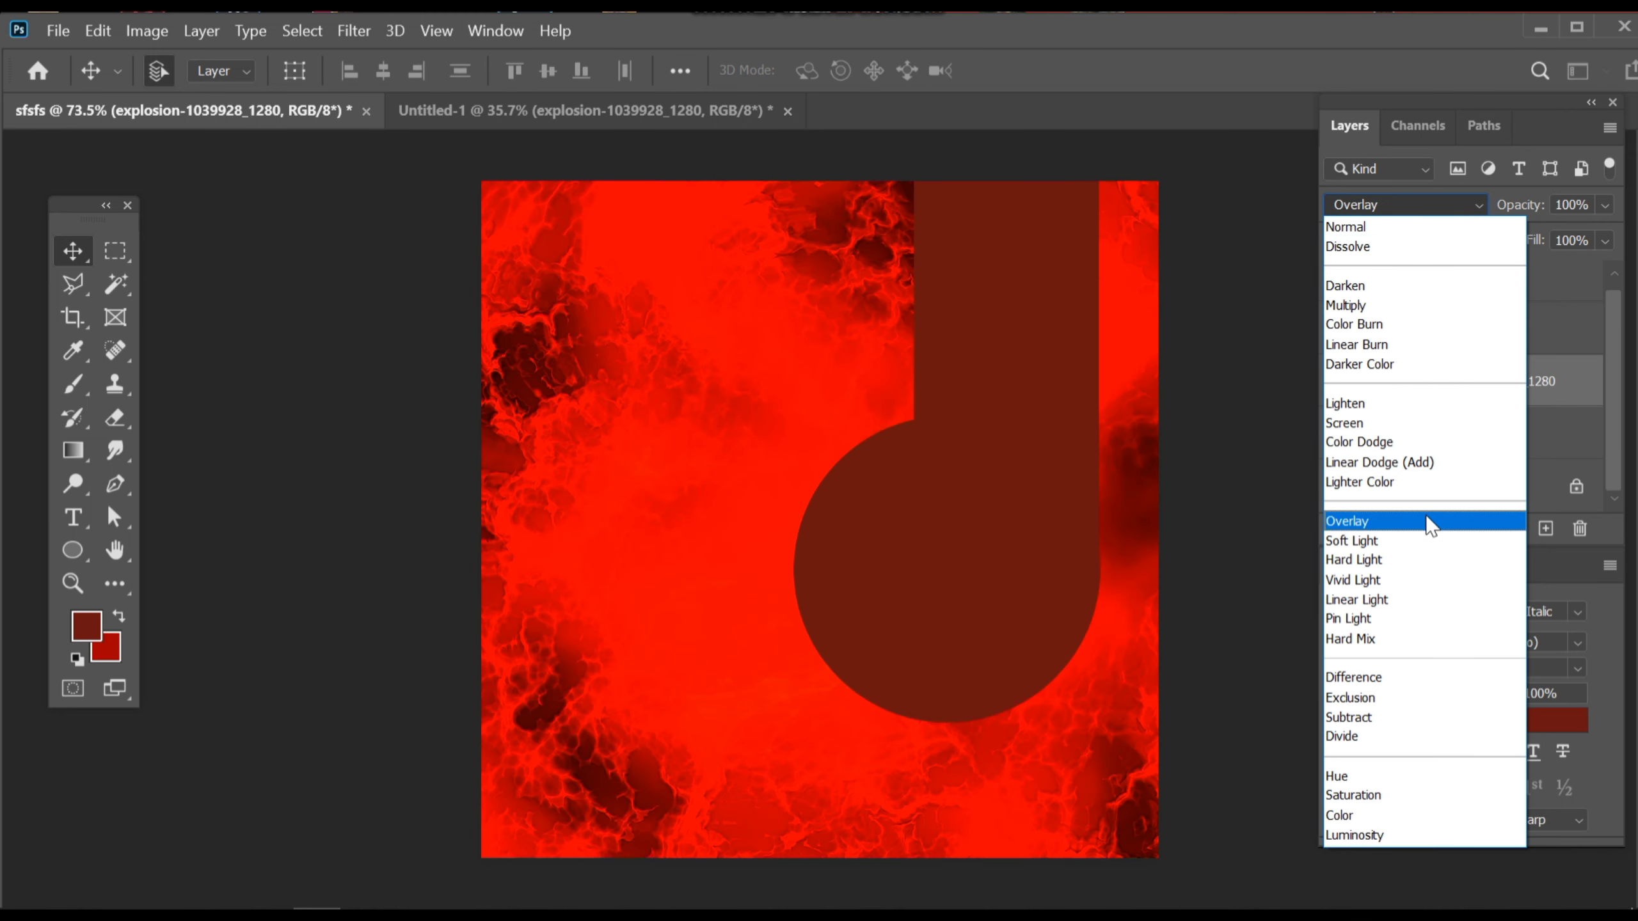
pyautogui.click(1430, 523)
pyautogui.doubleClick(1574, 205)
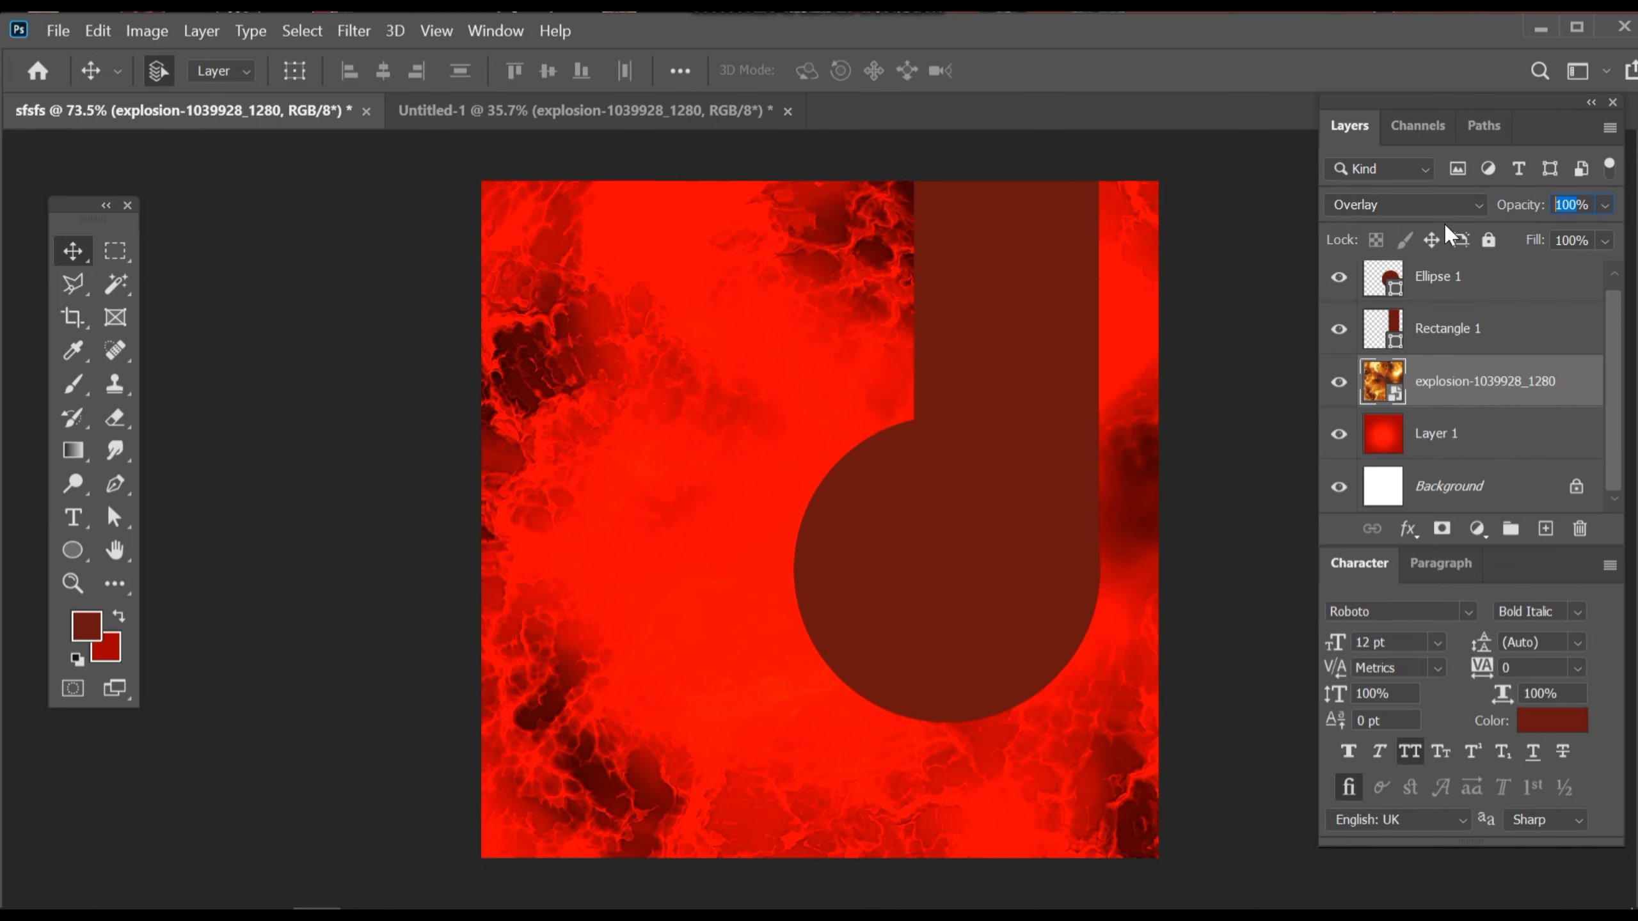
pyautogui.write('12')
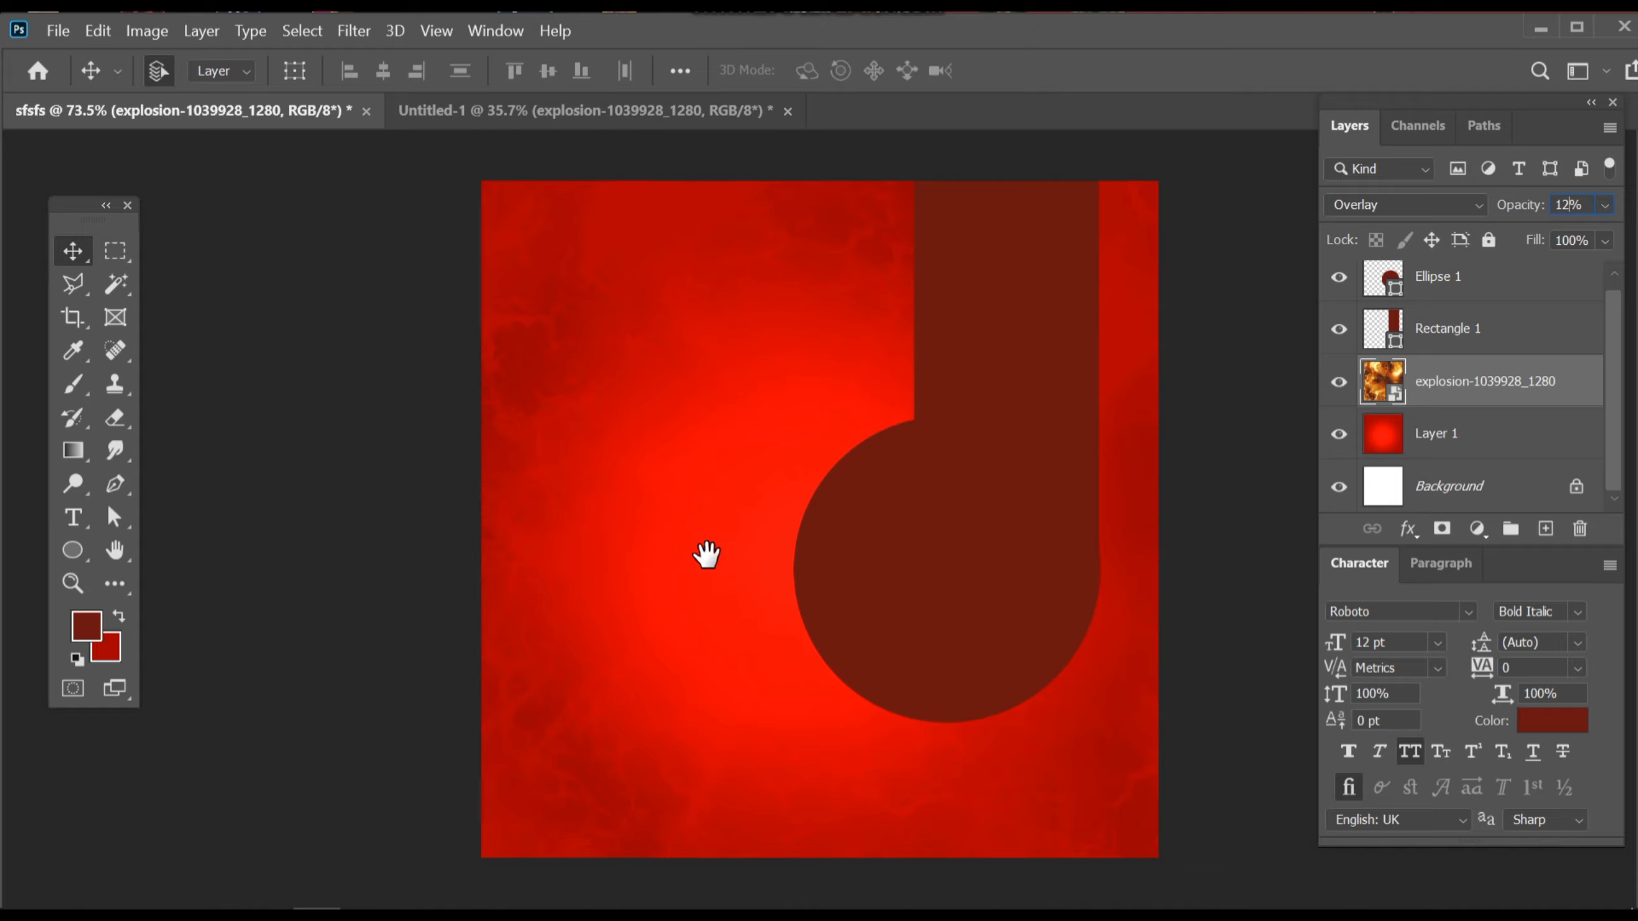
# - Copy the chicken plate from Untitled-1 into sfsfs, stack it above Ellipse 1, and align it over the dark red circle and band
pyautogui.moveTo(791, 569); pyautogui.dragTo(858, 515)
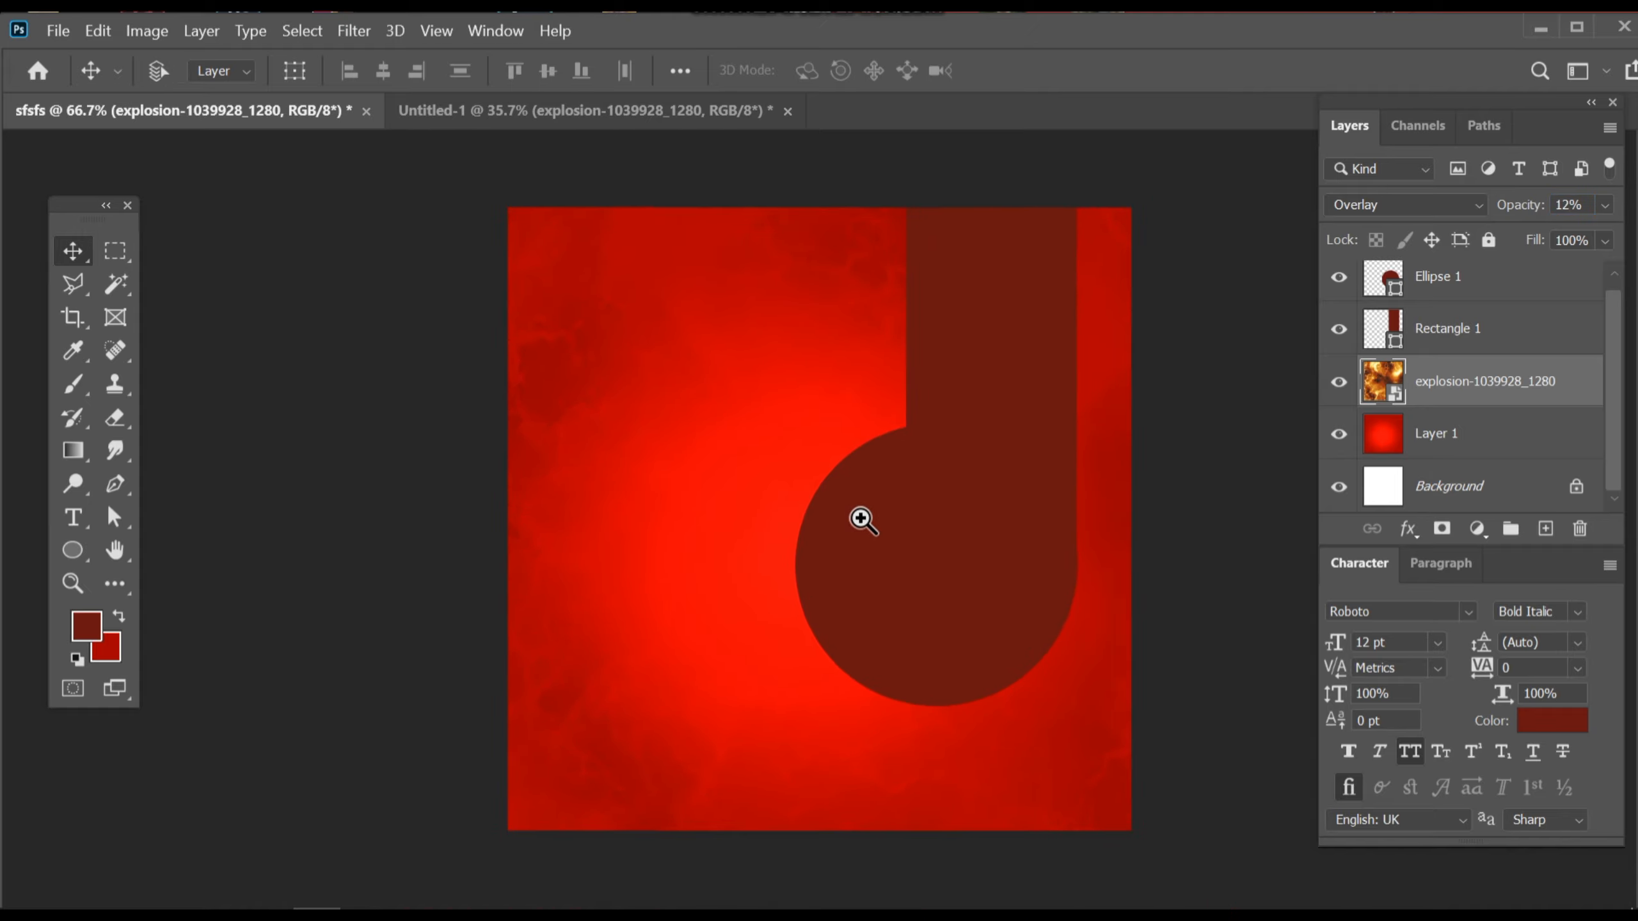
pyautogui.click(591, 120)
pyautogui.click(674, 519)
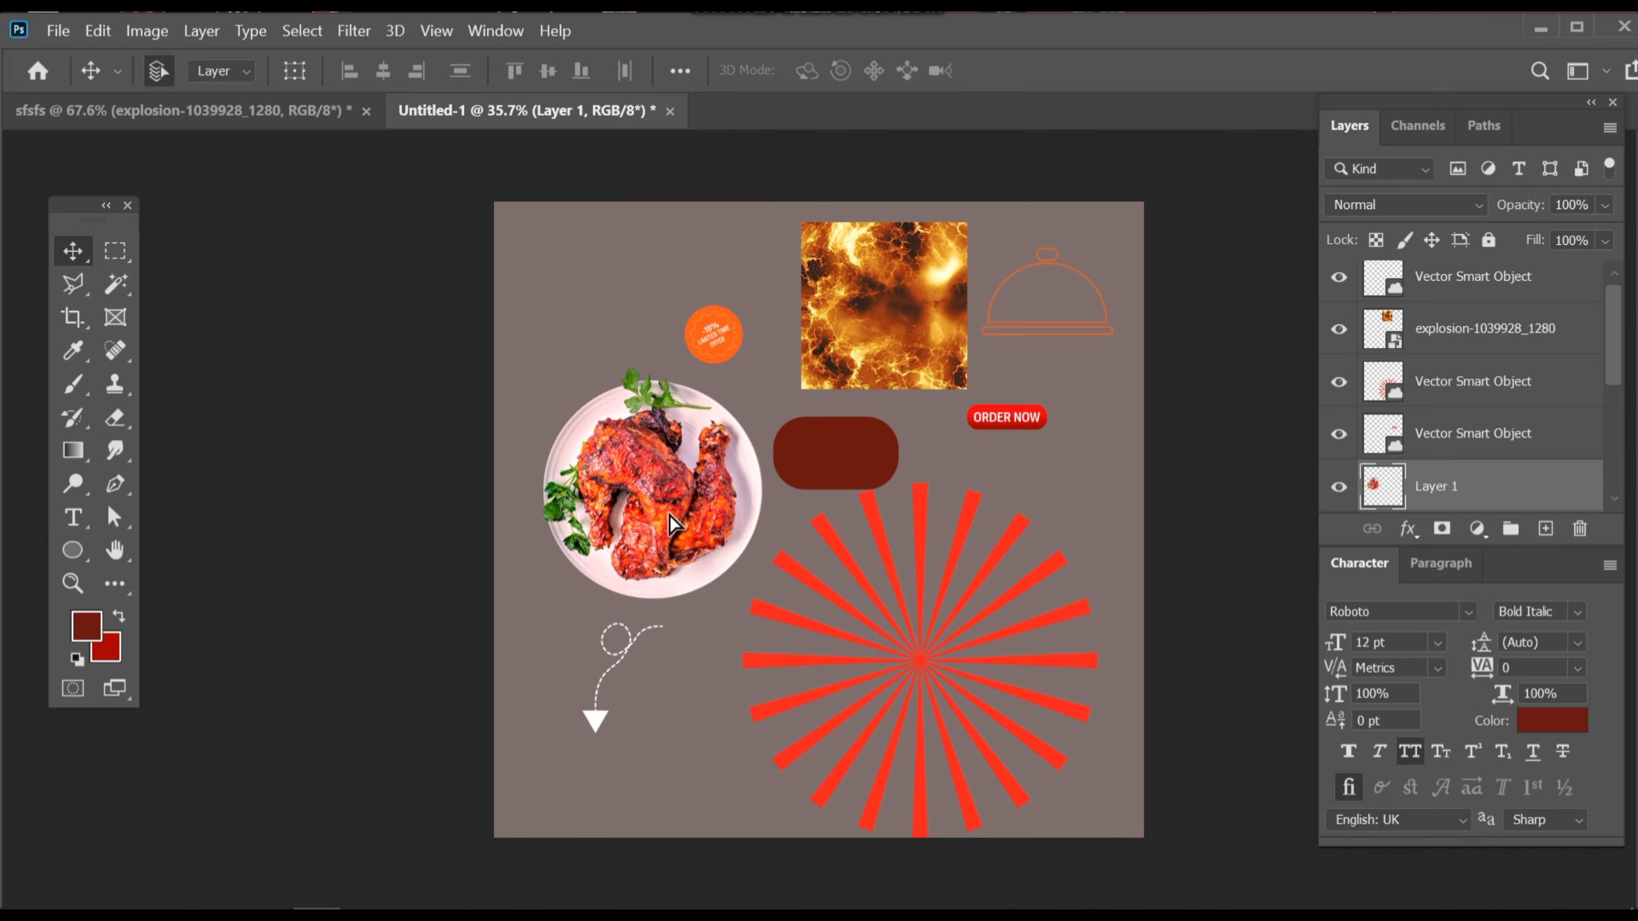
pyautogui.moveTo(674, 520); pyautogui.dragTo(934, 556)
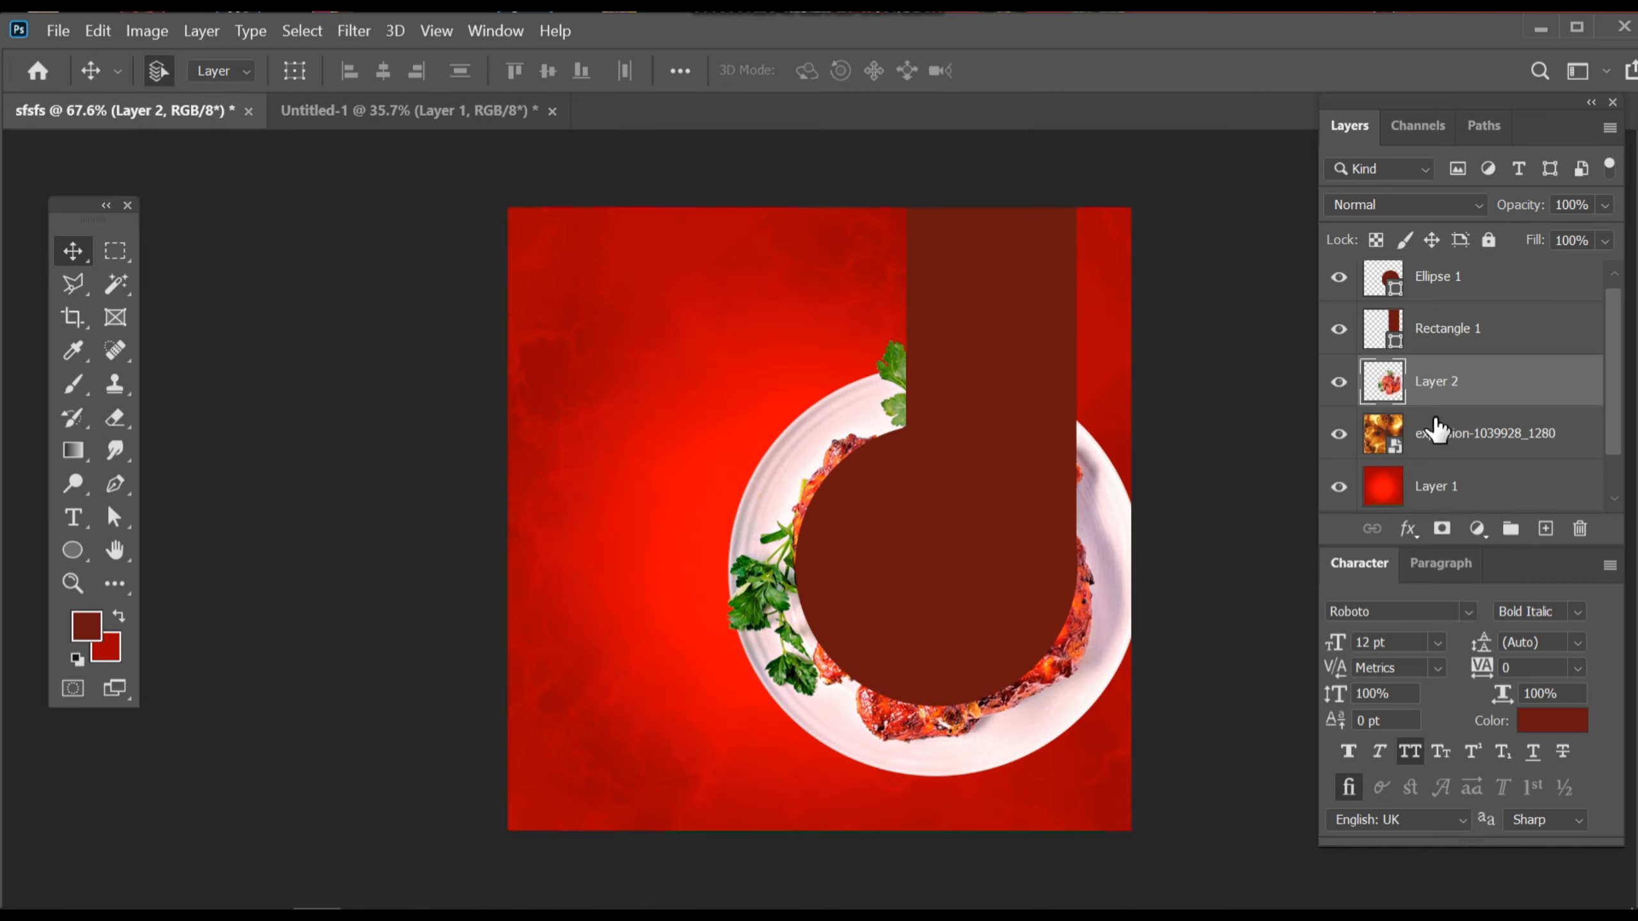
pyautogui.moveTo(1497, 394); pyautogui.dragTo(1463, 292)
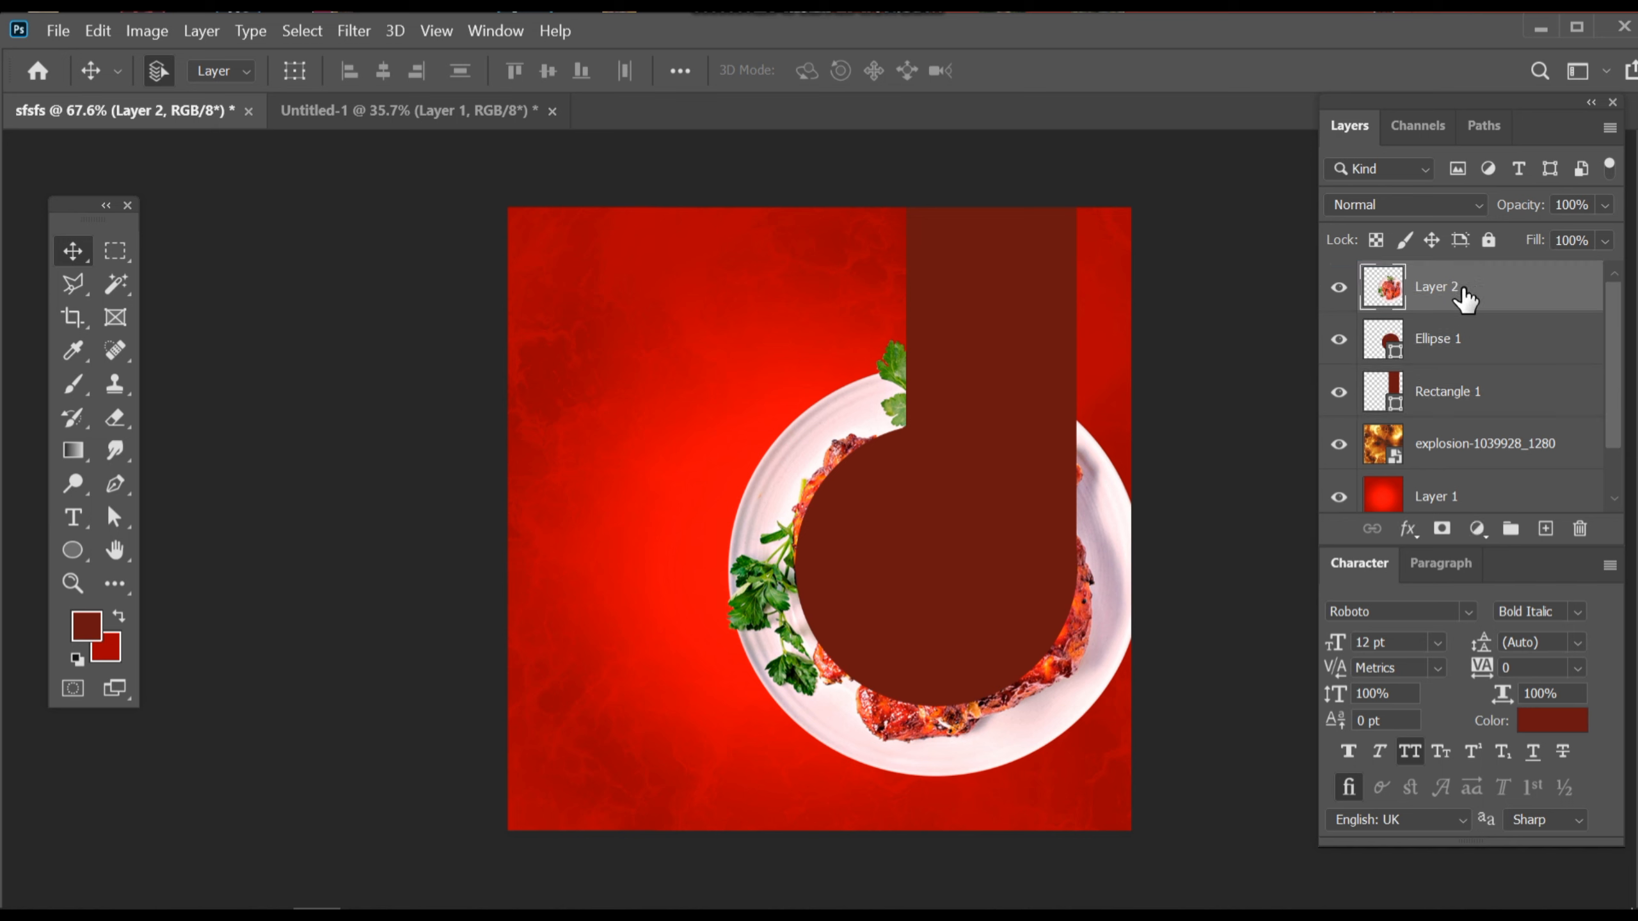
pyautogui.moveTo(1030, 572); pyautogui.dragTo(958, 516)
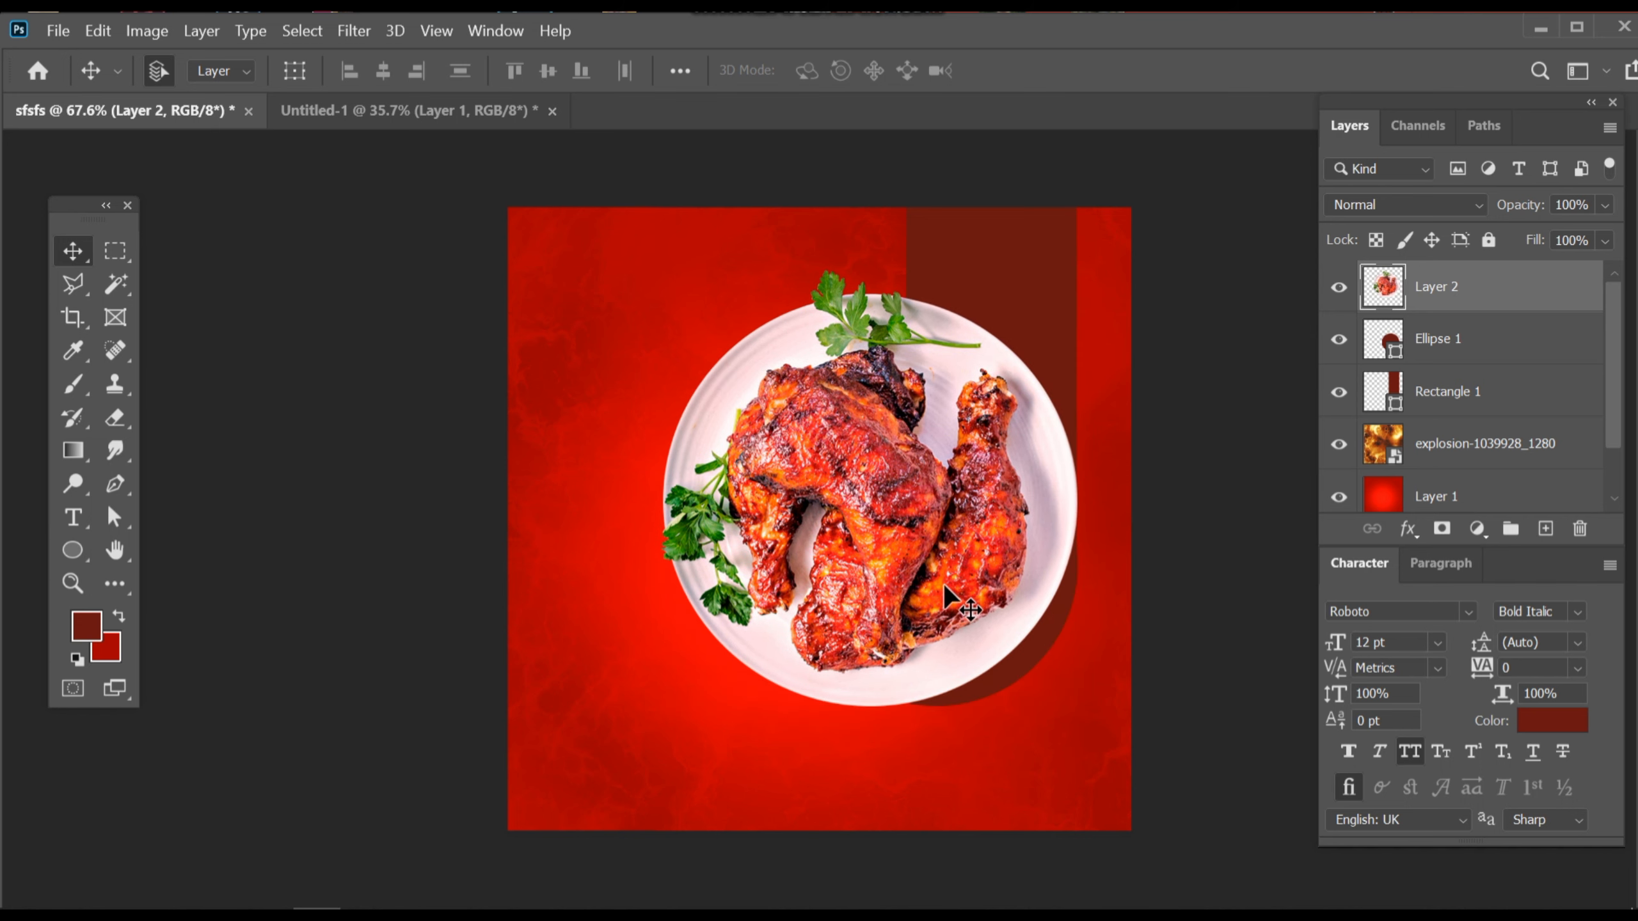
# - Shift the dark red circle down and slightly right so it extends past the plate's lower-right edge
pyautogui.moveTo(976, 724); pyautogui.dragTo(1052, 701)
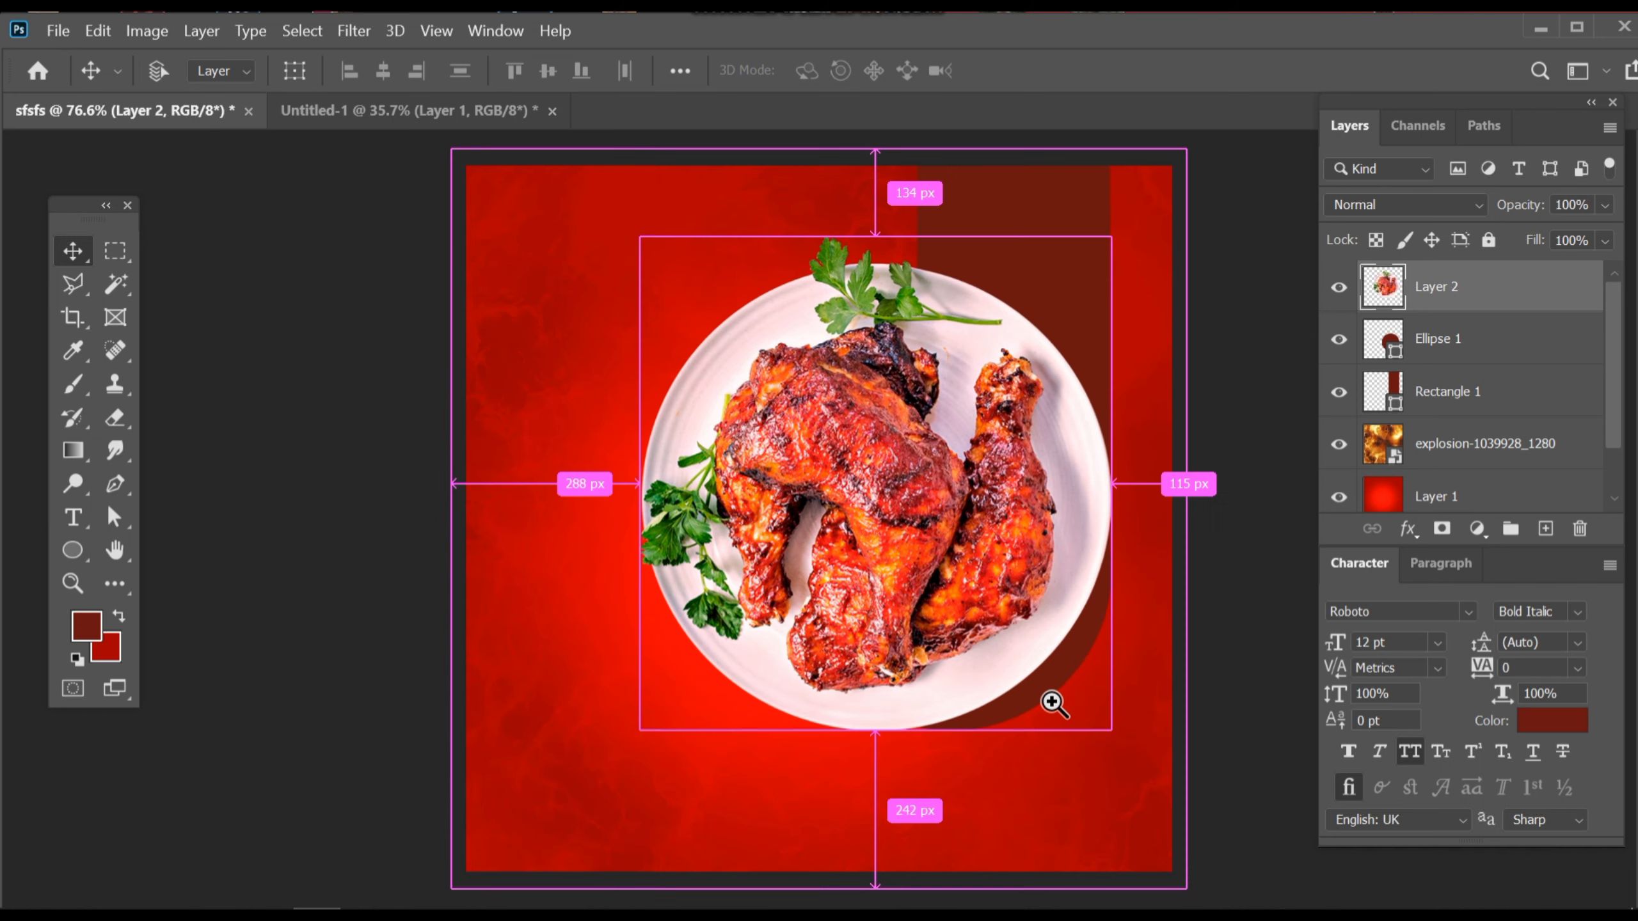
pyautogui.click(1053, 669)
pyautogui.hotkey('shift', 'Down')
pyautogui.hotkey('shift', 'Down')
pyautogui.hotkey('shift', 'Down')
pyautogui.hotkey('shift', 'Down')
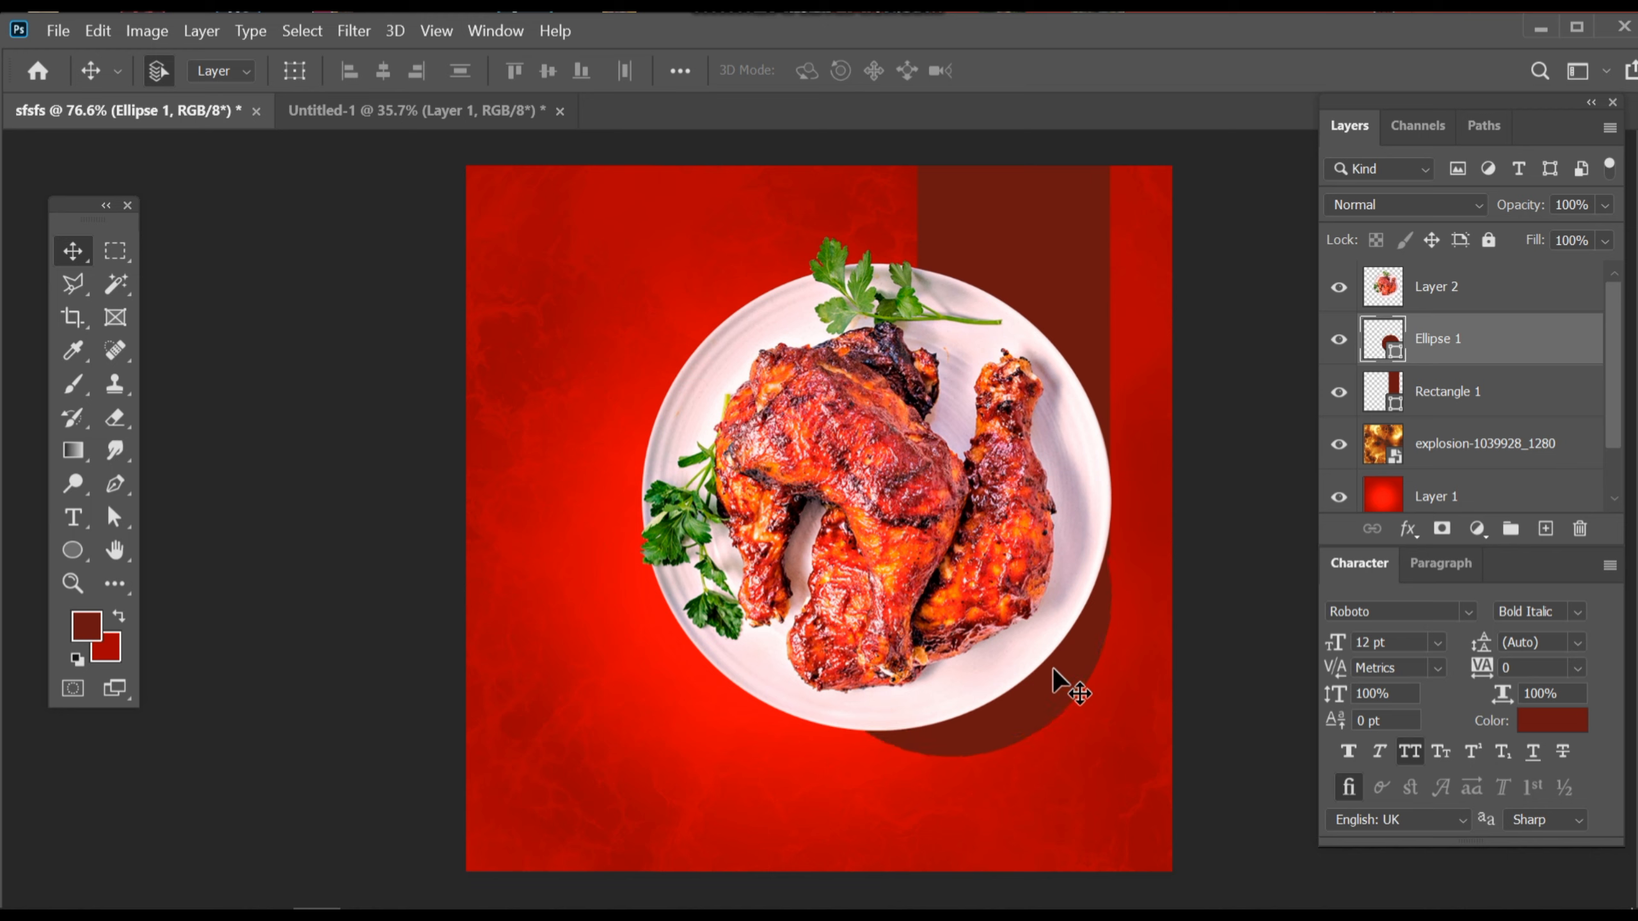
pyautogui.hotkey('shift', 'Left')
pyautogui.hotkey('shift', 'Right')
pyautogui.hotkey('shift', 'Right')
pyautogui.hotkey('shift', 'Right')
pyautogui.hotkey('shift', 'Right')
pyautogui.hotkey('shift', 'Down')
pyautogui.hotkey('shift', 'Down')
pyautogui.hotkey('shift', 'Down')
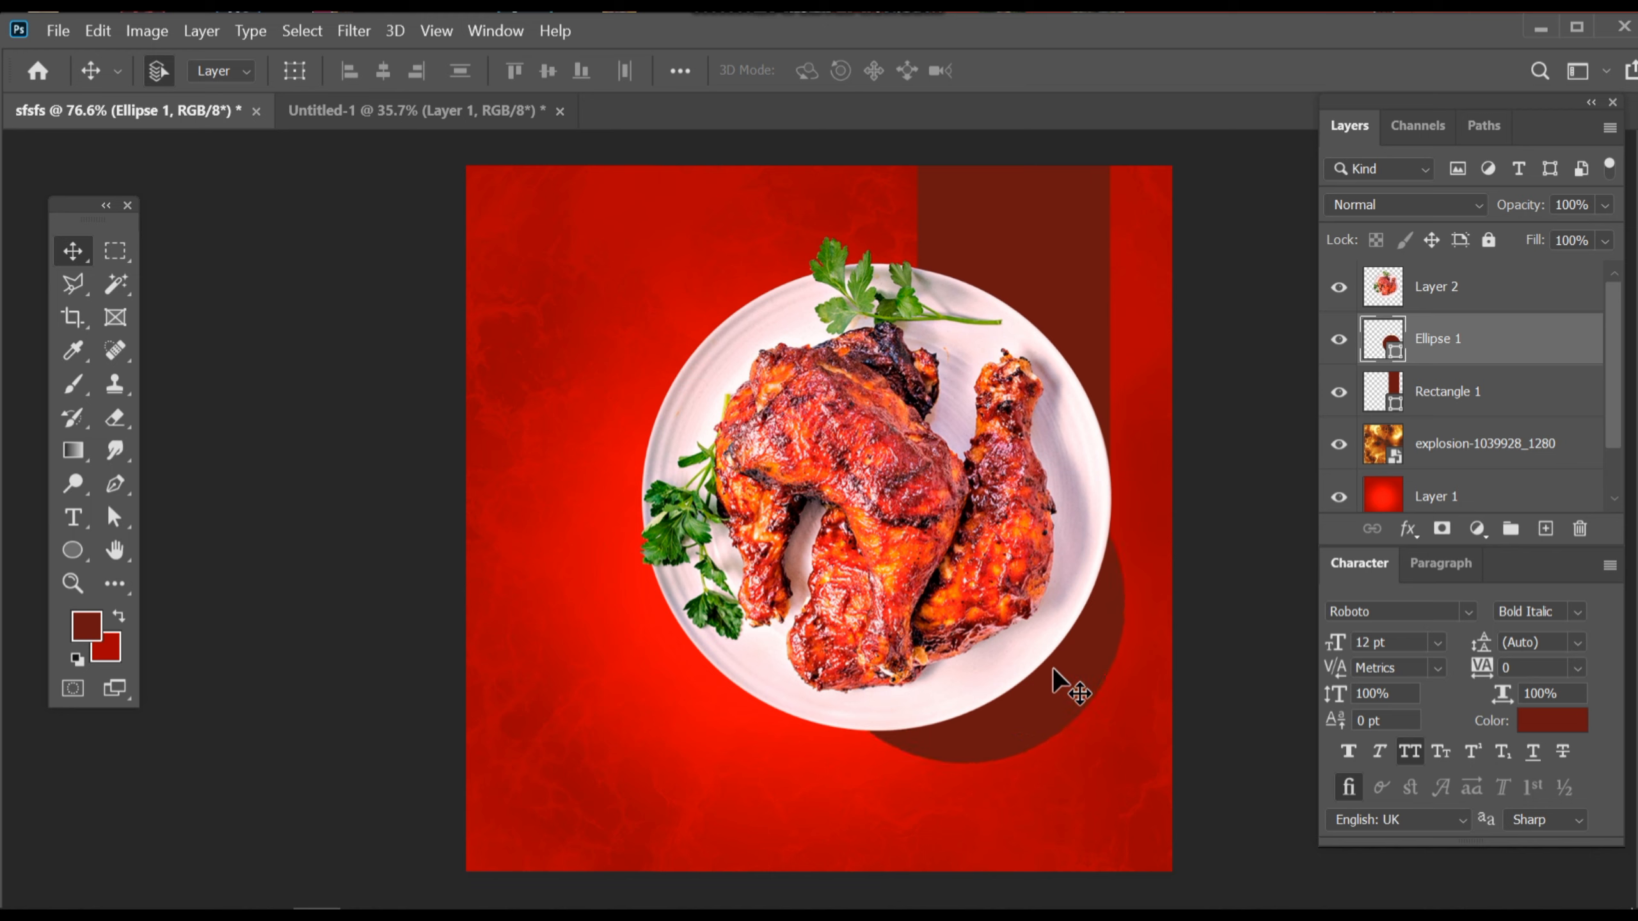
pyautogui.hotkey('shift', 'Right')
pyautogui.hotkey('shift', 'Left')
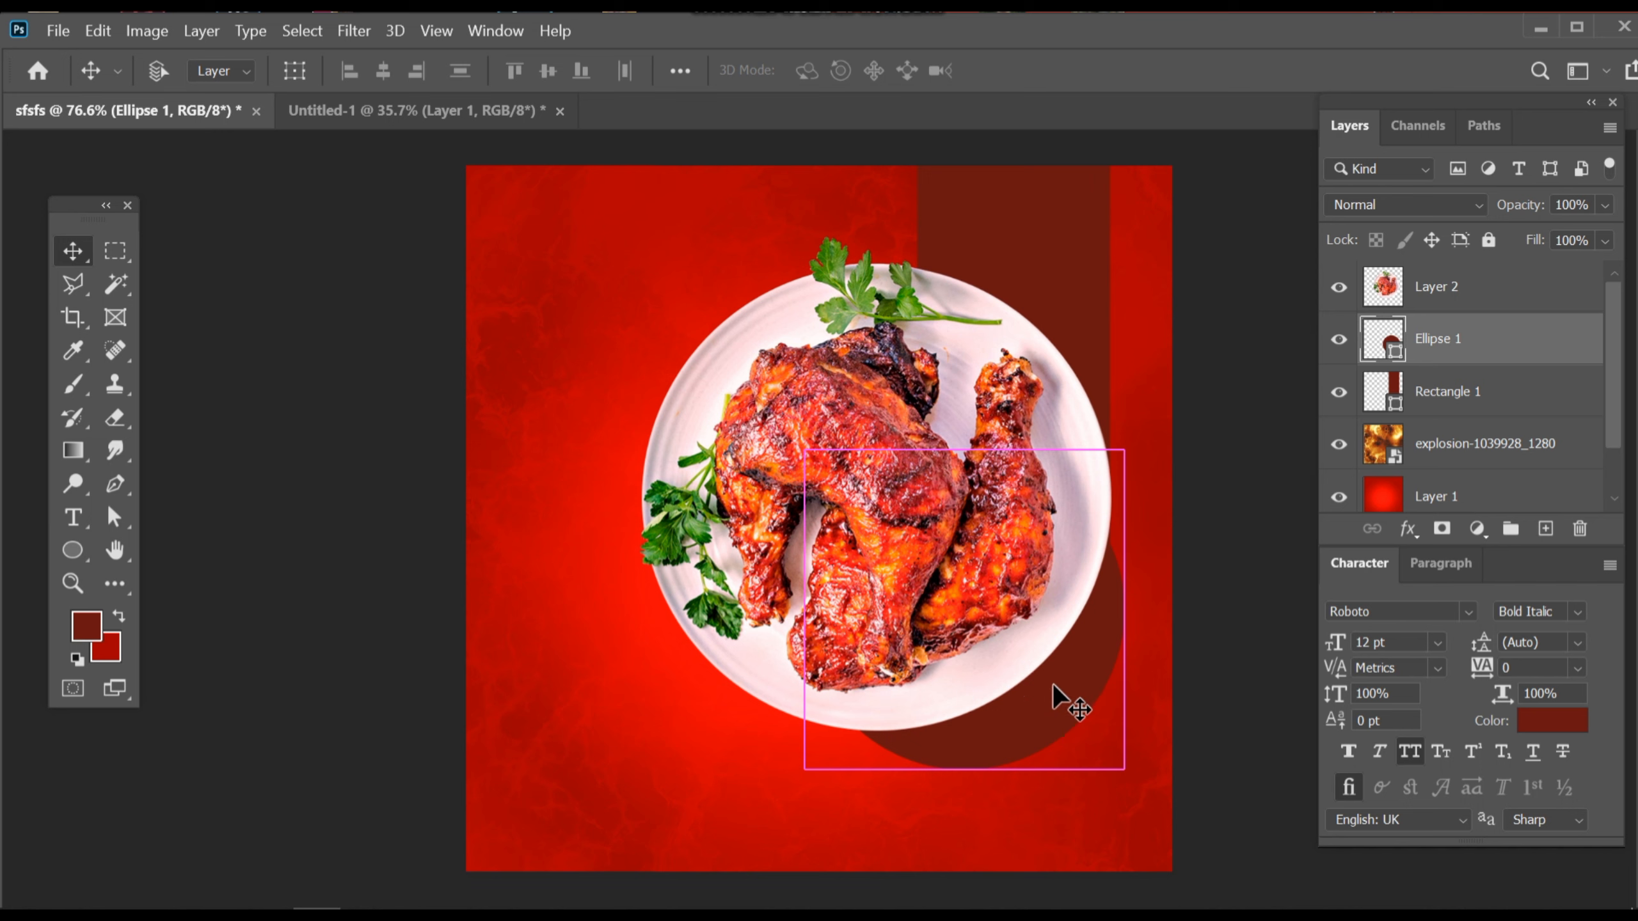
# - Enlarge the dark red circle slightly behind the plate with Free Transform
pyautogui.hotkey('ctrl', 't')
pyautogui.moveTo(1122, 768); pyautogui.dragTo(1140, 785)
pyautogui.click(1206, 73)
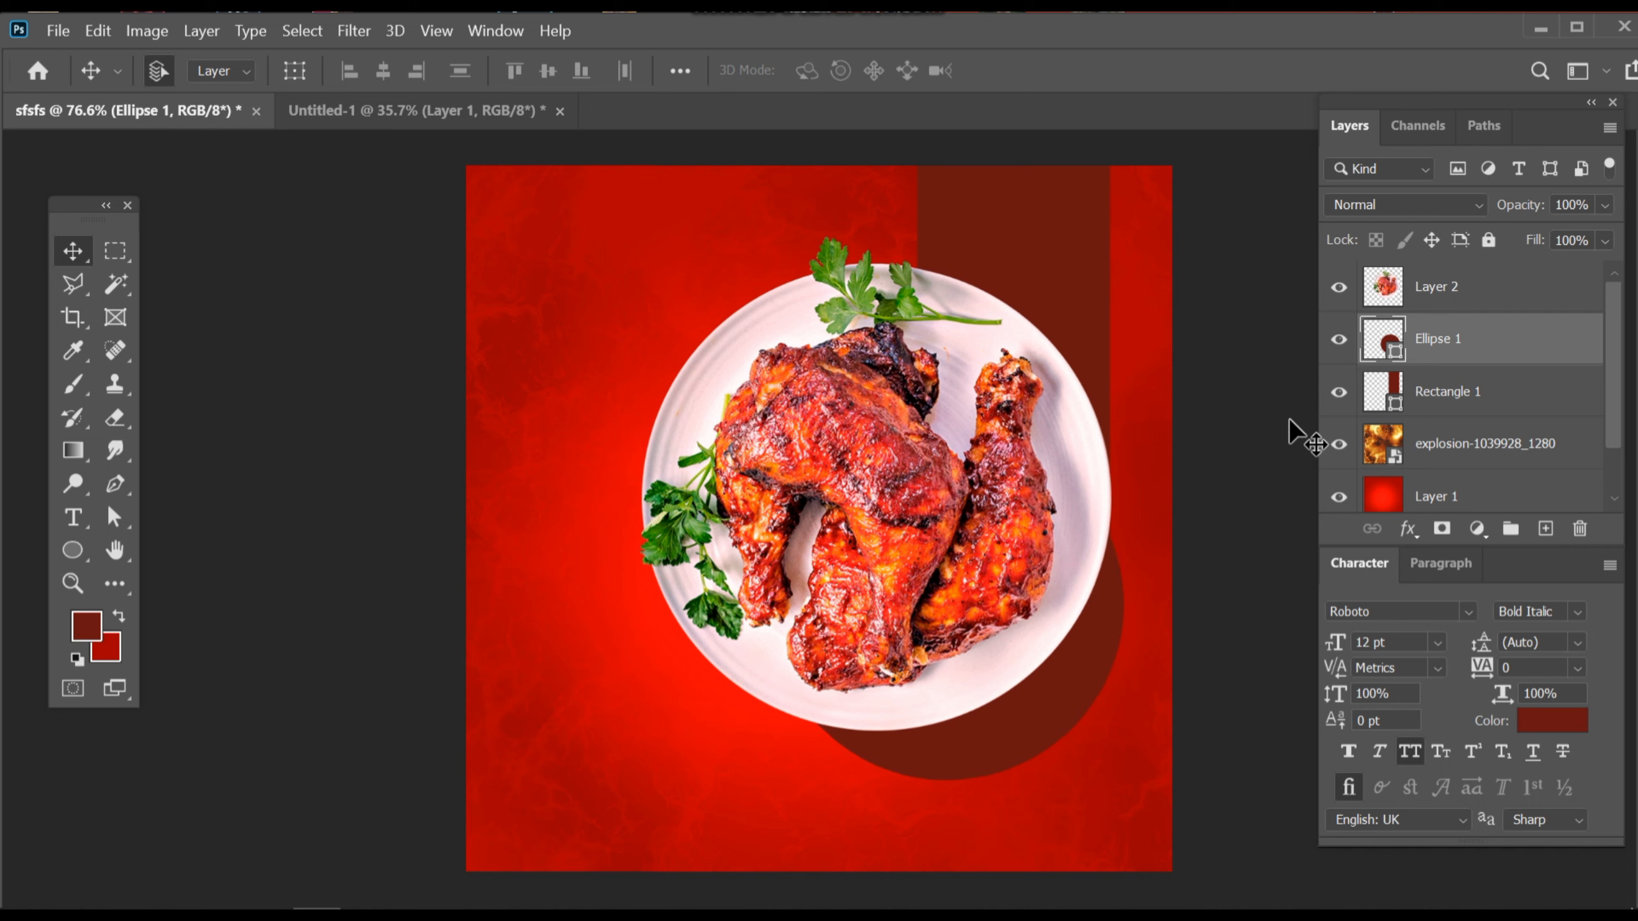
# - Nudge the chicken plate down and slightly right, leaving a crescent of the dark red circle along its lower-right edge
pyautogui.click(991, 490)
pyautogui.hotkey('shift', 'Down')
pyautogui.hotkey('shift', 'Down')
pyautogui.hotkey('shift', 'Down')
pyautogui.hotkey('shift', 'Down')
pyautogui.hotkey('shift', 'Down')
pyautogui.hotkey('shift', 'Down')
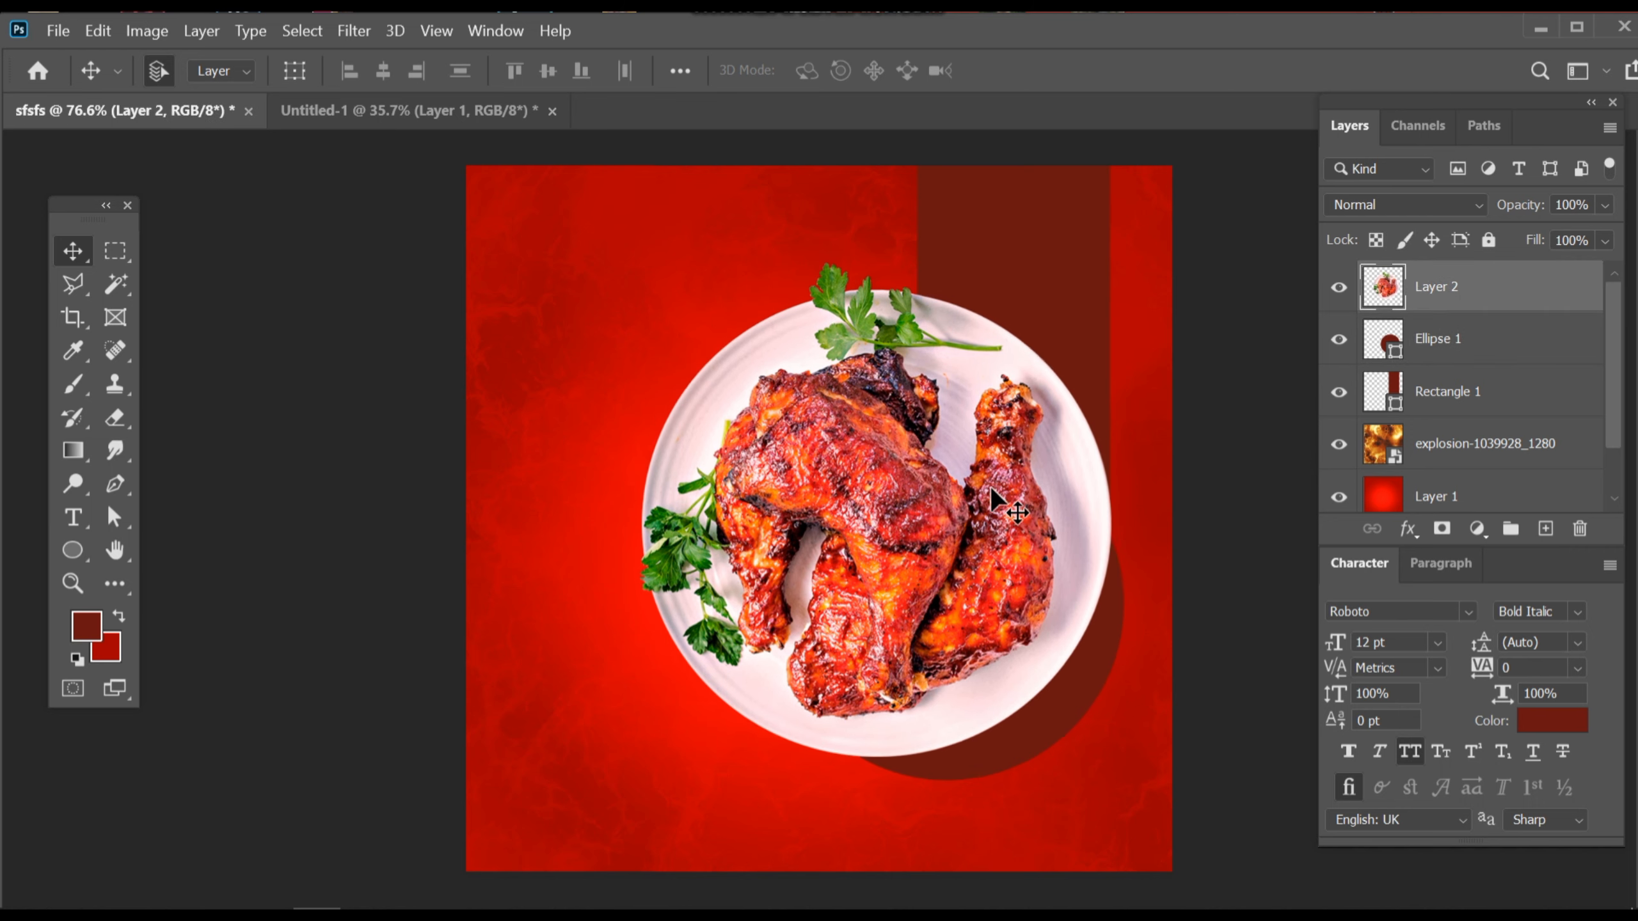
pyautogui.hotkey('shift', 'Right')
pyautogui.hotkey('shift', 'Left')
pyautogui.hotkey('shift', 'Left')
pyautogui.hotkey('shift', 'Left')
pyautogui.hotkey('shift', 'Left')
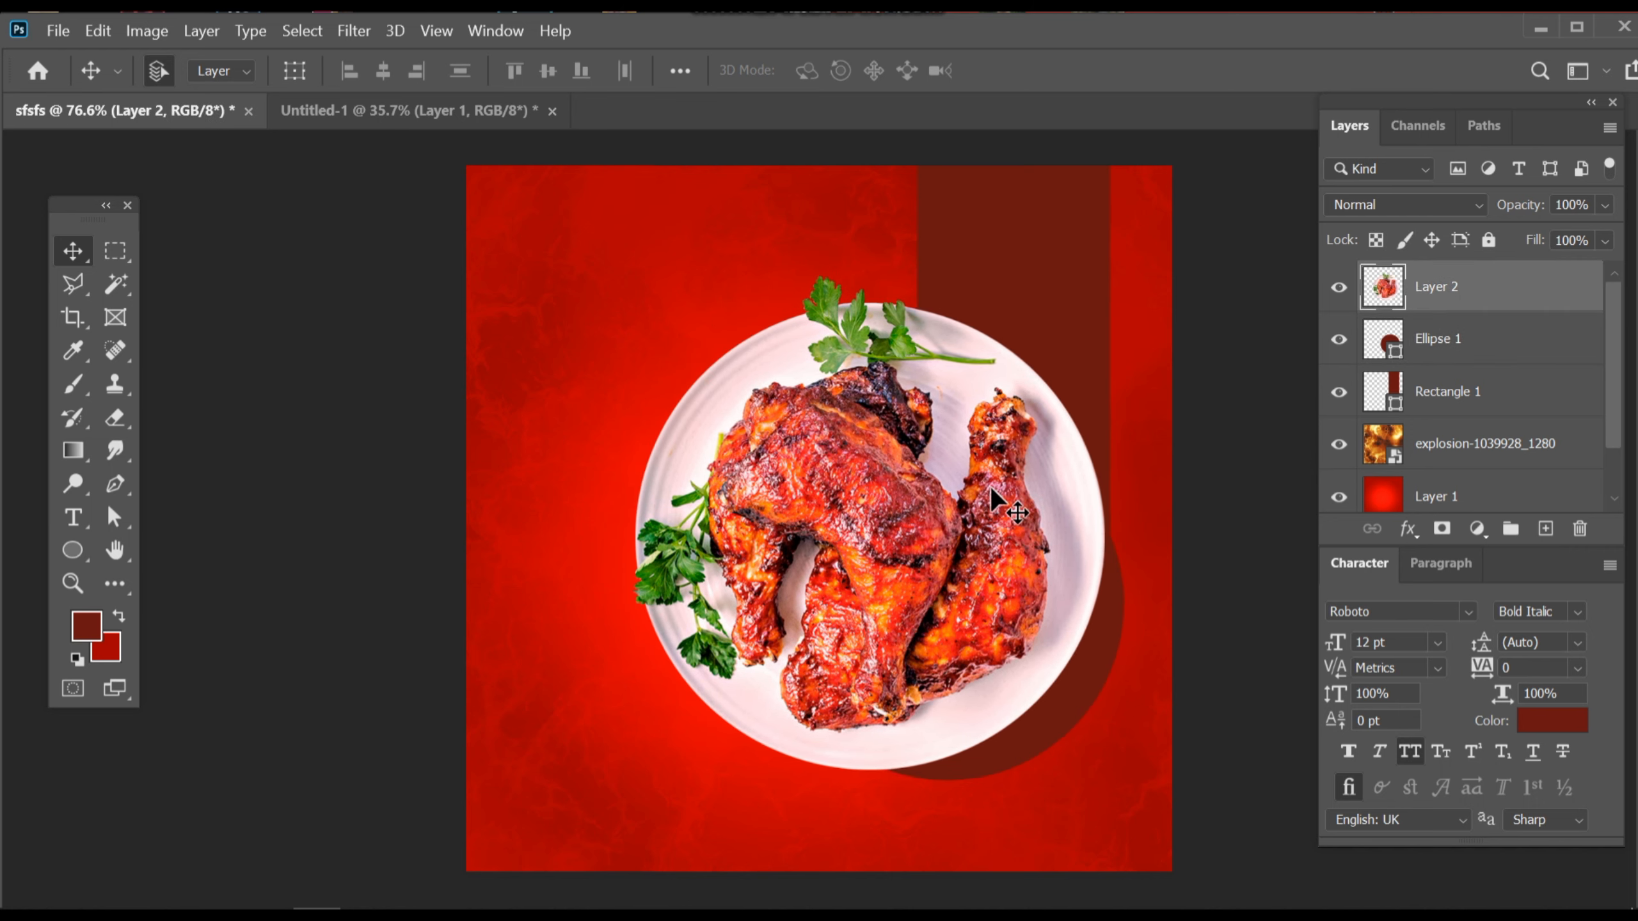
pyautogui.hotkey('shift', 'Right')
pyautogui.hotkey('shift', 'Right')
pyautogui.hotkey('shift', 'Up')
pyautogui.hotkey('shift', 'Right')
pyautogui.hotkey('shift', 'Right')
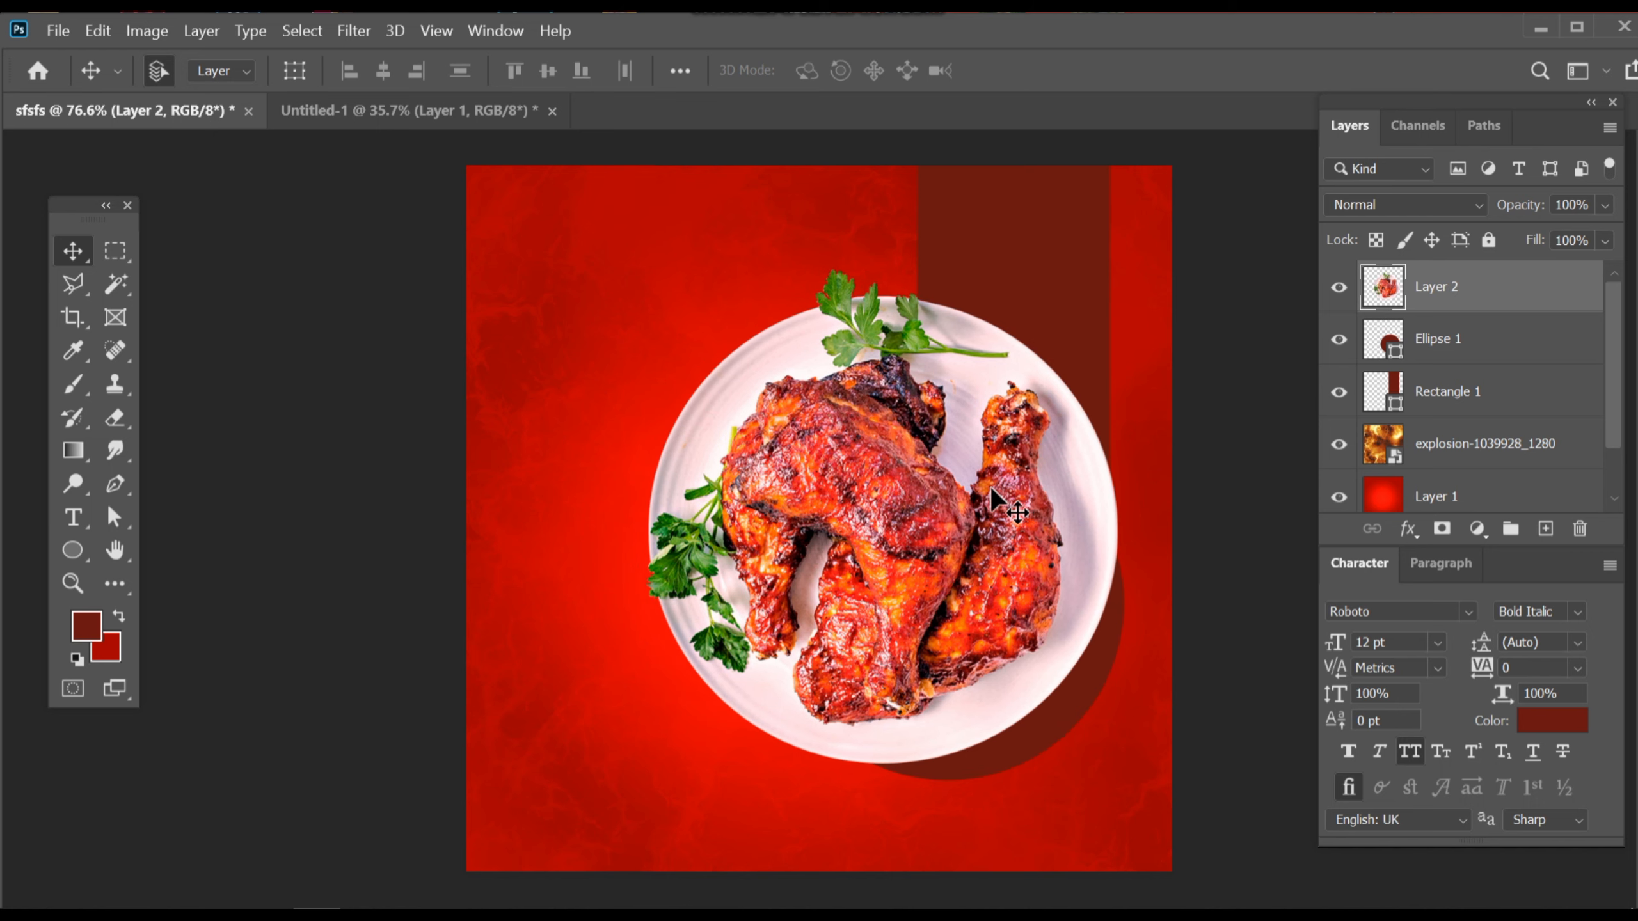
pyautogui.hotkey('shift', 'Left')
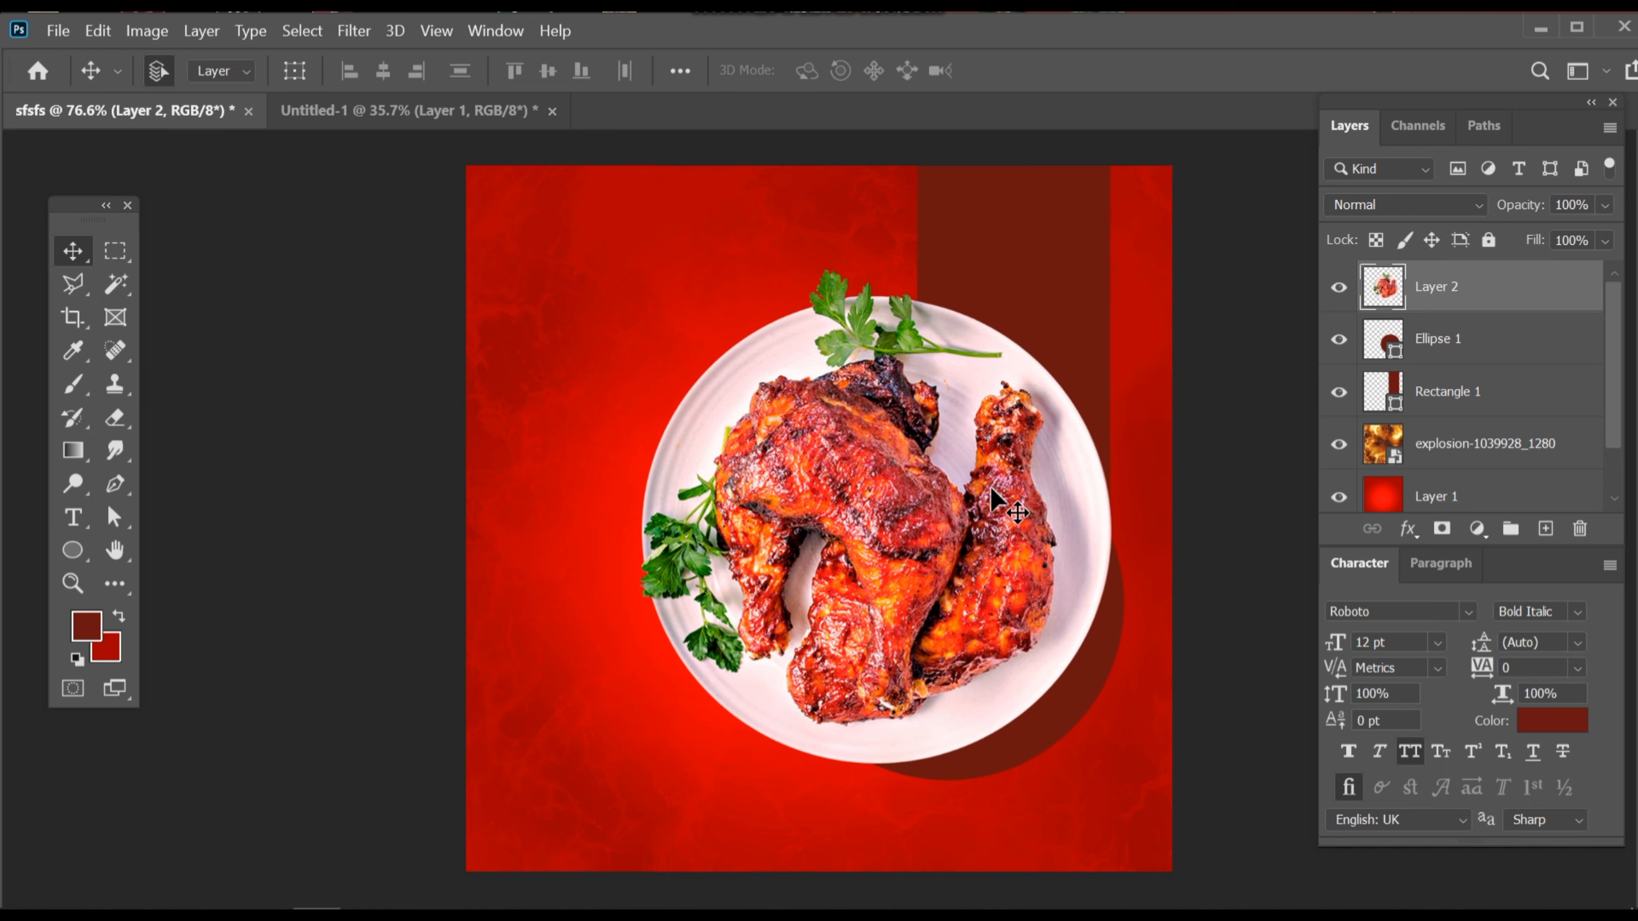
pyautogui.hotkey('shift', 'Right')
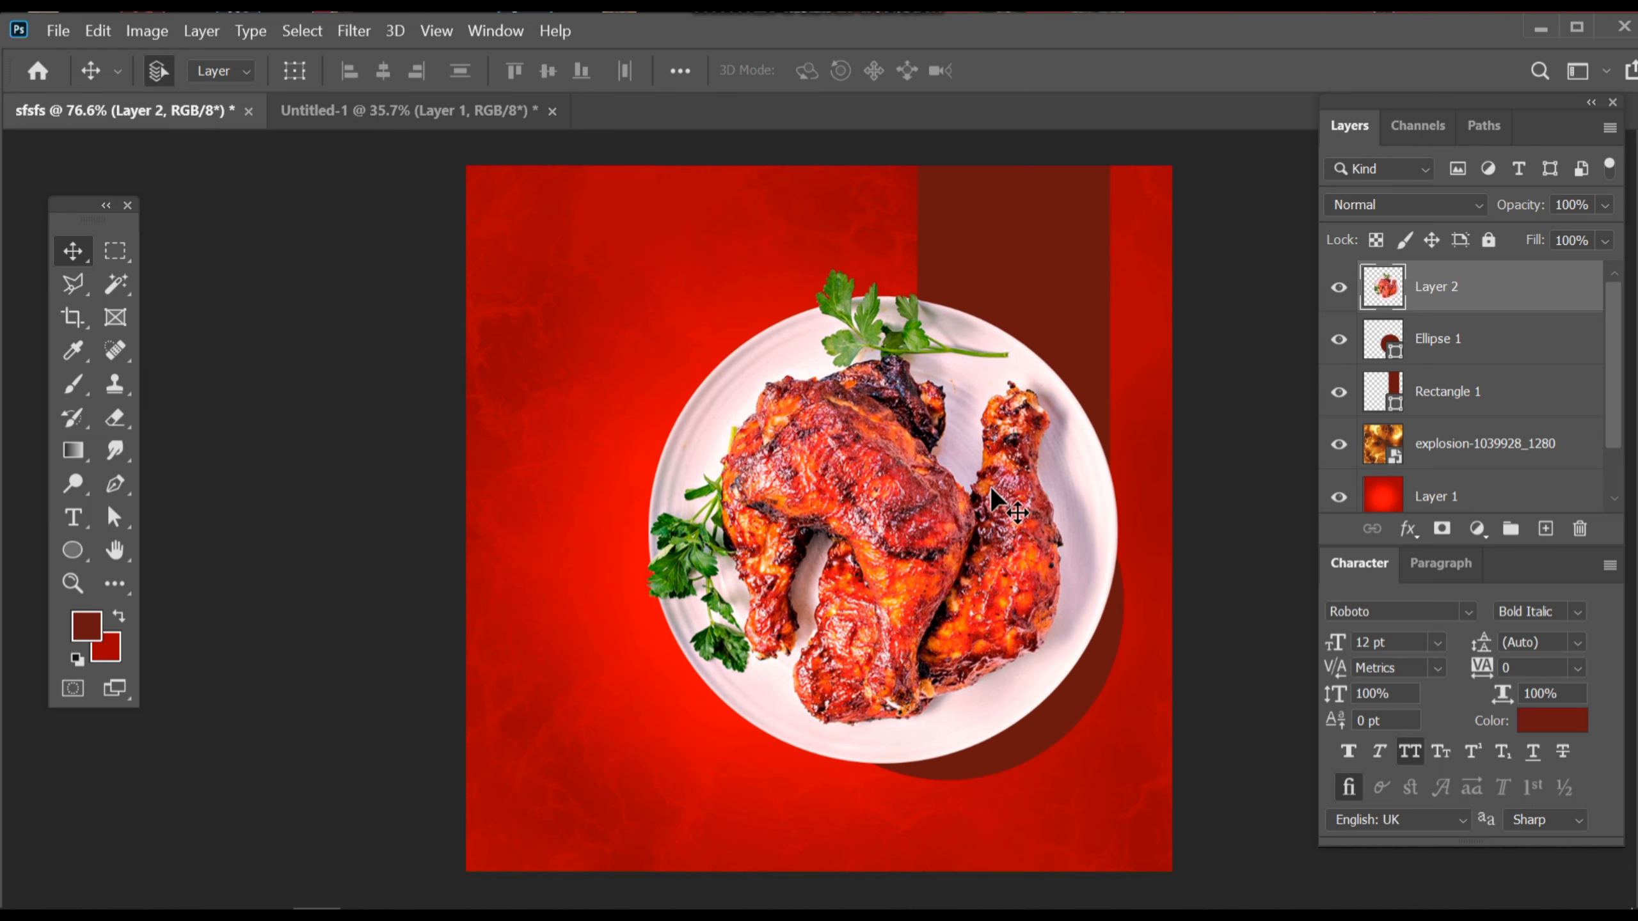
pyautogui.hotkey('shift', 'Right')
pyautogui.hotkey('shift', 'Down')
pyautogui.hotkey('shift', 'Left')
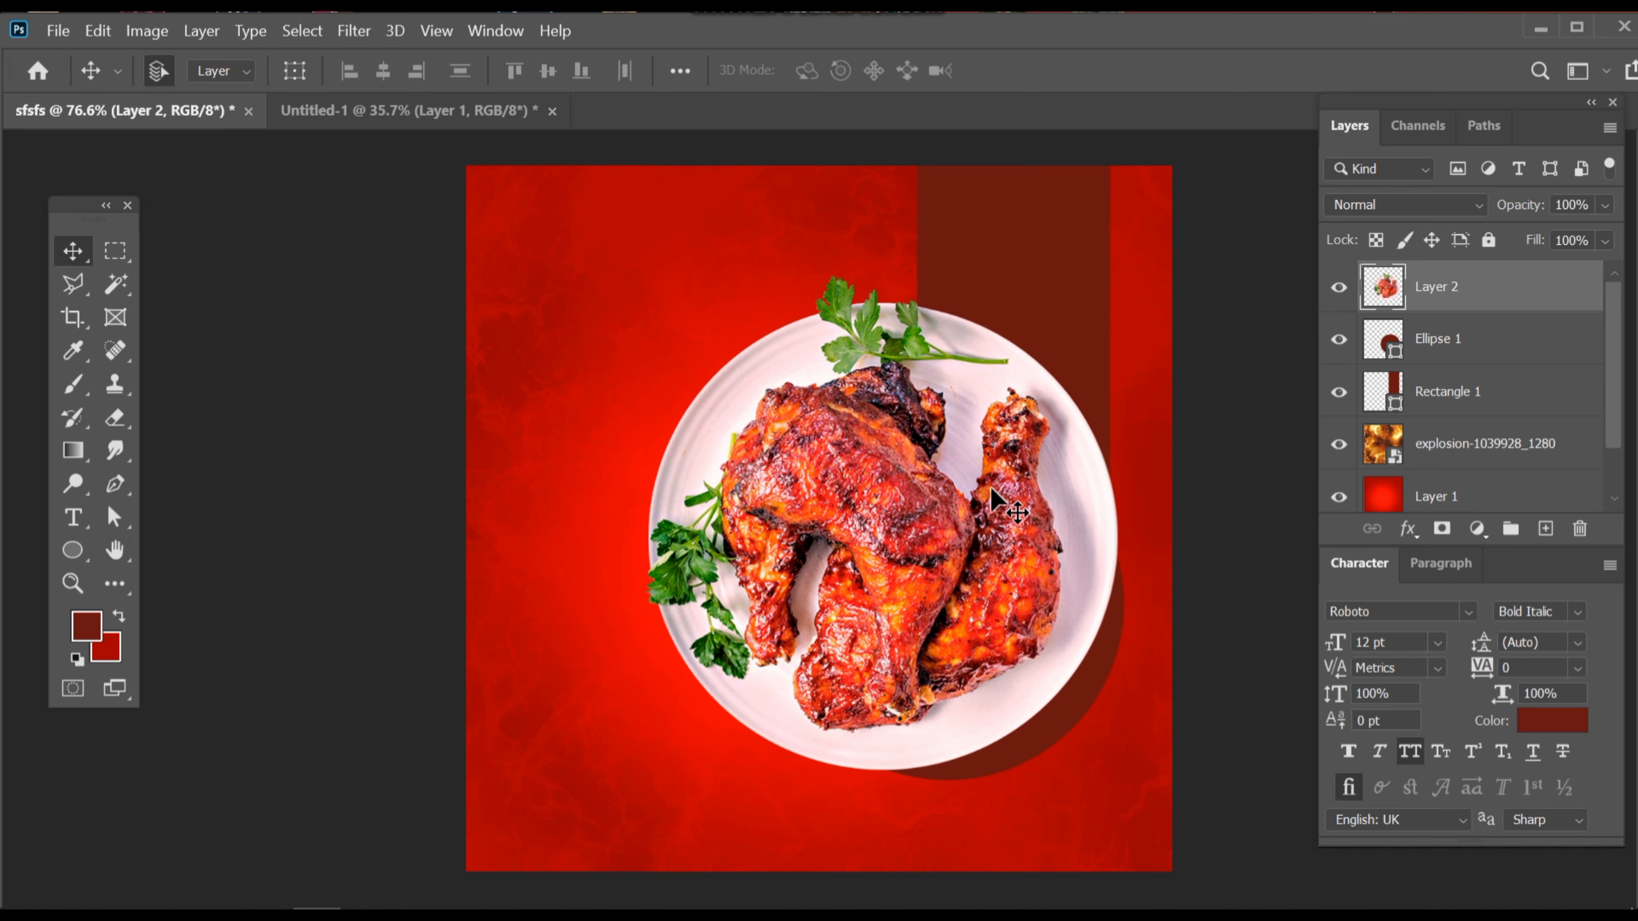
pyautogui.hotkey('shift', 'Up')
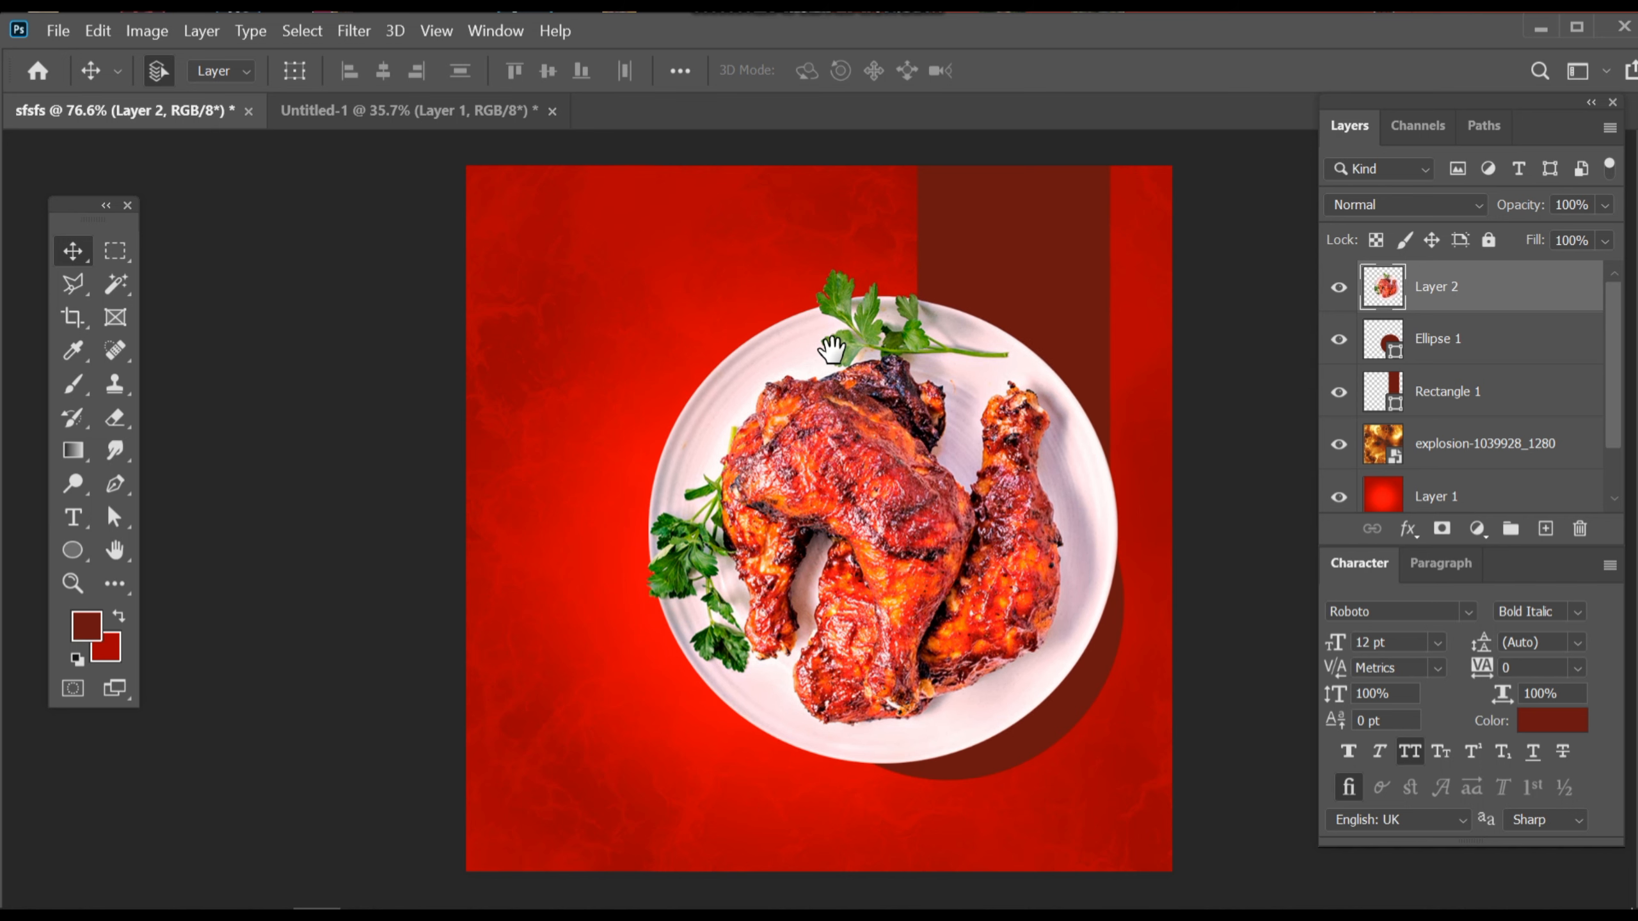
# - Copy the red sunburst rays from Untitled-1 into sfsfs and place them centred over the chicken plate
pyautogui.hotkey('ctrl', '+')
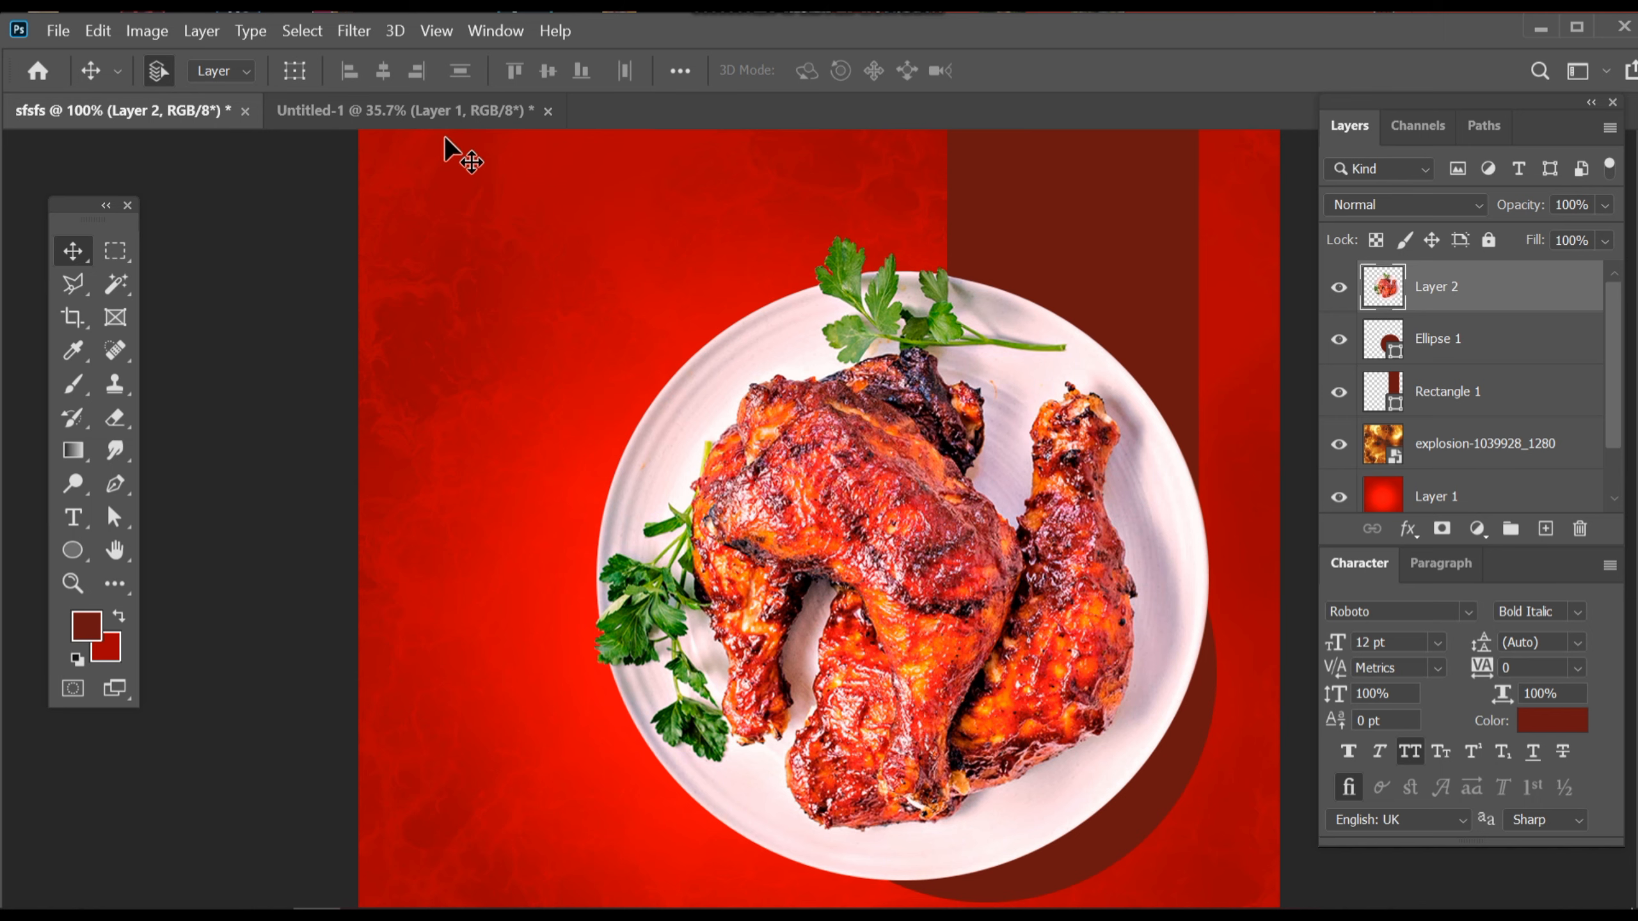
pyautogui.click(438, 111)
pyautogui.scroll(3, 693, 409)
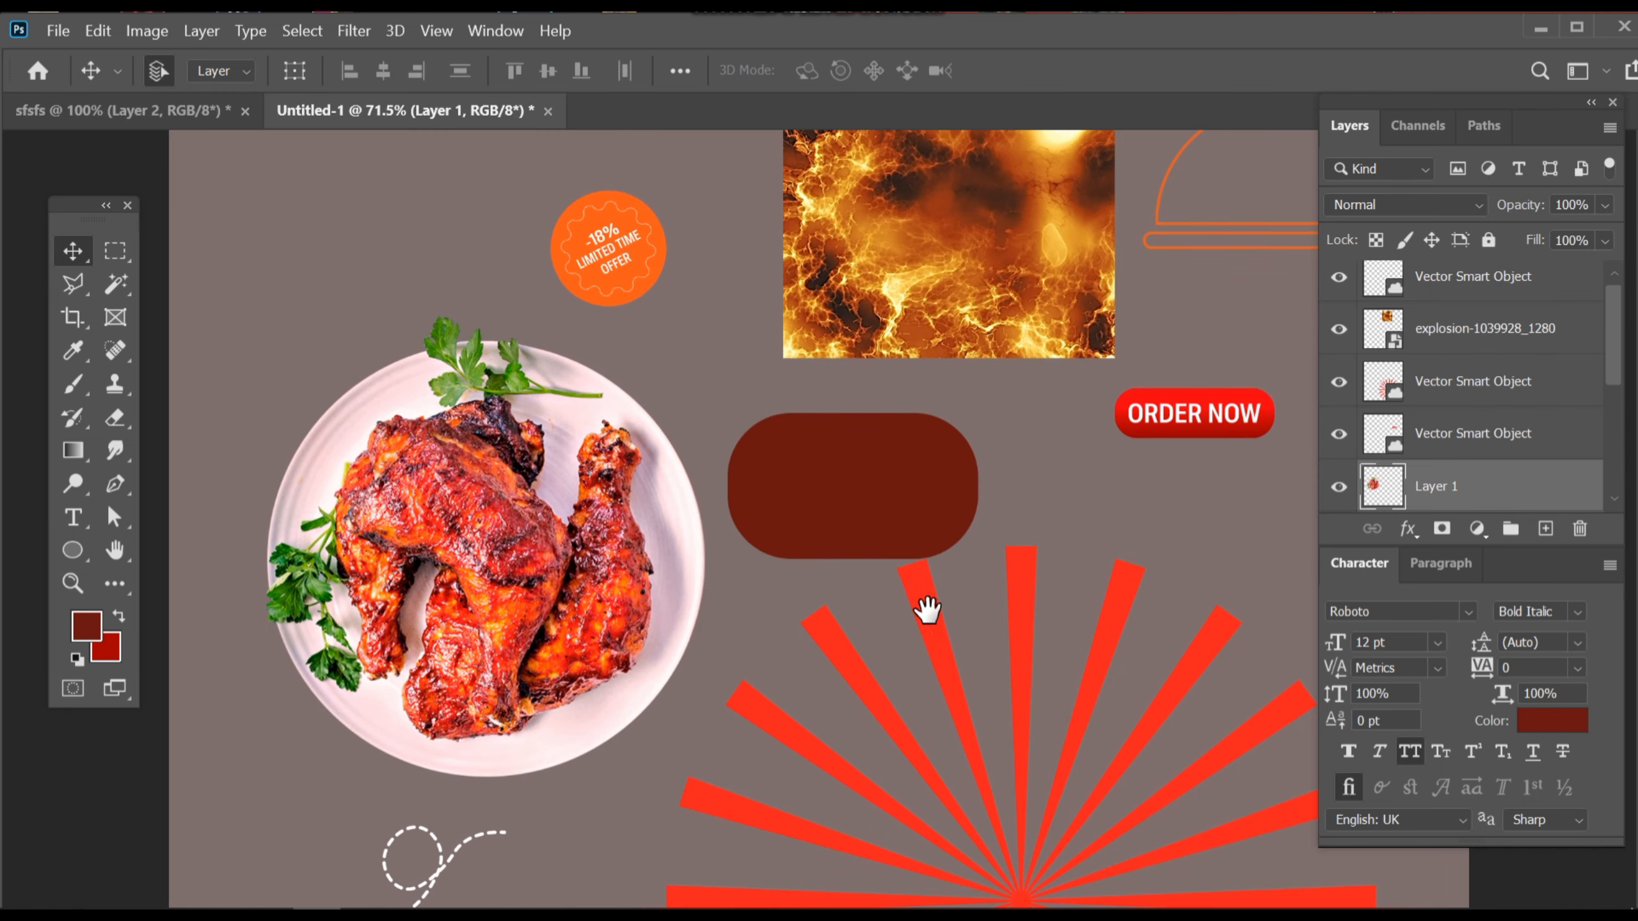
pyautogui.moveTo(924, 603); pyautogui.dragTo(620, 268)
pyautogui.click(721, 362)
pyautogui.moveTo(854, 461); pyautogui.dragTo(855, 491)
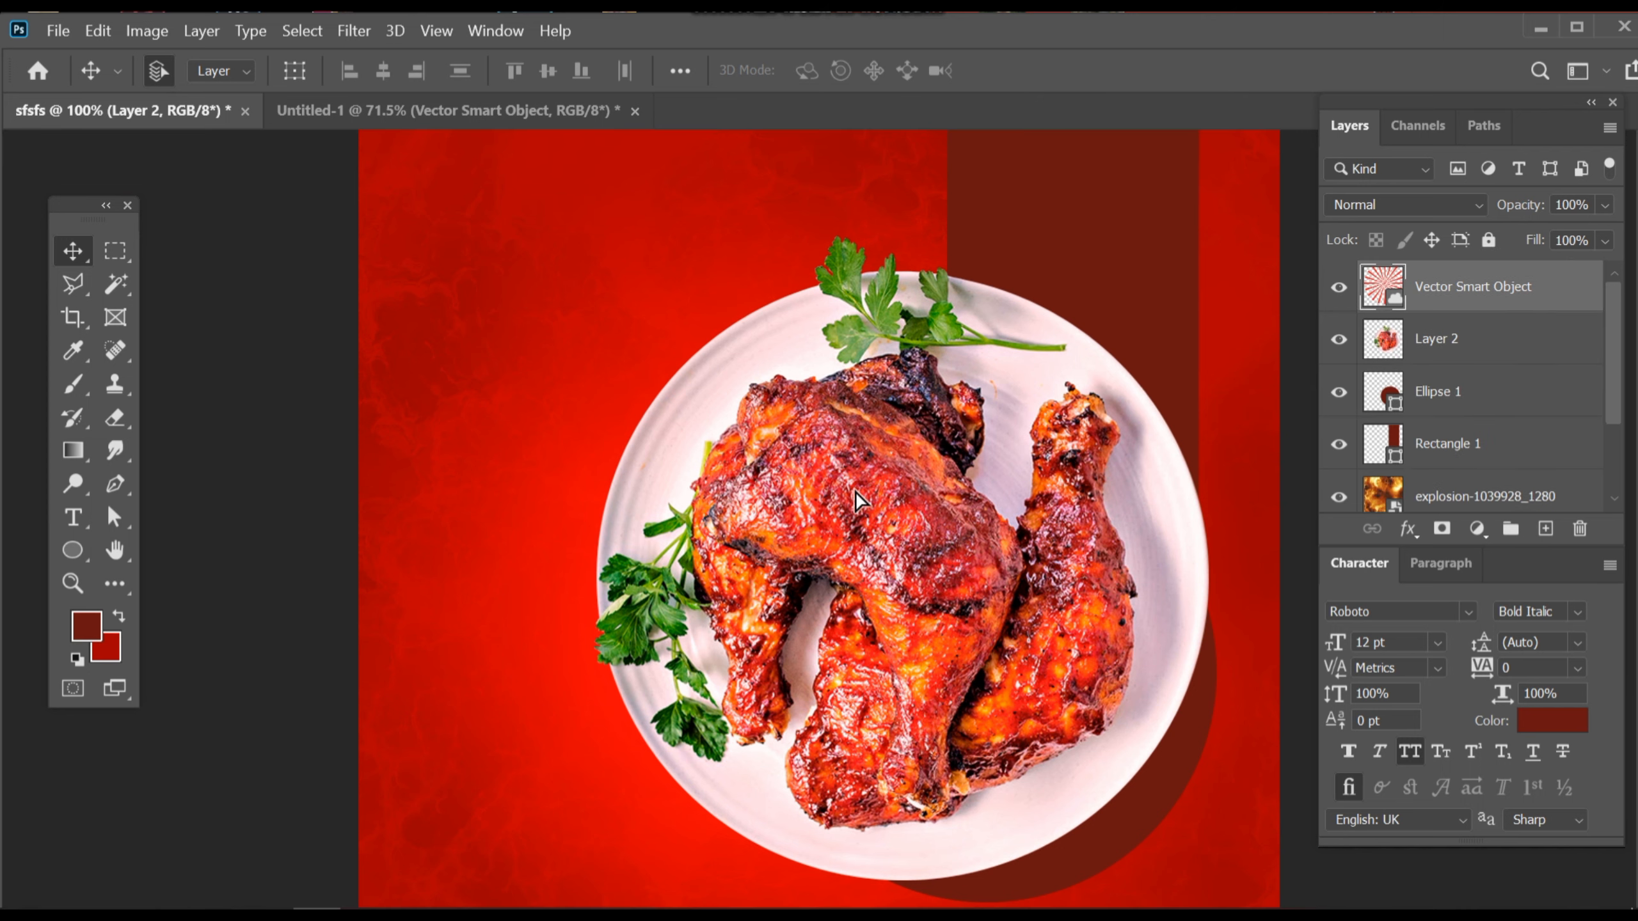
pyautogui.moveTo(904, 547); pyautogui.dragTo(851, 500)
pyautogui.hotkey('ctrl', '-')
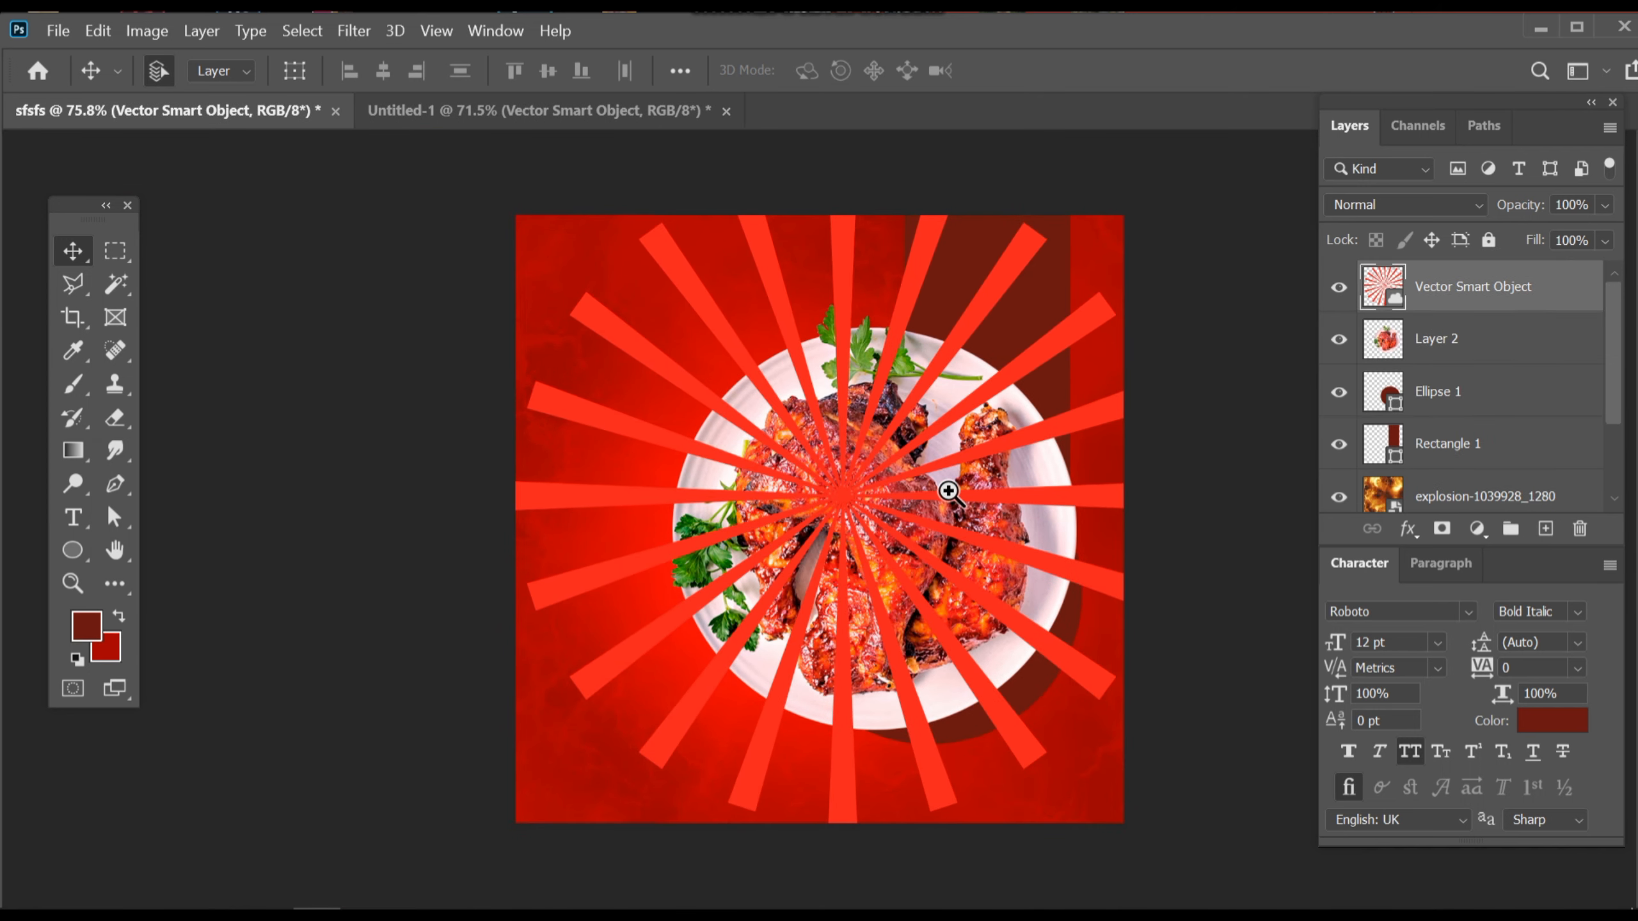
# - Scale the sunburst to about 25% so its rays extend beyond the canvas, and set its blend mode to Overlay
pyautogui.hotkey('ctrl', 't')
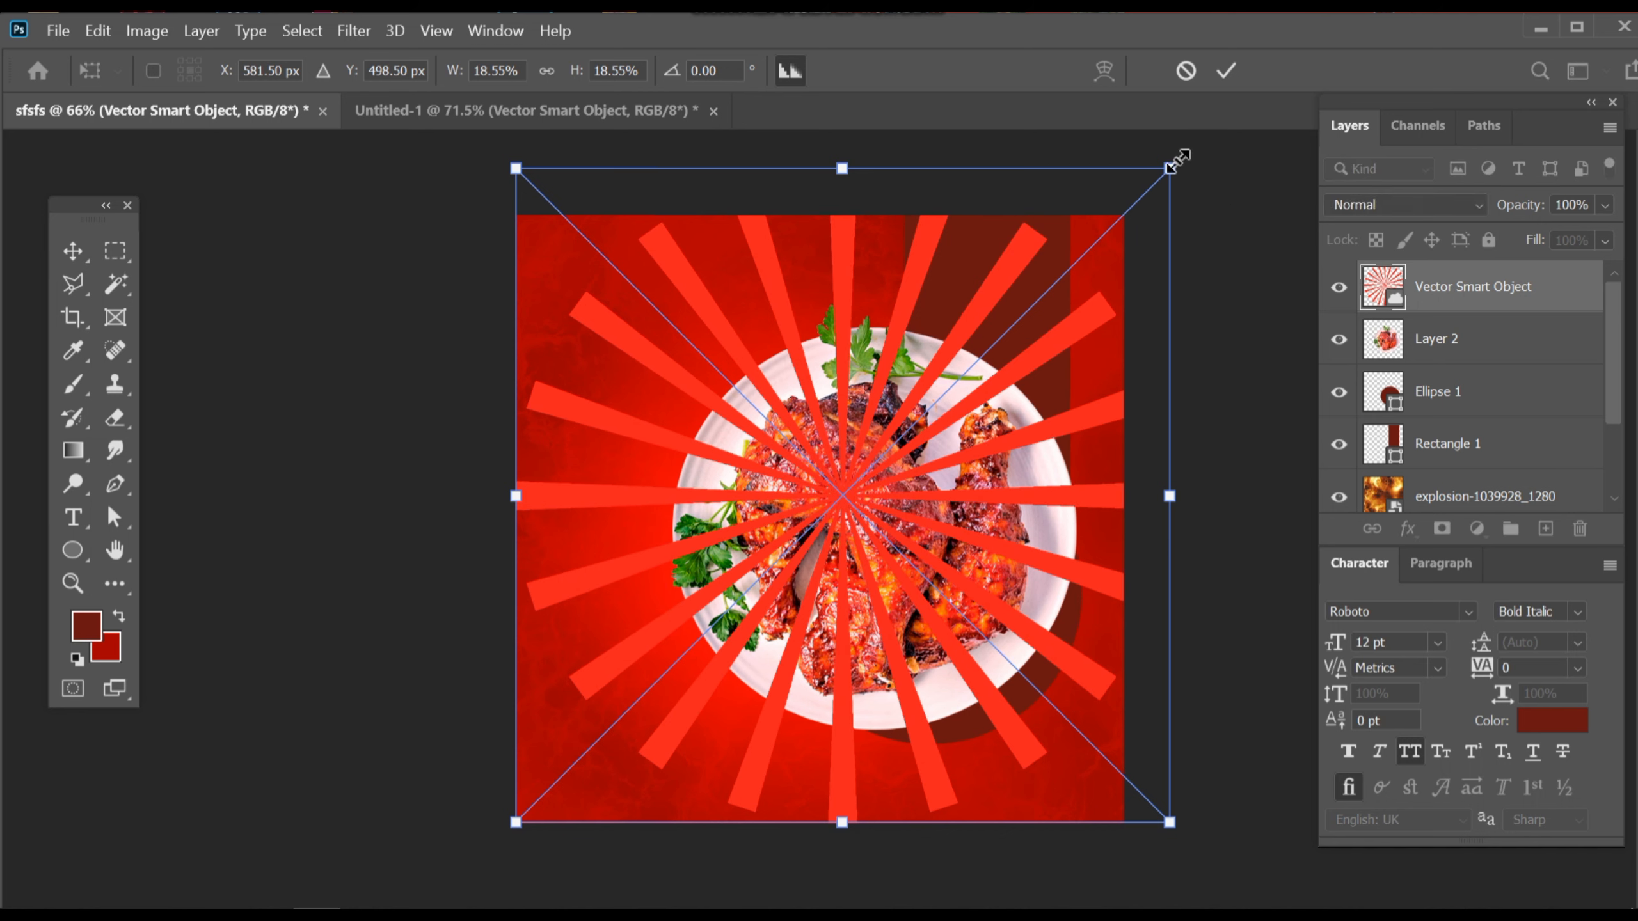
pyautogui.moveTo(1171, 167); pyautogui.dragTo(1310, 62)
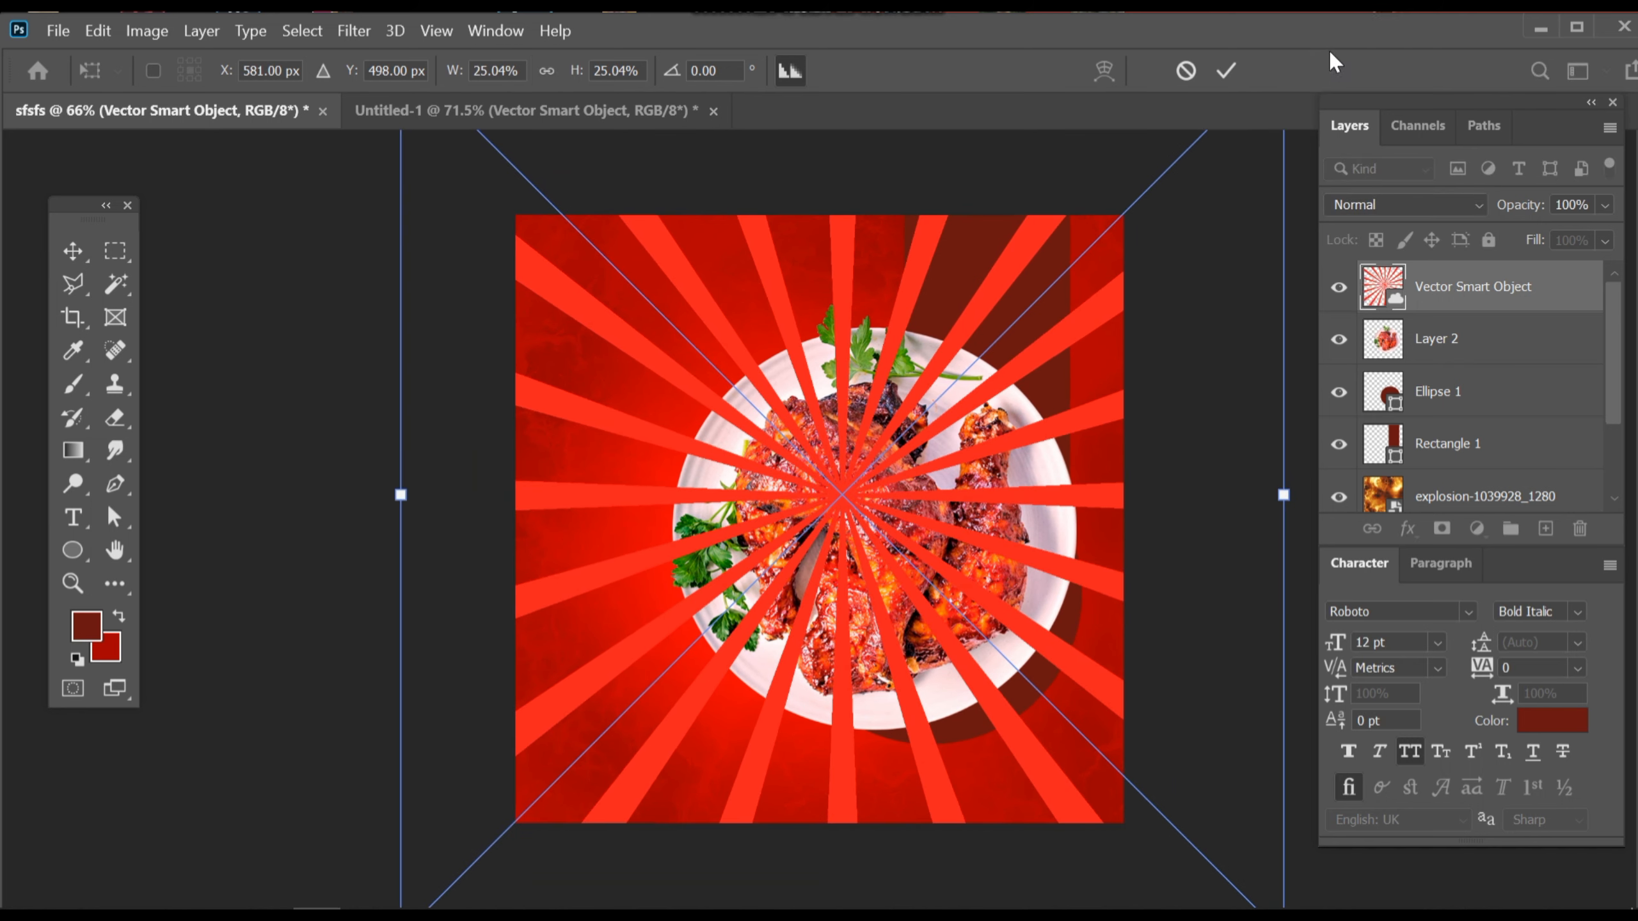
pyautogui.click(1225, 71)
pyautogui.click(1474, 200)
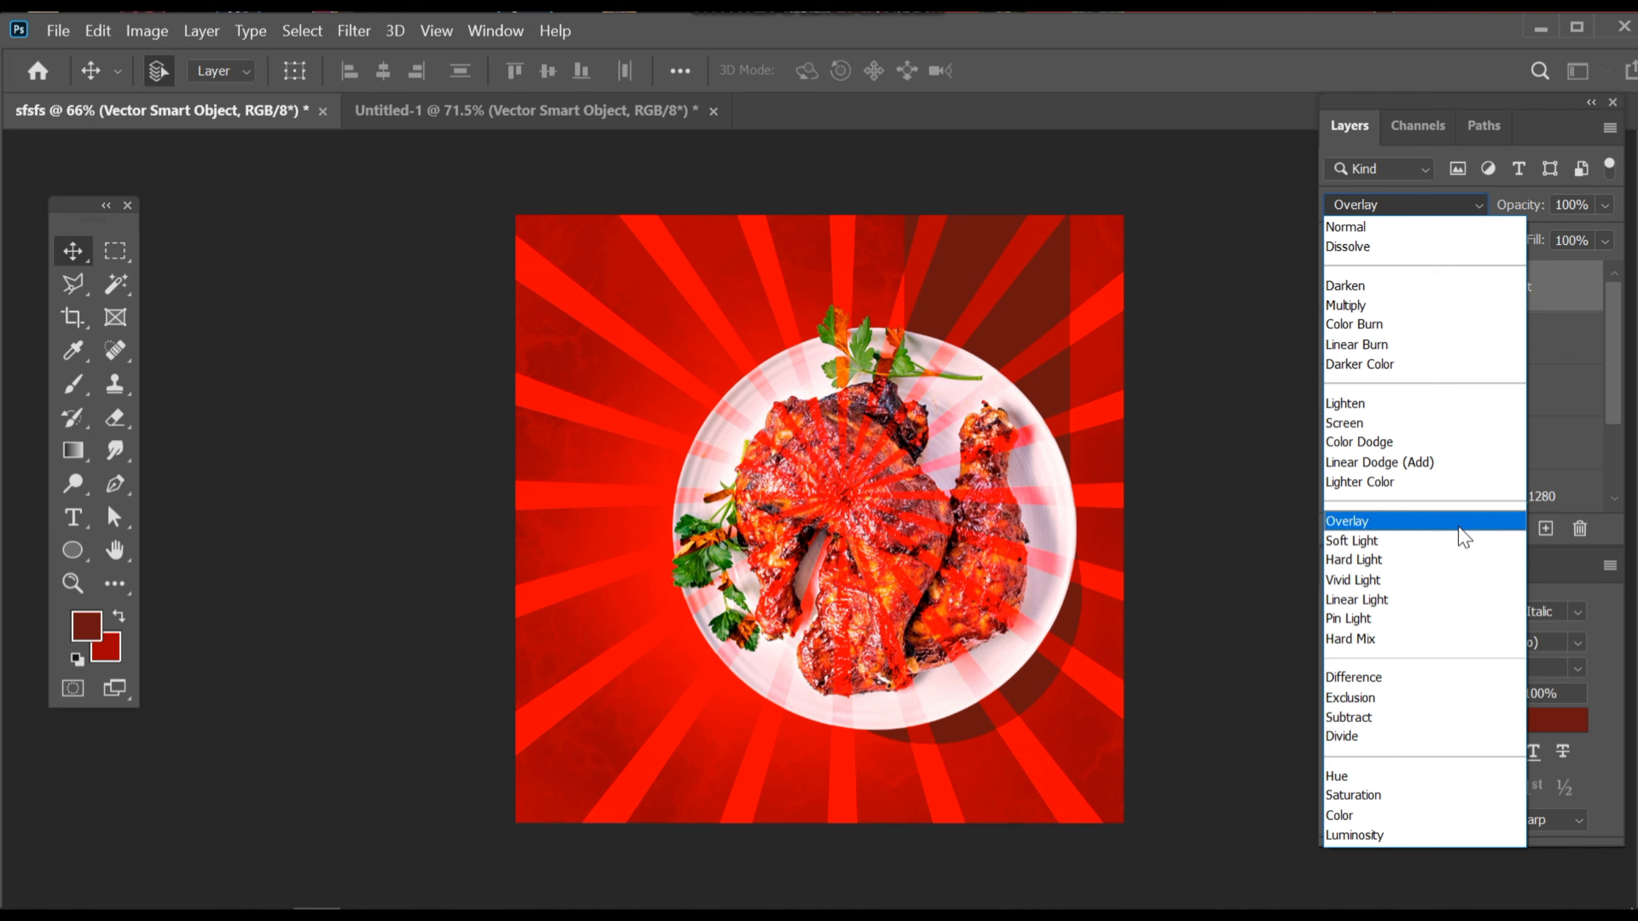
pyautogui.click(1460, 528)
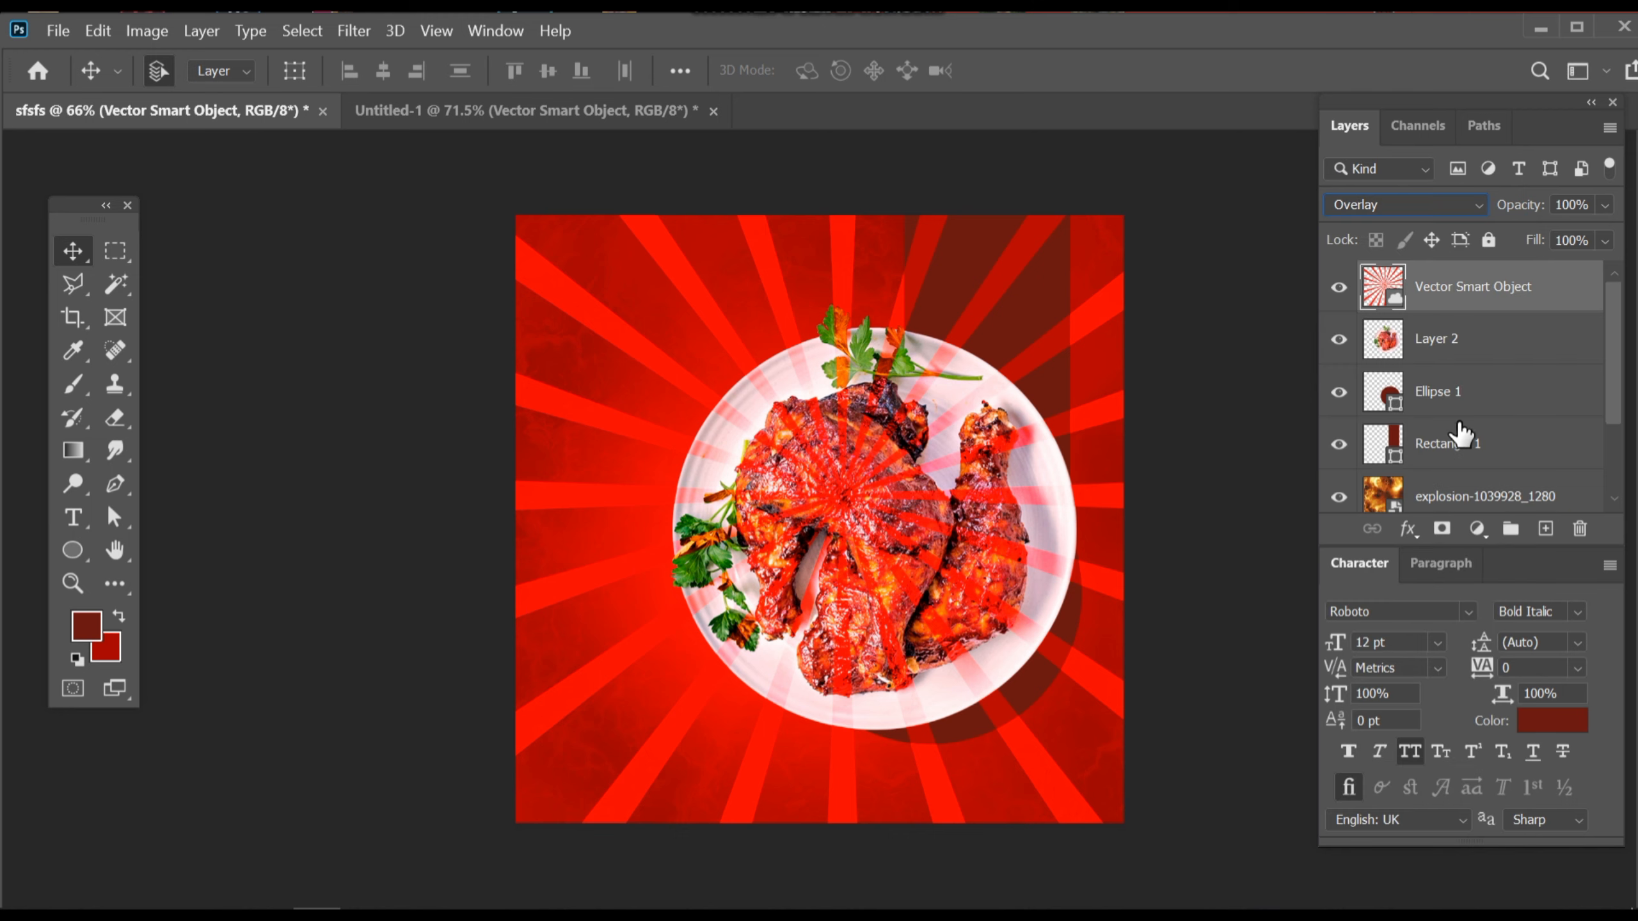
# - Move the sunburst layer below Rectangle 1 and set its opacity to 20%
pyautogui.moveTo(1457, 309); pyautogui.dragTo(1463, 470)
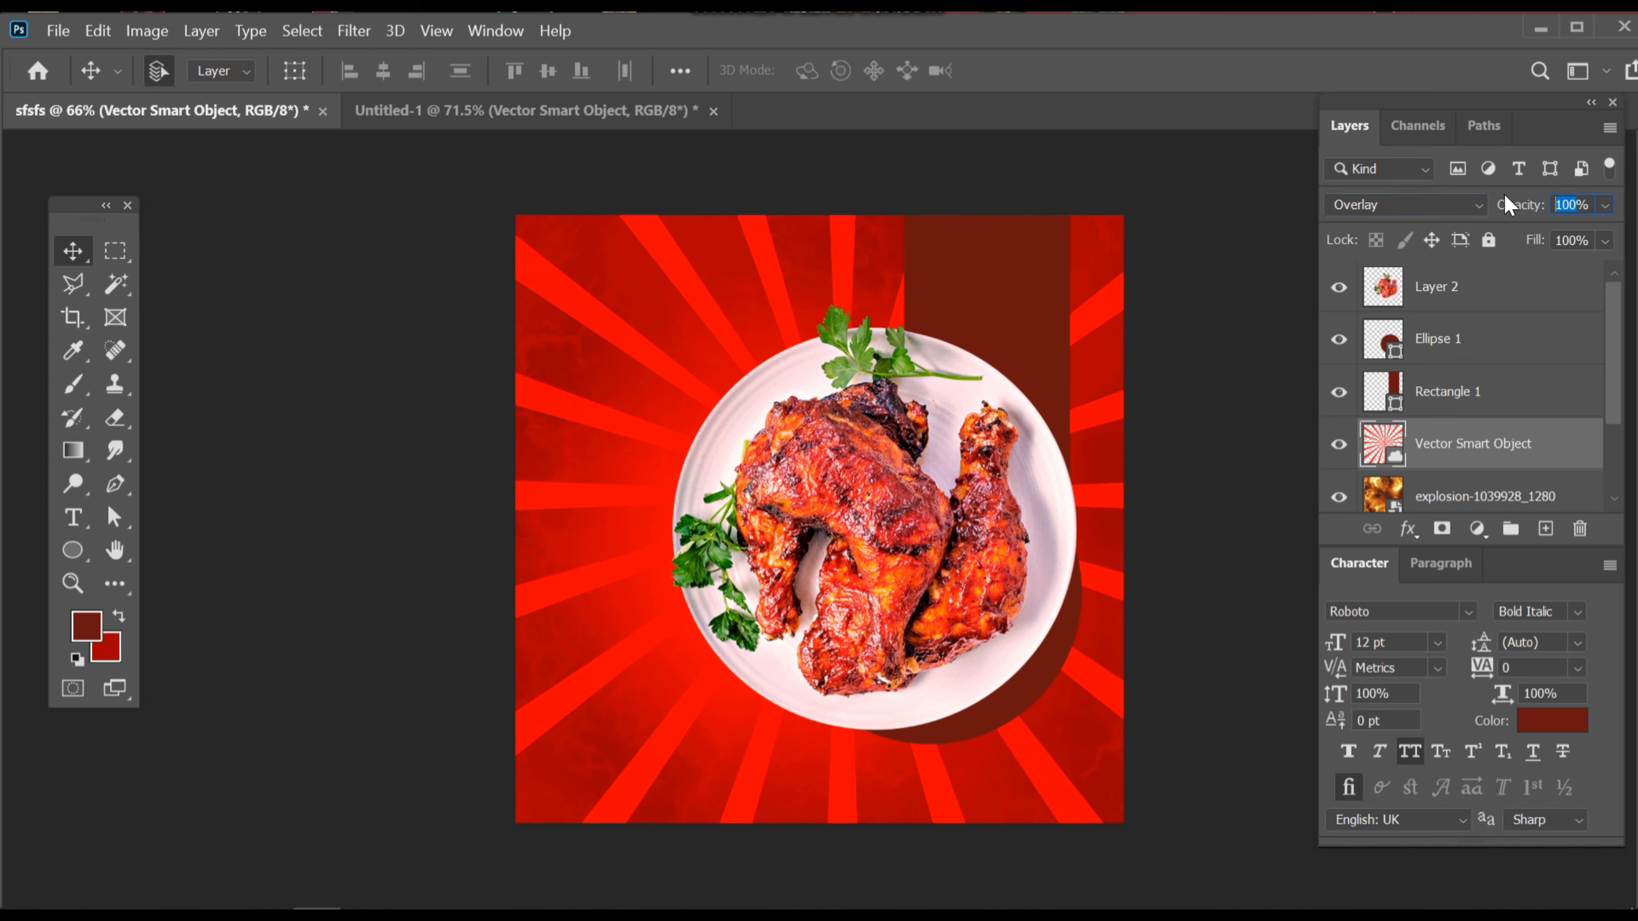
pyautogui.write('20')
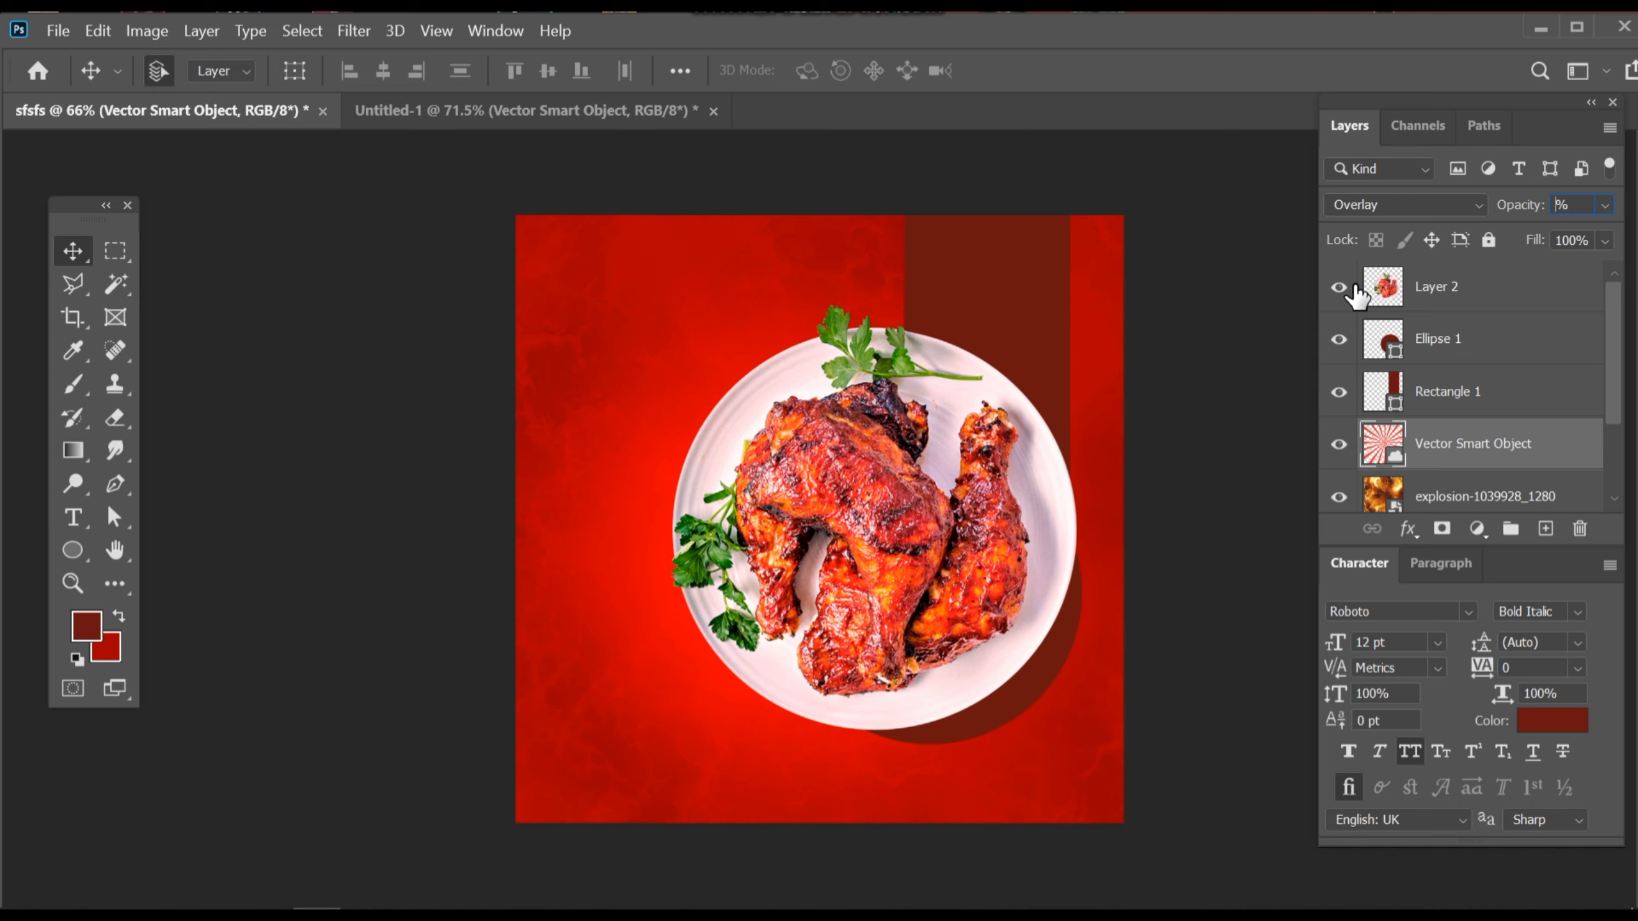
pyautogui.click(1200, 341)
# - Make a wide elliptical selection over the plate's lower-right part and add a new layer above Layer 2
pyautogui.moveTo(964, 513); pyautogui.dragTo(961, 619)
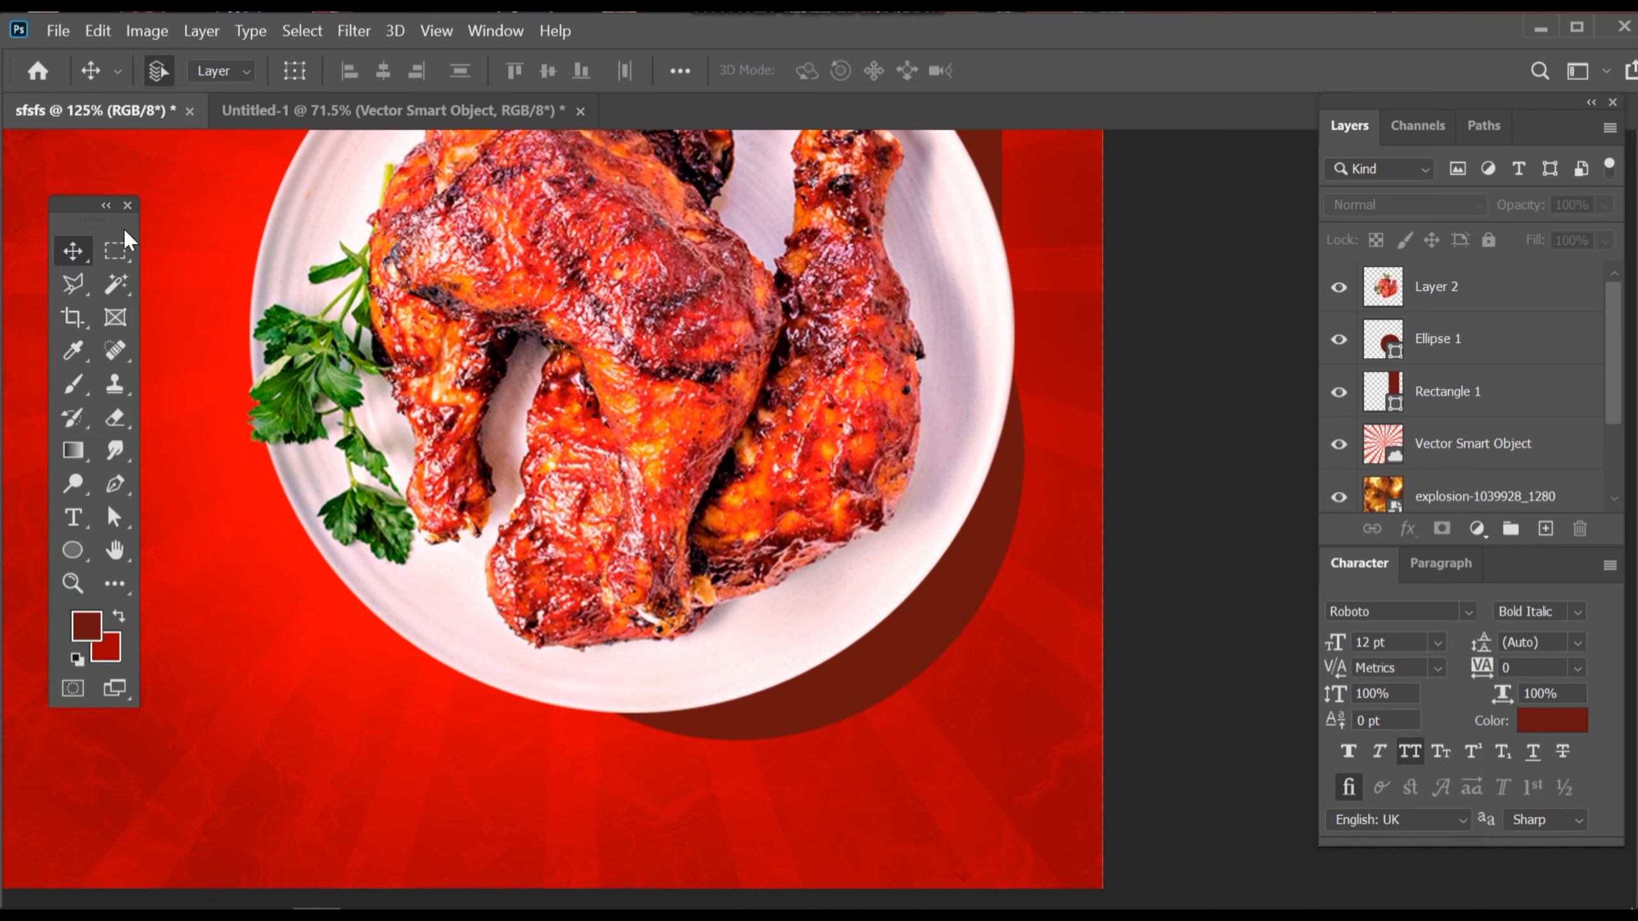
pyautogui.moveTo(115, 250); pyautogui.dragTo(213, 274)
pyautogui.moveTo(577, 439); pyautogui.dragTo(995, 694)
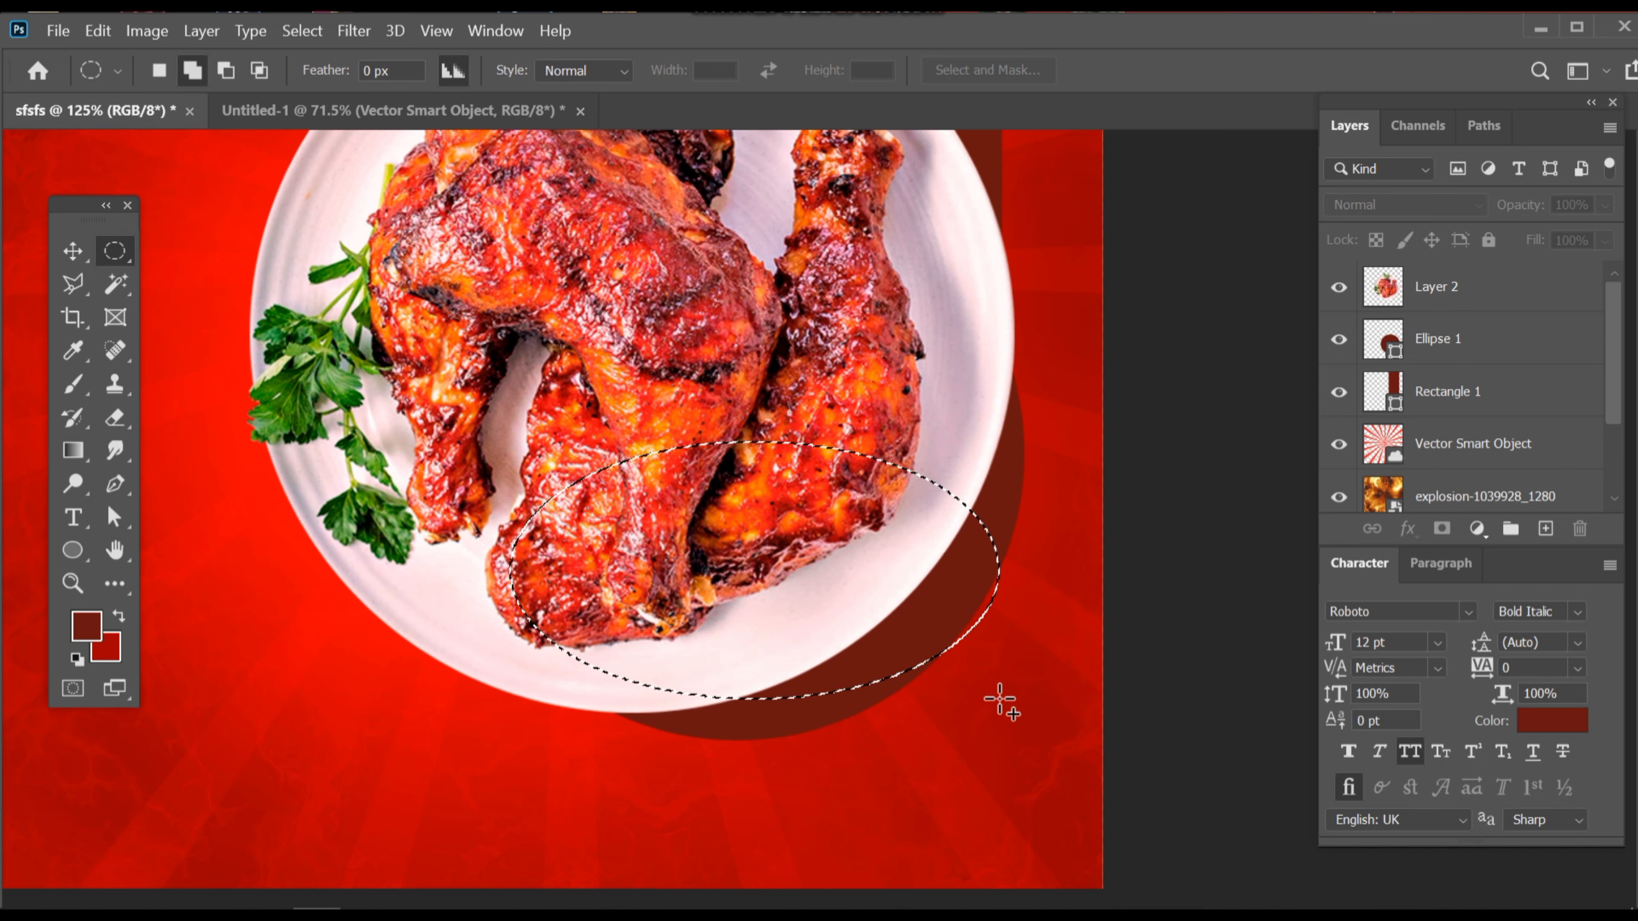
pyautogui.click(1545, 528)
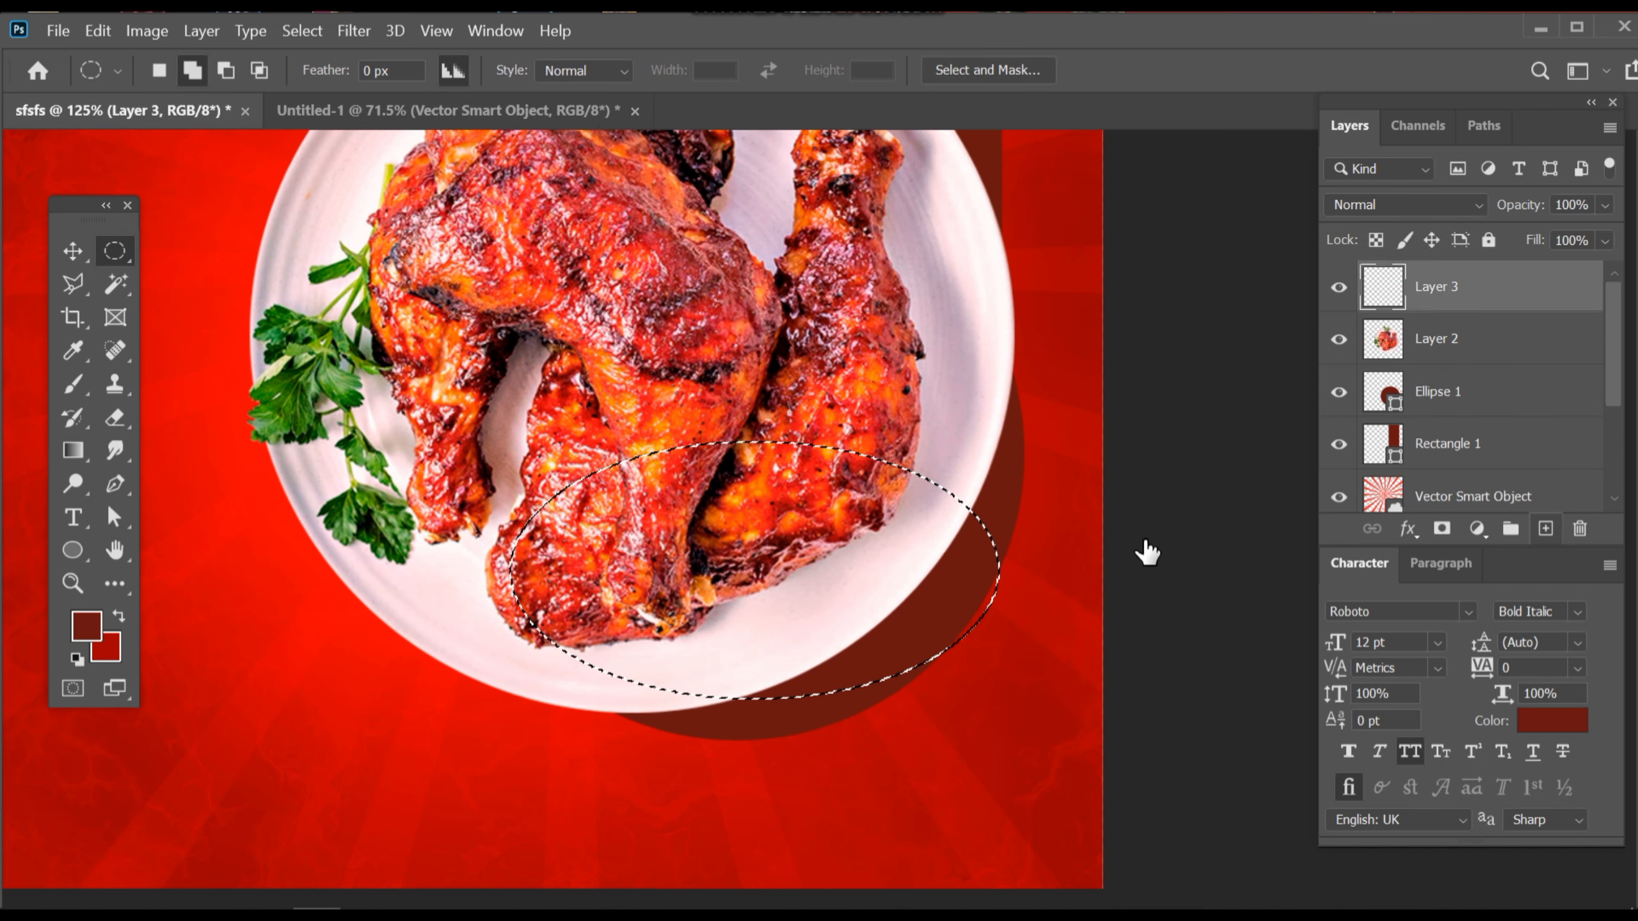
# - Fill the elliptical selection on Layer 3 with black (000000) and move Layer 3 below Layer 2
pyautogui.click(86, 624)
pyautogui.write('000000')
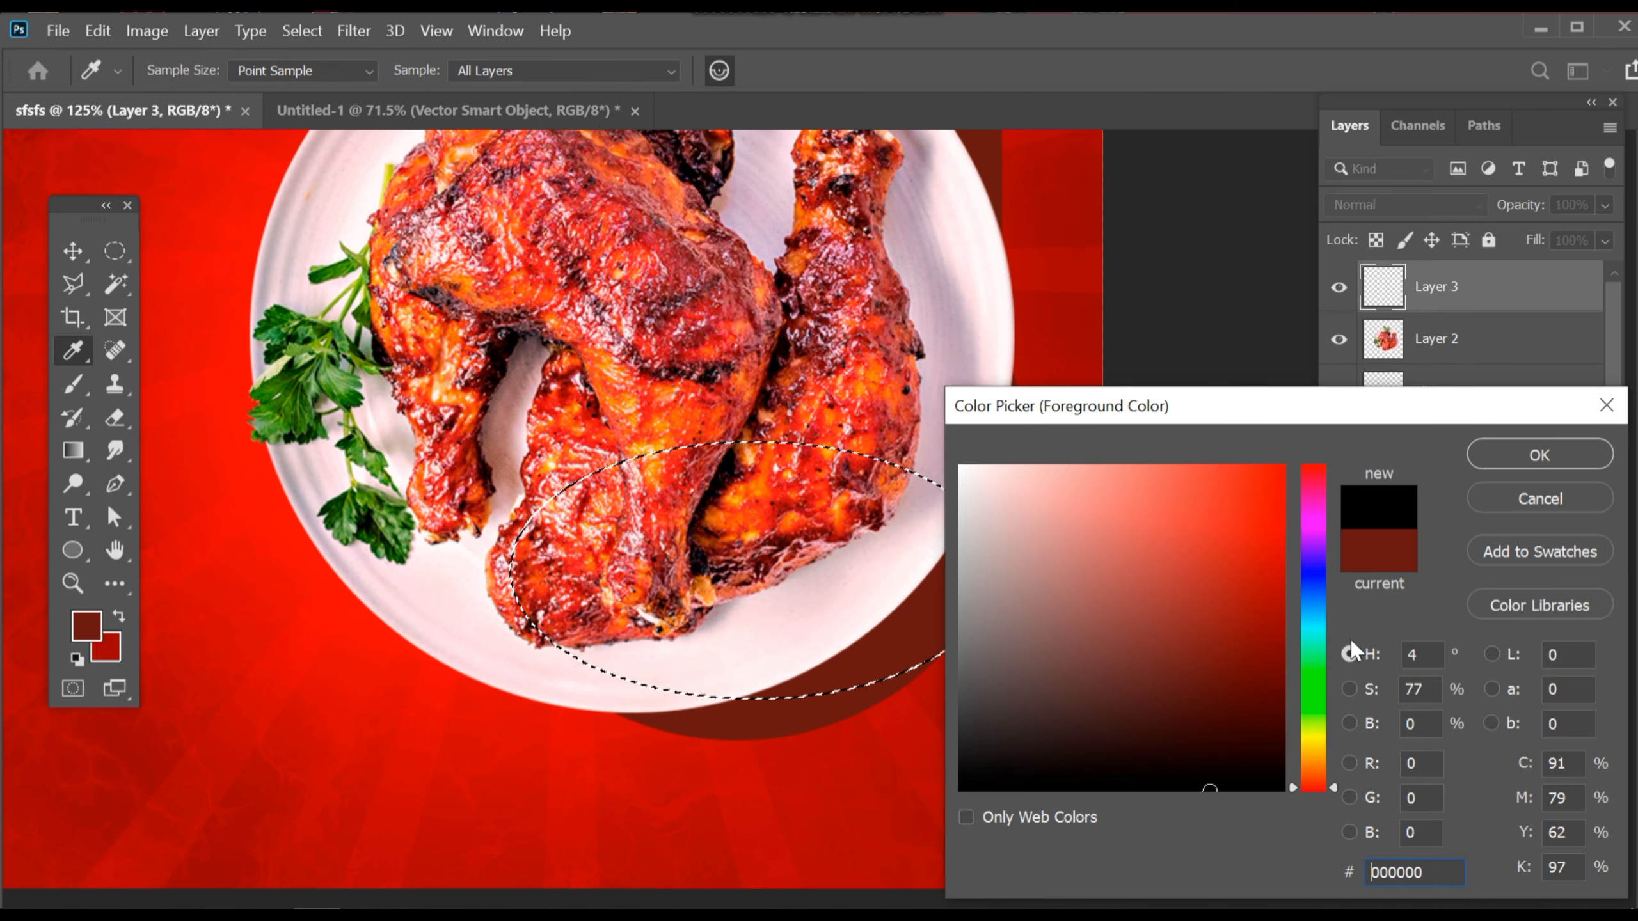
pyautogui.click(1489, 459)
pyautogui.click(59, 253)
pyautogui.moveTo(695, 584); pyautogui.dragTo(696, 587)
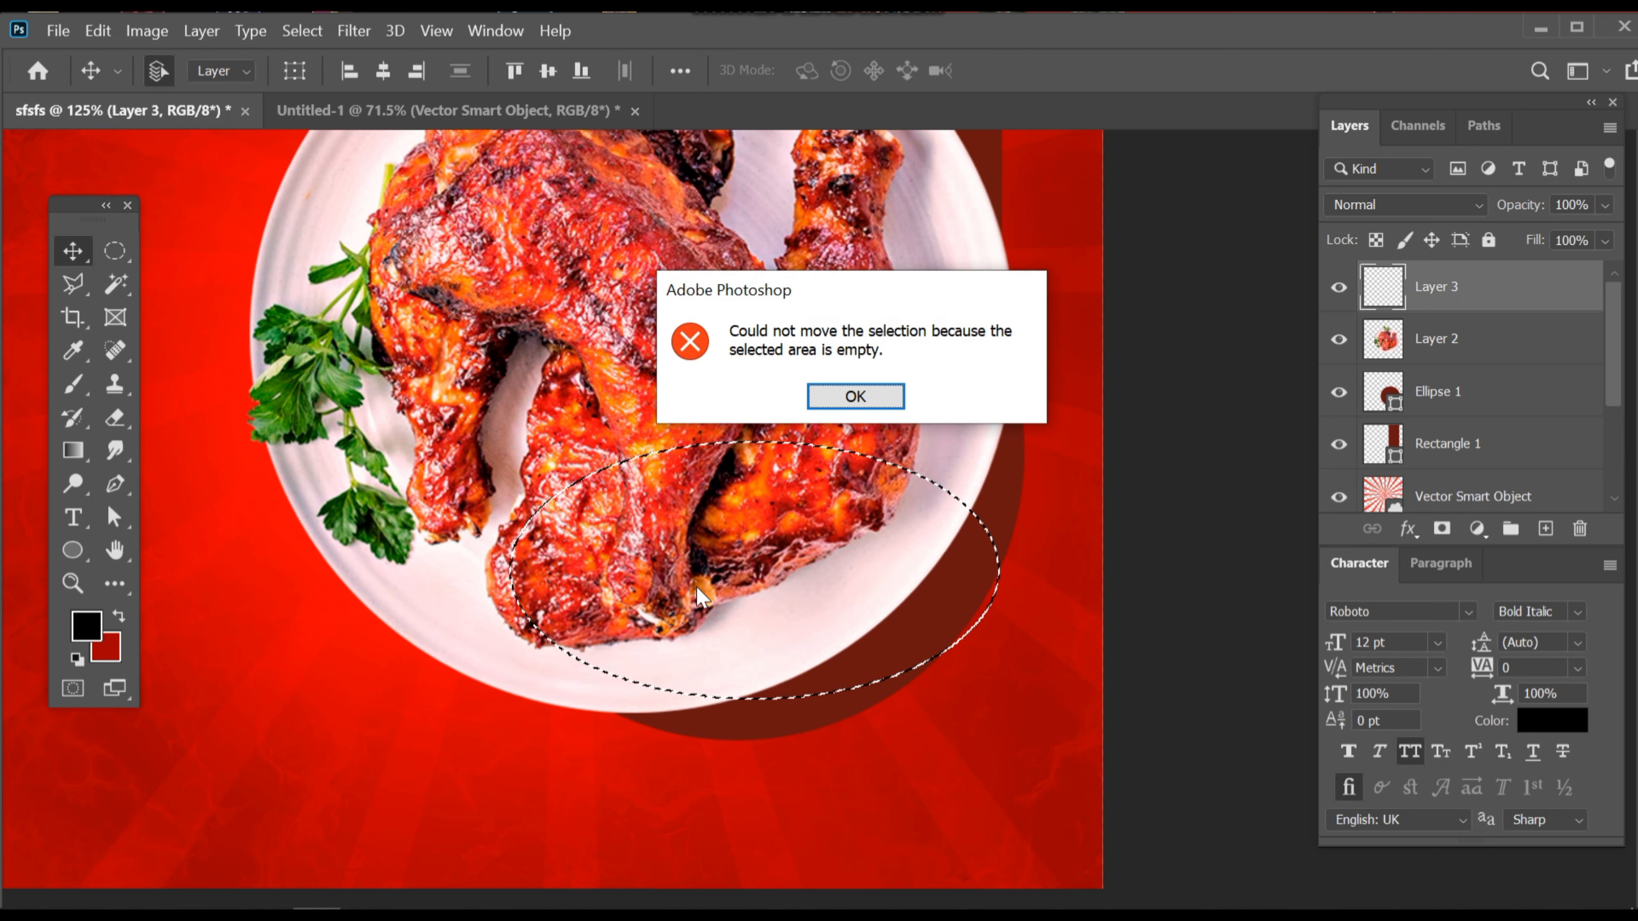
pyautogui.click(855, 396)
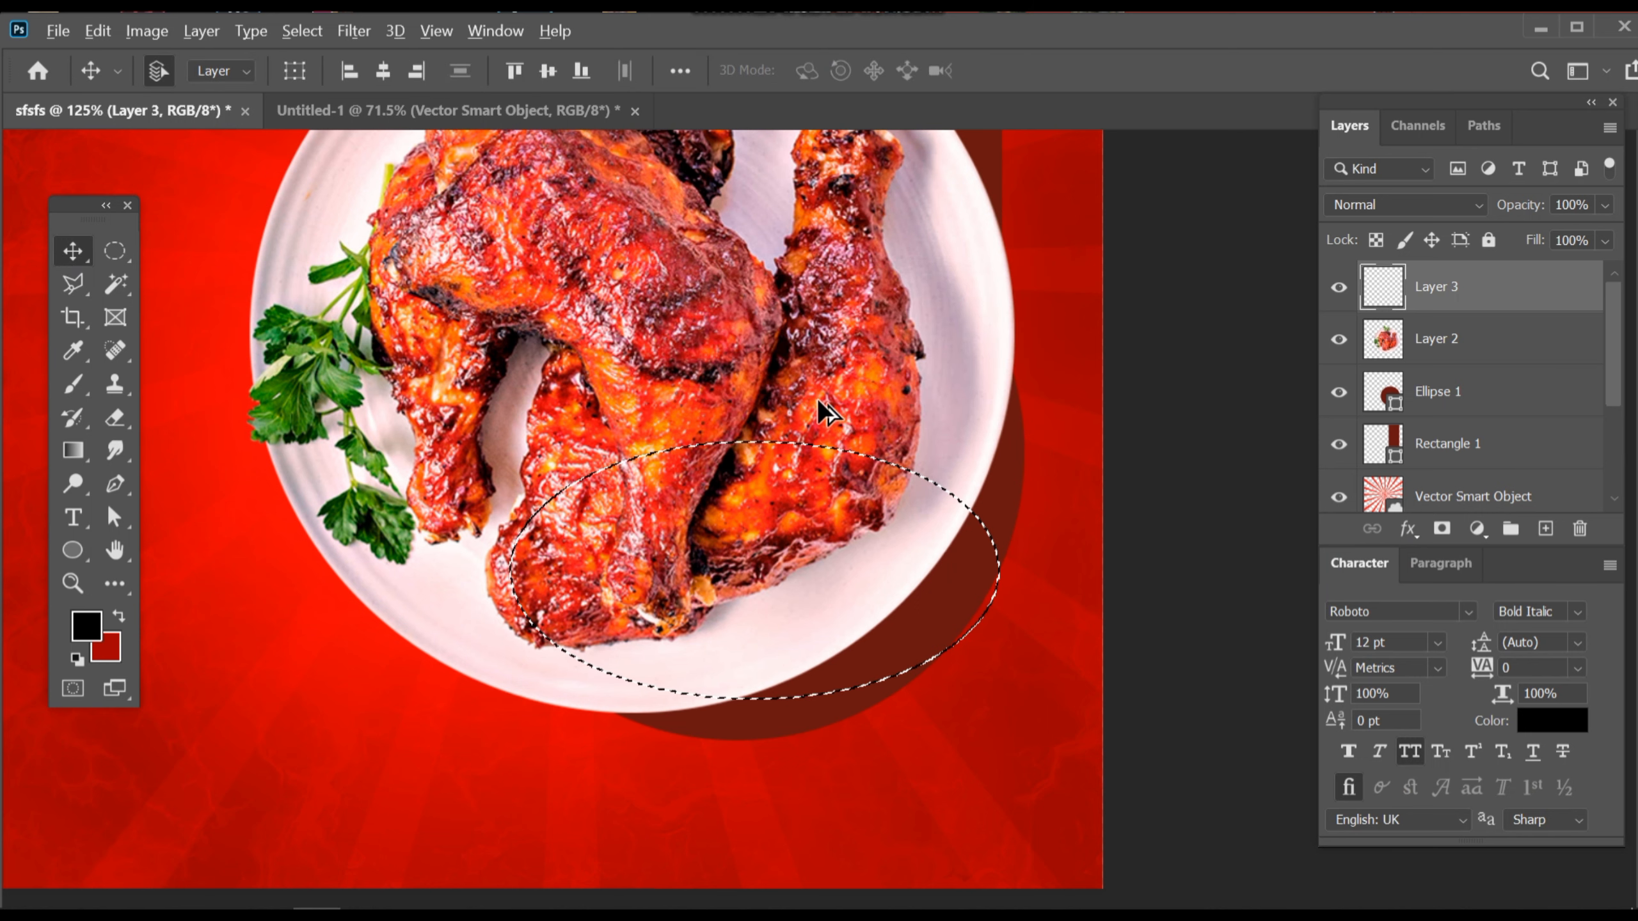
pyautogui.hotkey('alt', 'BackSpace')
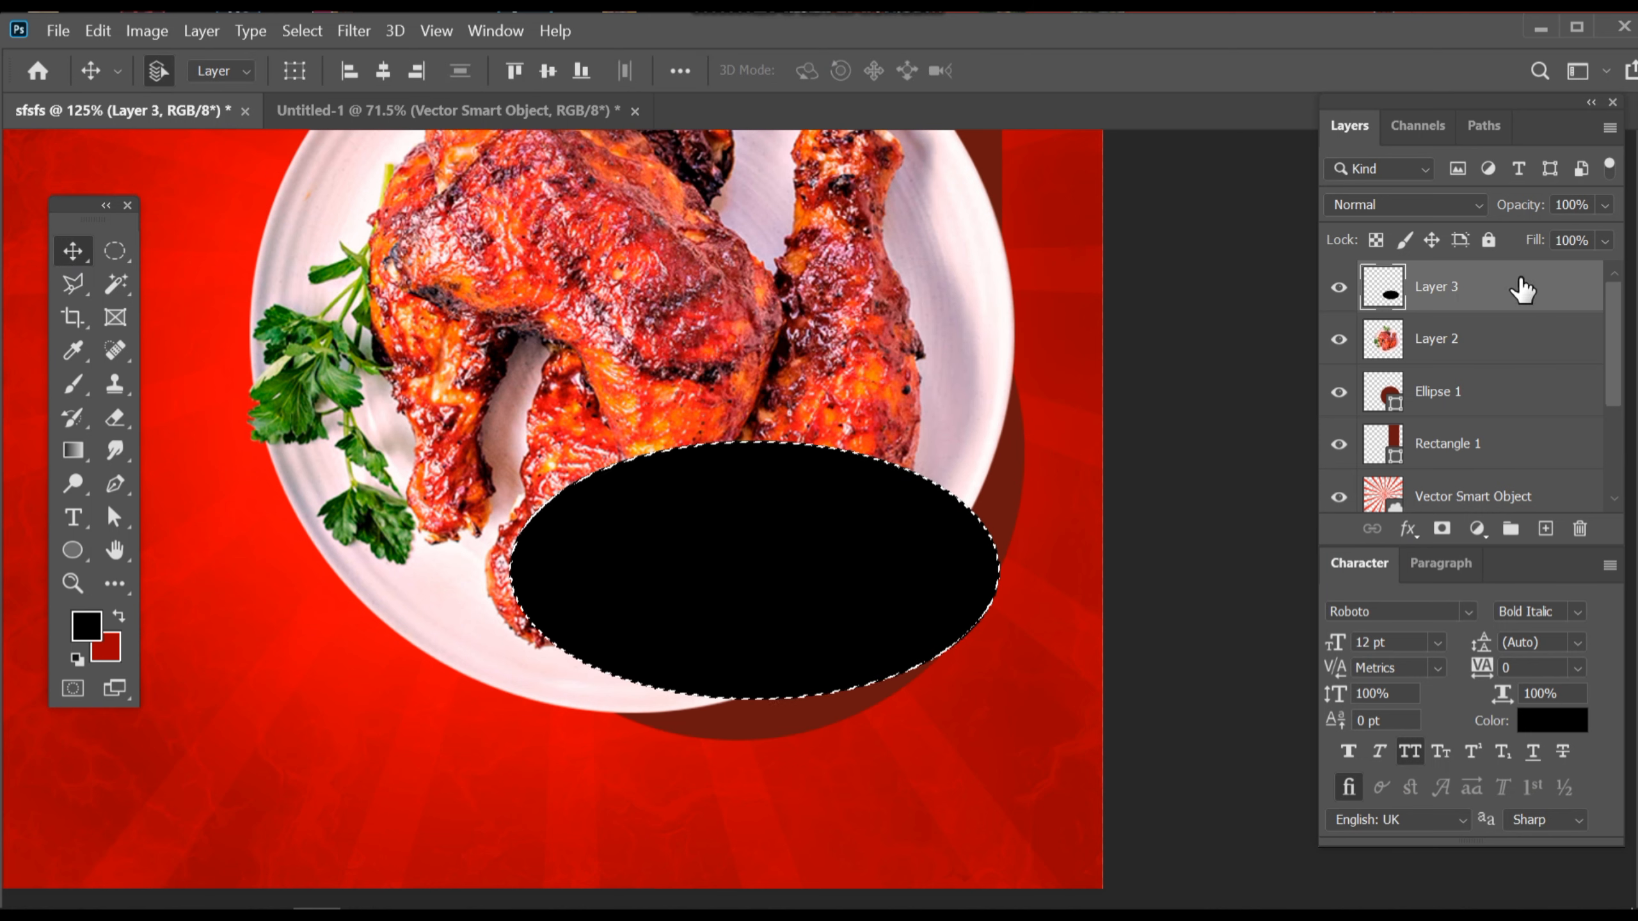
pyautogui.moveTo(1518, 289); pyautogui.dragTo(1502, 366)
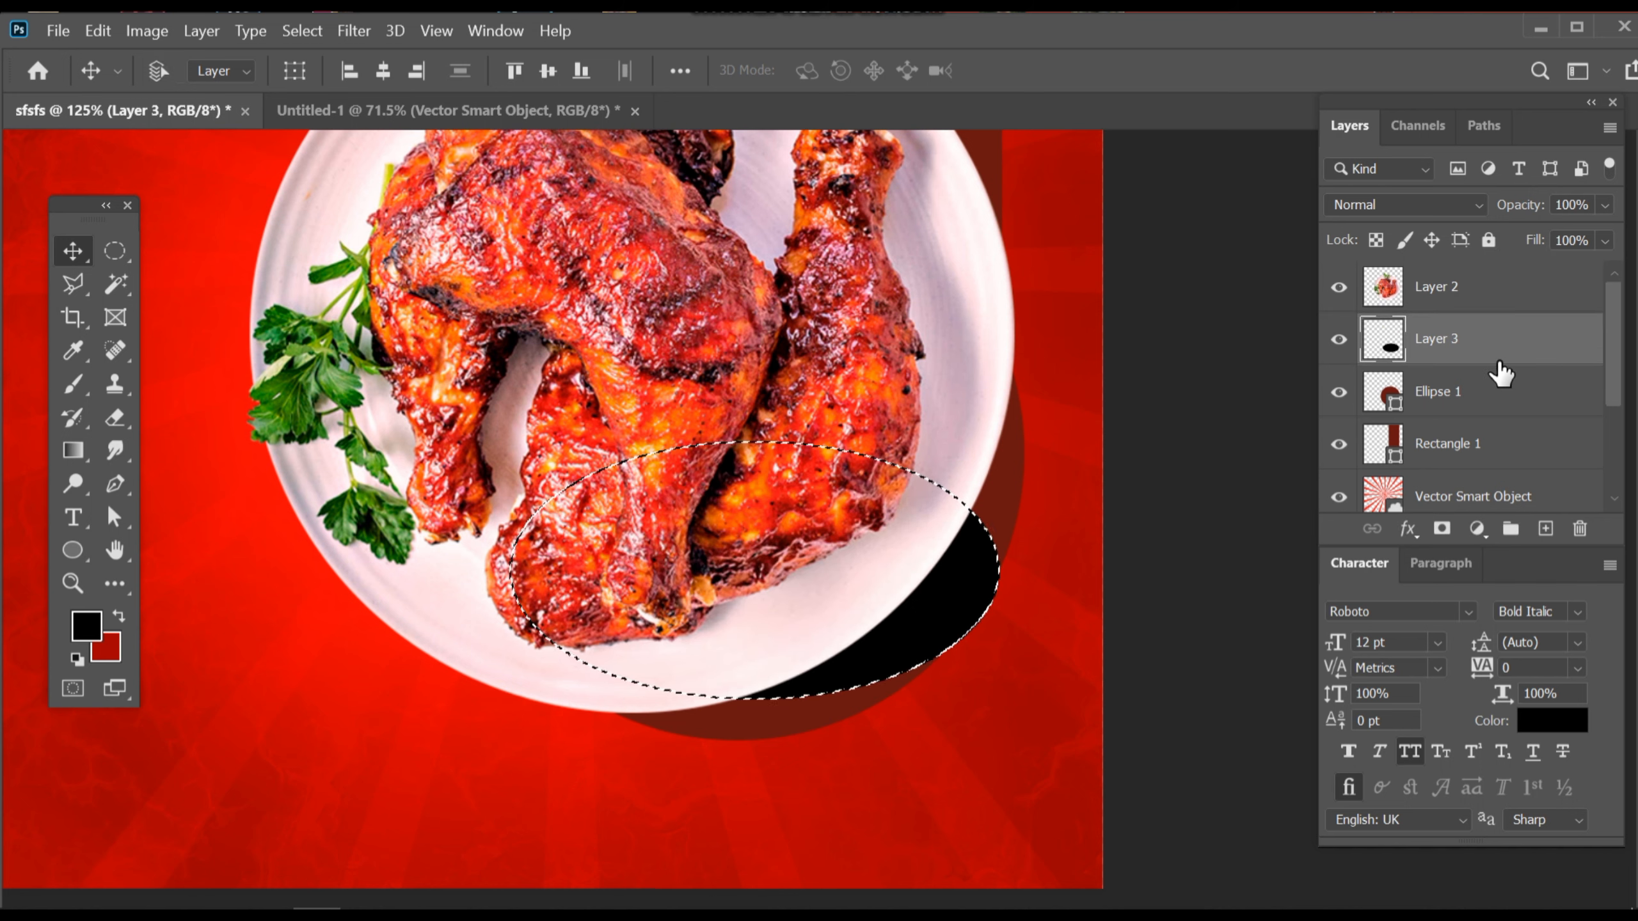
# - Distort the black ellipse so it tilts and stretches along the plate's lower-right edge
pyautogui.hotkey('ctrl', 't')
pyautogui.rightClick(814, 566)
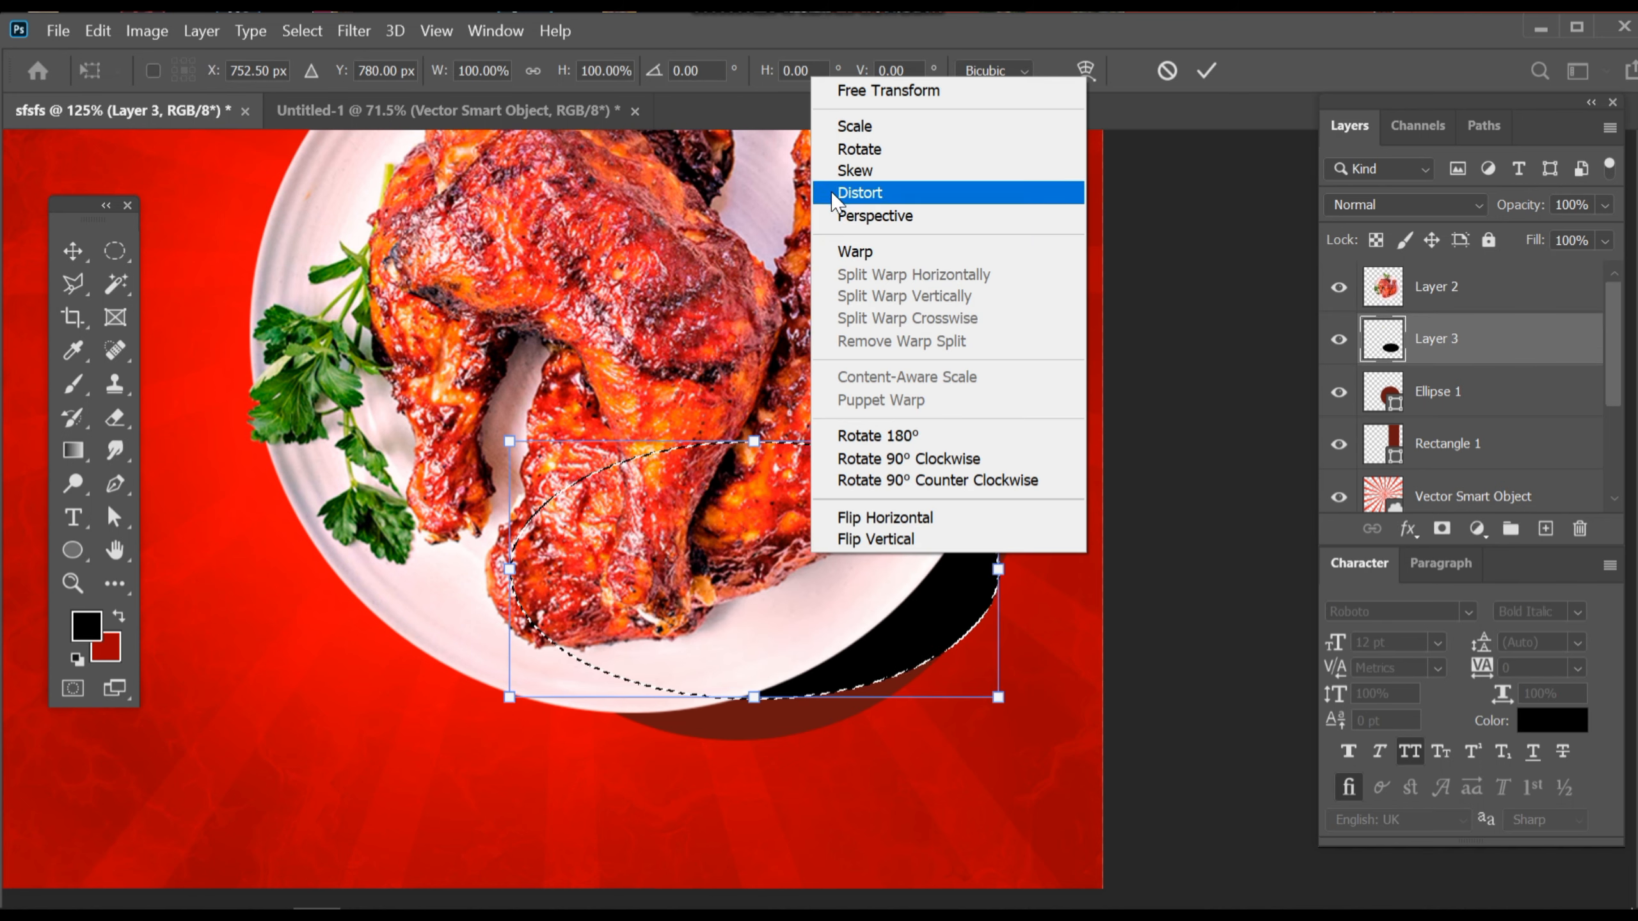
pyautogui.click(832, 191)
pyautogui.moveTo(999, 442); pyautogui.dragTo(982, 284)
pyautogui.moveTo(1000, 702); pyautogui.dragTo(1055, 618)
pyautogui.moveTo(504, 703); pyautogui.dragTo(555, 815)
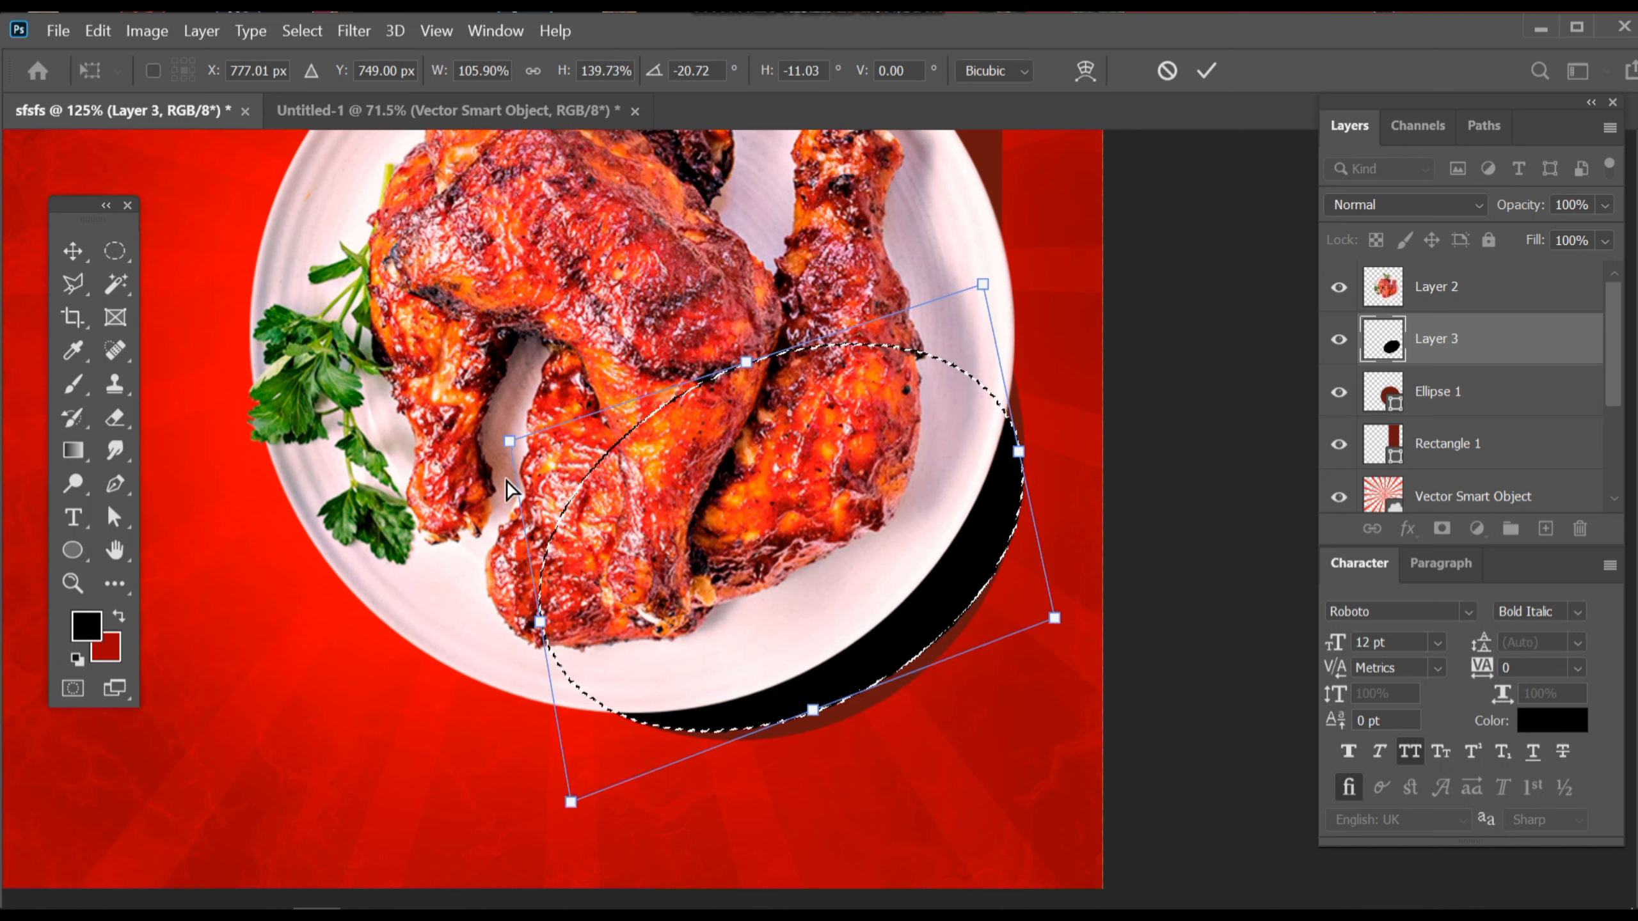
pyautogui.moveTo(509, 443); pyautogui.dragTo(474, 614)
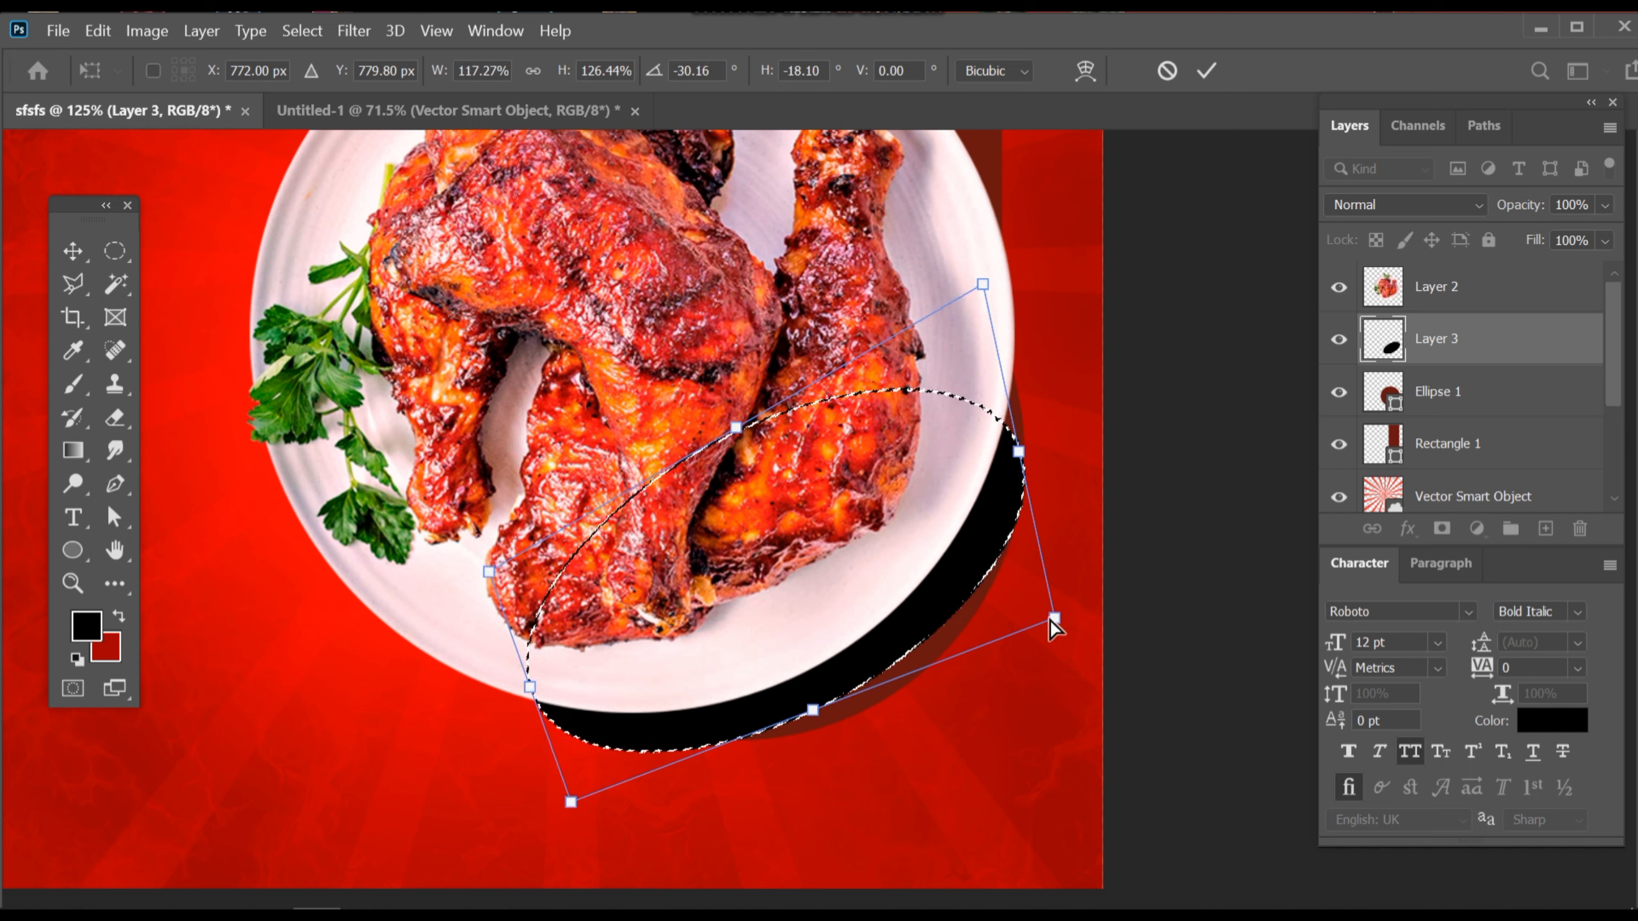
# - Refine the ellipse's distortion into a thin black crescent hugging the plate's lower-right rim, apply the transform and deselect
pyautogui.moveTo(1054, 618); pyautogui.dragTo(1100, 512)
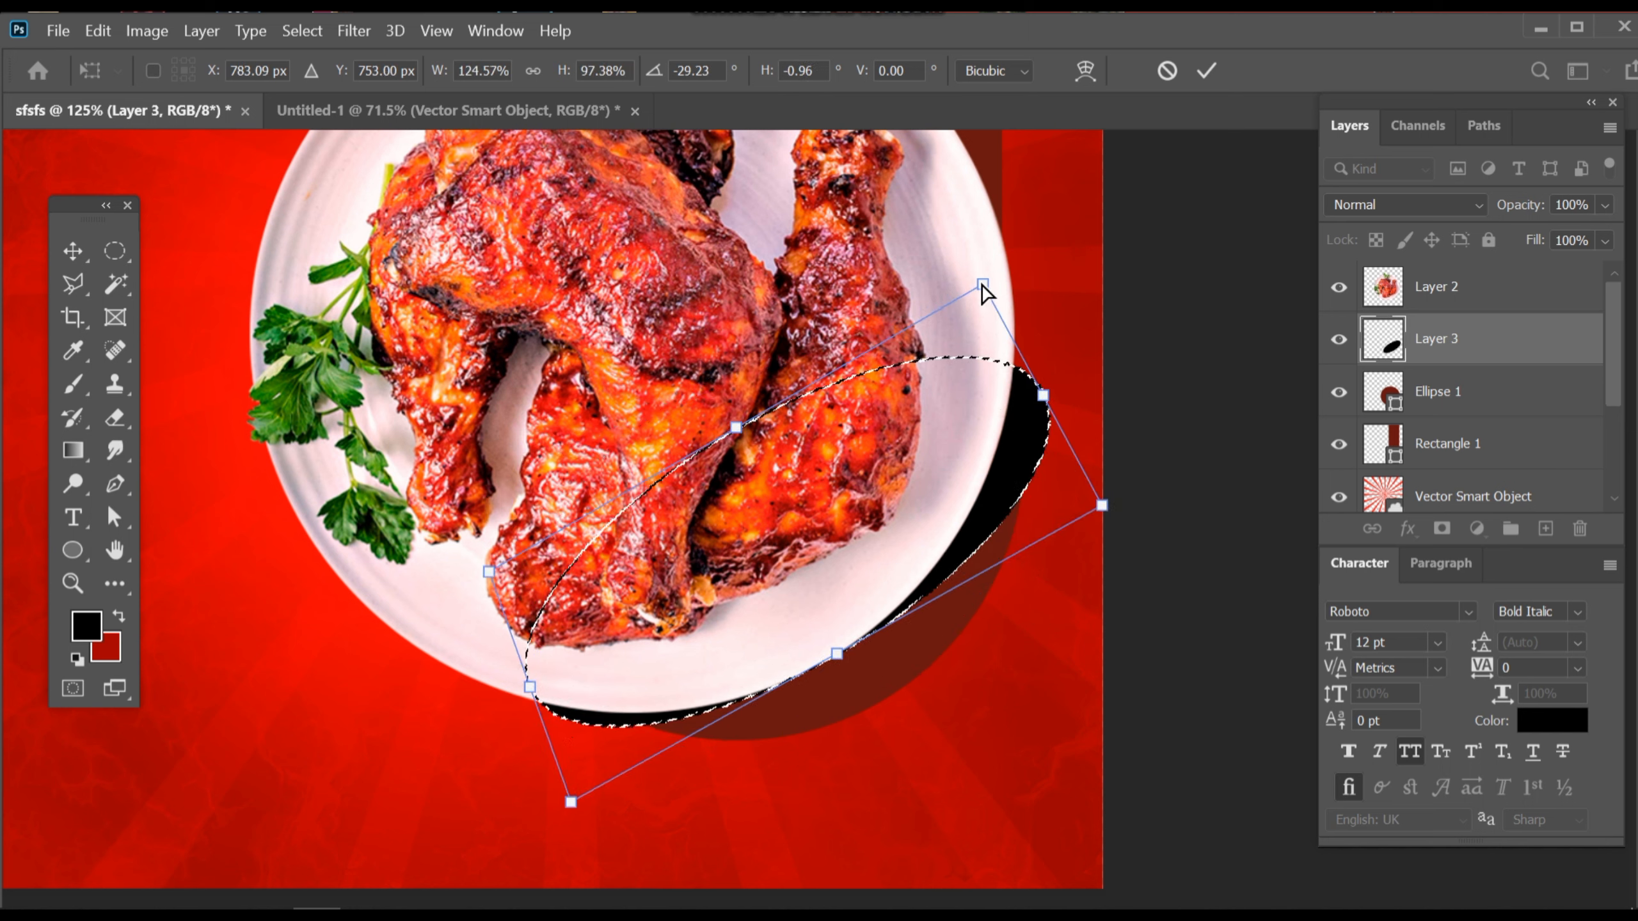
pyautogui.moveTo(981, 290); pyautogui.dragTo(965, 247)
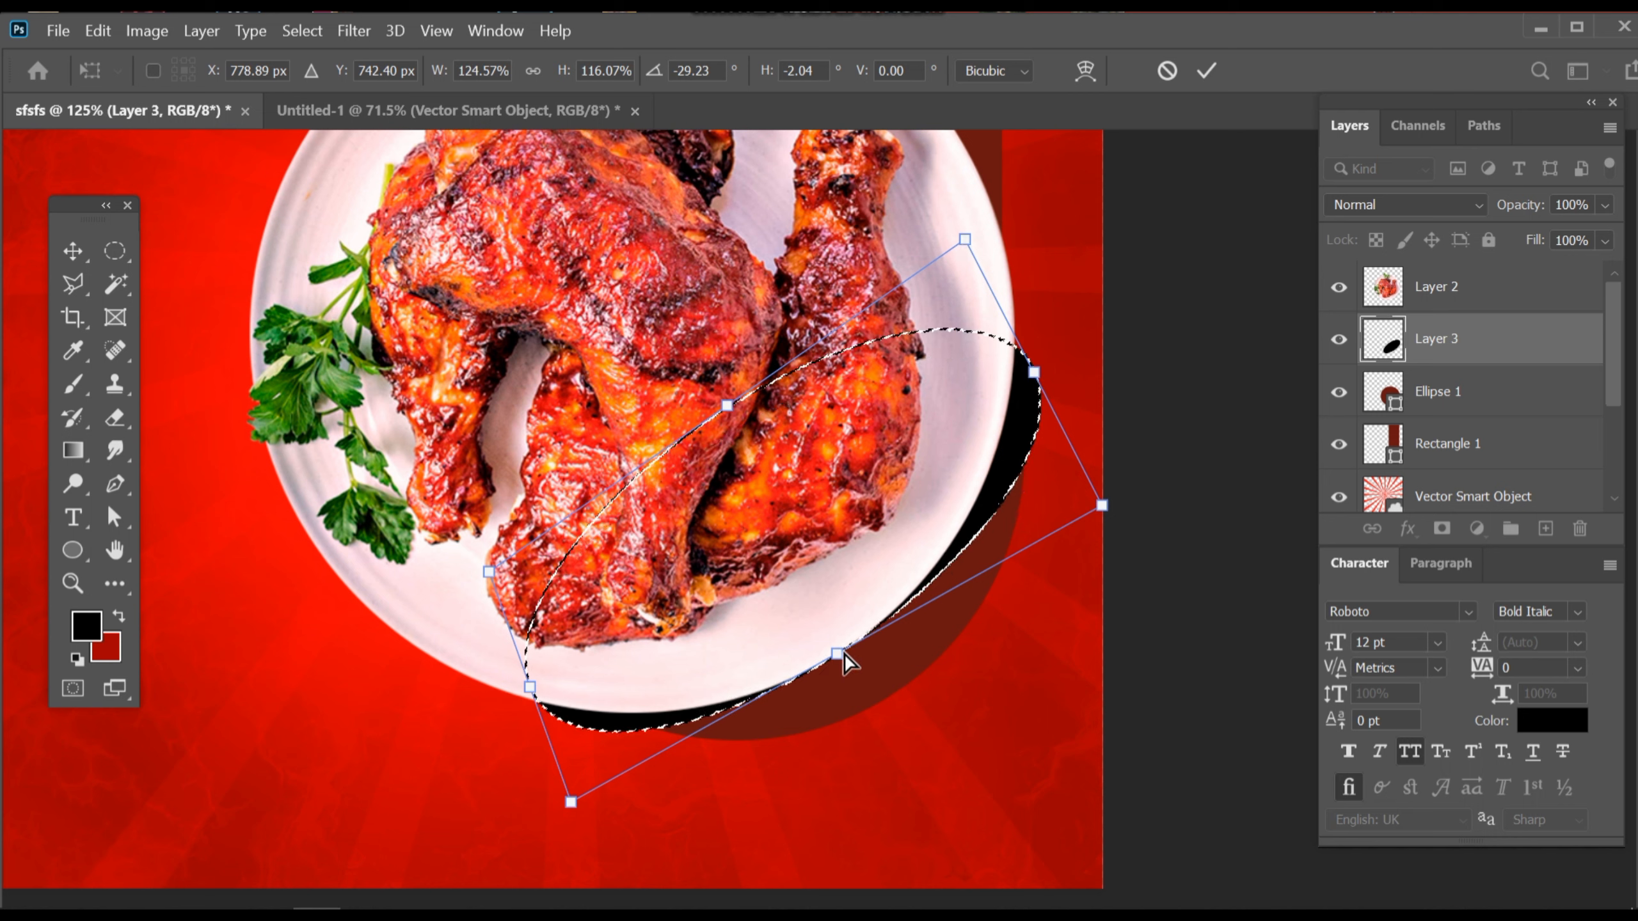
pyautogui.moveTo(843, 660); pyautogui.dragTo(854, 697)
pyautogui.moveTo(748, 584); pyautogui.dragTo(740, 569)
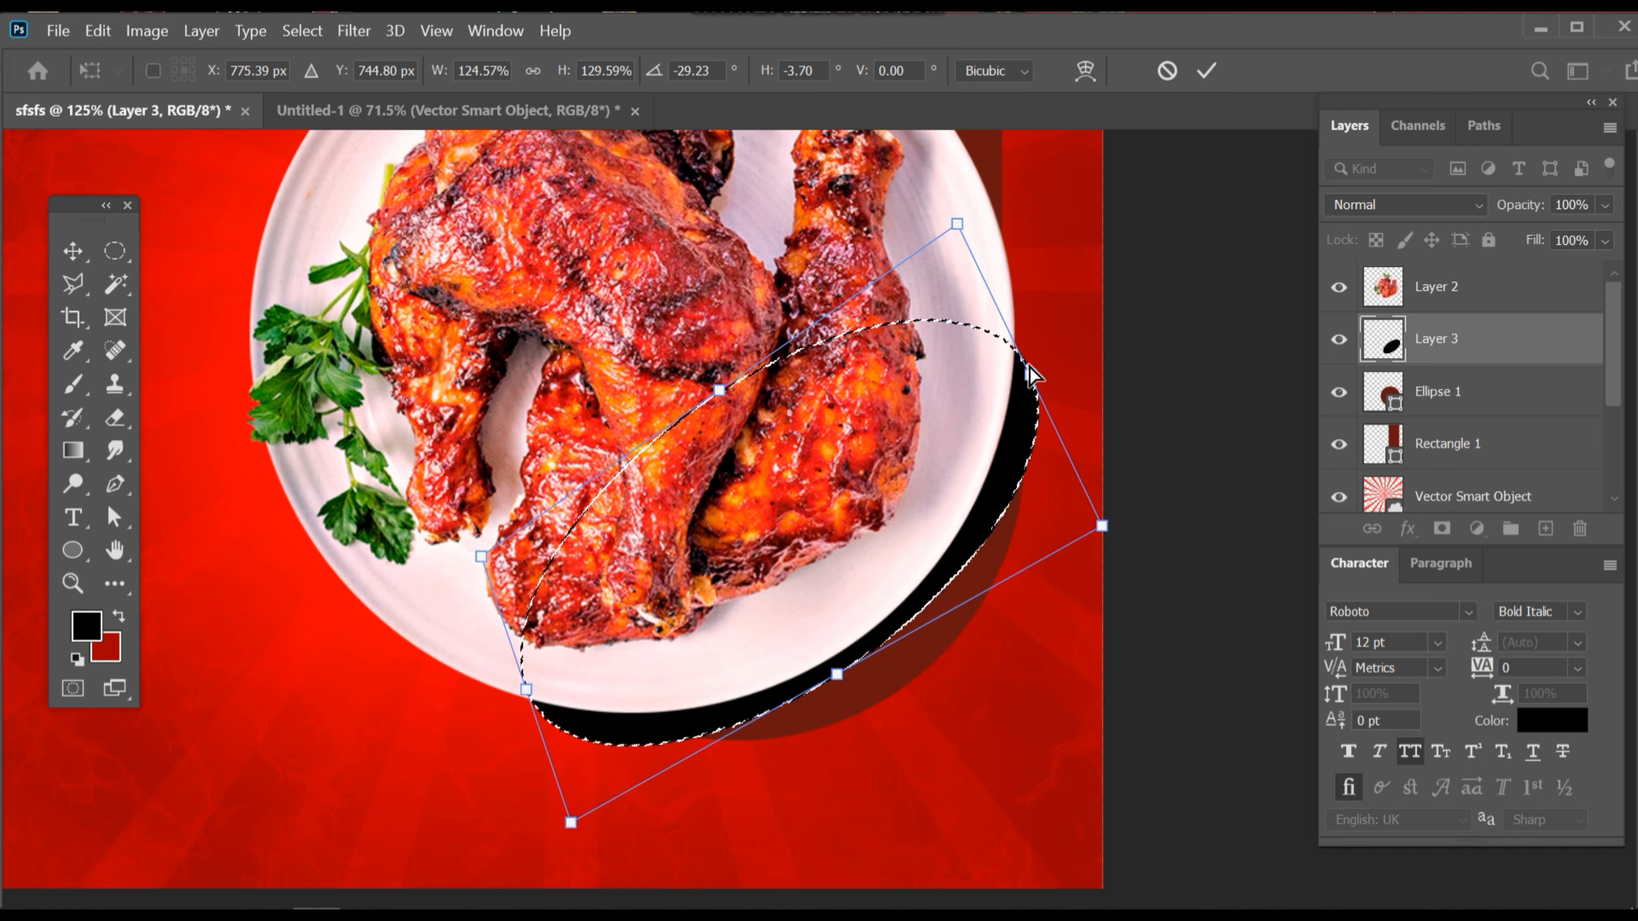
pyautogui.moveTo(1030, 385); pyautogui.dragTo(1020, 386)
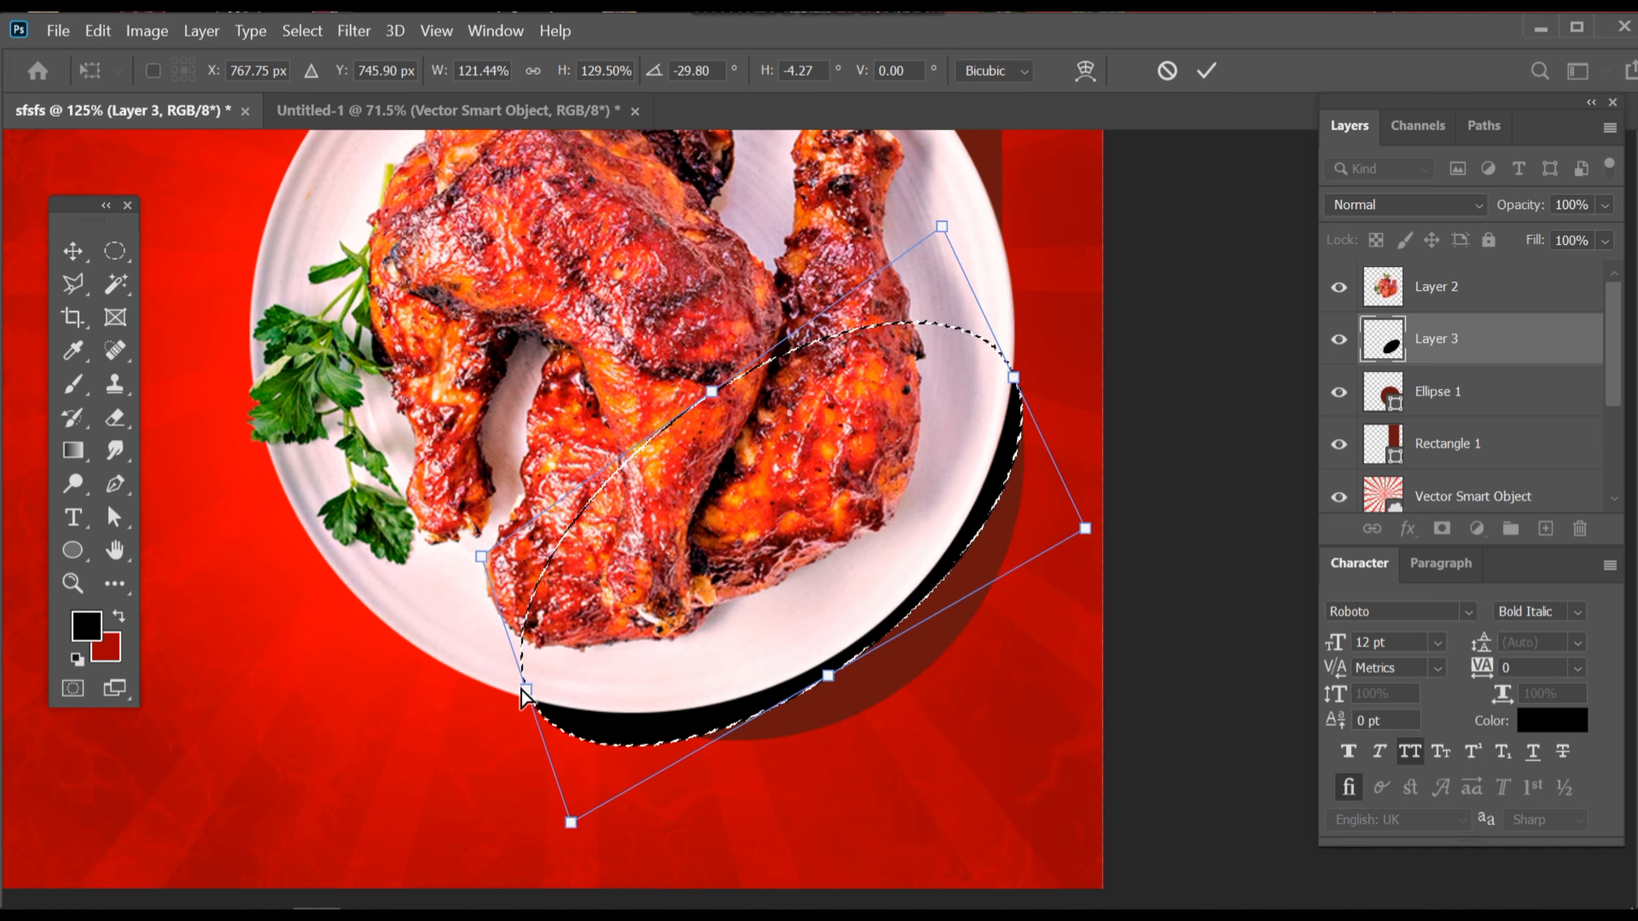
pyautogui.moveTo(525, 693); pyautogui.dragTo(527, 677)
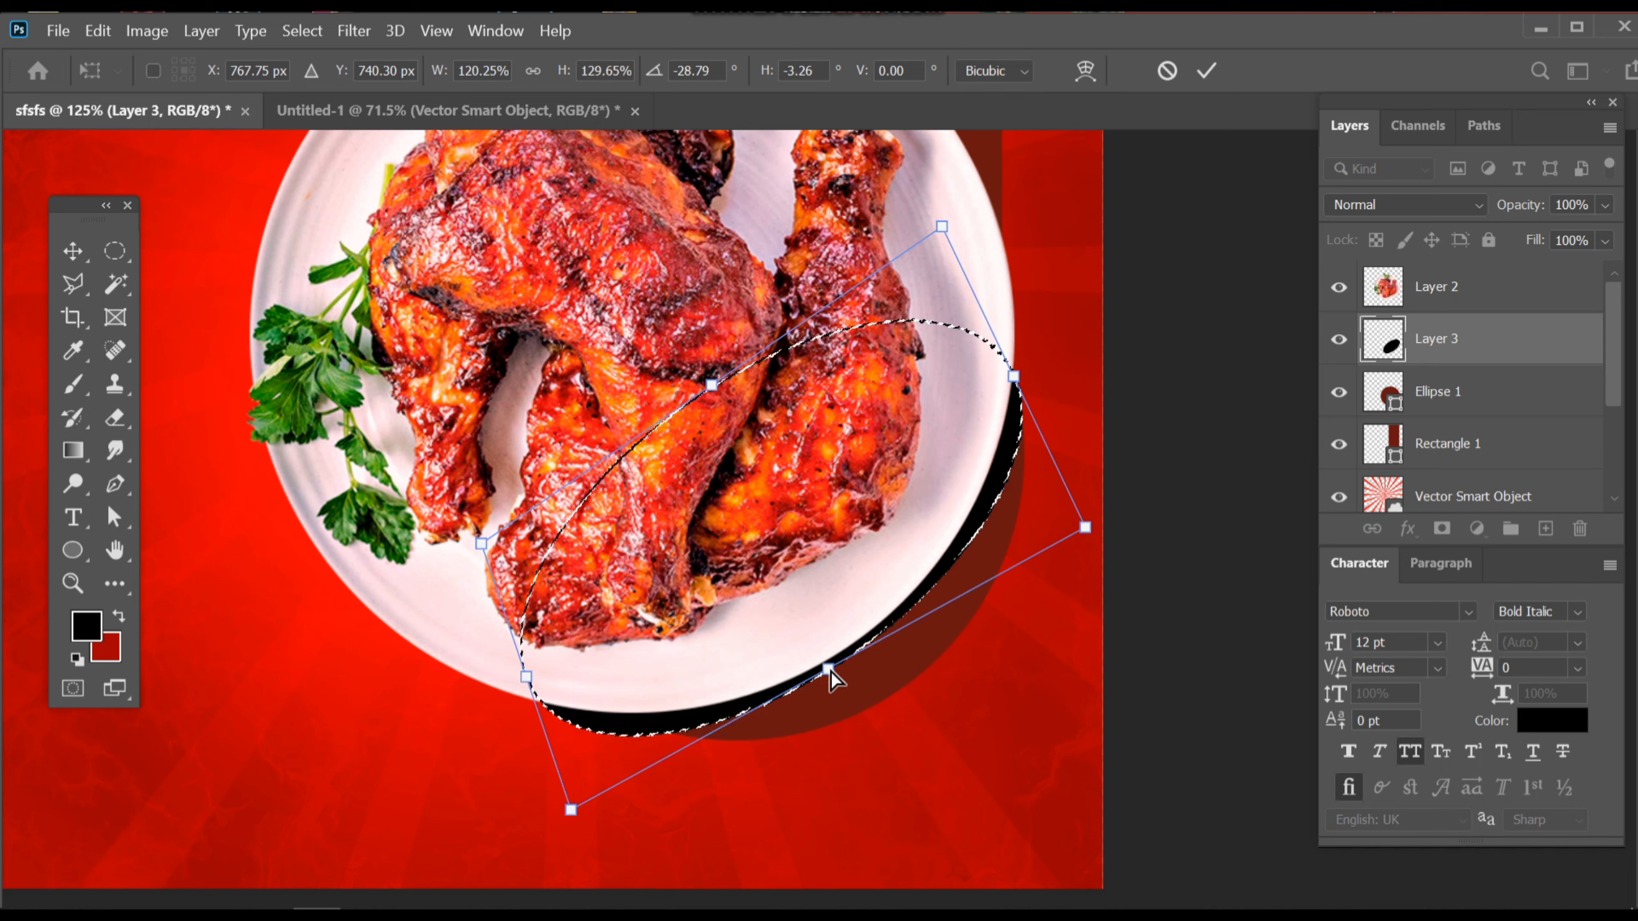
pyautogui.moveTo(830, 671); pyautogui.dragTo(848, 677)
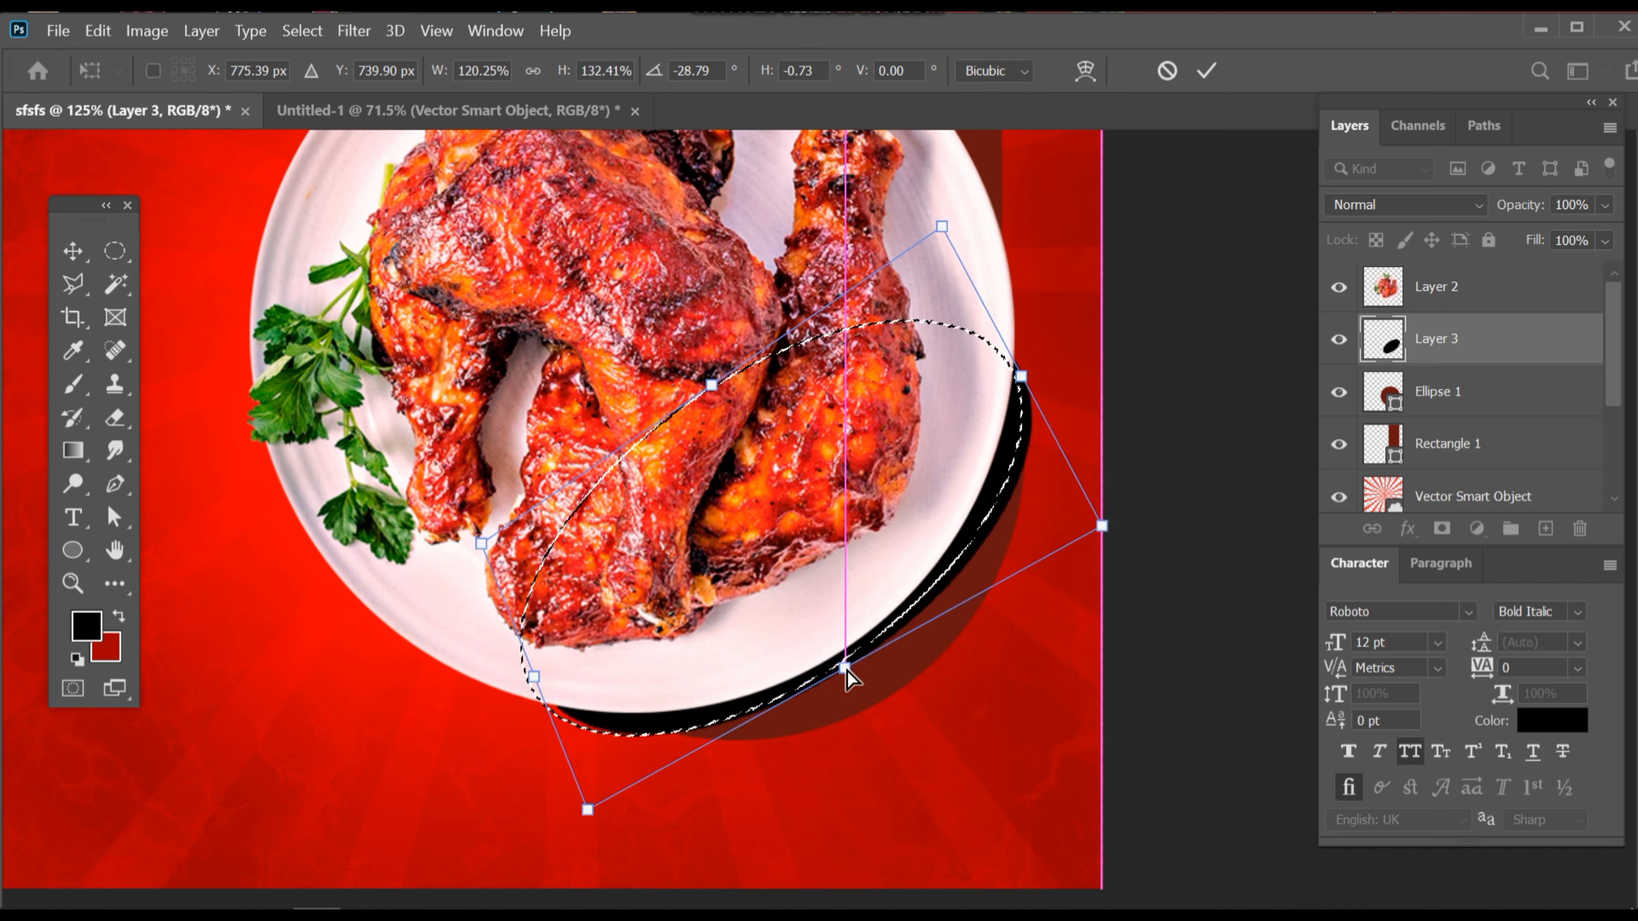
pyautogui.moveTo(1024, 379); pyautogui.dragTo(1025, 376)
pyautogui.moveTo(945, 227); pyautogui.dragTo(930, 208)
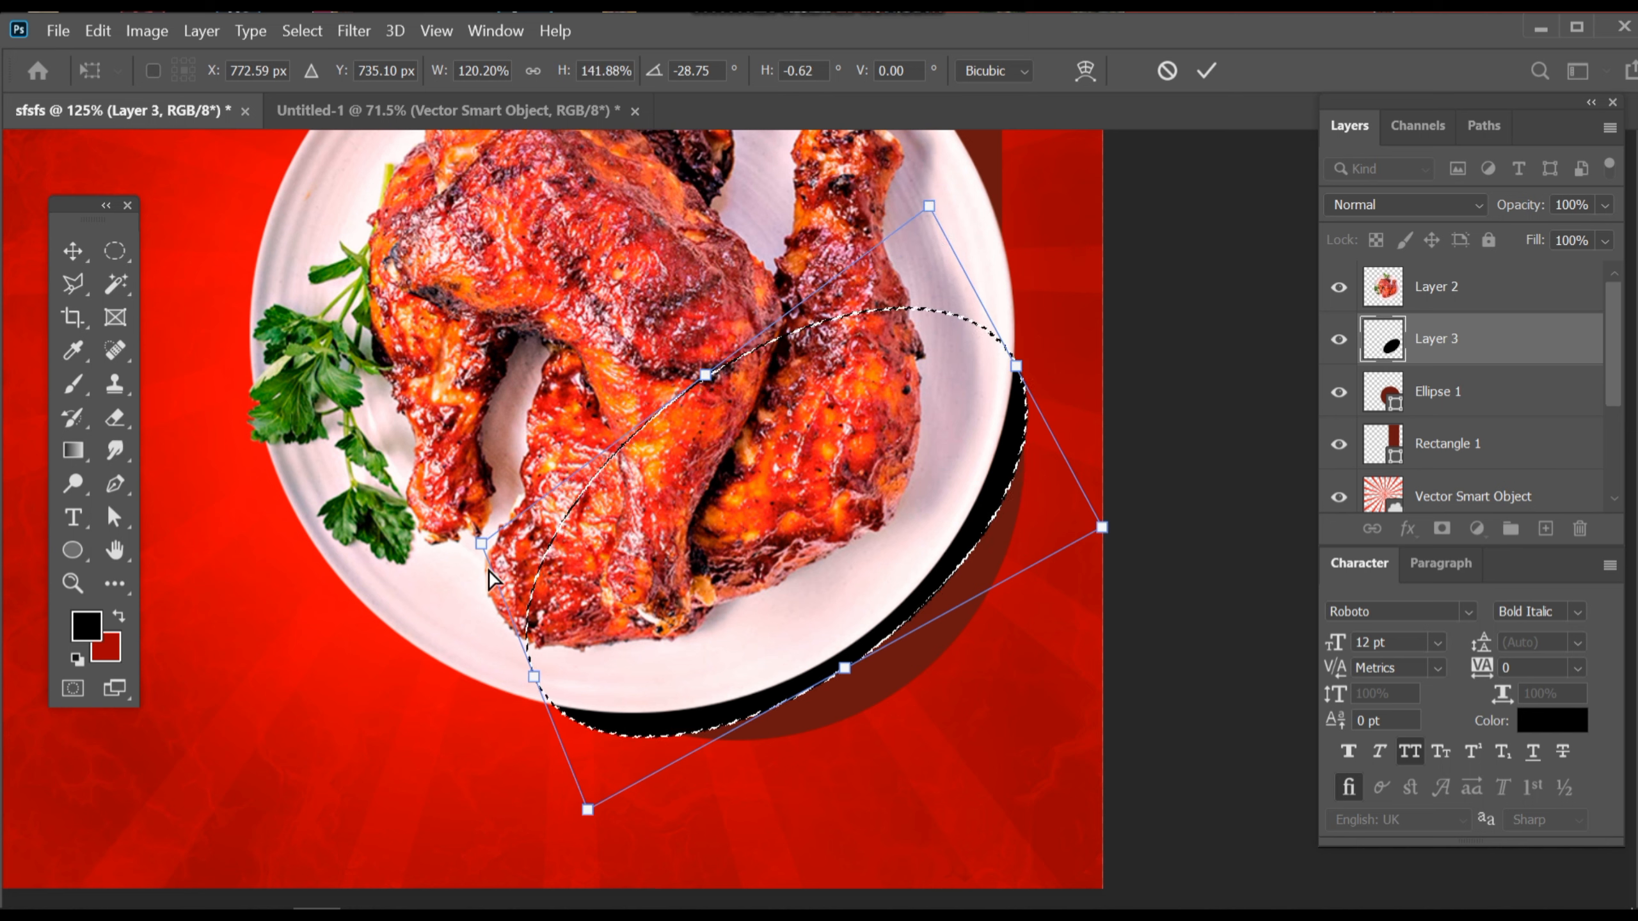
pyautogui.moveTo(481, 543); pyautogui.dragTo(461, 528)
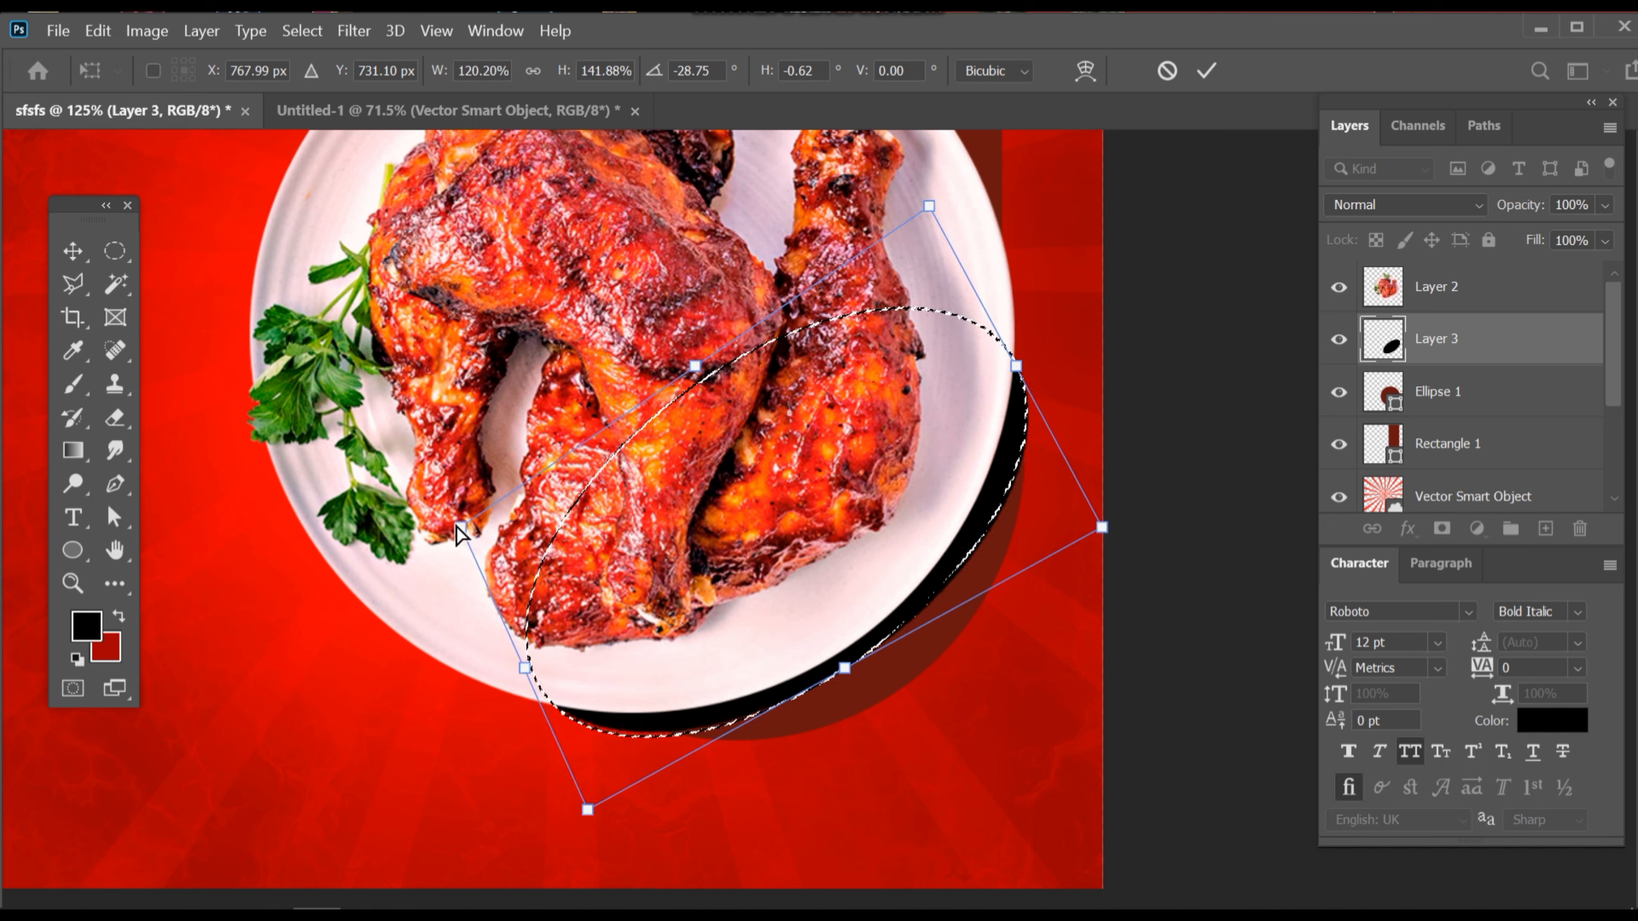
pyautogui.click(1206, 70)
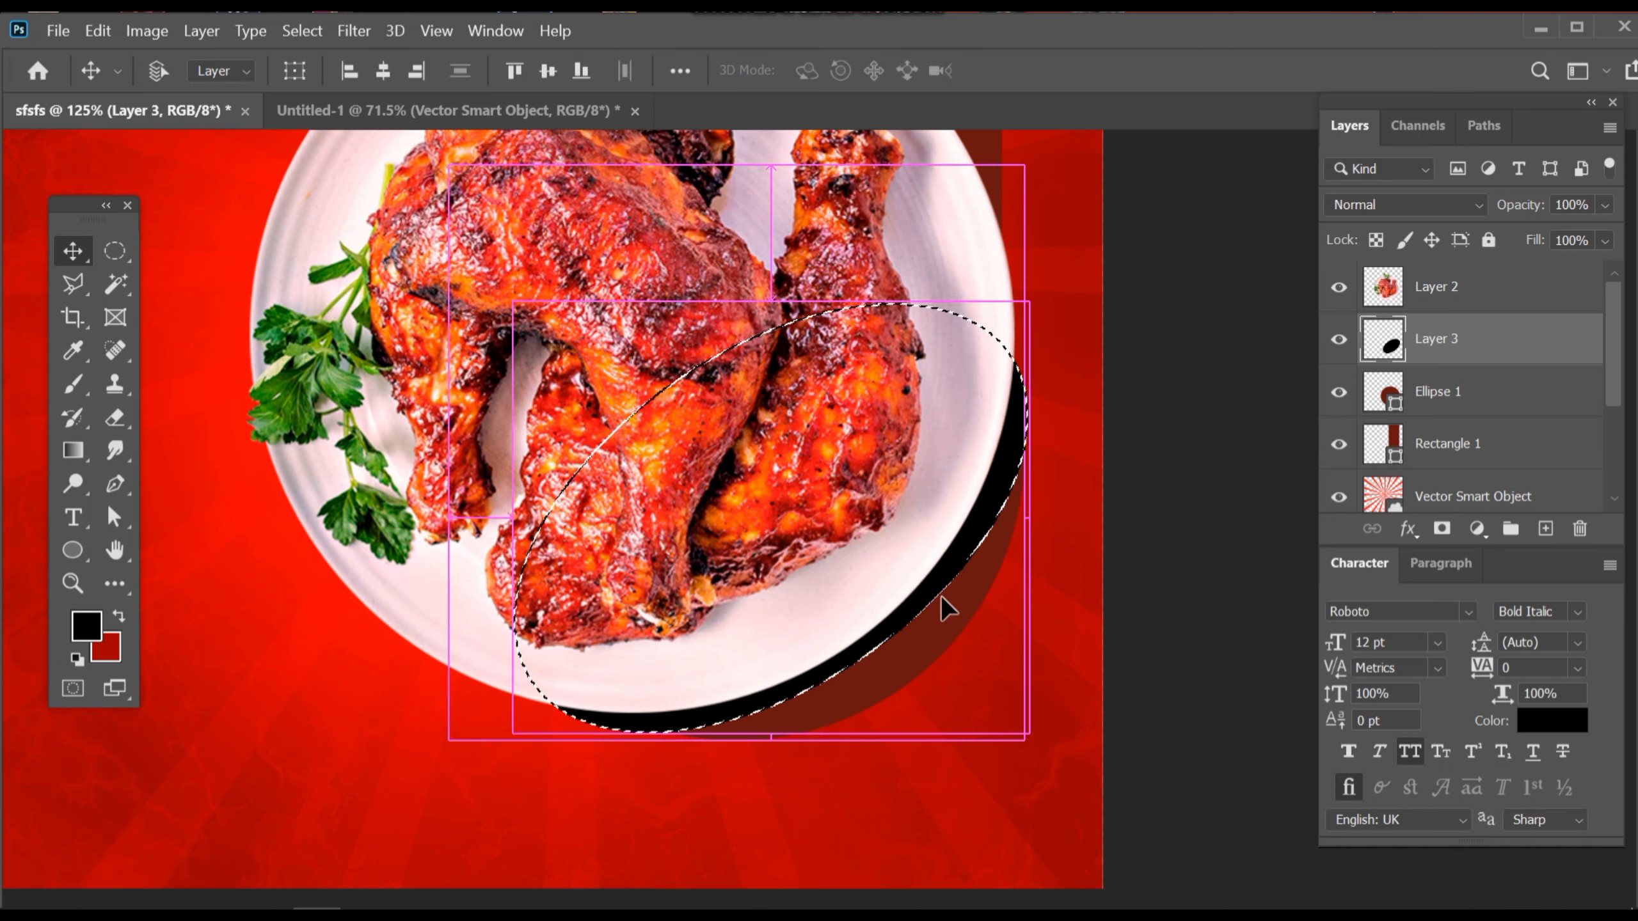
pyautogui.hotkey('ctrl', 'd')
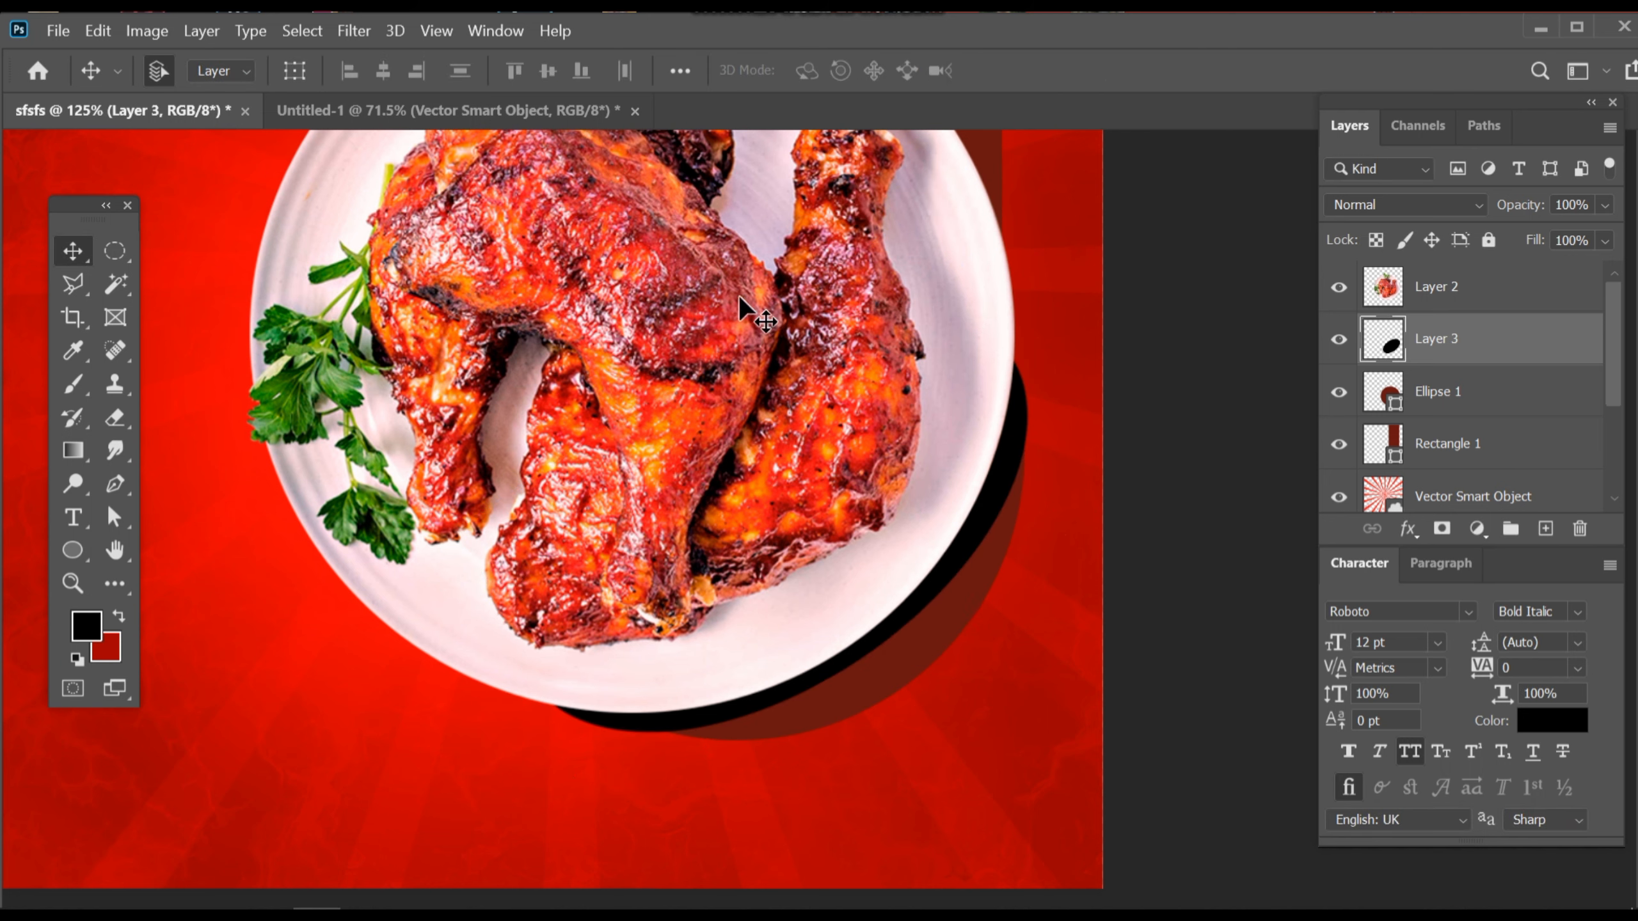
# - Soften the black ellipse on Layer 3 with a Gaussian Blur of 27.7 pixels radius
pyautogui.click(358, 26)
pyautogui.moveTo(516, 300)
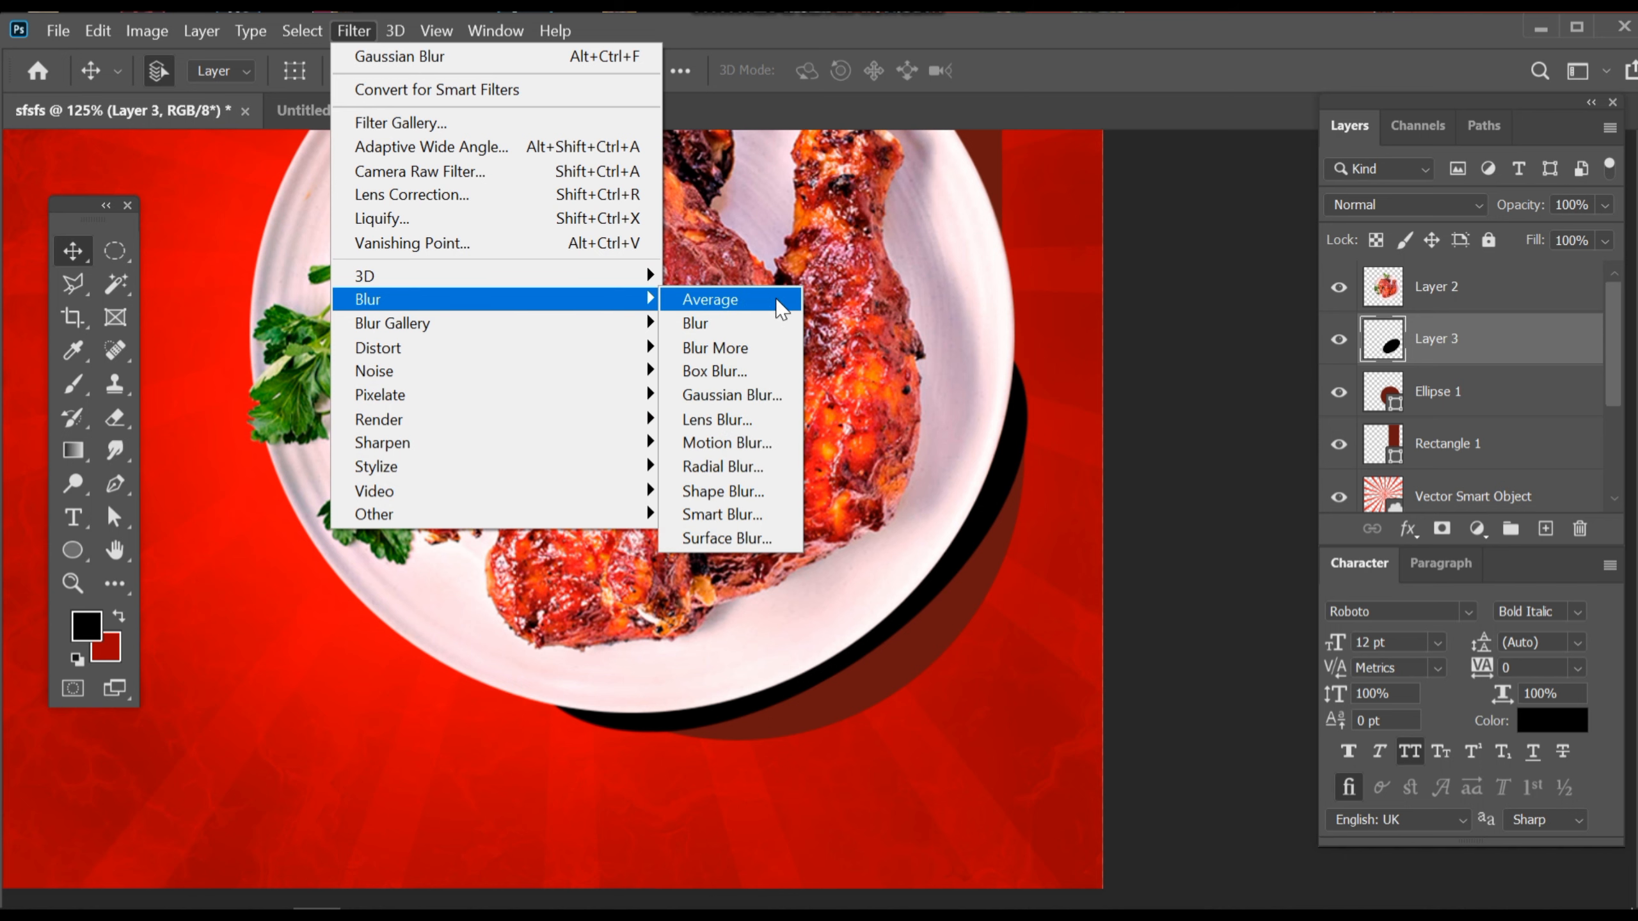
pyautogui.click(768, 395)
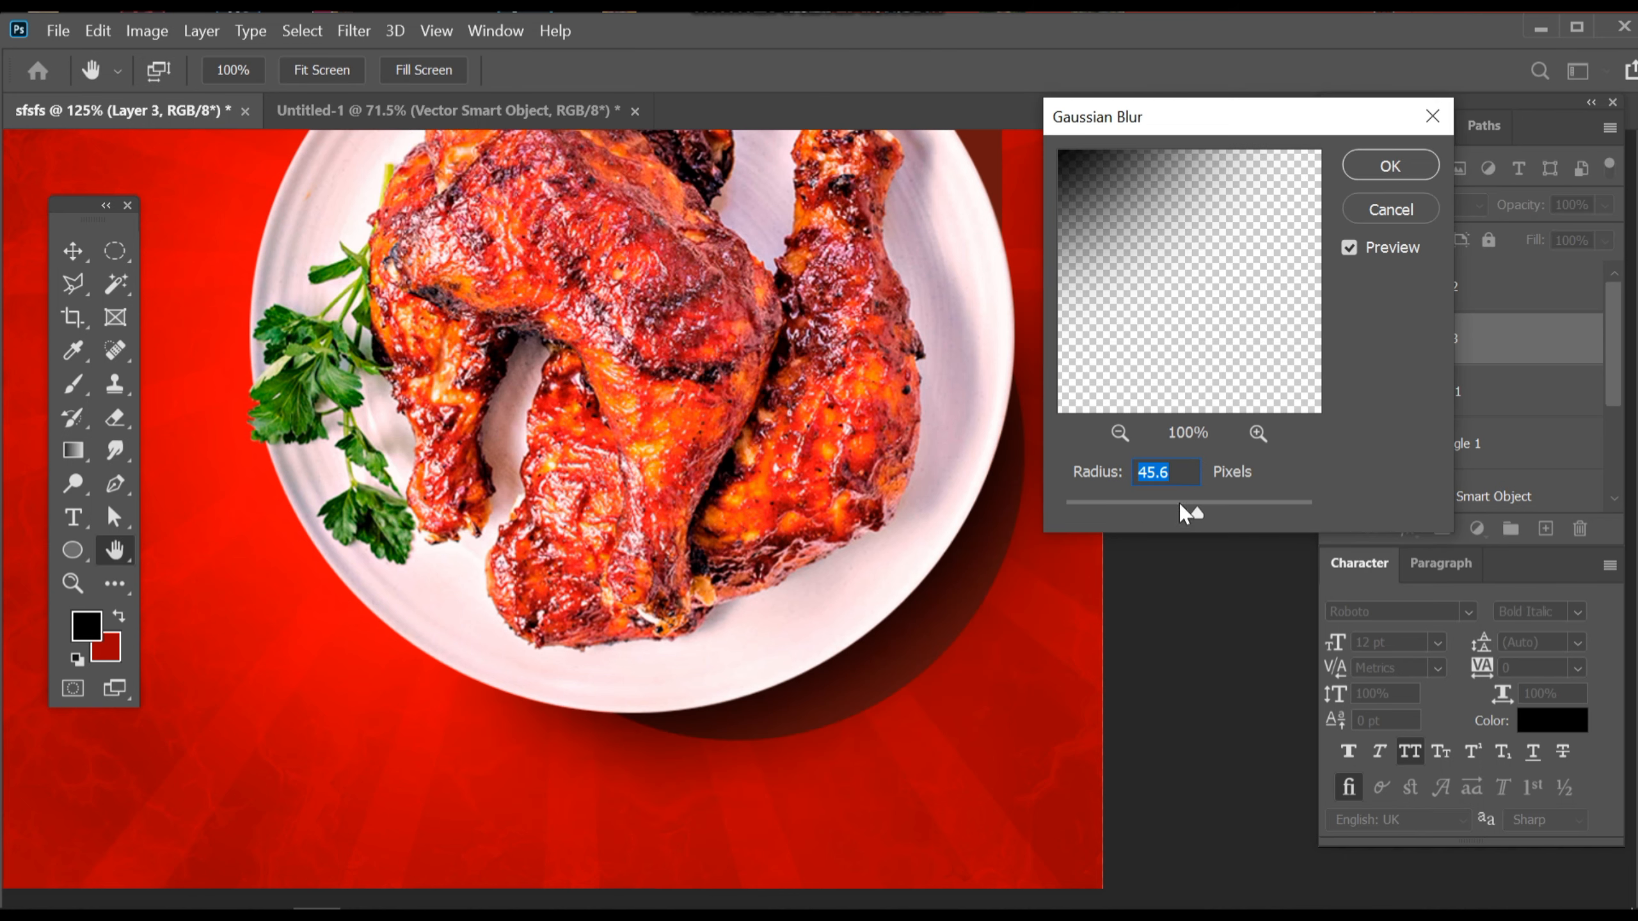
pyautogui.moveTo(1182, 505); pyautogui.dragTo(1150, 504)
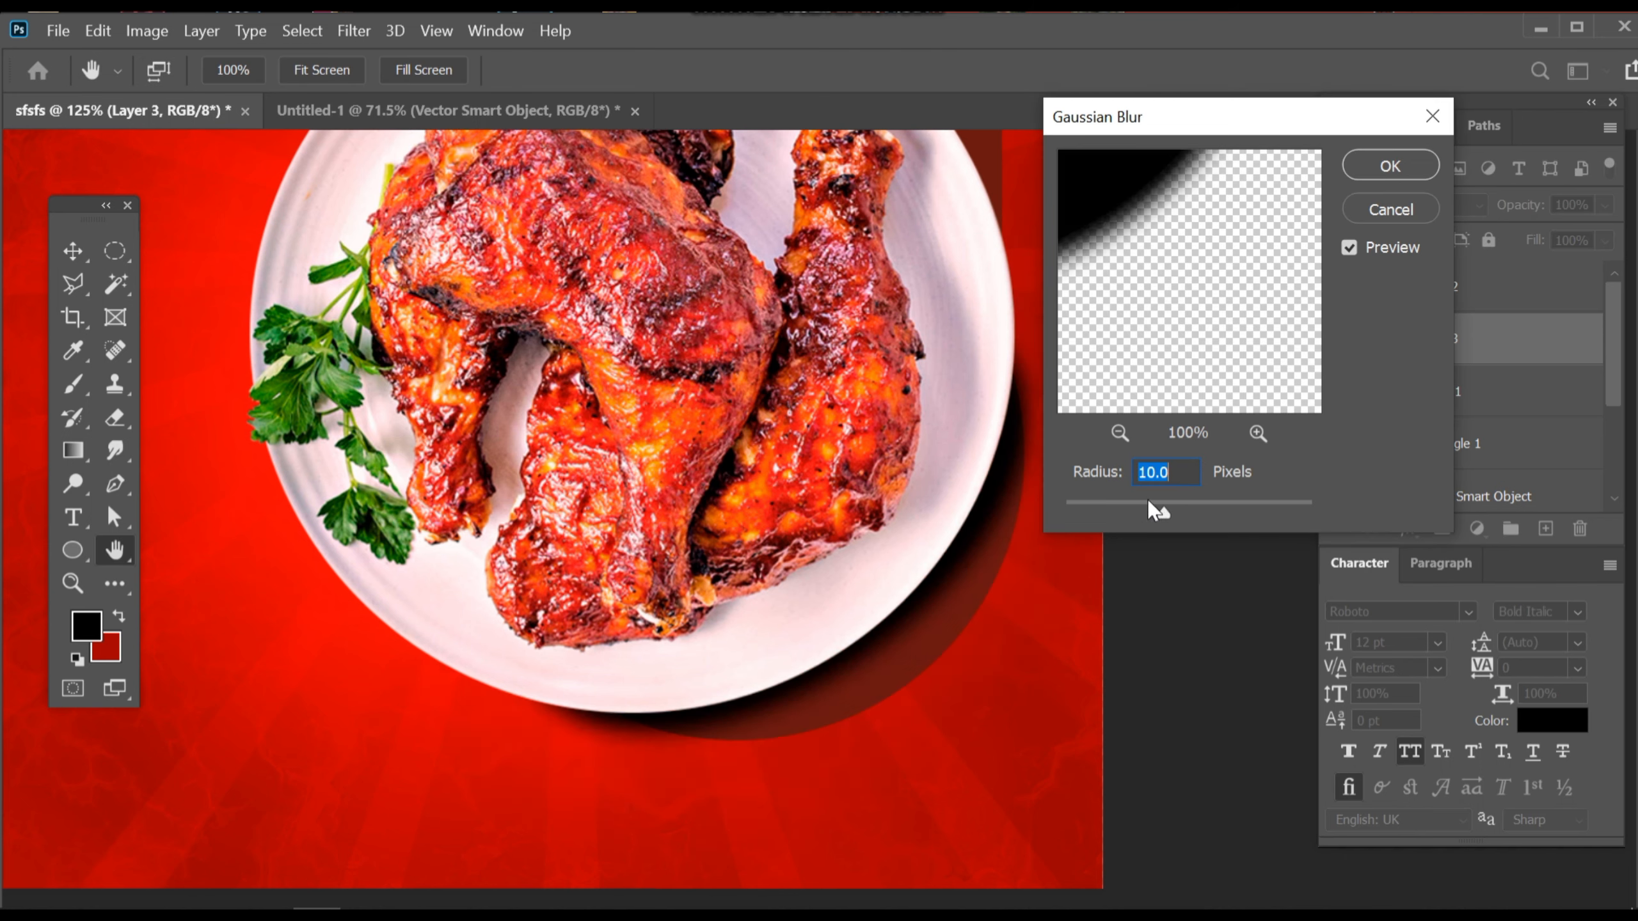
pyautogui.click(1183, 511)
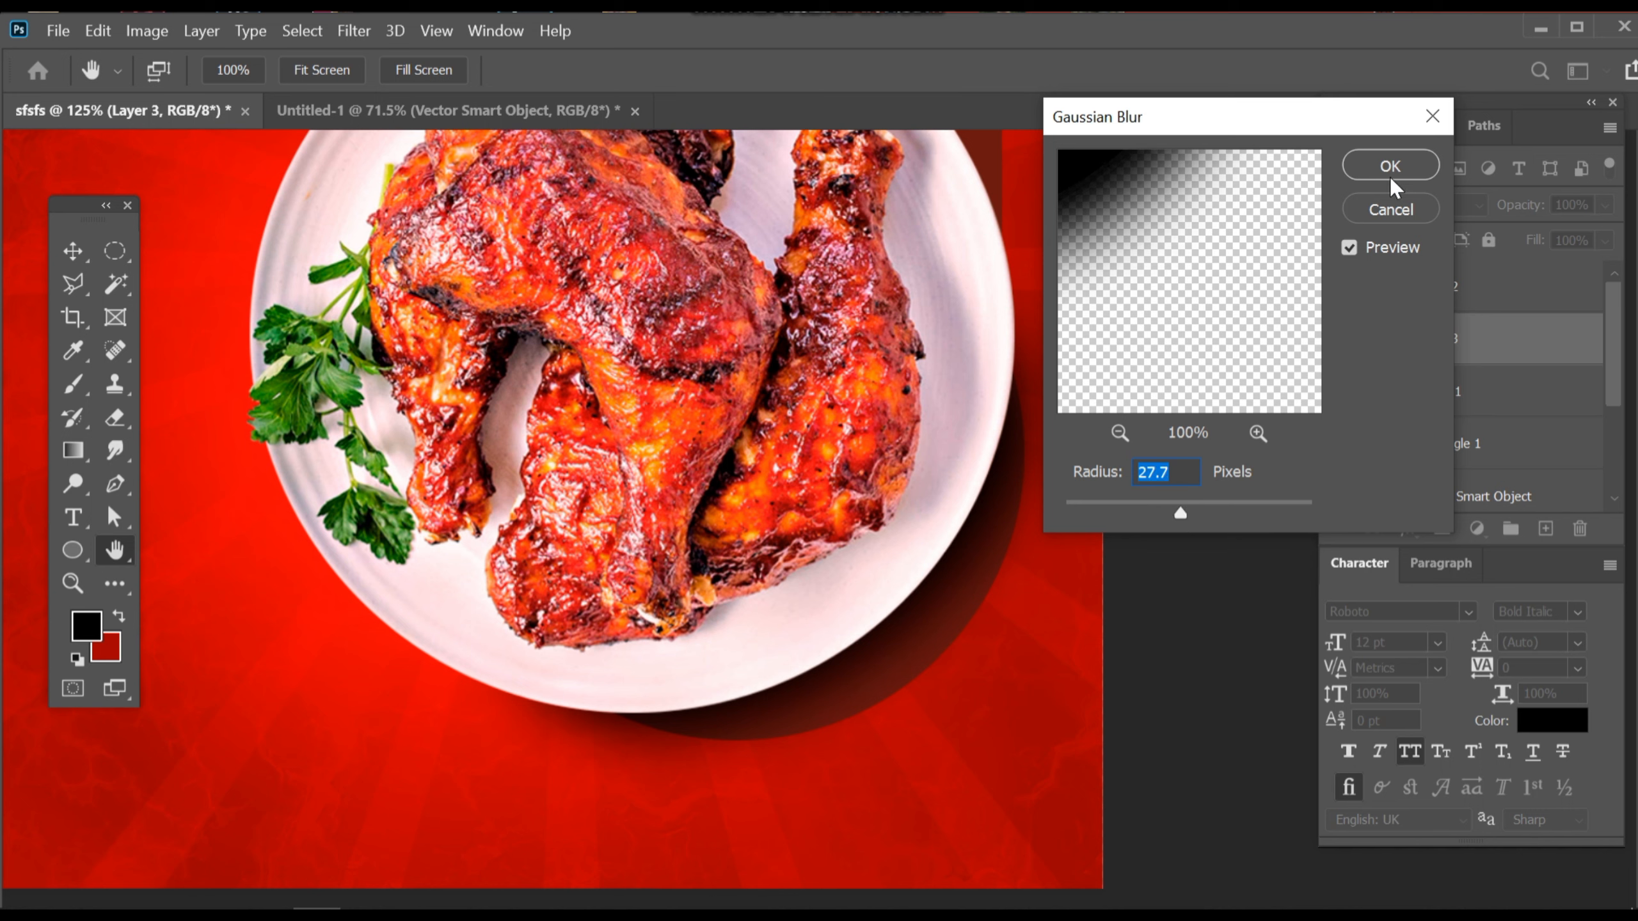
pyautogui.click(1390, 166)
# - Warp the blurred shadow slightly outward at its left, right and lower edges so it follows the plate's curve
pyautogui.hotkey('ctrl', 't')
pyautogui.rightClick(876, 588)
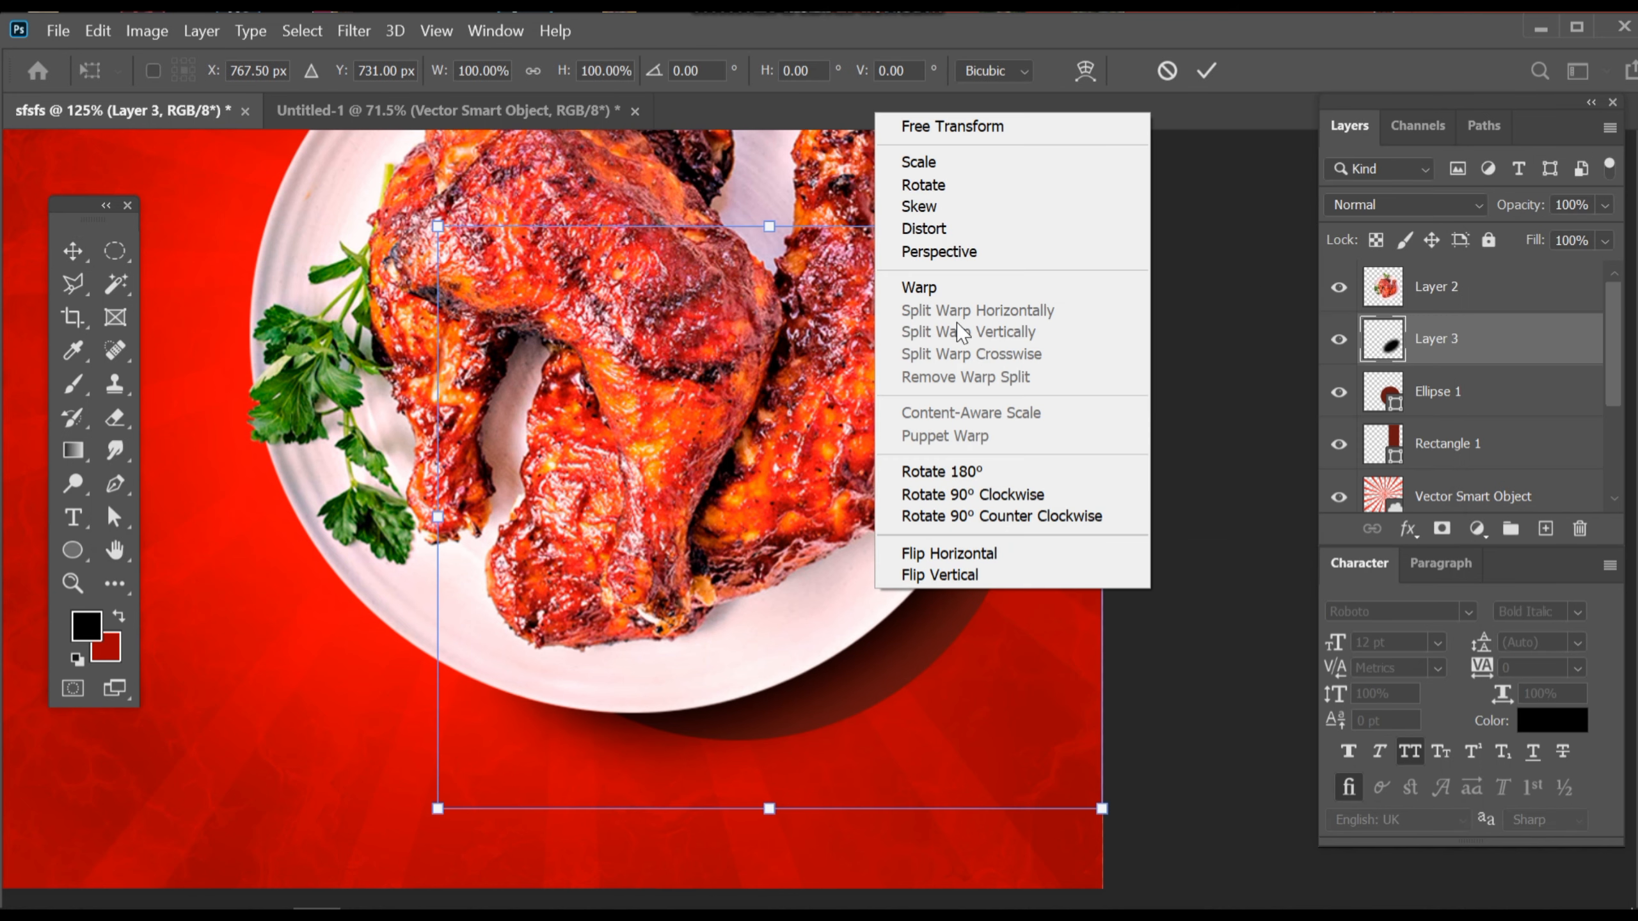
pyautogui.click(918, 288)
pyautogui.moveTo(526, 677); pyautogui.dragTo(477, 674)
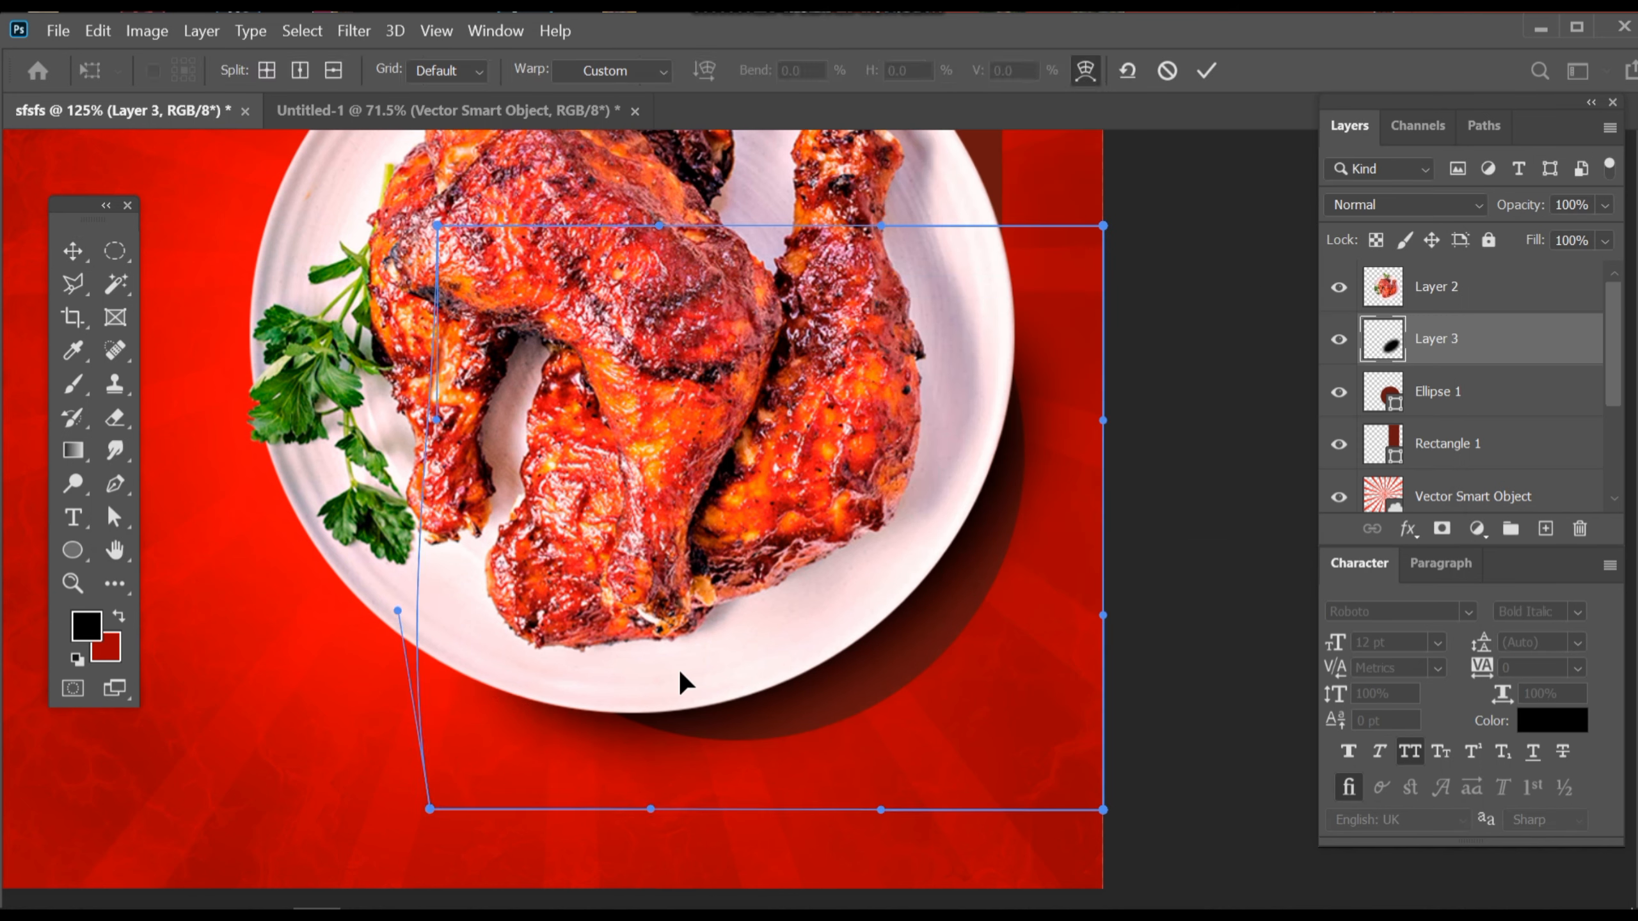
pyautogui.moveTo(1054, 410)
pyautogui.mouseDown()
pyautogui.moveTo(1071, 380)
pyautogui.moveTo(1065, 395)
pyautogui.mouseUp()
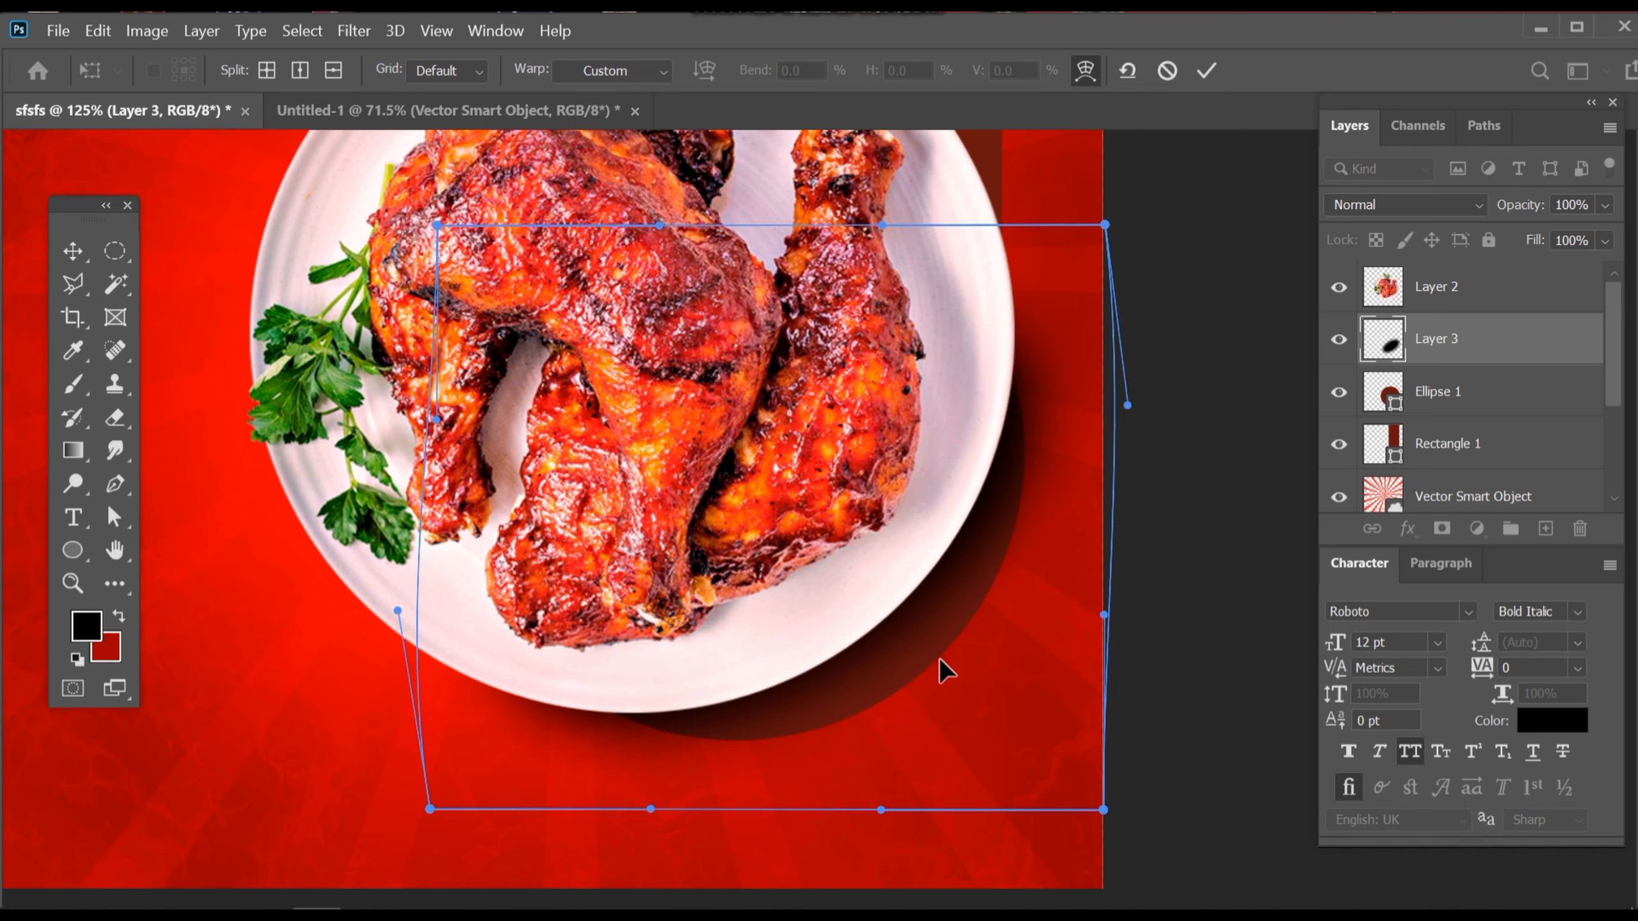
pyautogui.moveTo(940, 661); pyautogui.dragTo(949, 681)
pyautogui.moveTo(692, 800); pyautogui.dragTo(697, 814)
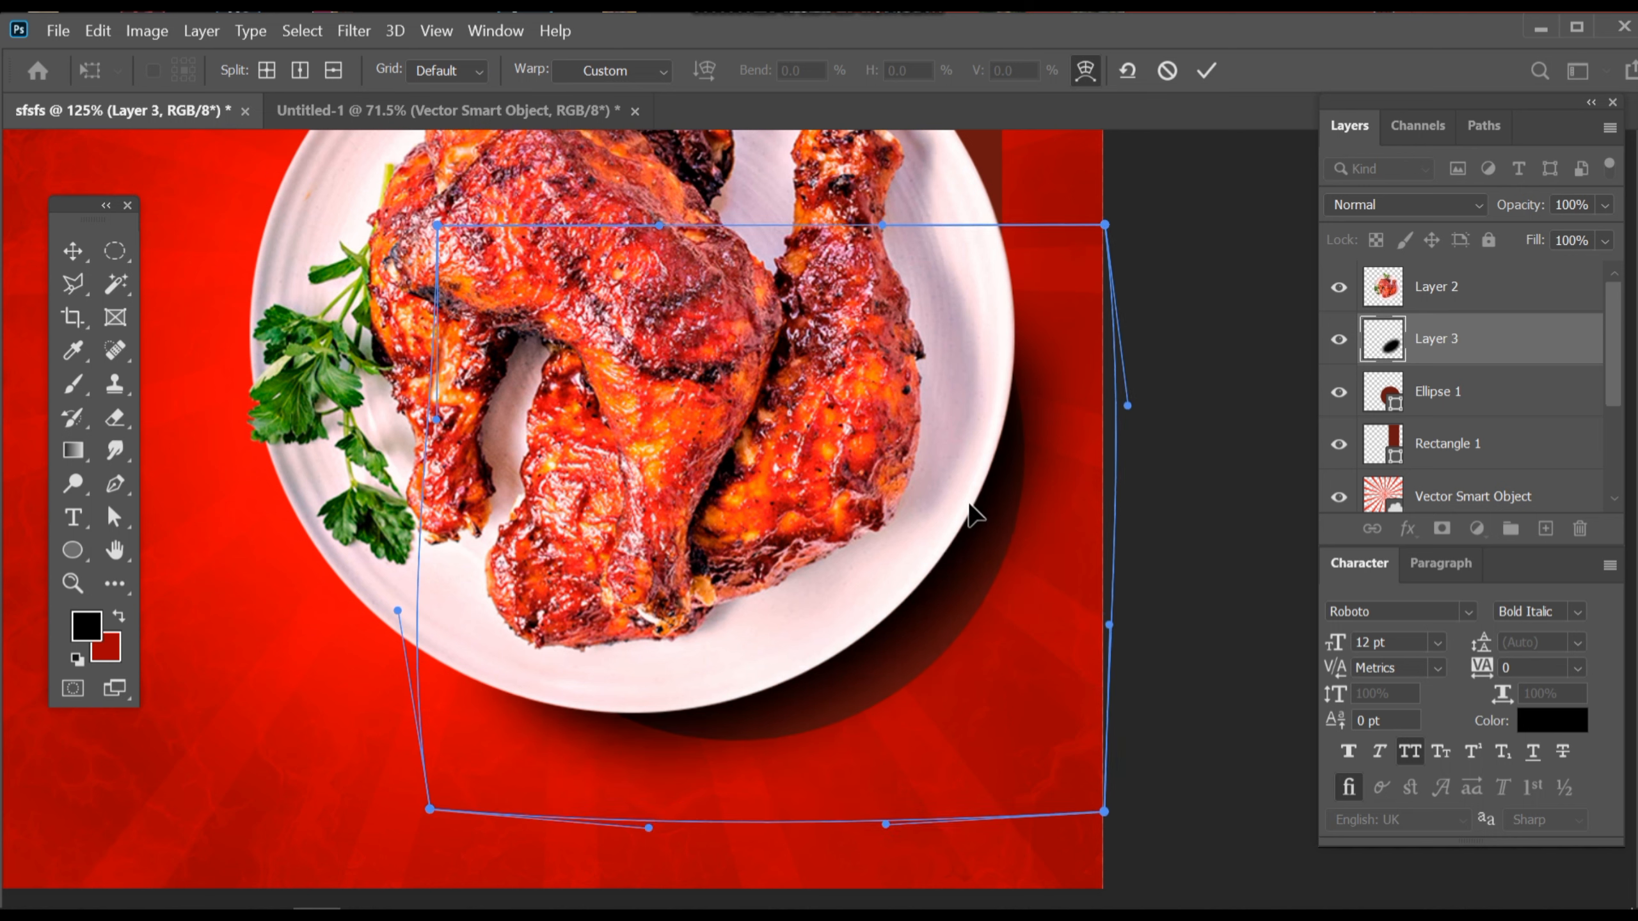
pyautogui.click(1206, 70)
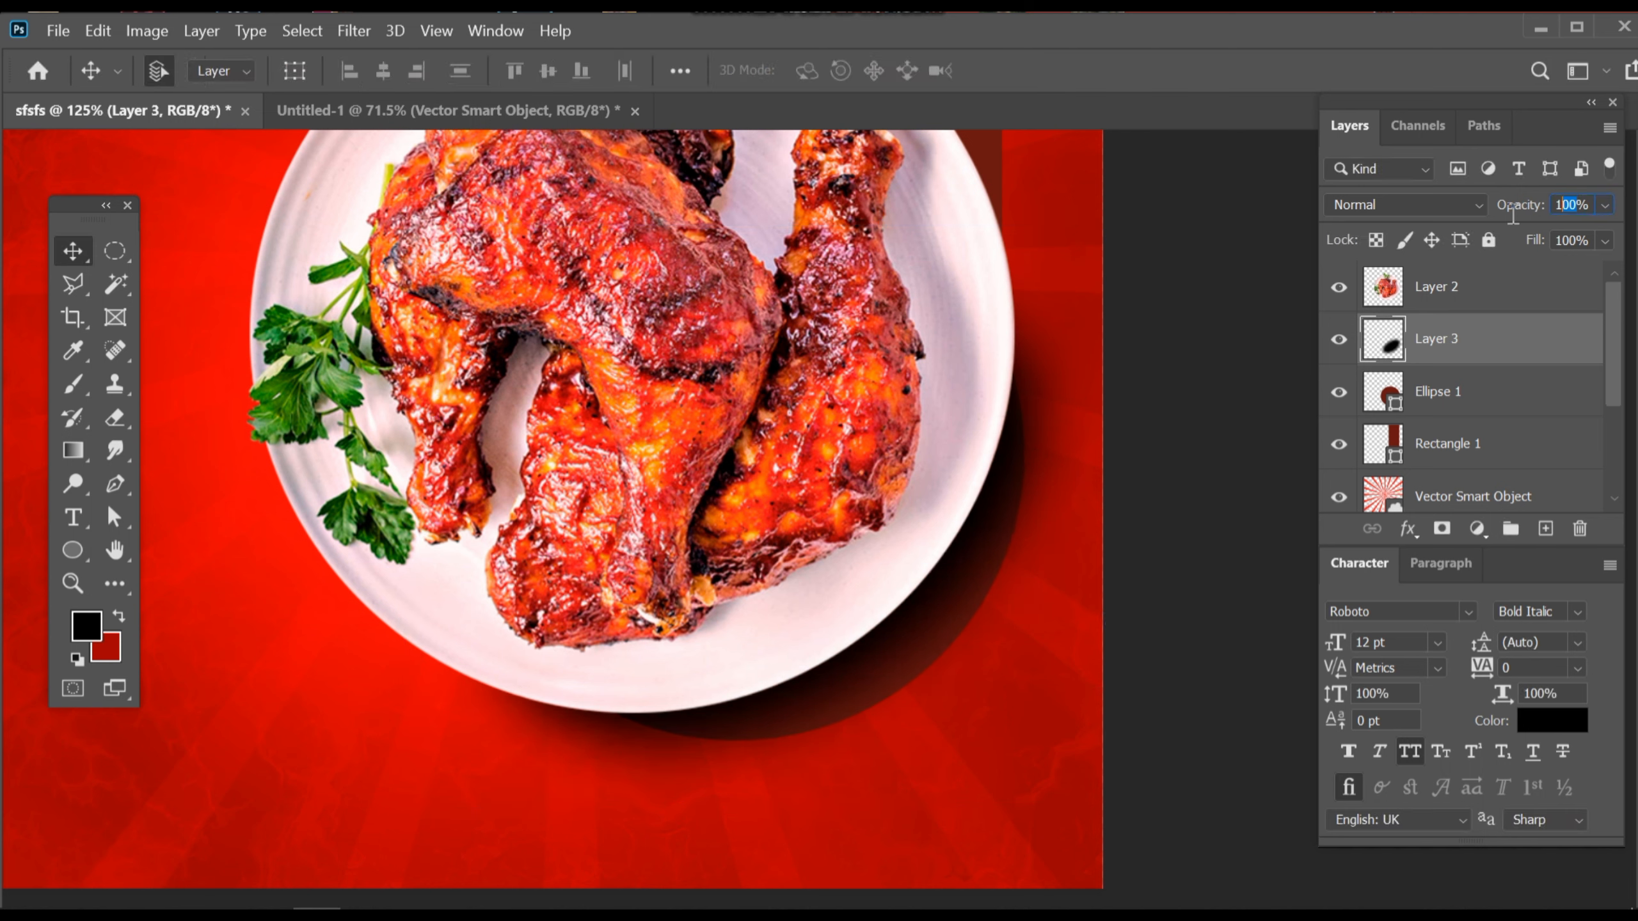
# - Set the opacity of the plate's shadow on Layer 3 to 60% and fine-tune it
pyautogui.write('60')
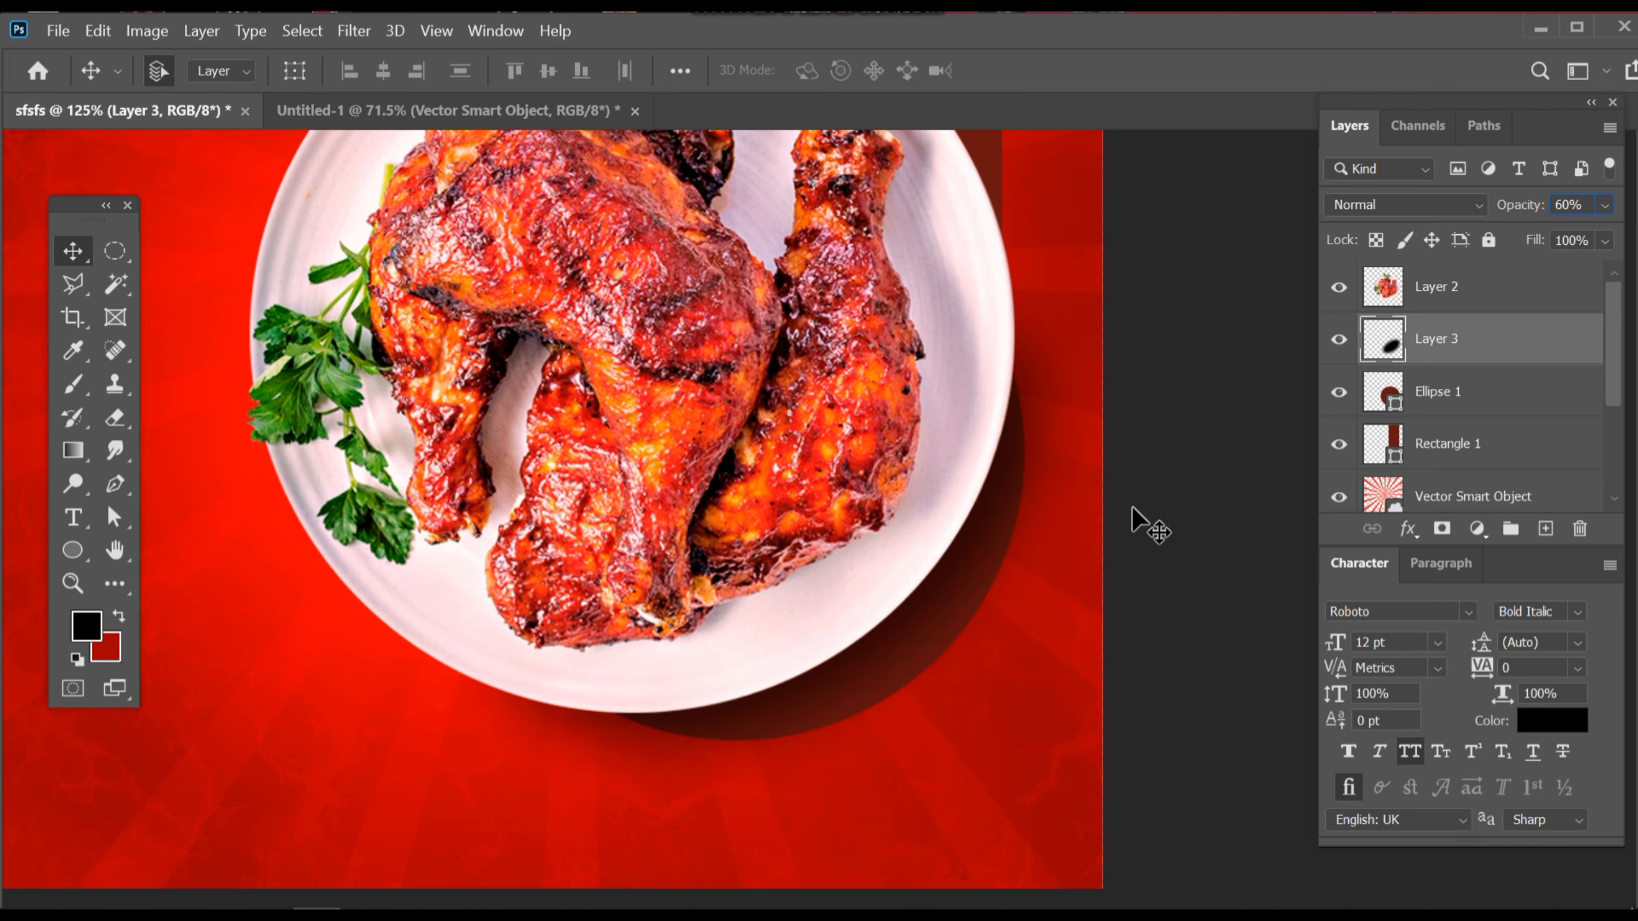
pyautogui.click(1151, 526)
pyautogui.scroll(-2, 976, 535)
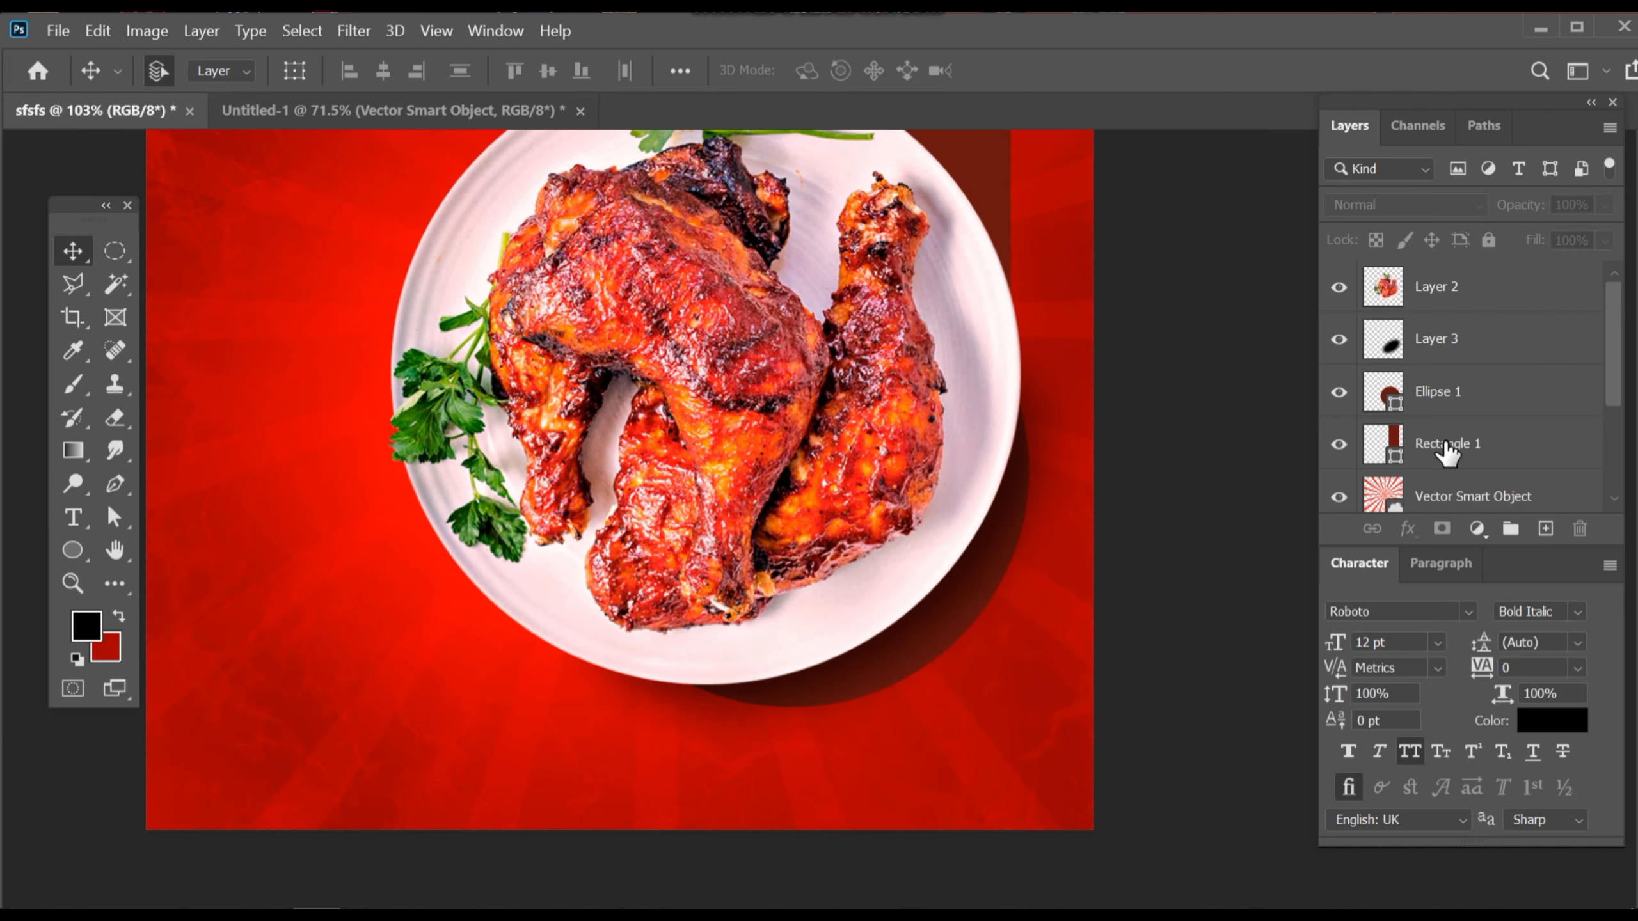
pyautogui.click(1476, 340)
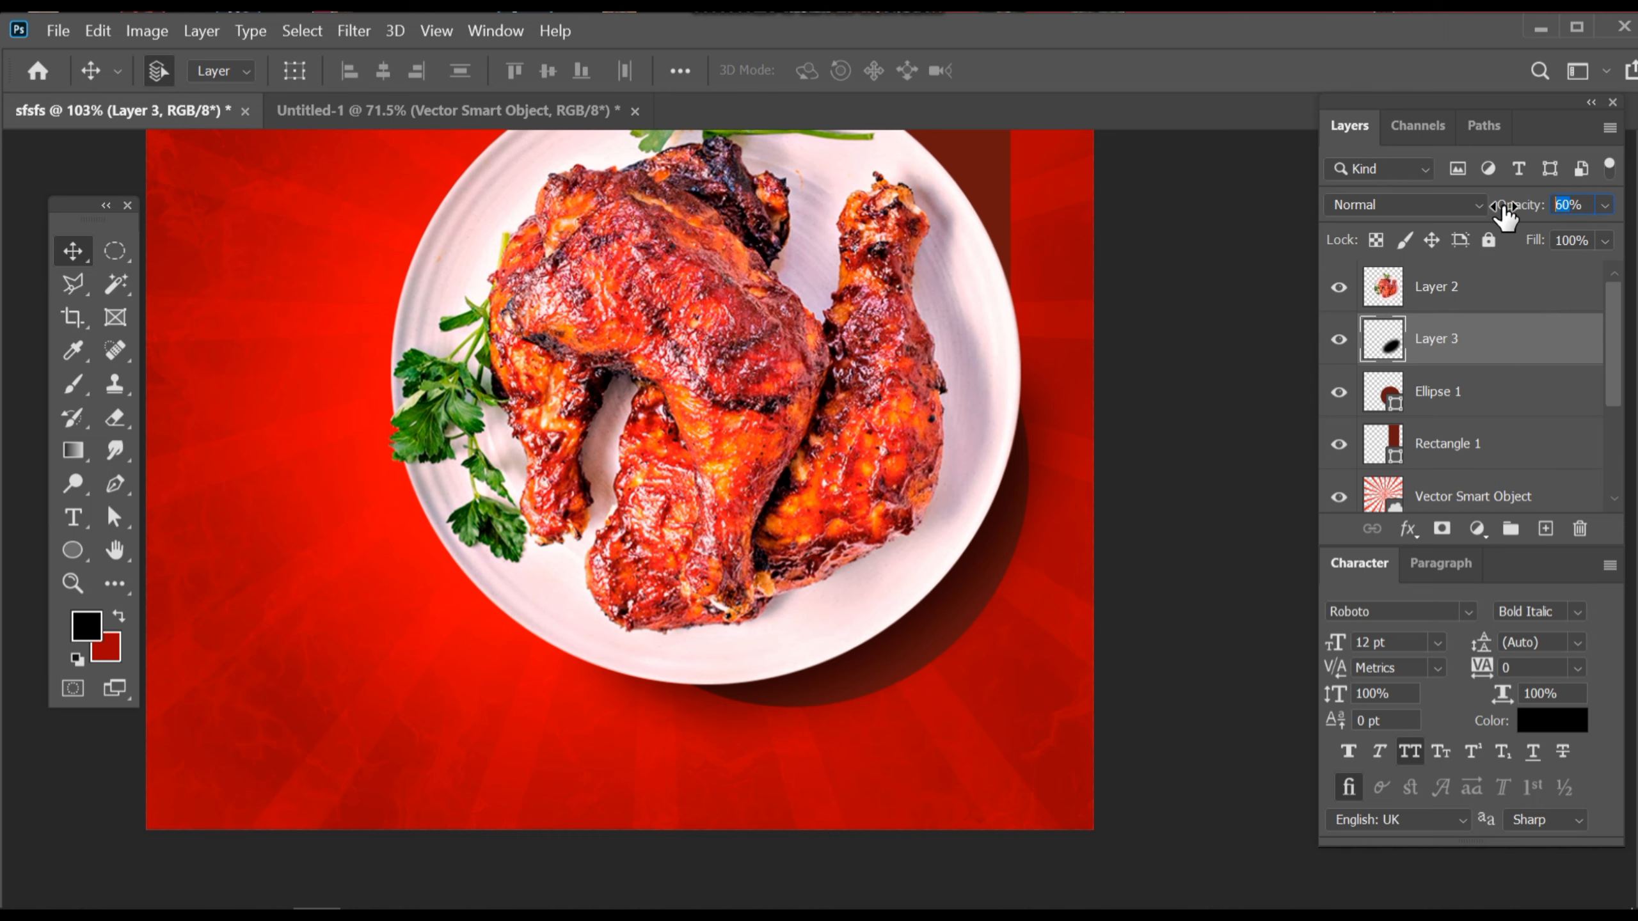
pyautogui.moveTo(1505, 210)
pyautogui.mouseDown()
pyautogui.moveTo(1484, 210)
pyautogui.moveTo(1529, 210)
pyautogui.mouseUp()
pyautogui.click(1283, 391)
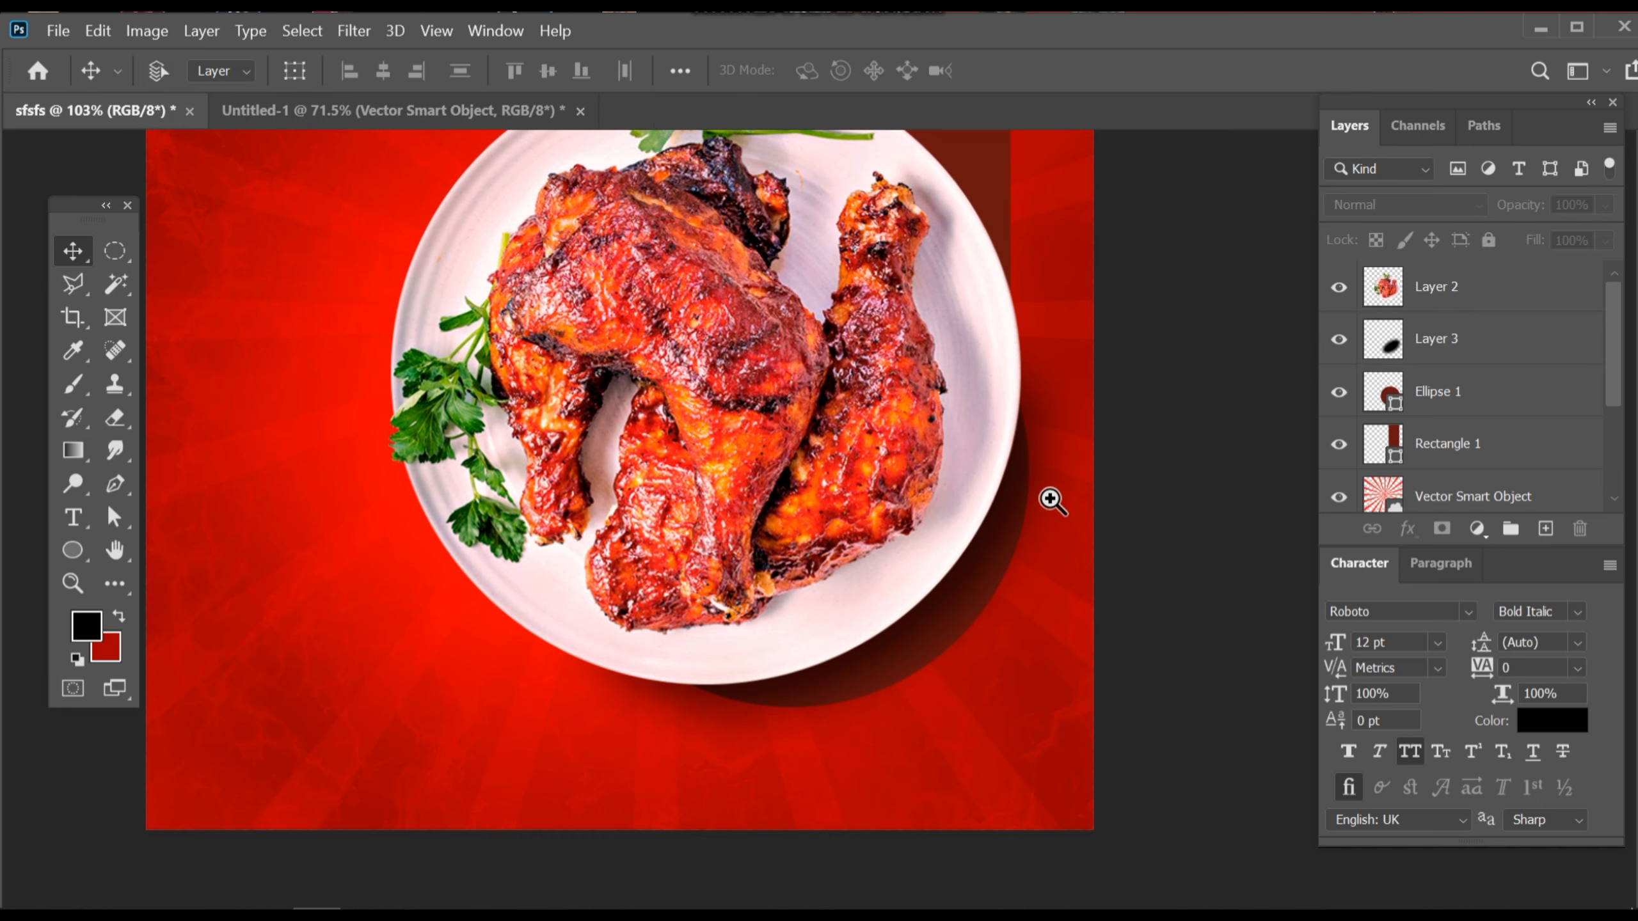
pyautogui.moveTo(1050, 499); pyautogui.dragTo(844, 548)
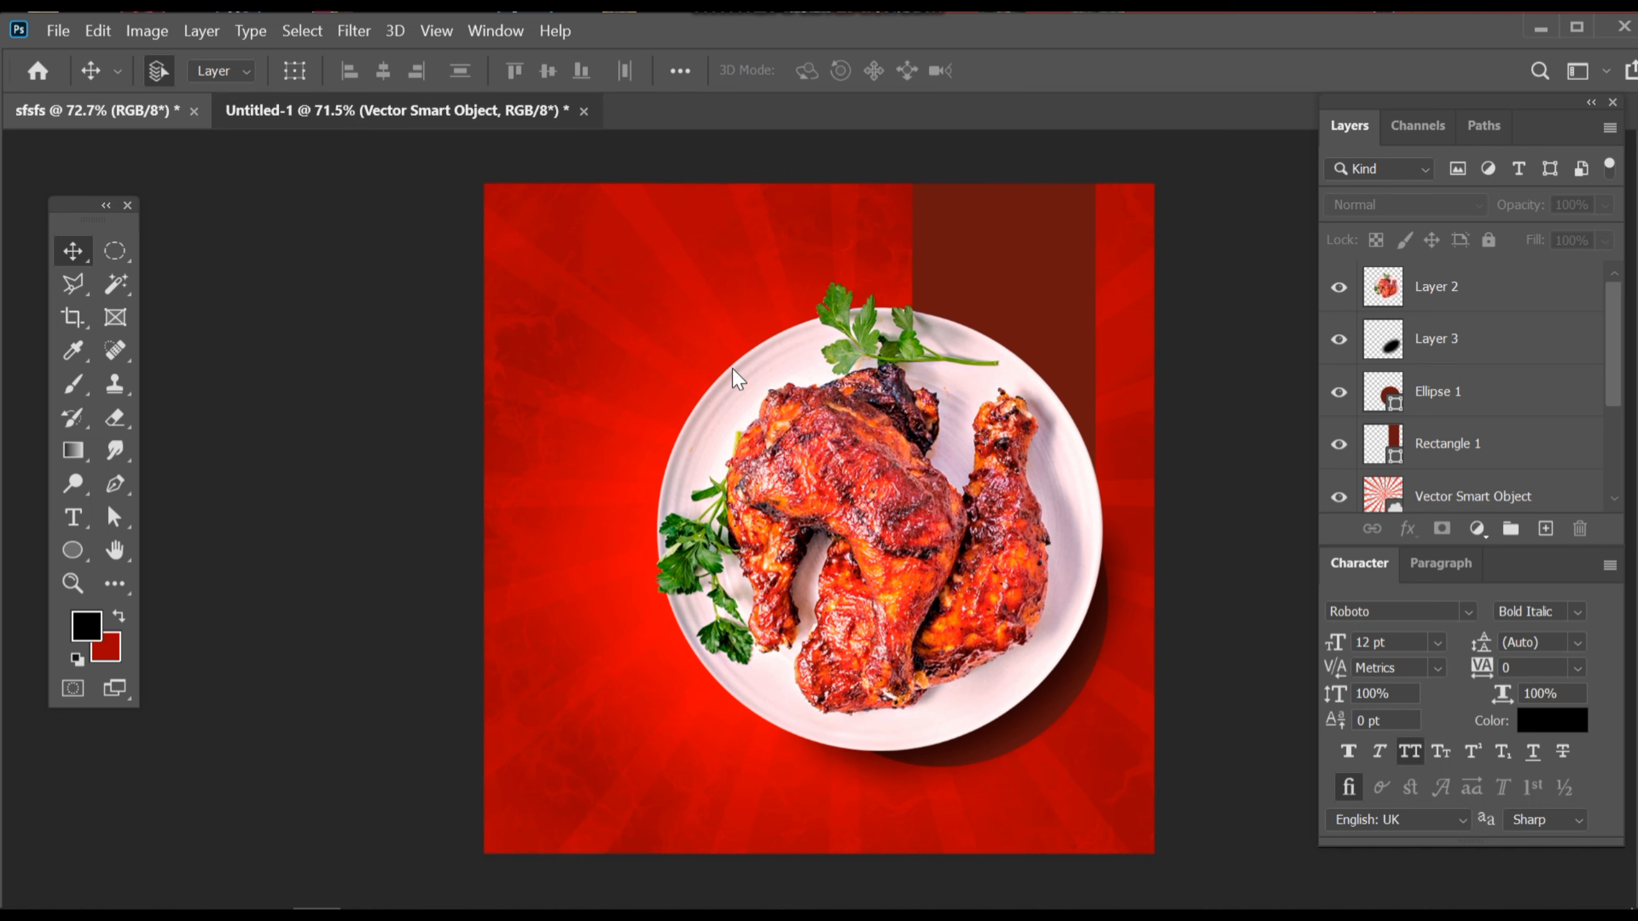
# - Copy the orange "-18% LIMITED TIME OFFER" badge from Untitled-1 into sfsfs and place it over the plate's upper-left edge
pyautogui.click(356, 119)
pyautogui.moveTo(742, 360); pyautogui.dragTo(658, 510)
pyautogui.moveTo(662, 332); pyautogui.dragTo(728, 395)
pyautogui.moveTo(634, 359); pyautogui.dragTo(381, 187)
pyautogui.moveTo(646, 354); pyautogui.dragTo(680, 384)
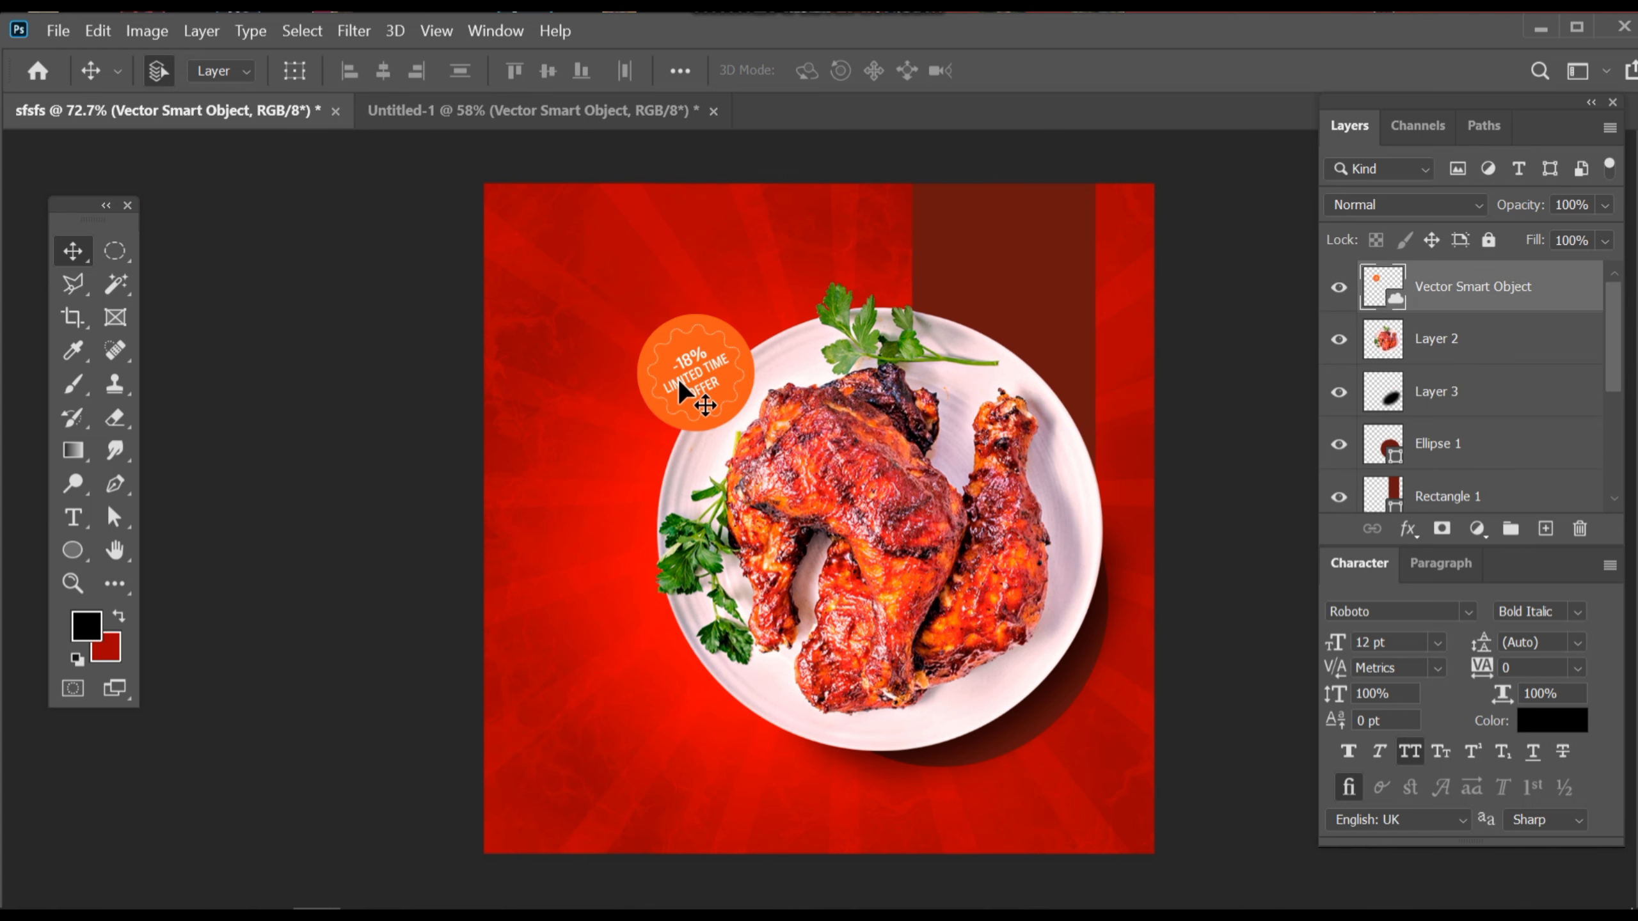
pyautogui.hotkey('alt', 'Tab')
pyautogui.hotkey('alt', 'Tab')
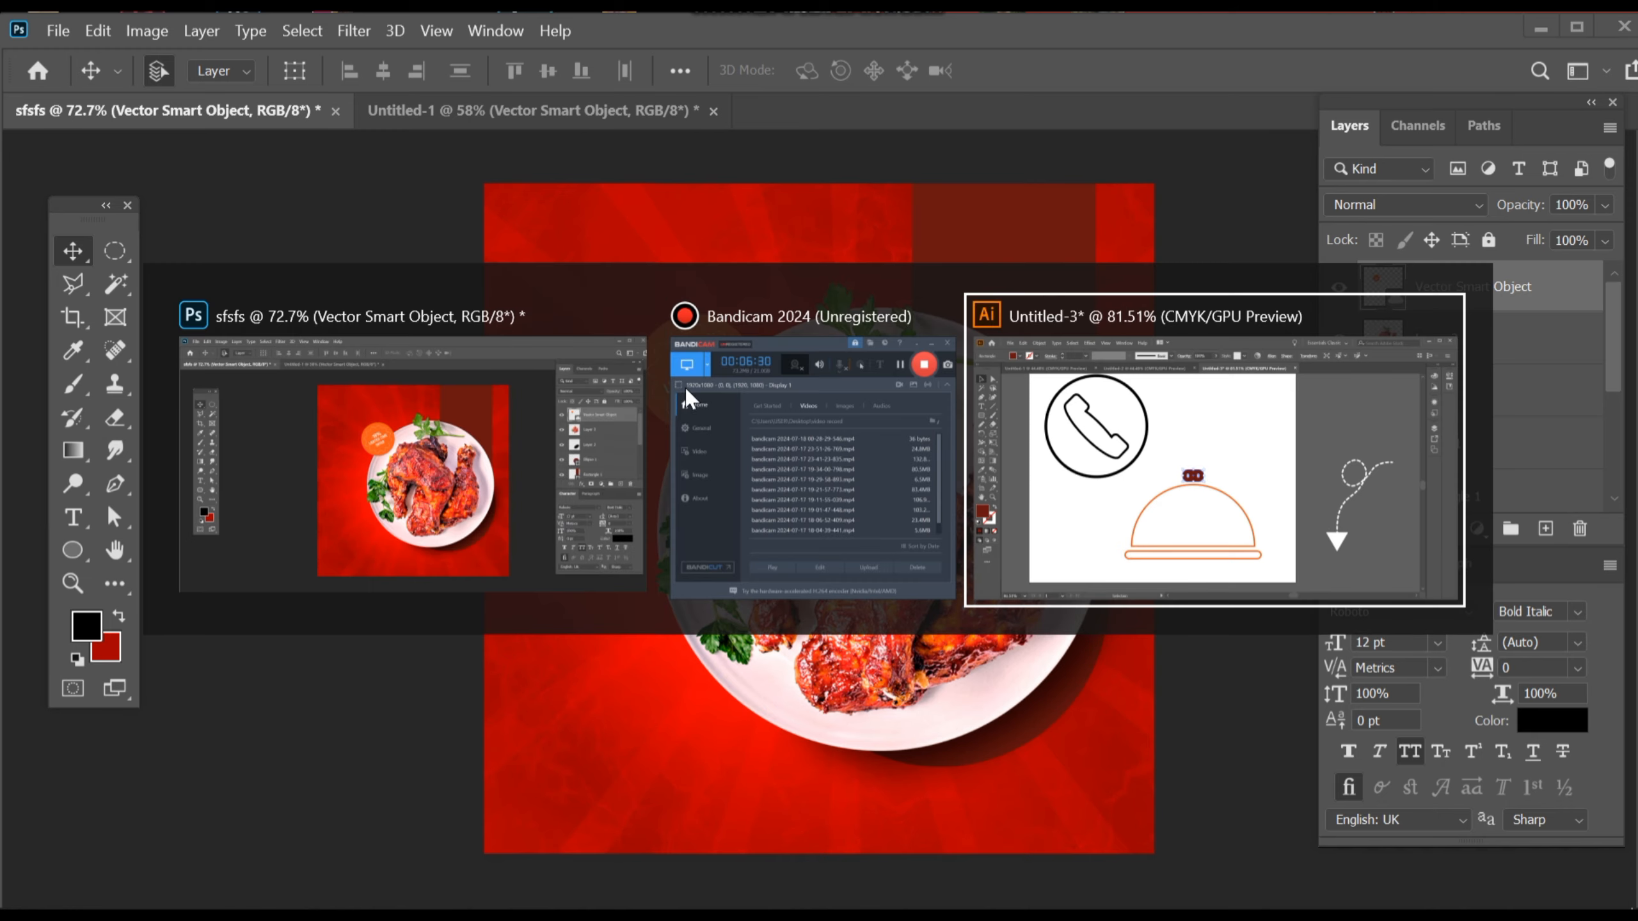
pyautogui.click(758, 432)
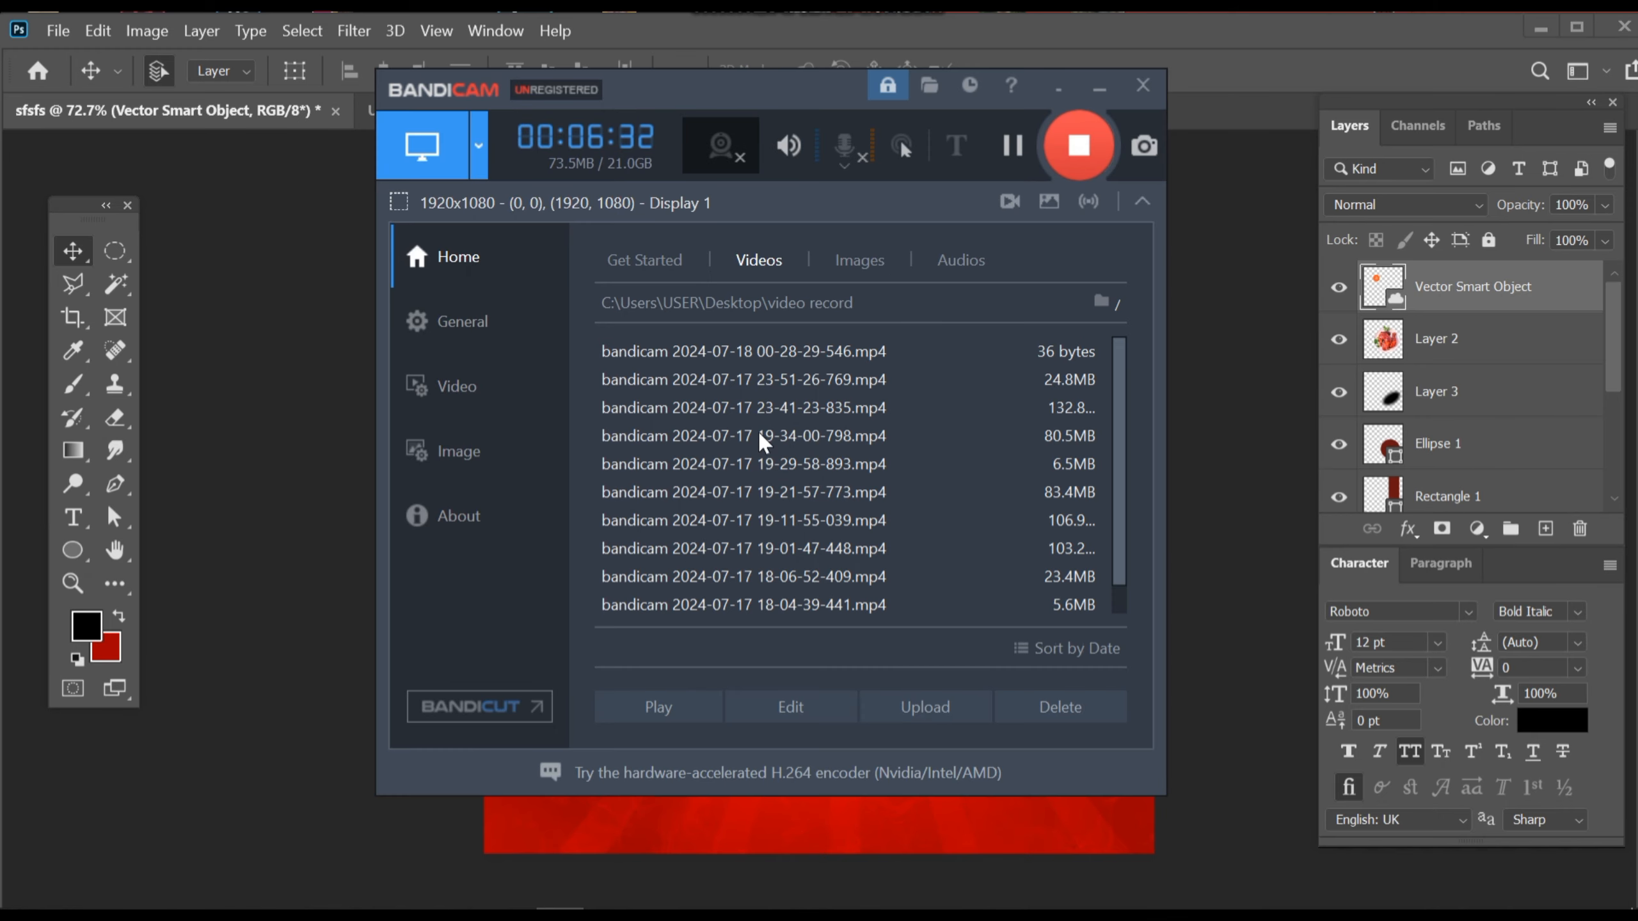
# - Show the rulers and place a horizontal guide about 50 px below the canvas's upper edge
pyautogui.hotkey('alt', 'Tab')
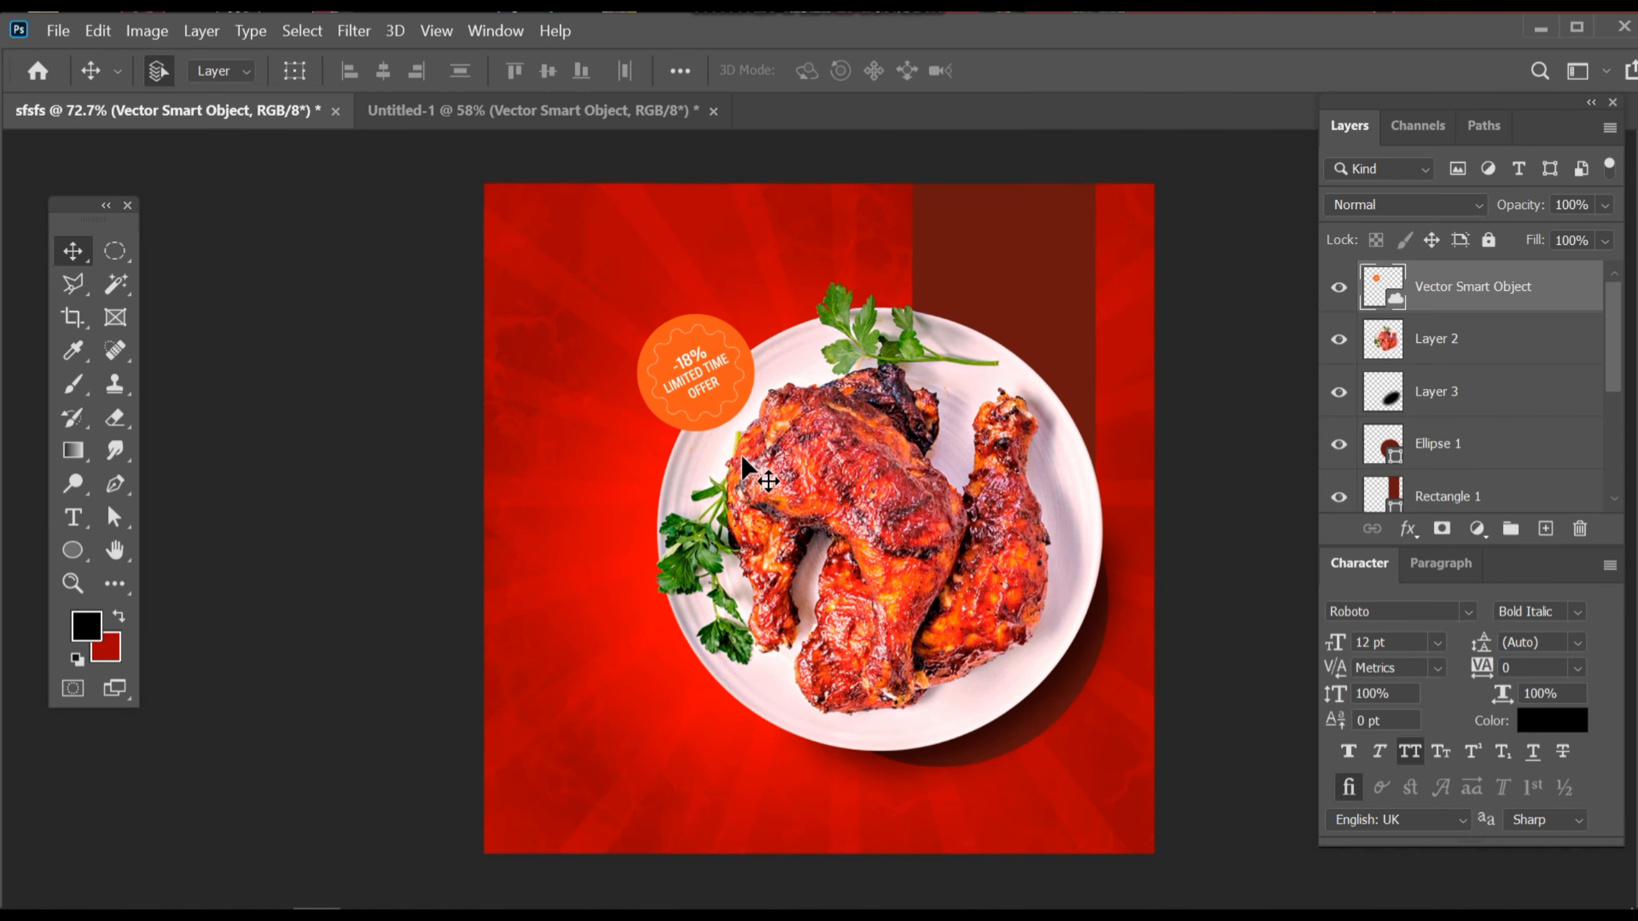
pyautogui.moveTo(669, 366); pyautogui.dragTo(680, 404)
pyautogui.moveTo(580, 385); pyautogui.dragTo(589, 379)
pyautogui.moveTo(720, 508); pyautogui.dragTo(676, 500)
pyautogui.moveTo(883, 560); pyautogui.dragTo(851, 502)
pyautogui.hotkey('ctrl', 'r')
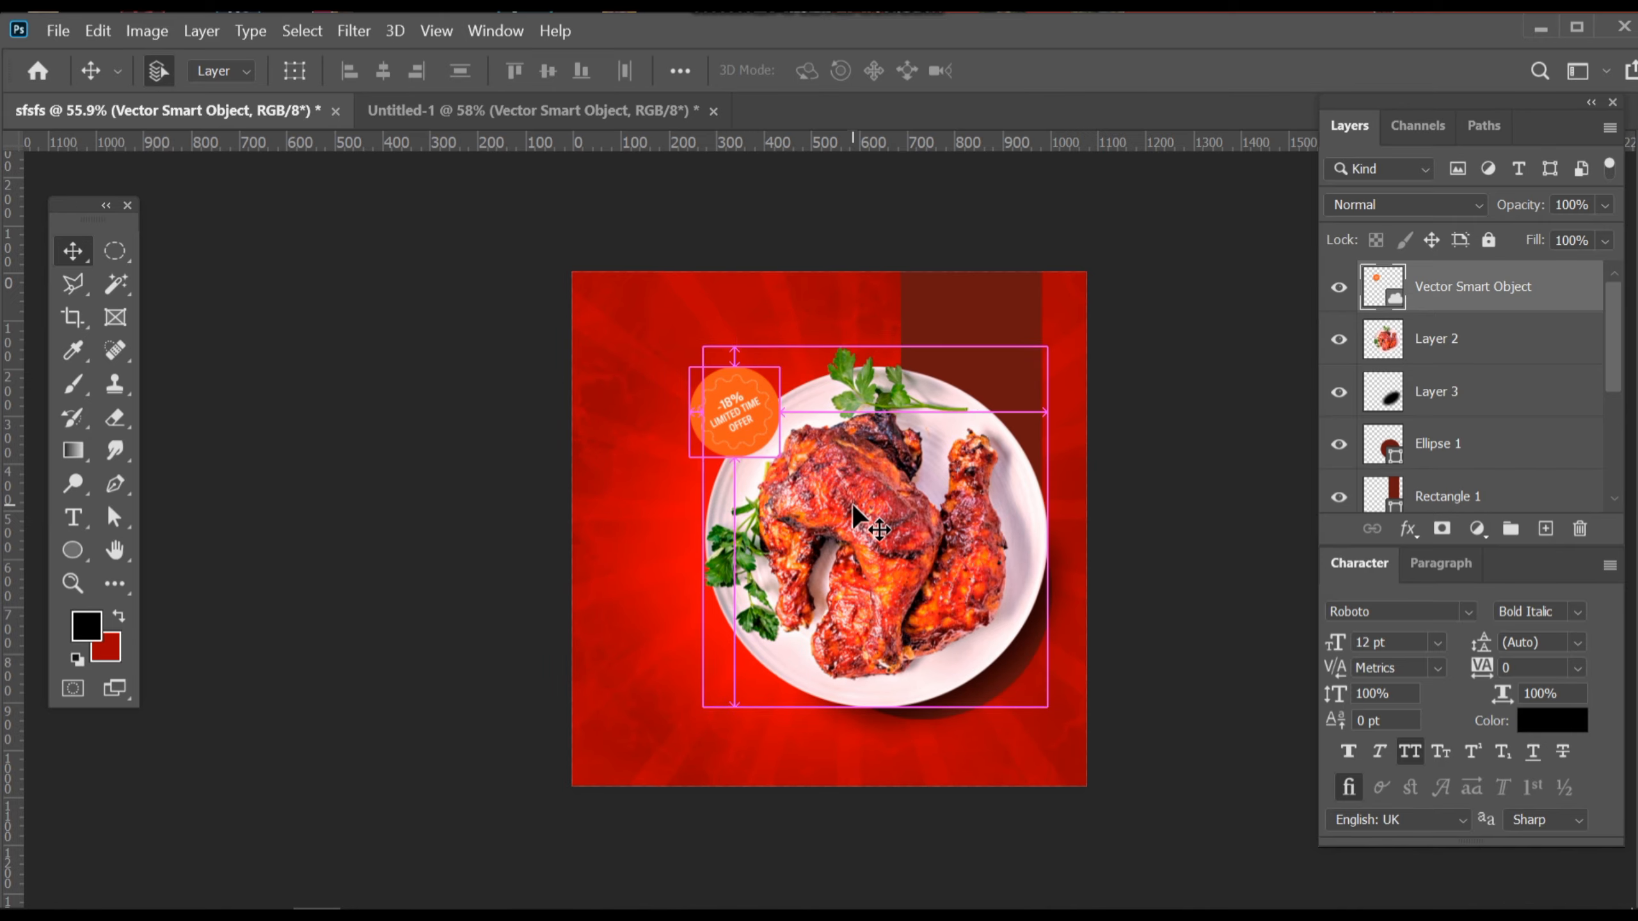
pyautogui.moveTo(807, 379); pyautogui.dragTo(939, 622)
pyautogui.moveTo(800, 300); pyautogui.dragTo(812, 302)
pyautogui.moveTo(815, 376); pyautogui.dragTo(817, 578)
pyautogui.moveTo(764, 447); pyautogui.dragTo(822, 445)
pyautogui.moveTo(888, 143); pyautogui.dragTo(874, 443)
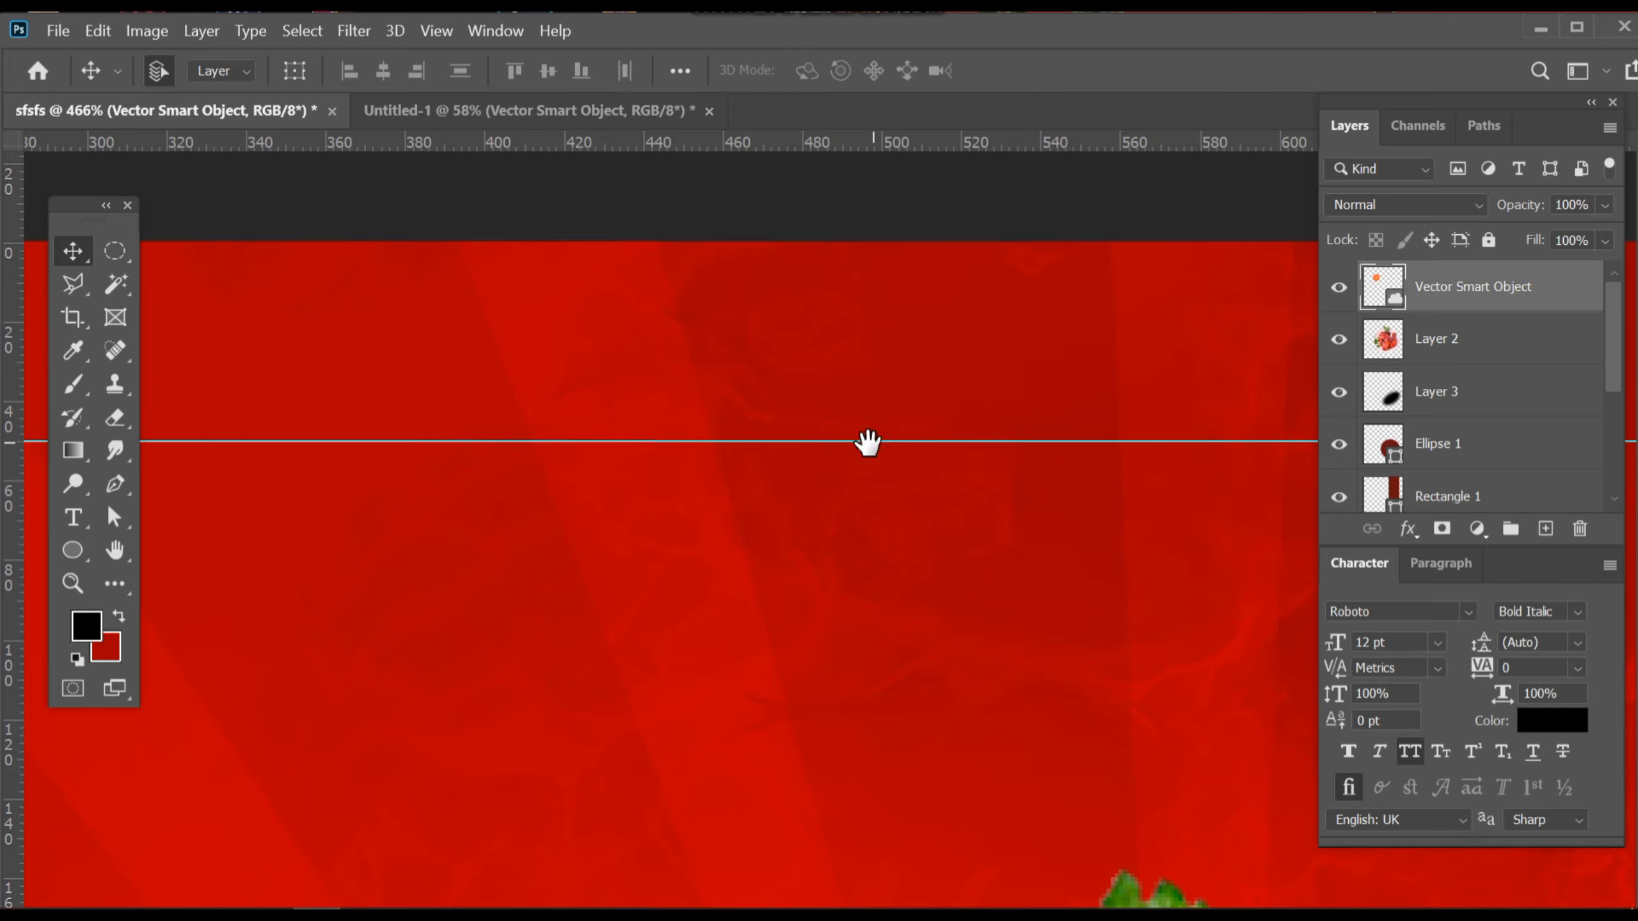
# - Place two vertical guides, each about 50 px inside the canvas's left and right edges
pyautogui.moveTo(767, 558); pyautogui.dragTo(1315, 400)
pyautogui.moveTo(771, 490); pyautogui.dragTo(1284, 362)
pyautogui.moveTo(739, 517); pyautogui.dragTo(1257, 387)
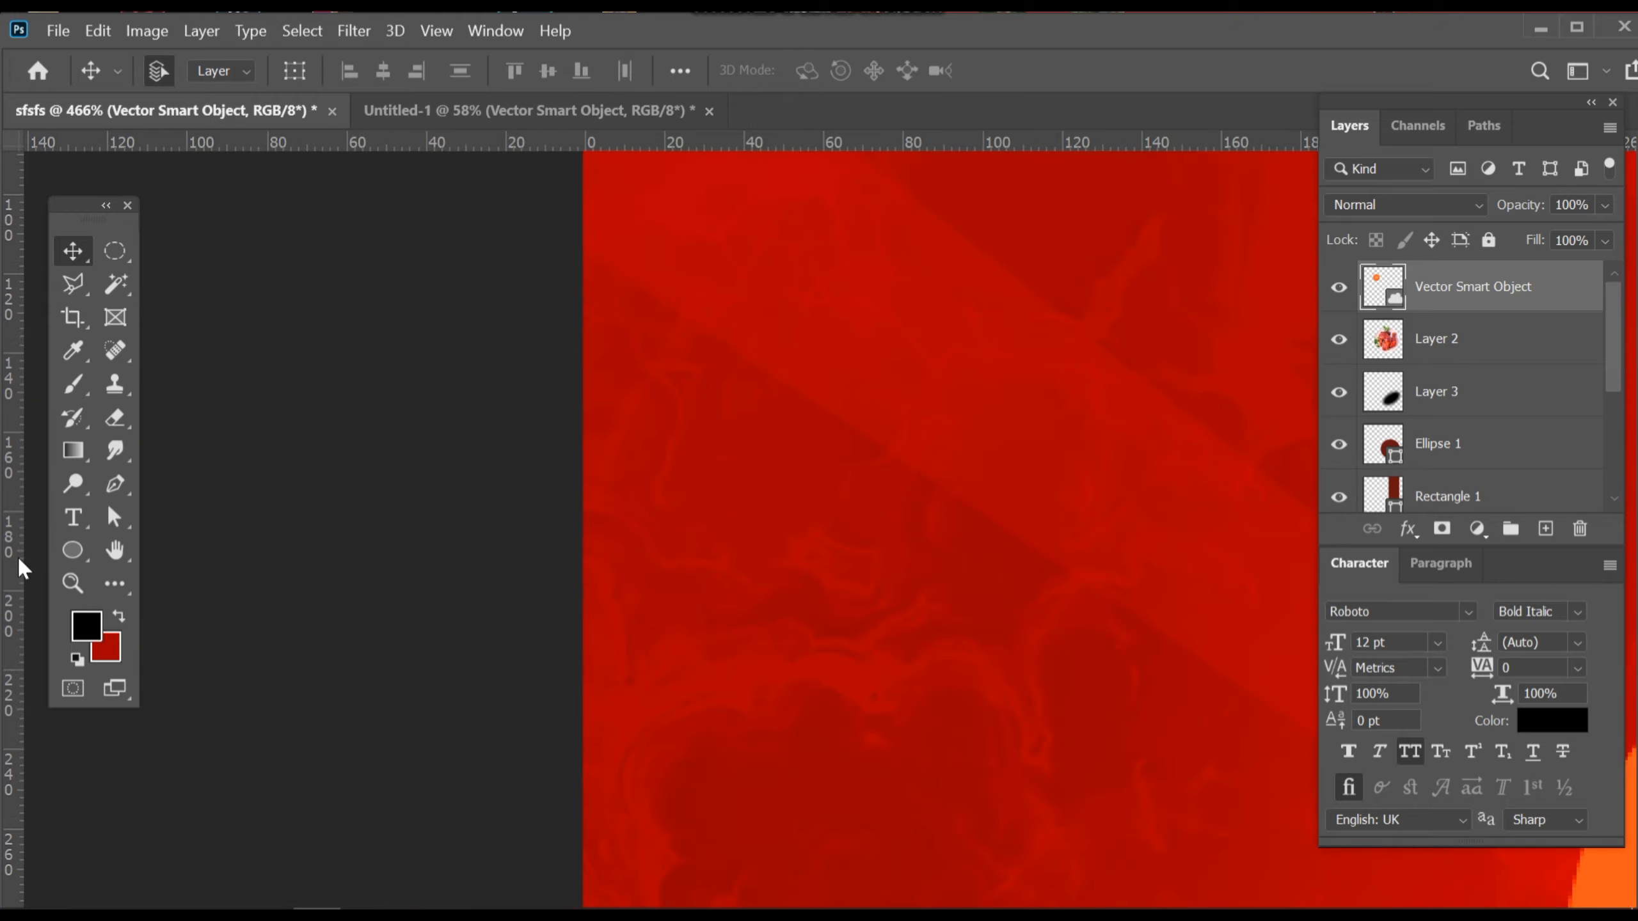
pyautogui.moveTo(18, 555); pyautogui.dragTo(819, 541)
pyautogui.moveTo(1081, 403); pyautogui.dragTo(1201, 483)
pyautogui.moveTo(1201, 484); pyautogui.dragTo(468, 404)
pyautogui.moveTo(761, 440); pyautogui.dragTo(768, 454)
pyautogui.moveTo(6, 526); pyautogui.dragTo(768, 548)
# - Place a horizontal guide about 110 px above the canvas's lower edge and hide the rulers
pyautogui.moveTo(753, 736); pyautogui.dragTo(863, 765)
pyautogui.moveTo(774, 704); pyautogui.dragTo(696, 640)
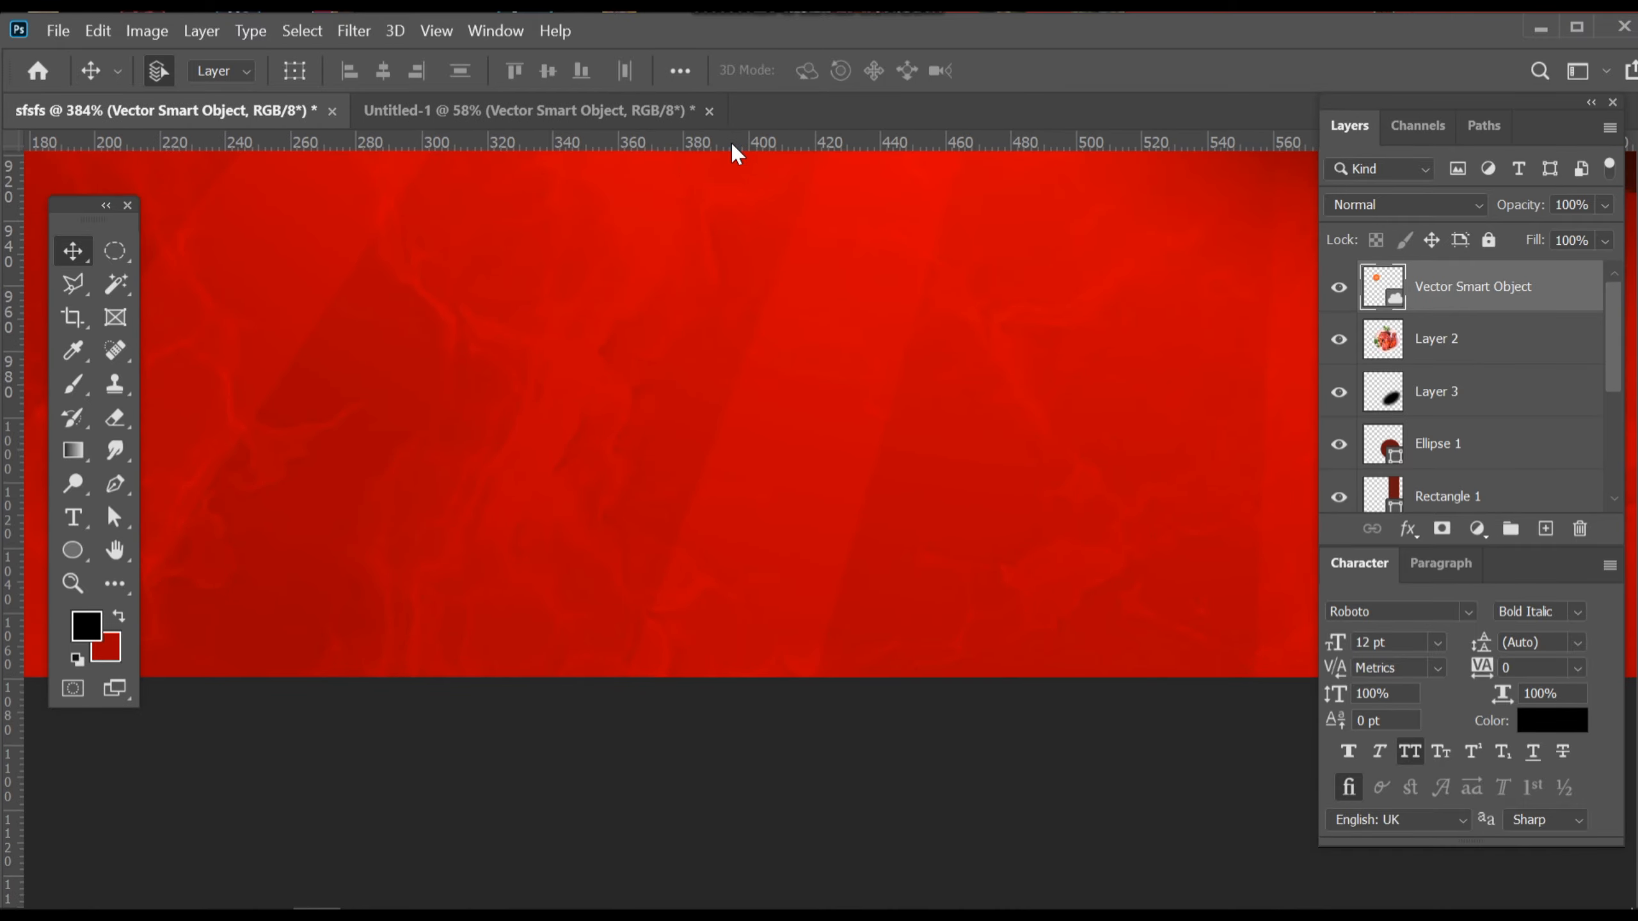
pyautogui.moveTo(731, 141); pyautogui.dragTo(735, 322)
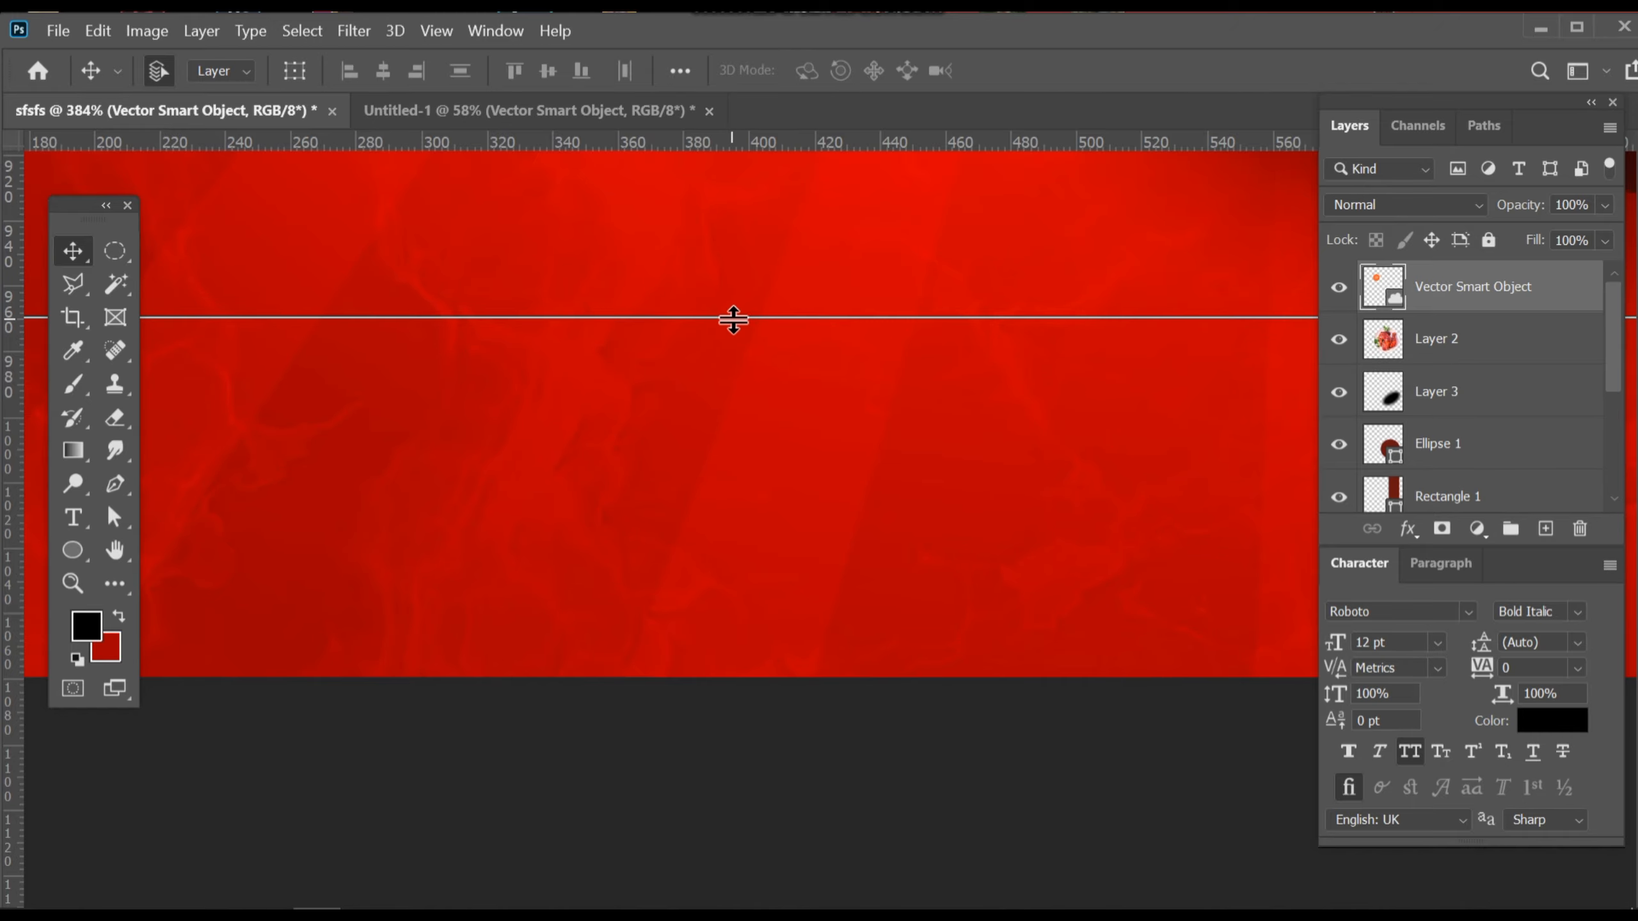
pyautogui.scroll(-5, 716, 344)
pyautogui.scroll(-5, 770, 457)
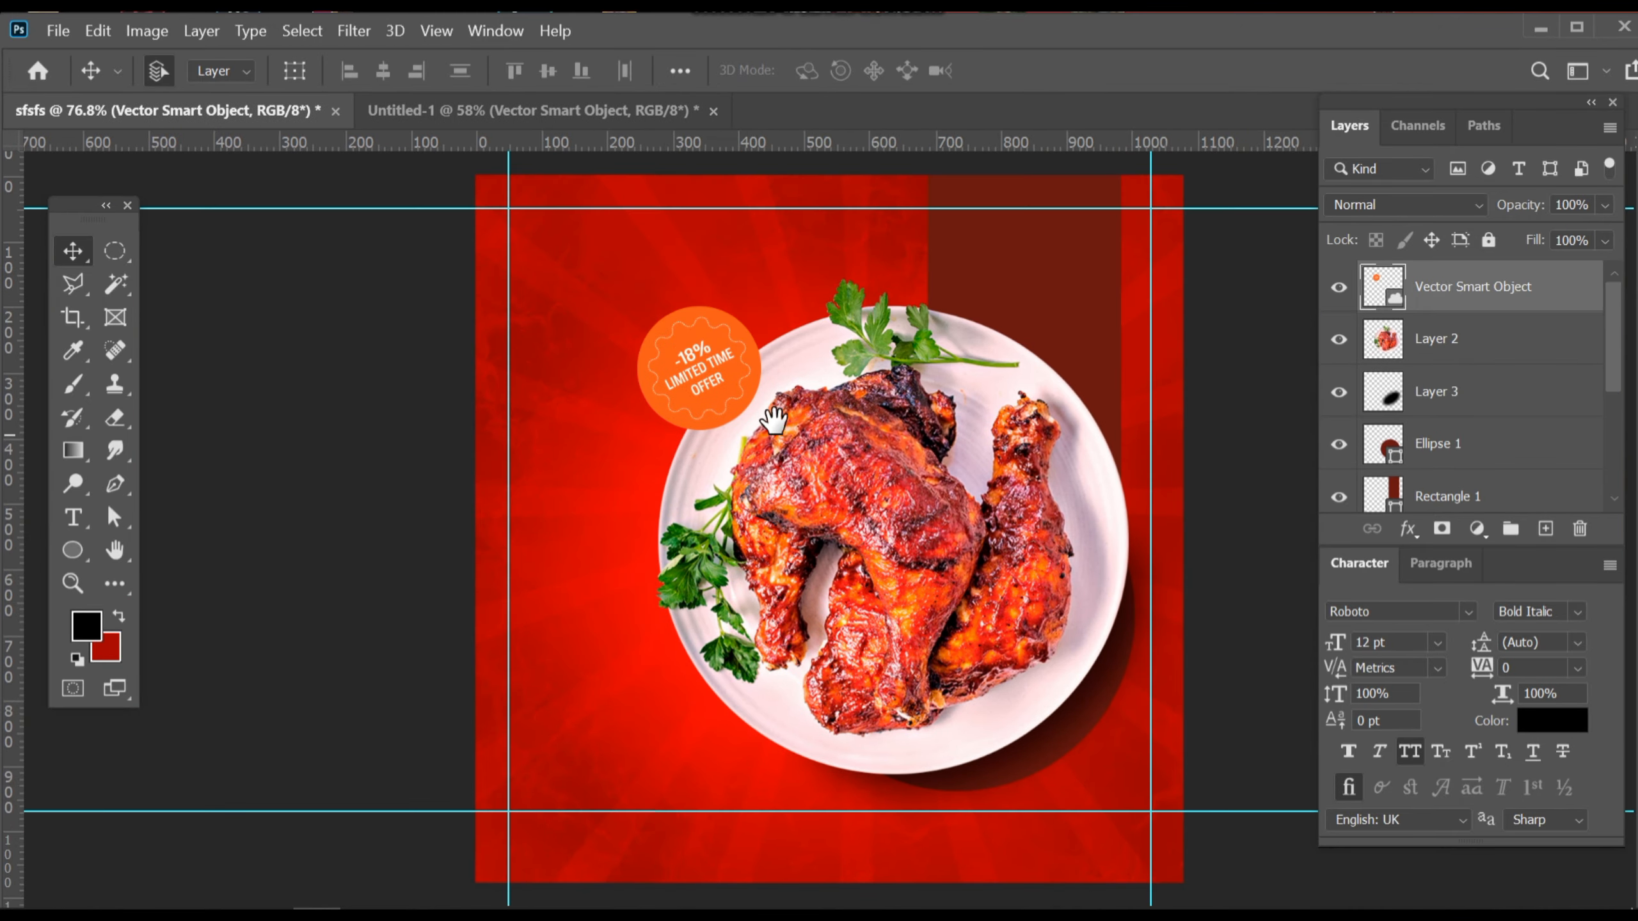
pyautogui.hotkey('ctrl', 'r')
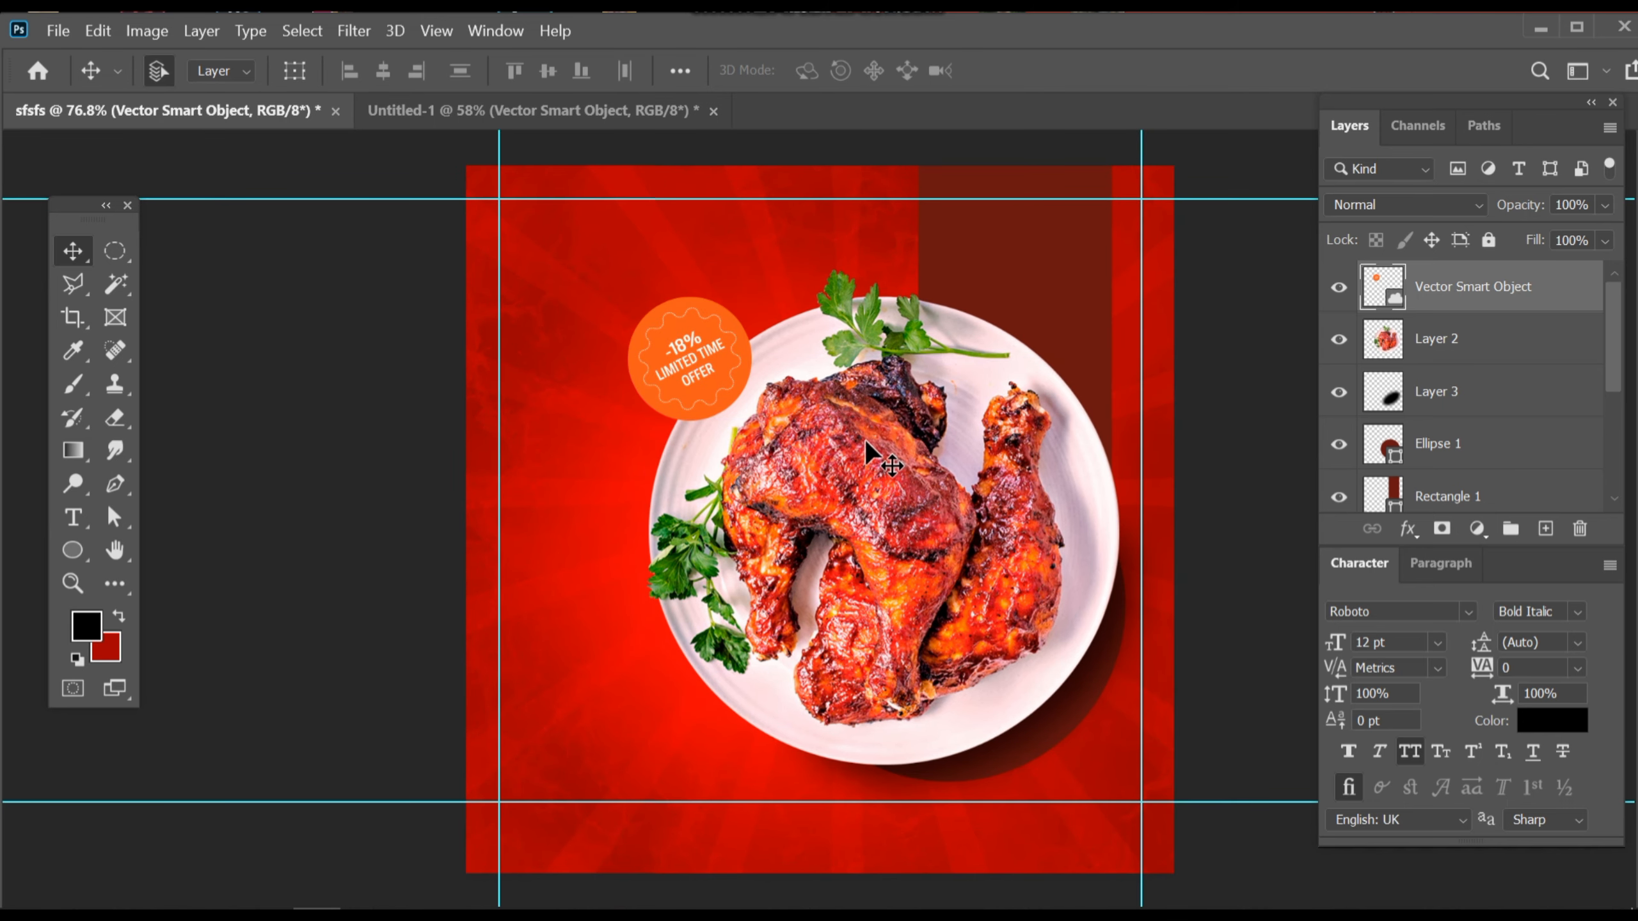
# - Copy the orange food-cover outline from Untitled-1 into sfsfs, over the dark red rectangle above the plate
pyautogui.scroll(1, 817, 509)
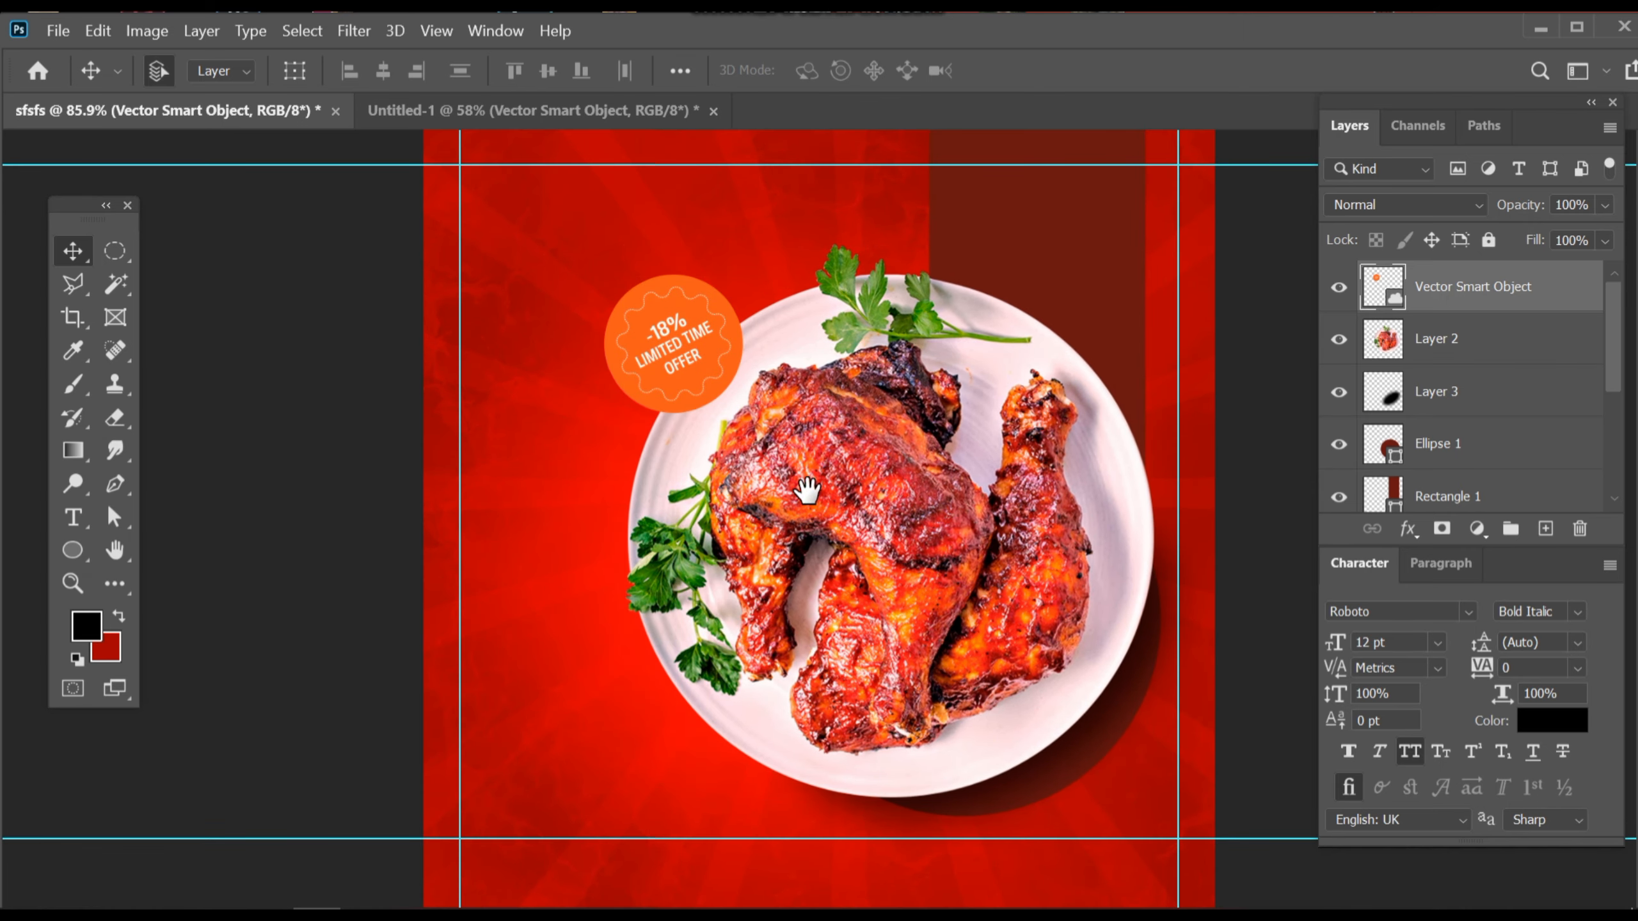
pyautogui.click(494, 111)
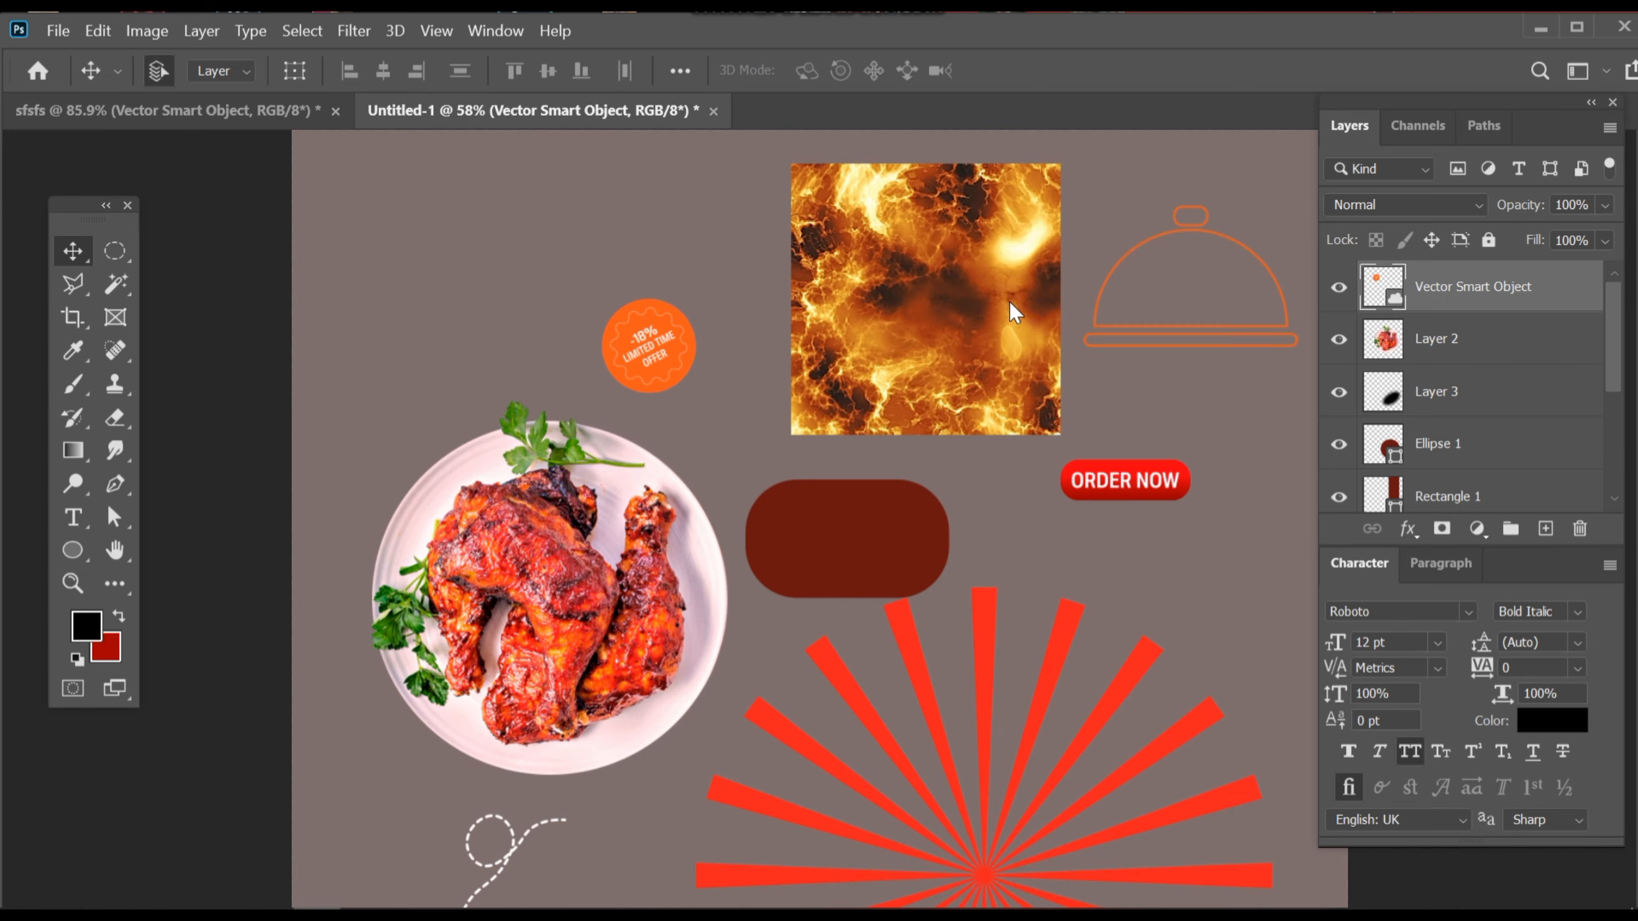
pyautogui.moveTo(1202, 328); pyautogui.dragTo(1057, 207)
pyautogui.click(1064, 239)
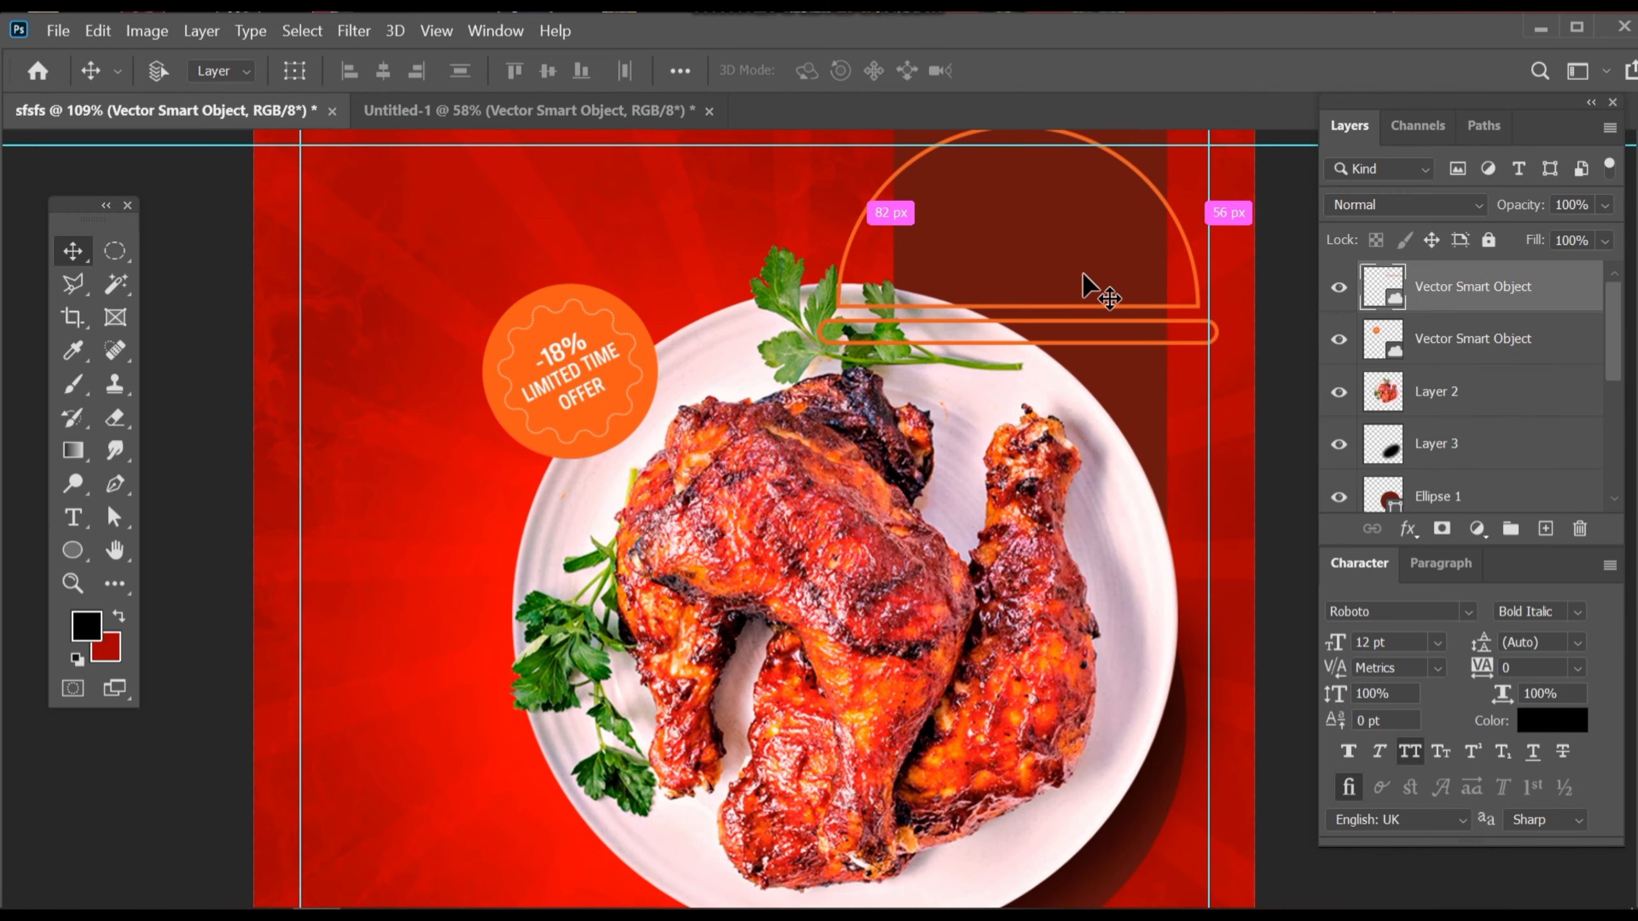
# - Scale the food-cover icon down to about 14% and move its top onto the upper guide
pyautogui.hotkey('ctrl', 't')
pyautogui.scroll(1, 991, 245)
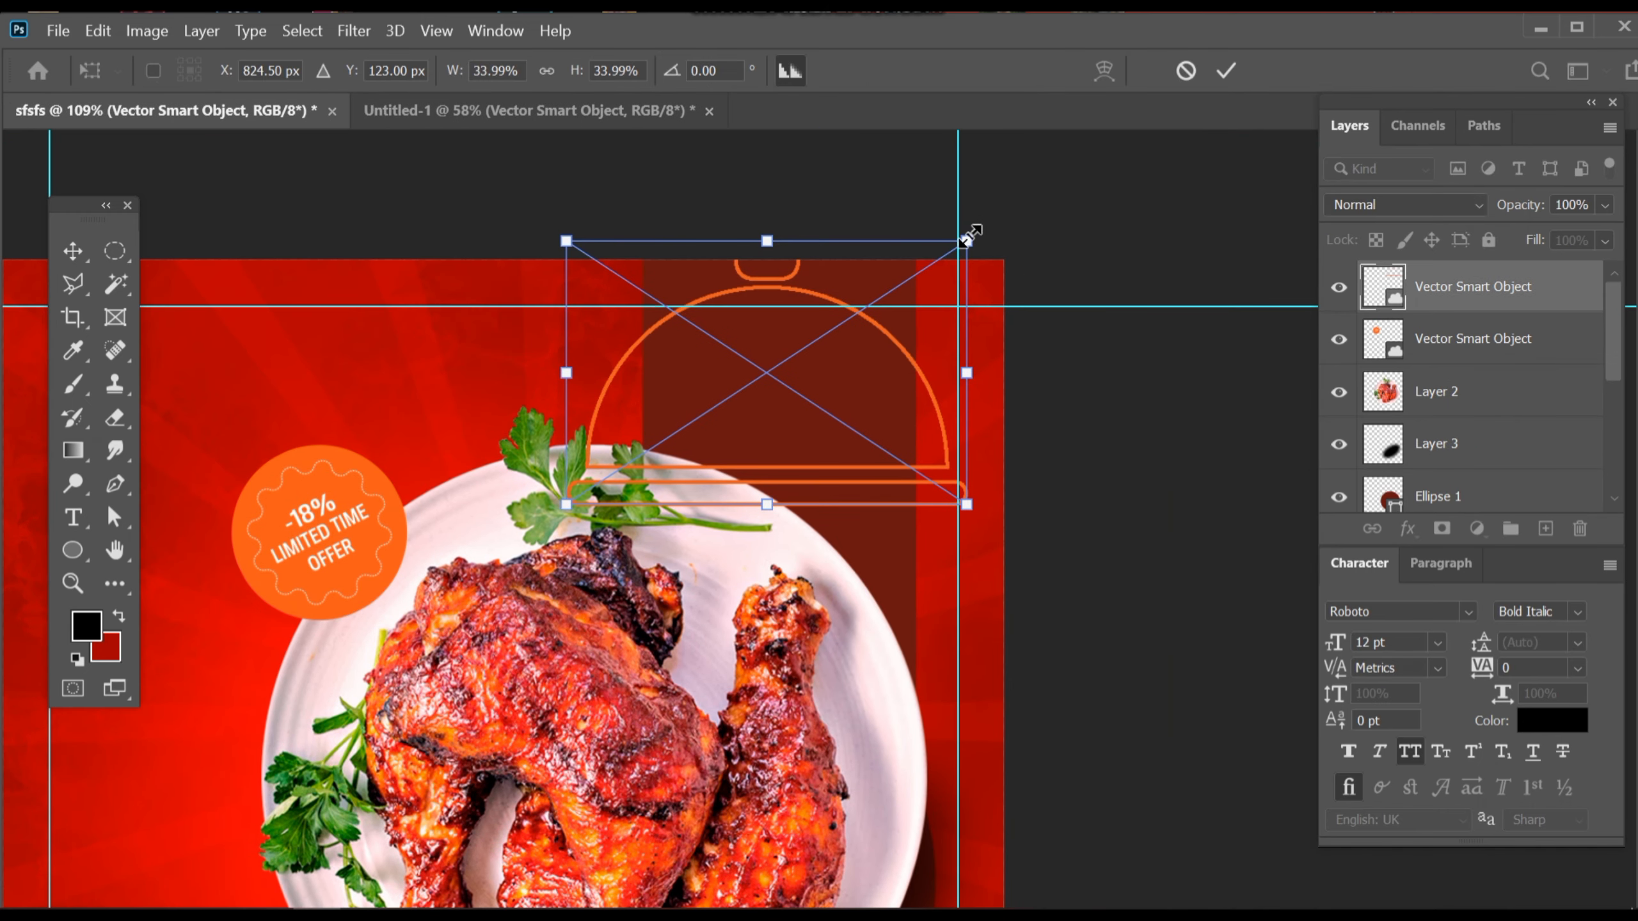
pyautogui.moveTo(966, 241); pyautogui.dragTo(856, 315)
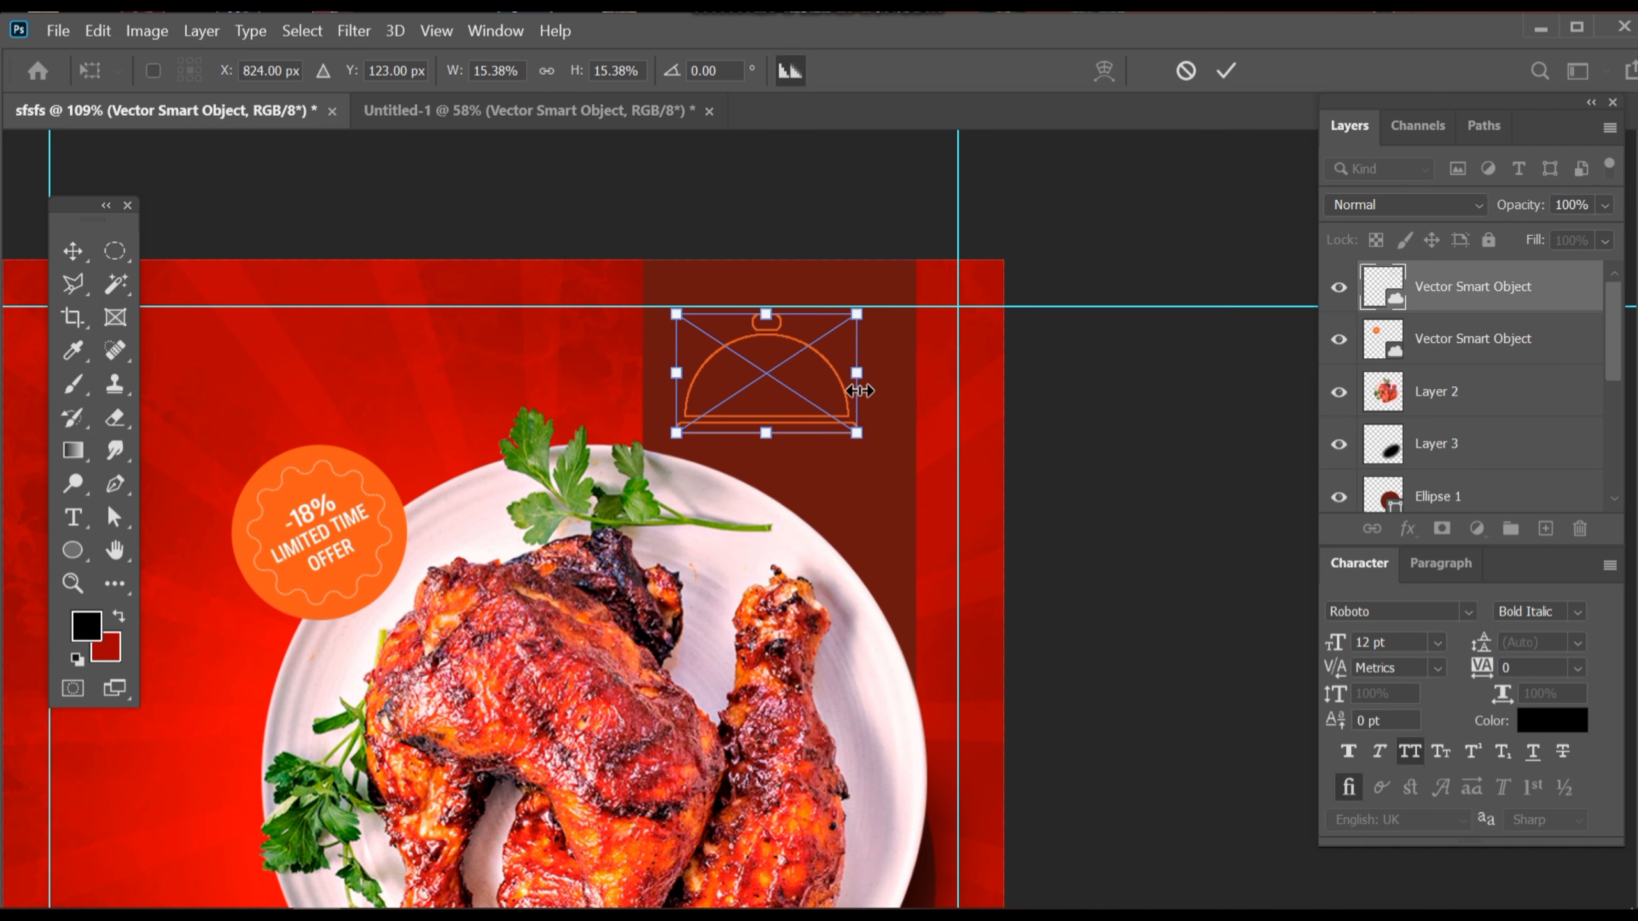
pyautogui.moveTo(779, 382); pyautogui.dragTo(837, 501)
pyautogui.moveTo(835, 325); pyautogui.dragTo(879, 337)
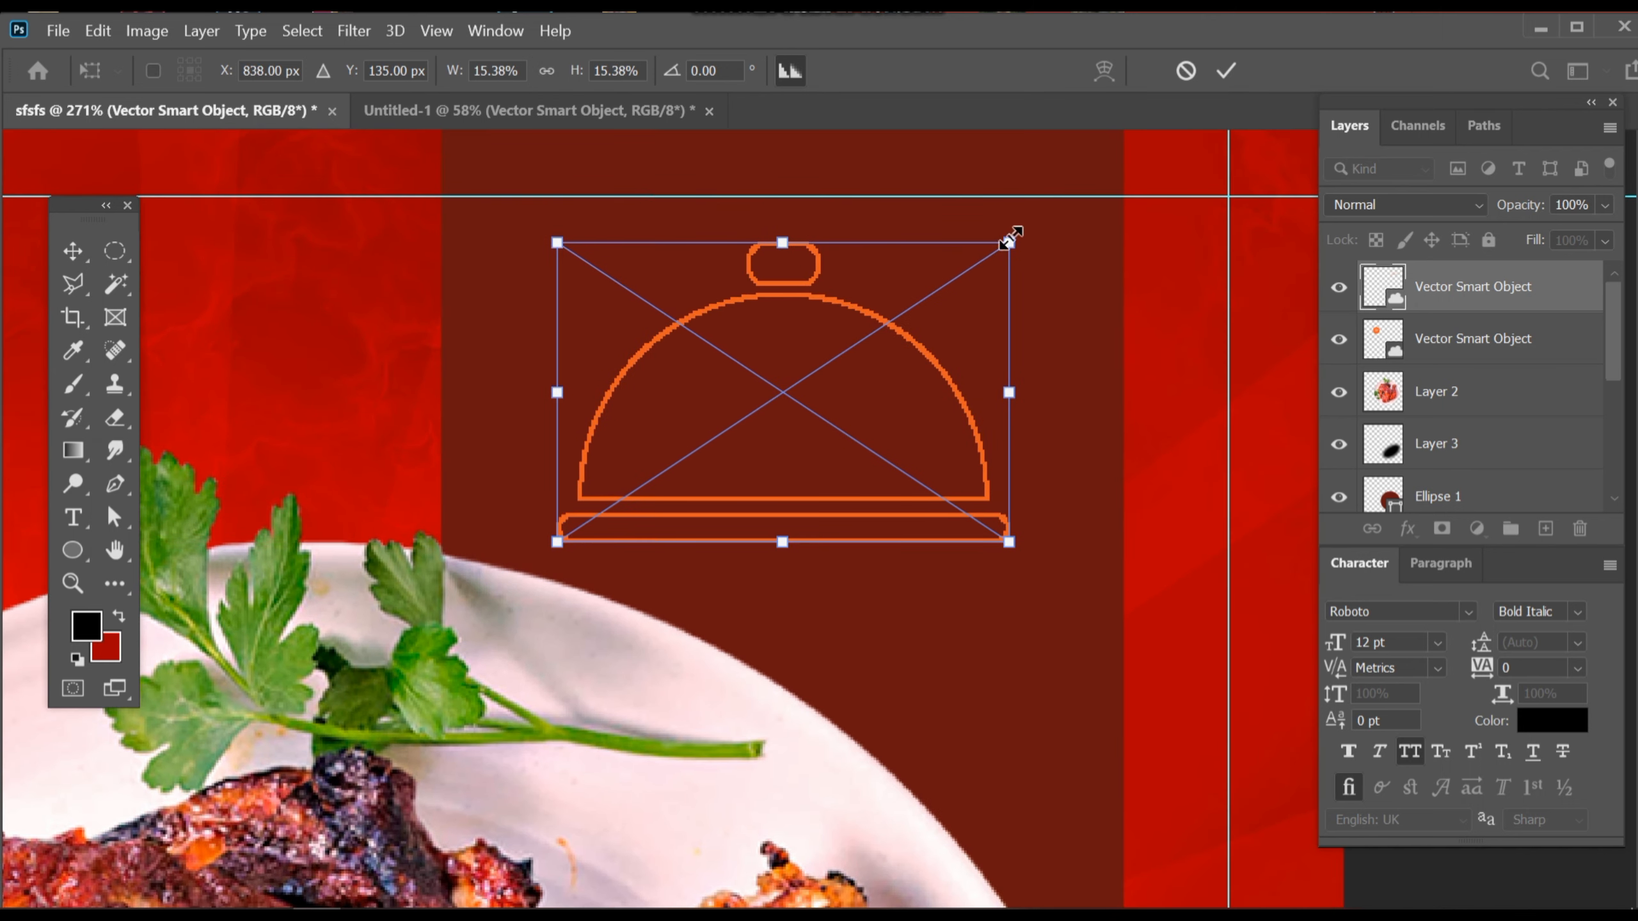
pyautogui.moveTo(1009, 237); pyautogui.dragTo(988, 255)
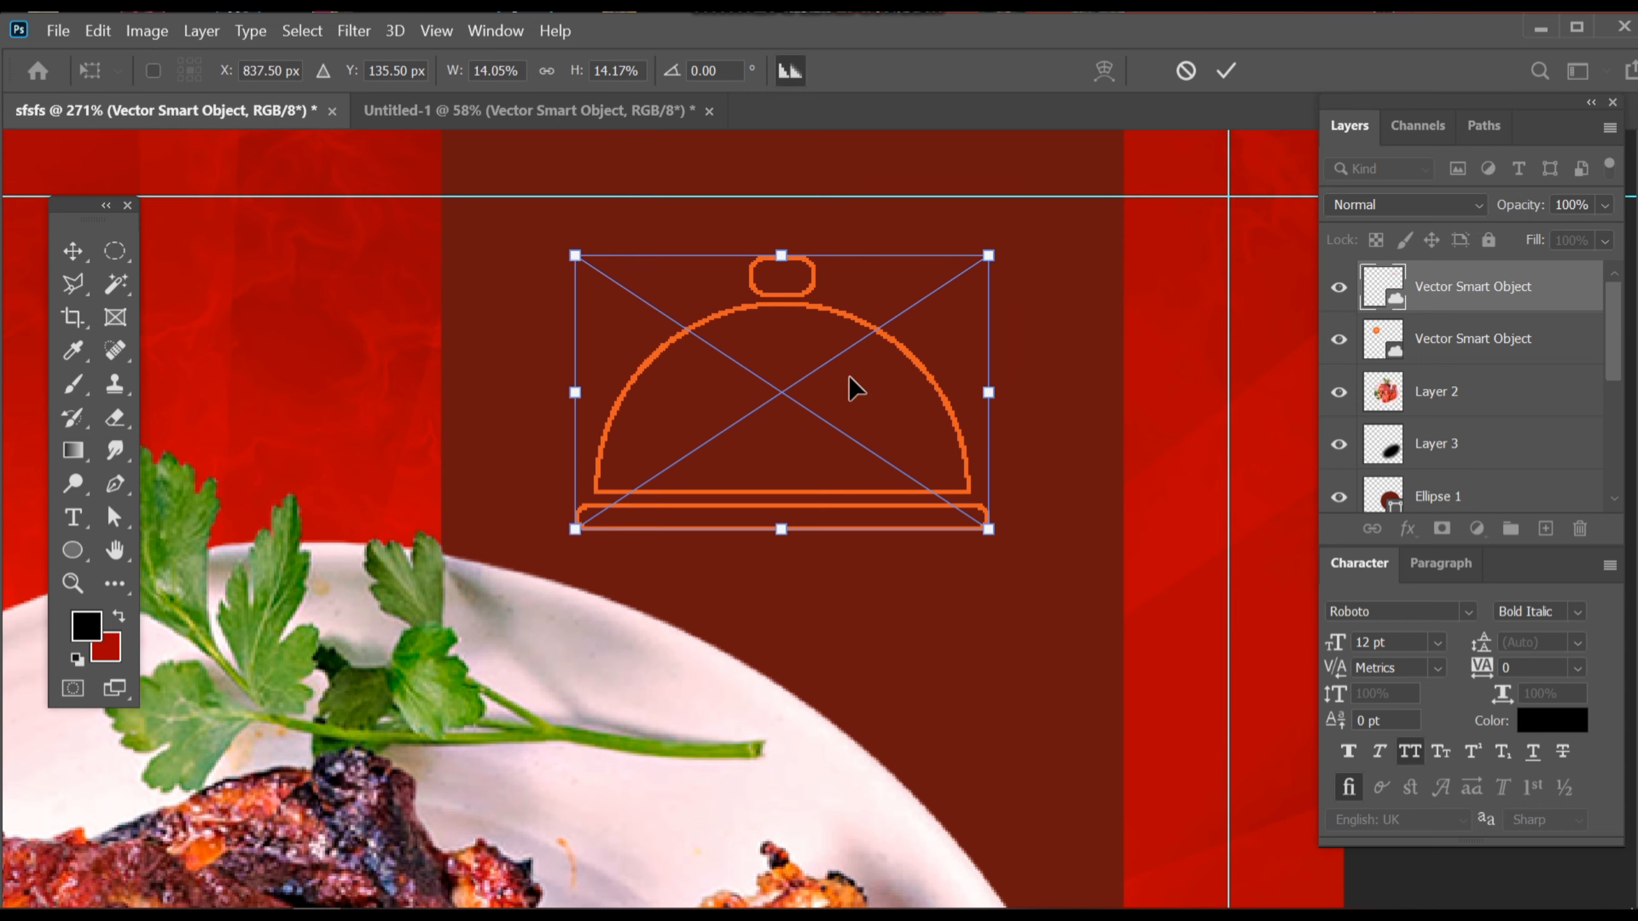
pyautogui.moveTo(842, 320); pyautogui.dragTo(844, 259)
pyautogui.click(1227, 76)
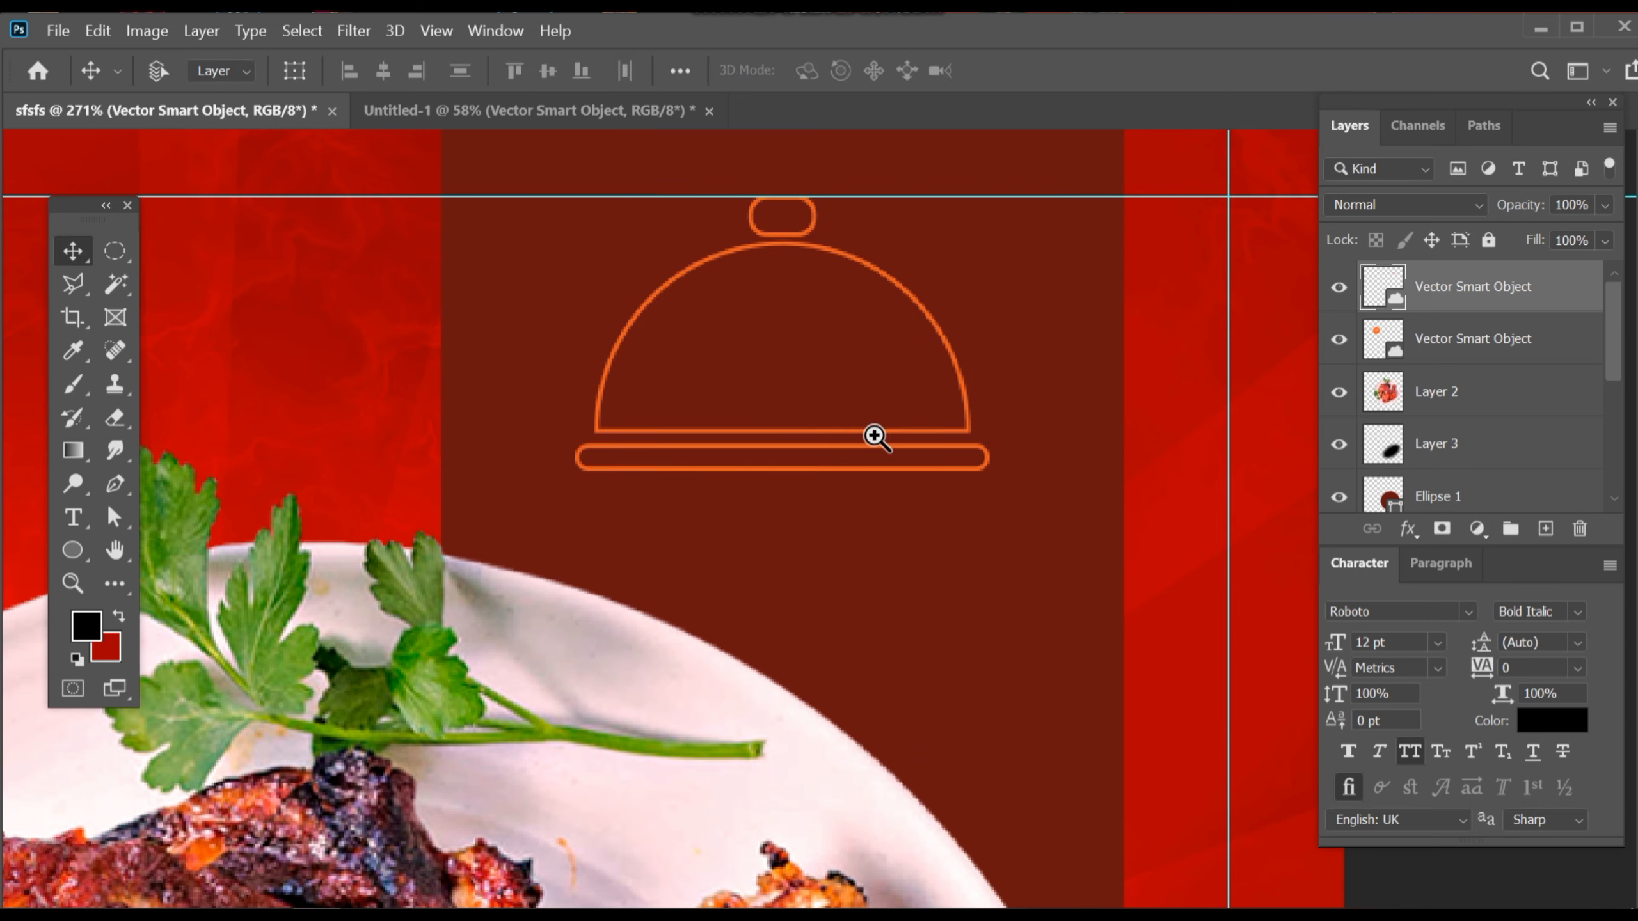
# - Shrink the food-cover icon to 12.40% and snap its top back to the upper guide
pyautogui.moveTo(875, 435); pyautogui.dragTo(819, 436)
pyautogui.moveTo(1027, 407); pyautogui.dragTo(1063, 378)
pyautogui.moveTo(1058, 387); pyautogui.dragTo(407, 663)
pyautogui.moveTo(713, 403); pyautogui.dragTo(809, 448)
pyautogui.hotkey('ctrl', 't')
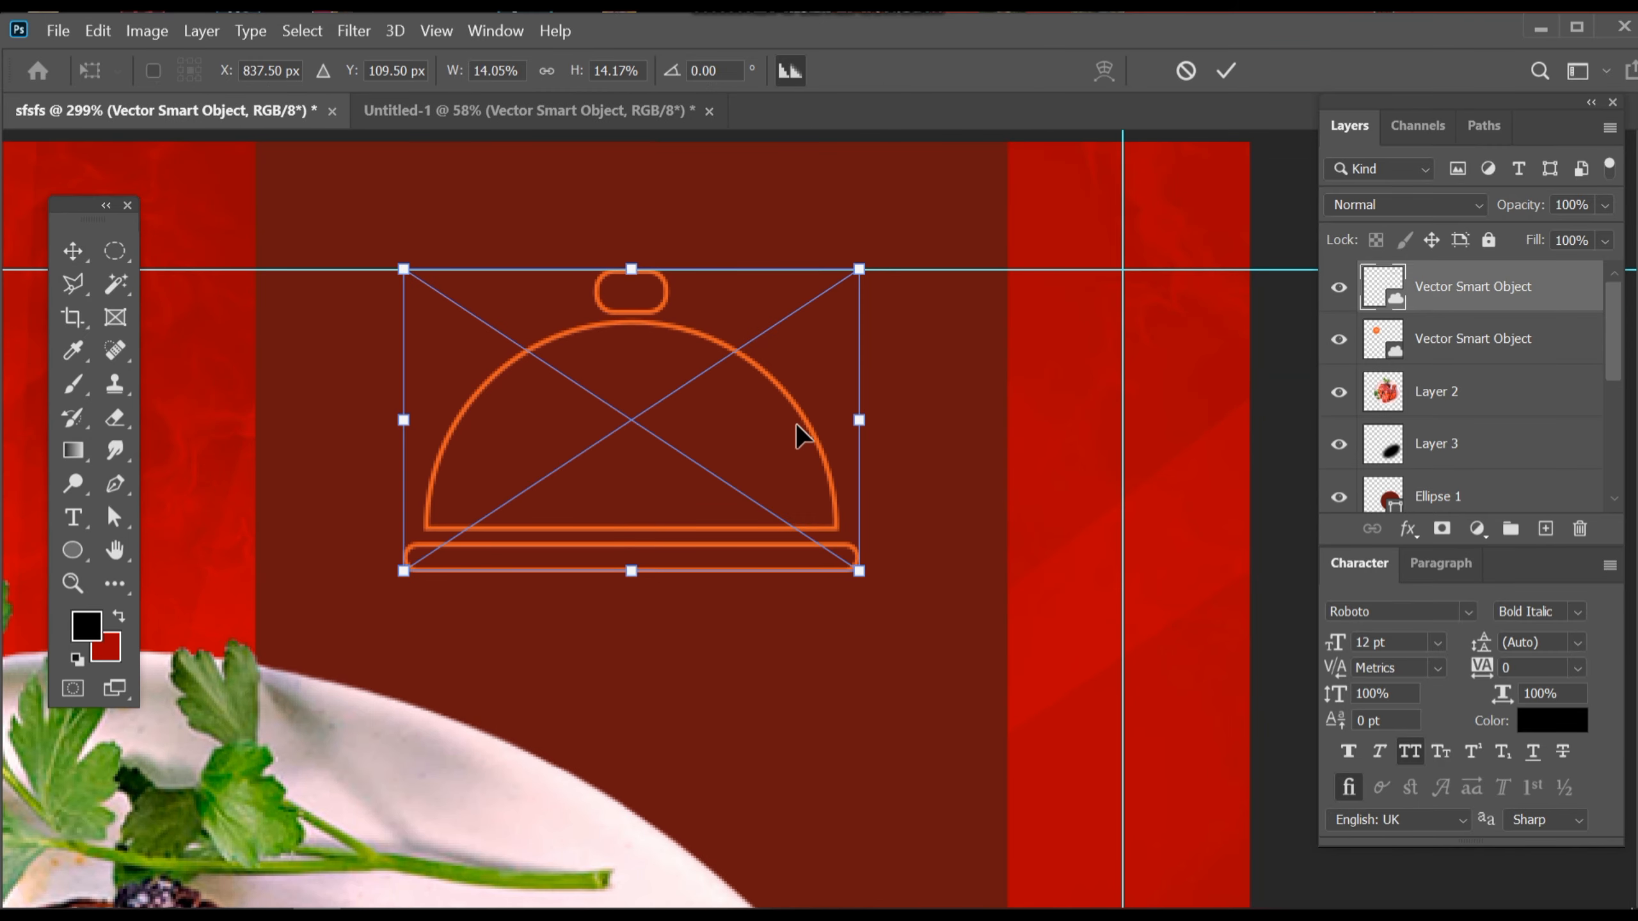
pyautogui.moveTo(859, 269); pyautogui.dragTo(833, 287)
pyautogui.click(1226, 71)
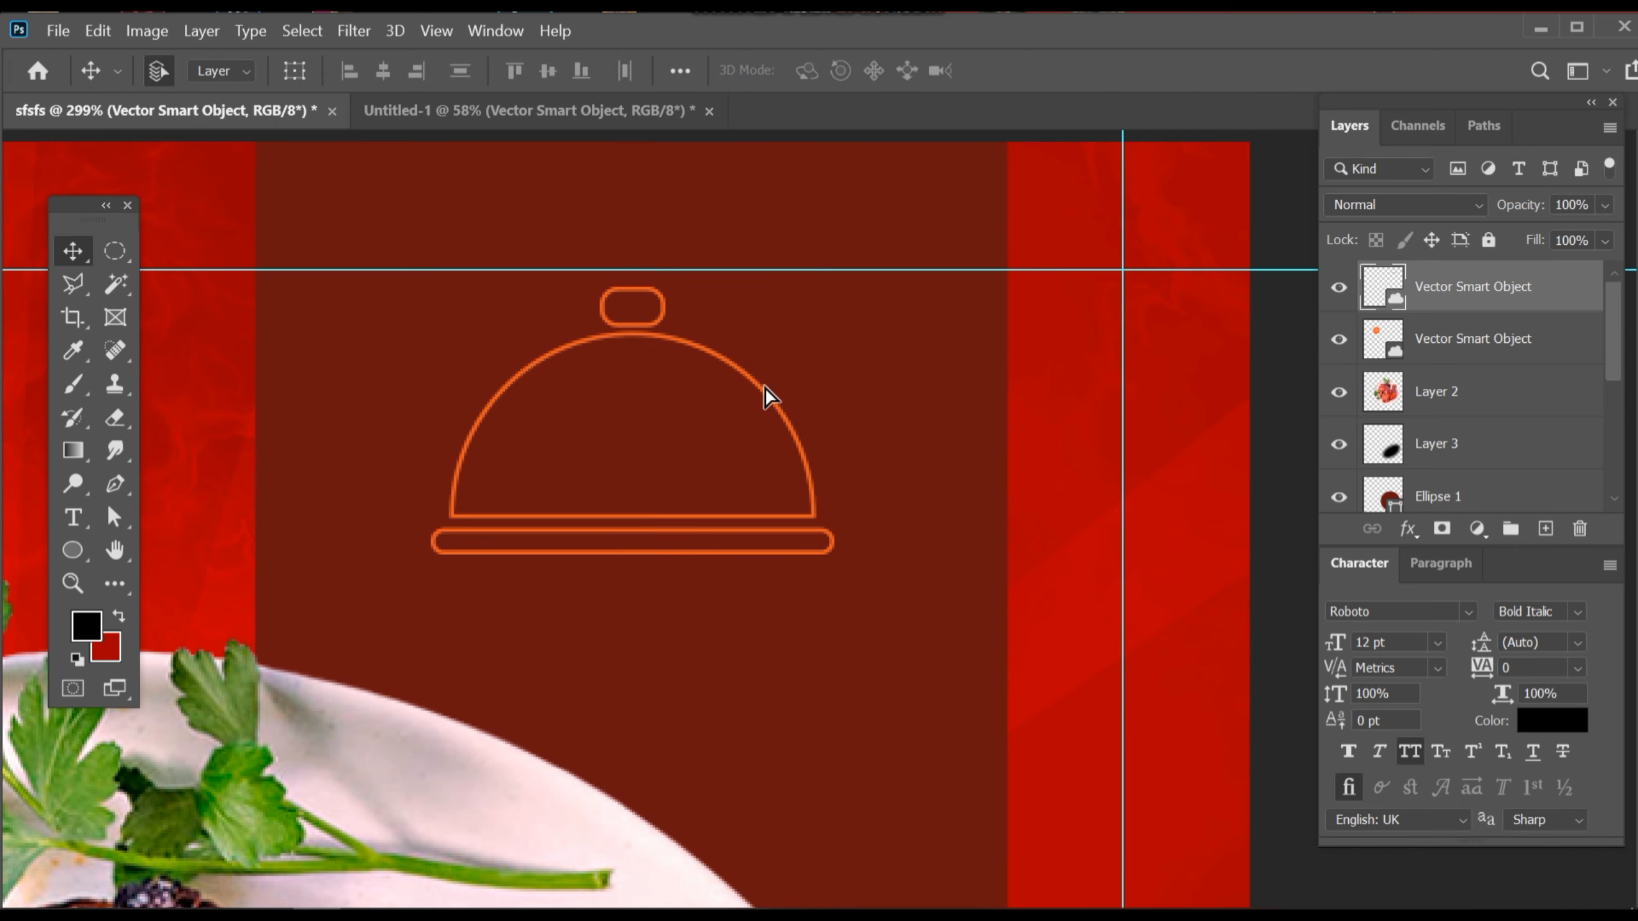
pyautogui.moveTo(765, 387); pyautogui.dragTo(762, 373)
# - Try to align the horizontal centers of all layers from the food-cover icon down to Rectangle 1
pyautogui.scroll(-2, 1497, 404)
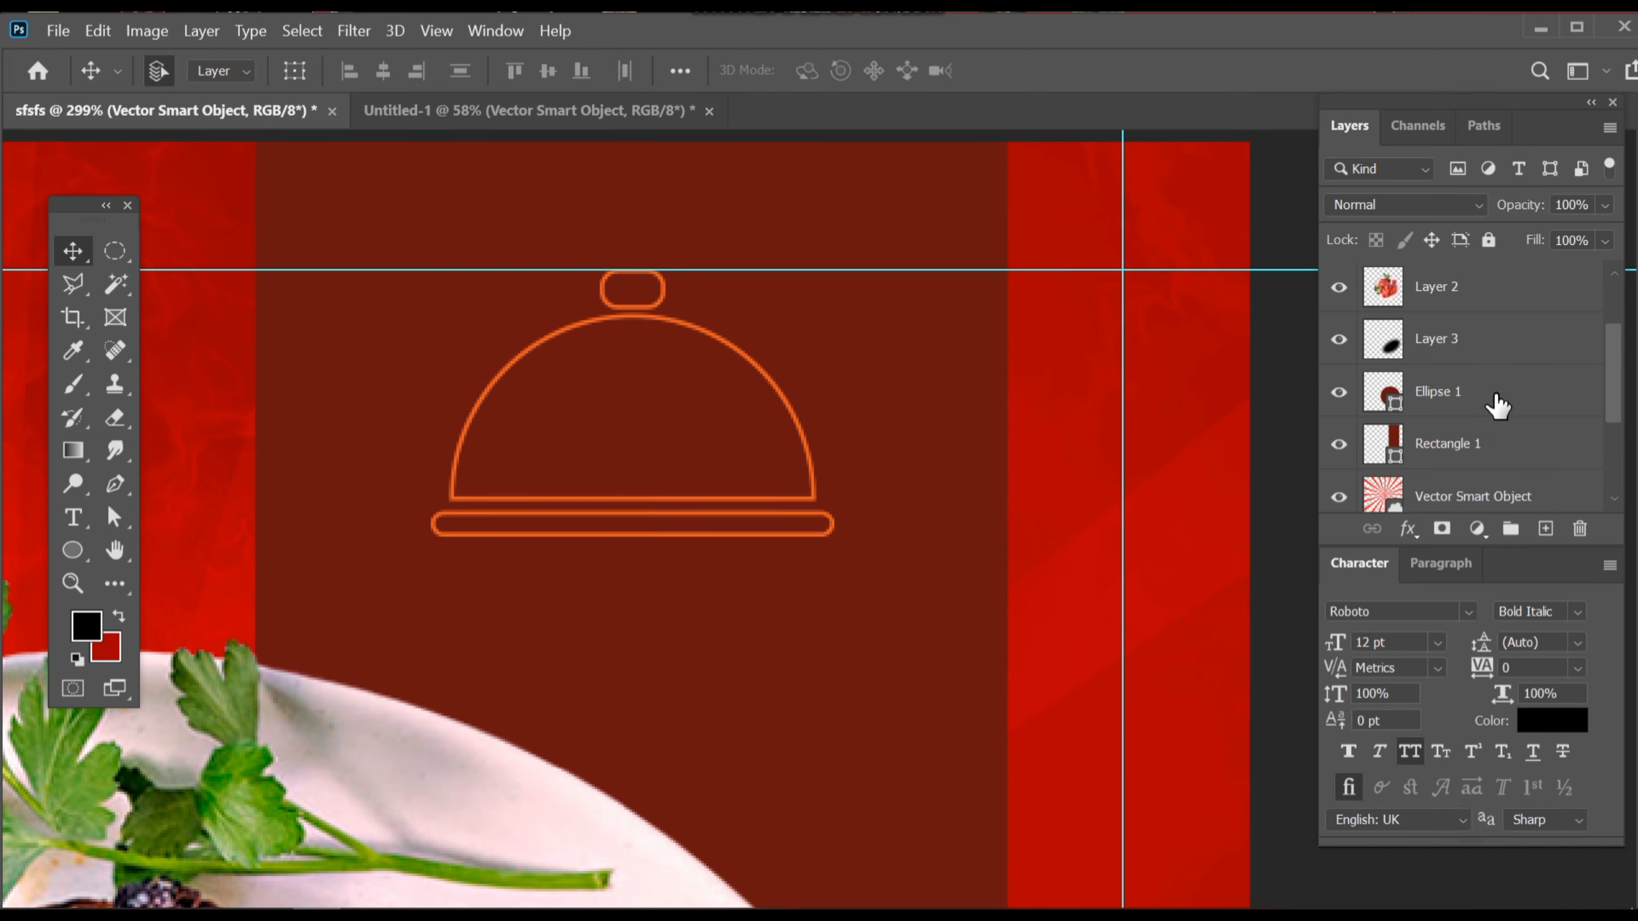
pyautogui.keyDown('shift'); pyautogui.click(1497, 446); pyautogui.keyUp('shift')
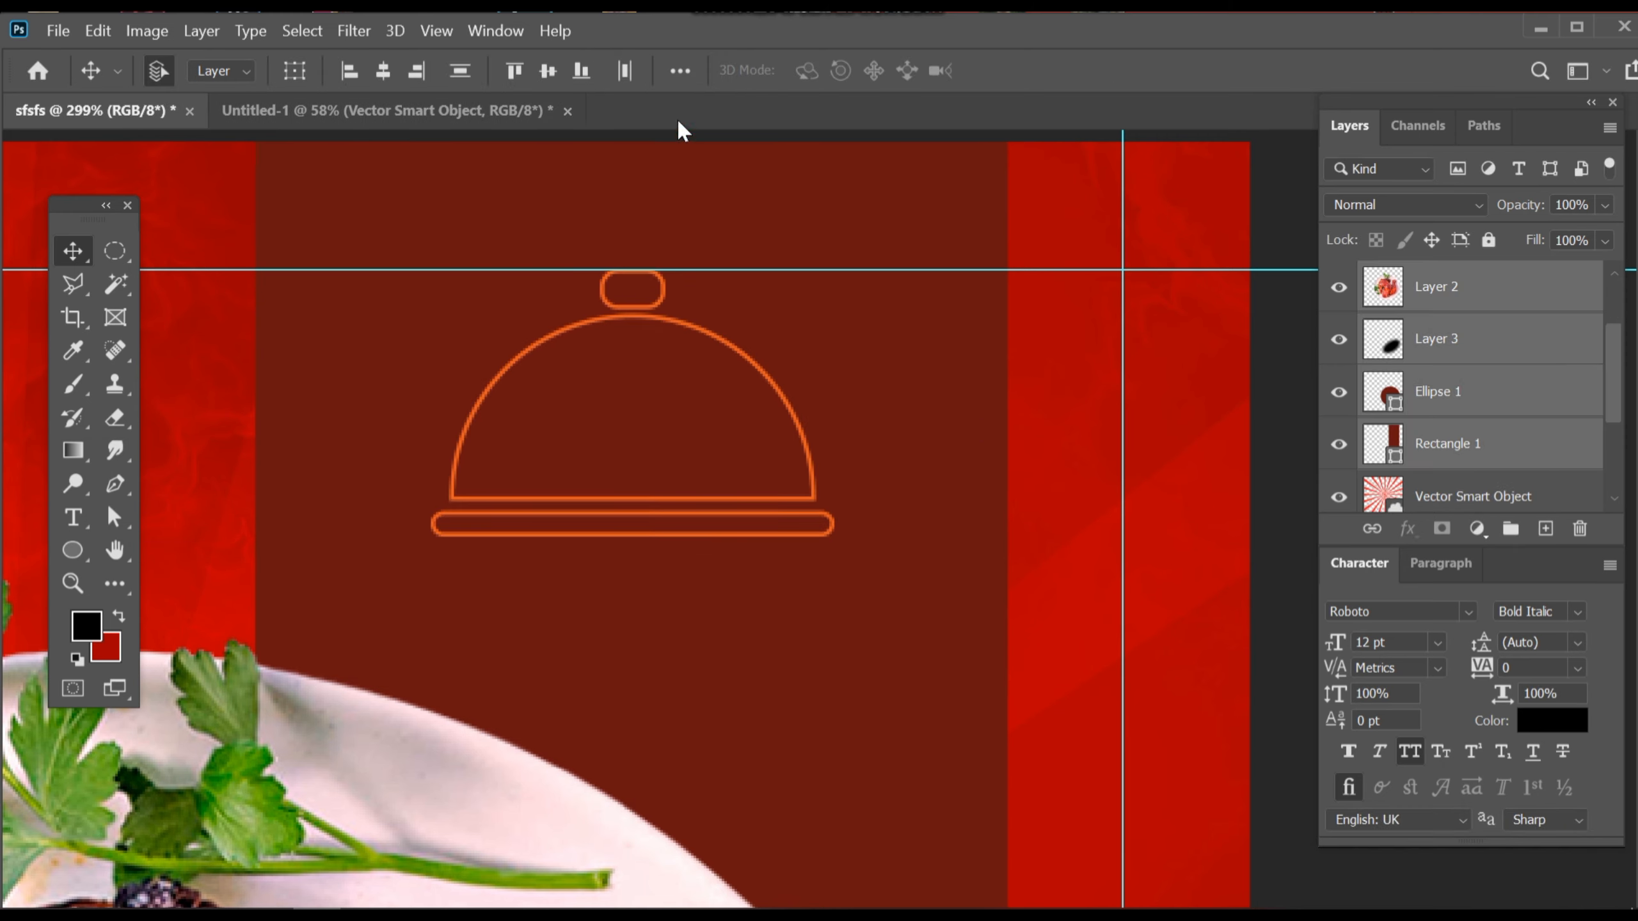
pyautogui.click(392, 65)
pyautogui.moveTo(632, 538); pyautogui.dragTo(806, 552)
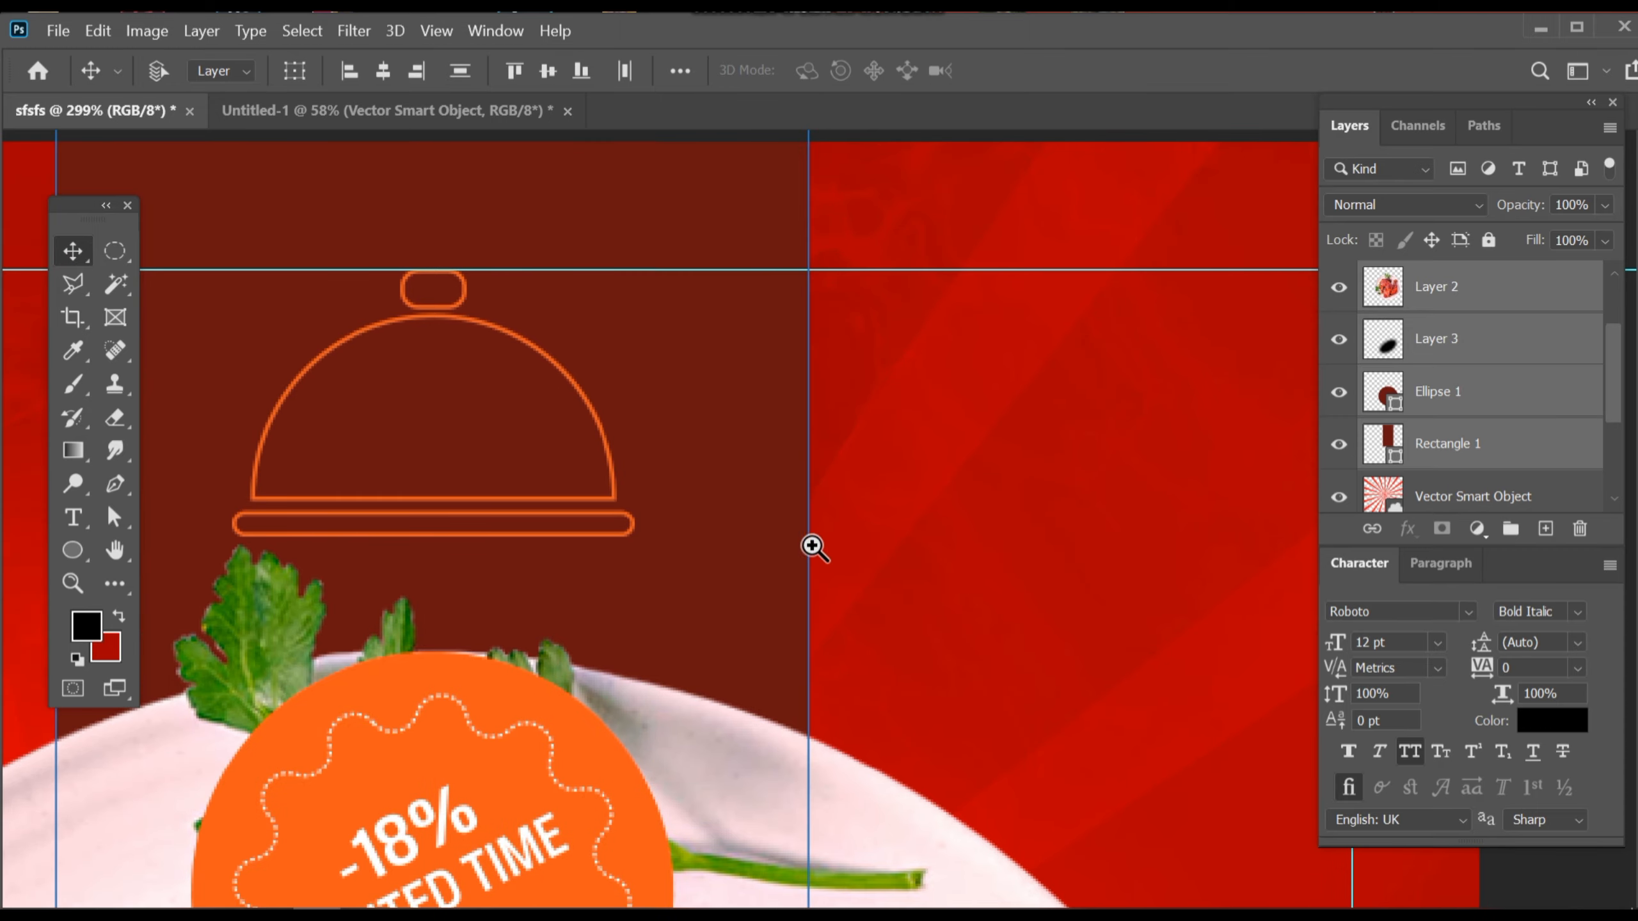
pyautogui.scroll(-5, 812, 548)
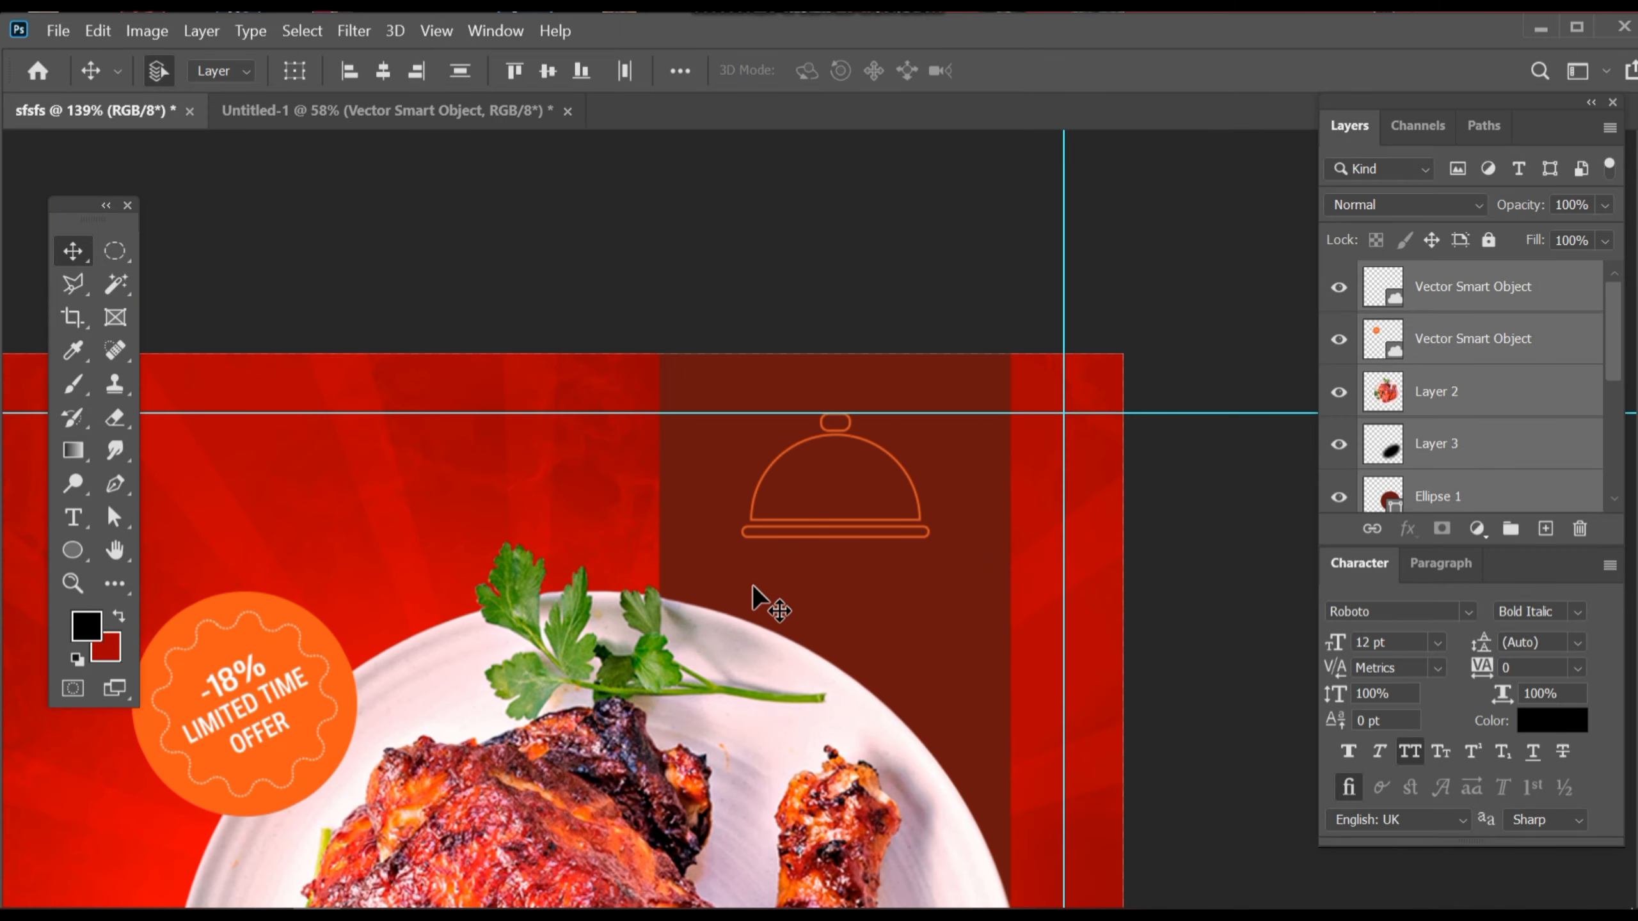
# - Center the food-cover icon horizontally on the dark red rectangle of Rectangle 1
pyautogui.click(1479, 288)
pyautogui.hotkey('ctrl', 't')
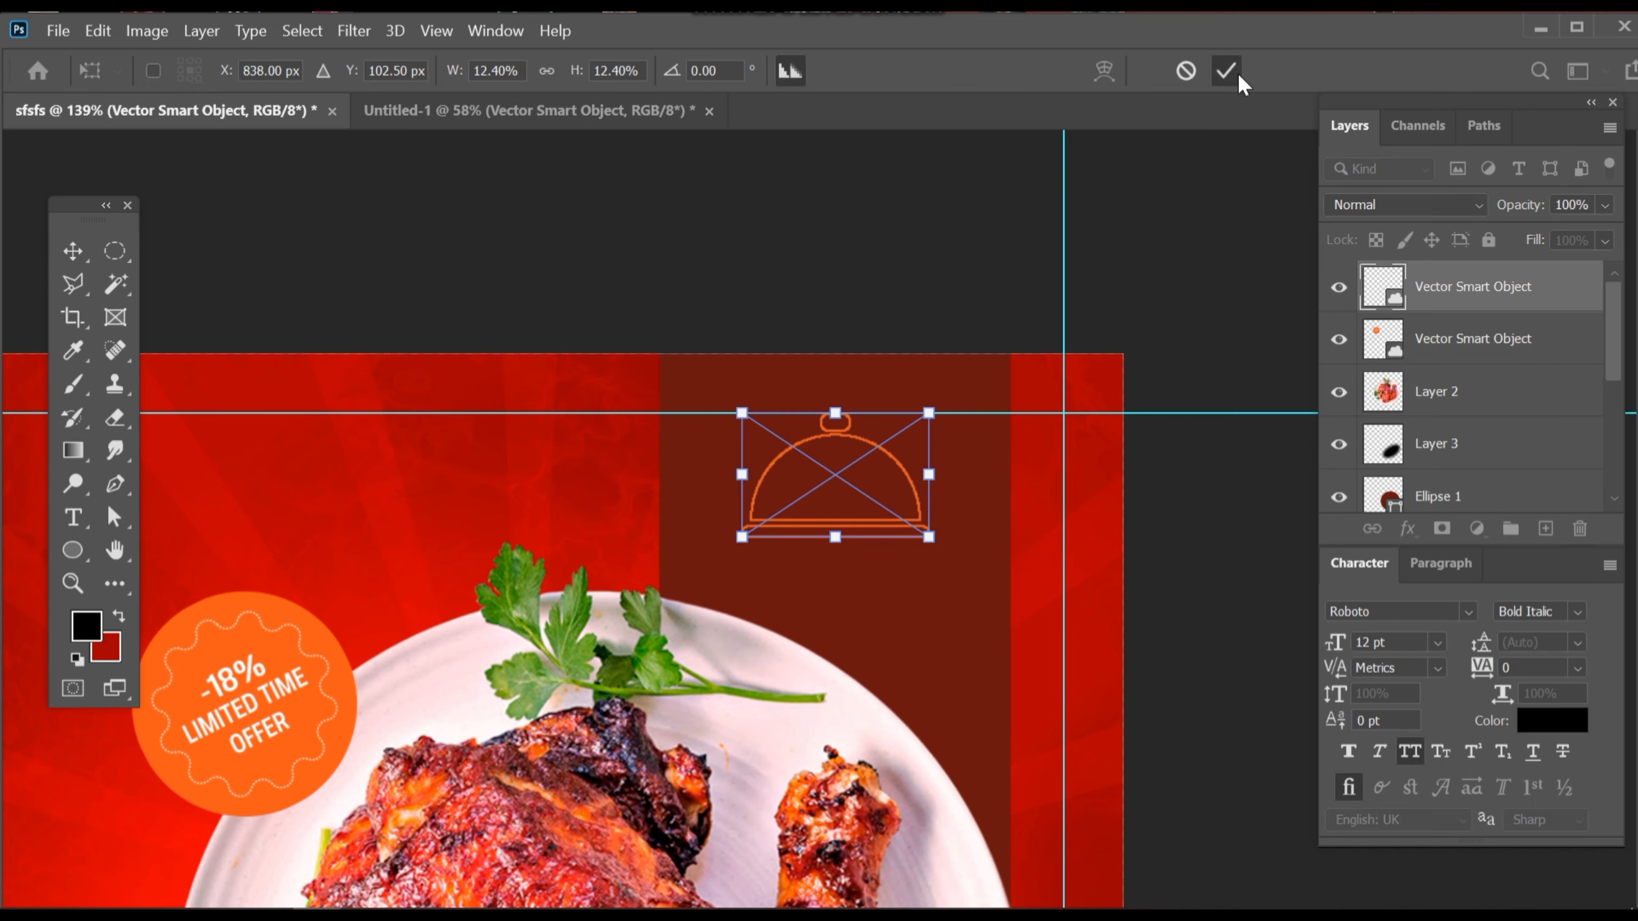
pyautogui.click(1226, 70)
pyautogui.scroll(3, 998, 560)
pyautogui.scroll(-4, 1481, 413)
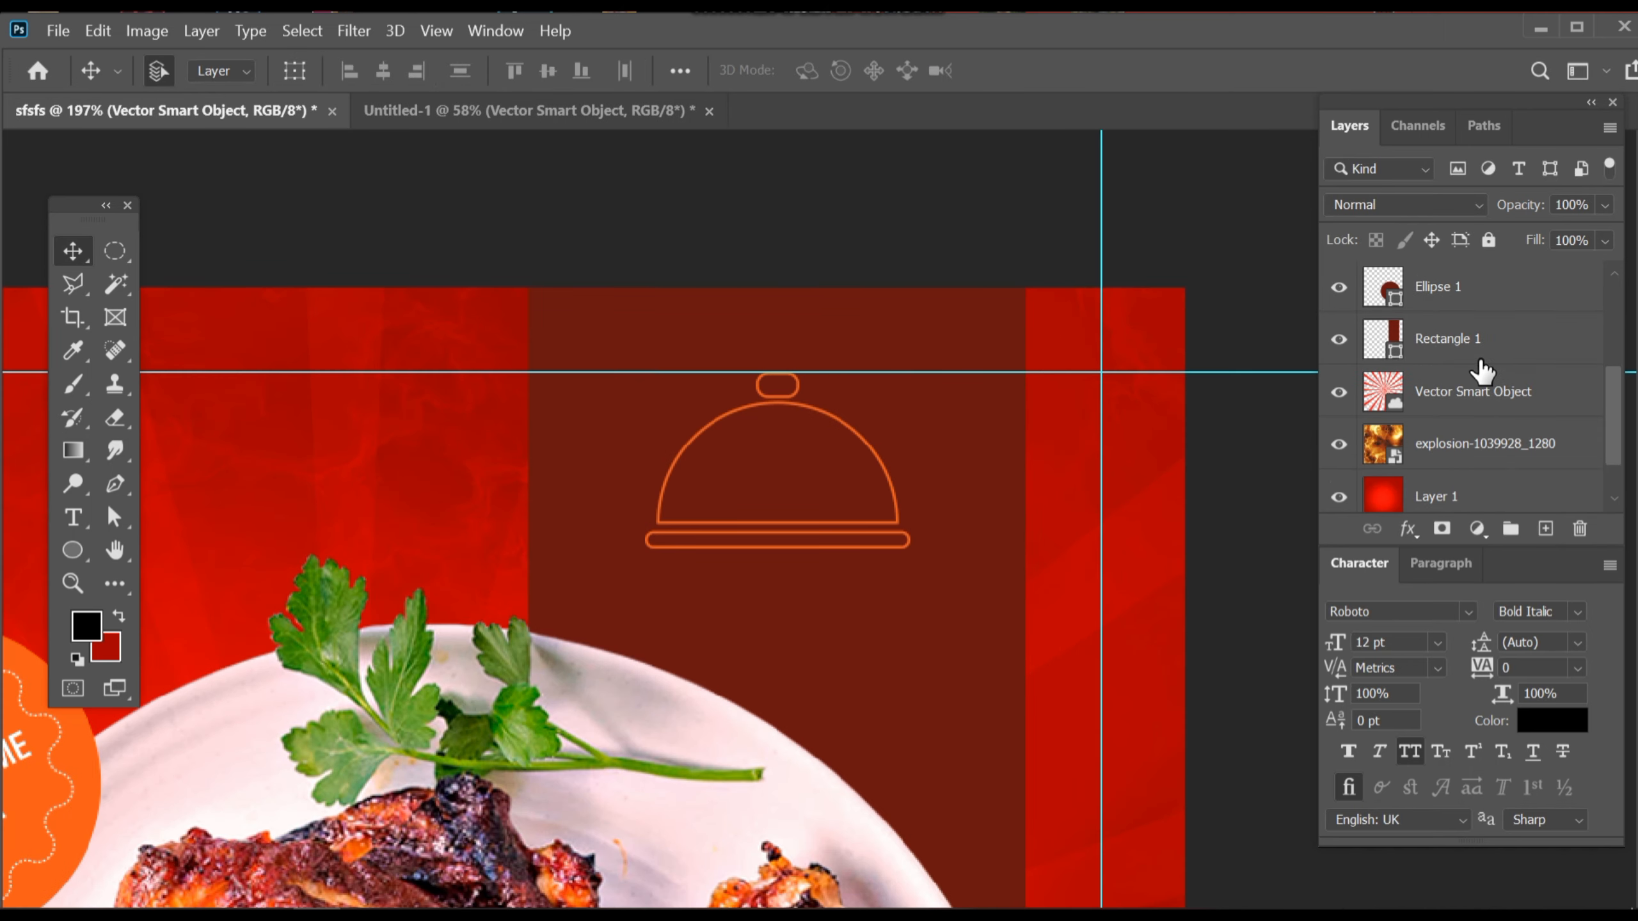
pyautogui.click(1448, 339)
pyautogui.scroll(2, 848, 611)
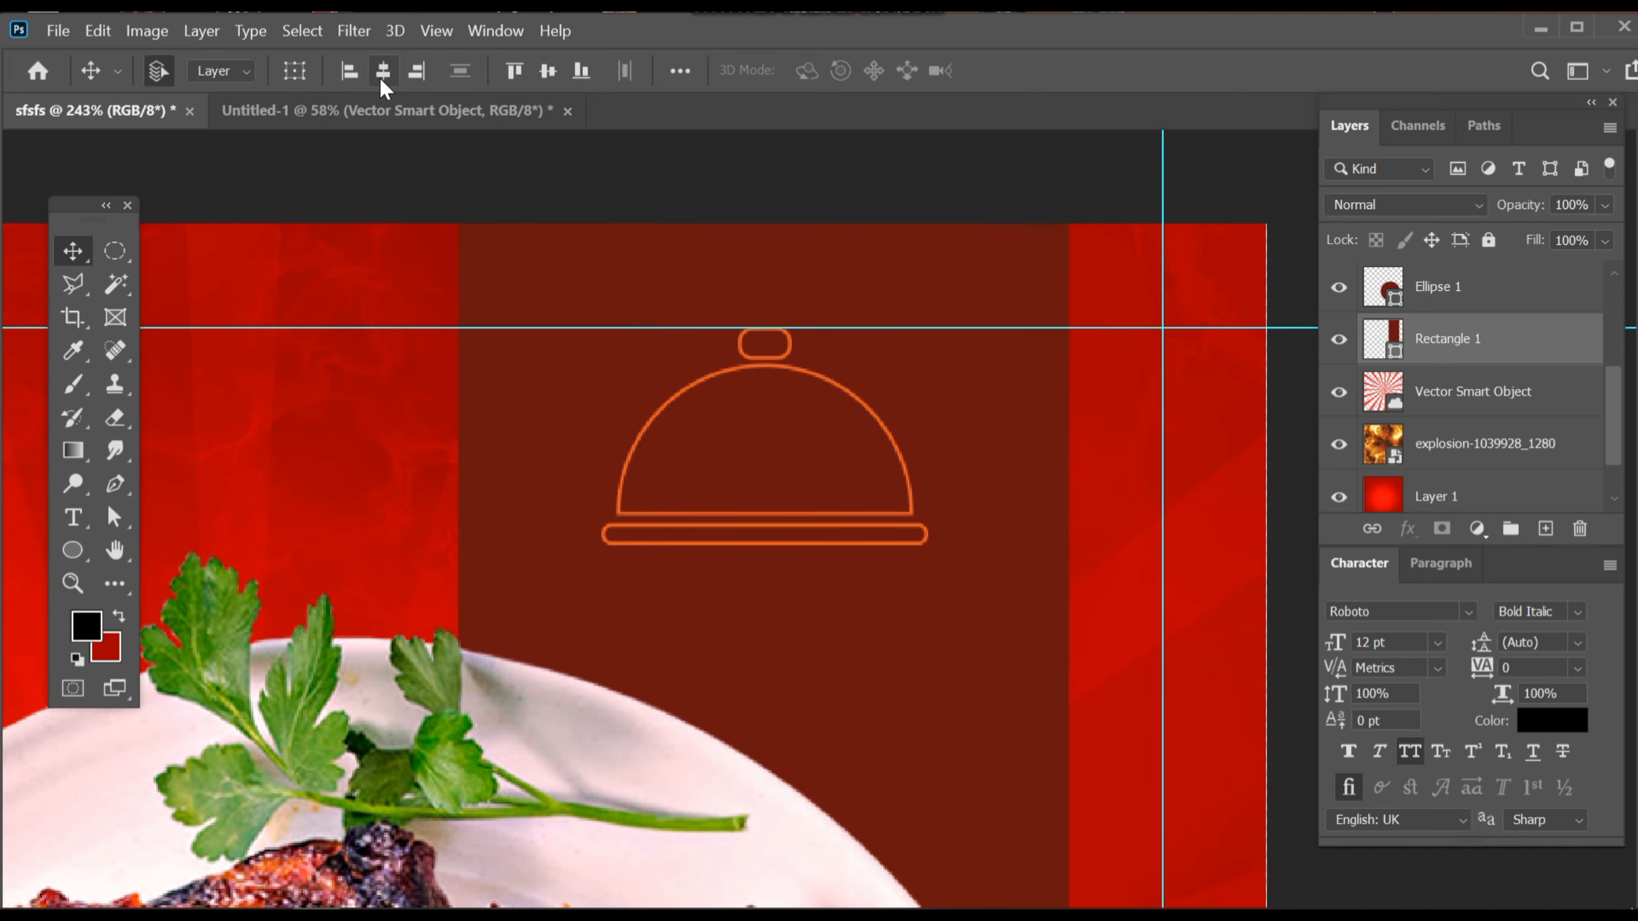
pyautogui.scroll(1, 804, 556)
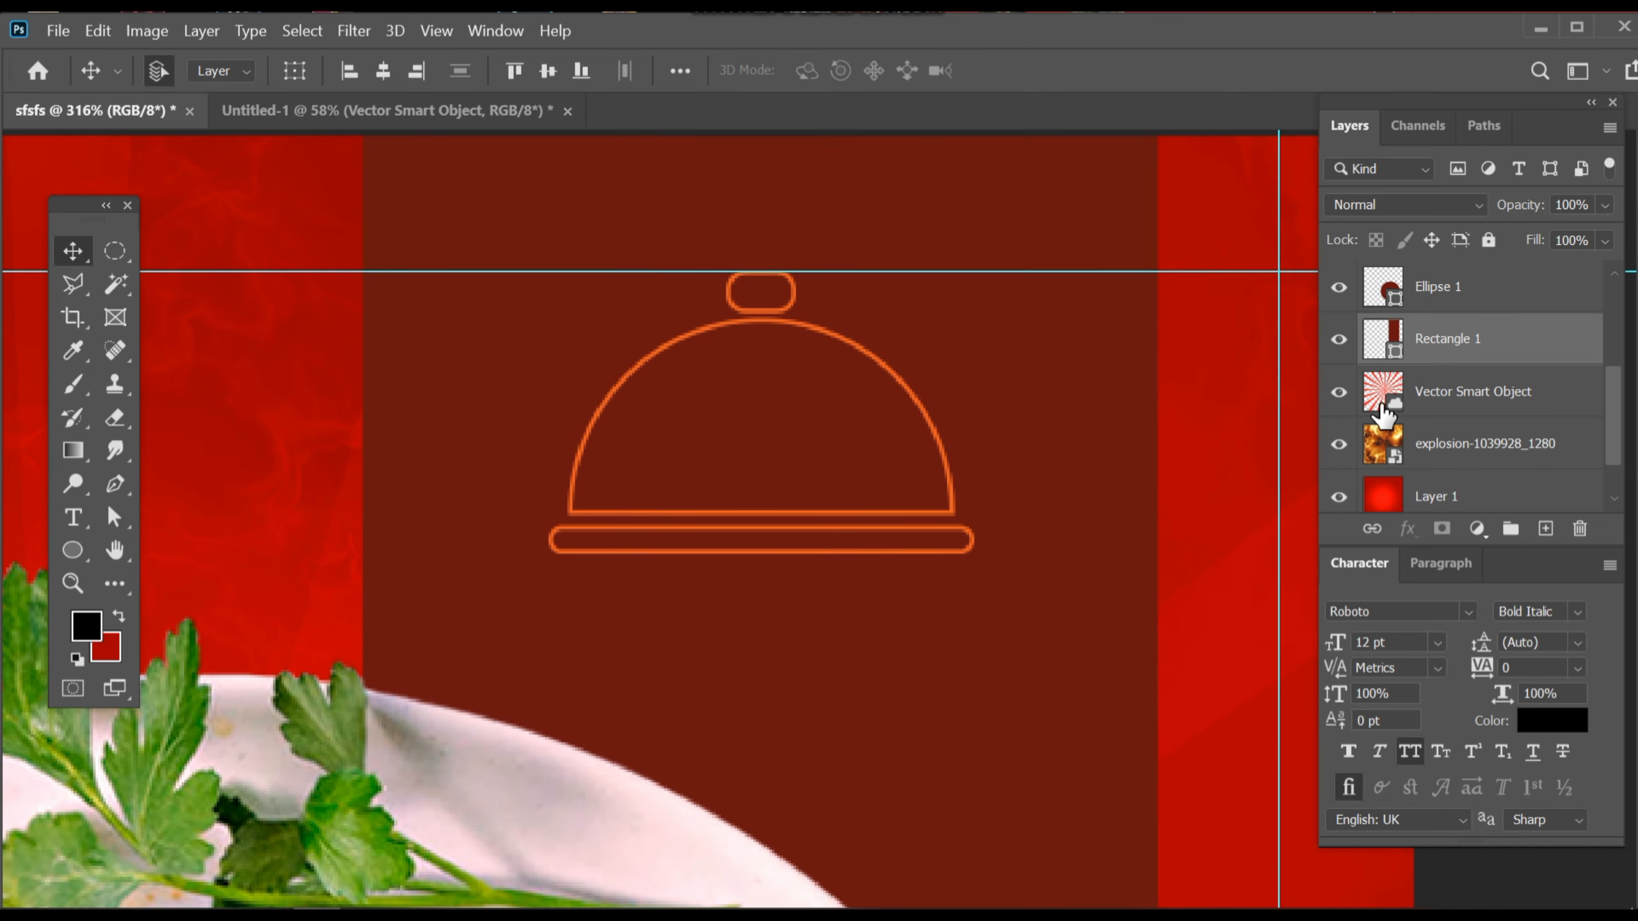
pyautogui.keyDown('ctrl'); pyautogui.click(1440, 343); pyautogui.keyUp('ctrl')
pyautogui.moveTo(866, 541); pyautogui.dragTo(818, 504)
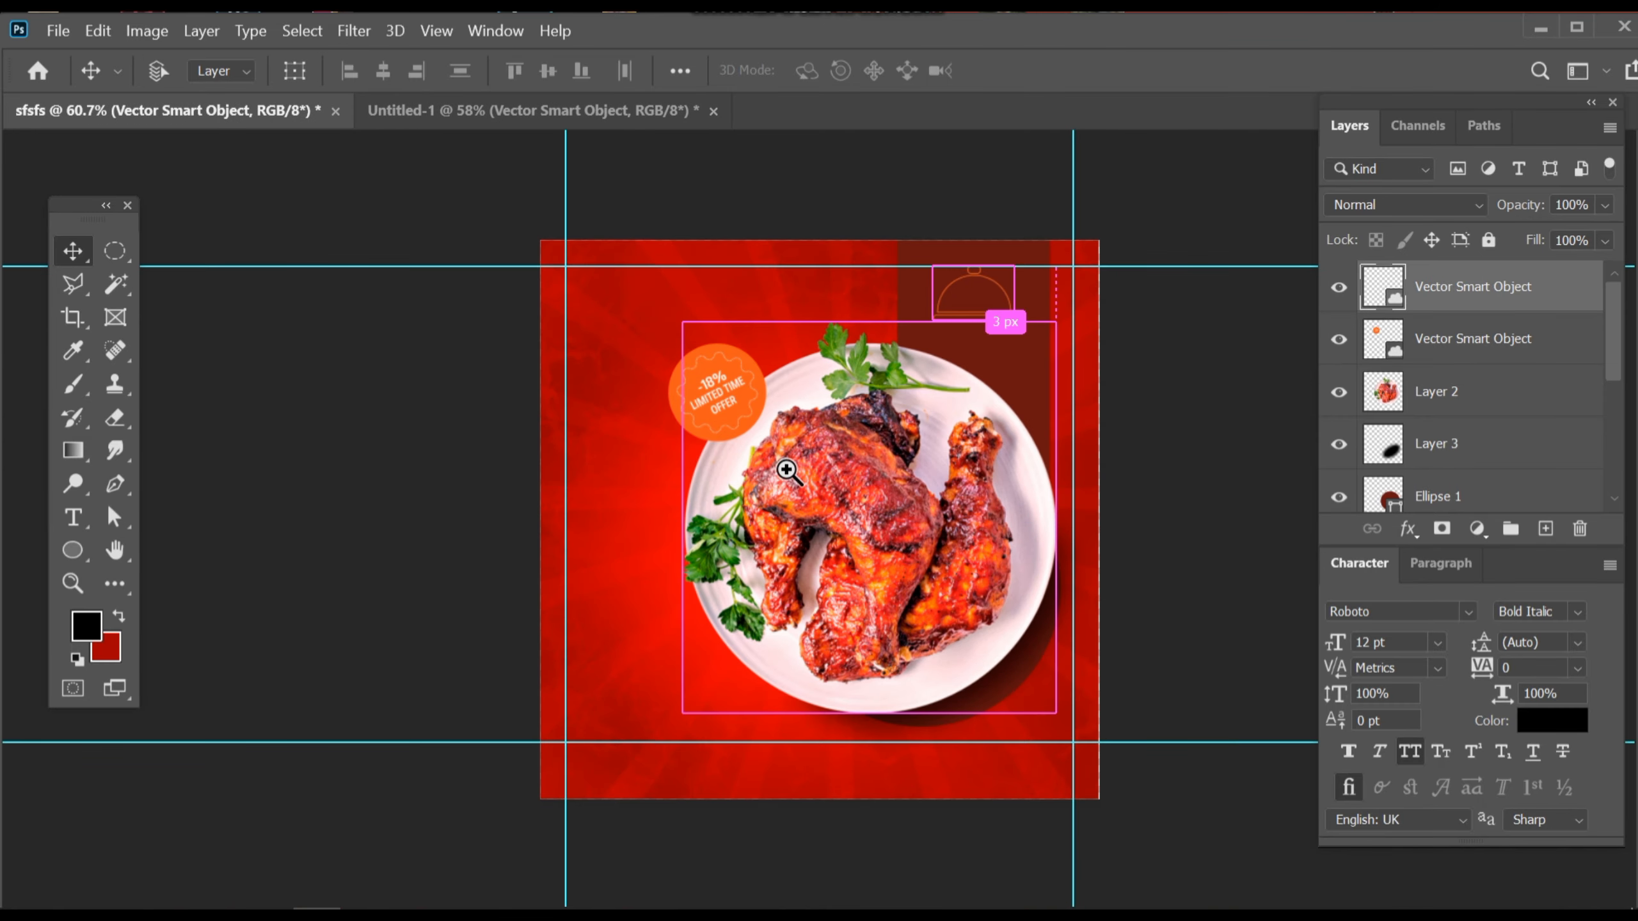
# - Add black 12 pt Roboto Bold Italic text "SPECIAL TIKKA" above the badge, with TIKKA indented on a second line
pyautogui.scroll(1, 818, 500)
pyautogui.scroll(1, 747, 488)
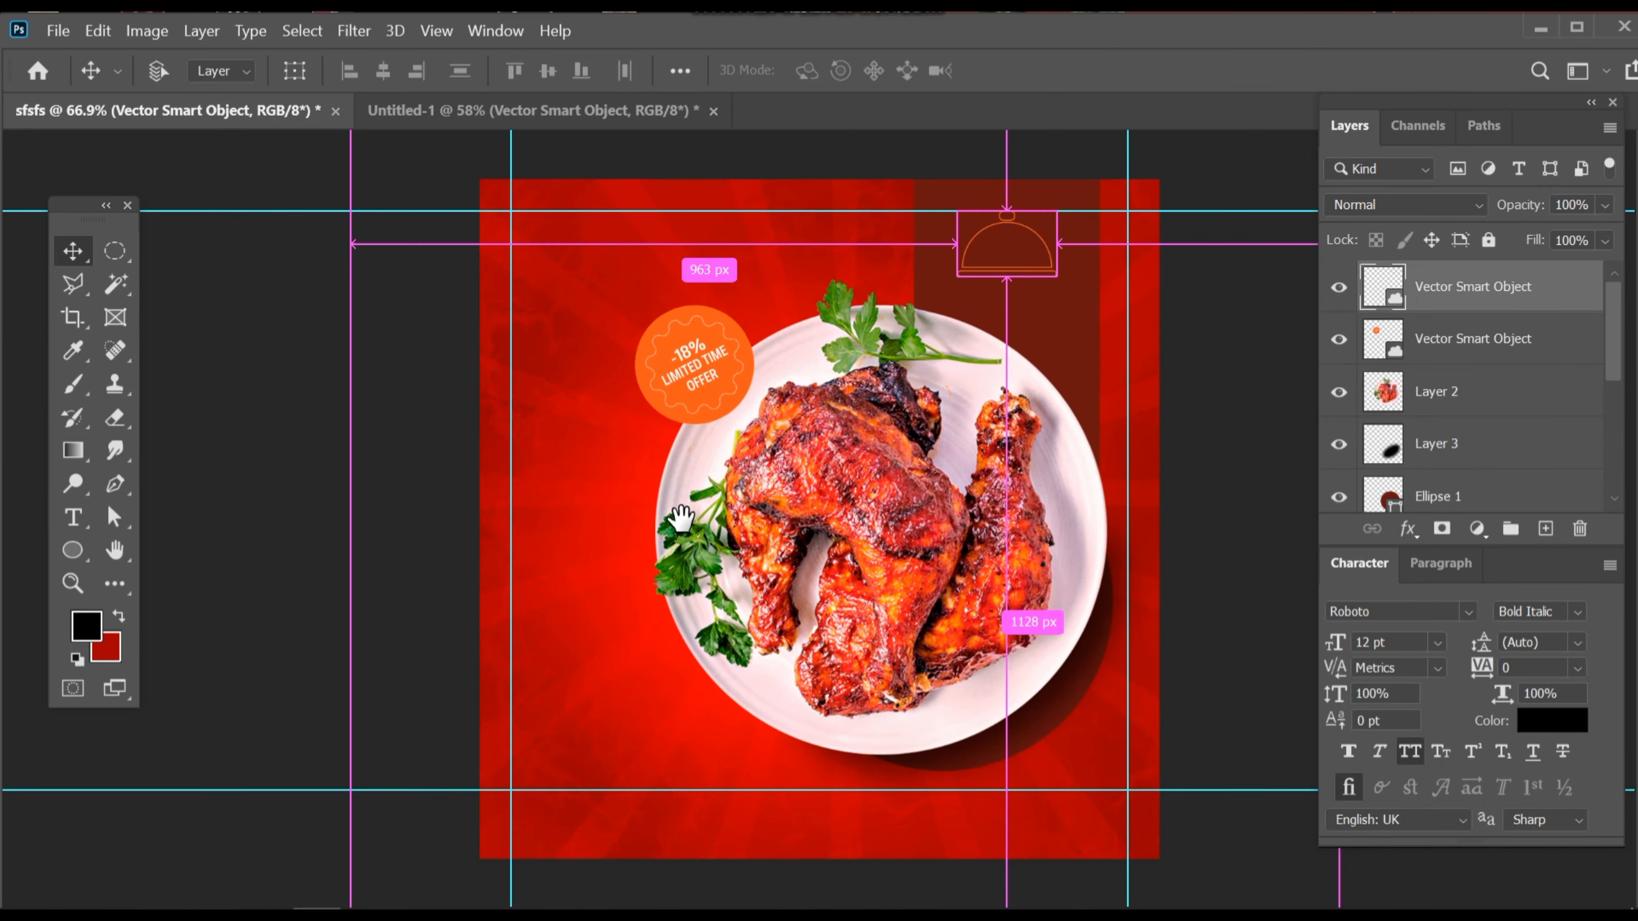
pyautogui.click(75, 519)
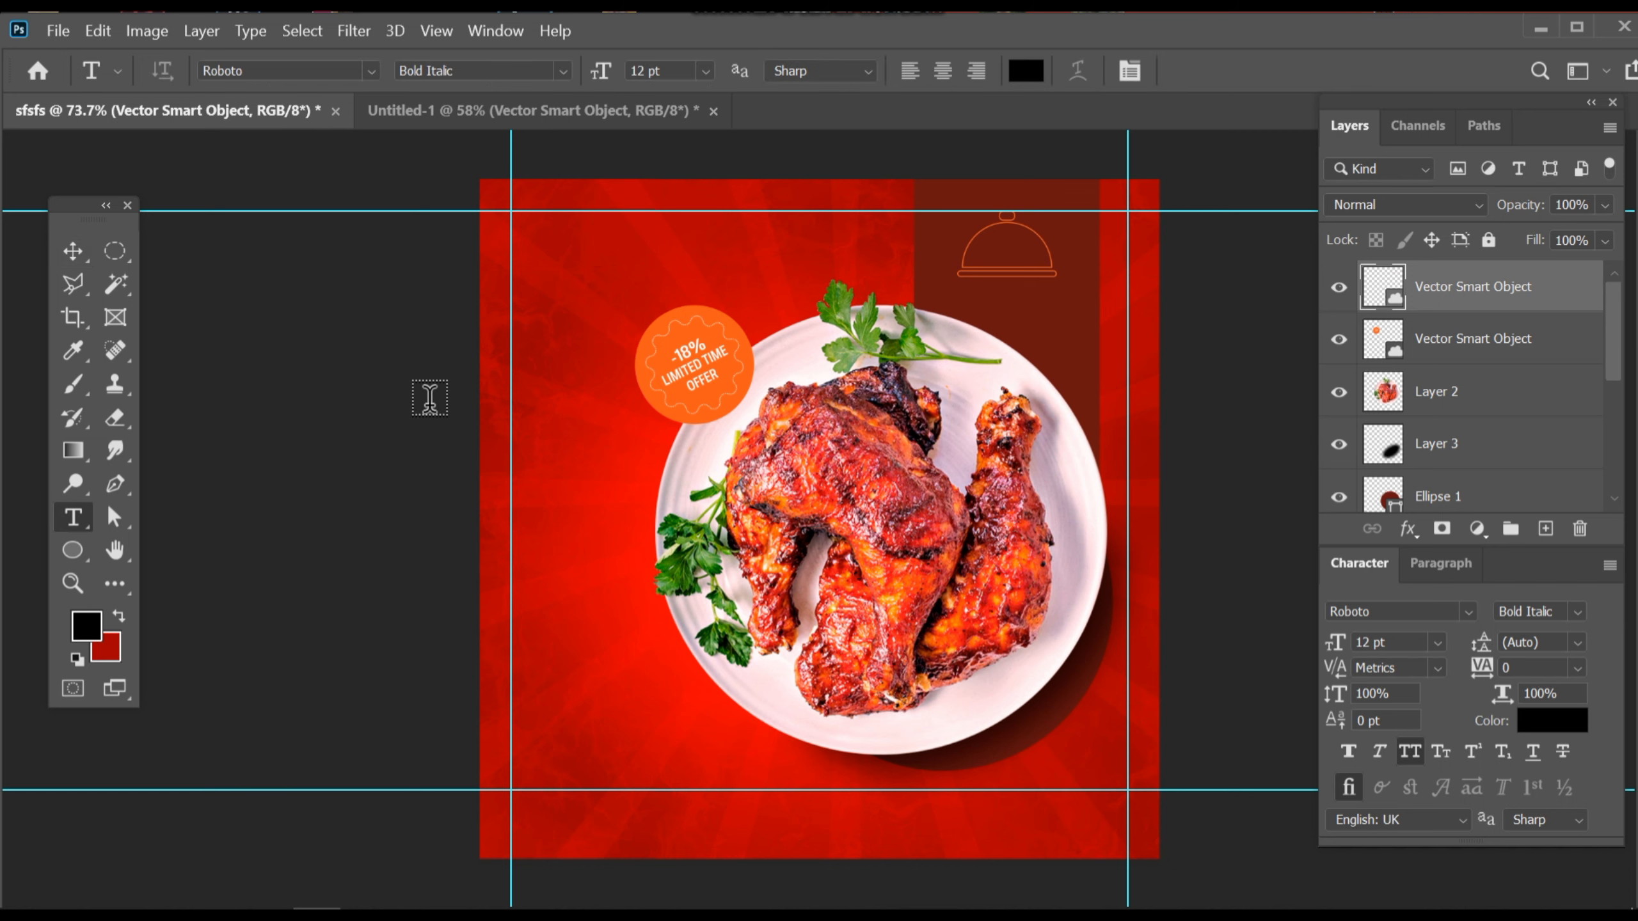
pyautogui.click(566, 263)
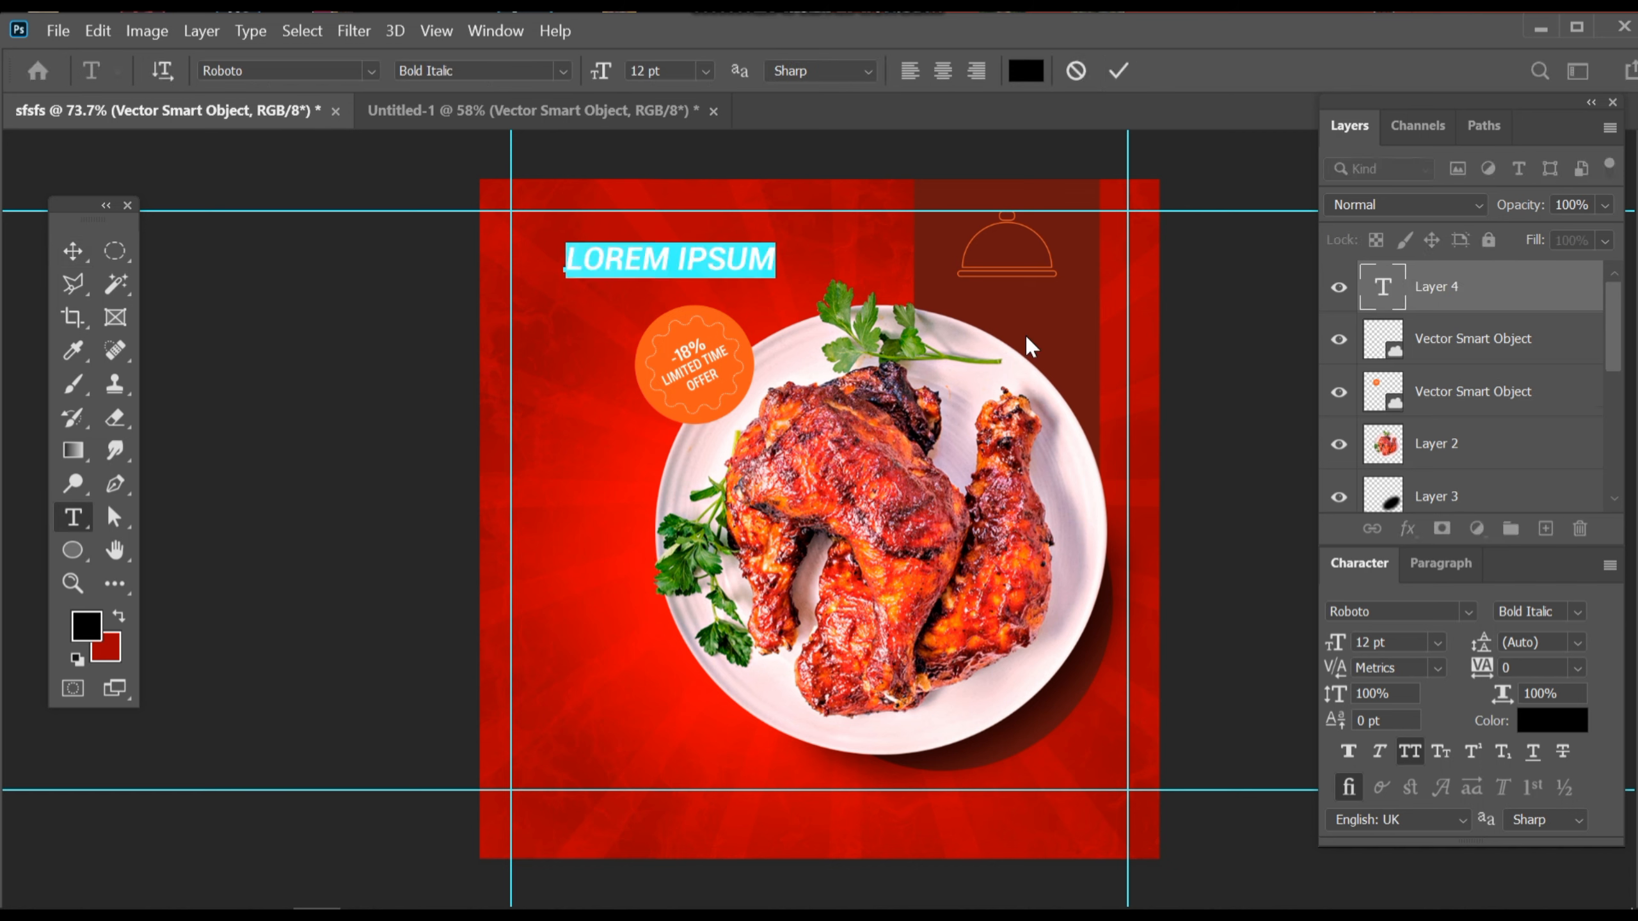
pyautogui.write('SPECIAL')
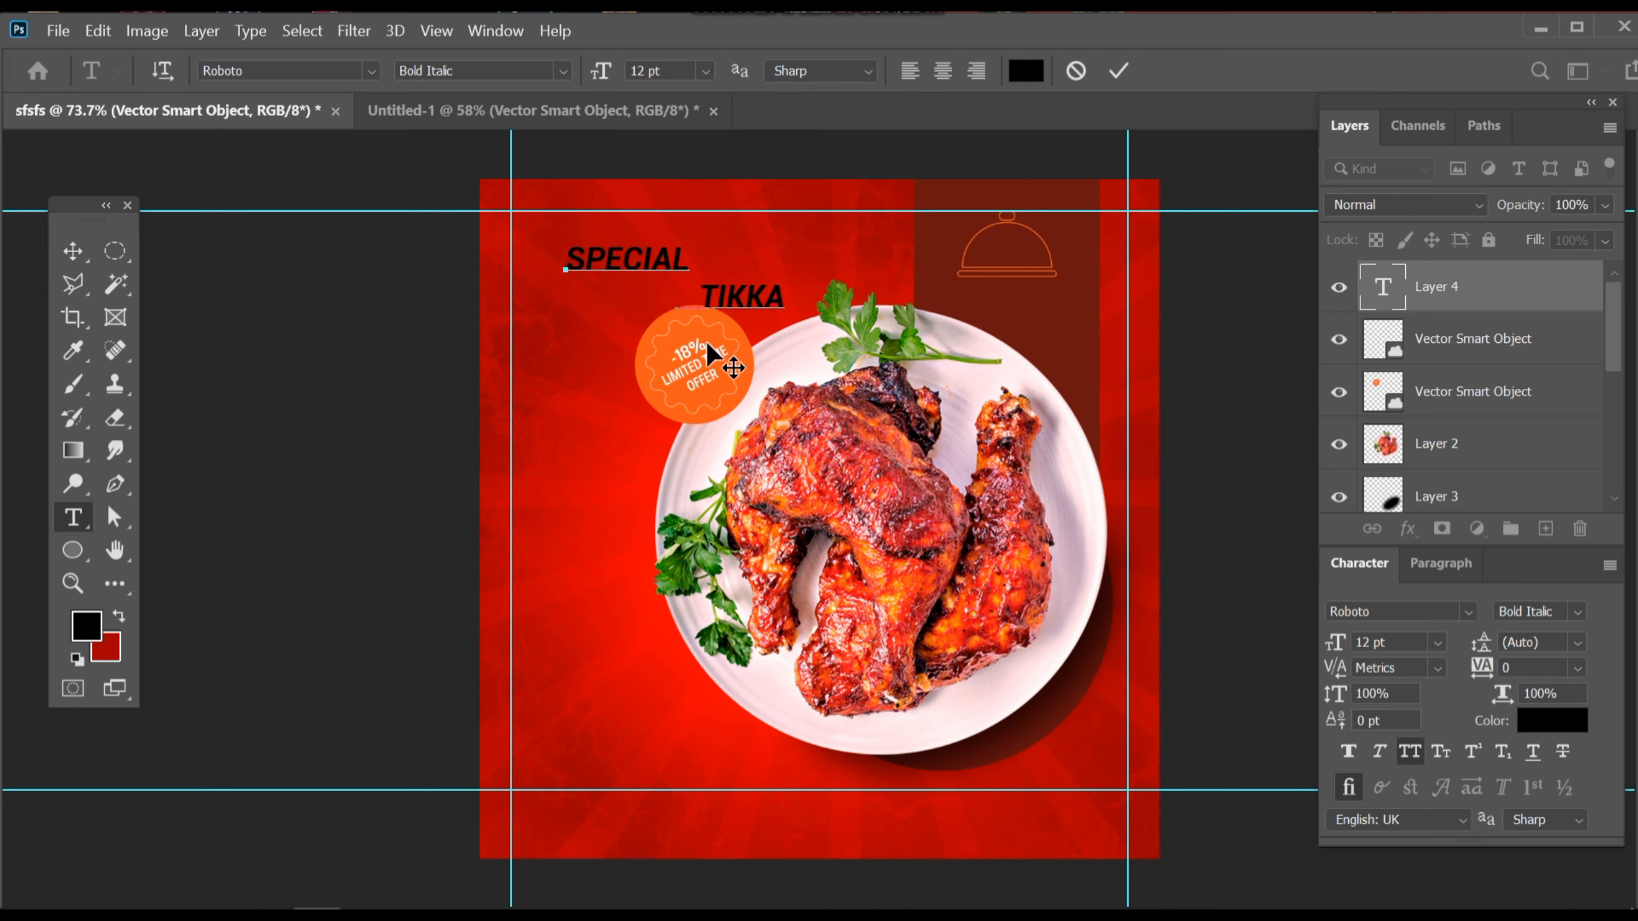
pyautogui.press('Delete')
pyautogui.moveTo(775, 290); pyautogui.dragTo(567, 244)
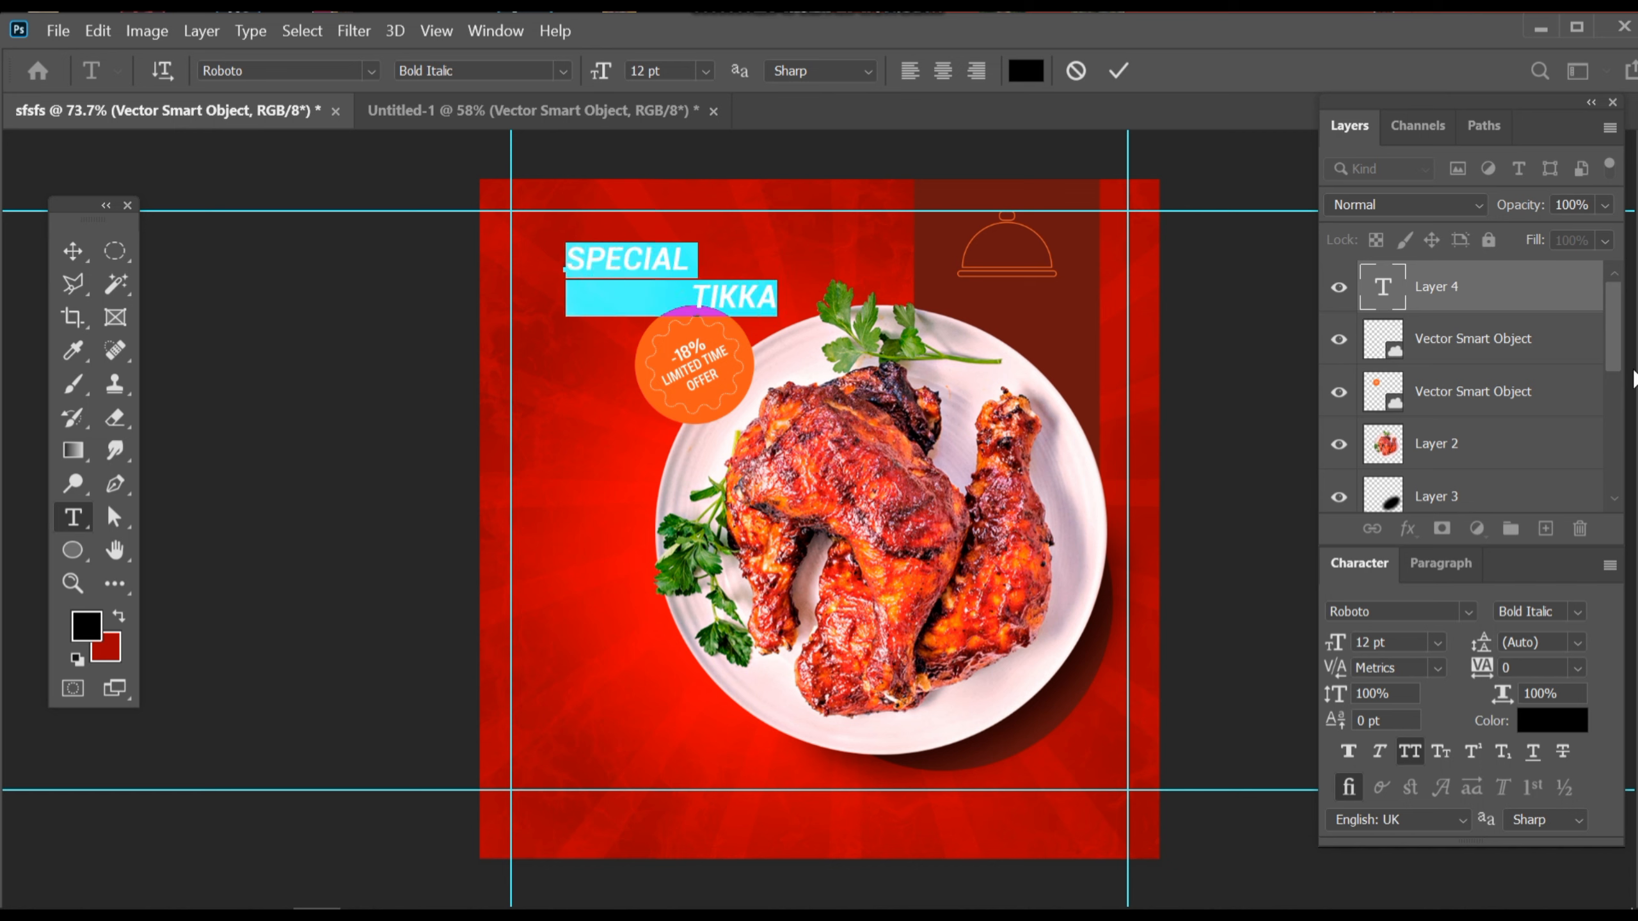
pyautogui.click(1575, 611)
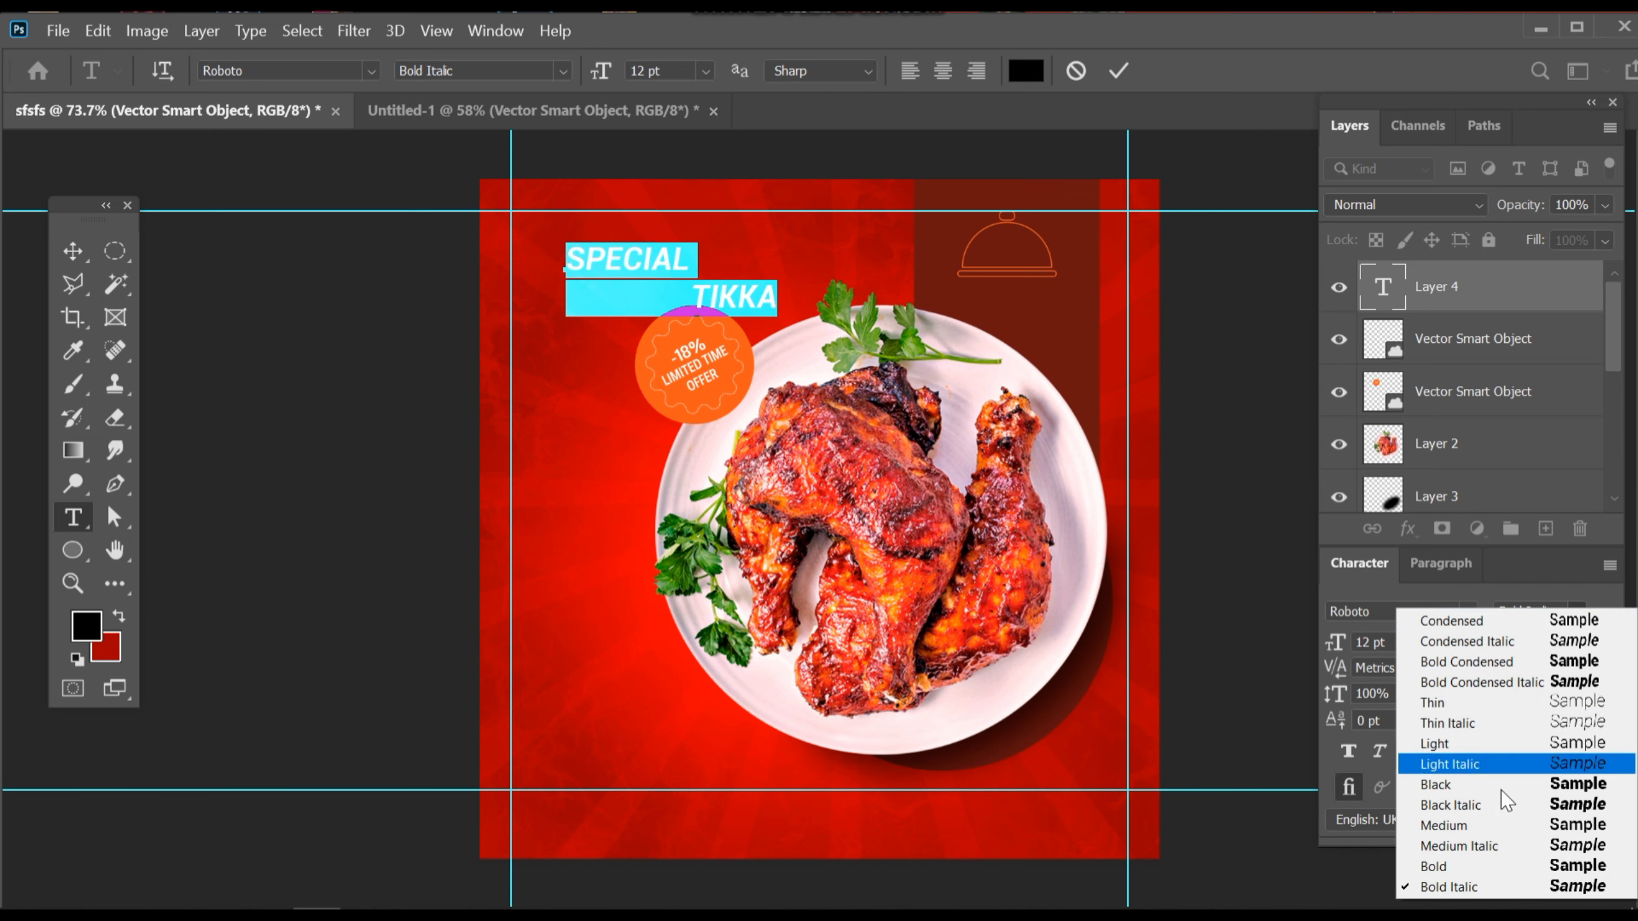
pyautogui.click(1495, 885)
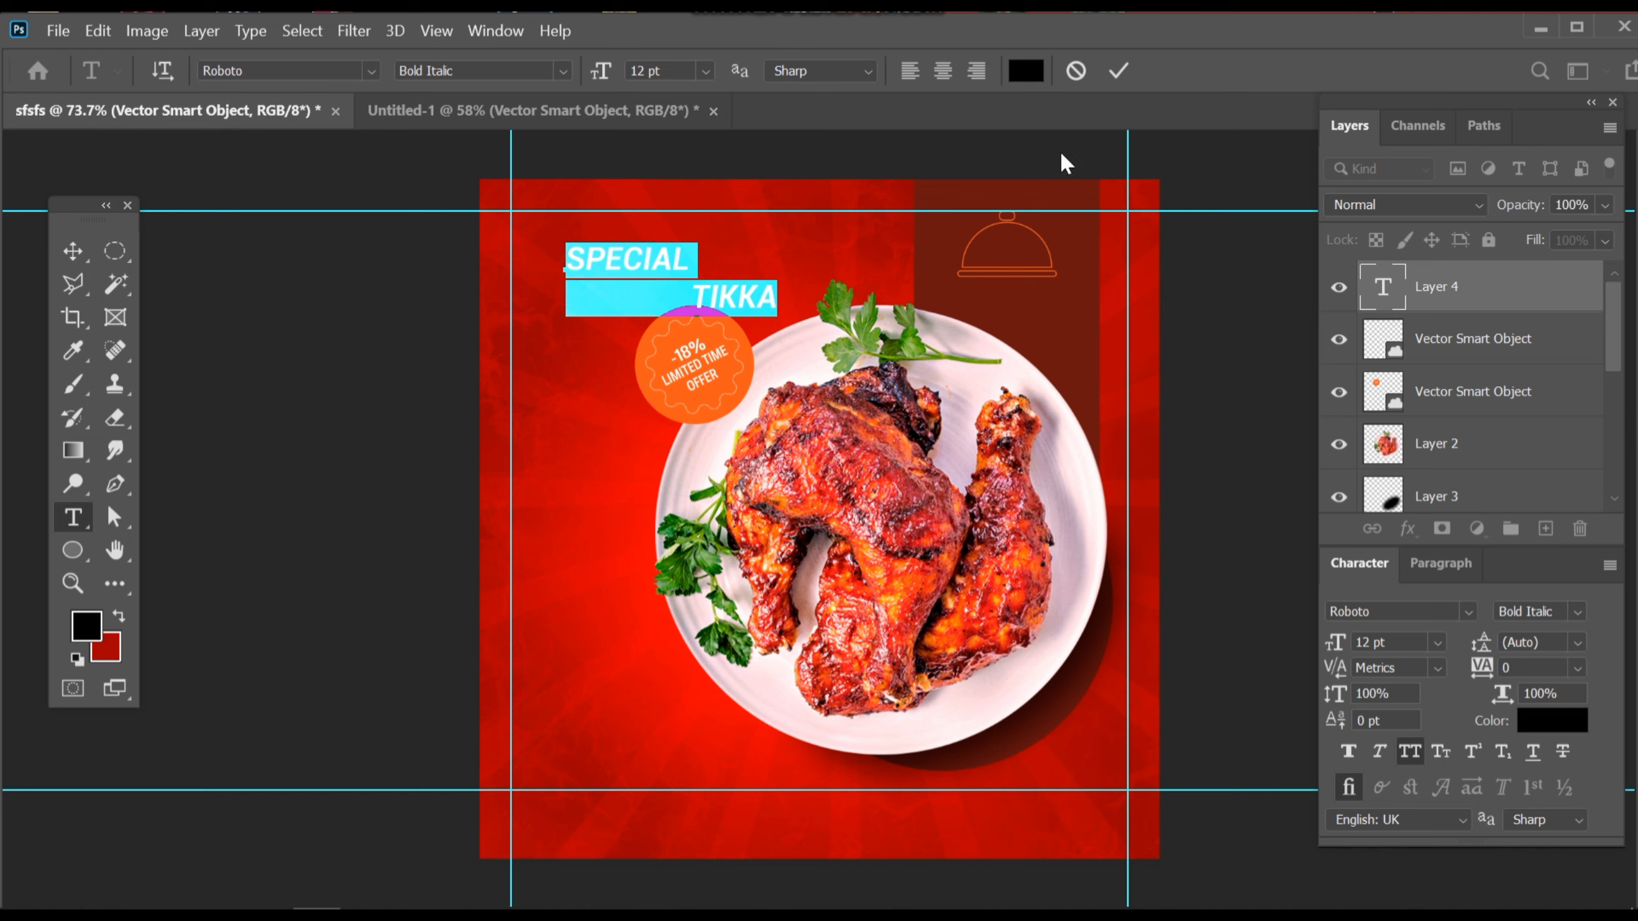
pyautogui.click(1120, 72)
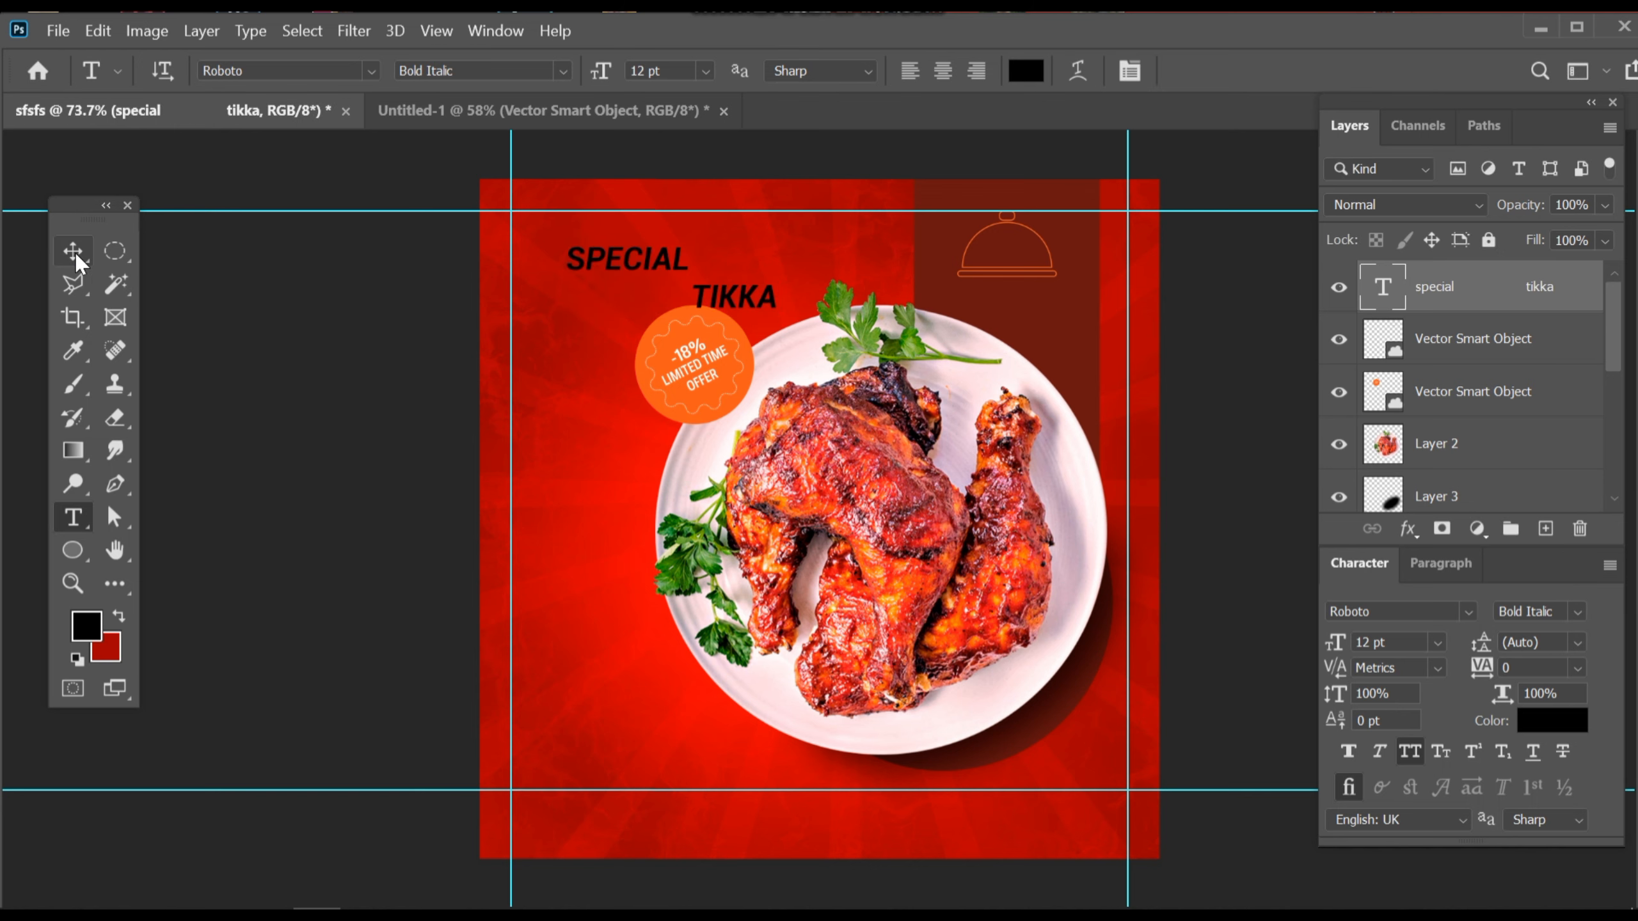
# - Reduce the indent before TIKKA in the heading by one space
pyautogui.click(683, 259)
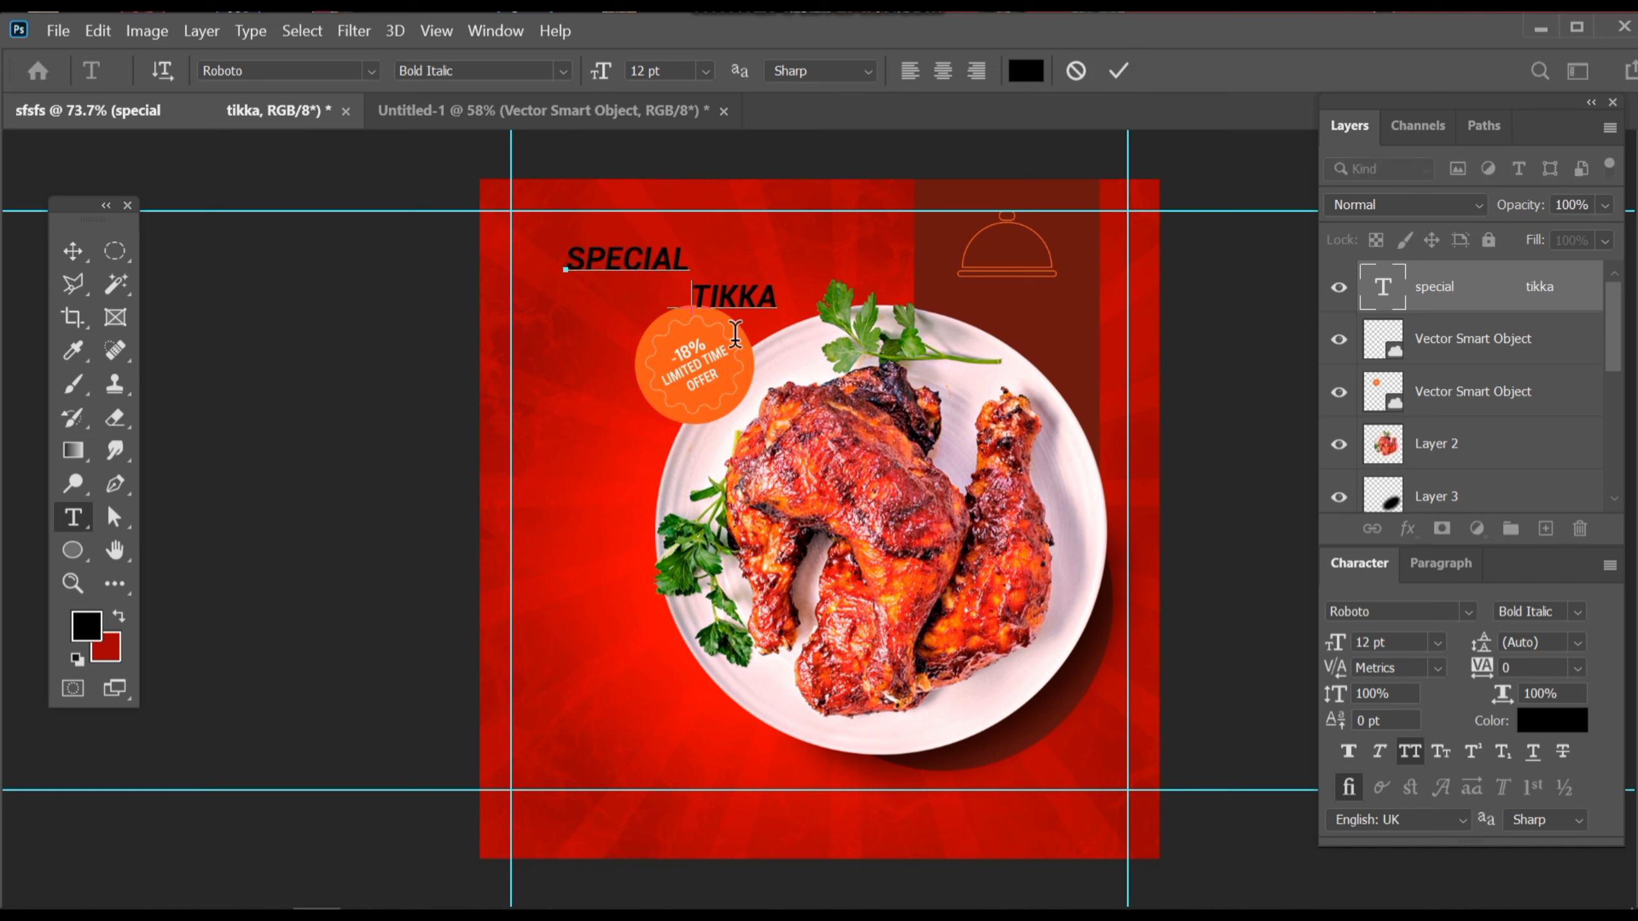
pyautogui.press('BackSpace')
# - Fill the SPECIAL TIKKA heading with a dull orange sampled from the food-cover icon
pyautogui.moveTo(687, 259); pyautogui.dragTo(500, 252)
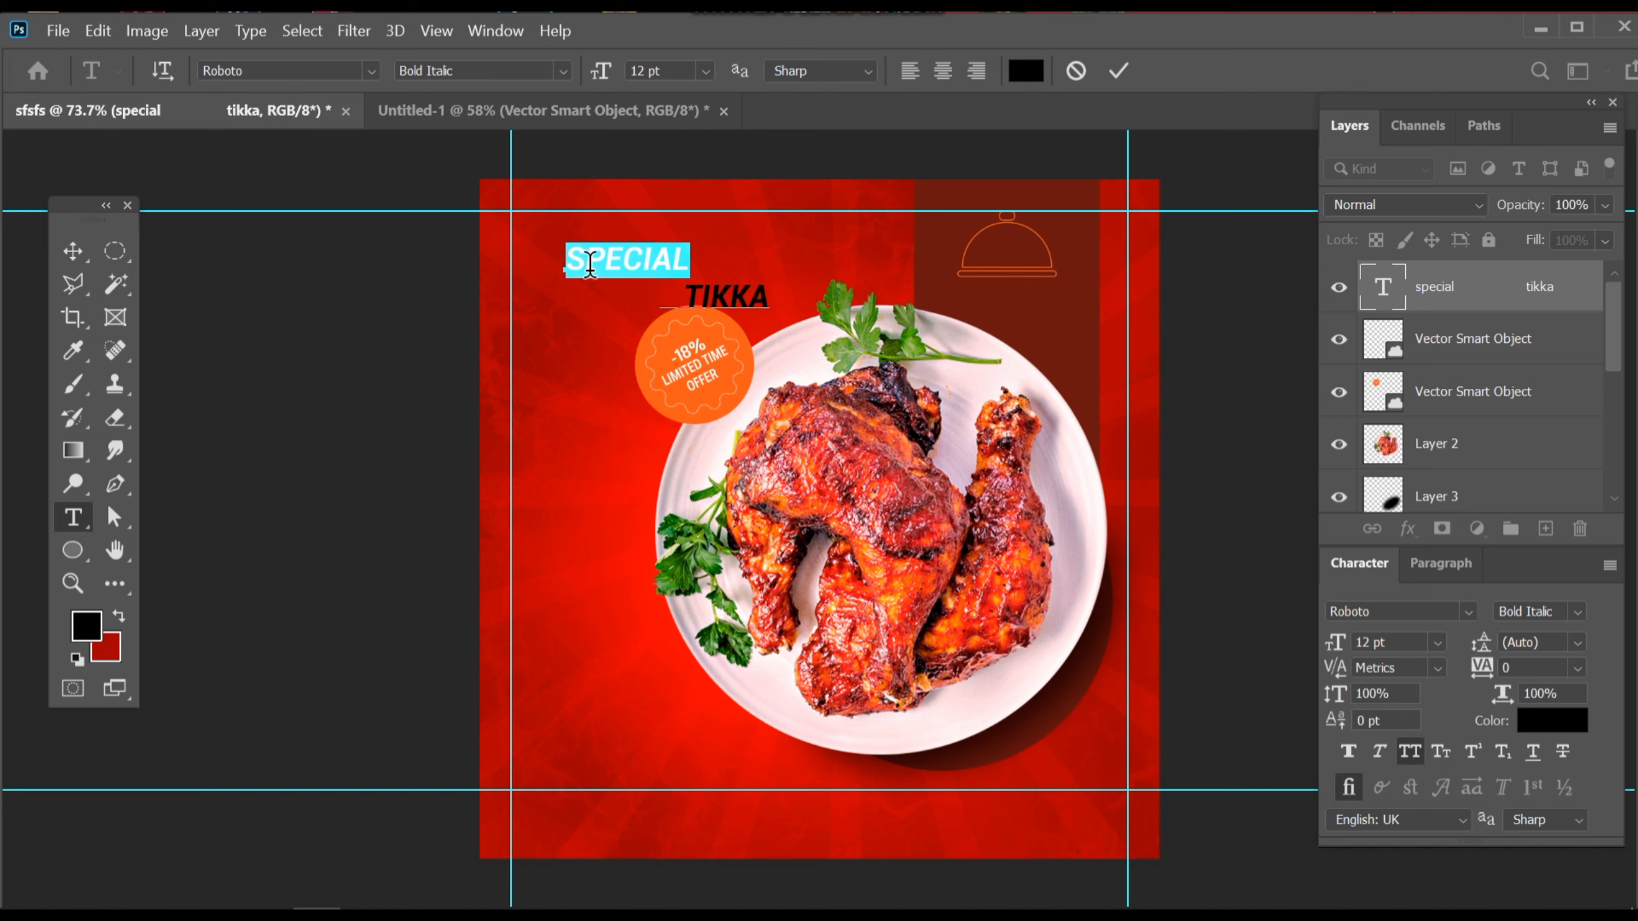
pyautogui.click(76, 353)
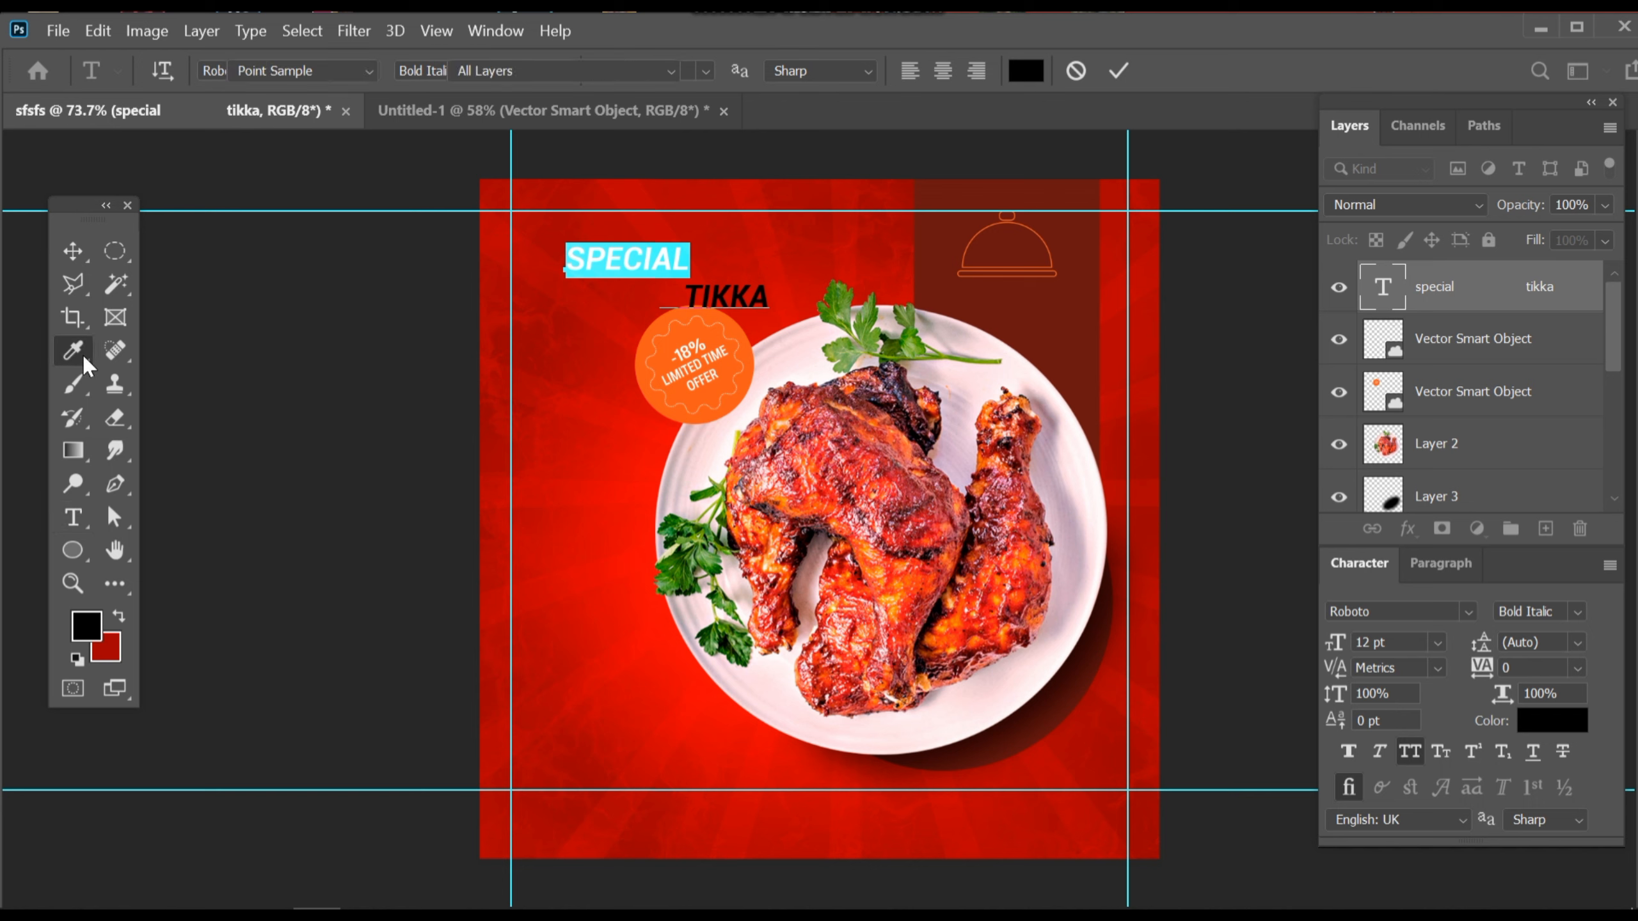
pyautogui.moveTo(989, 268); pyautogui.dragTo(998, 270)
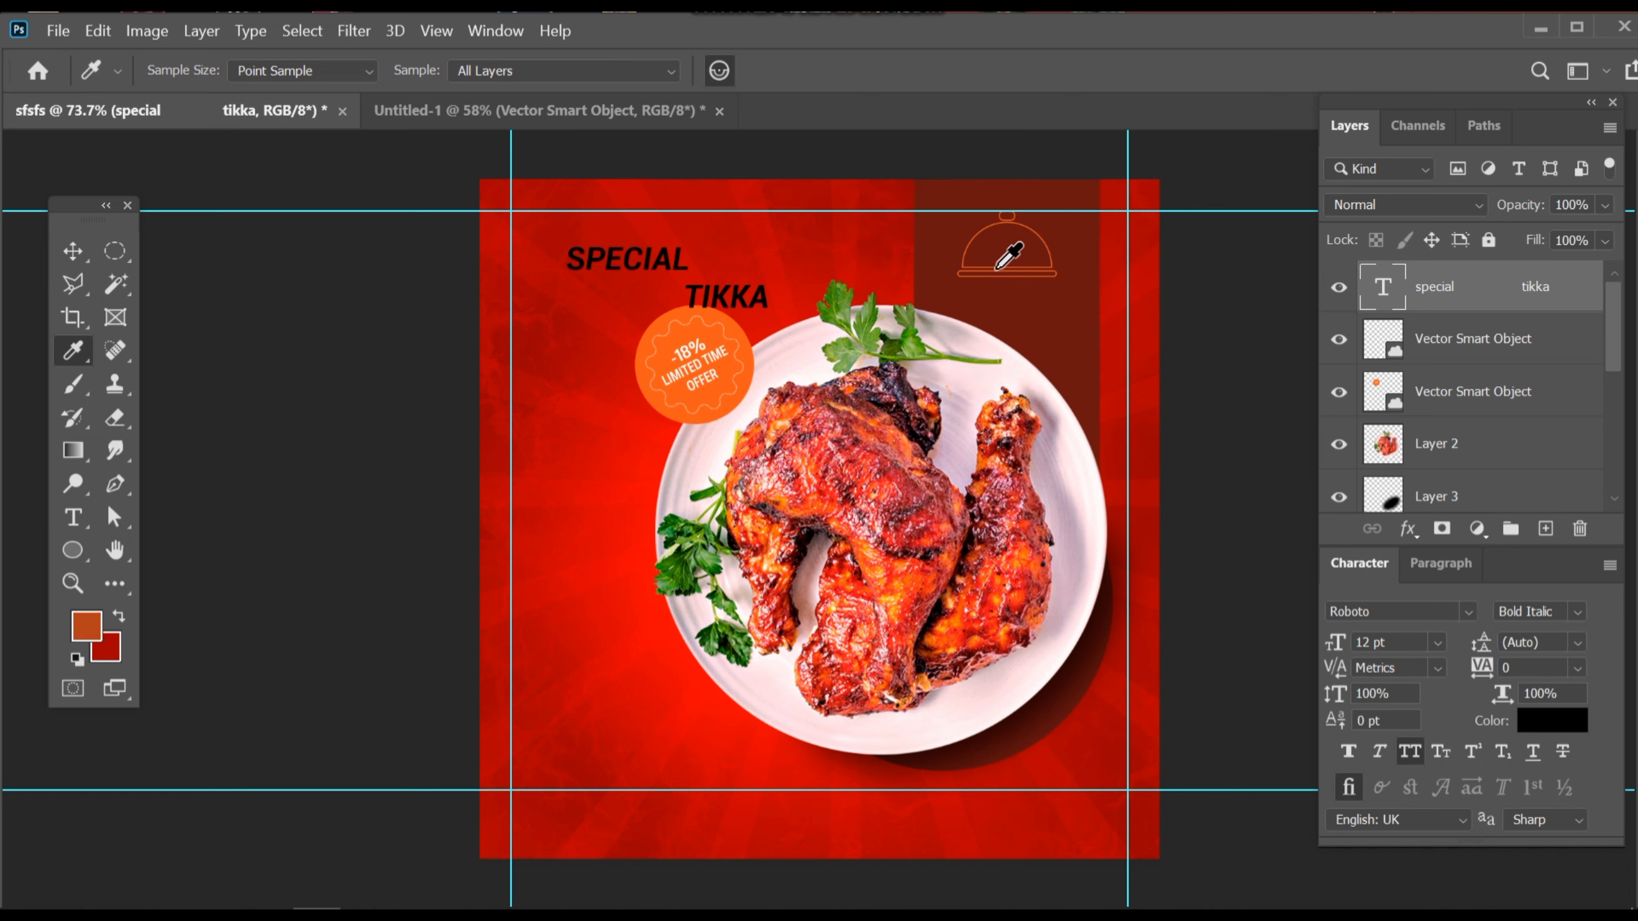
pyautogui.hotkey('alt', 'BackSpace')
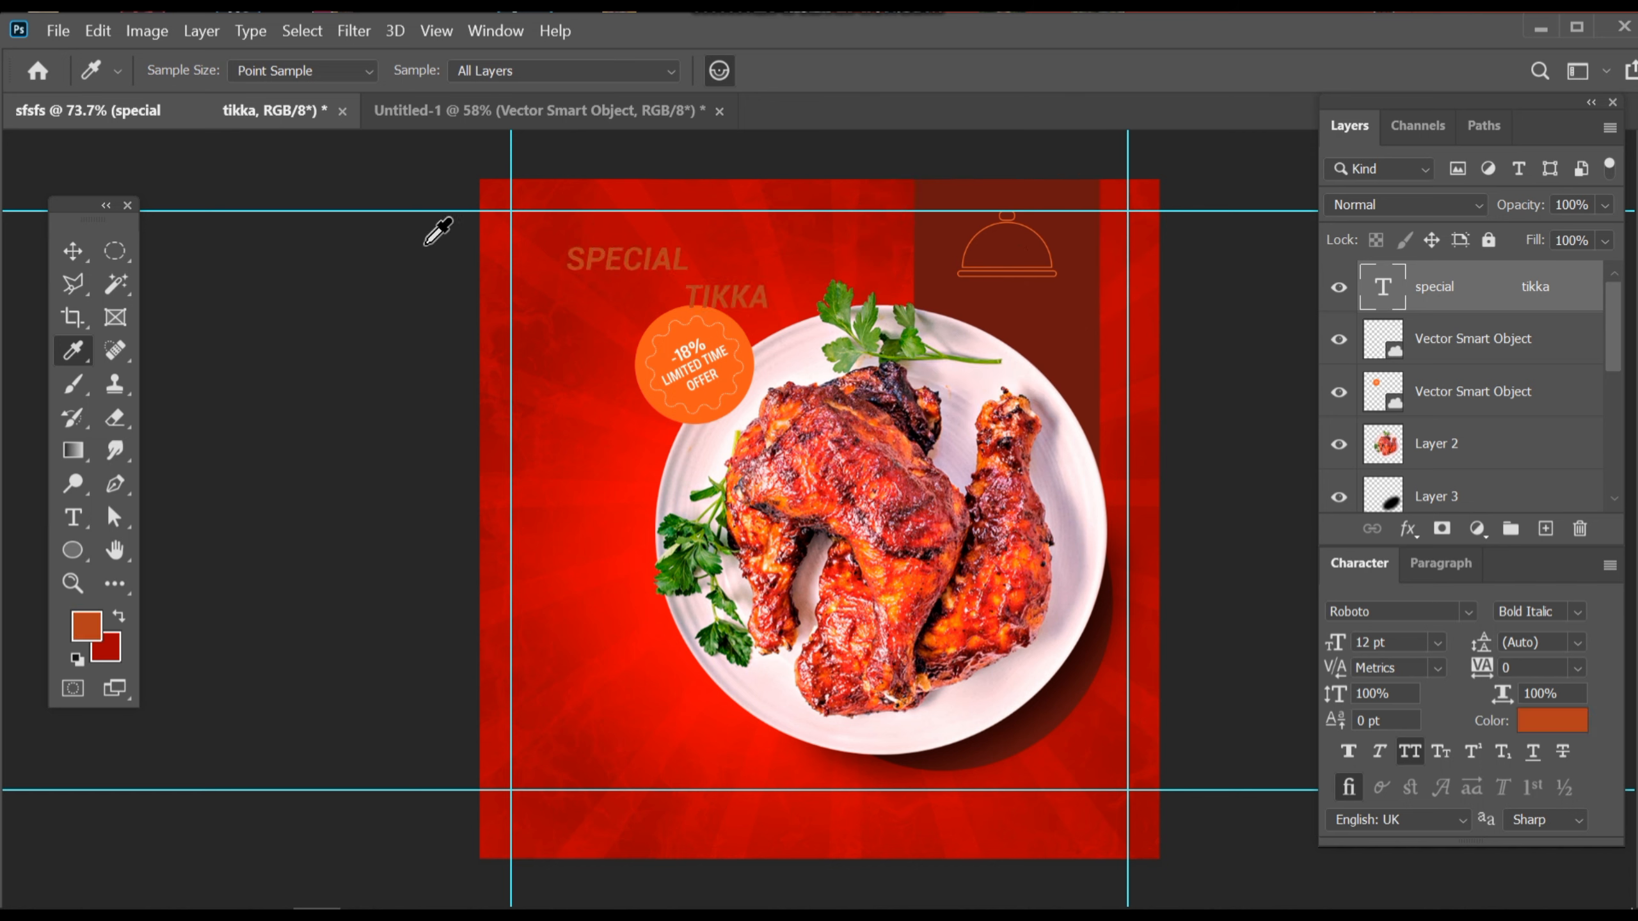
# - Change the heading's colour to the brighter orange #de3b05
pyautogui.press('v')
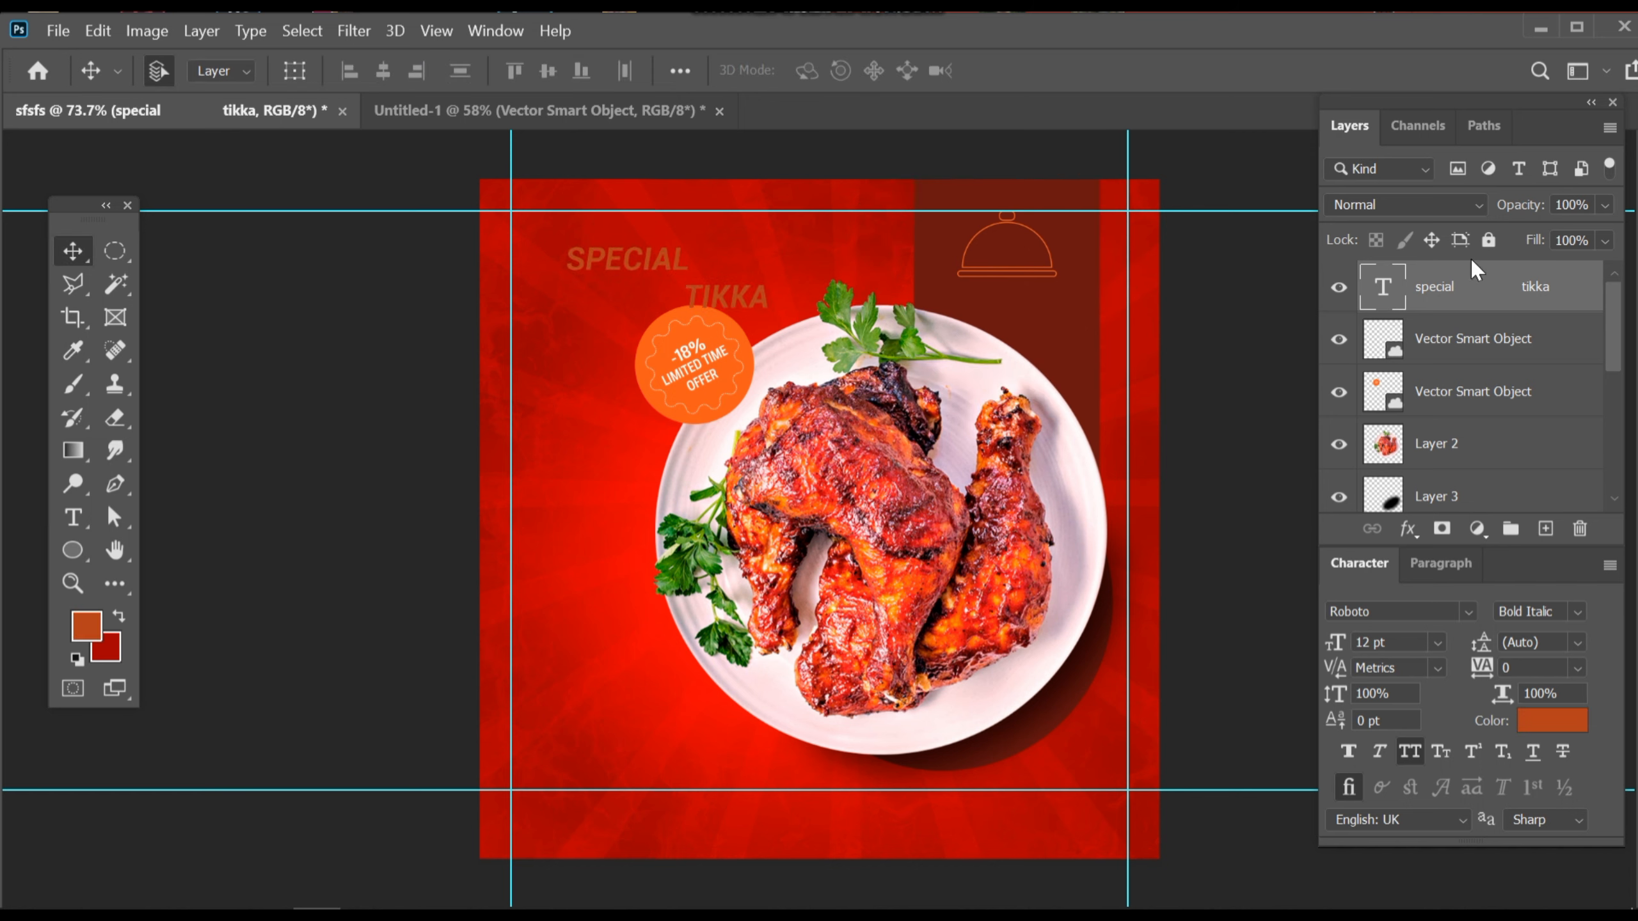
pyautogui.click(87, 626)
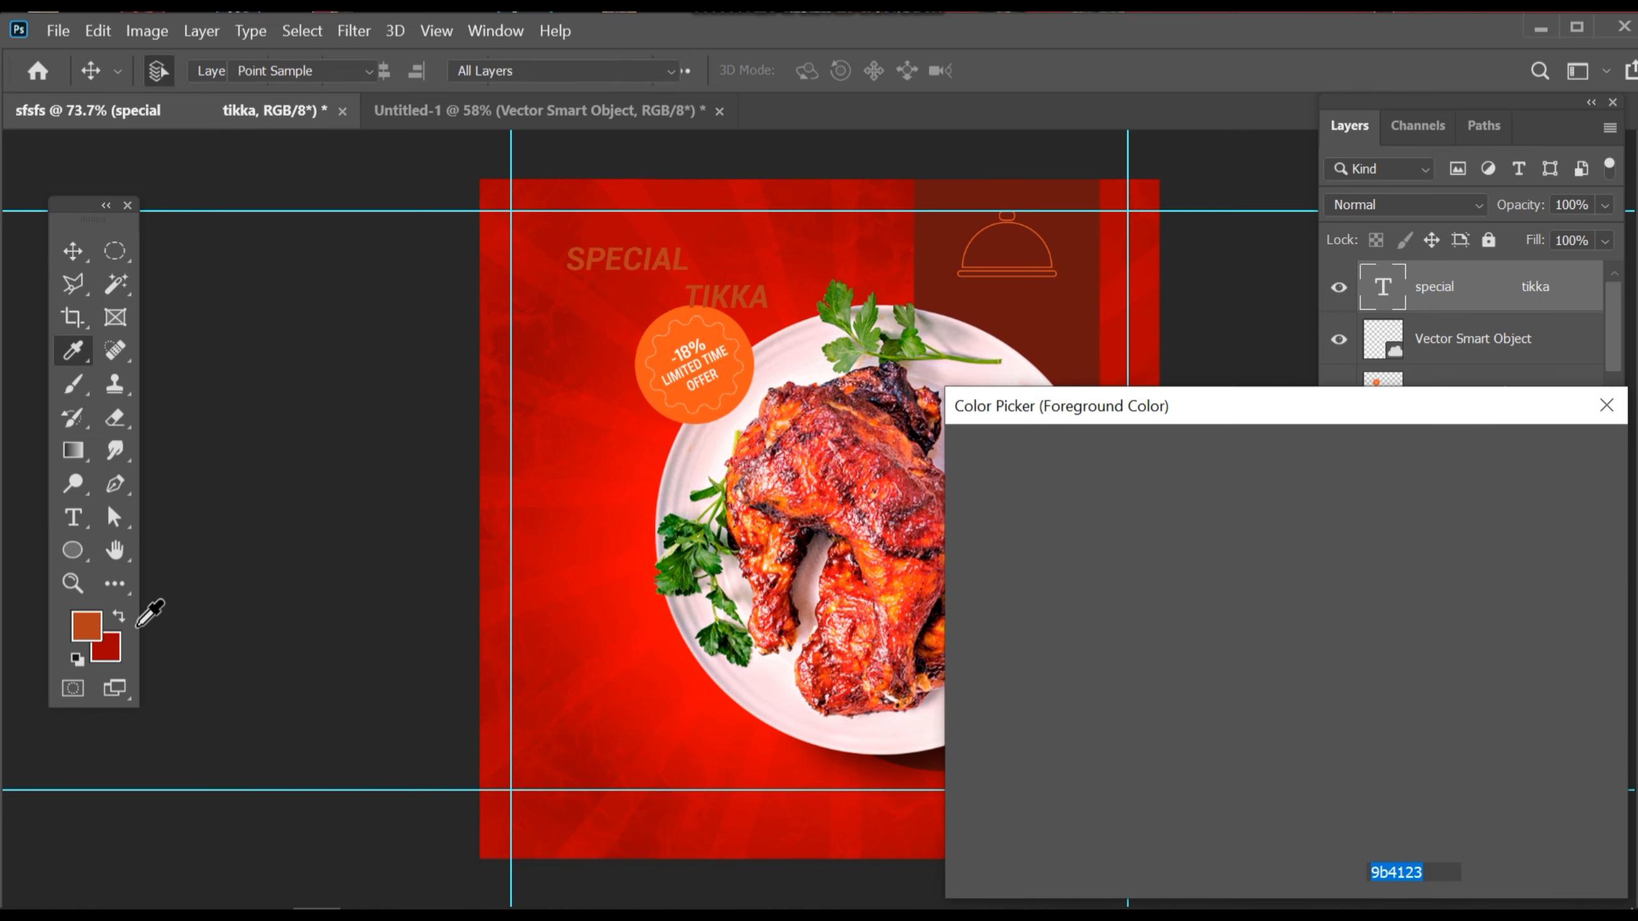
pyautogui.moveTo(1212, 593); pyautogui.dragTo(1278, 510)
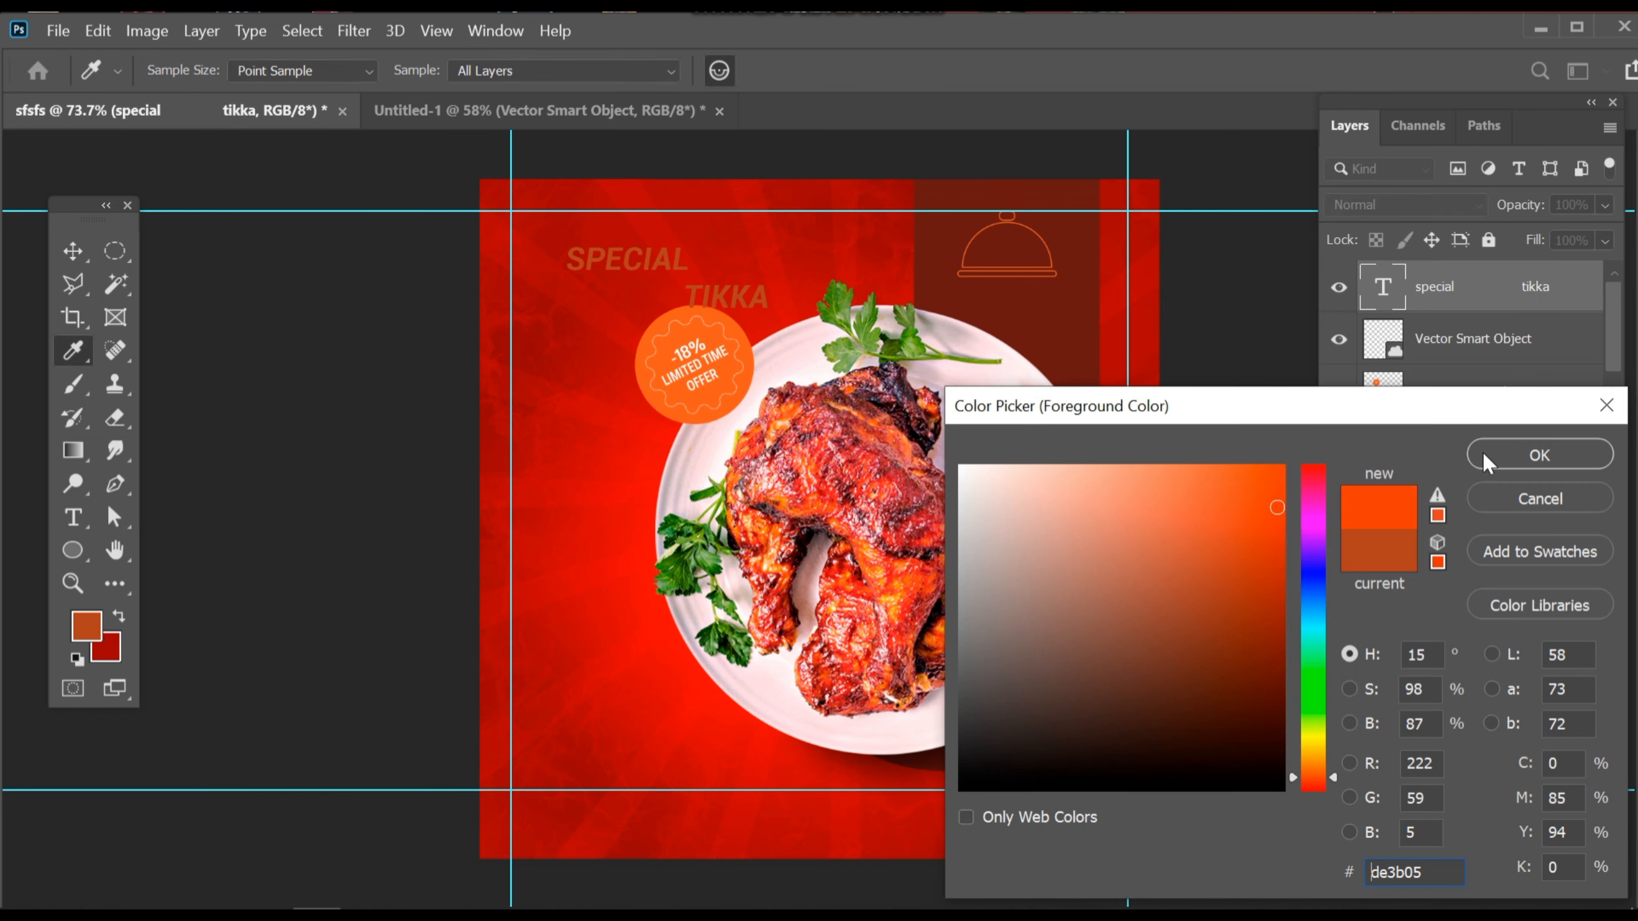
pyautogui.click(1540, 454)
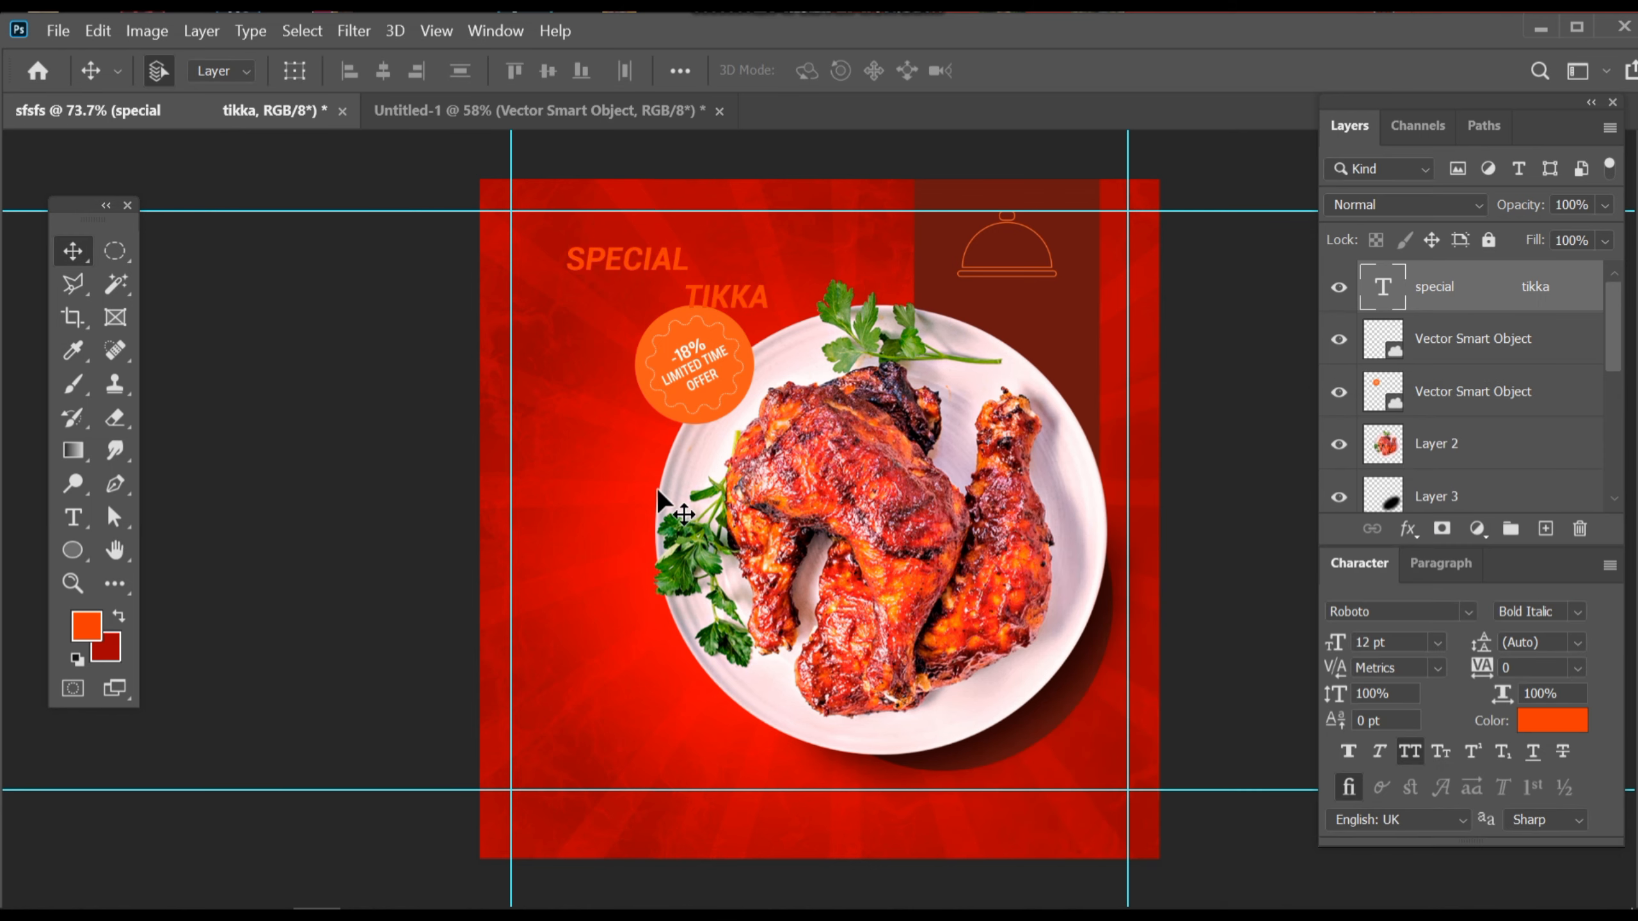
# - Sample the bright orange from the food-cover icon's outline as the foreground colour
pyautogui.moveTo(611, 348); pyautogui.dragTo(651, 403)
pyautogui.moveTo(761, 426); pyautogui.dragTo(915, 445)
pyautogui.moveTo(916, 445); pyautogui.dragTo(658, 645)
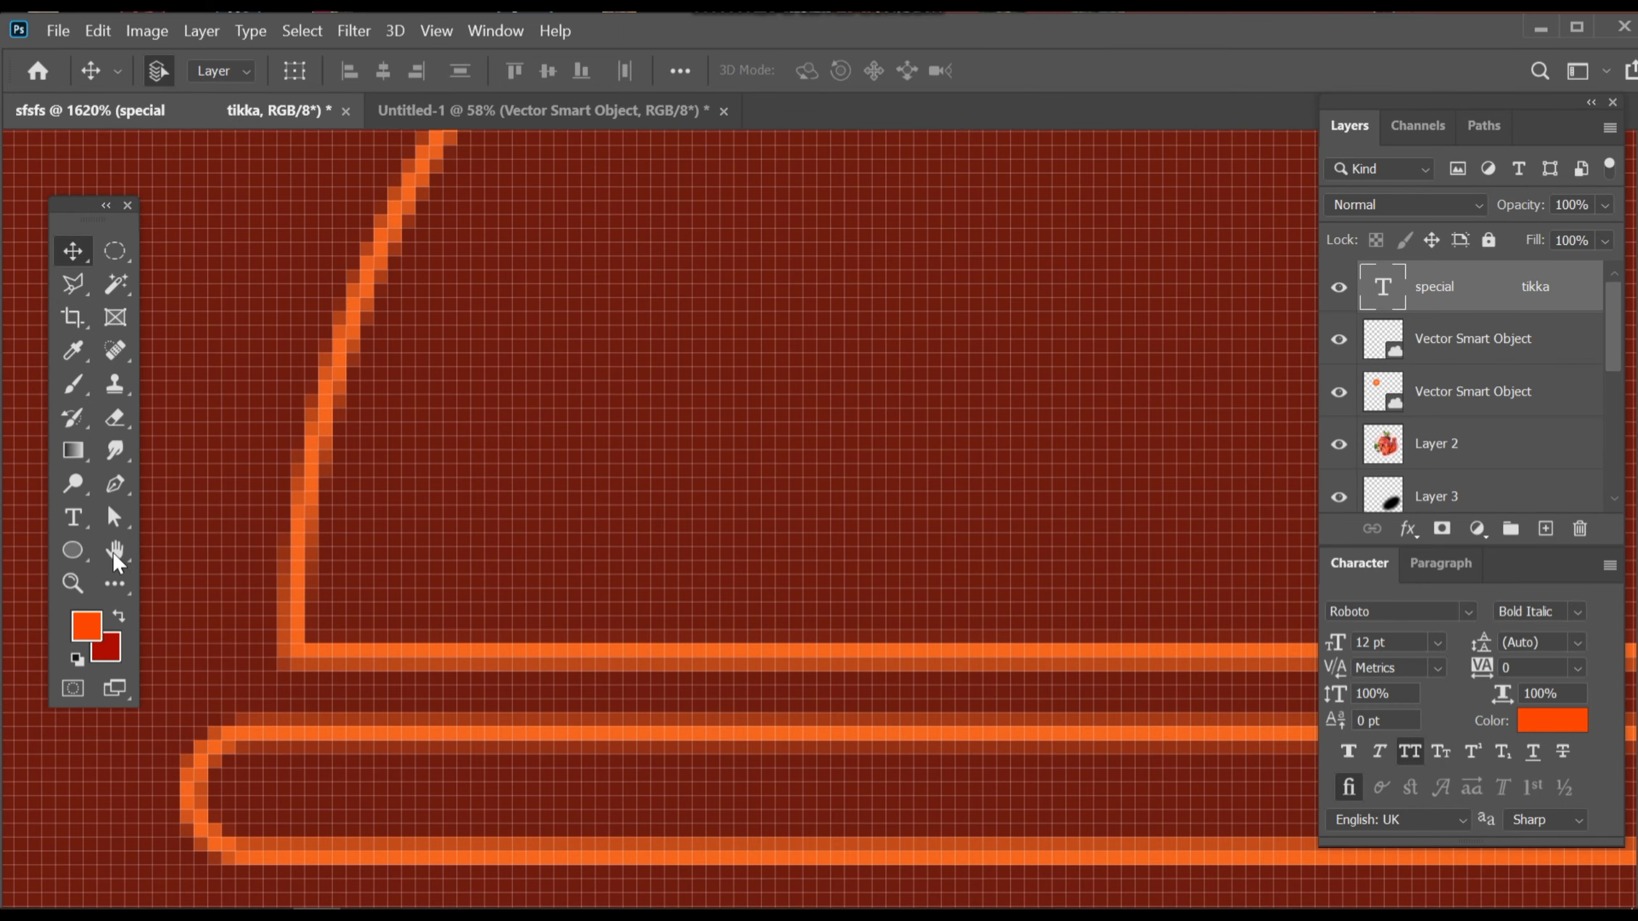
pyautogui.click(73, 359)
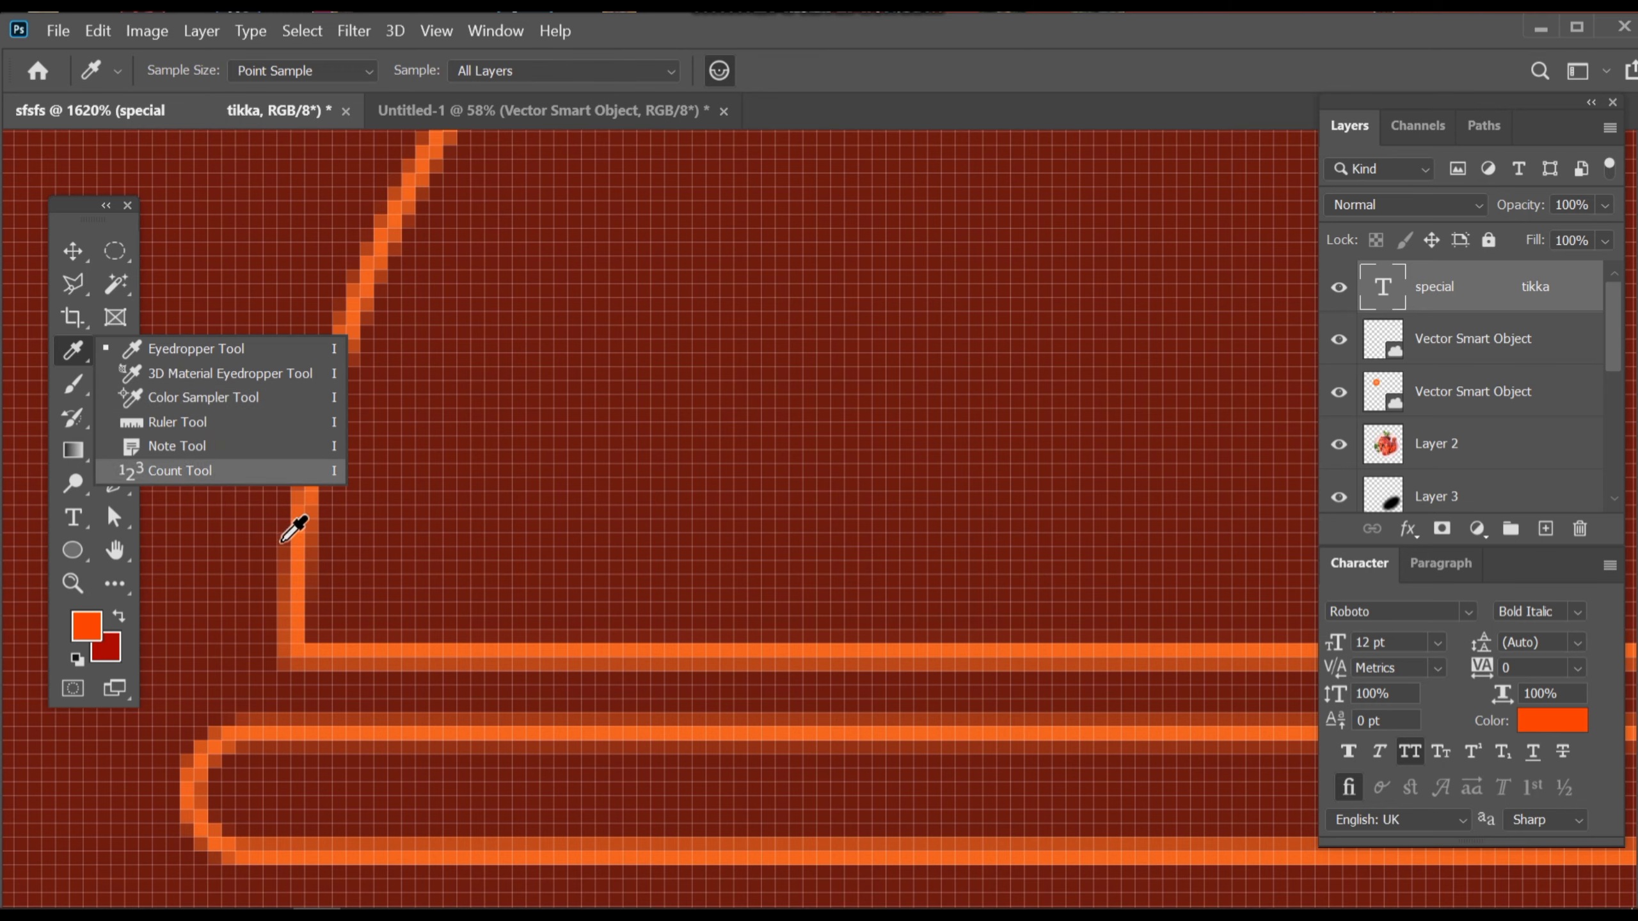
pyautogui.click(402, 222)
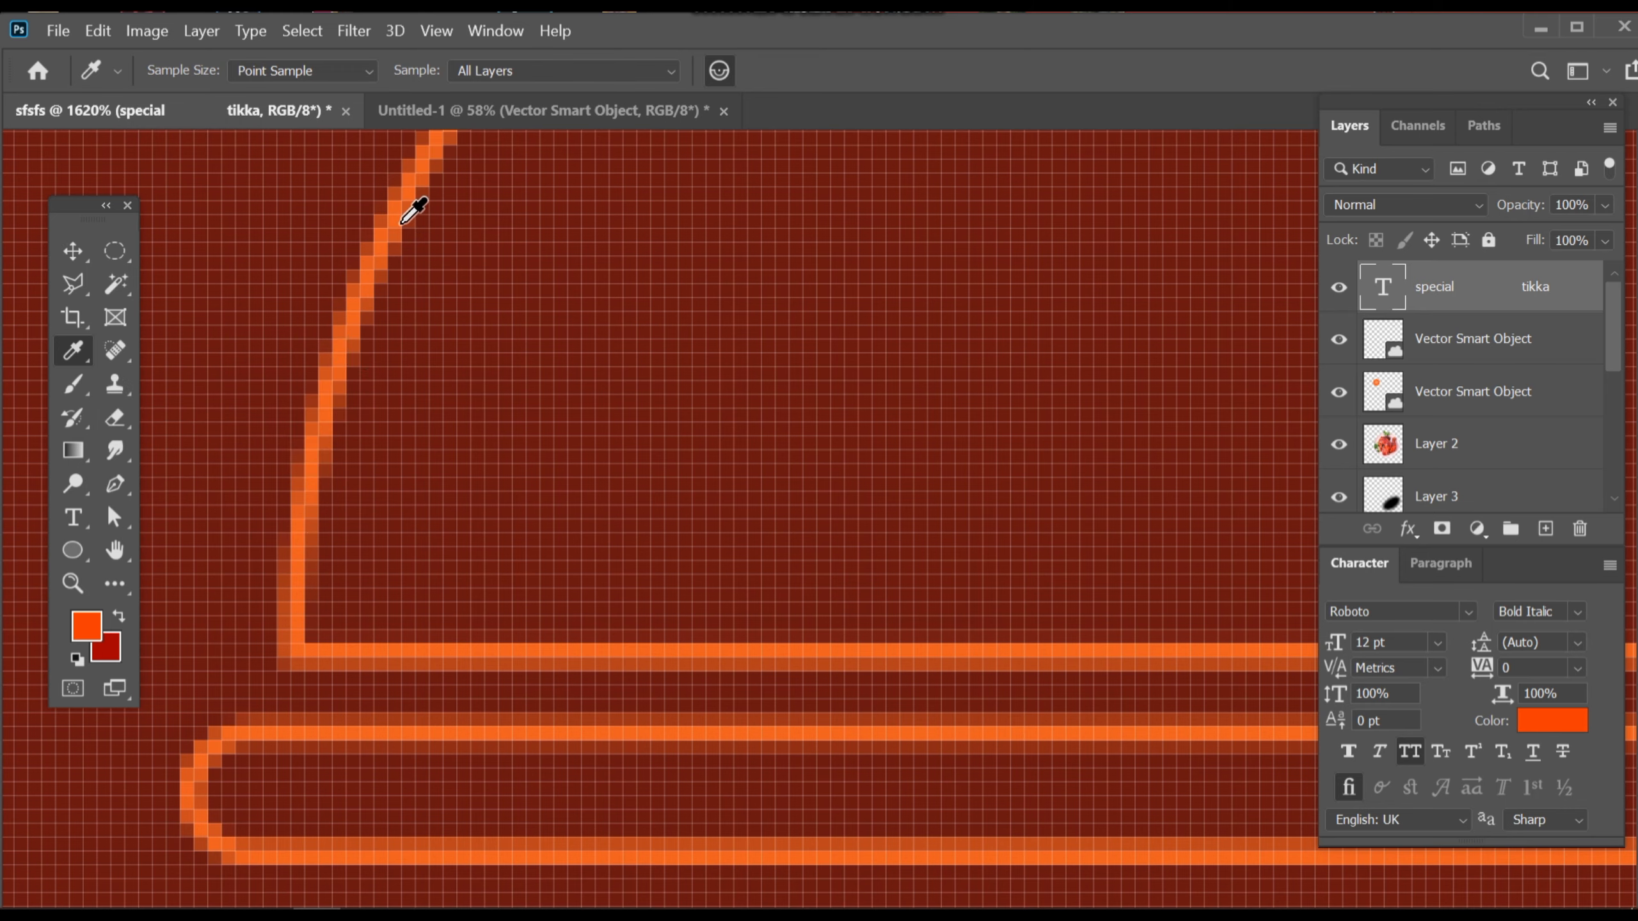
pyautogui.click(68, 255)
# - Fill only the word SPECIAL with the sampled orange foreground colour
pyautogui.moveTo(691, 551); pyautogui.dragTo(407, 445)
pyautogui.moveTo(678, 411); pyautogui.dragTo(1612, 425)
pyautogui.moveTo(735, 426); pyautogui.dragTo(534, 439)
pyautogui.moveTo(199, 438); pyautogui.dragTo(354, 374)
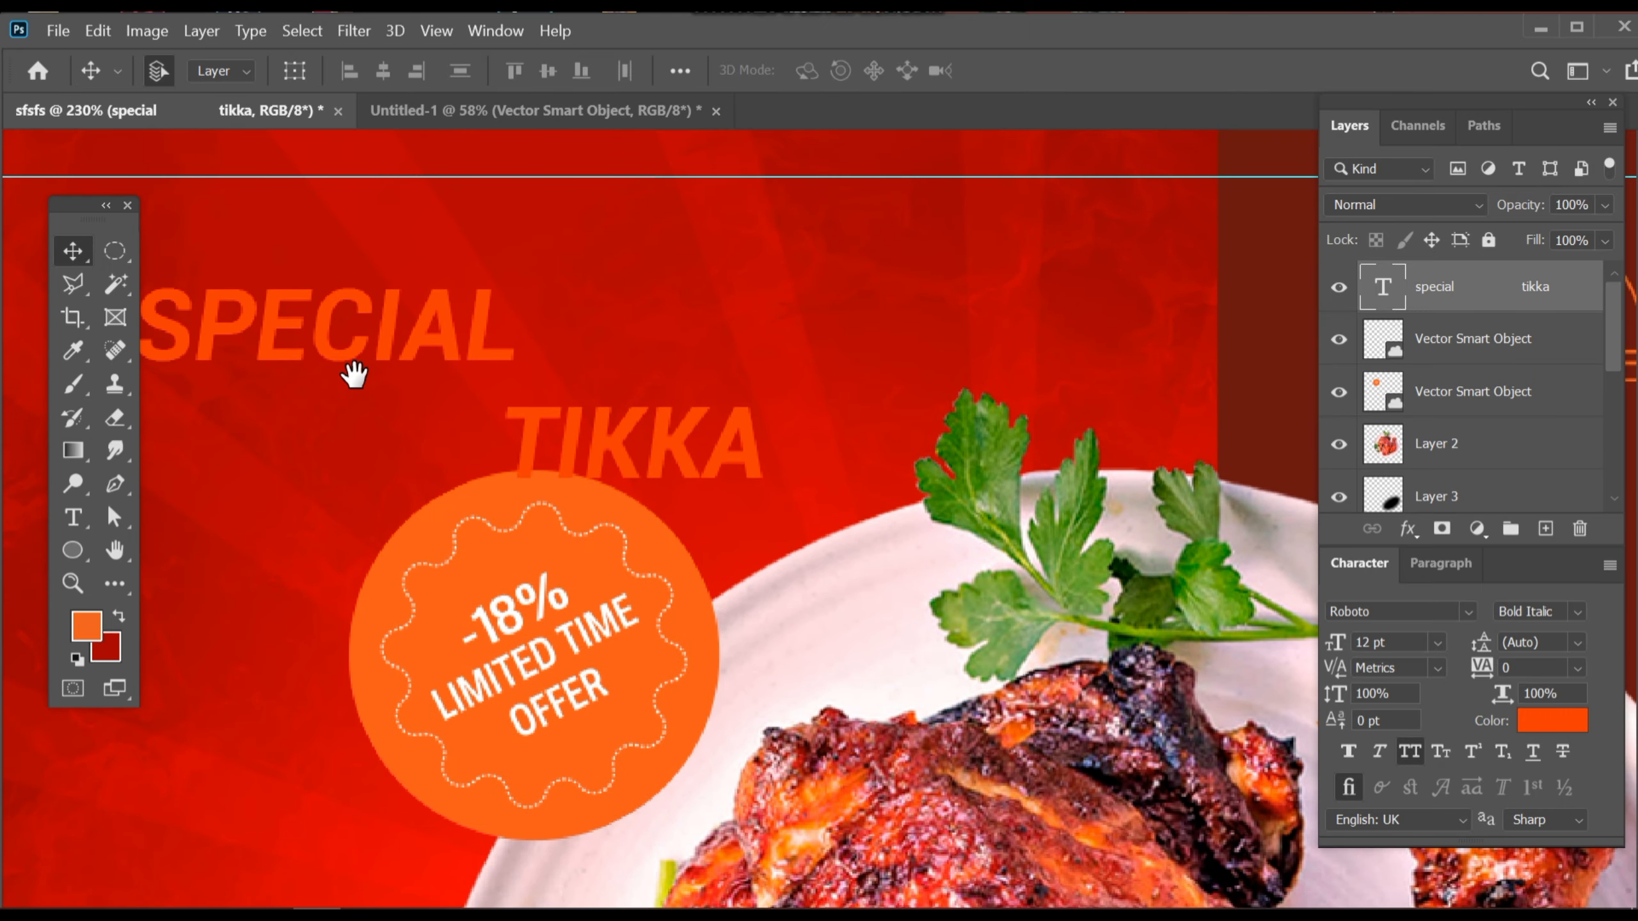
pyautogui.moveTo(591, 316); pyautogui.dragTo(177, 316)
pyautogui.hotkey('alt', 'Delete')
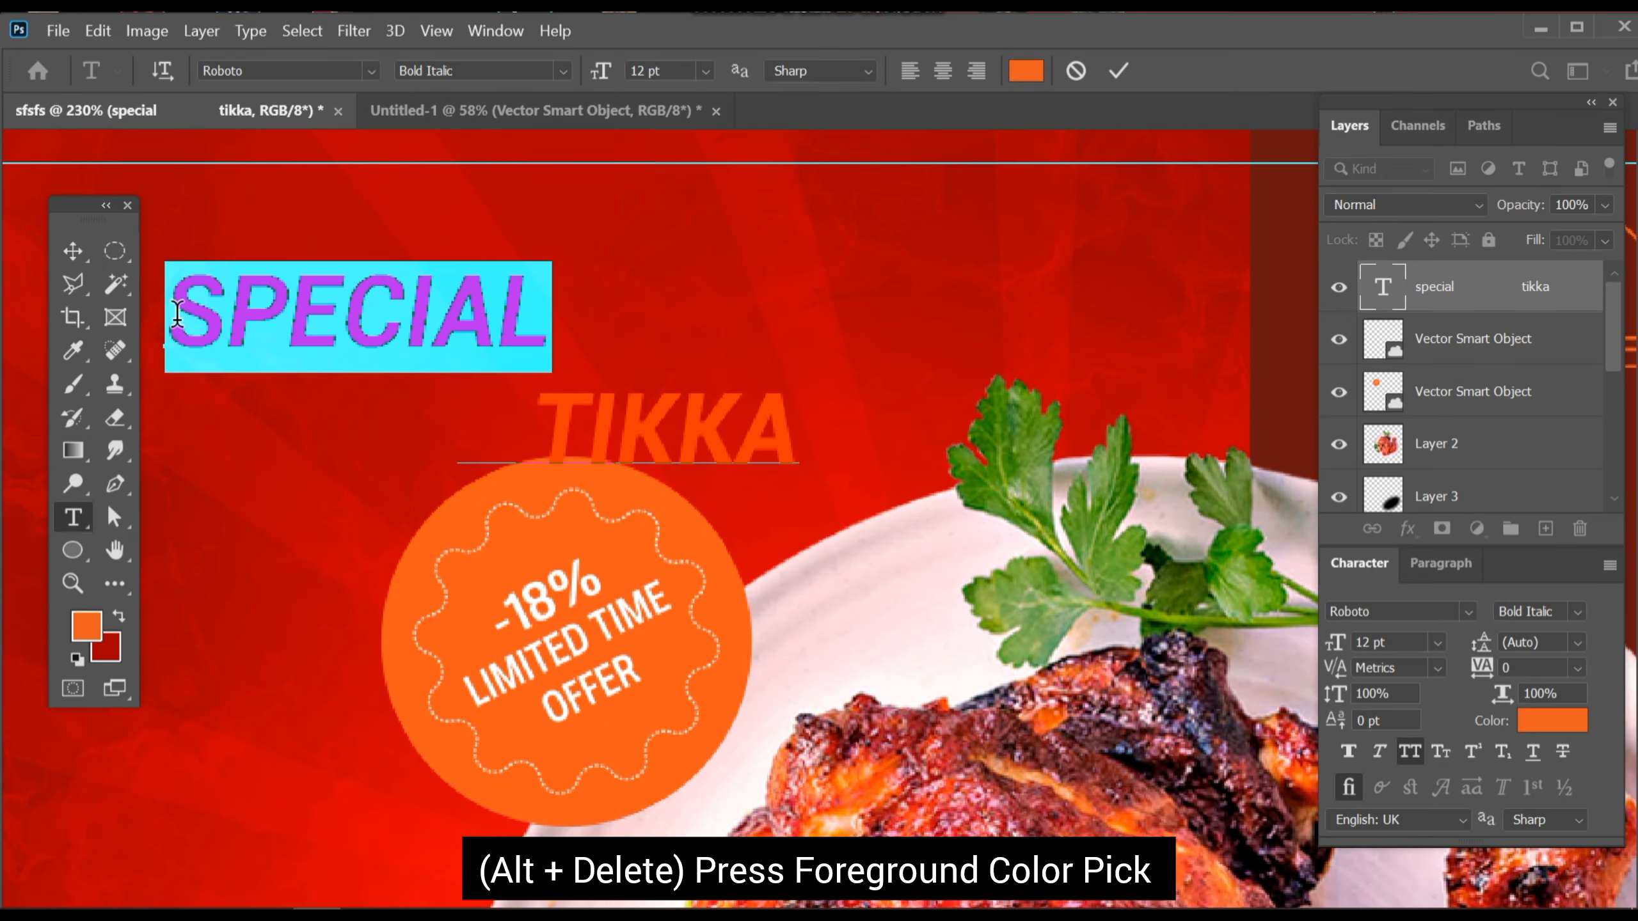
pyautogui.click(1121, 68)
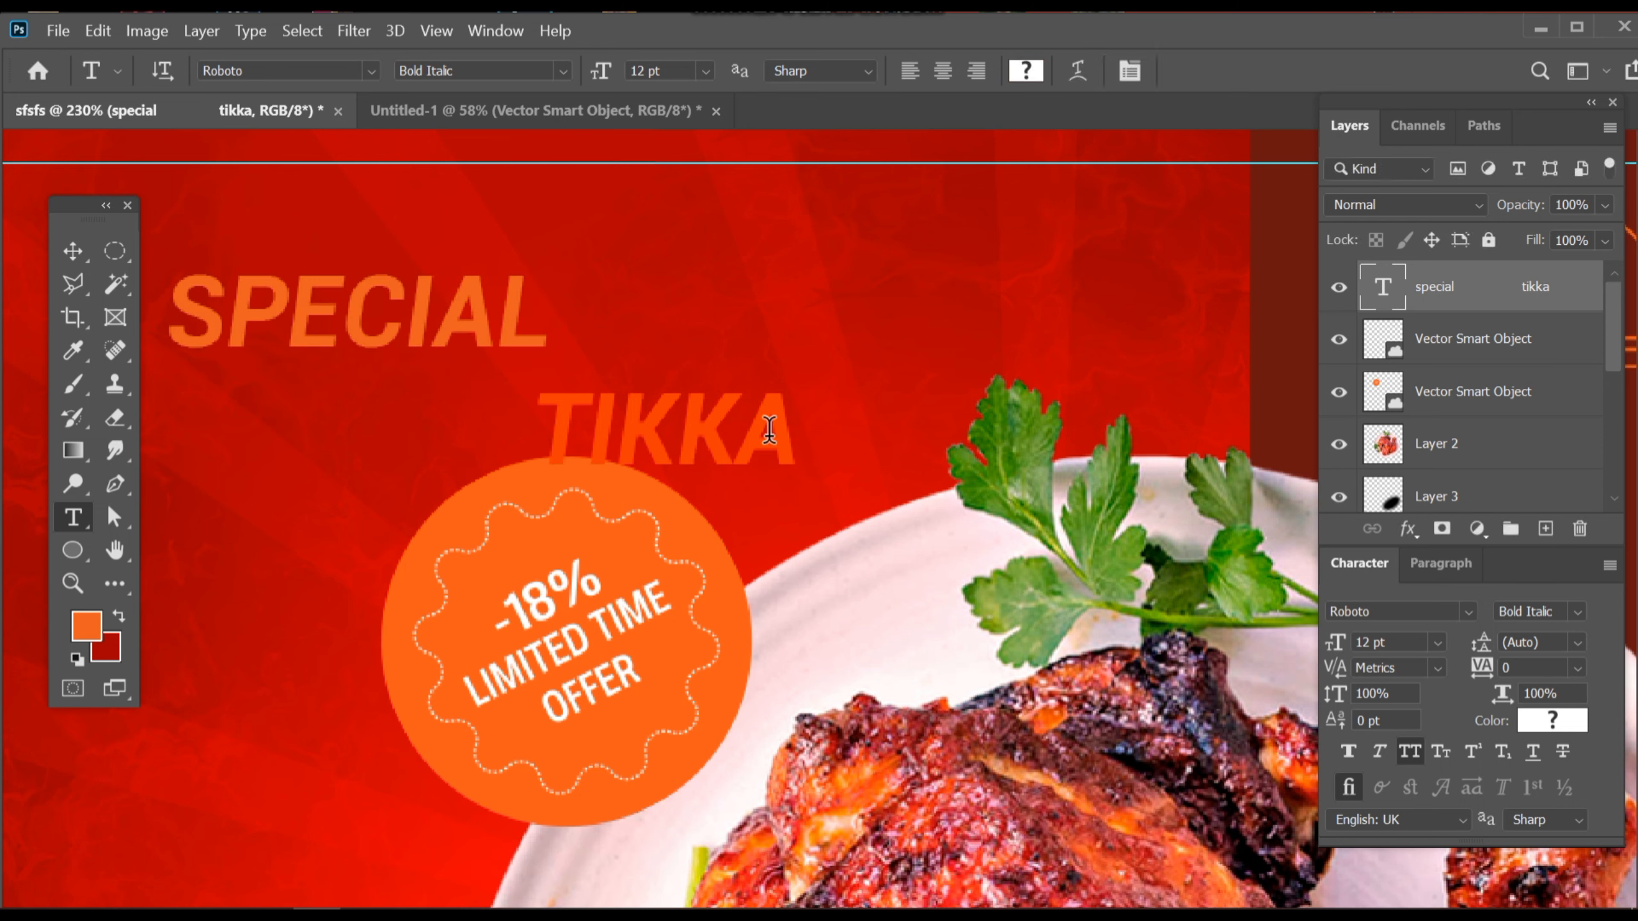
# - Set the colour of the word TIKKA to white, #ffffff
pyautogui.moveTo(785, 426); pyautogui.dragTo(539, 443)
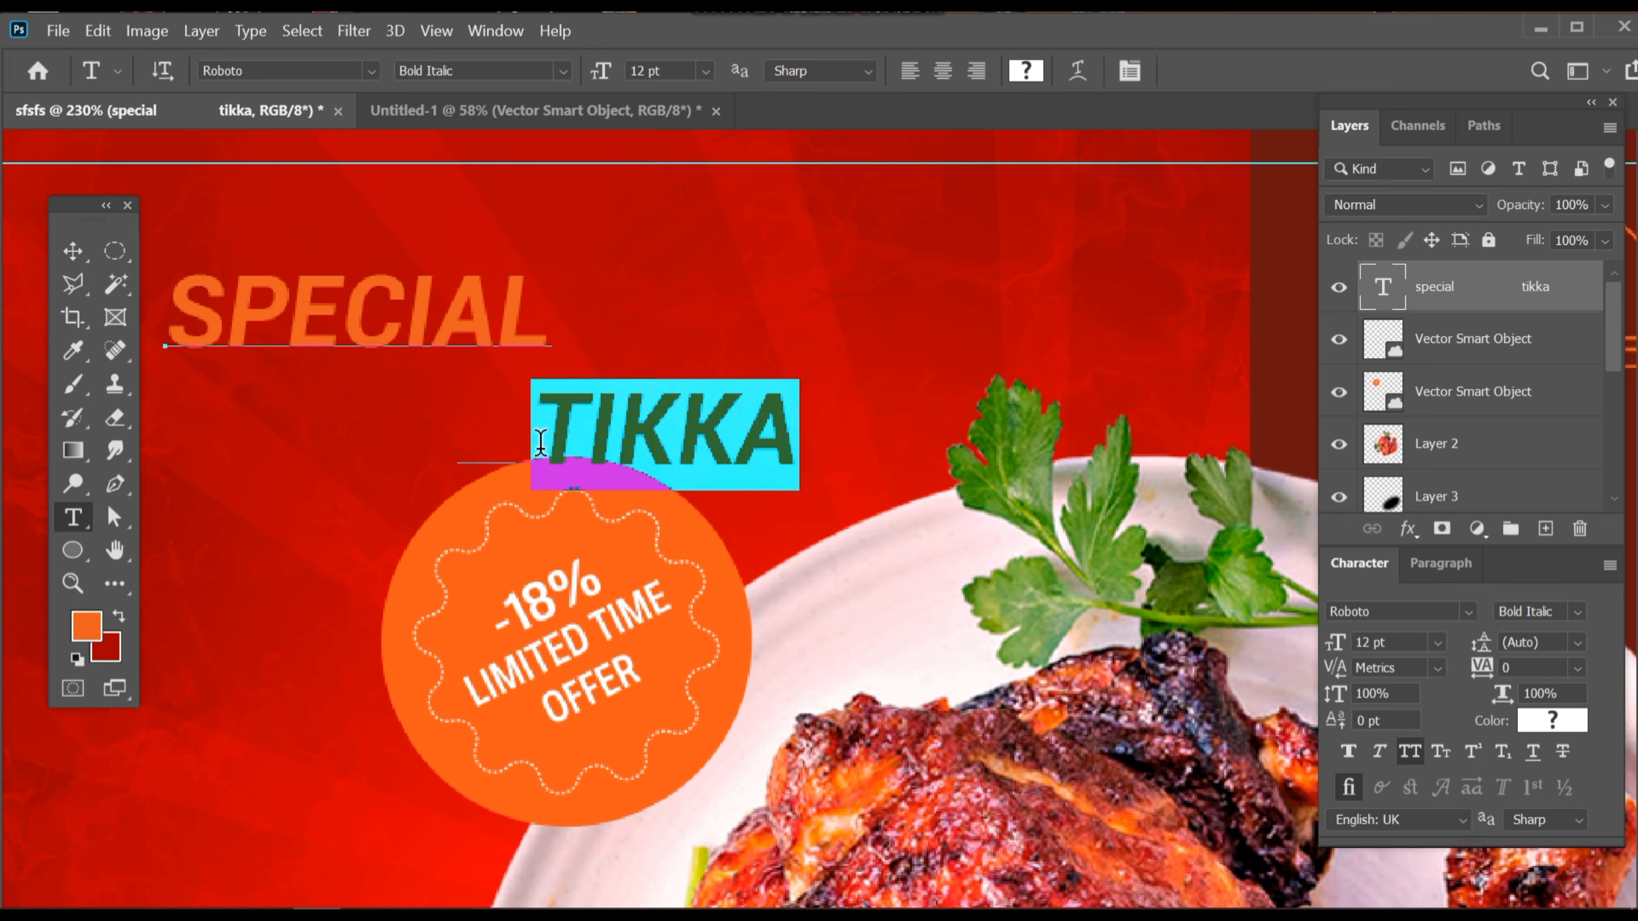
pyautogui.click(1025, 71)
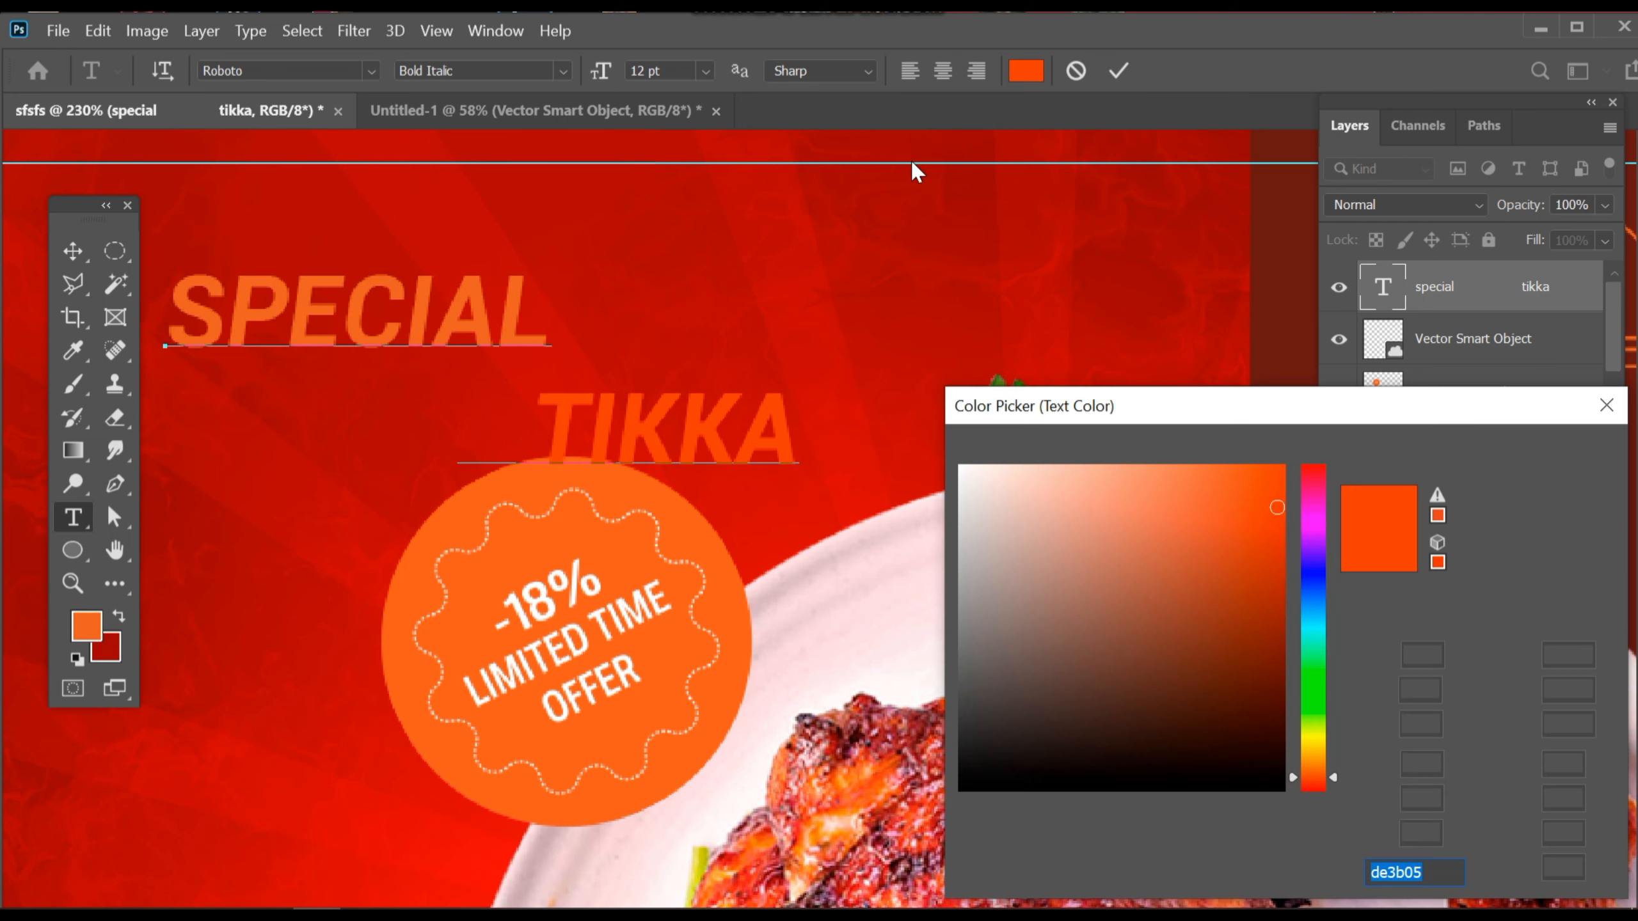
pyautogui.moveTo(1001, 512); pyautogui.dragTo(889, 432)
pyautogui.click(1487, 446)
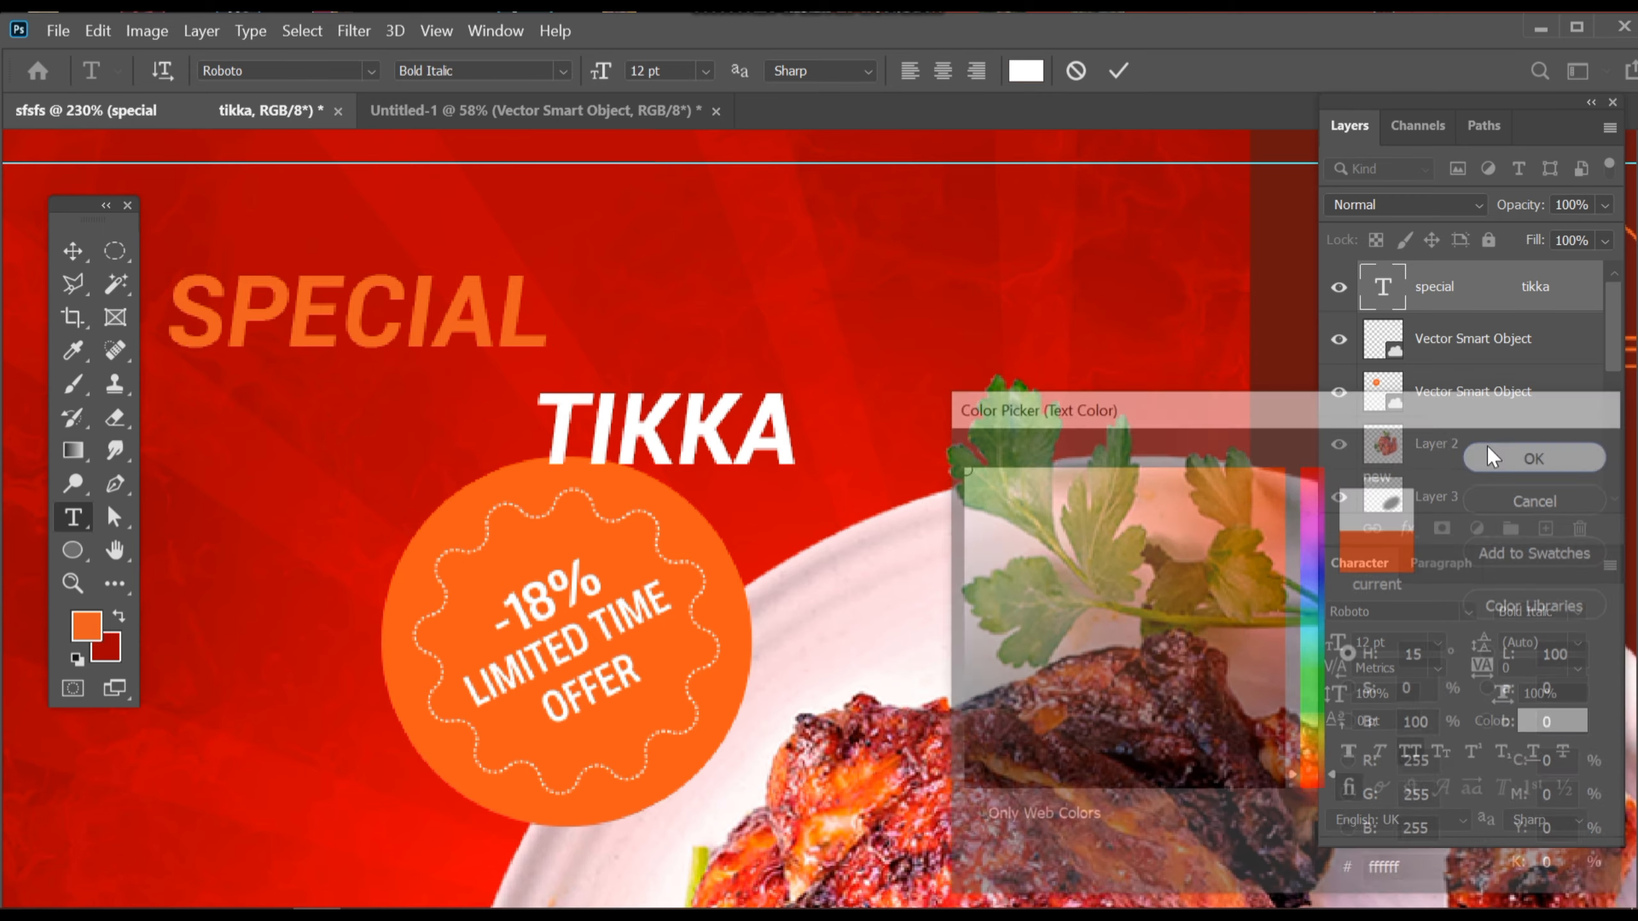
pyautogui.click(1118, 71)
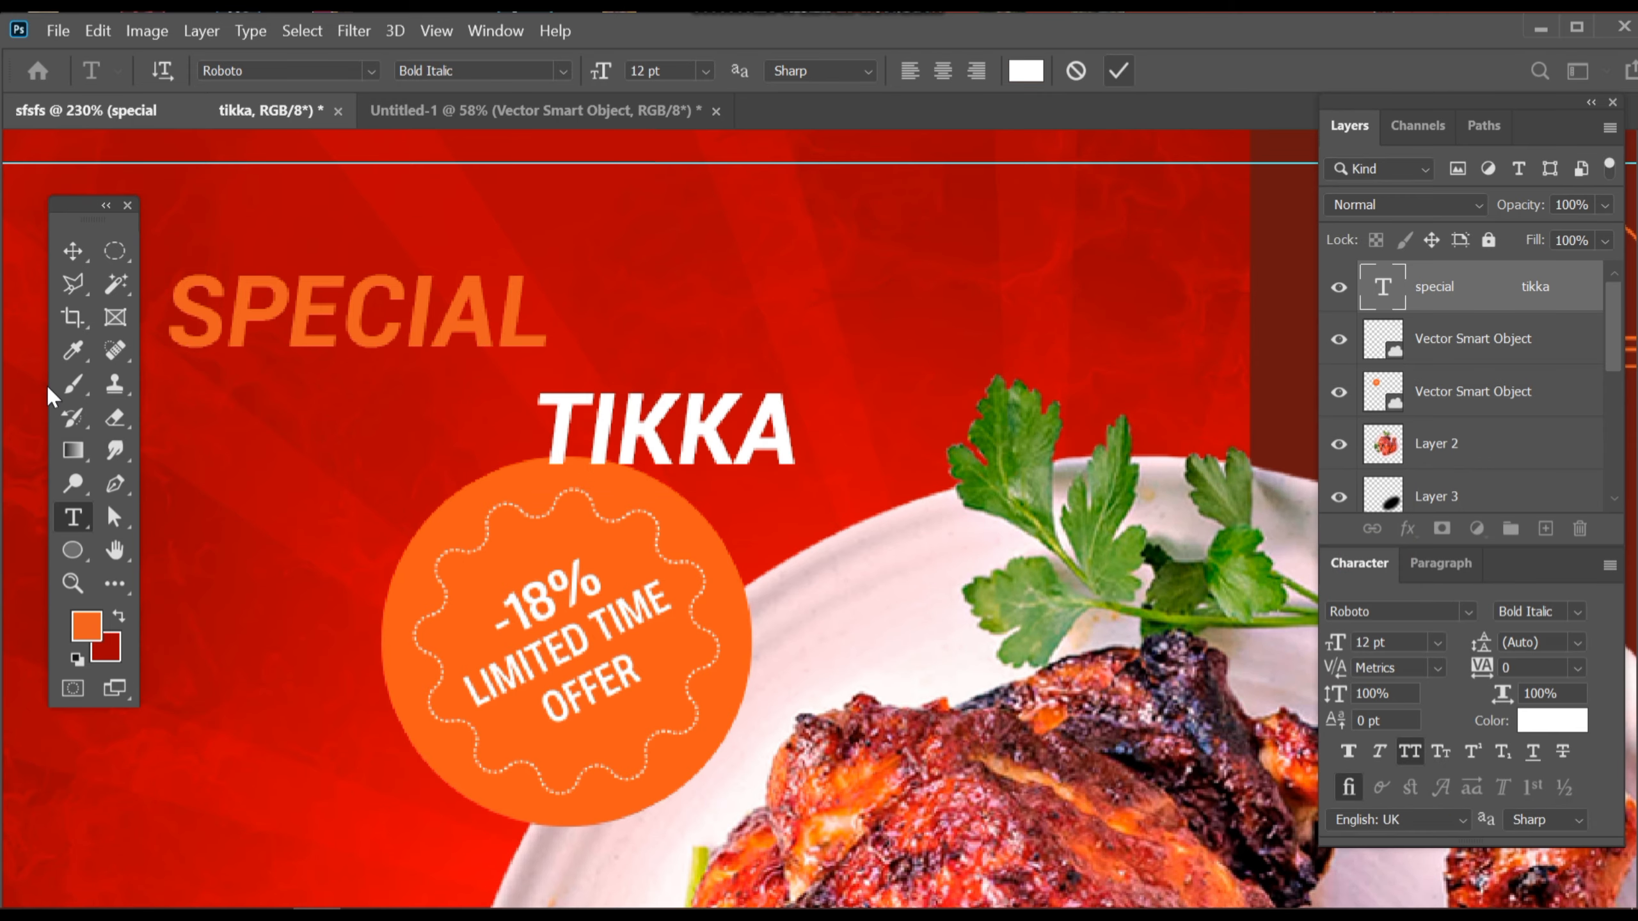
# - Scale the SPECIAL TIKKA text proportionally to 138.77% from its center
pyautogui.click(80, 251)
pyautogui.moveTo(431, 456)
pyautogui.mouseDown()
pyautogui.moveTo(305, 411)
pyautogui.moveTo(409, 436)
pyautogui.mouseUp()
pyautogui.hotkey('ctrl', 't')
pyautogui.click(1197, 76)
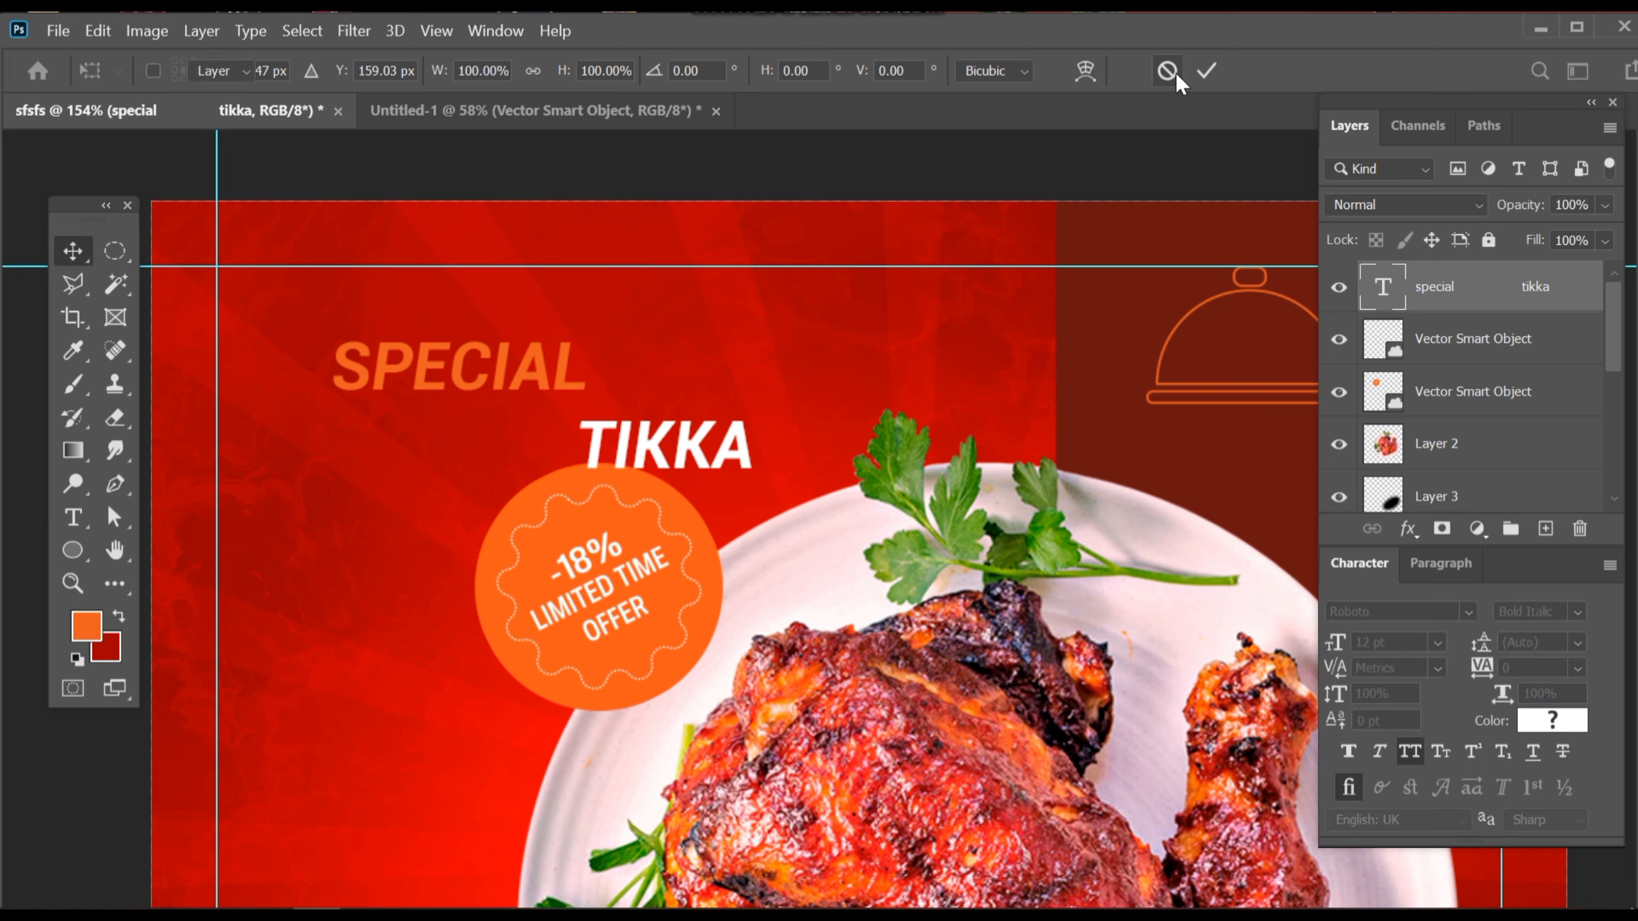
pyautogui.hotkey('ctrl', 't')
pyautogui.moveTo(769, 328); pyautogui.dragTo(841, 284)
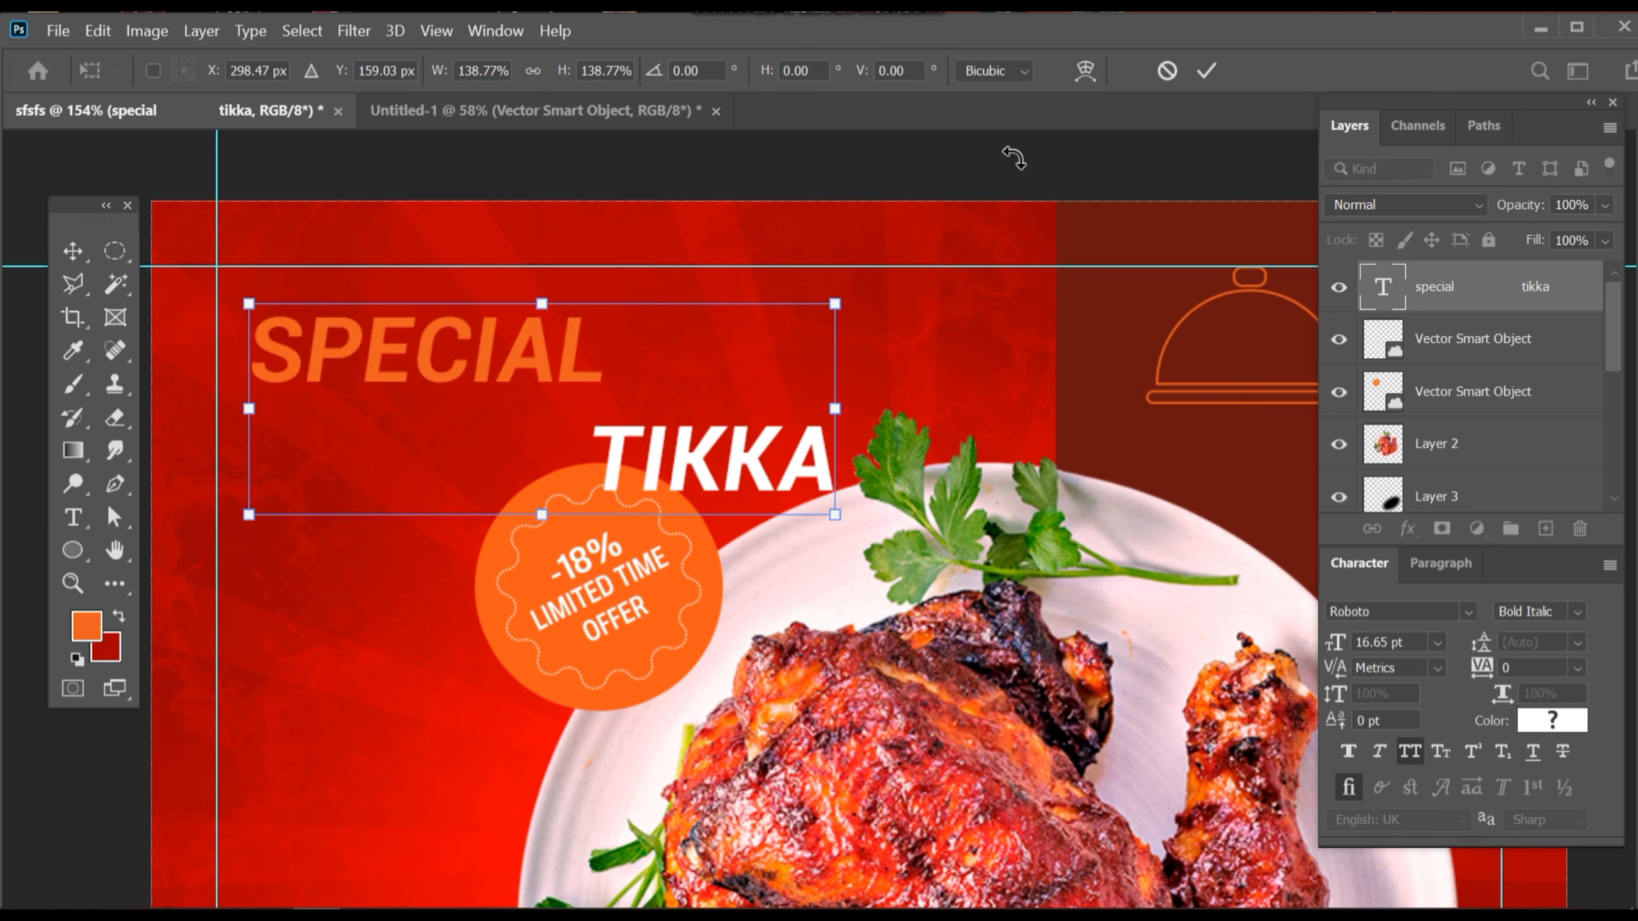
pyautogui.click(1212, 70)
# - Move the heading so the S of SPECIAL snaps into the corner of the left and upper margin guides
pyautogui.moveTo(371, 335); pyautogui.dragTo(987, 477)
pyautogui.moveTo(364, 384); pyautogui.dragTo(540, 549)
pyautogui.moveTo(401, 435); pyautogui.dragTo(414, 435)
pyautogui.moveTo(479, 516); pyautogui.dragTo(389, 354)
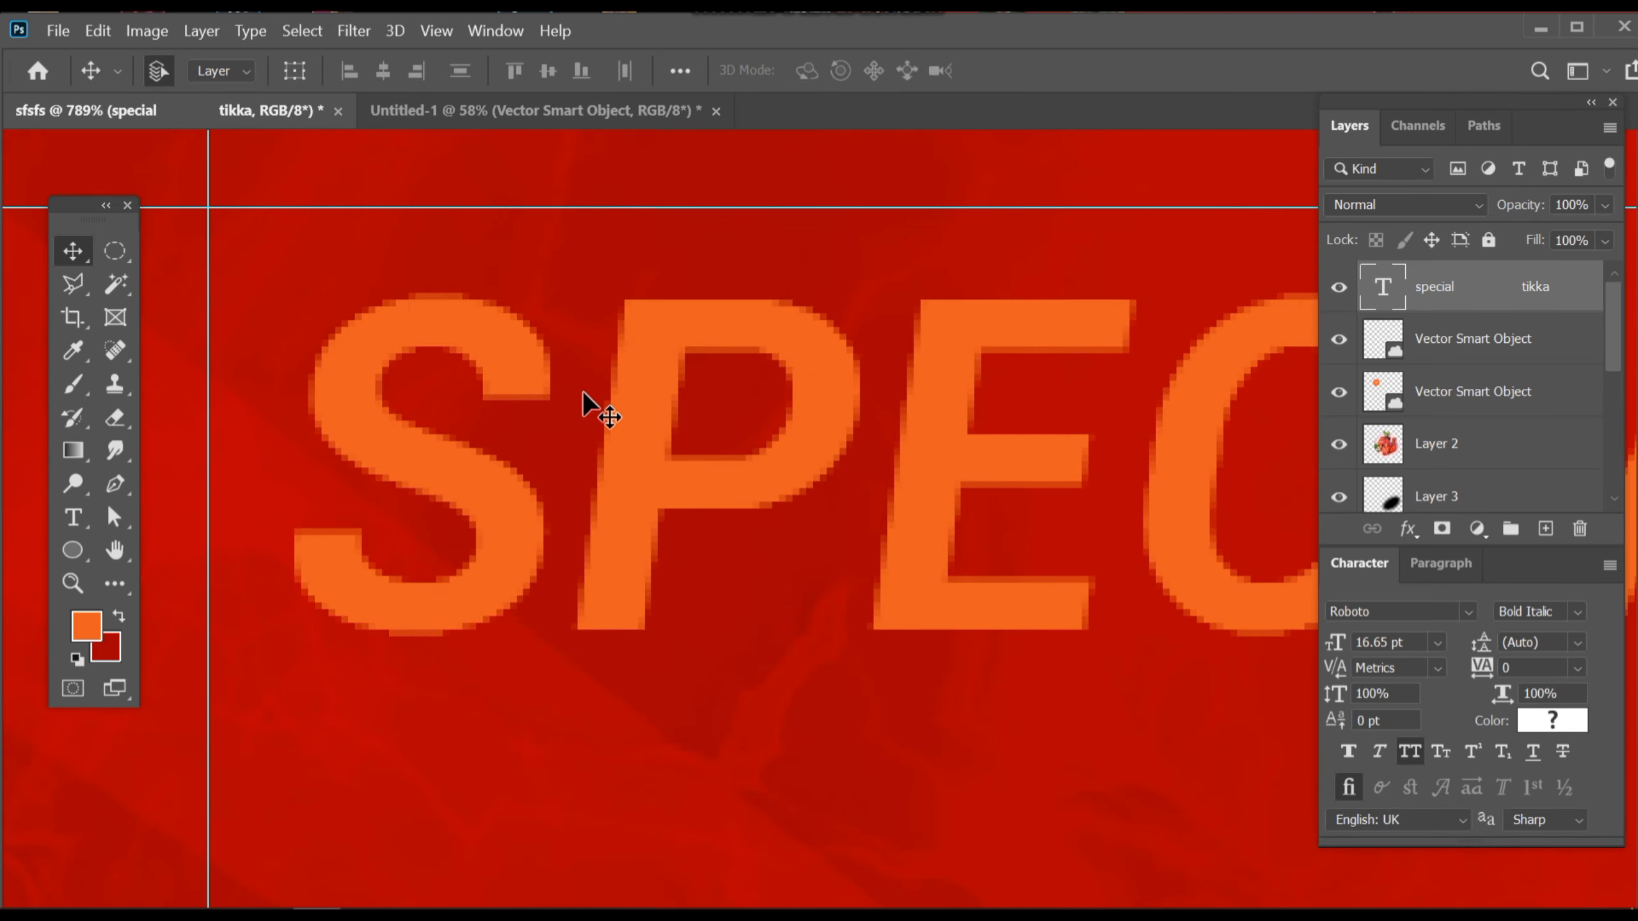
pyautogui.moveTo(428, 346); pyautogui.dragTo(324, 255)
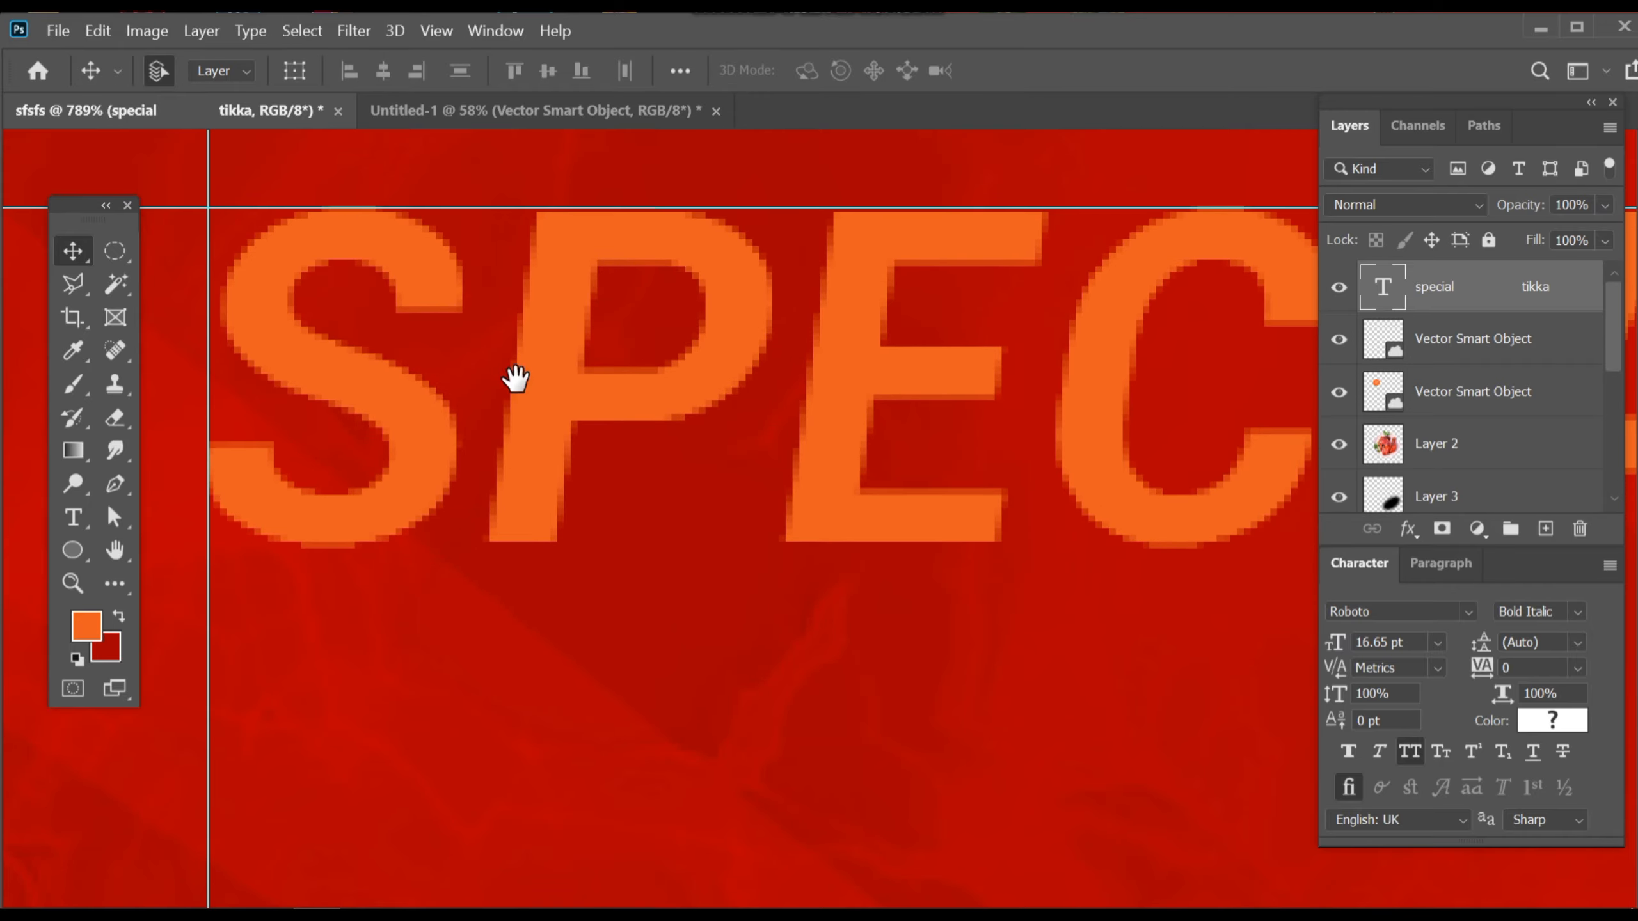
# - Nudge the orange discount badge about 40 px down and 20 px left, clear of TIKKA
pyautogui.moveTo(609, 371); pyautogui.dragTo(496, 372)
pyautogui.moveTo(901, 347); pyautogui.dragTo(707, 320)
pyautogui.scroll(-10, 706, 321)
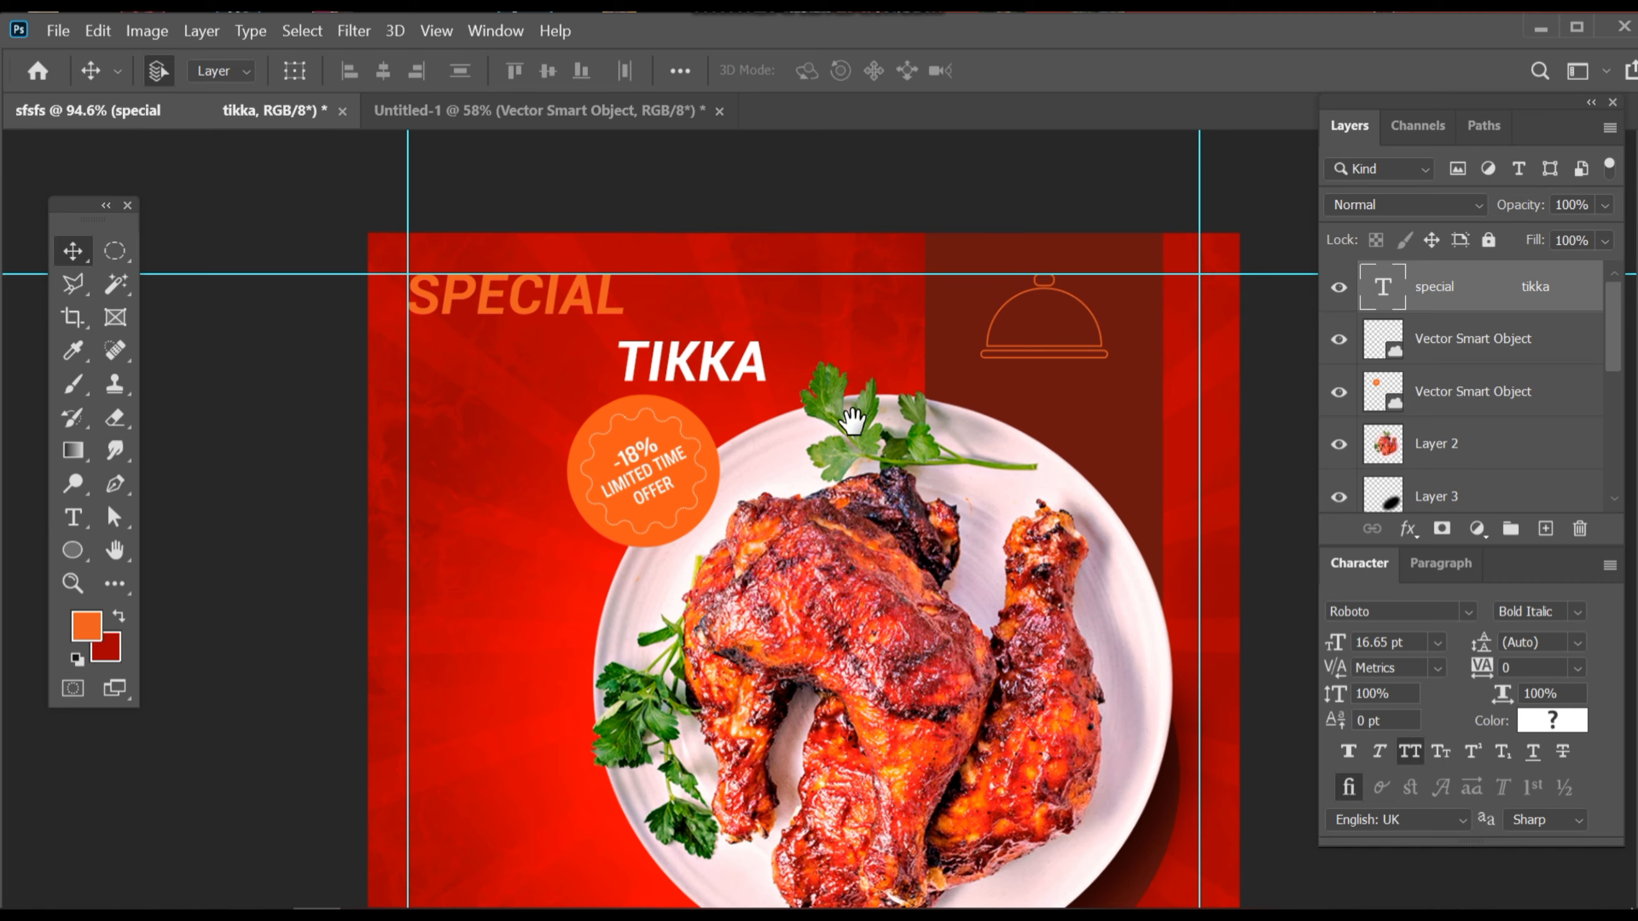
pyautogui.moveTo(885, 429); pyautogui.dragTo(855, 359)
pyautogui.click(674, 374)
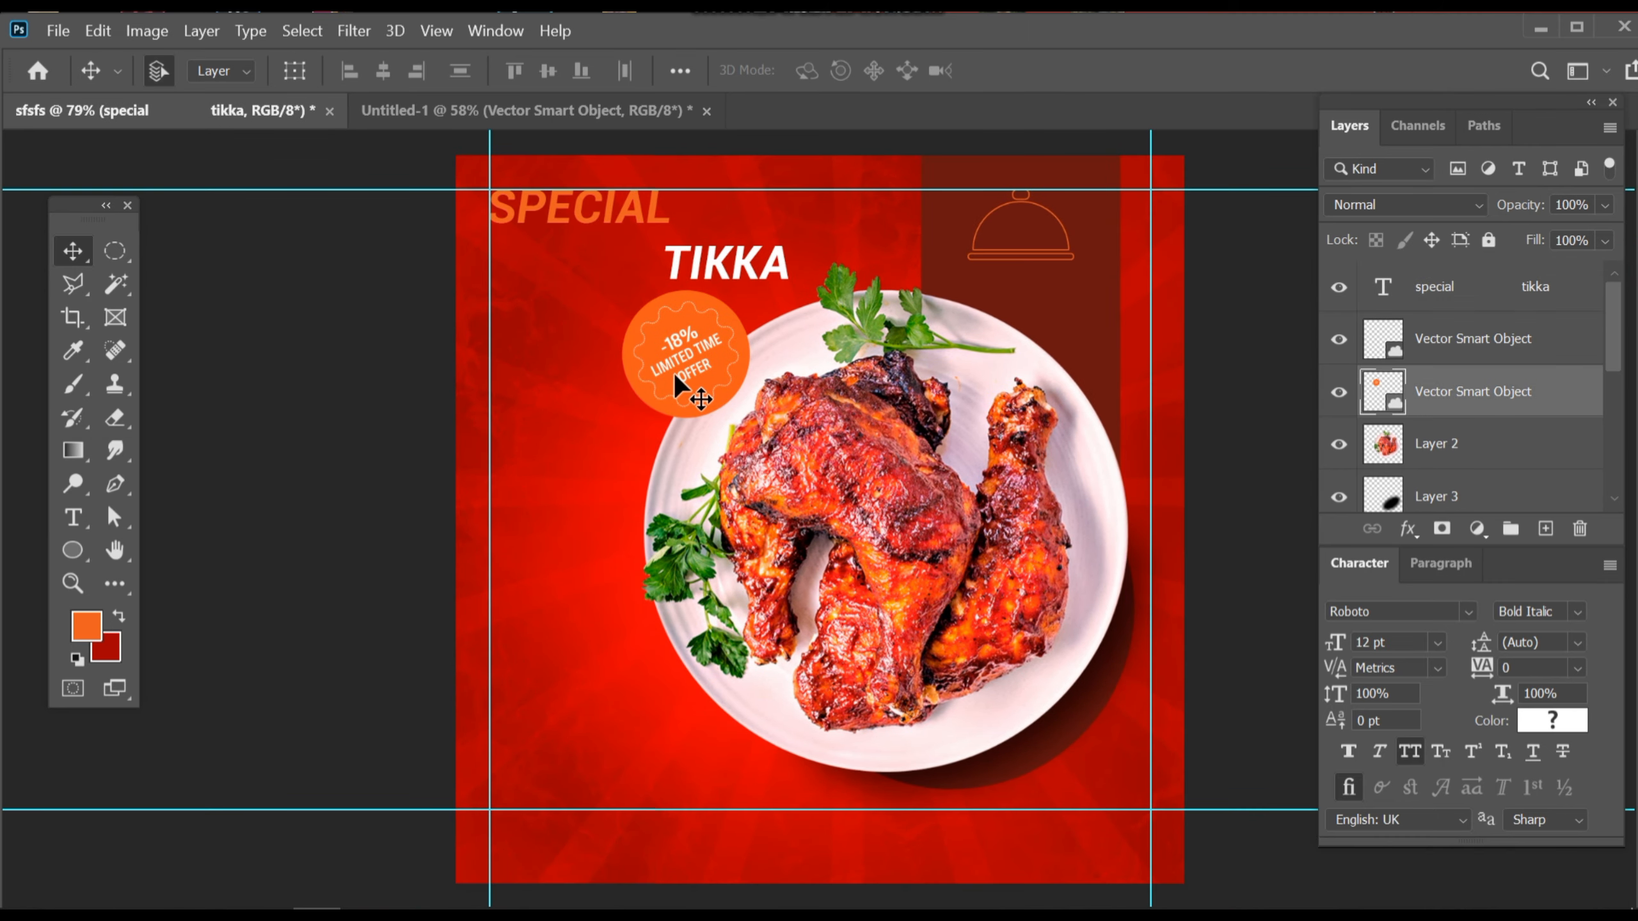
pyautogui.hotkey('shift', 'Down')
pyautogui.hotkey('shift', 'Down')
pyautogui.hotkey('shift', 'Left')
pyautogui.hotkey('shift', 'Down')
pyautogui.hotkey('shift', 'Left')
pyautogui.hotkey('shift', 'Down')
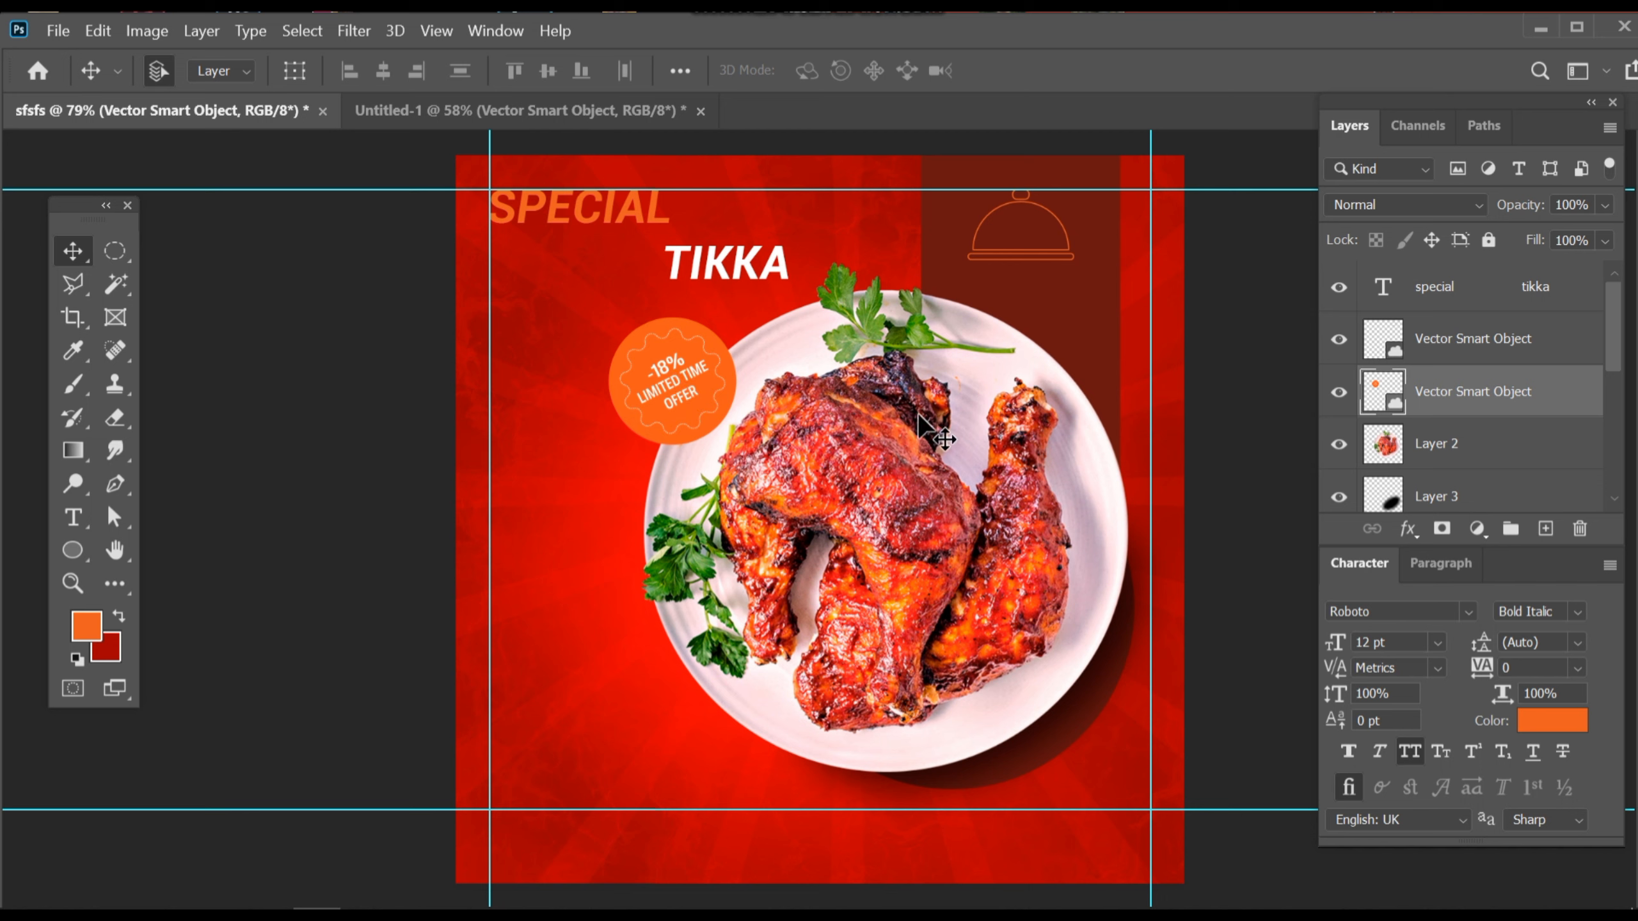
# - Nudge the chicken plate 10 px down and select its shadow, Layer 3
pyautogui.click(920, 419)
pyautogui.hotkey('shift', 'Down')
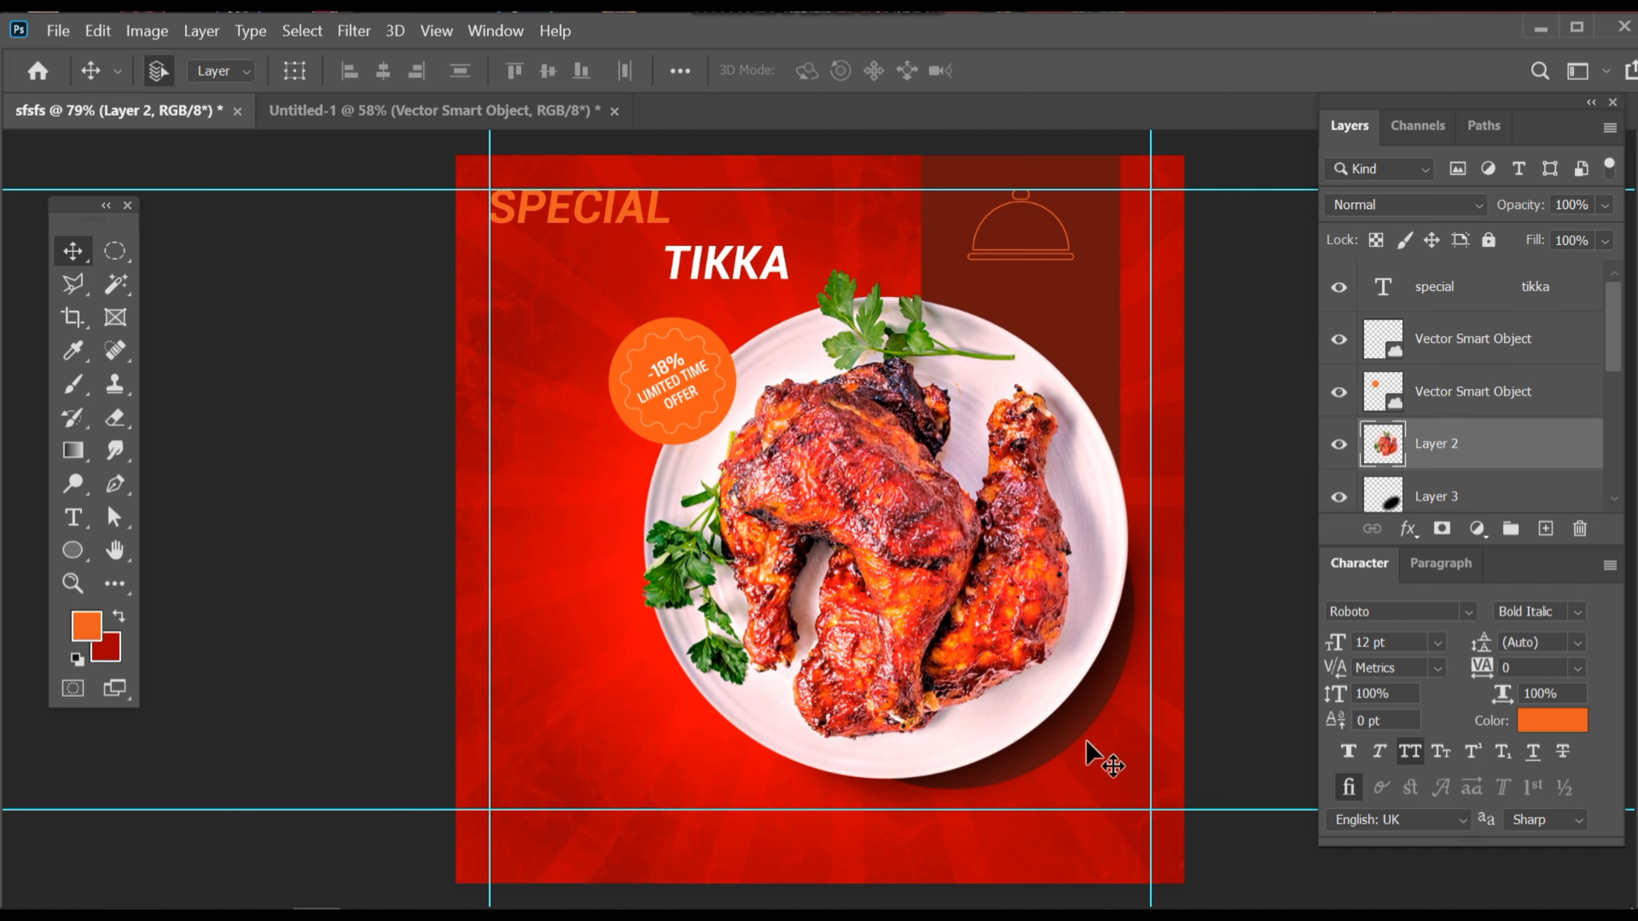
pyautogui.click(1081, 700)
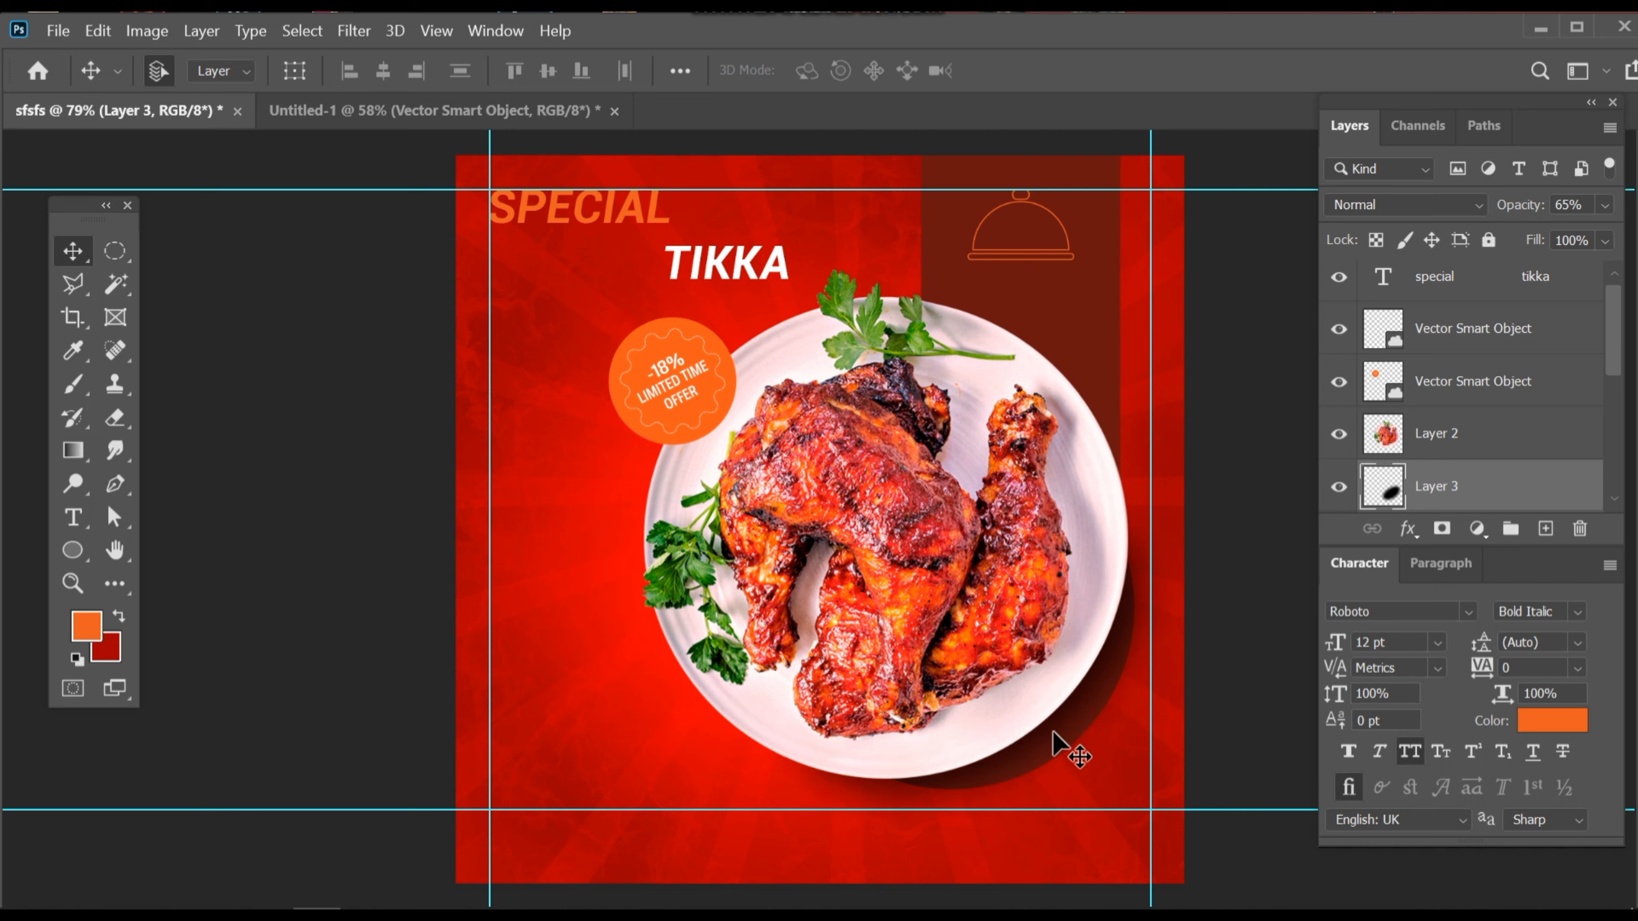
pyautogui.scroll(-2, 926, 619)
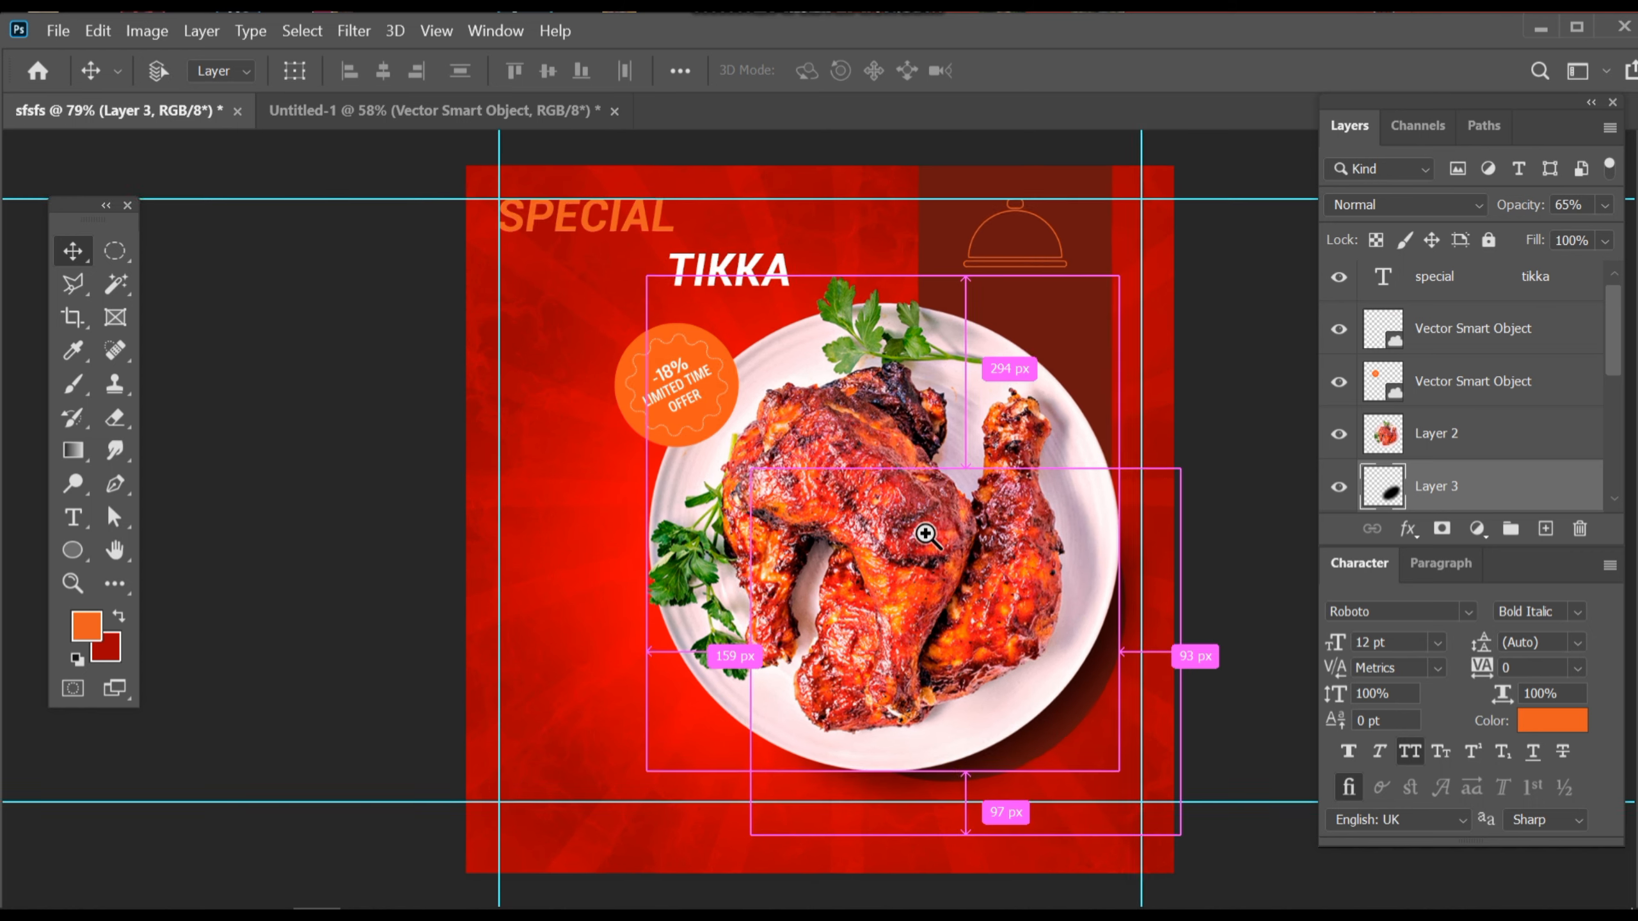
pyautogui.scroll(1, 827, 455)
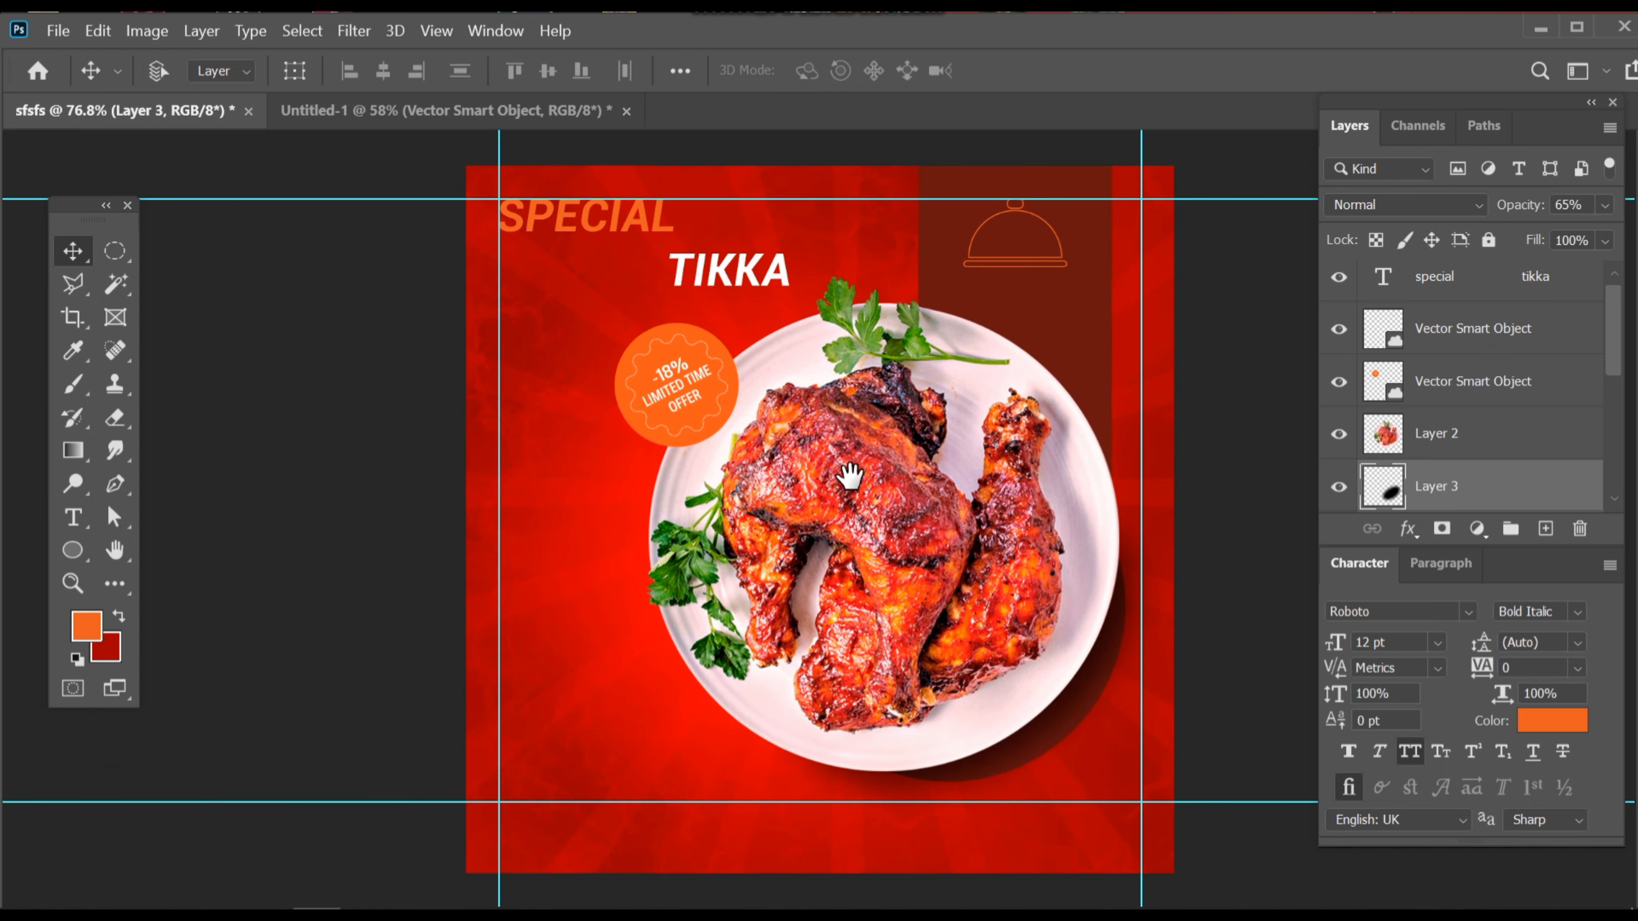
pyautogui.scroll(1, 850, 493)
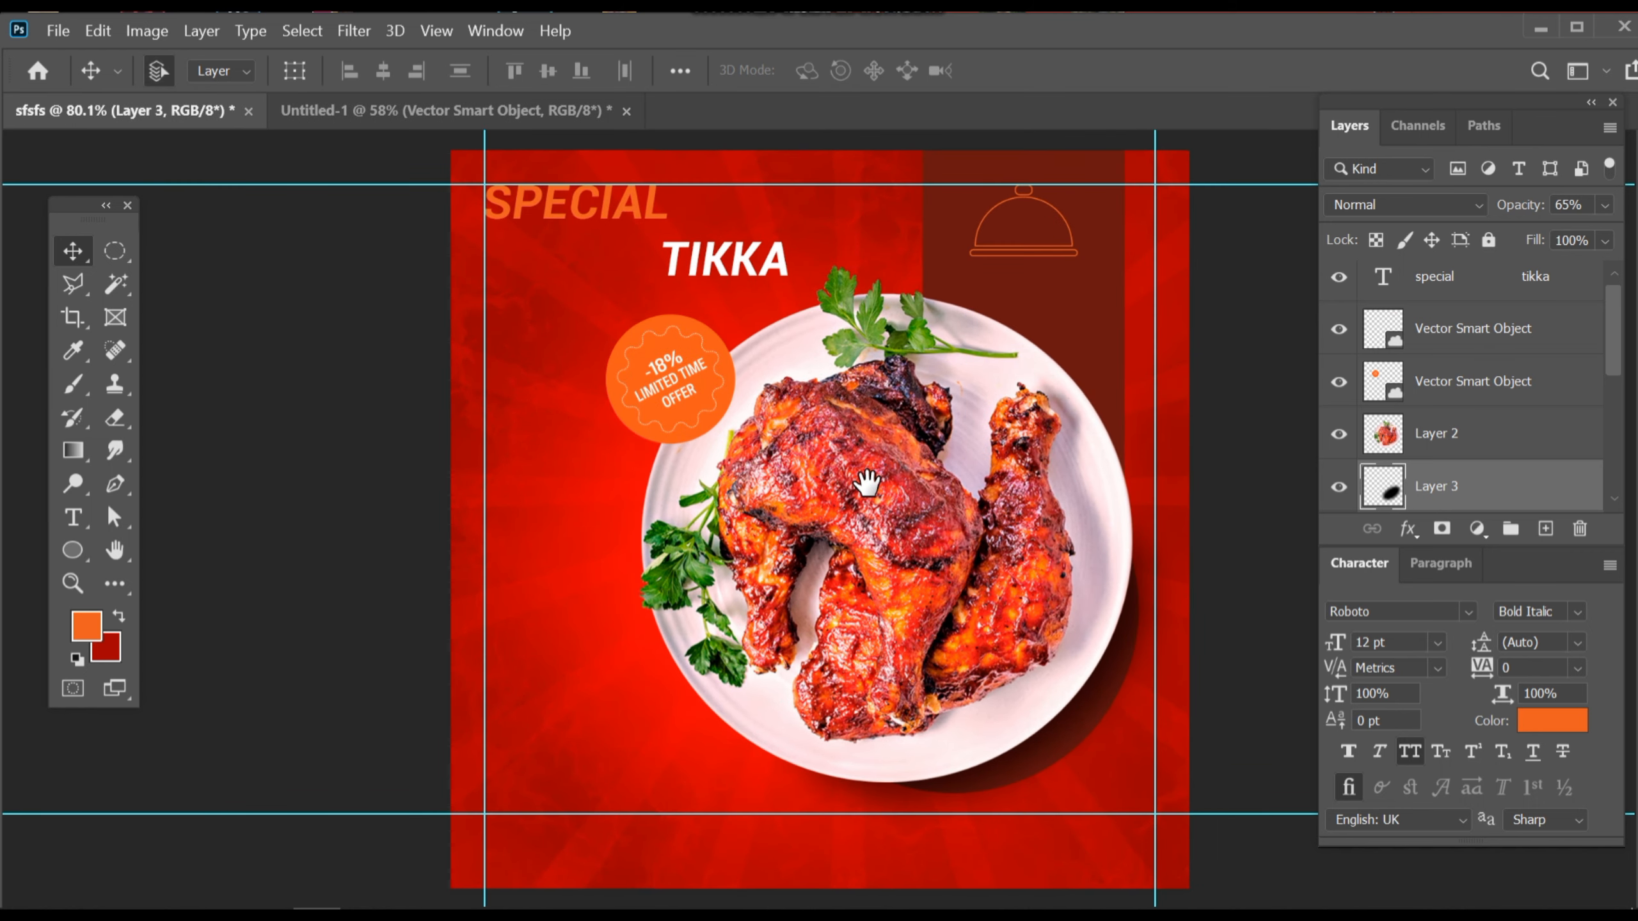
pyautogui.scroll(3, 727, 434)
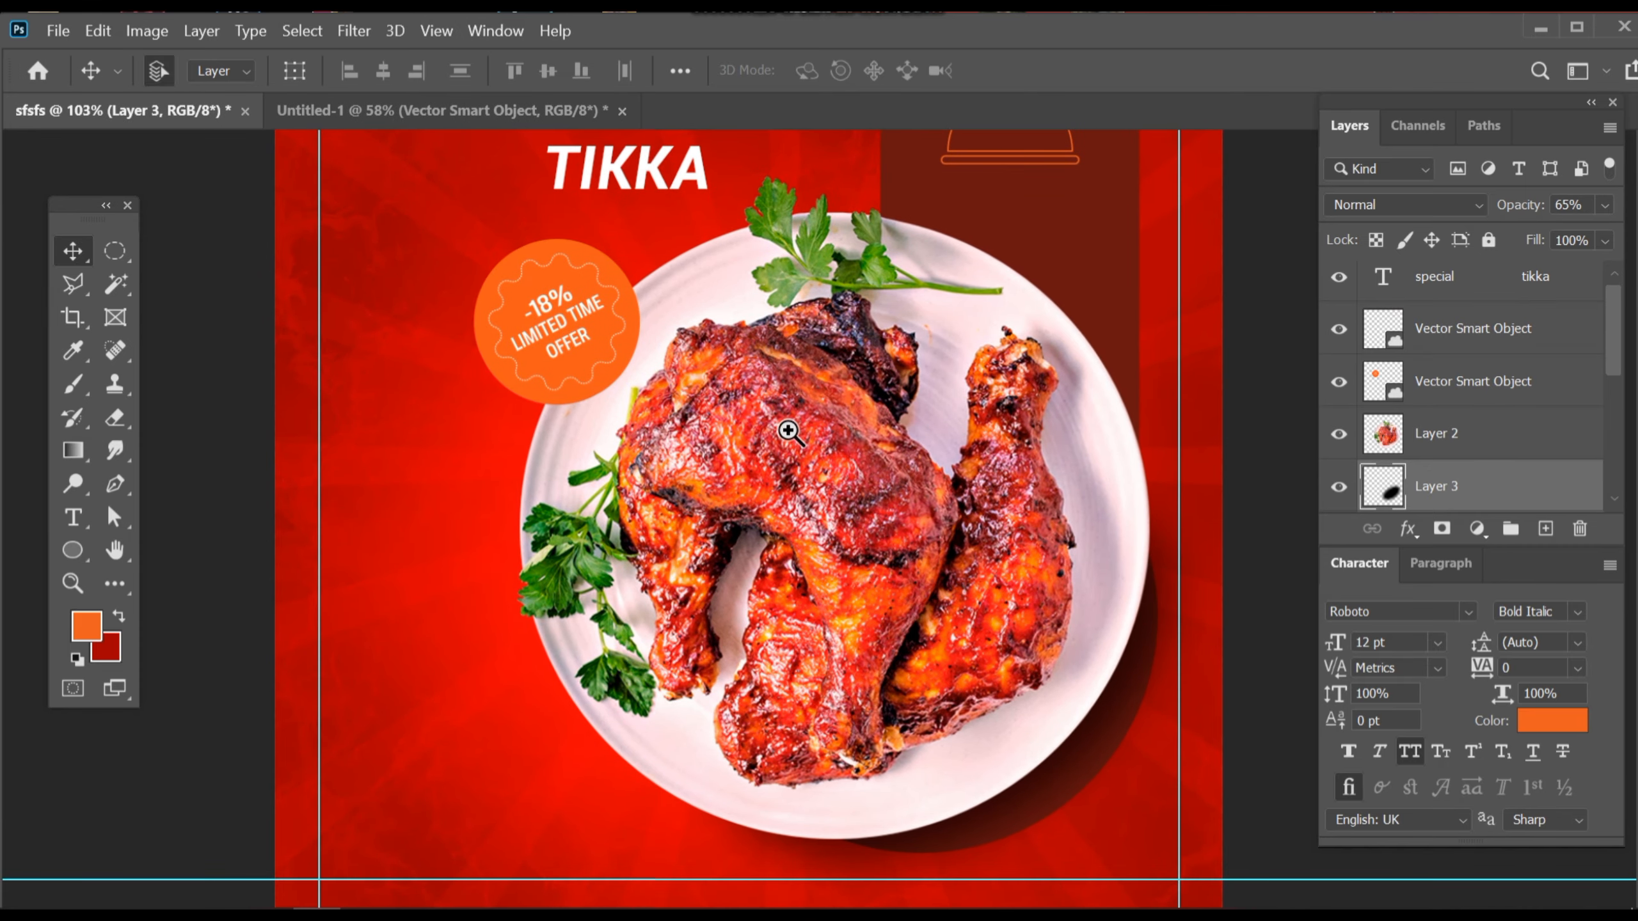
pyautogui.scroll(-3, 774, 428)
# - Bring the white dashed looping arrow from the Untitled-1 document into the sfsfs post, behind the plate's left edge
pyautogui.click(445, 120)
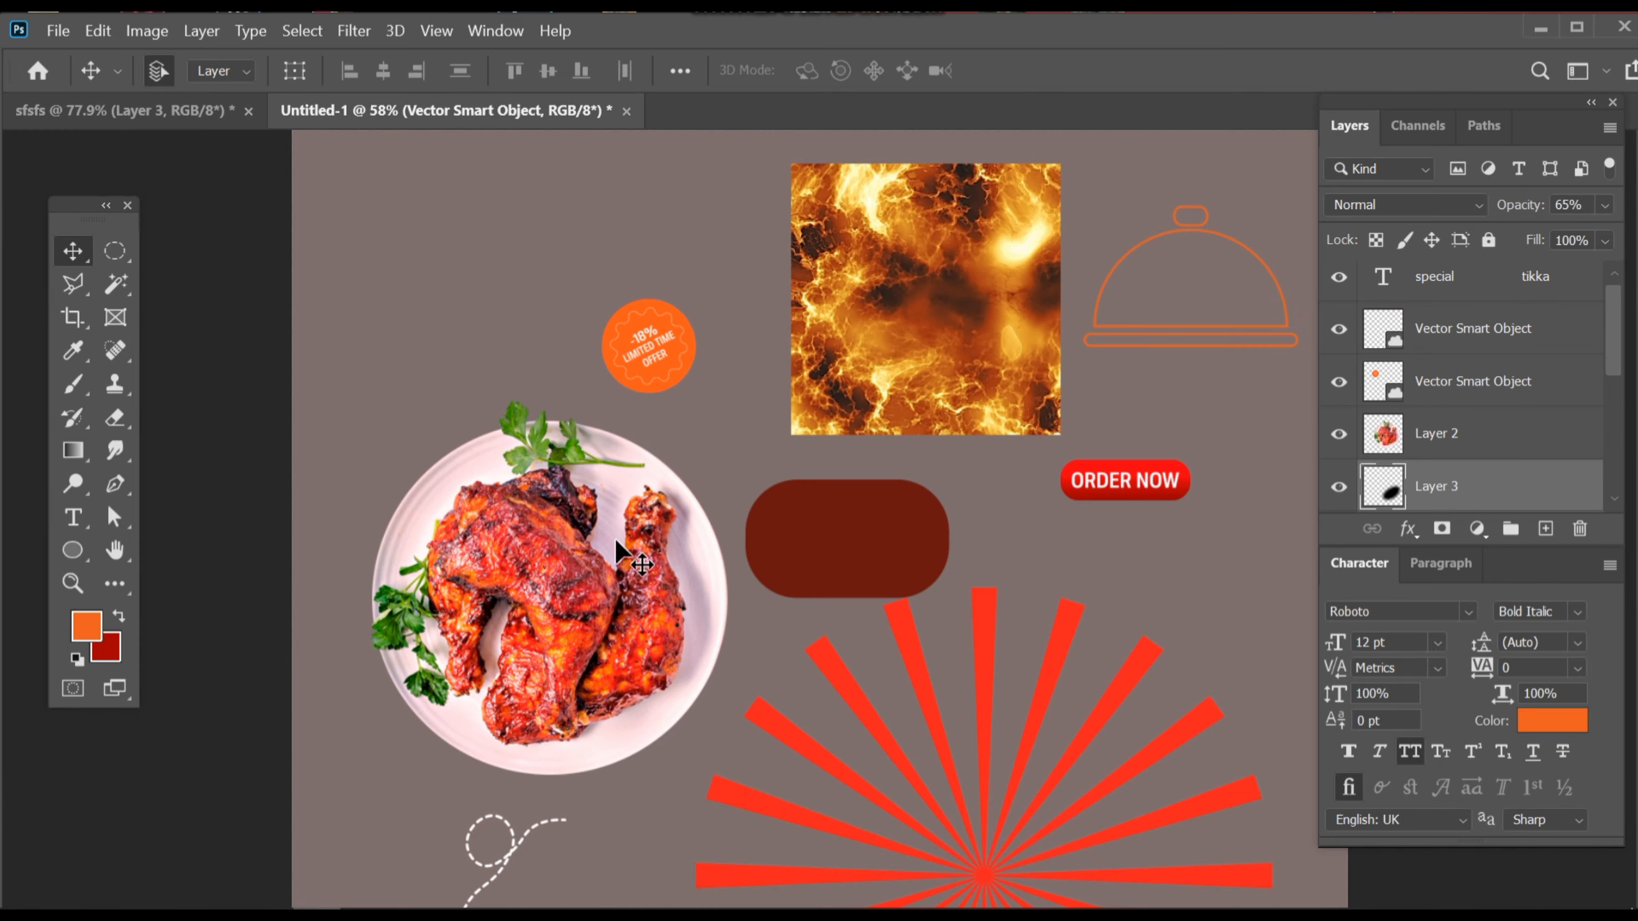
pyautogui.click(513, 845)
pyautogui.moveTo(513, 845); pyautogui.dragTo(650, 640)
pyautogui.scroll(2, 650, 643)
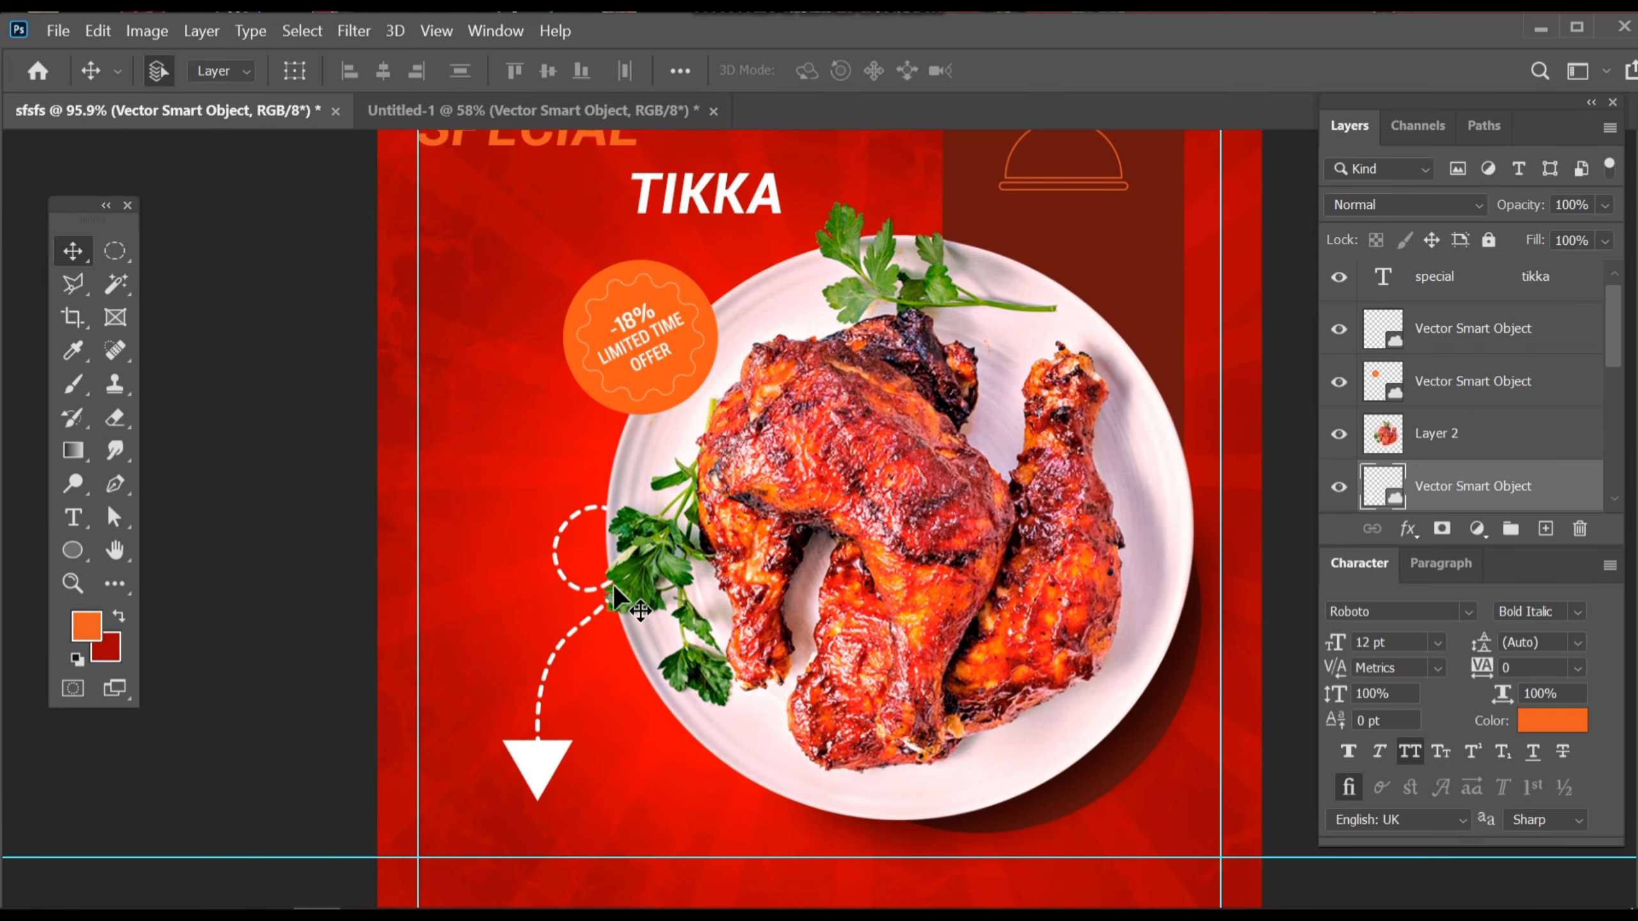
# - Scale the white dashed arrow down to 21.9% and place its tail against the plate's left edge, beside the parsley
pyautogui.hotkey('ctrl', 't')
pyautogui.moveTo(722, 502); pyautogui.dragTo(683, 552)
pyautogui.moveTo(596, 615); pyautogui.dragTo(556, 657)
pyautogui.hotkey('ctrl', '1')
pyautogui.moveTo(644, 594); pyautogui.dragTo(592, 576)
pyautogui.scroll(5, 578, 522)
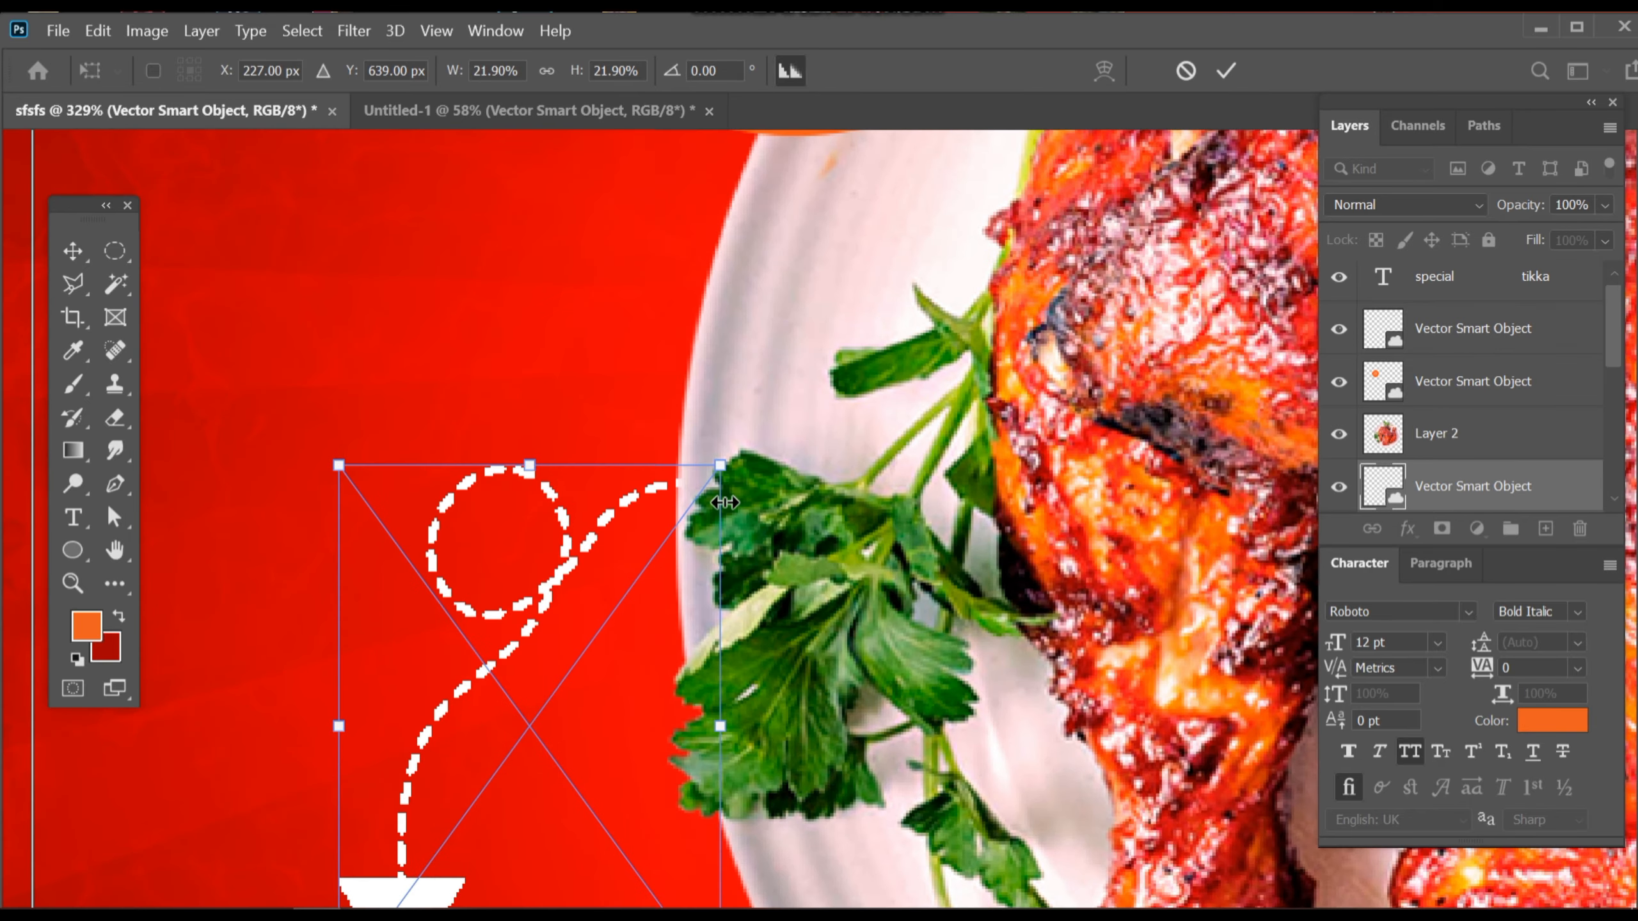
pyautogui.moveTo(650, 505); pyautogui.dragTo(651, 488)
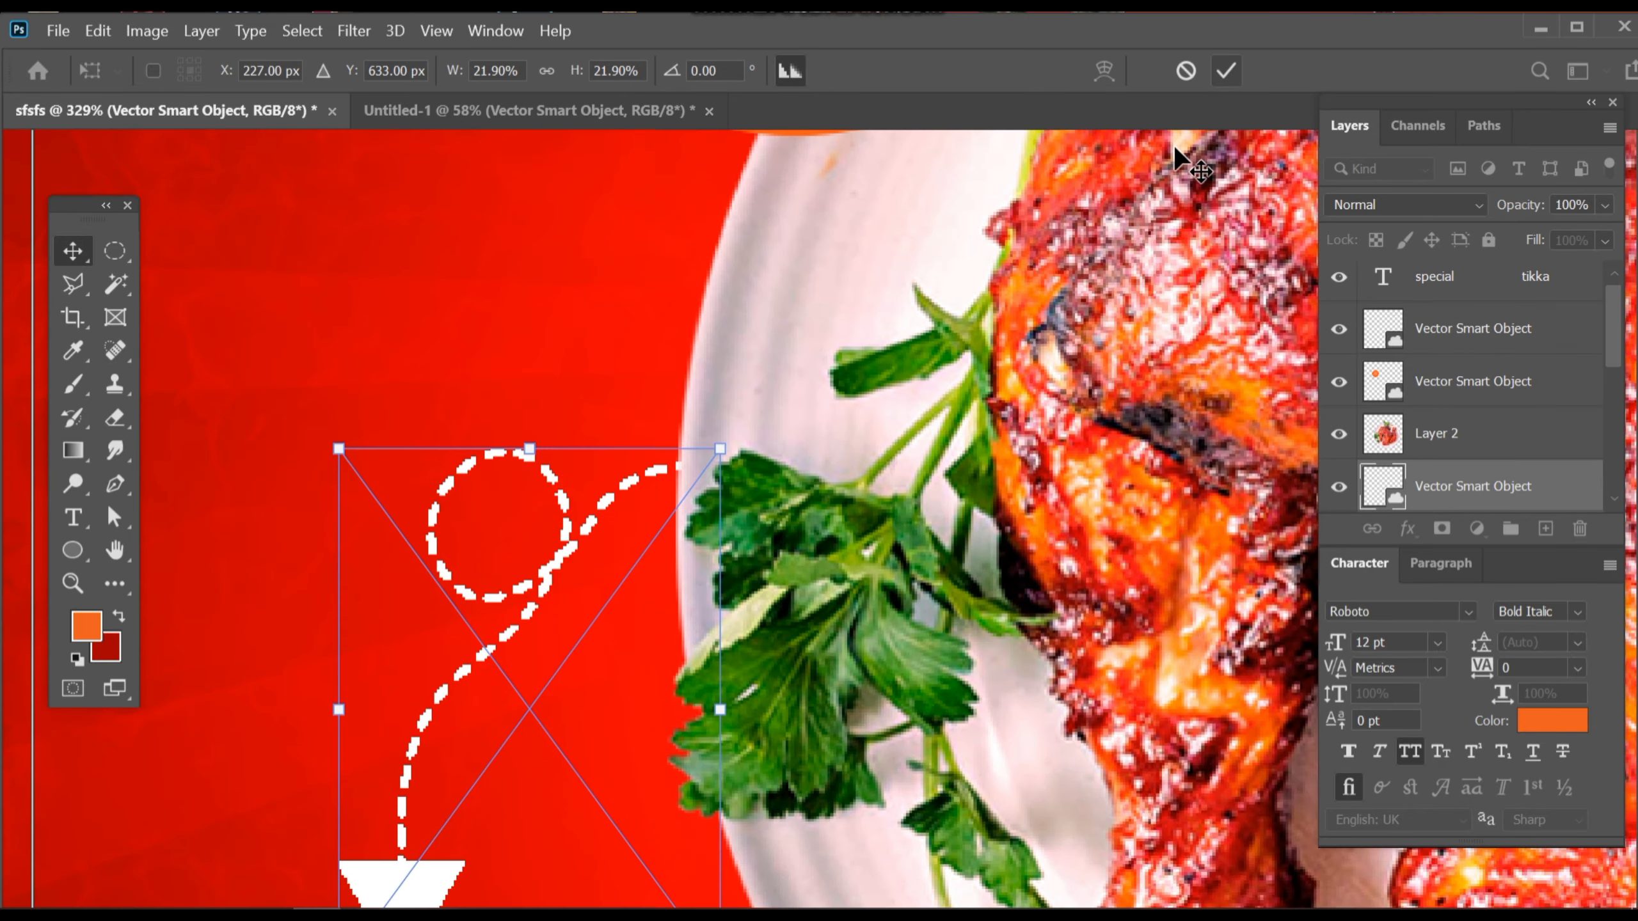
pyautogui.press('Return')
pyautogui.hotkey('ctrl', '0')
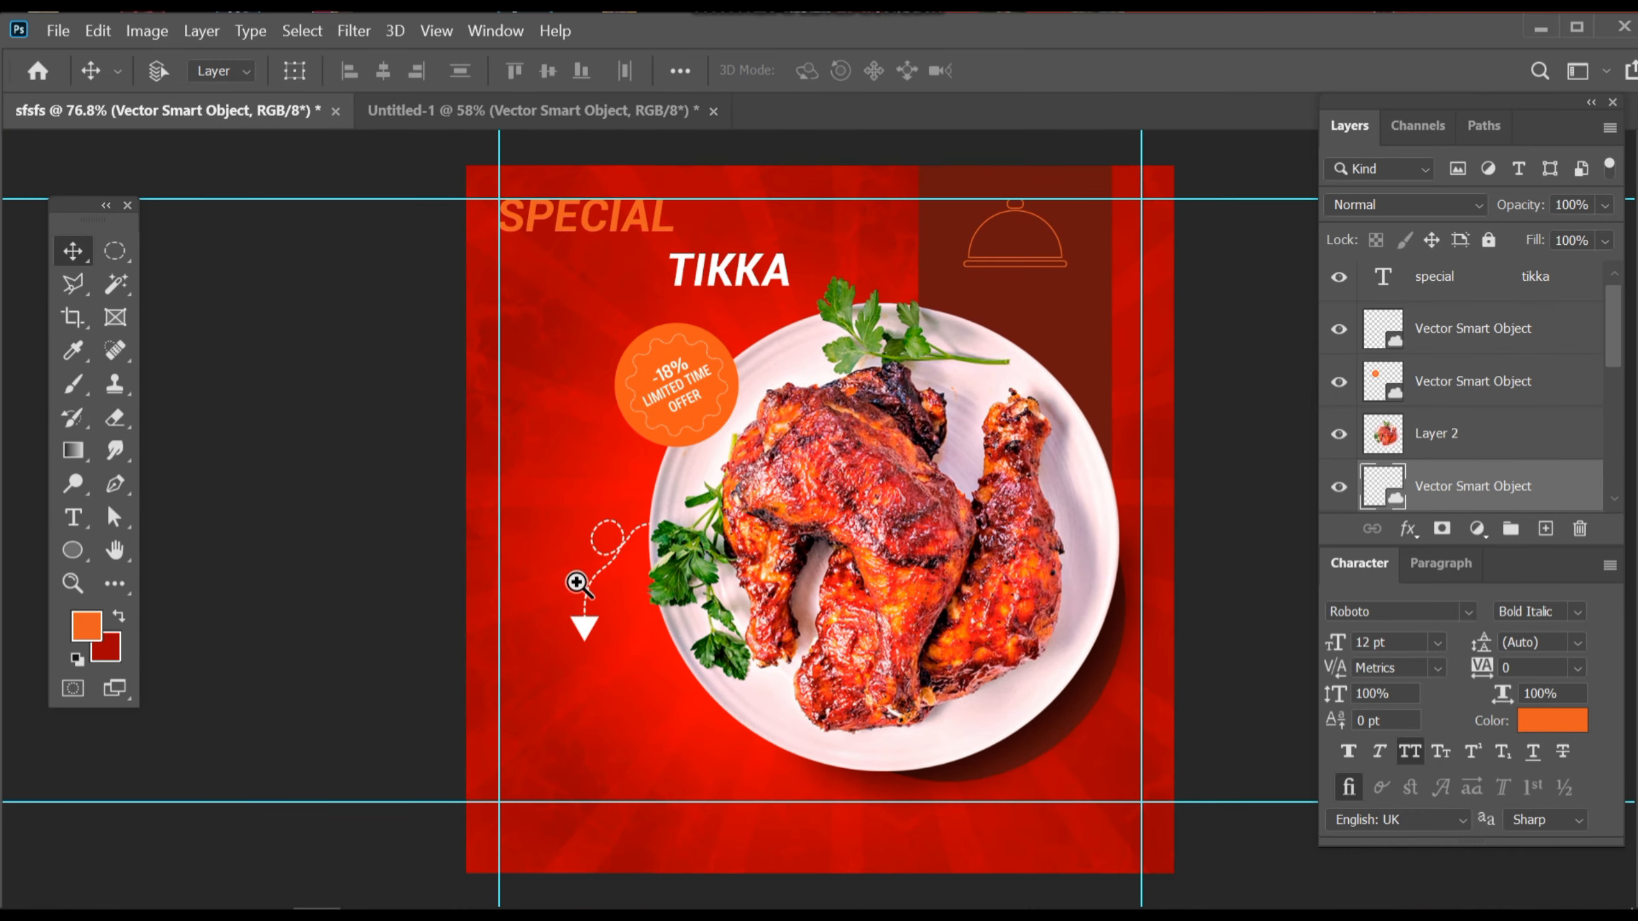
# - Bring the red ORDER NOW button from the Untitled-1 document into the sfsfs post, just below the dashed arrow
pyautogui.moveTo(575, 583); pyautogui.dragTo(629, 670)
pyautogui.moveTo(704, 610); pyautogui.dragTo(808, 429)
pyautogui.click(574, 111)
pyautogui.moveTo(1129, 468); pyautogui.dragTo(583, 629)
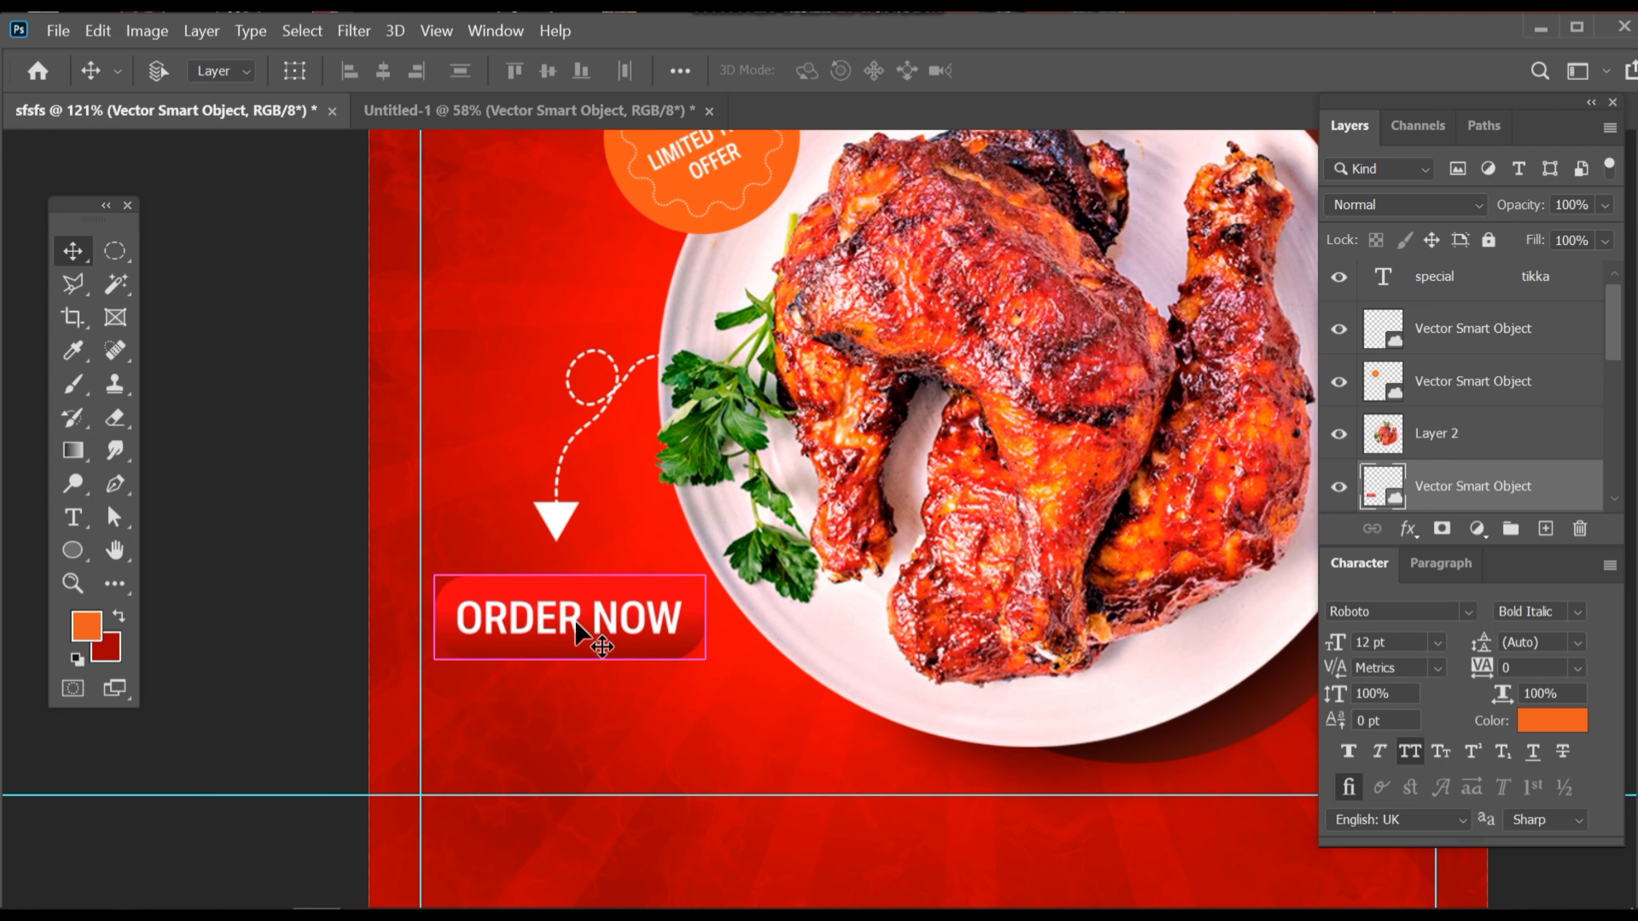
# - Scale the ORDER NOW button down slightly and align its left edge with the left margin guide
pyautogui.hotkey('ctrl', 't')
pyautogui.moveTo(706, 573); pyautogui.dragTo(695, 579)
pyautogui.click(1238, 73)
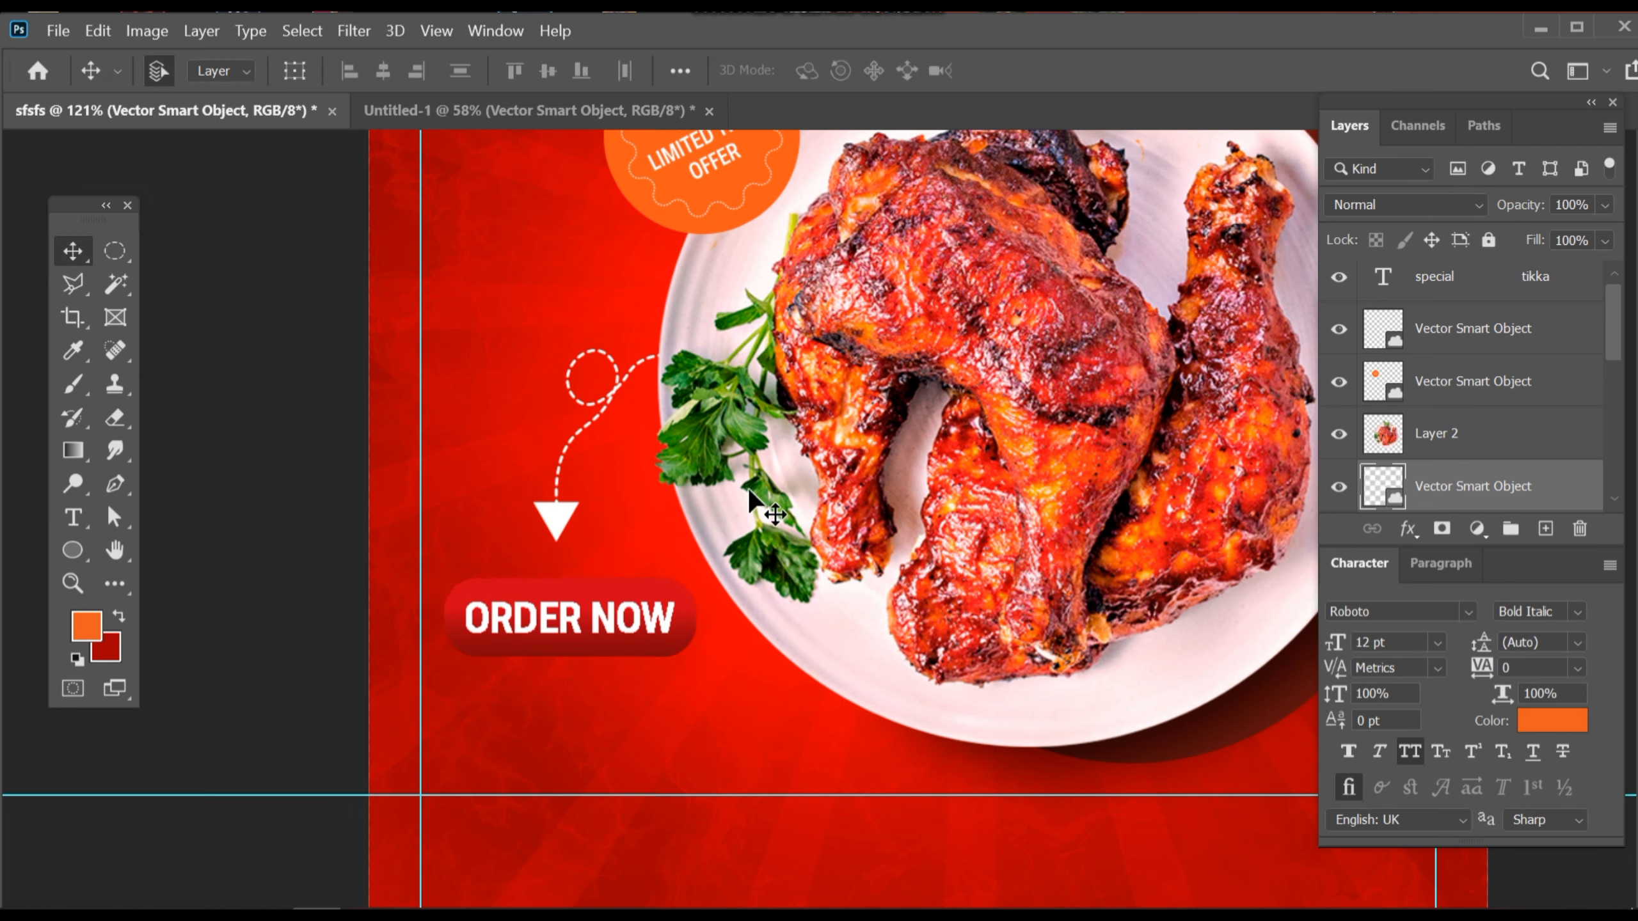
pyautogui.scroll(2, 591, 636)
pyautogui.hscroll(-2, 490, 651)
pyautogui.moveTo(483, 623); pyautogui.dragTo(522, 623)
pyautogui.moveTo(545, 625); pyautogui.dragTo(647, 632)
pyautogui.scroll(-5, 735, 623)
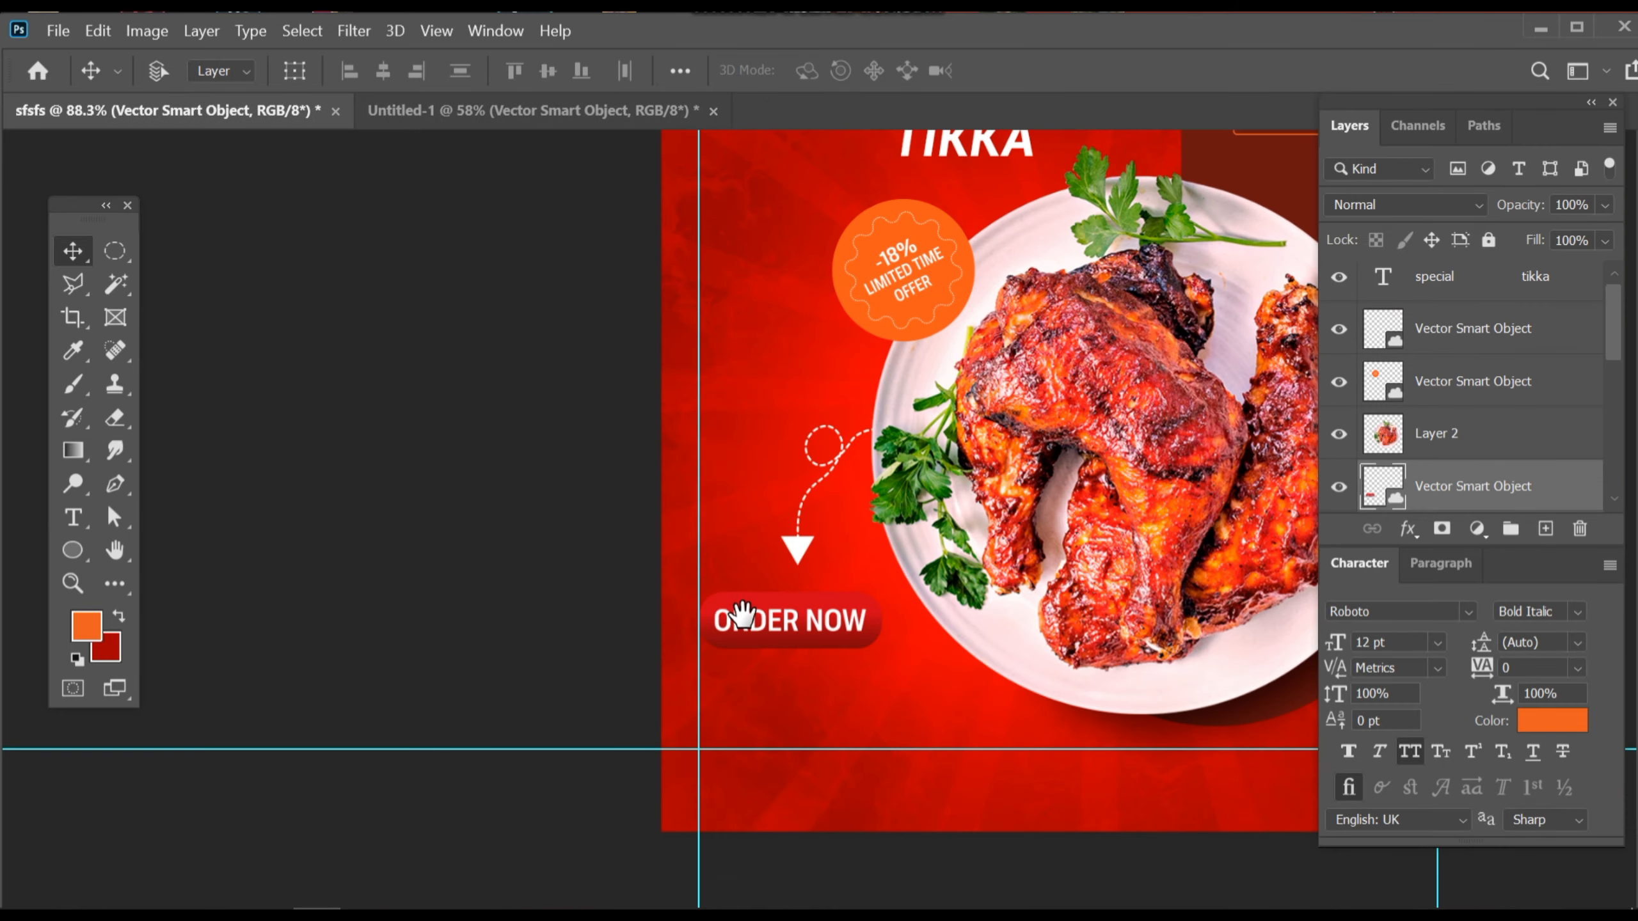
# - Nudge the dashed arrow about 10 px left and 11 px down, so its head points at the middle of ORDER NOW
pyautogui.scroll(4, 768, 629)
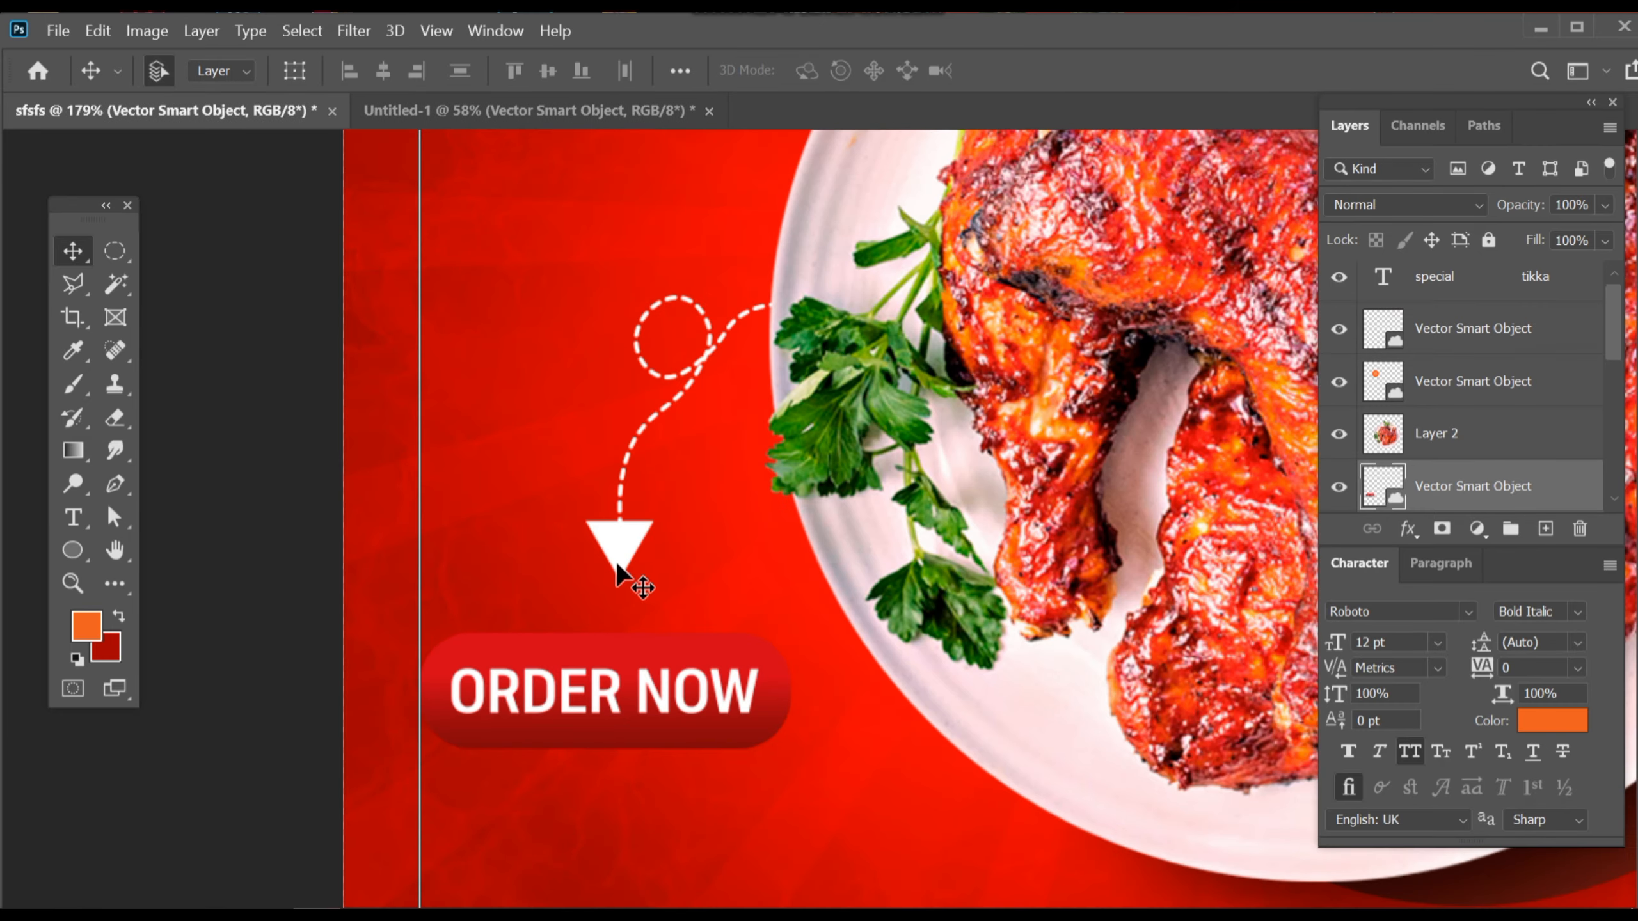
pyautogui.click(616, 561)
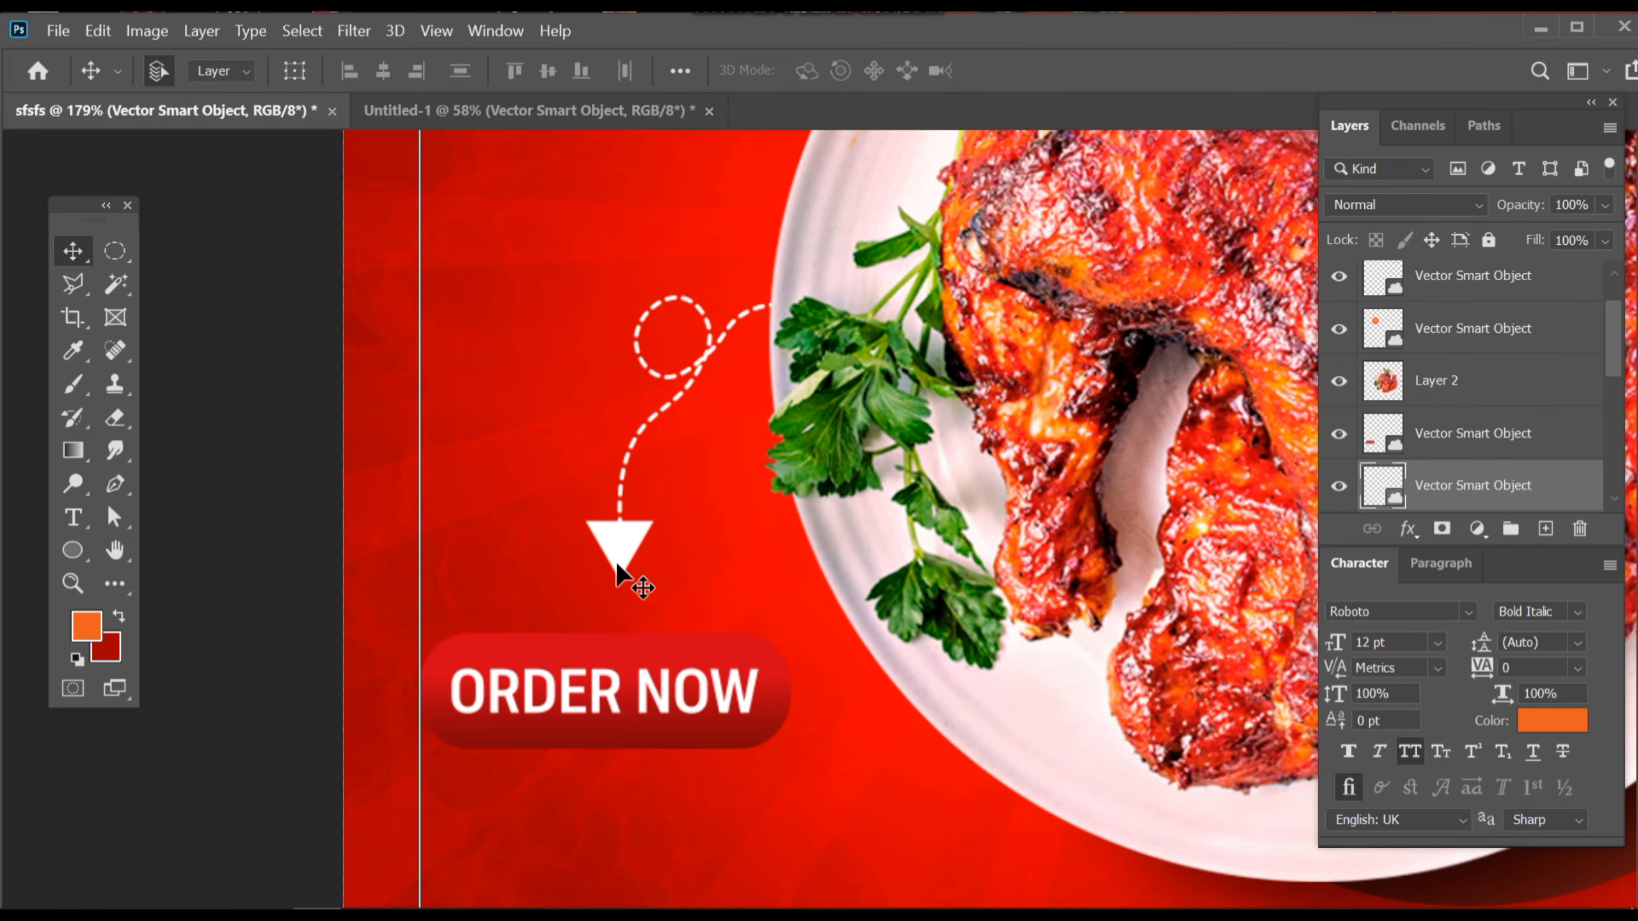
pyautogui.hotkey('shift', 'Left')
pyautogui.hotkey('shift', 'Left')
pyautogui.hotkey('shift', 'Left')
pyautogui.hotkey('shift', 'Right')
pyautogui.press('Right')
pyautogui.press('Right')
pyautogui.press('Right')
pyautogui.hotkey('shift', 'Down')
pyautogui.press('Down')
pyautogui.press('Down')
pyautogui.press('Down')
pyautogui.press('Down')
pyautogui.press('Down')
pyautogui.press('Down')
pyautogui.press('Up')
pyautogui.click(629, 571)
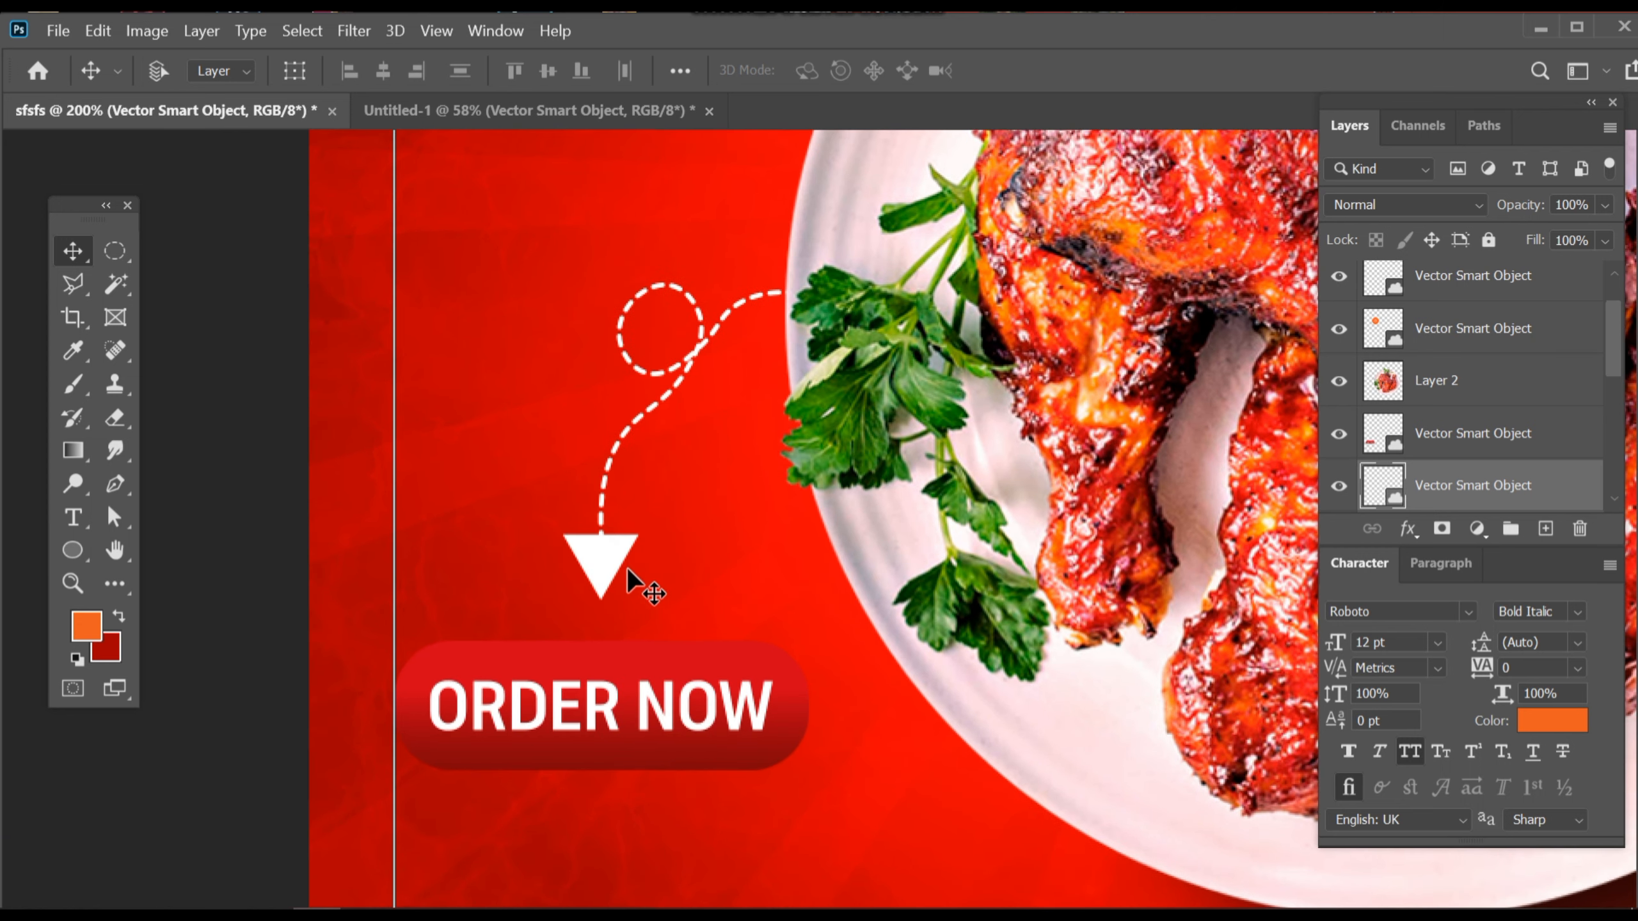
# - Rotate the dashed arrow about 4.9° clockwise
pyautogui.hotkey('ctrl', 't')
pyautogui.moveTo(832, 287); pyautogui.dragTo(843, 299)
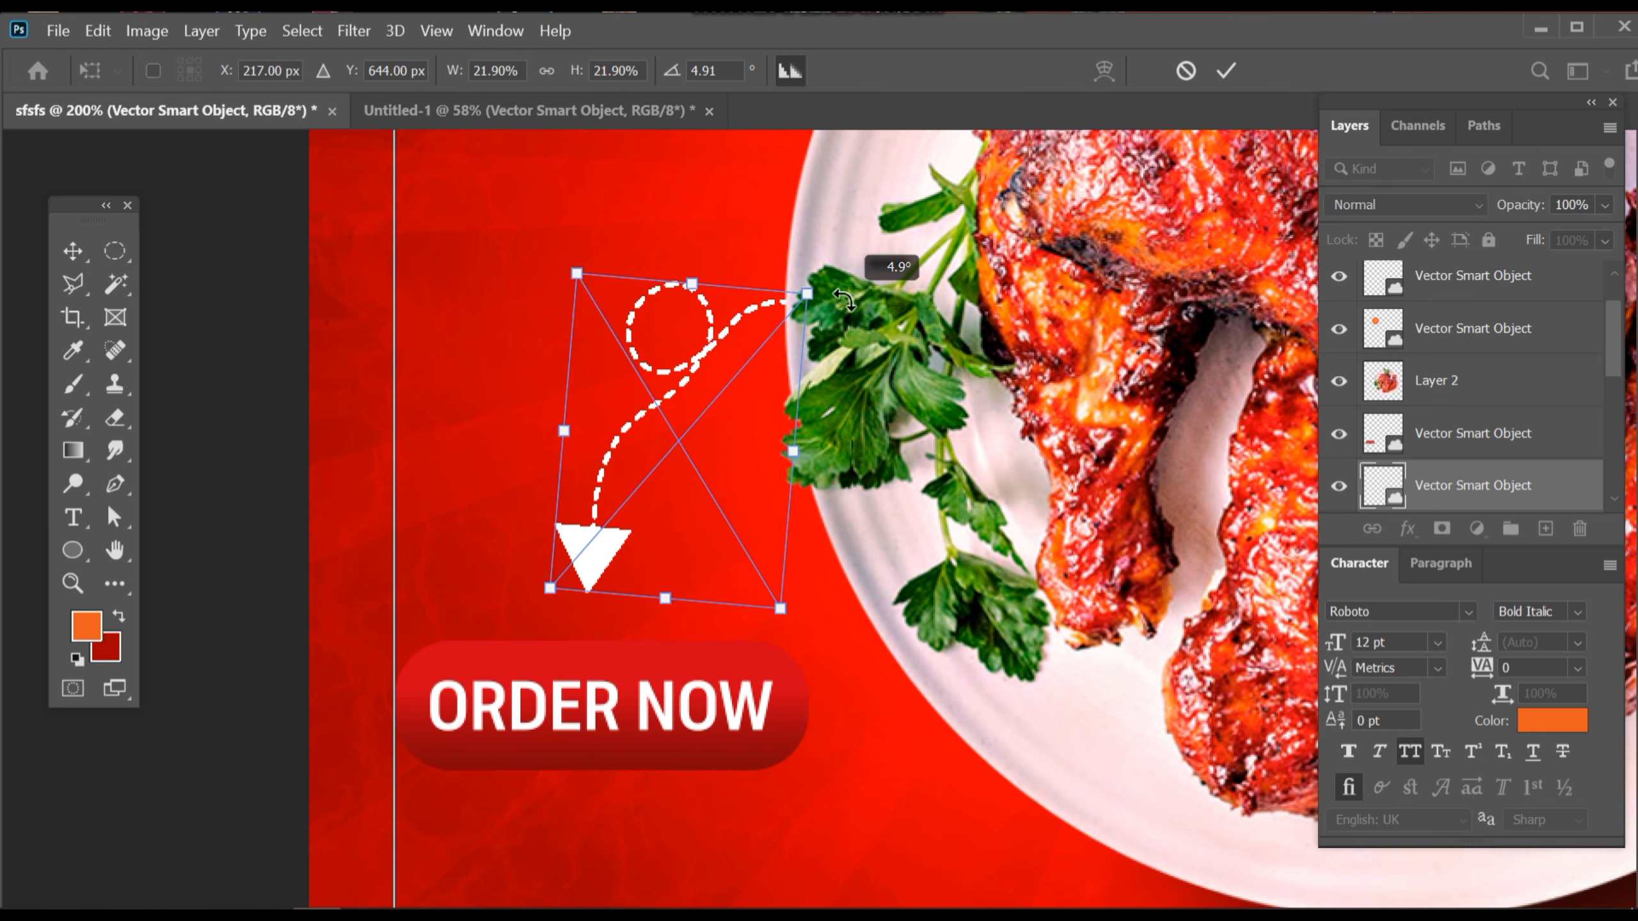
pyautogui.click(1227, 71)
pyautogui.scroll(-5, 673, 494)
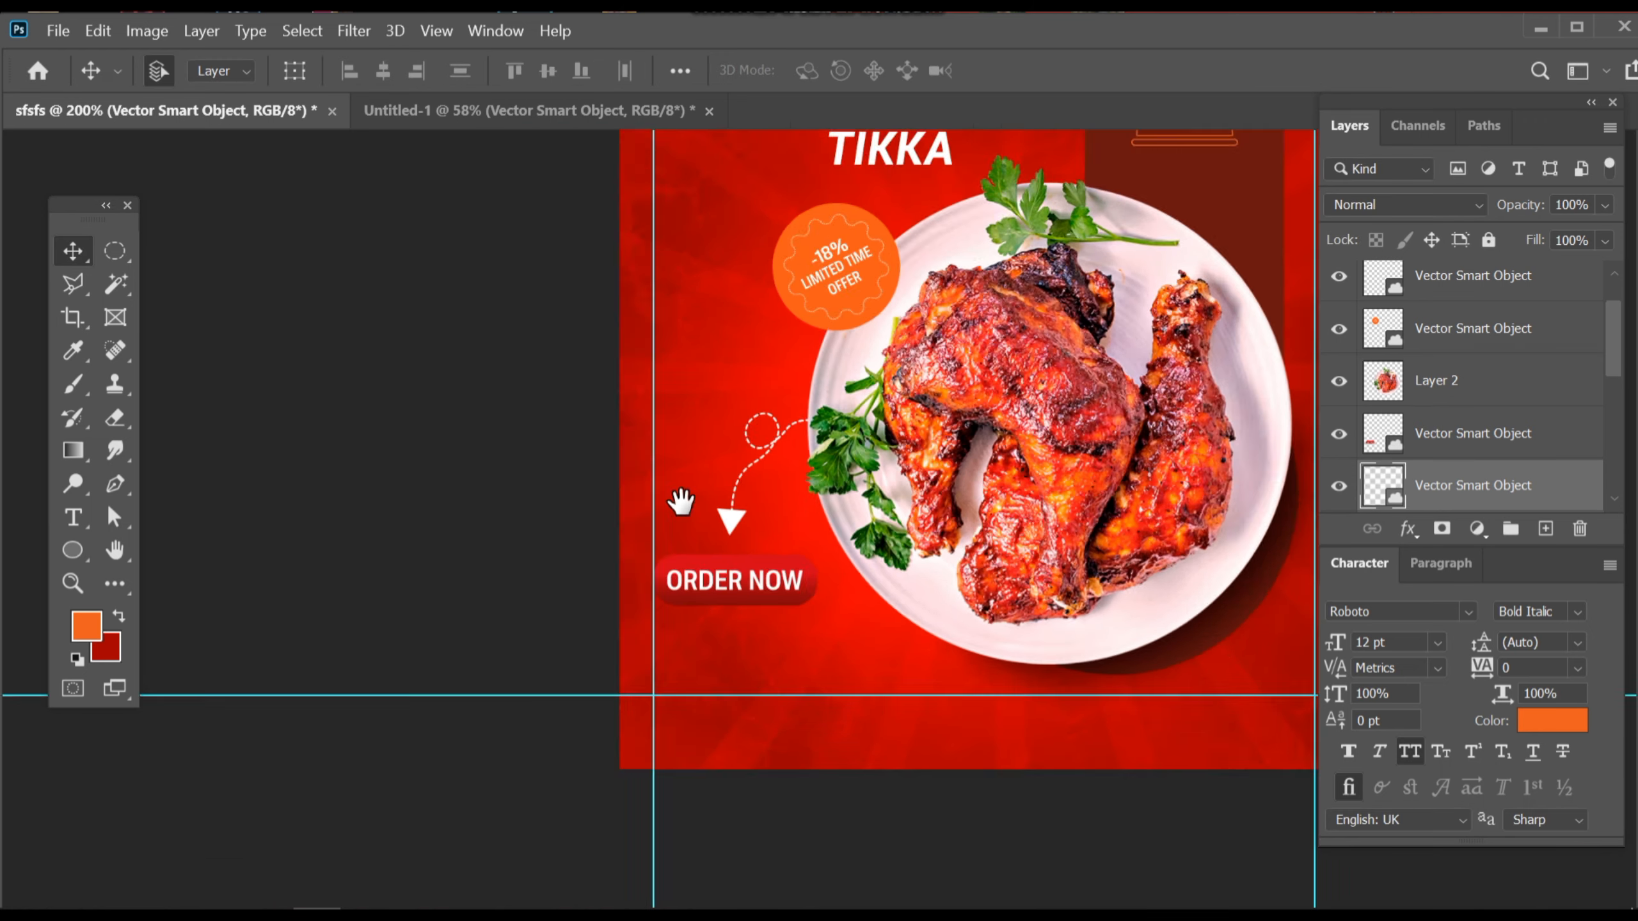
pyautogui.scroll(2, 696, 665)
pyautogui.scroll(2, 750, 597)
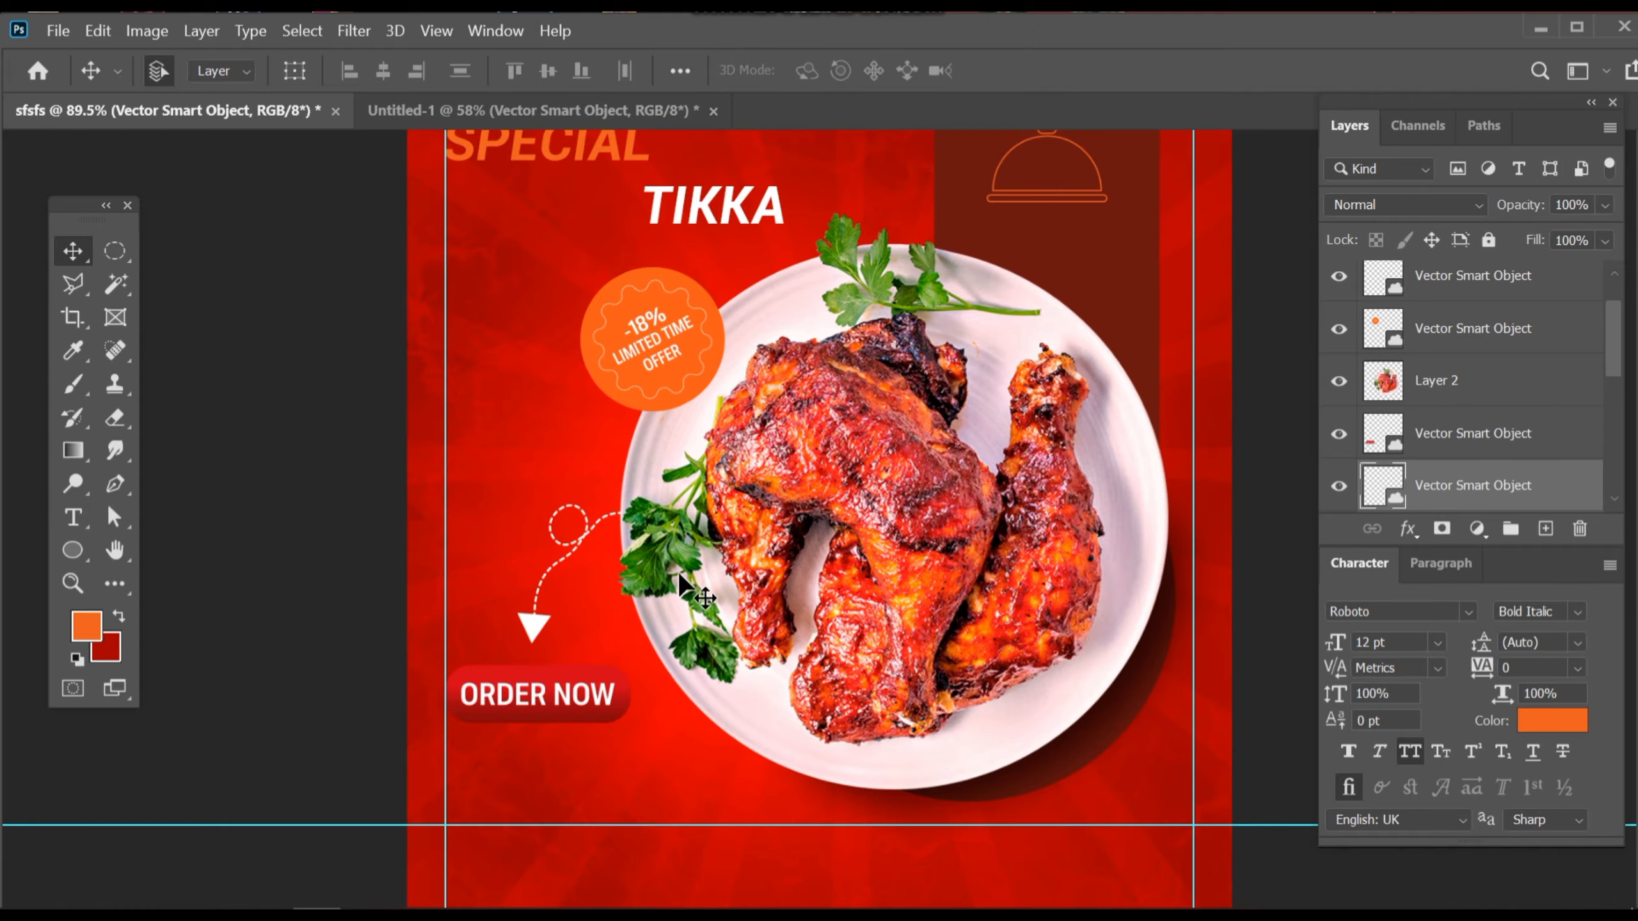
pyautogui.scroll(-2, 827, 529)
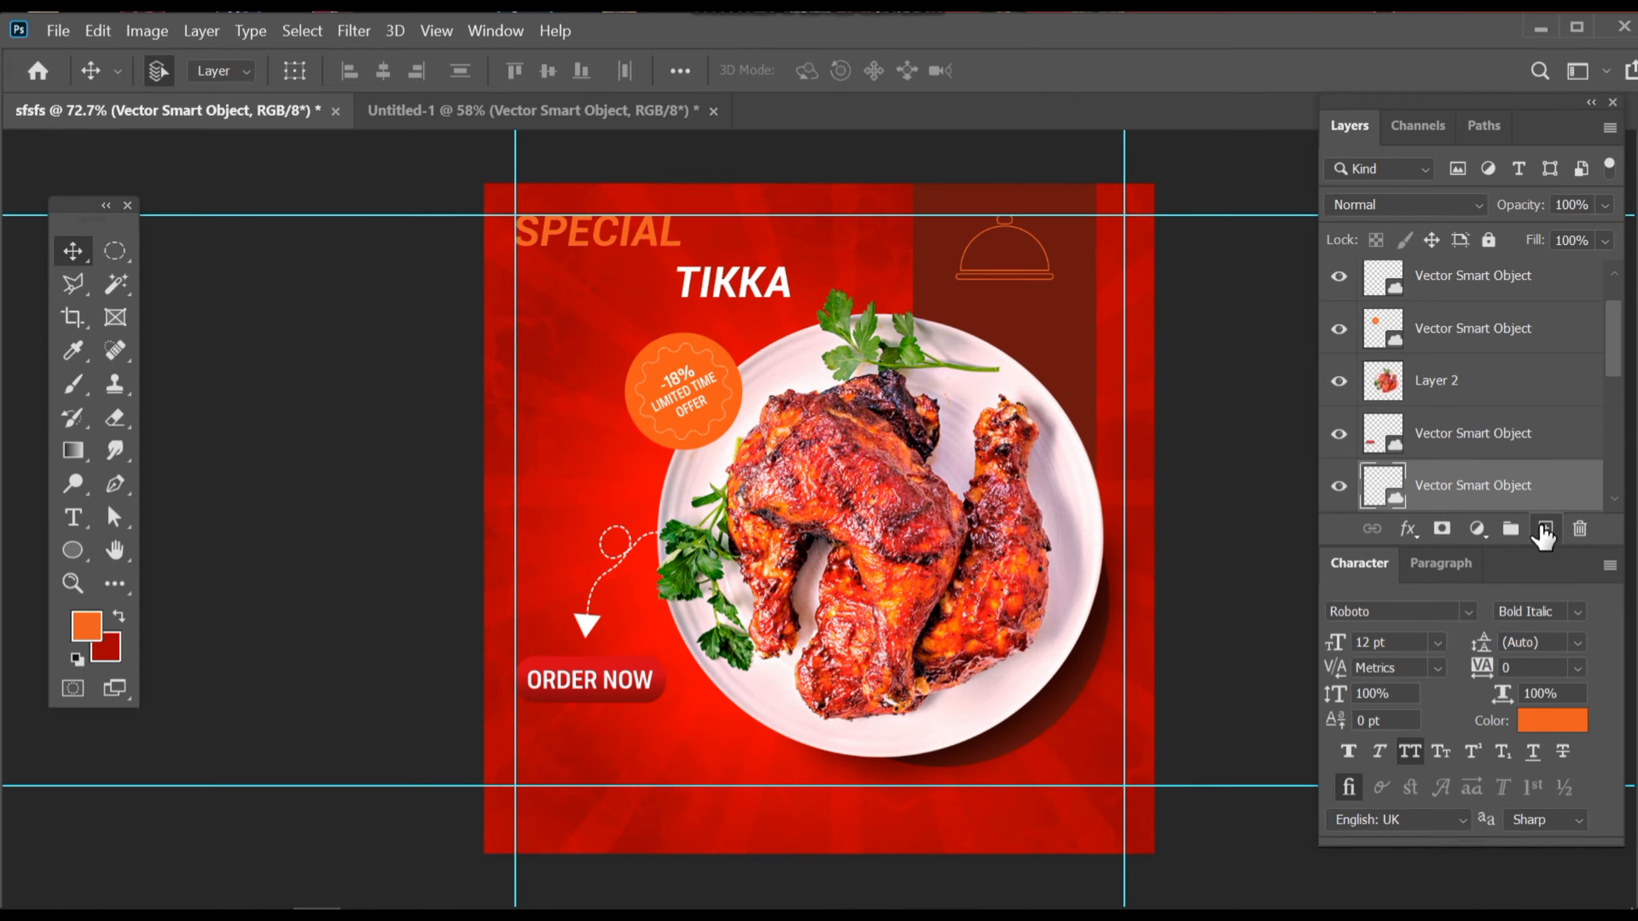
# - Add a new empty layer directly above the dashed arrow's layer and activate the Brush tool
pyautogui.click(1546, 530)
pyautogui.click(69, 388)
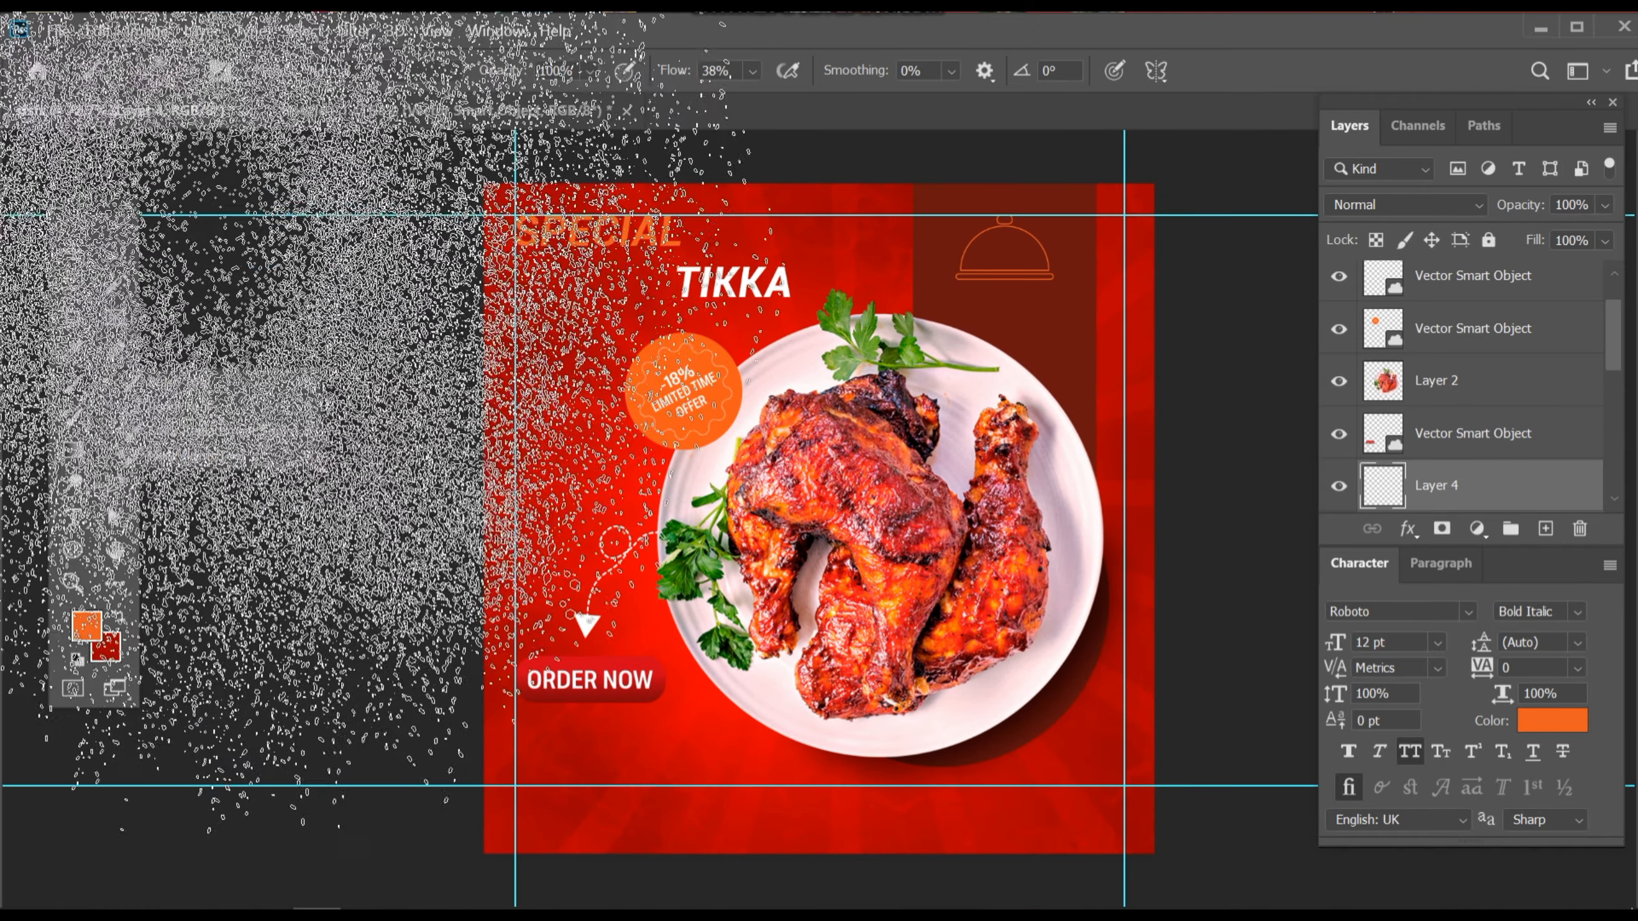
pyautogui.click(164, 387)
# - Preview brushes 76, 77 and 78 from the Free Fog Photoshop Brushes 9 set over the post
pyautogui.click(186, 69)
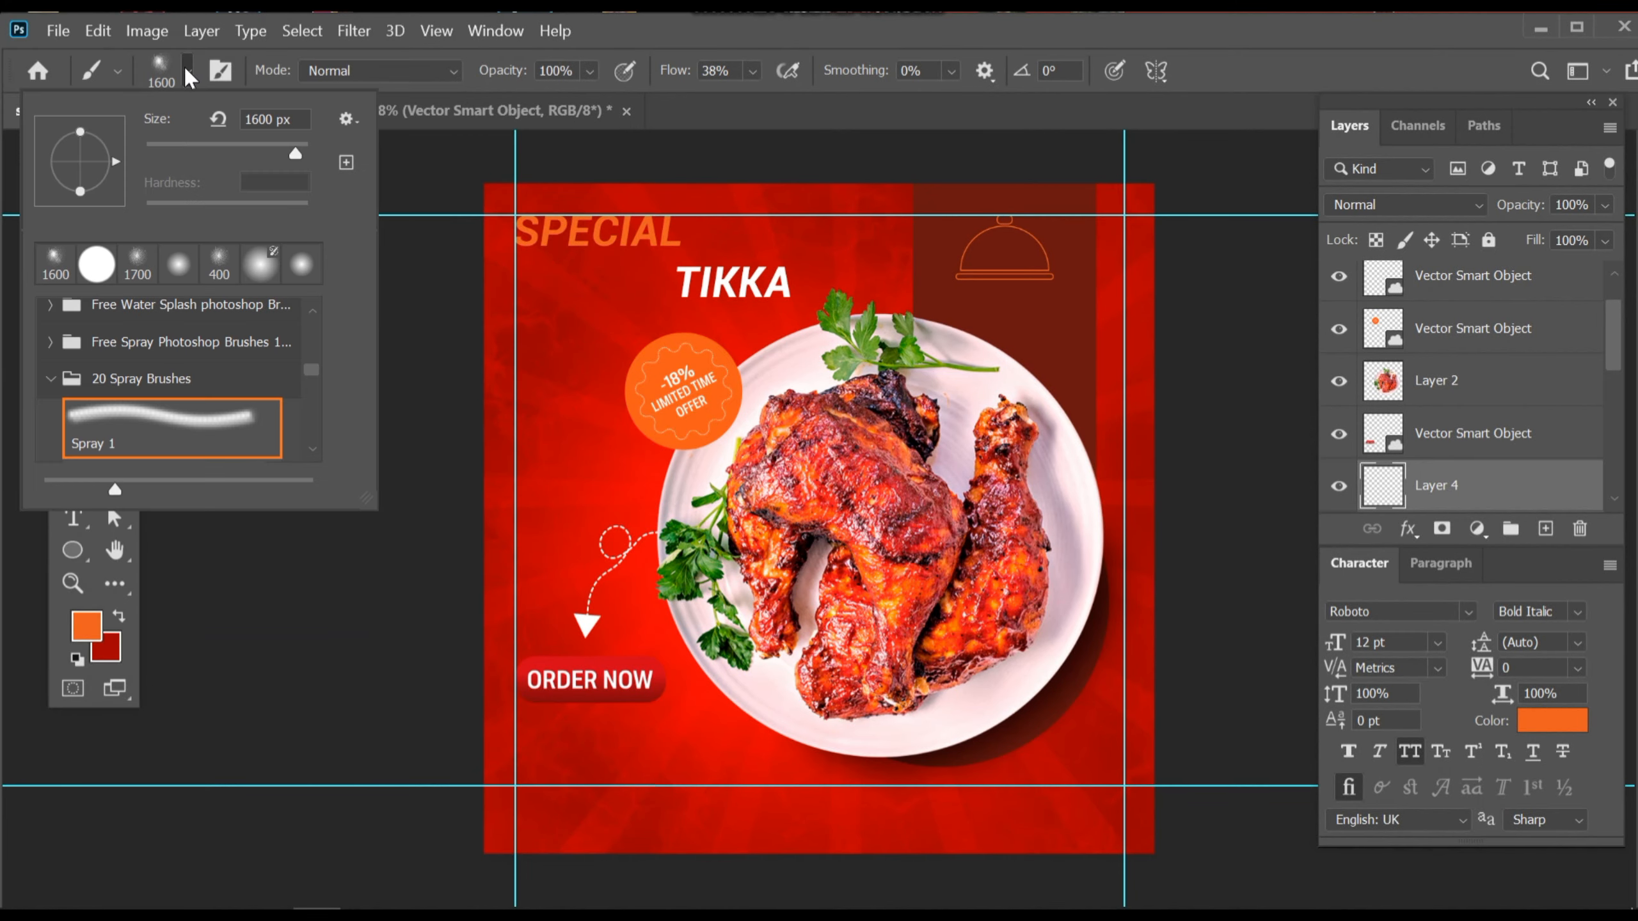
pyautogui.click(54, 379)
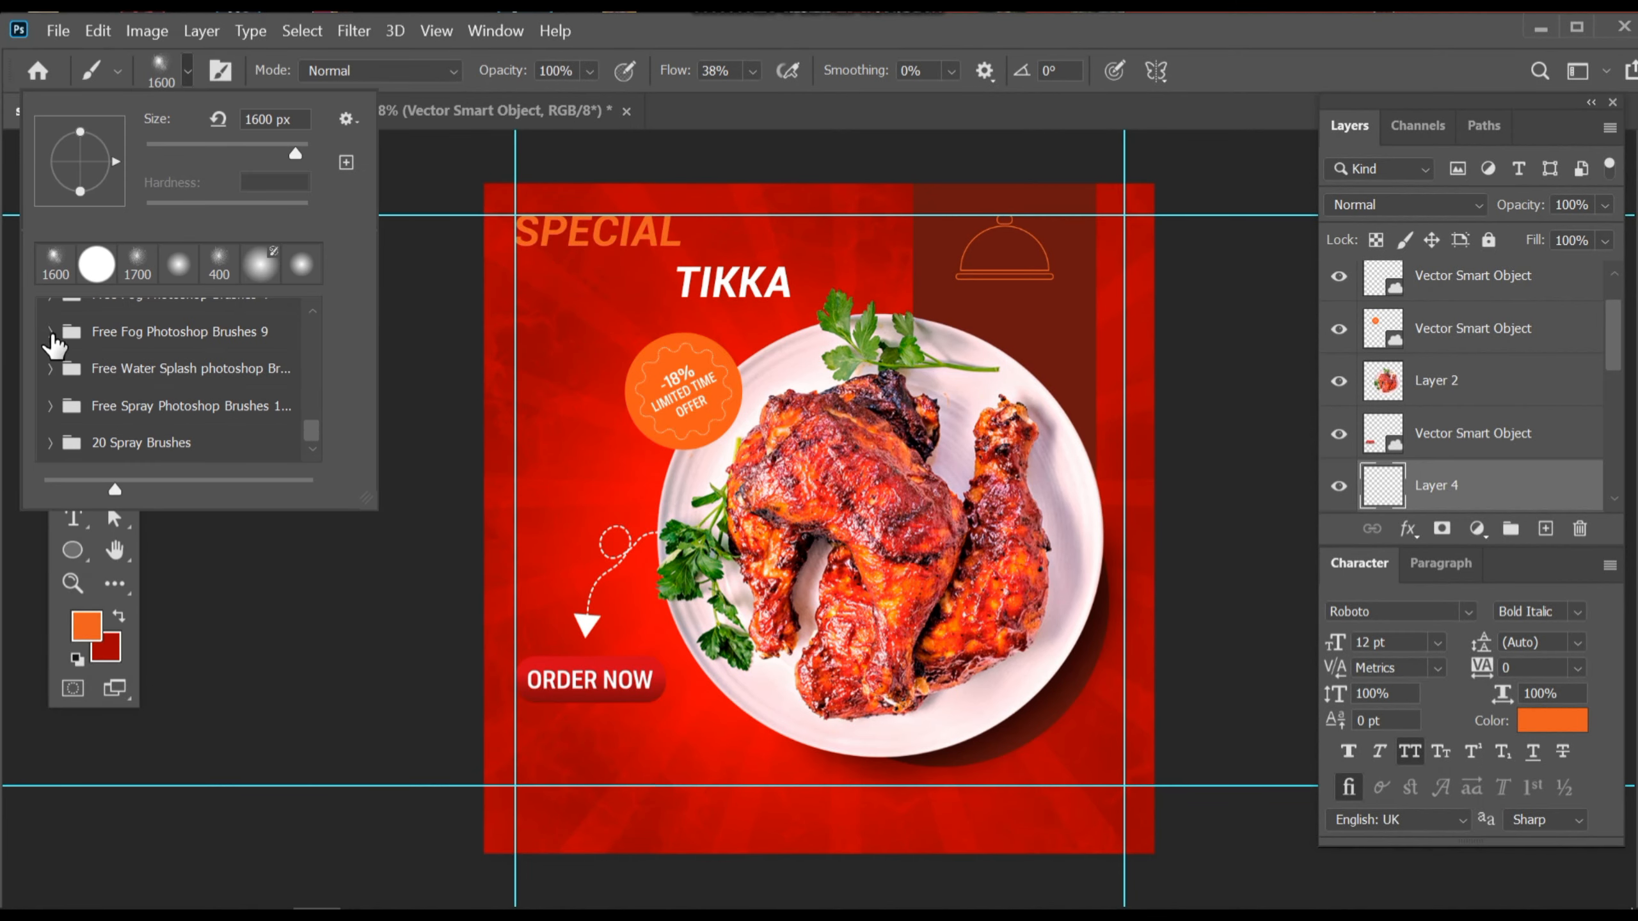
pyautogui.click(50, 332)
pyautogui.click(162, 377)
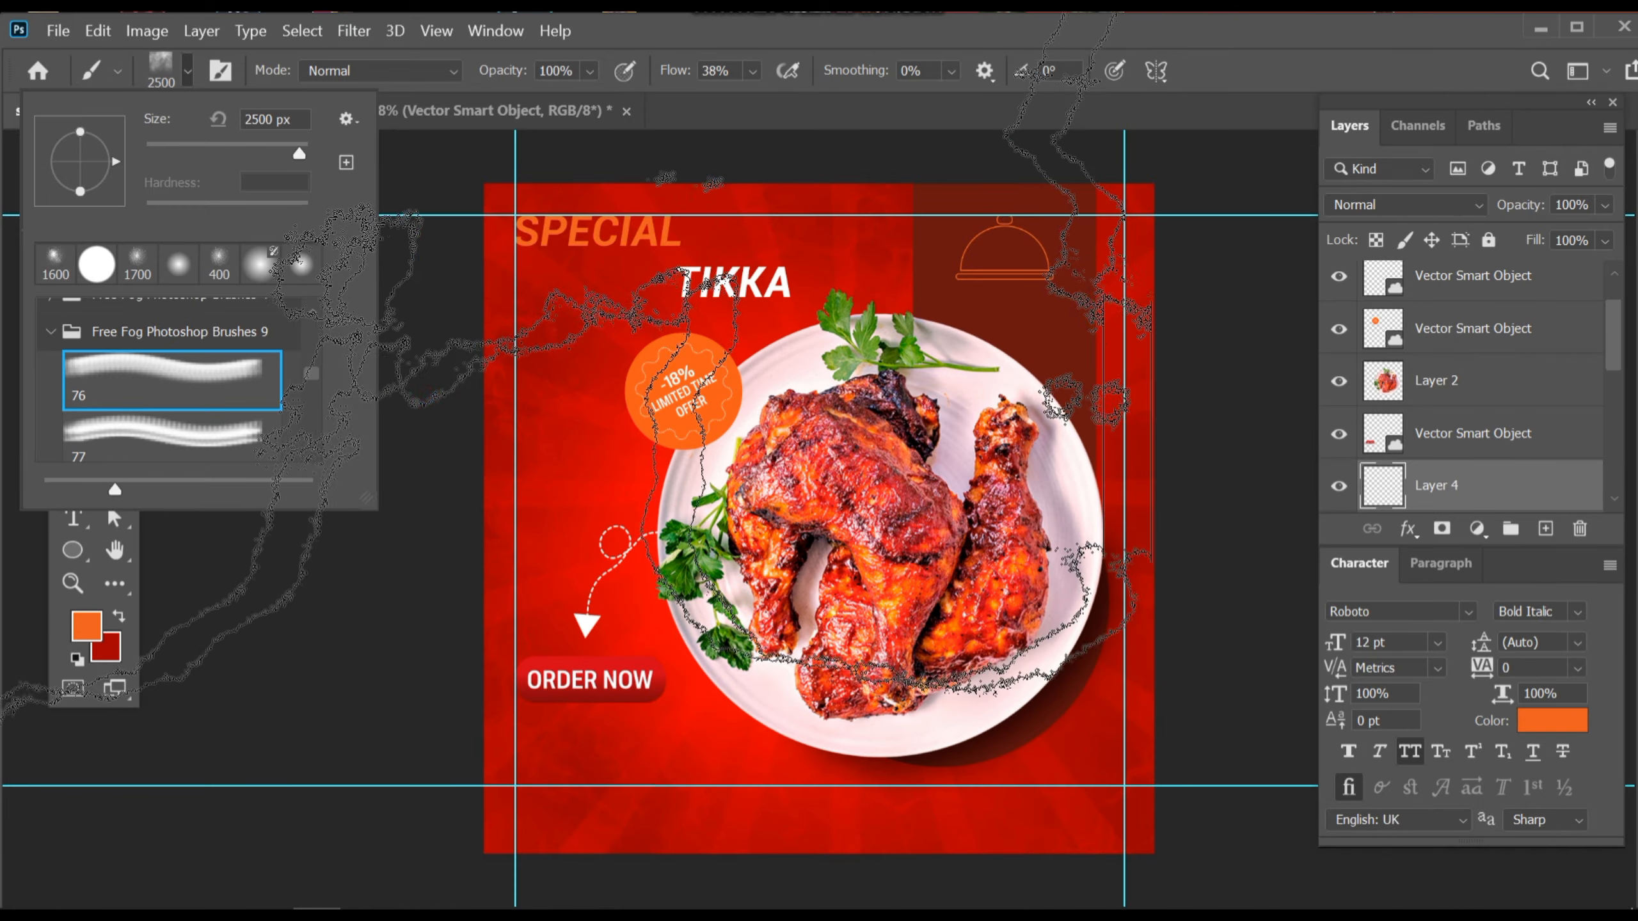
pyautogui.click(170, 403)
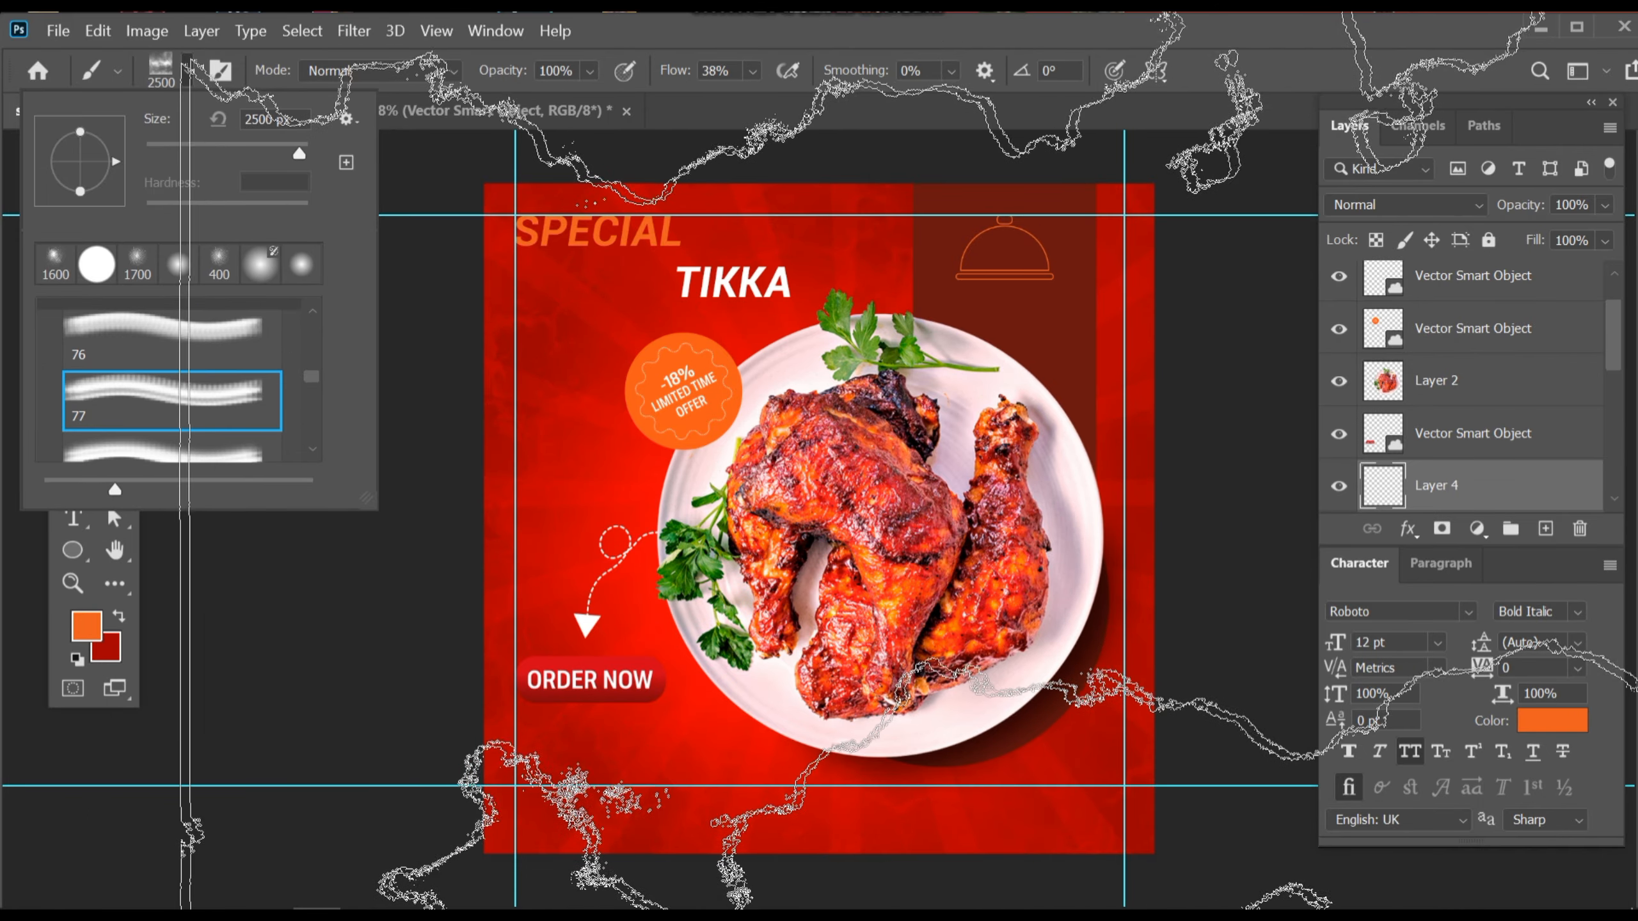
pyautogui.scroll(-1, 187, 412)
pyautogui.click(184, 416)
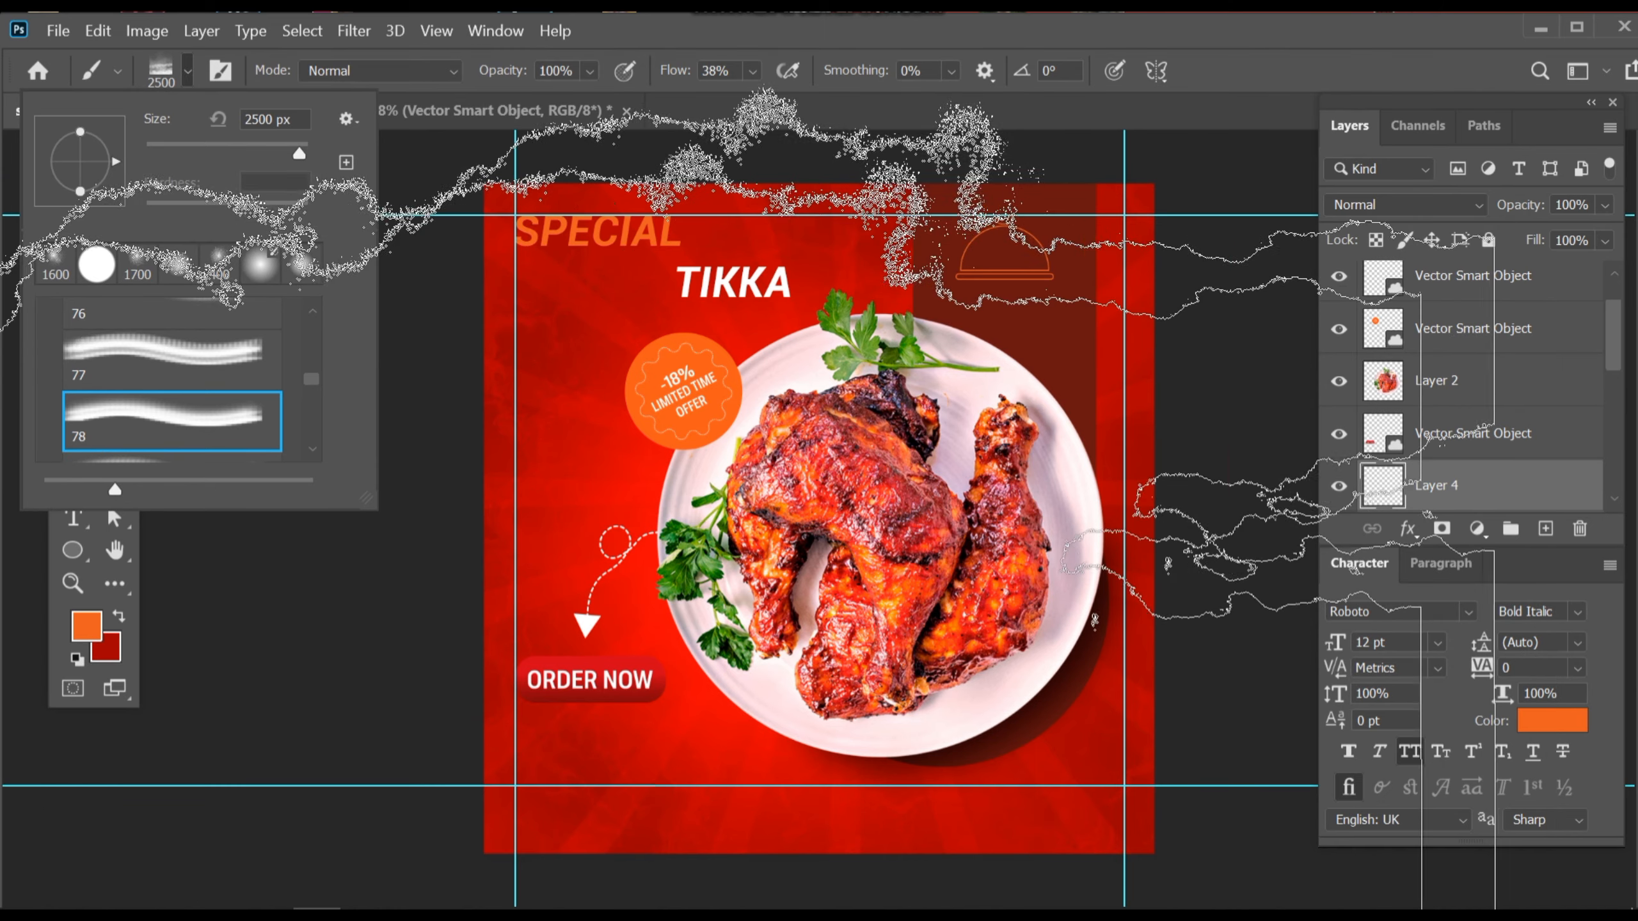
# - Preview brushes 1, 2 and 3 from the Free Fog Photoshop Brushes 4 set and collapse that set
pyautogui.scroll(1, 114, 377)
pyautogui.scroll(2, 115, 378)
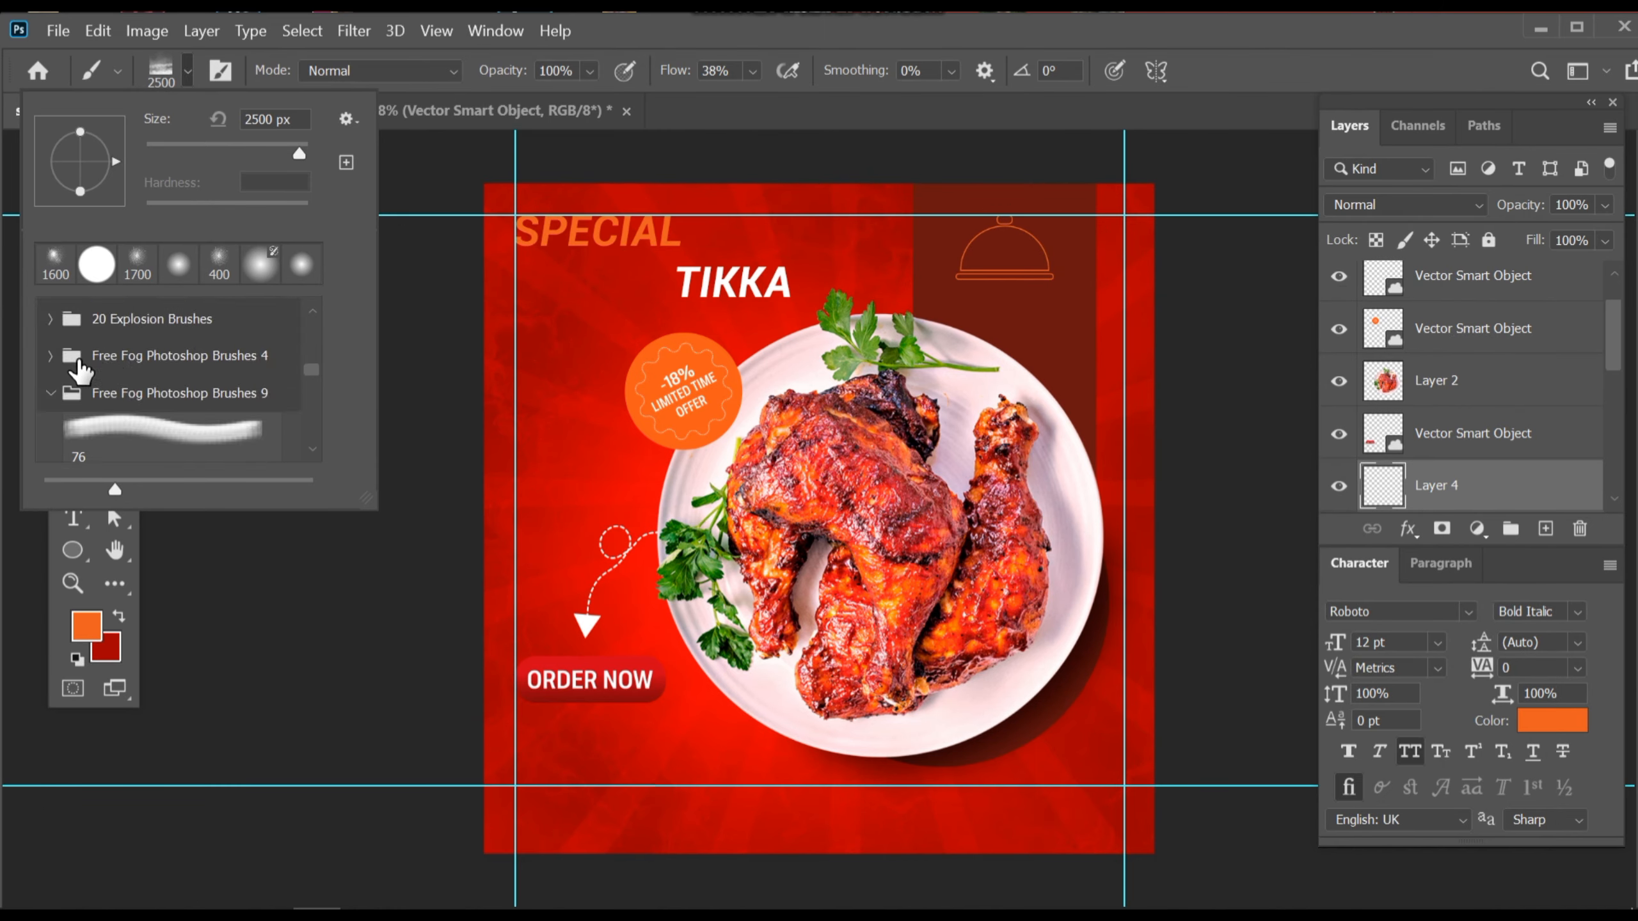
pyautogui.click(51, 356)
pyautogui.click(158, 430)
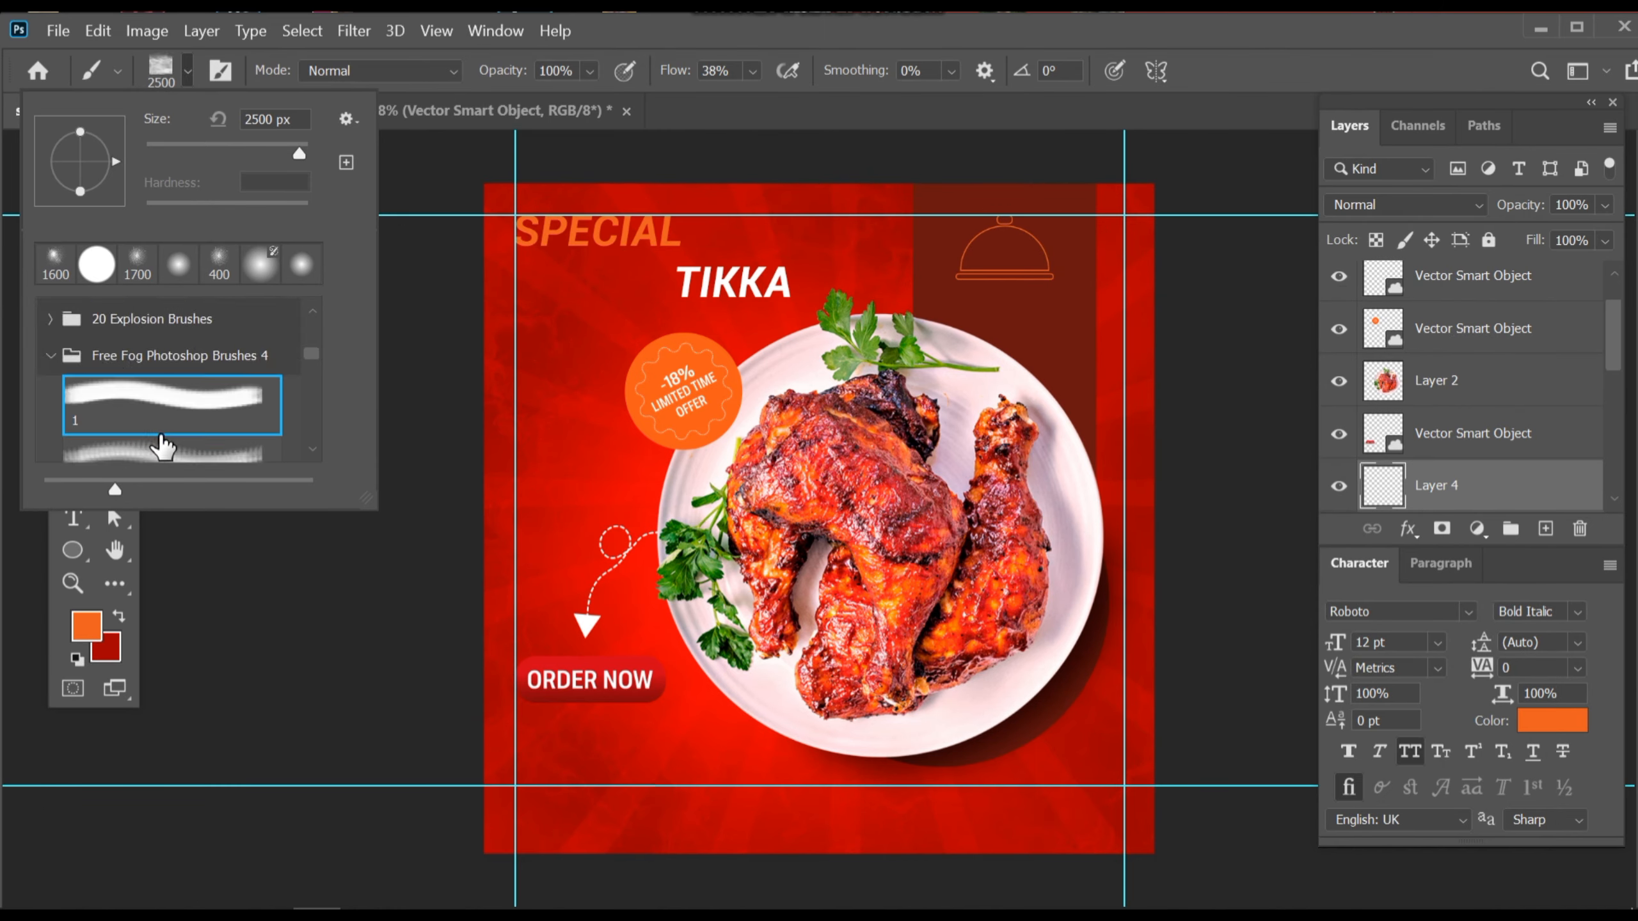
pyautogui.scroll(-1, 161, 413)
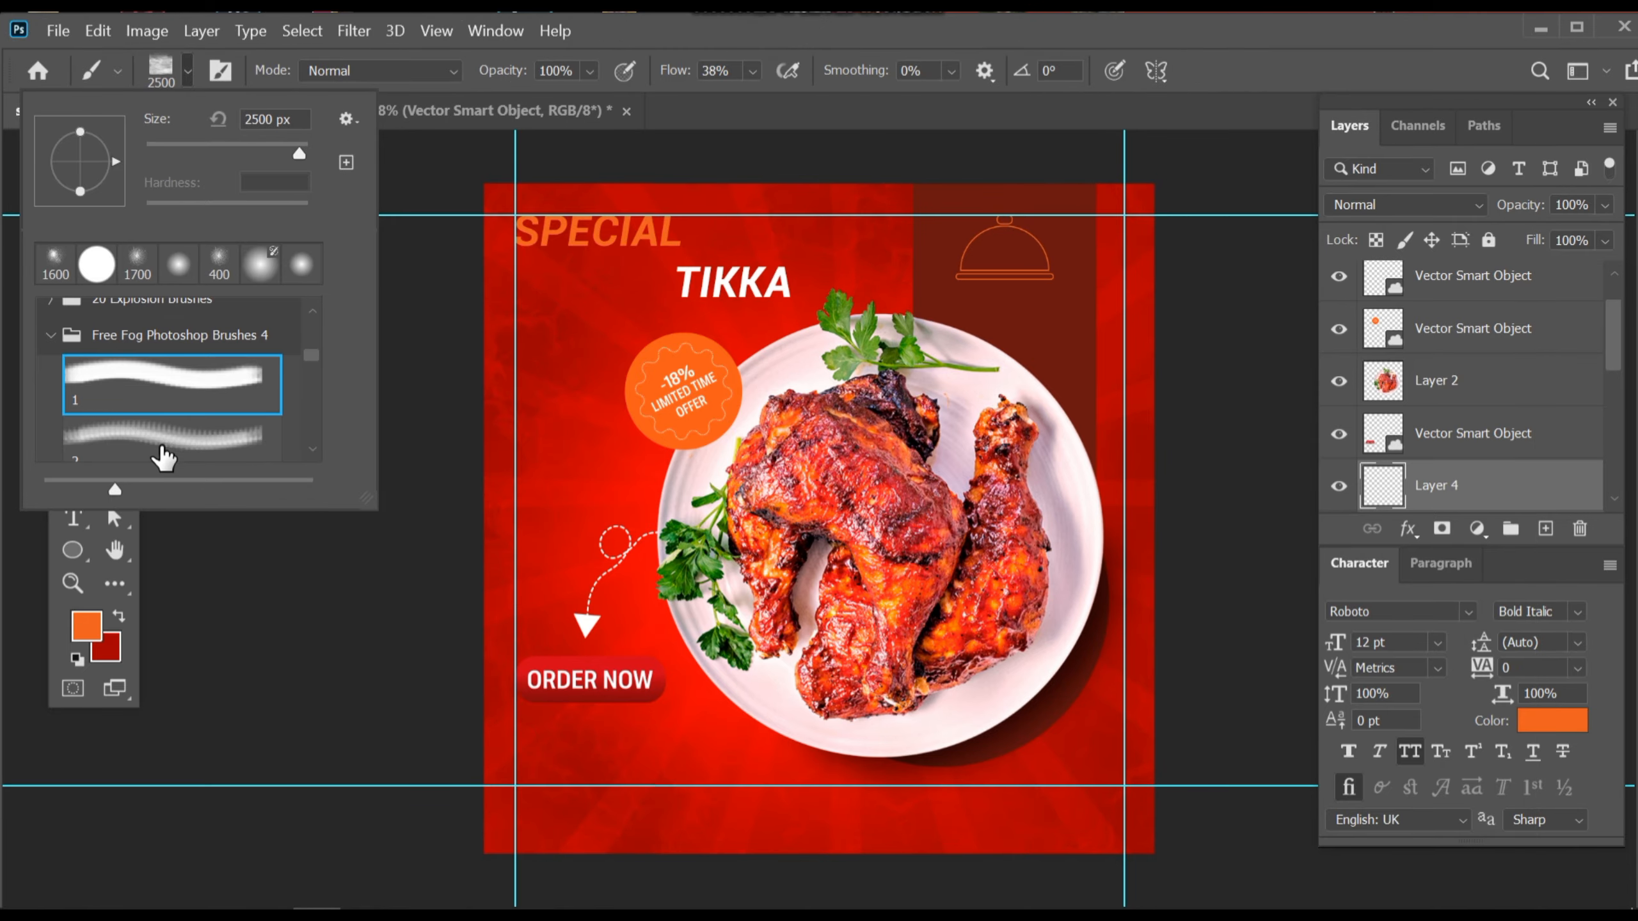
pyautogui.click(161, 413)
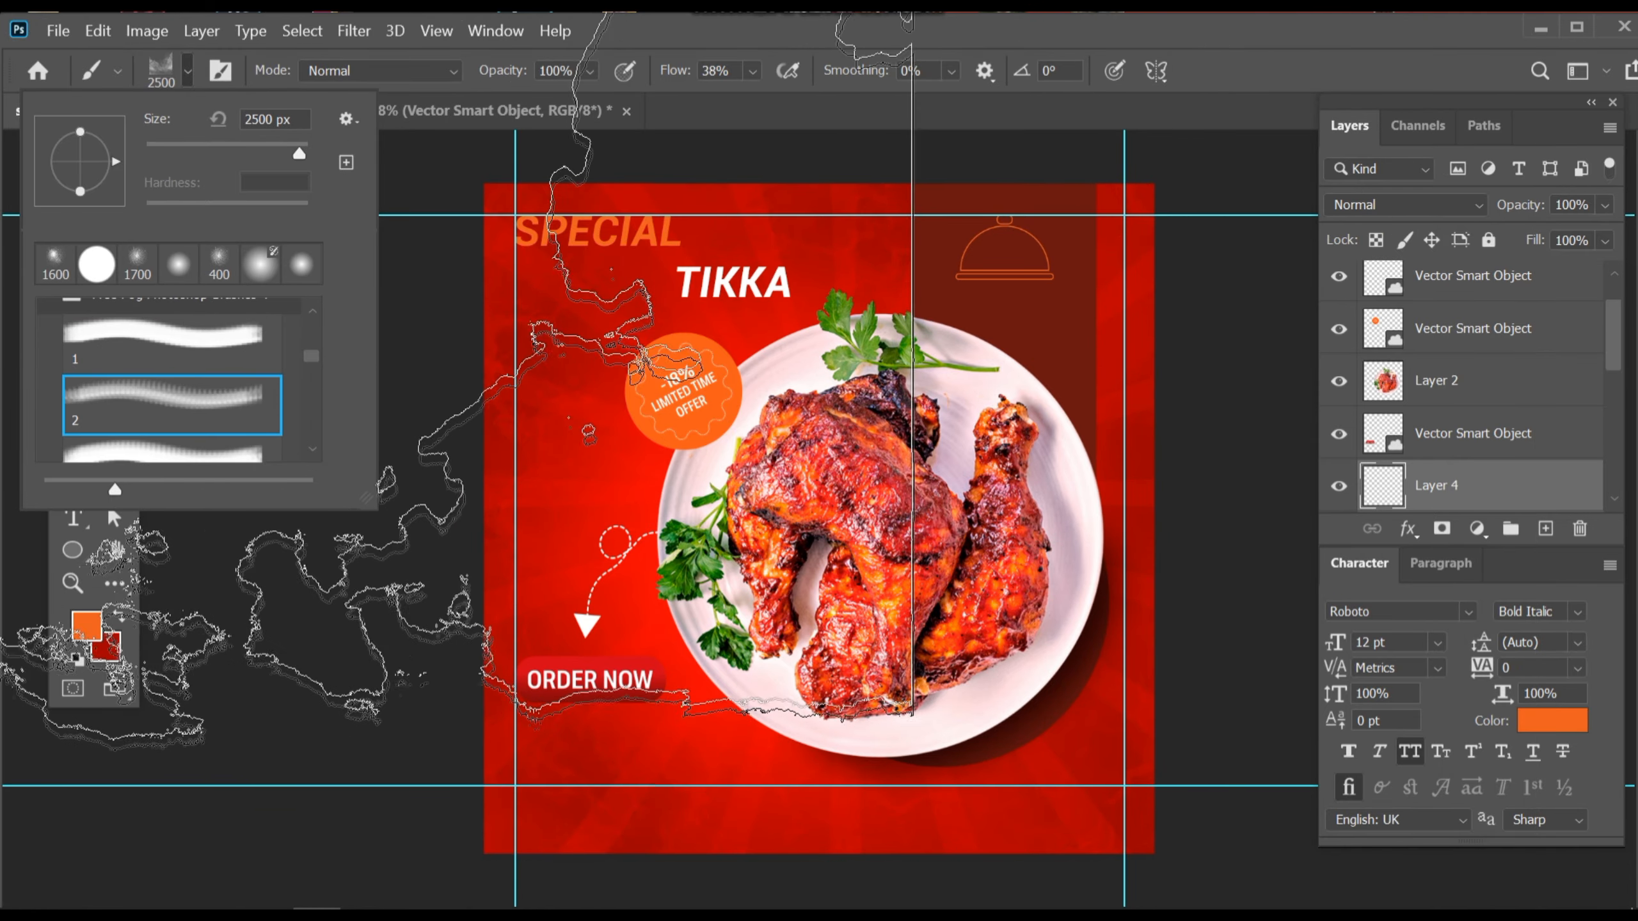
pyautogui.scroll(-1, 174, 387)
pyautogui.scroll(-1, 175, 391)
pyautogui.click(175, 391)
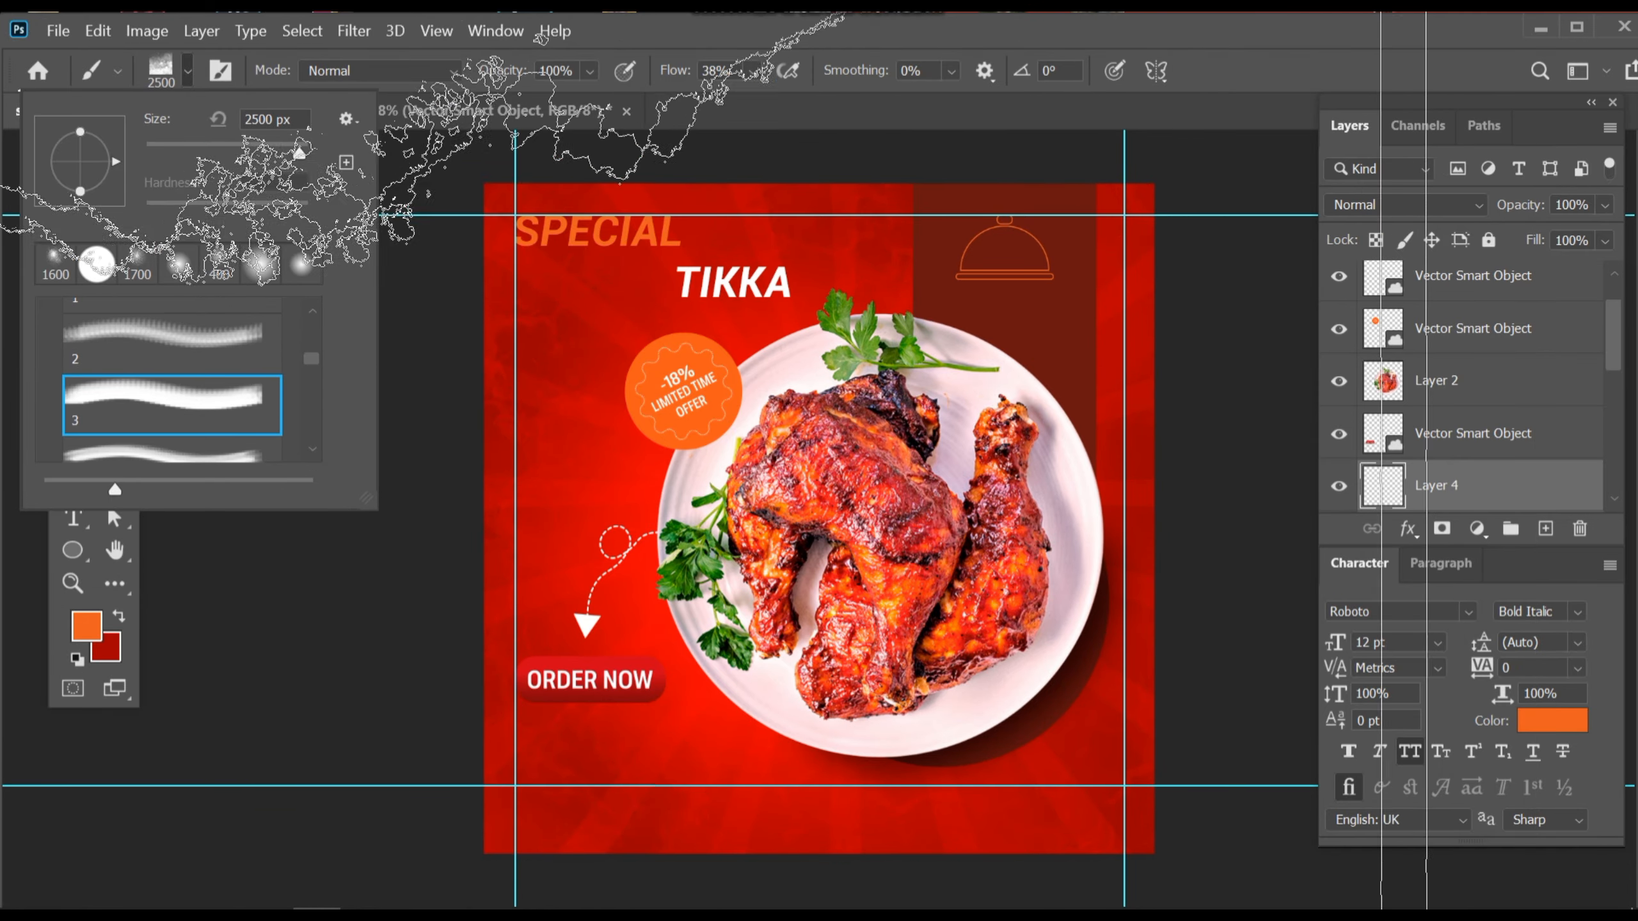
pyautogui.scroll(2, 97, 357)
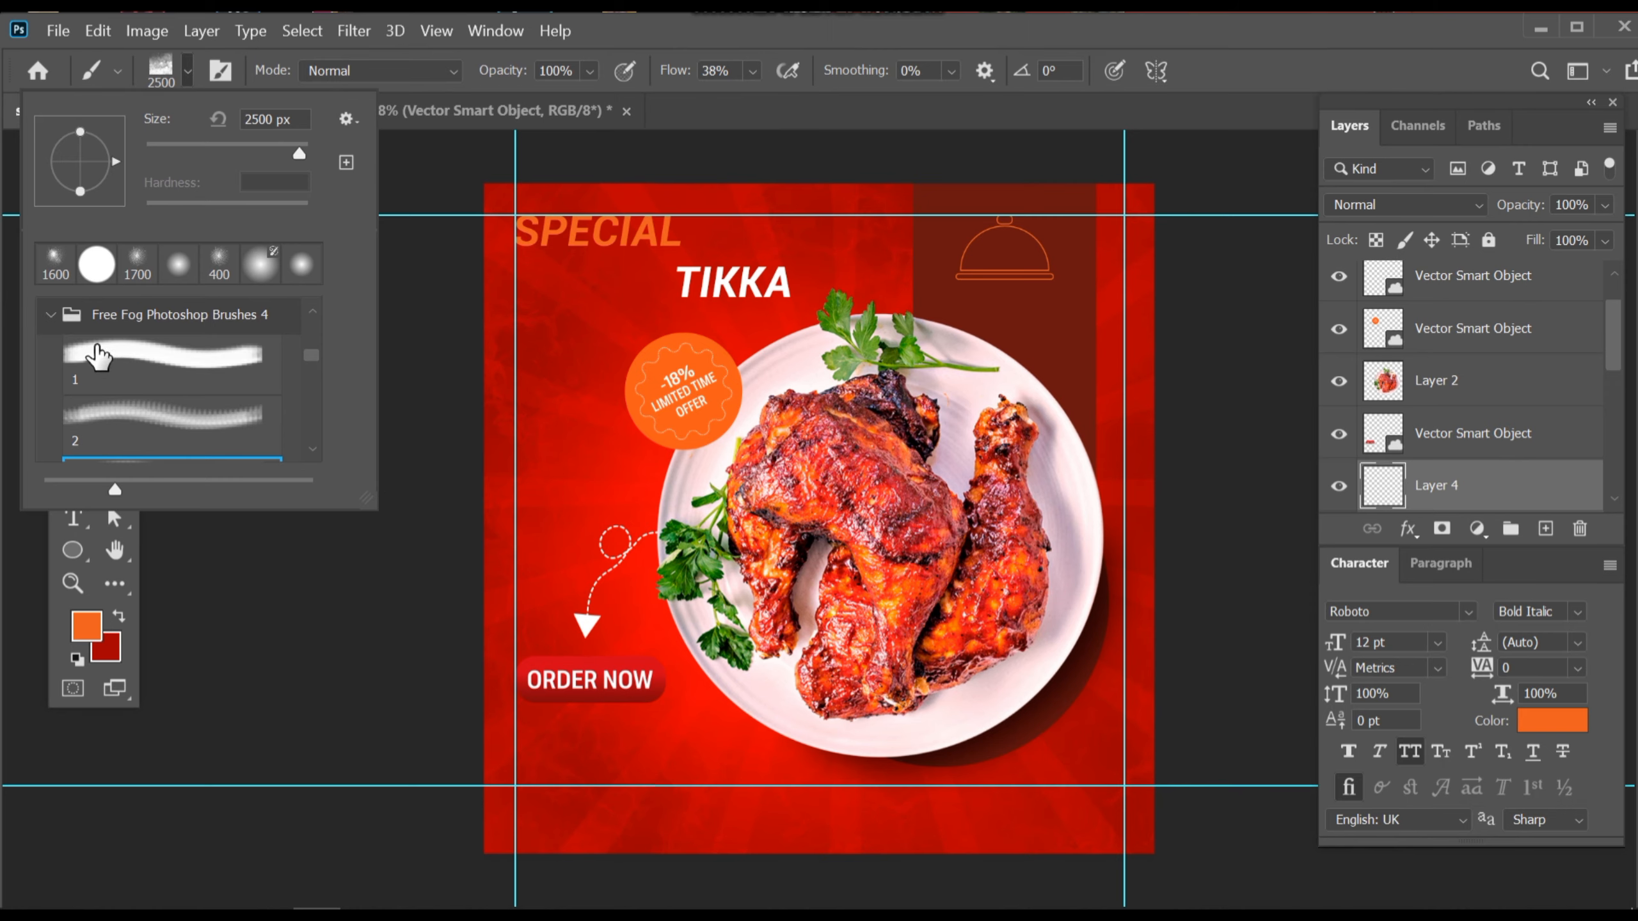
pyautogui.click(52, 321)
# - Compare the brushes in the Free Fog Photoshop Brushes 9 set from 76 onward and select brush 84
pyautogui.scroll(1, 129, 371)
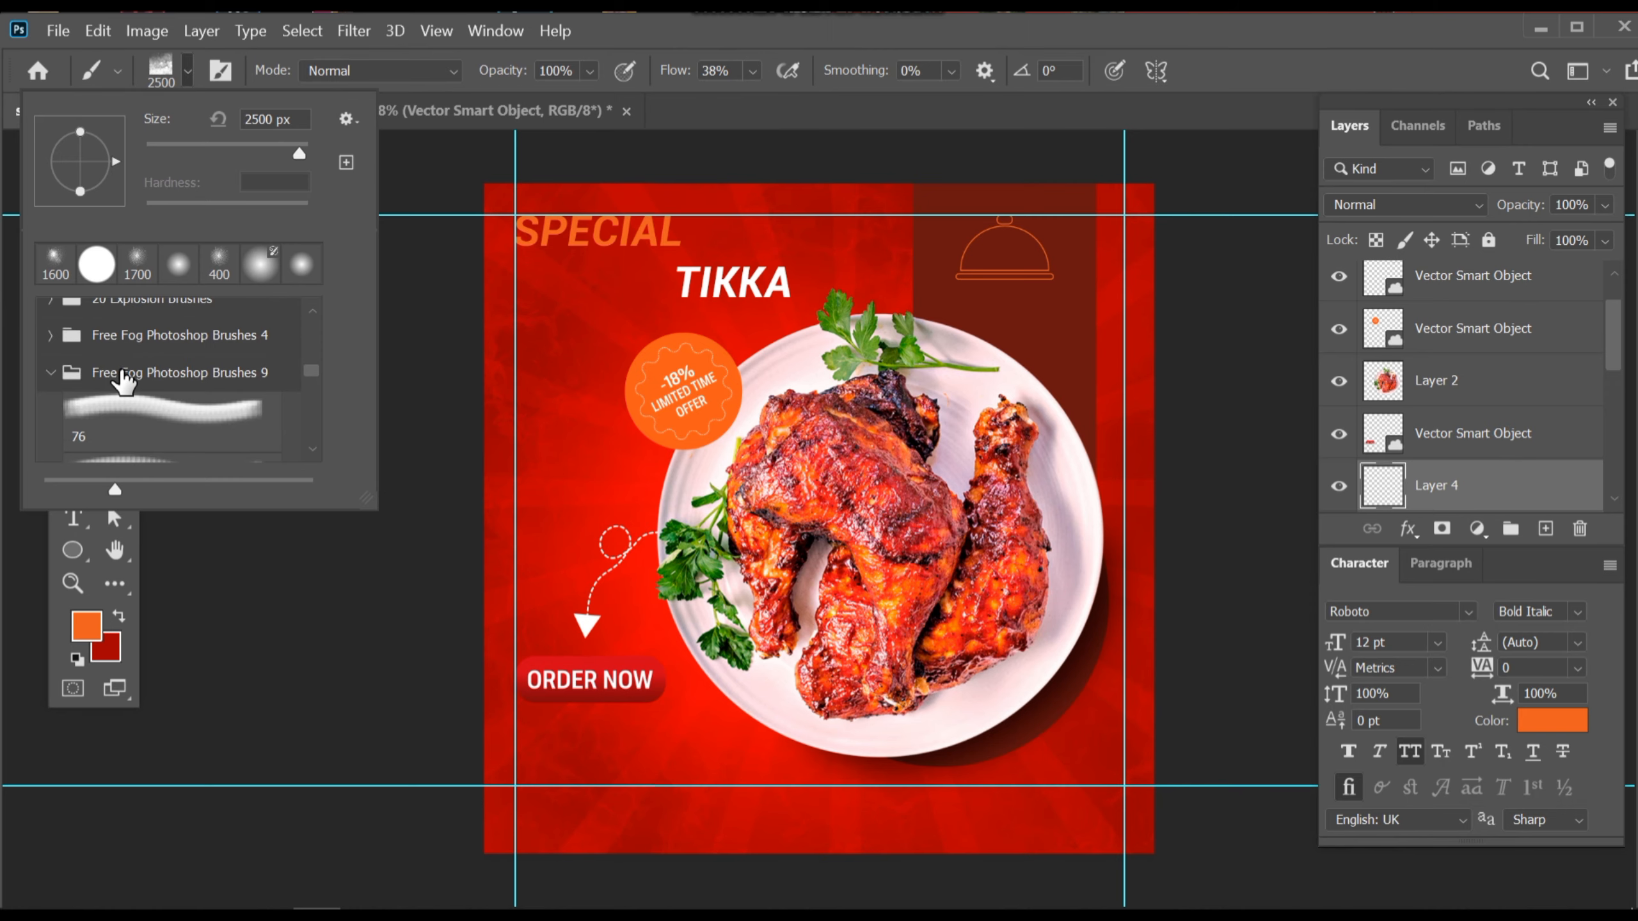
pyautogui.scroll(-1, 126, 387)
pyautogui.click(165, 389)
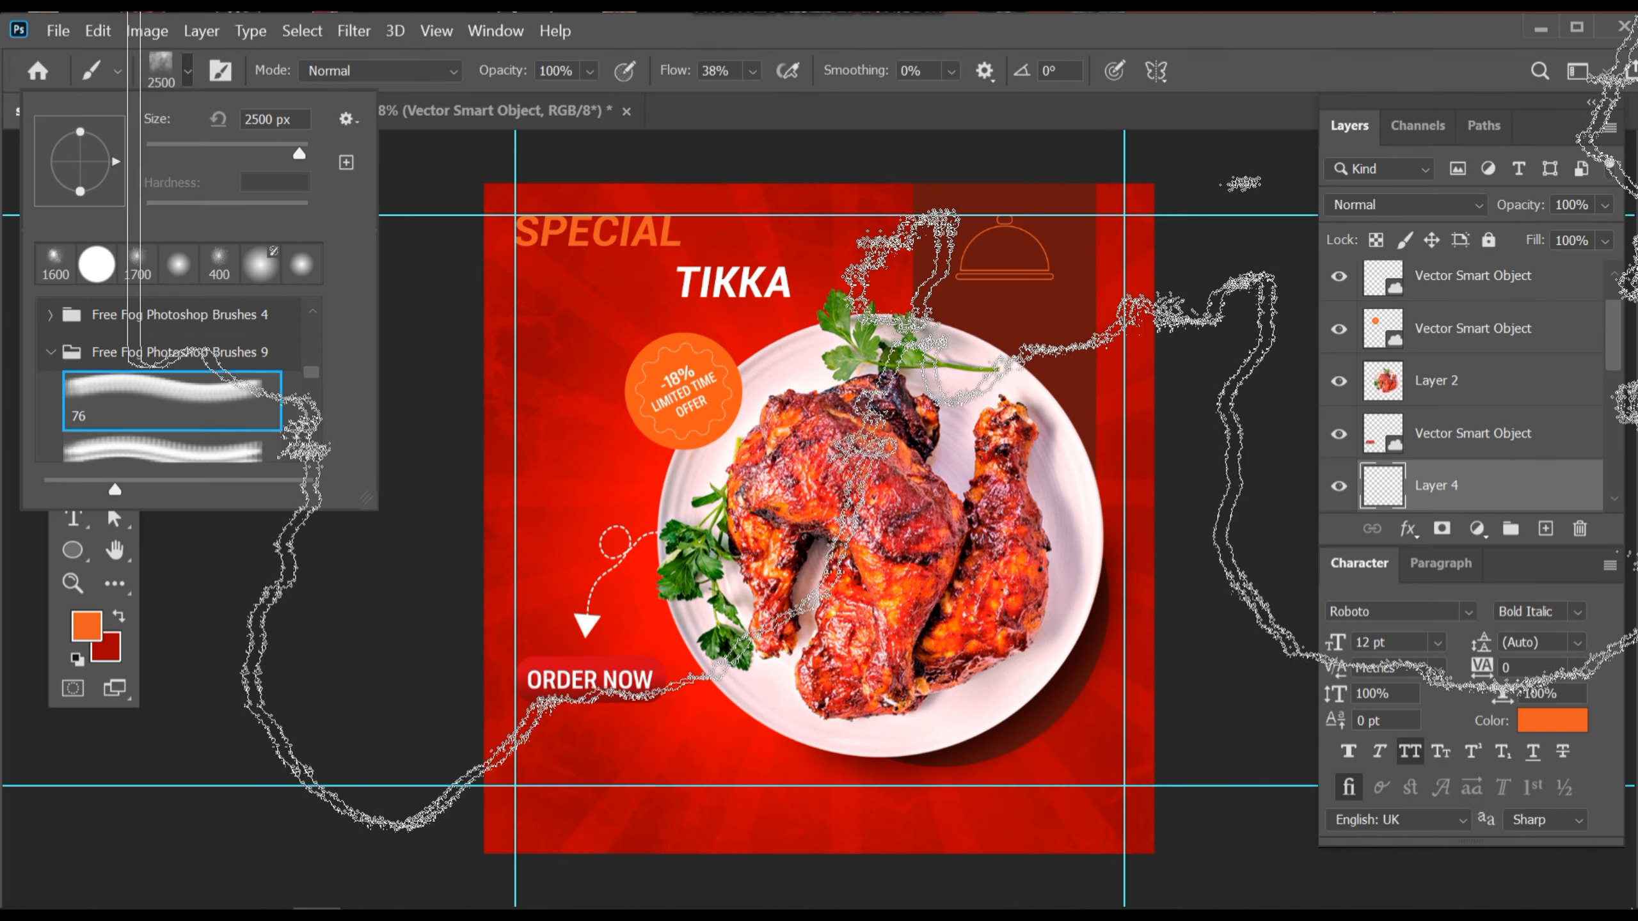
pyautogui.scroll(-1, 158, 412)
pyautogui.click(156, 434)
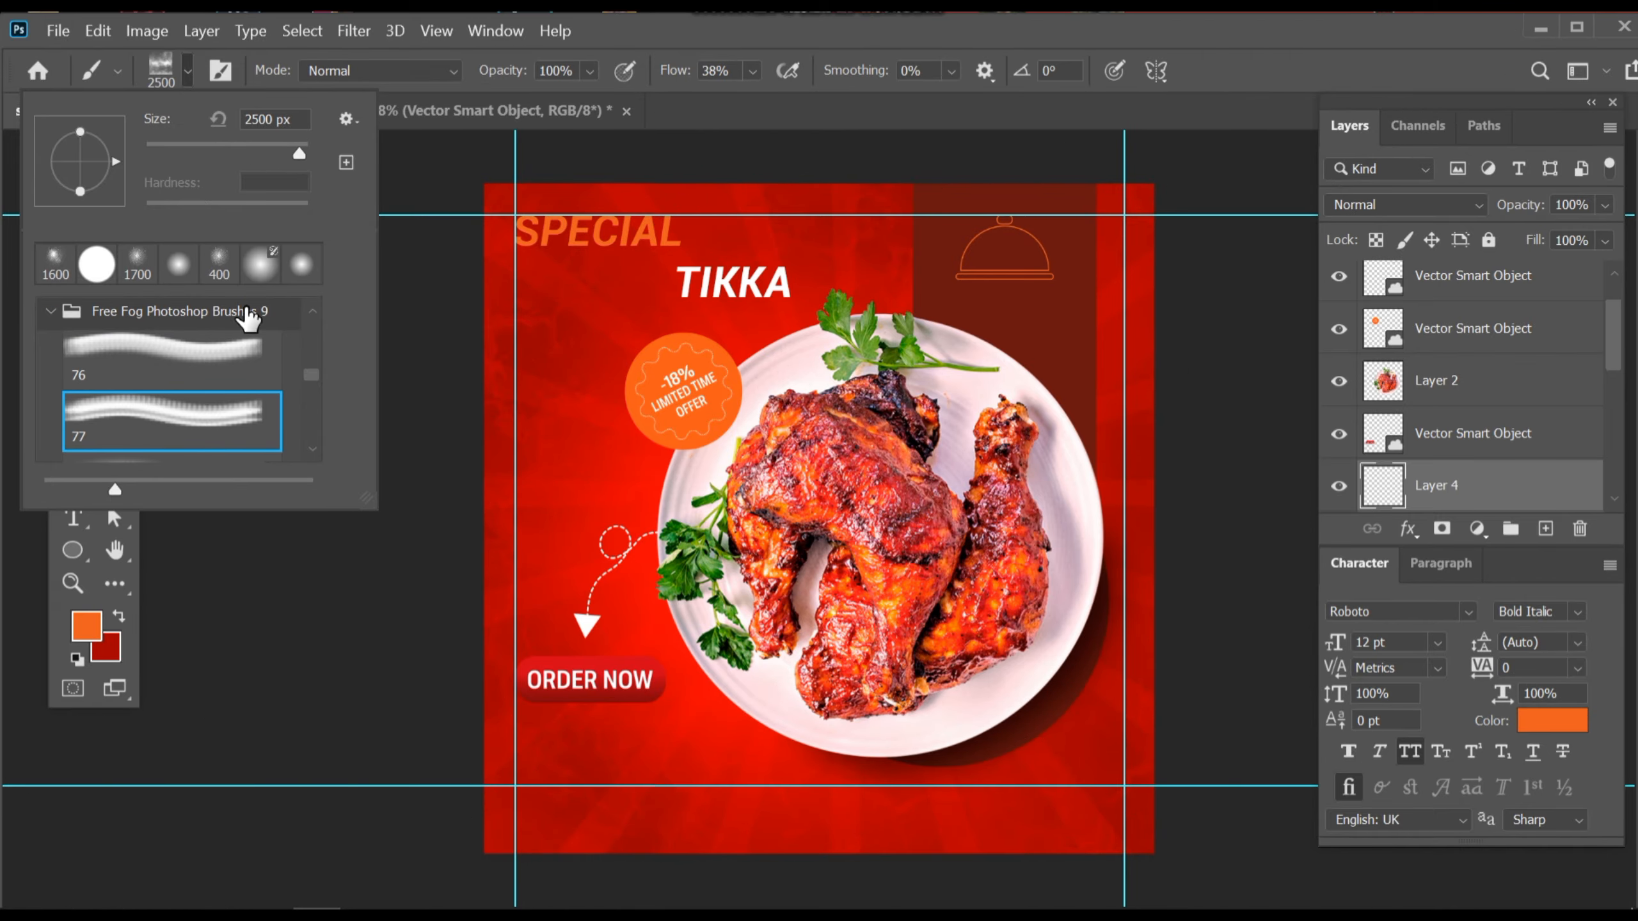
pyautogui.scroll(-1, 213, 387)
pyautogui.click(213, 416)
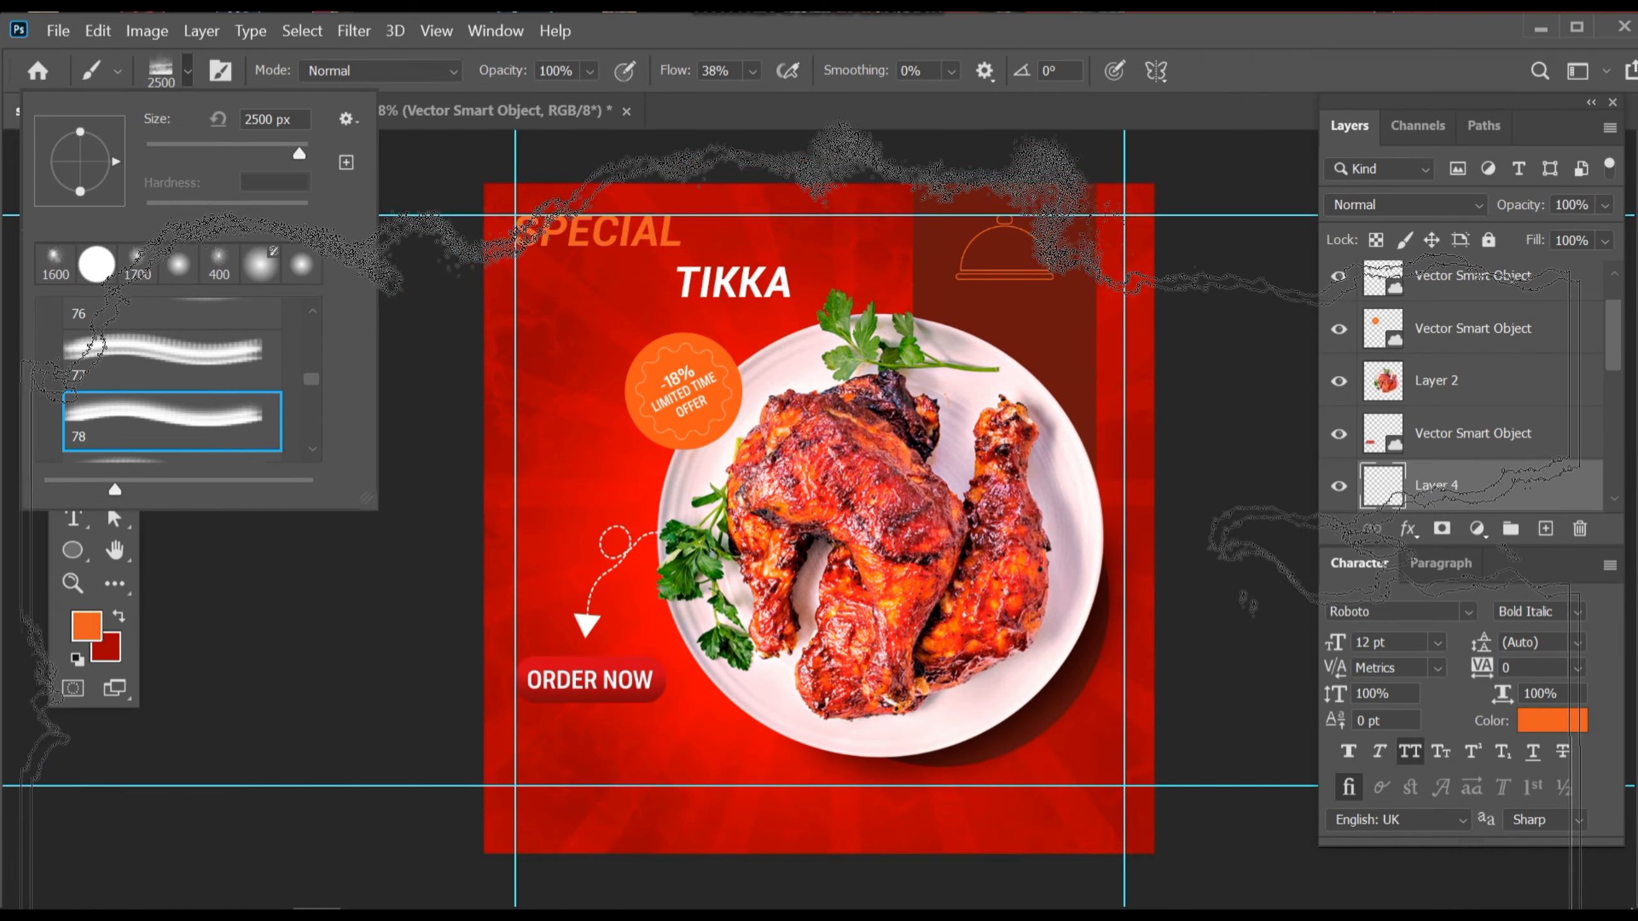
pyautogui.scroll(-1, 206, 372)
pyautogui.click(182, 415)
pyautogui.scroll(-1, 171, 413)
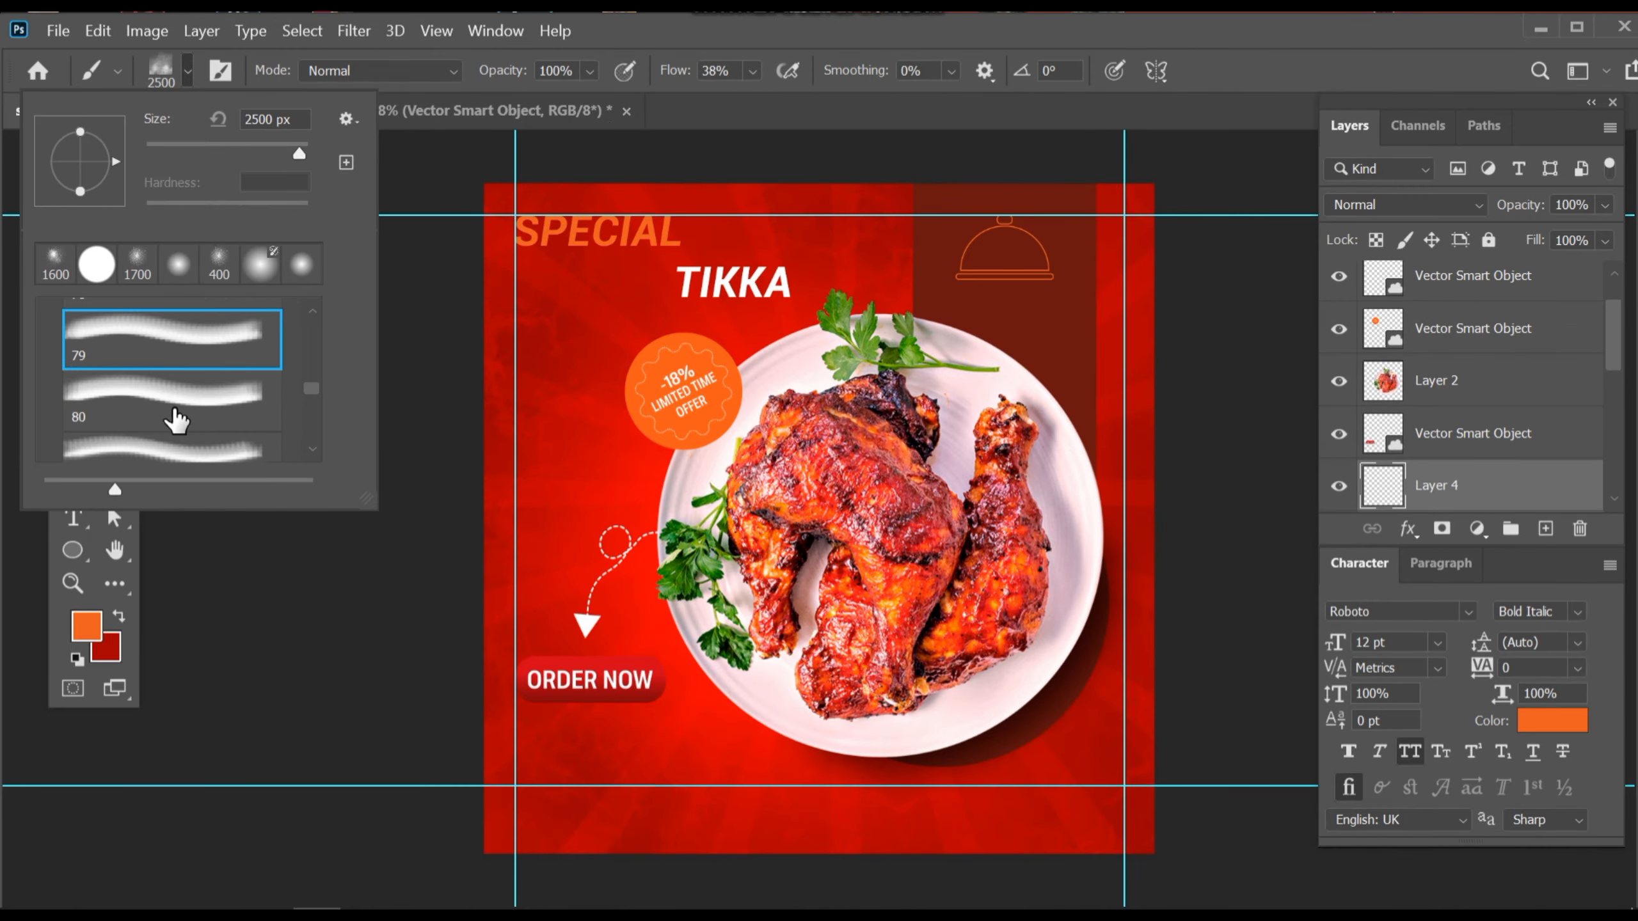
pyautogui.click(191, 419)
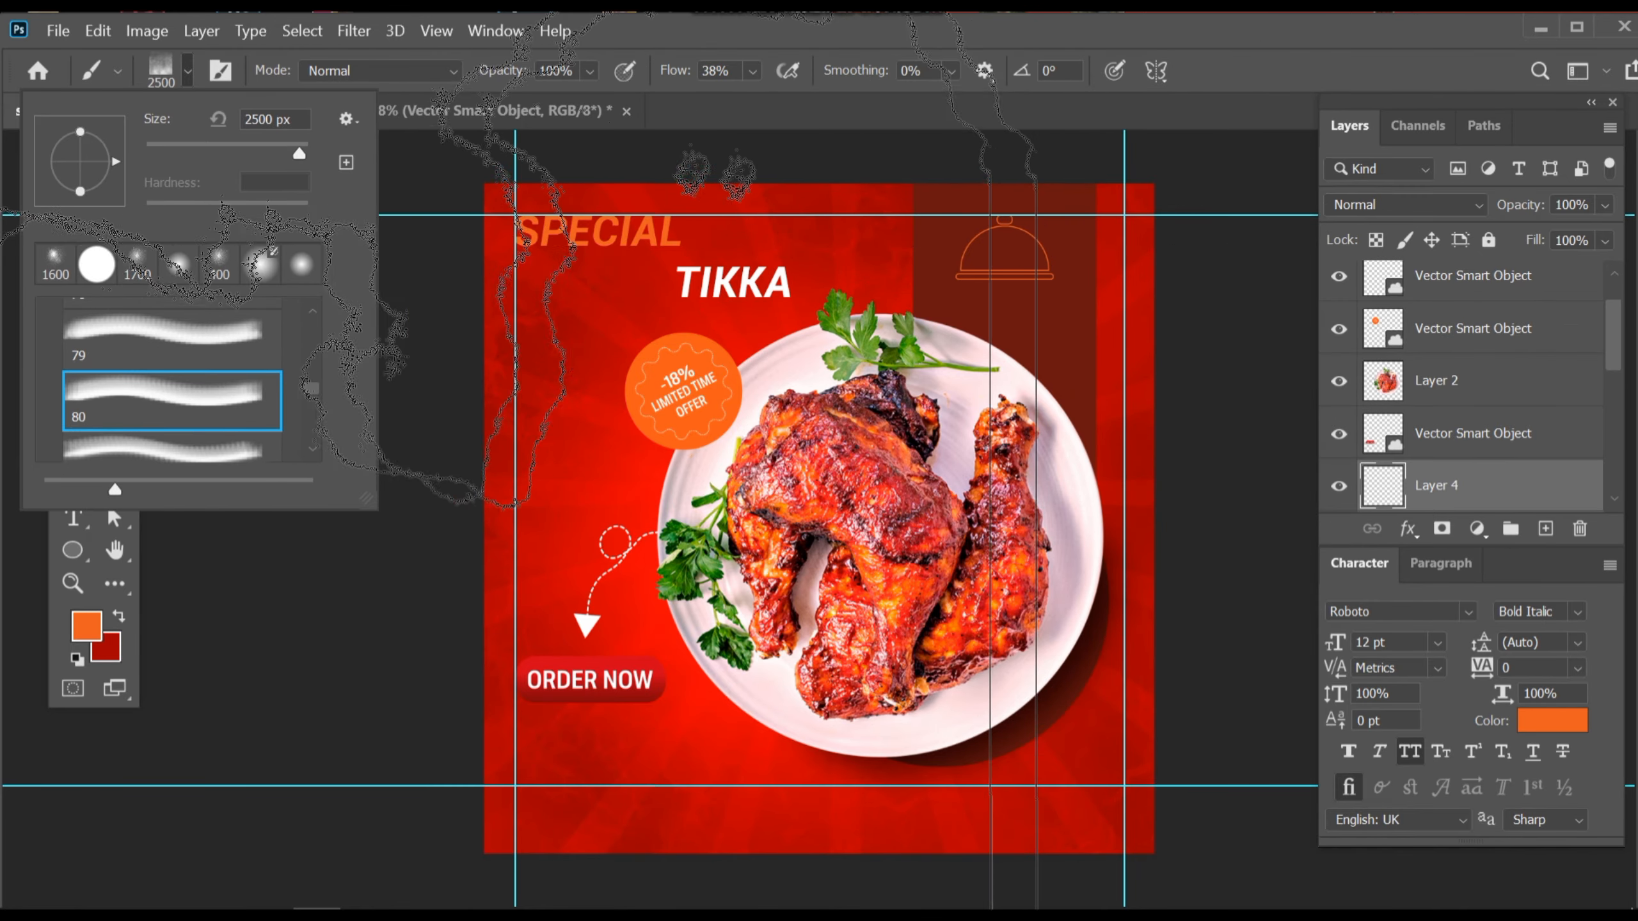
pyautogui.scroll(-1, 128, 383)
pyautogui.click(128, 419)
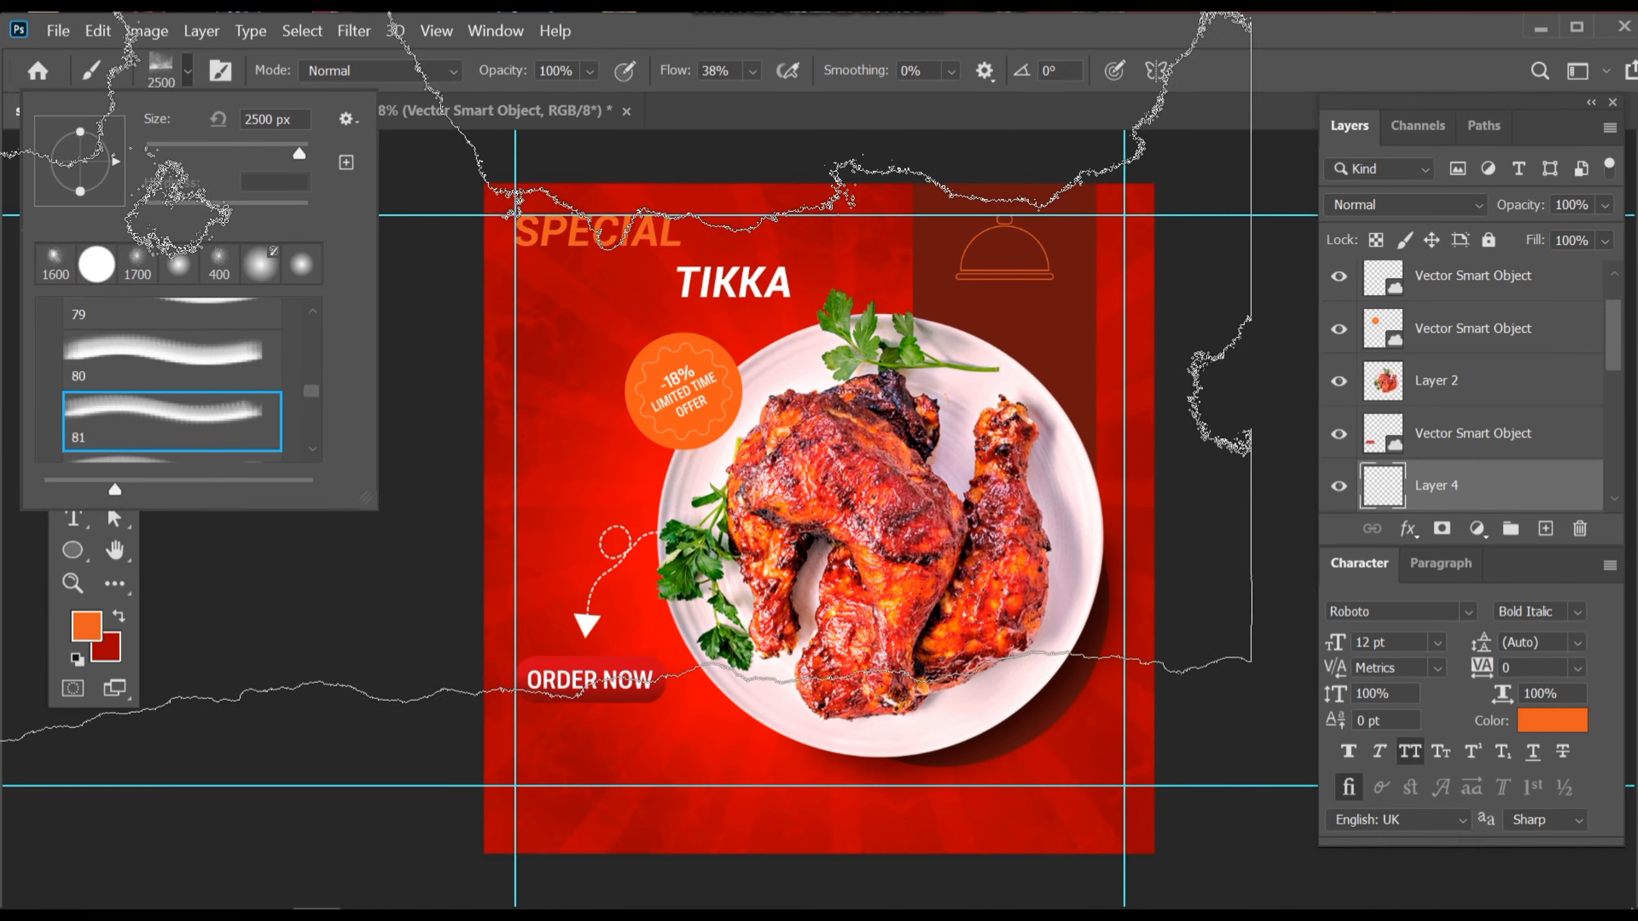
pyautogui.scroll(-1, 201, 337)
pyautogui.click(227, 429)
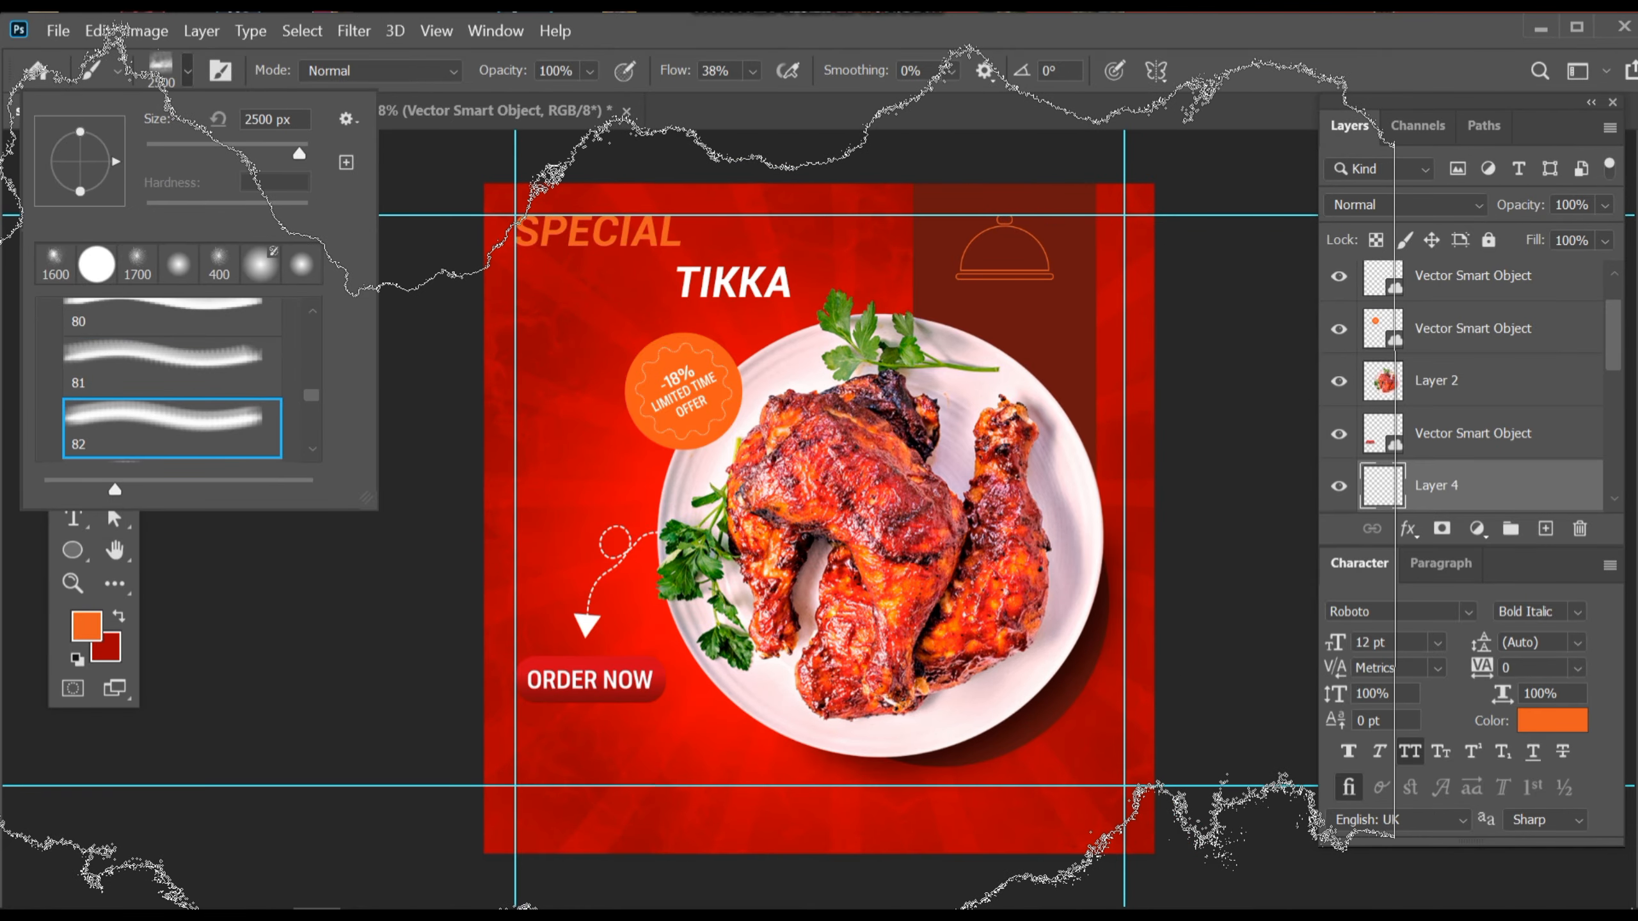
pyautogui.scroll(-1, 165, 450)
pyautogui.click(220, 432)
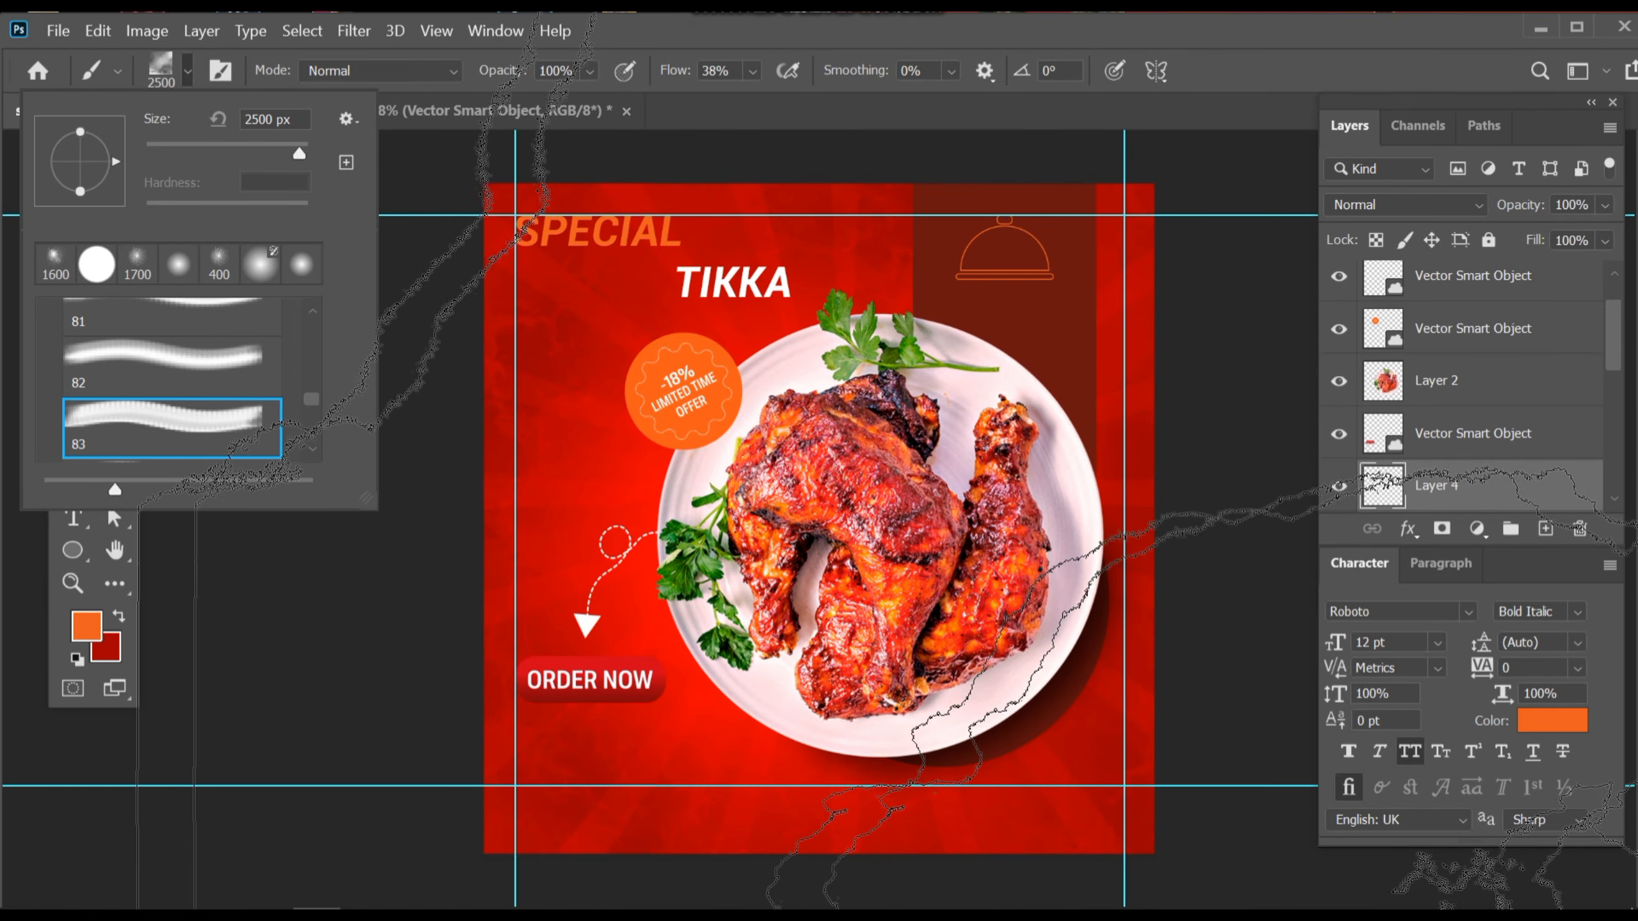
pyautogui.scroll(-1, 103, 413)
pyautogui.click(129, 434)
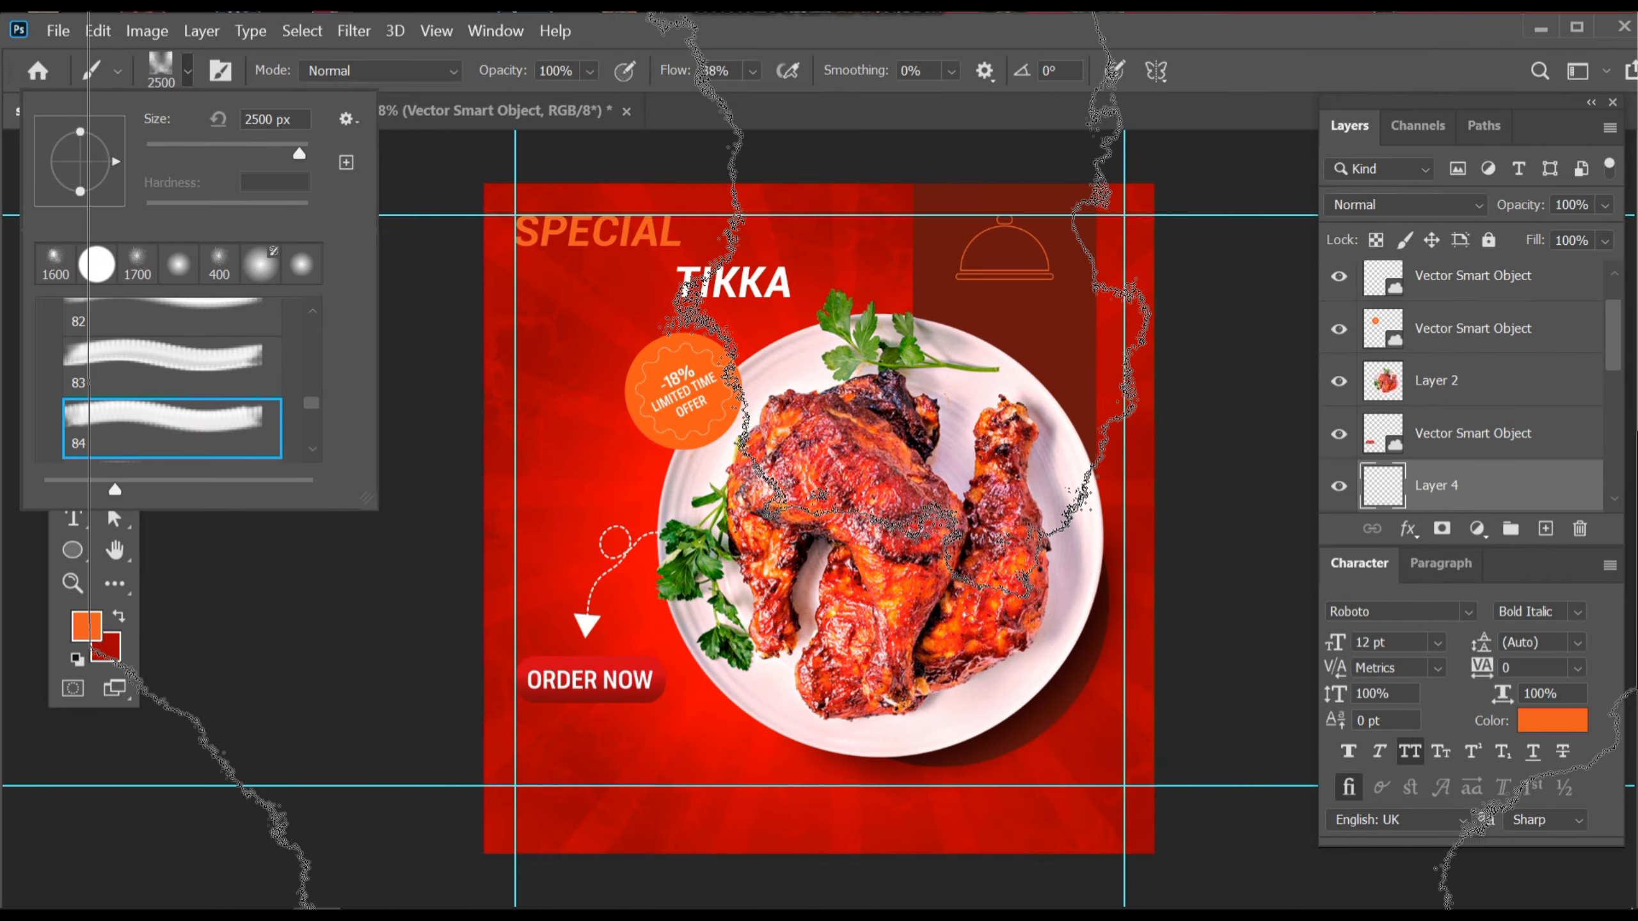
# - Preview fog brush 84 over the post at a size of 900 px
pyautogui.click(1038, 45)
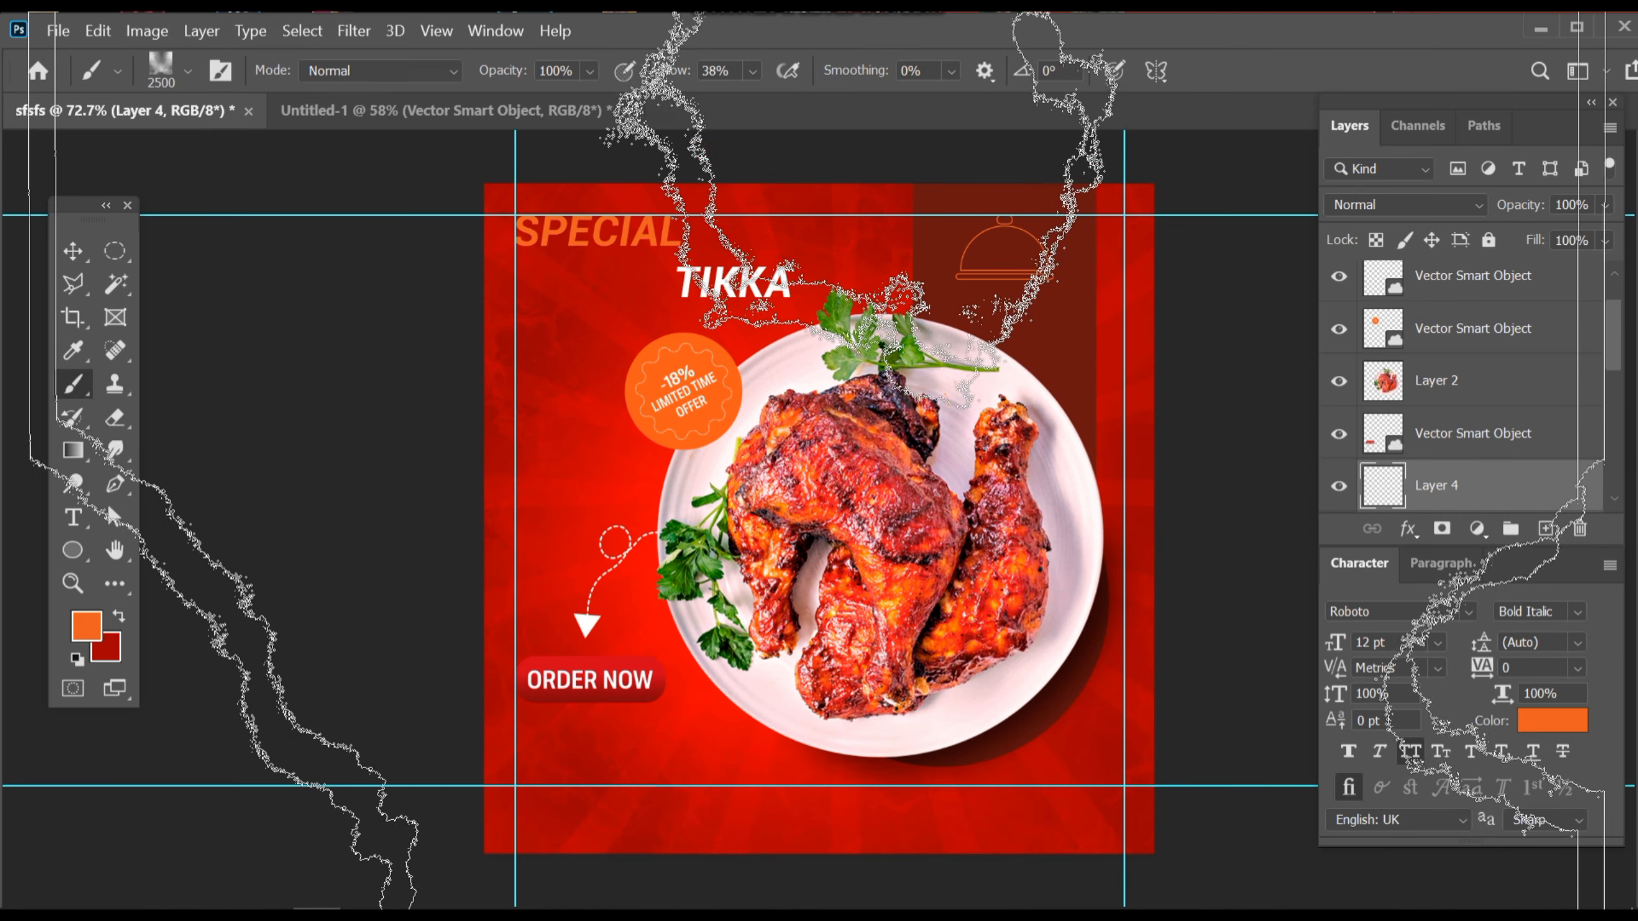
pyautogui.press('[')
pyautogui.press('[')
pyautogui.press('[')
pyautogui.press('[')
pyautogui.press('[')
pyautogui.press('[')
pyautogui.press(']')
pyautogui.press(']')
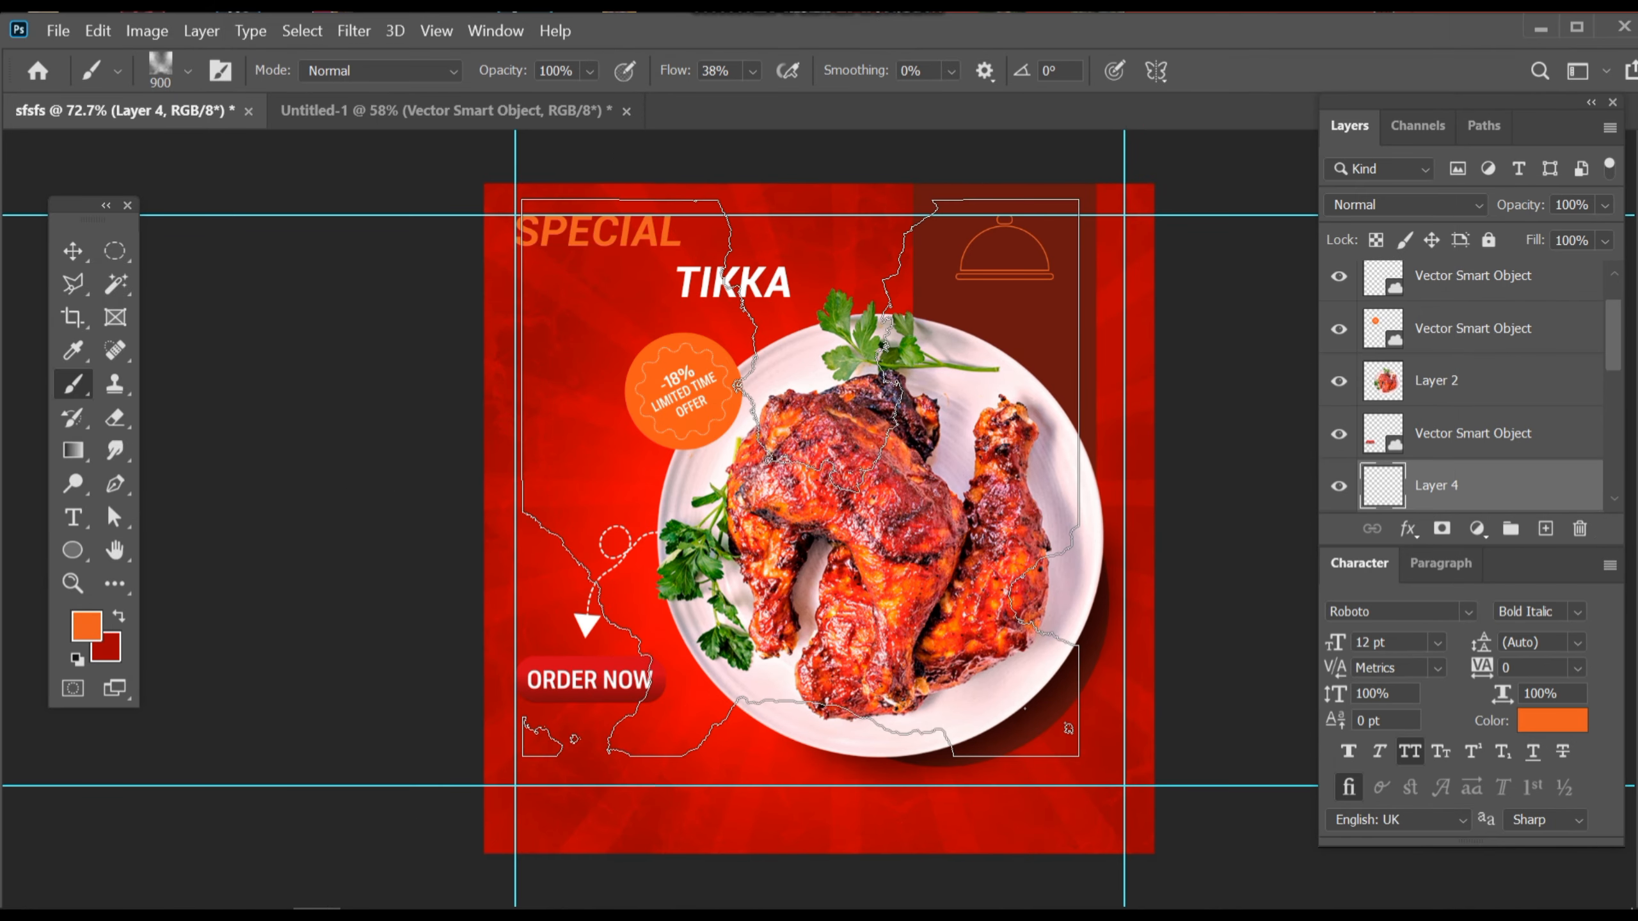
# - Preview brush 85, switch to brush 86 from the same fog set and reduce its size to 1200 px
pyautogui.click(186, 72)
pyautogui.click(171, 423)
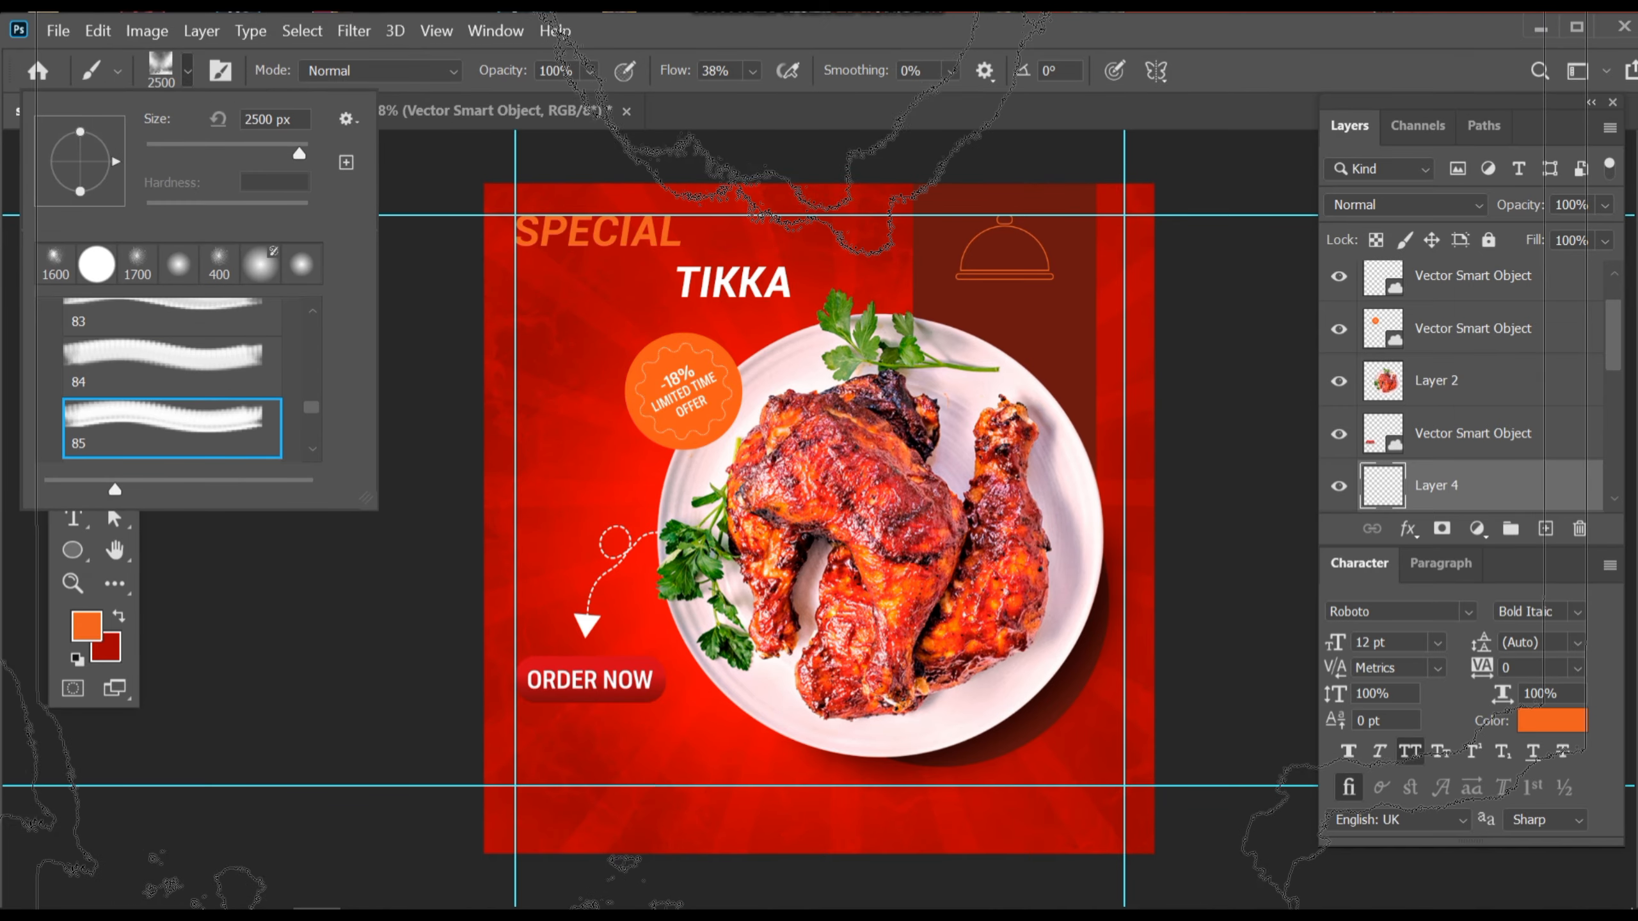
pyautogui.scroll(-1, 158, 426)
pyautogui.click(233, 448)
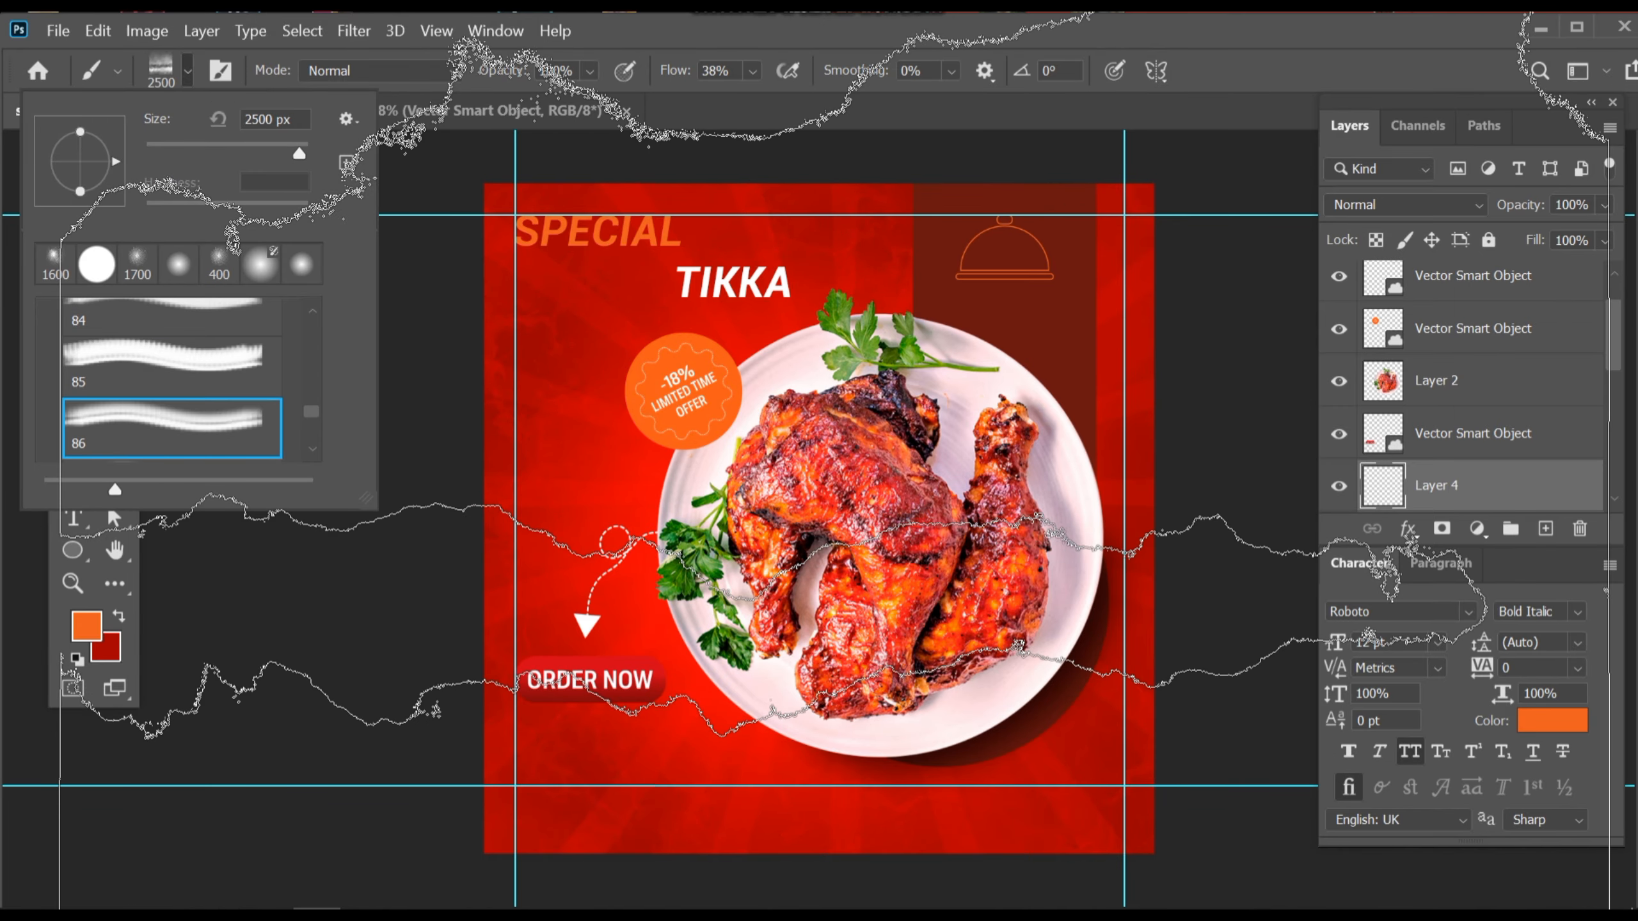
pyautogui.press('[')
pyautogui.press('[')
pyautogui.press('[')
pyautogui.press('[')
pyautogui.press('[')
pyautogui.press('[')
pyautogui.press('[')
pyautogui.press('[')
pyautogui.press('[')
pyautogui.press('[')
pyautogui.press('[')
pyautogui.press('[')
pyautogui.press('[')
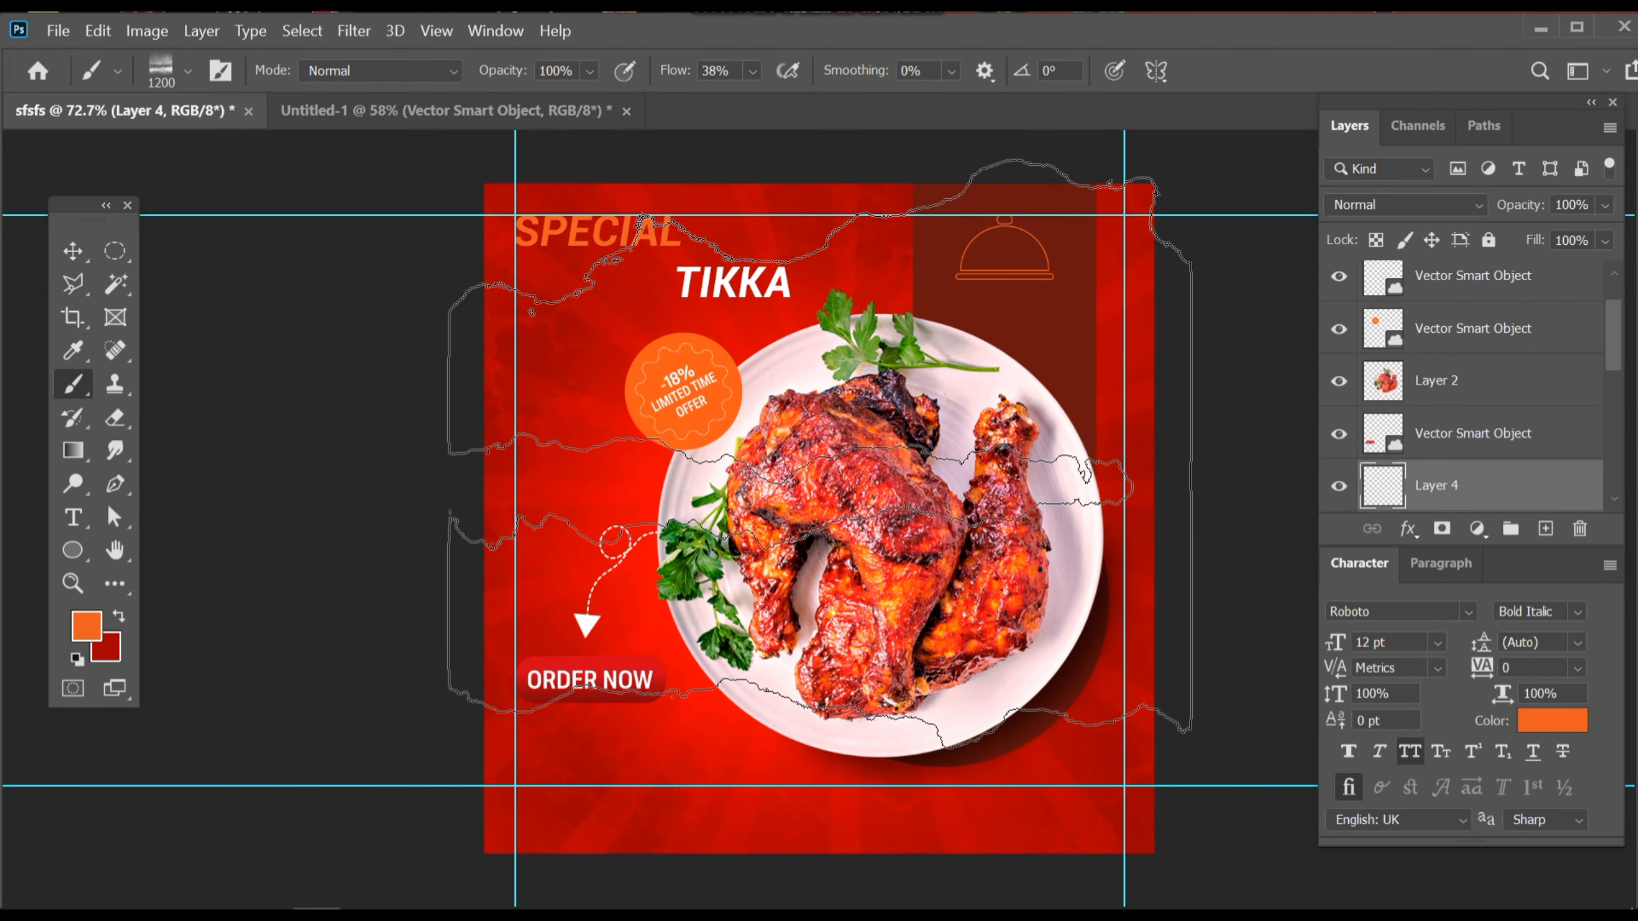
# - Set the foreground color to white (ffffff)
pyautogui.click(86, 625)
pyautogui.click(992, 461)
pyautogui.moveTo(992, 460); pyautogui.dragTo(956, 446)
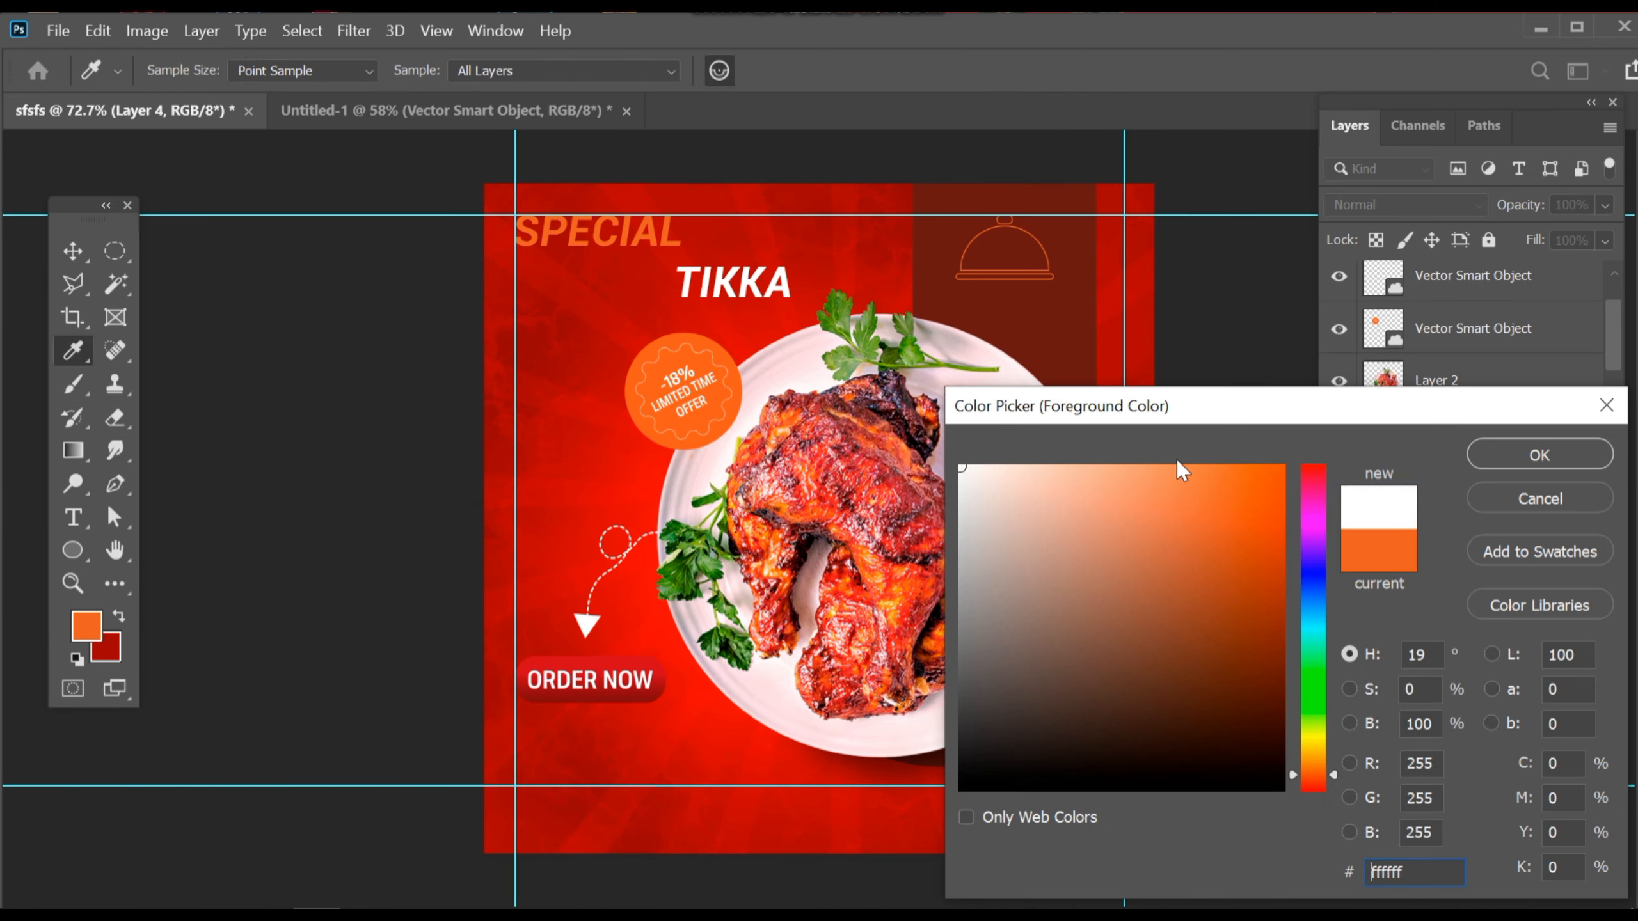
pyautogui.click(1542, 455)
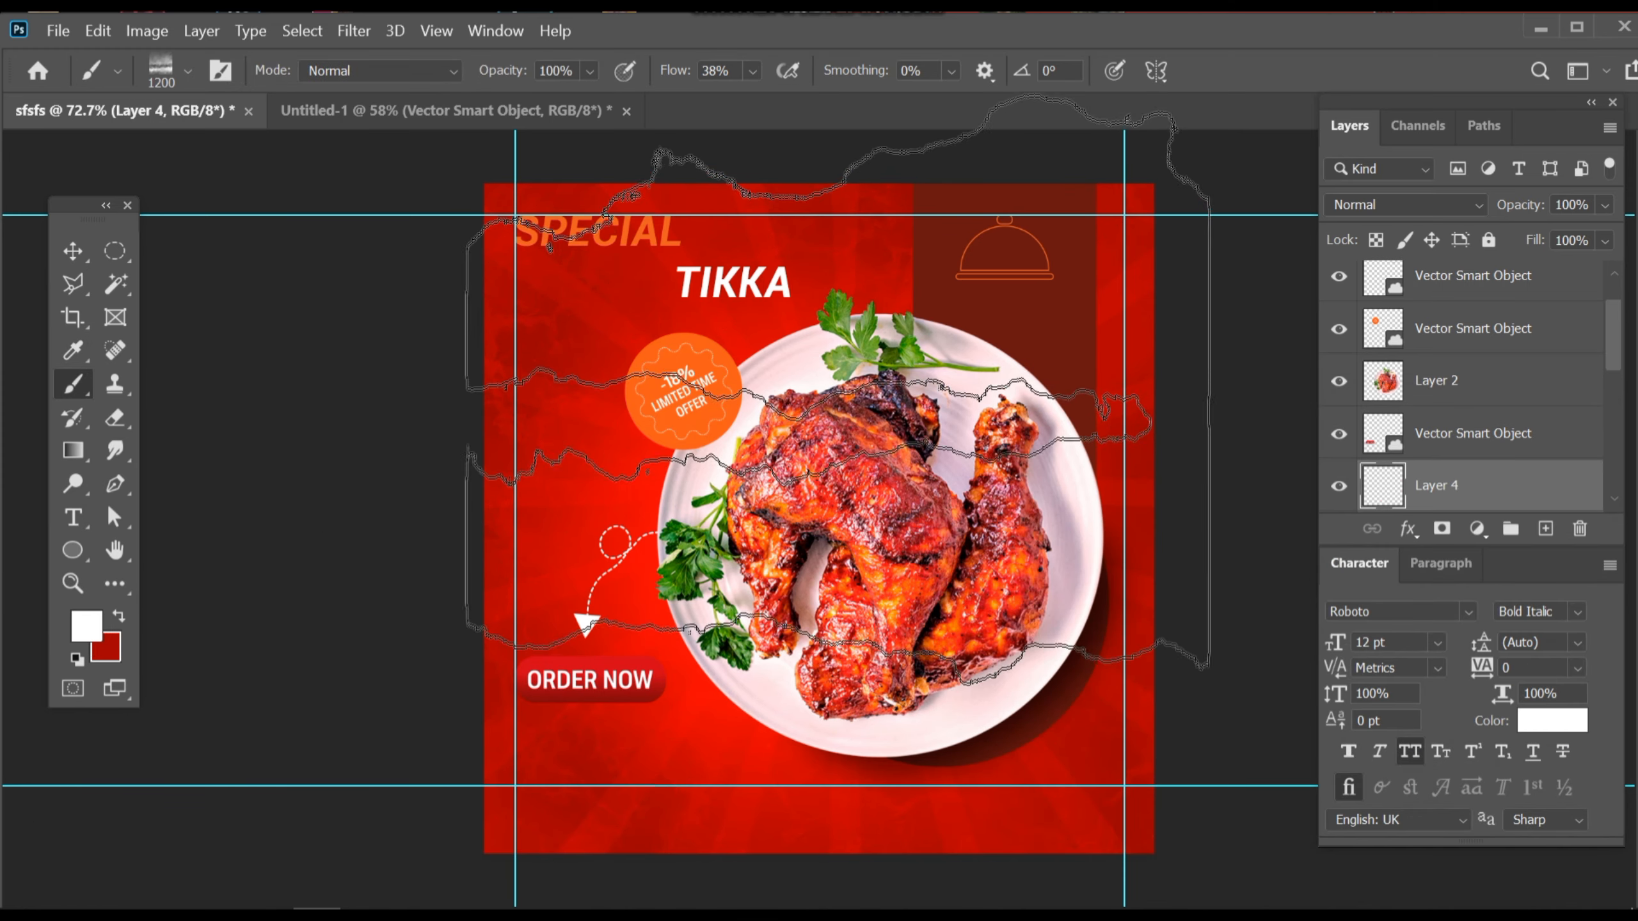
# - Try stamping white fog over the upper part of the post with brush 86 at 1100 px, and undo the stamp
pyautogui.press('[')
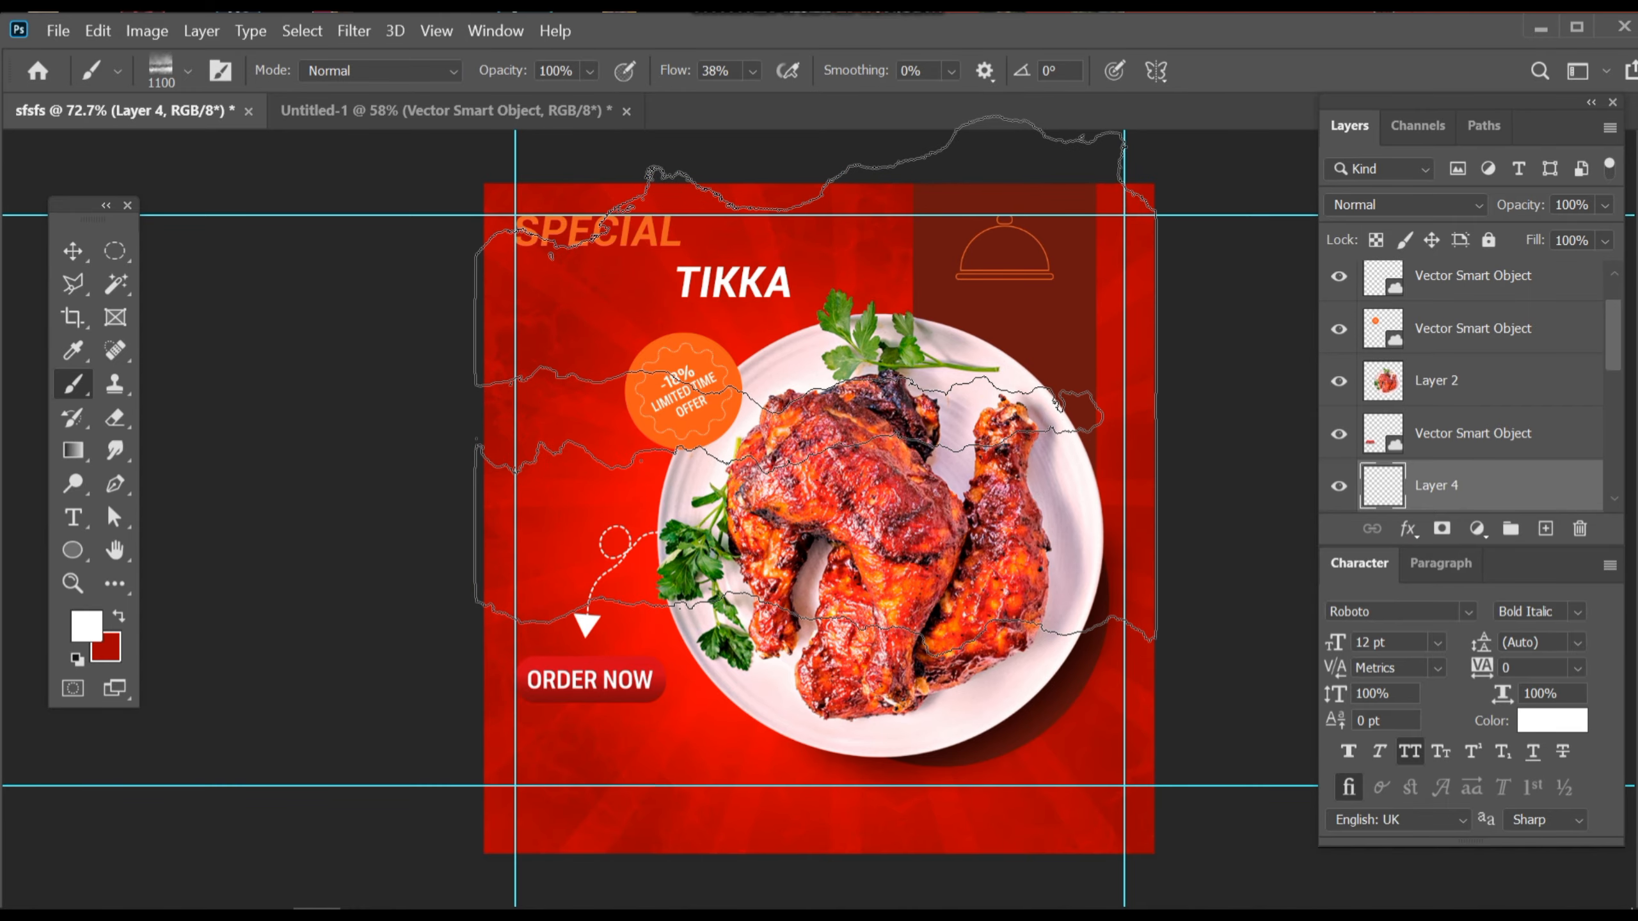
pyautogui.click(815, 380)
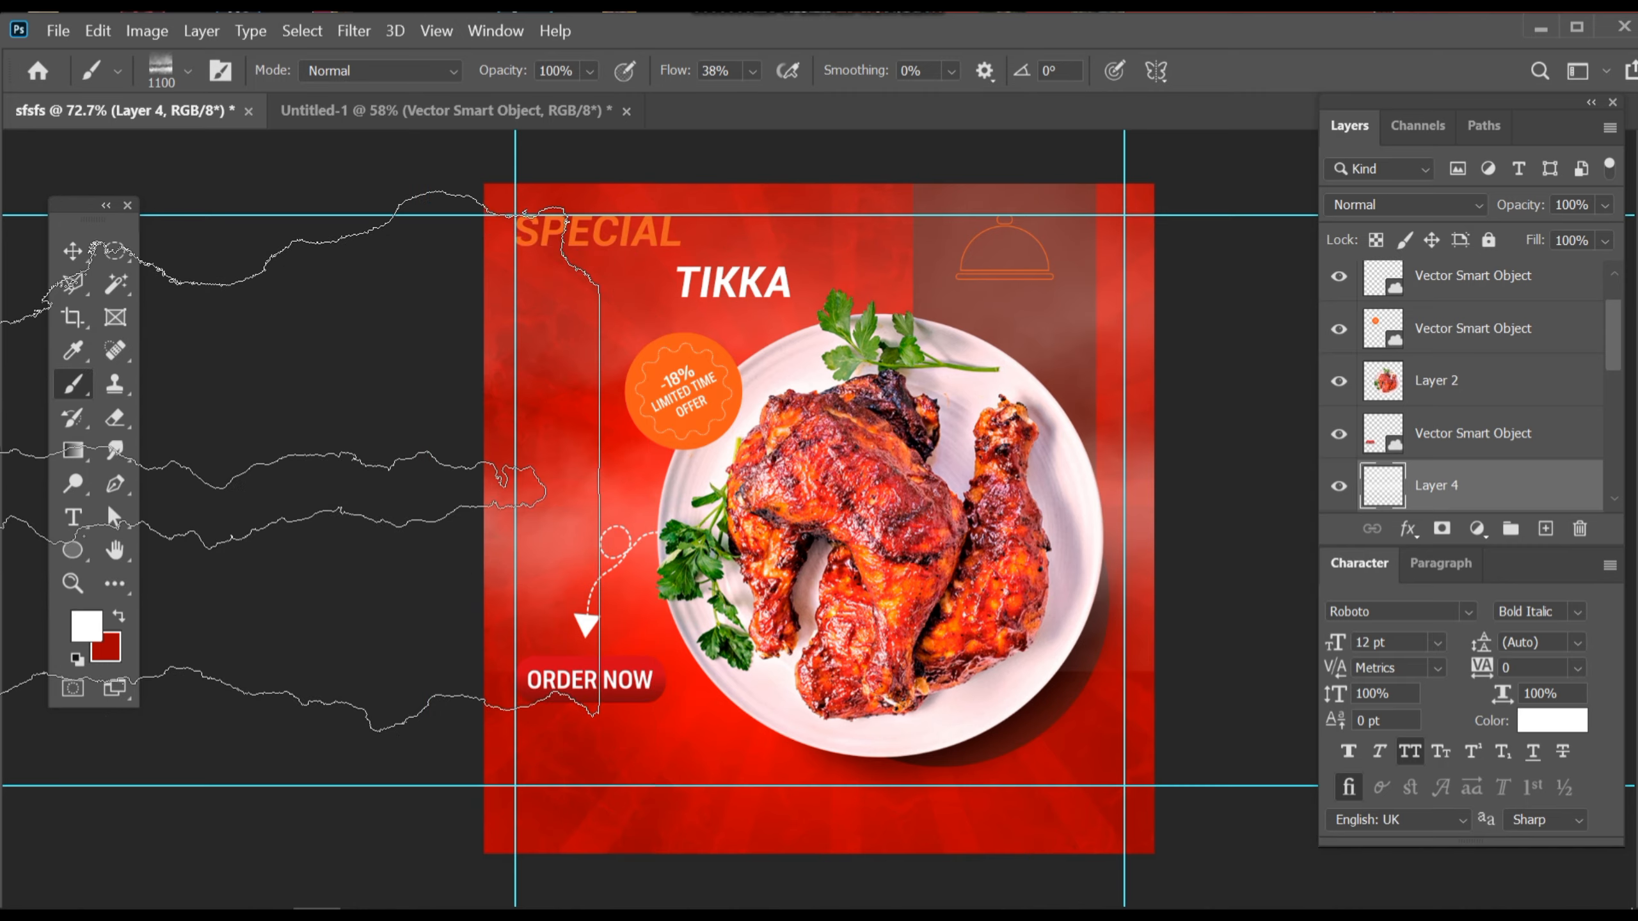
pyautogui.hotkey('ctrl', 'z')
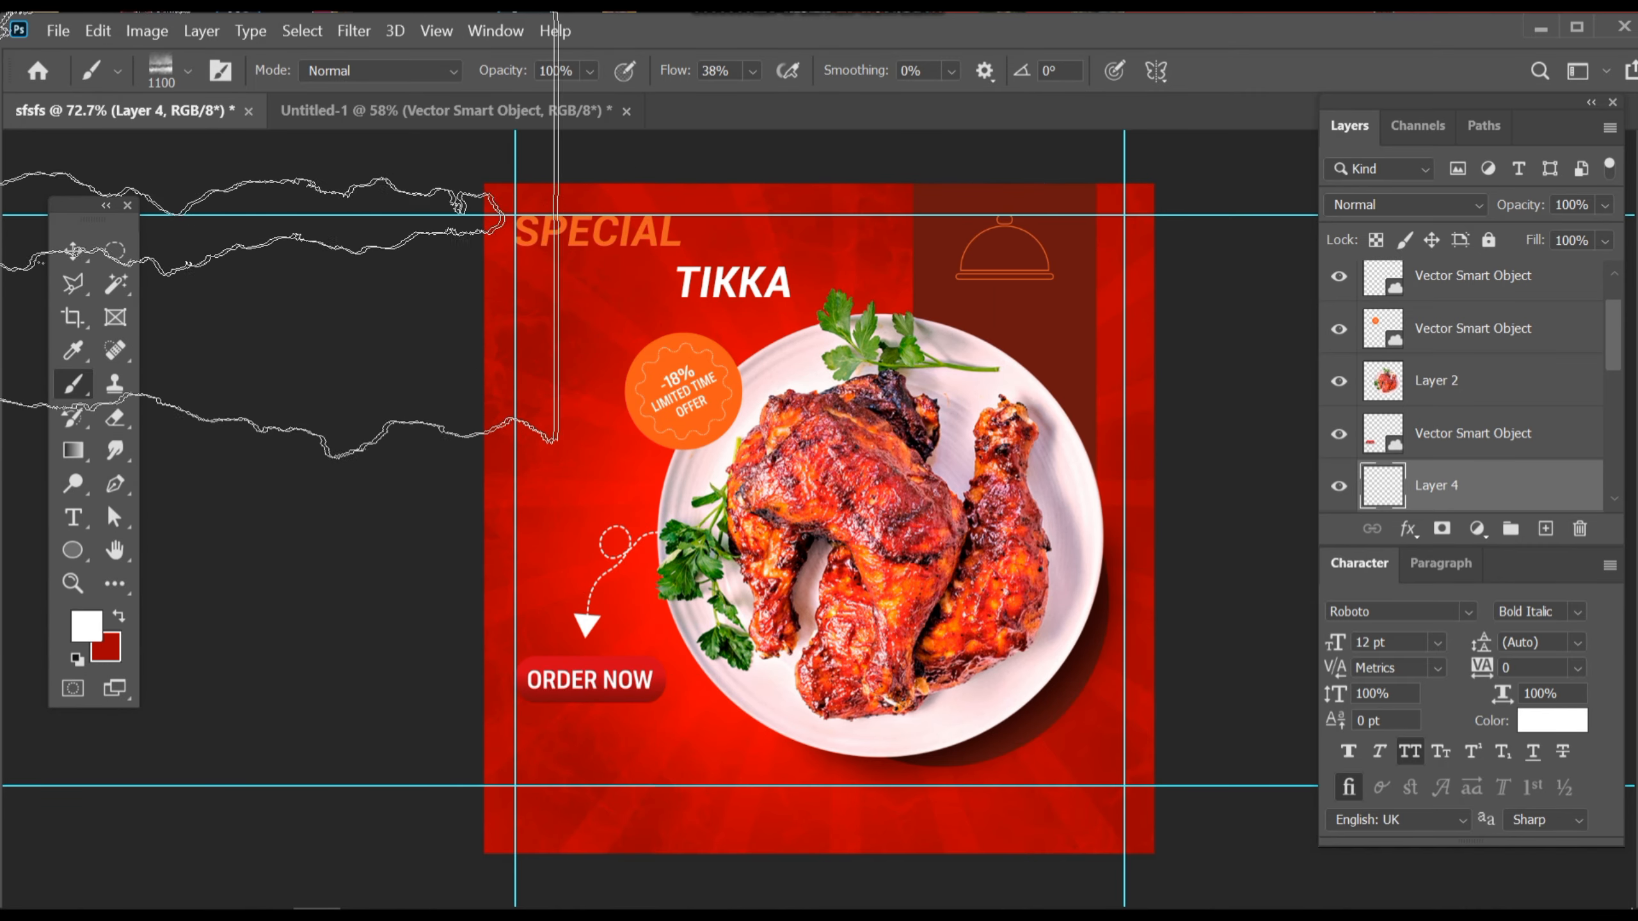
# - Collapse the Free Fog Photoshop Brushes 9 set and select brush 1 from the Free Fog Photoshop Brushes 4 set
pyautogui.click(172, 70)
pyautogui.scroll(-3, 132, 335)
pyautogui.scroll(5, 133, 335)
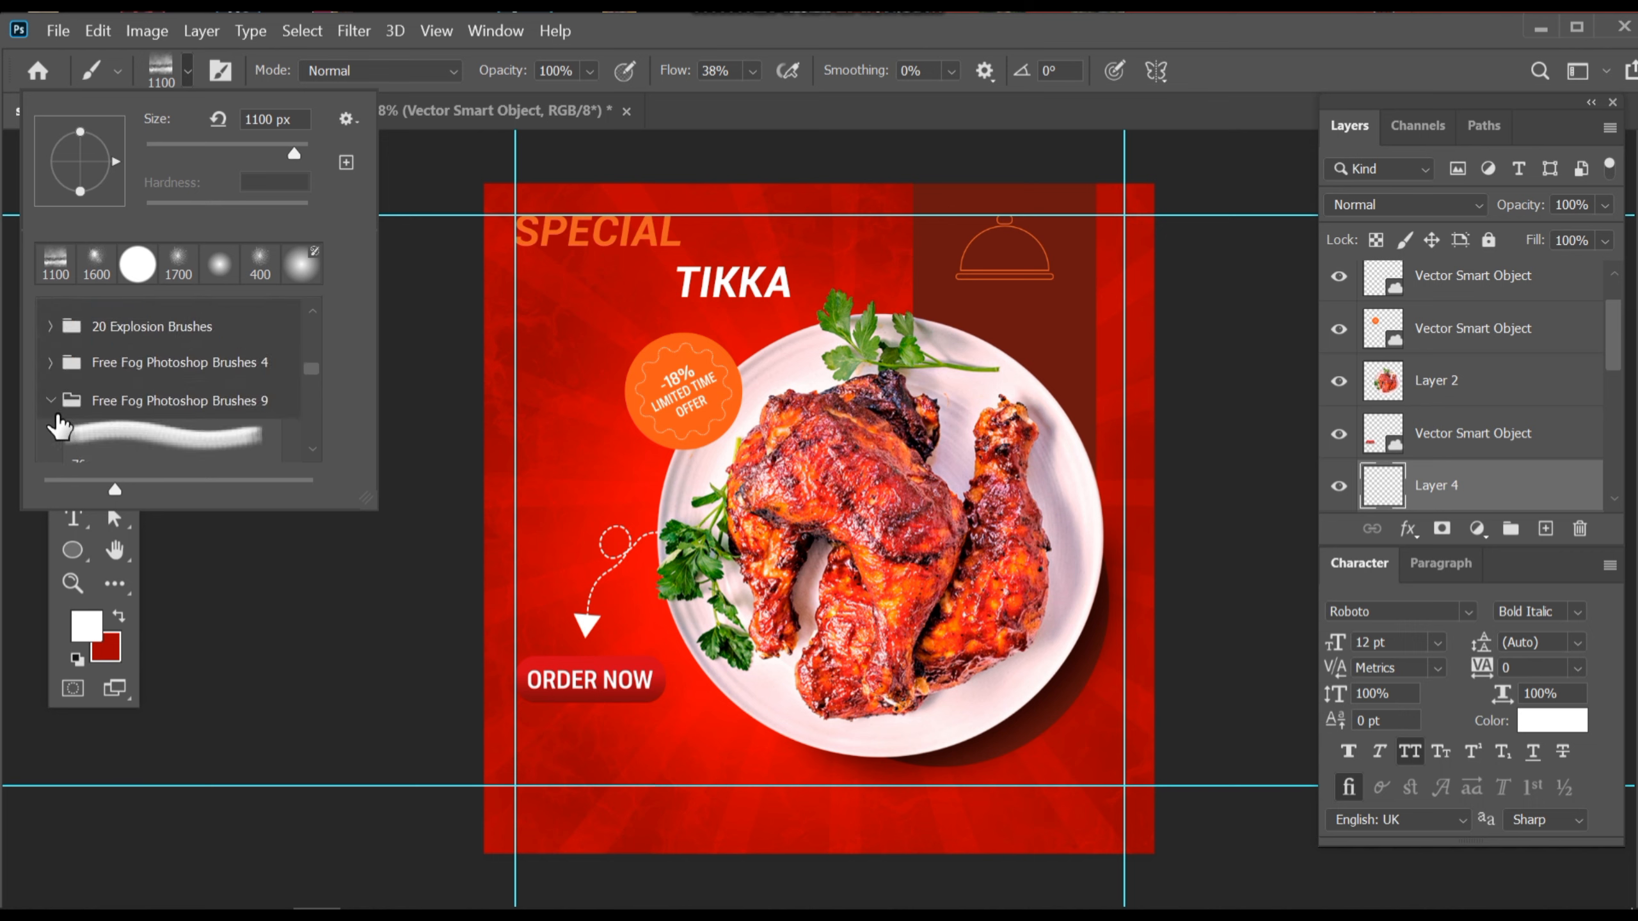
pyautogui.click(51, 400)
pyautogui.click(51, 362)
pyautogui.scroll(-1, 118, 408)
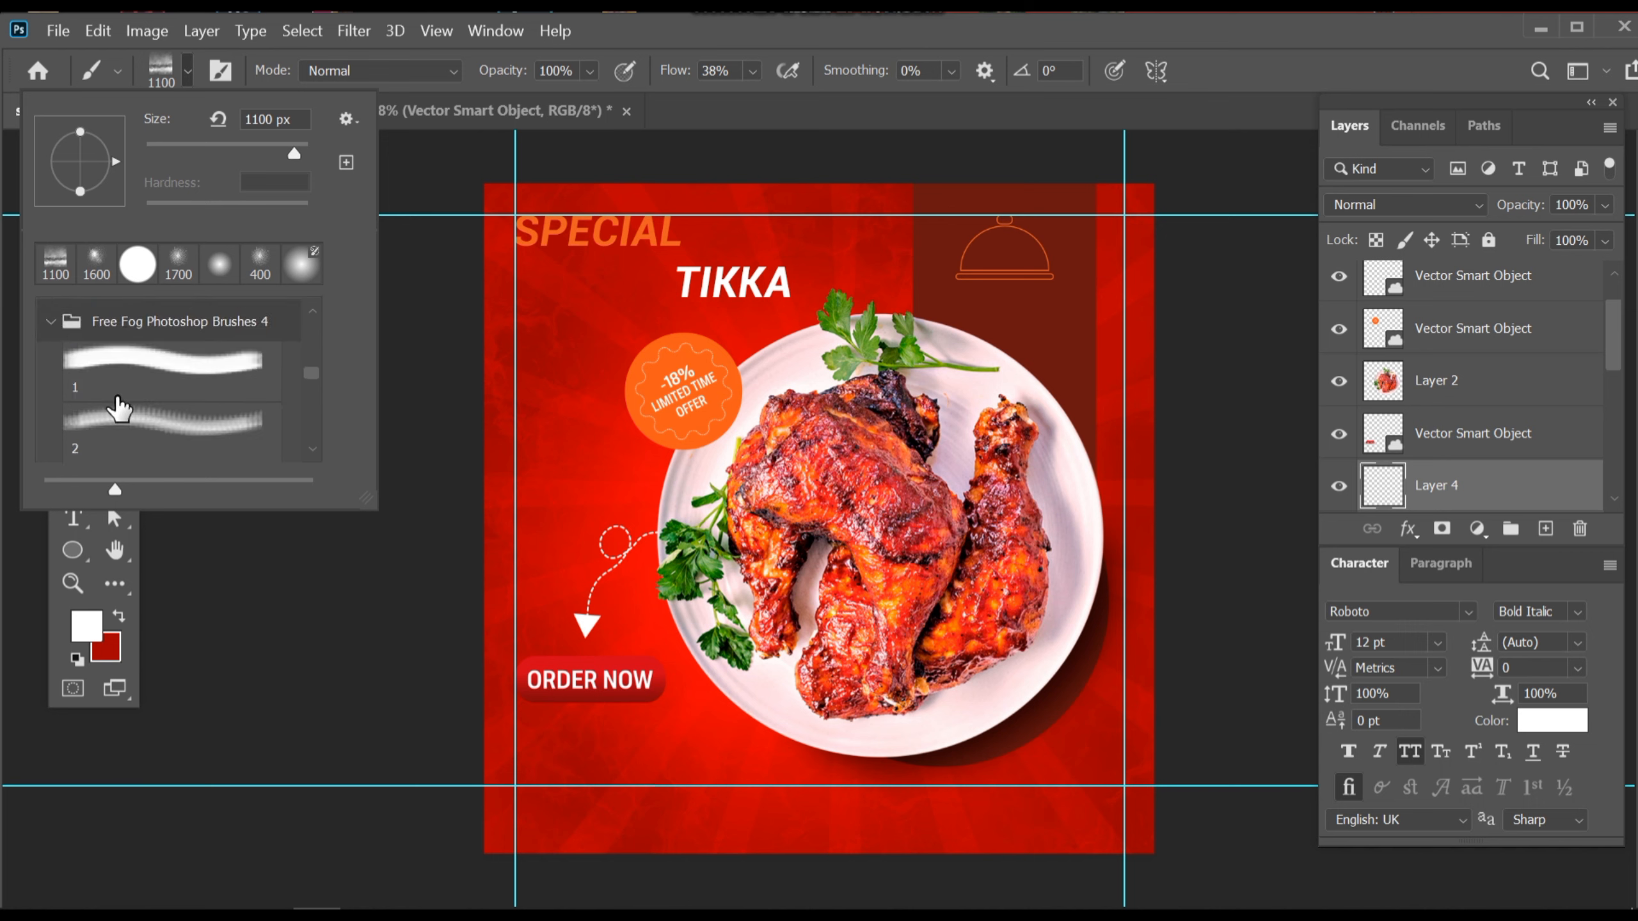
pyautogui.scroll(-1, 118, 408)
pyautogui.click(201, 355)
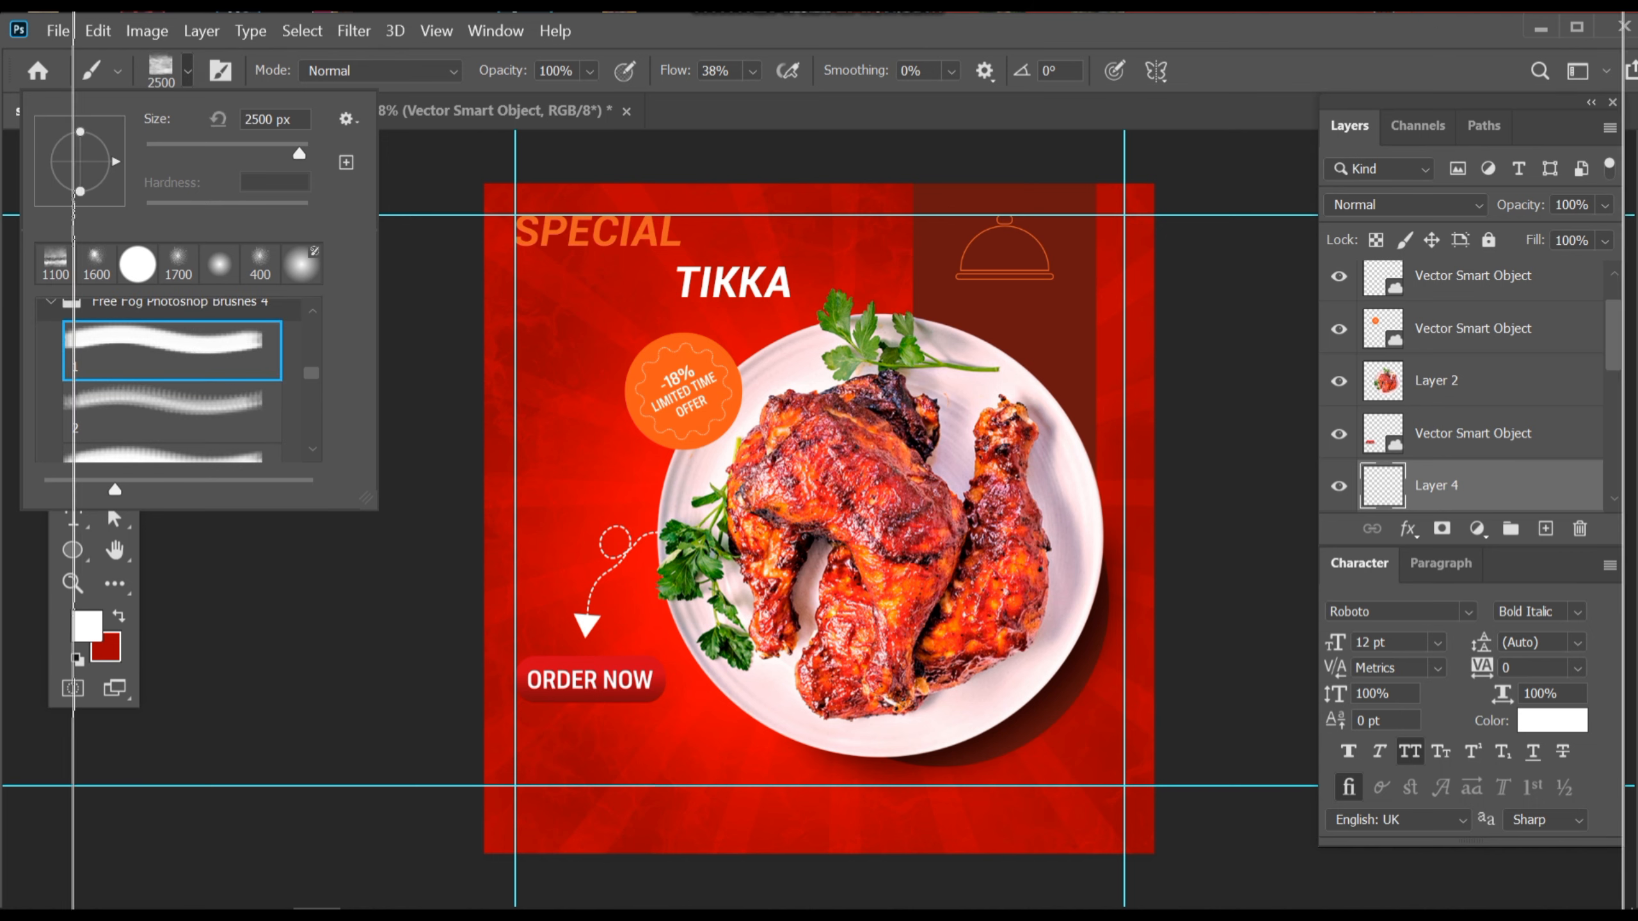
# - Set fog brush 1 to 1100 px and stamp white fog once on Layer 4 across the upper part of the post
pyautogui.click(913, 36)
pyautogui.press('[')
pyautogui.press('[')
pyautogui.press('[')
pyautogui.press('[')
pyautogui.press('[')
pyautogui.press('[')
pyautogui.press('[')
pyautogui.press('[')
pyautogui.press('[')
pyautogui.press('[')
pyautogui.press('[')
pyautogui.press('[')
pyautogui.press('[')
pyautogui.press('[')
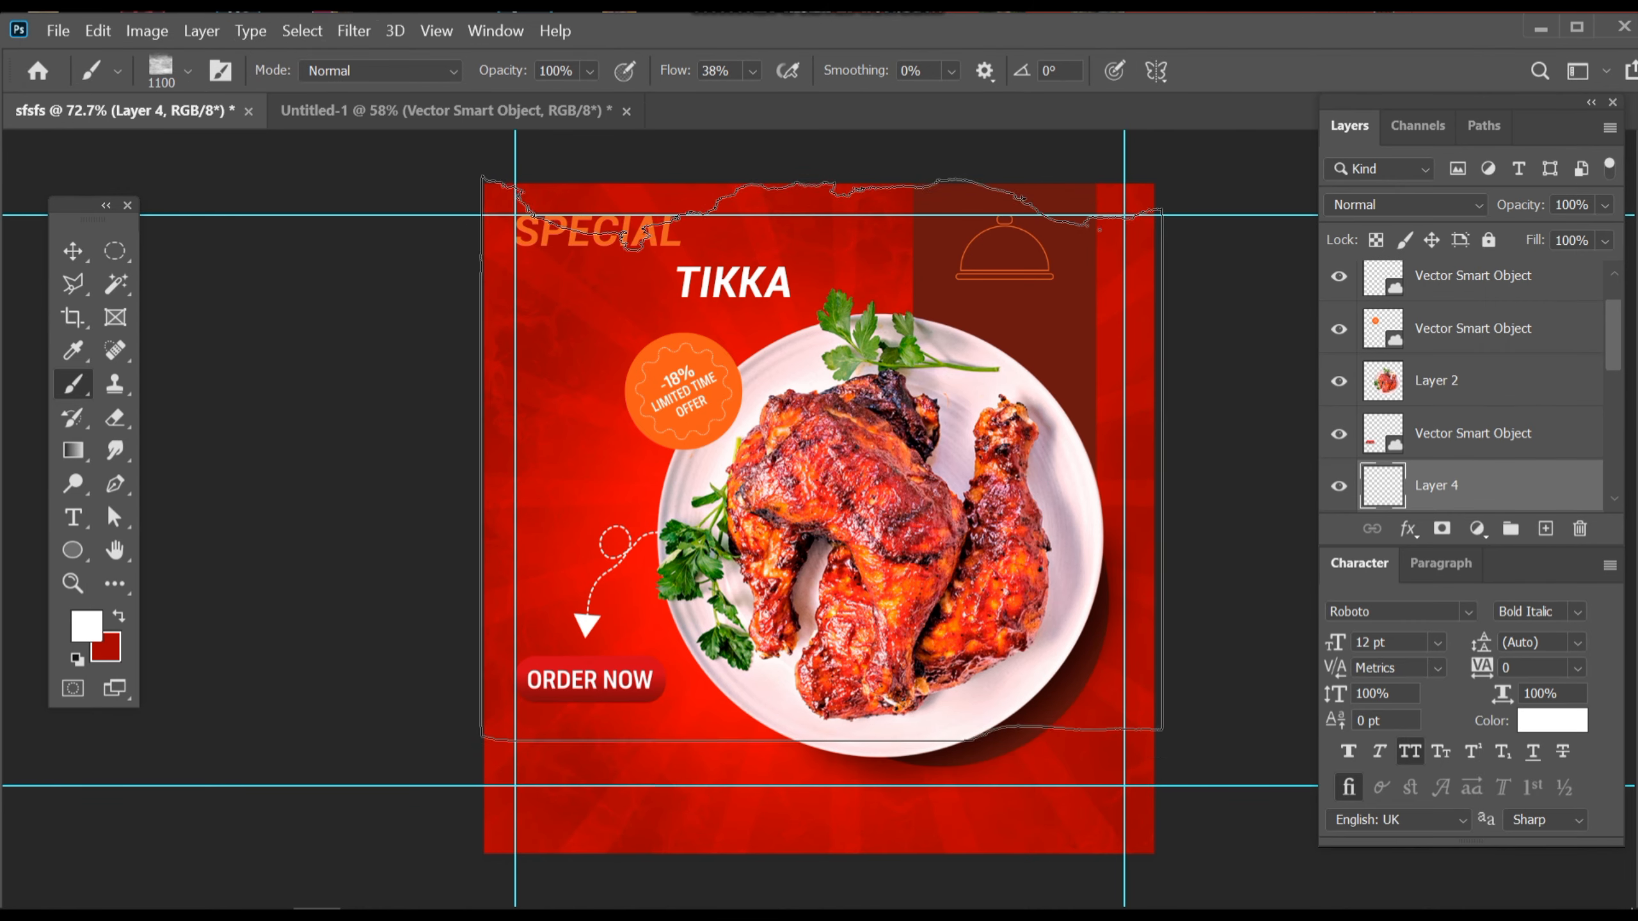
pyautogui.press('[')
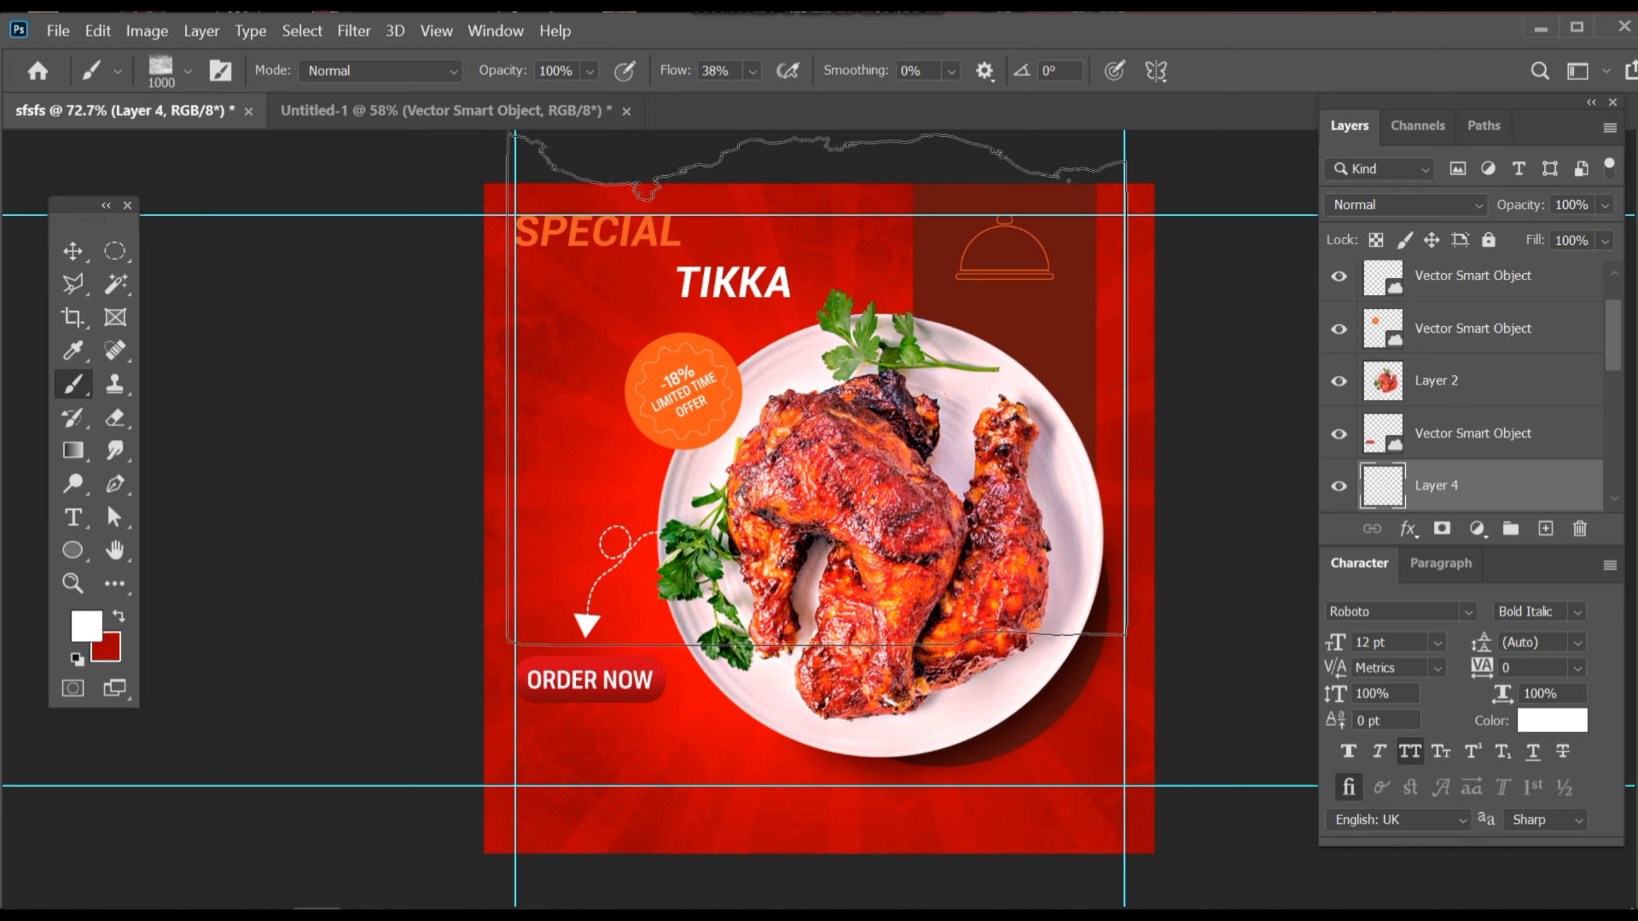
pyautogui.press(']')
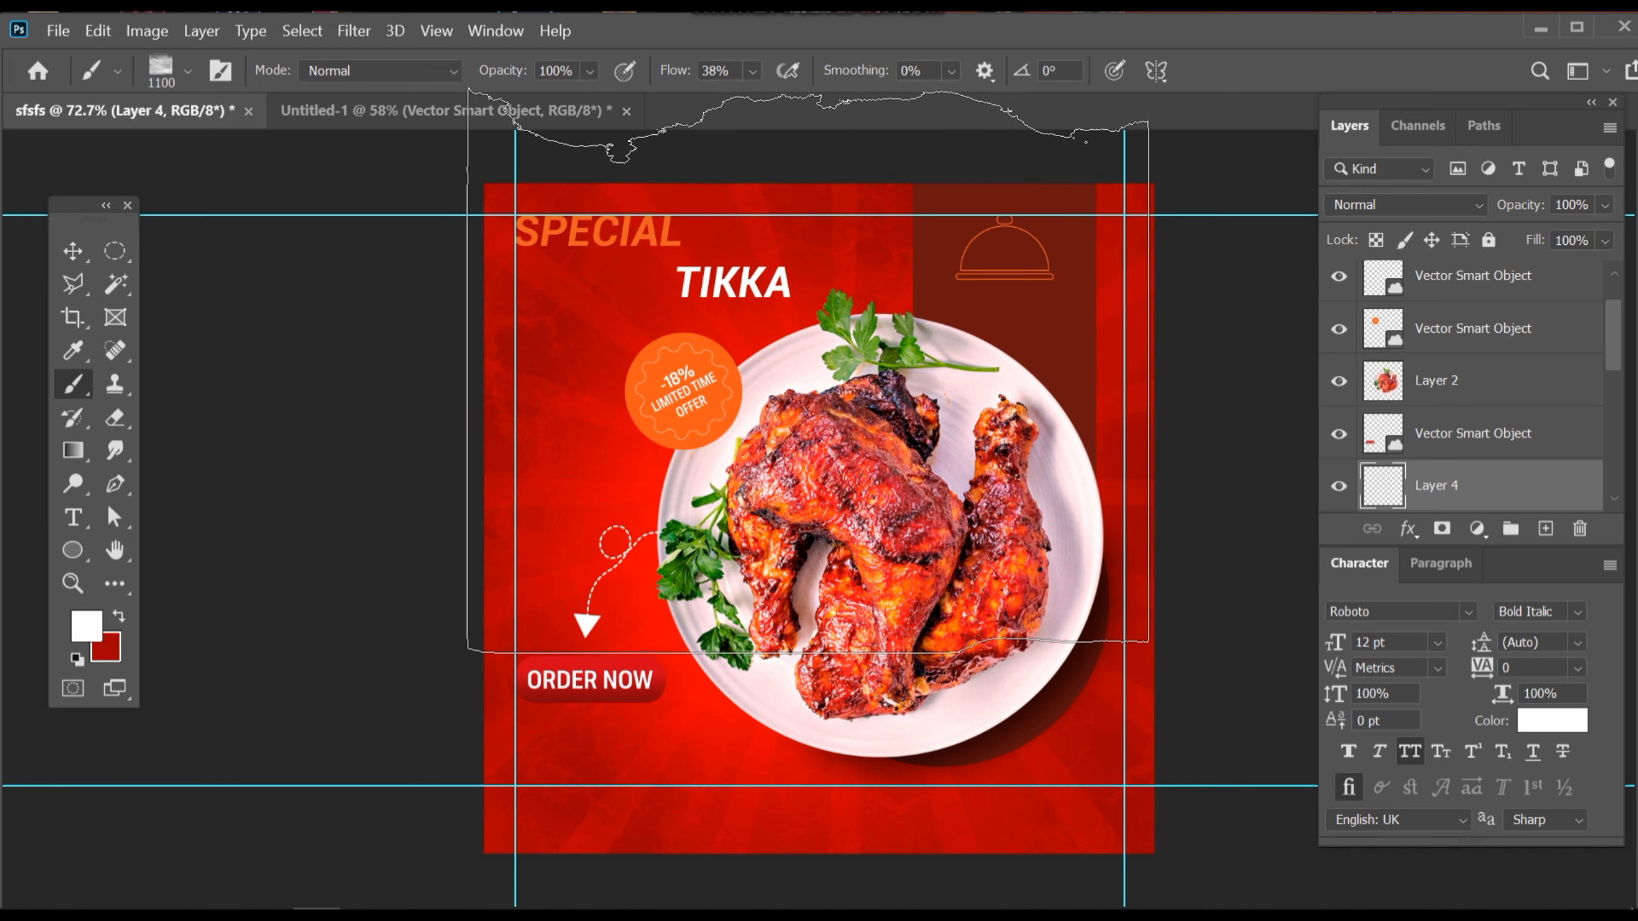
pyautogui.click(809, 374)
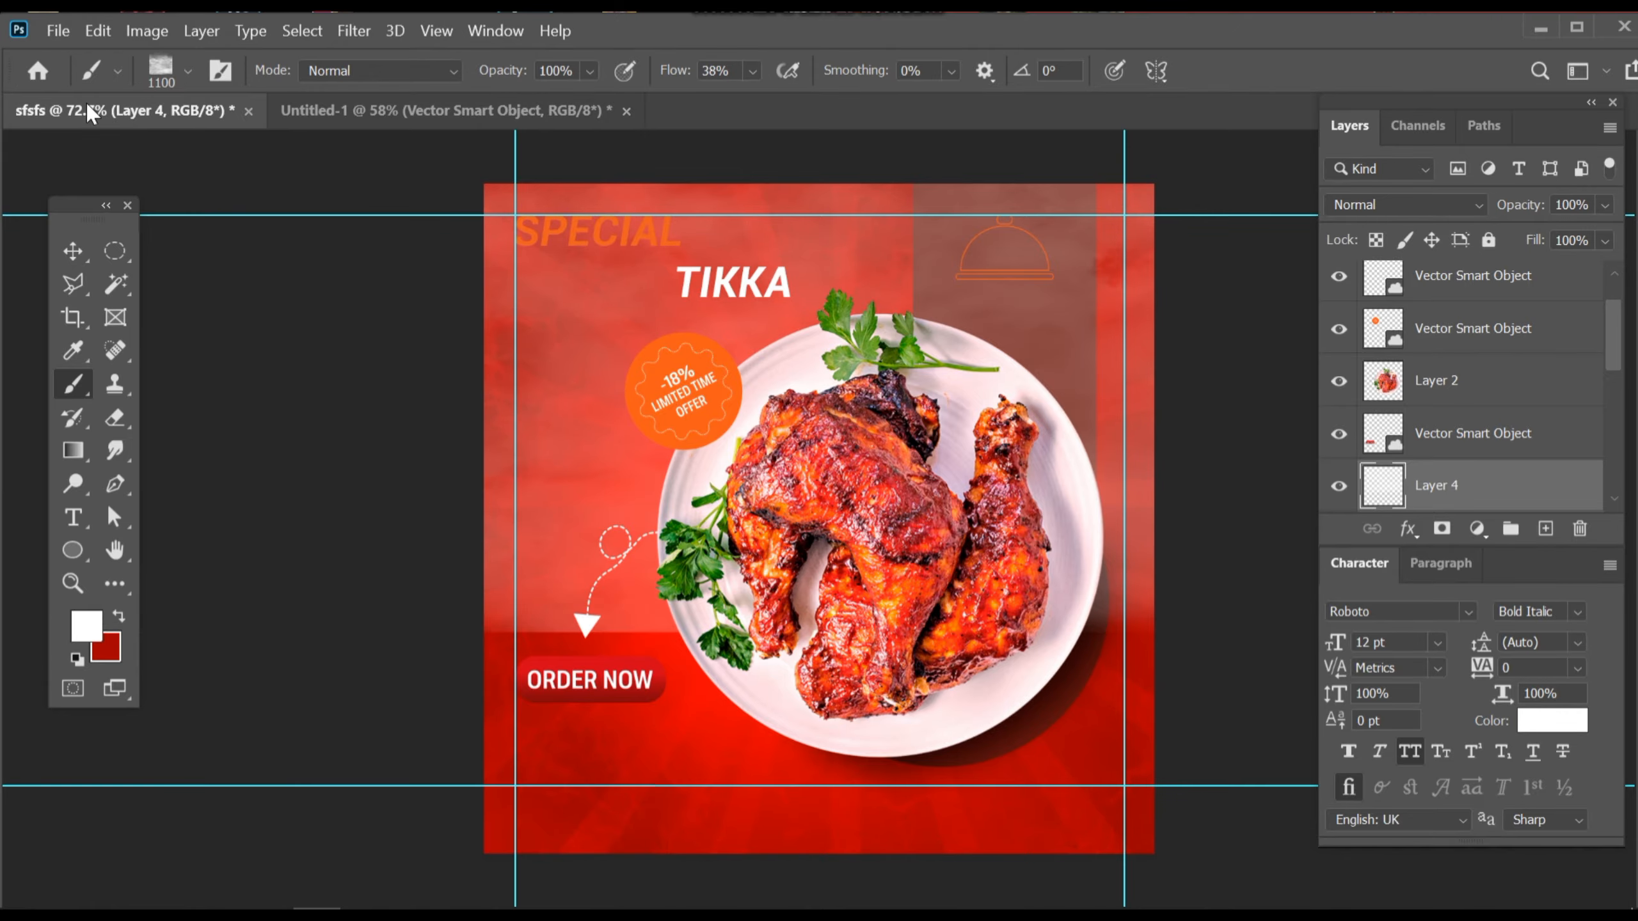
# - Activate the Eraser tool and give it a soft round pressure brush of 1600 px with 0% hardness from the general brushes
pyautogui.click(78, 237)
pyautogui.click(115, 418)
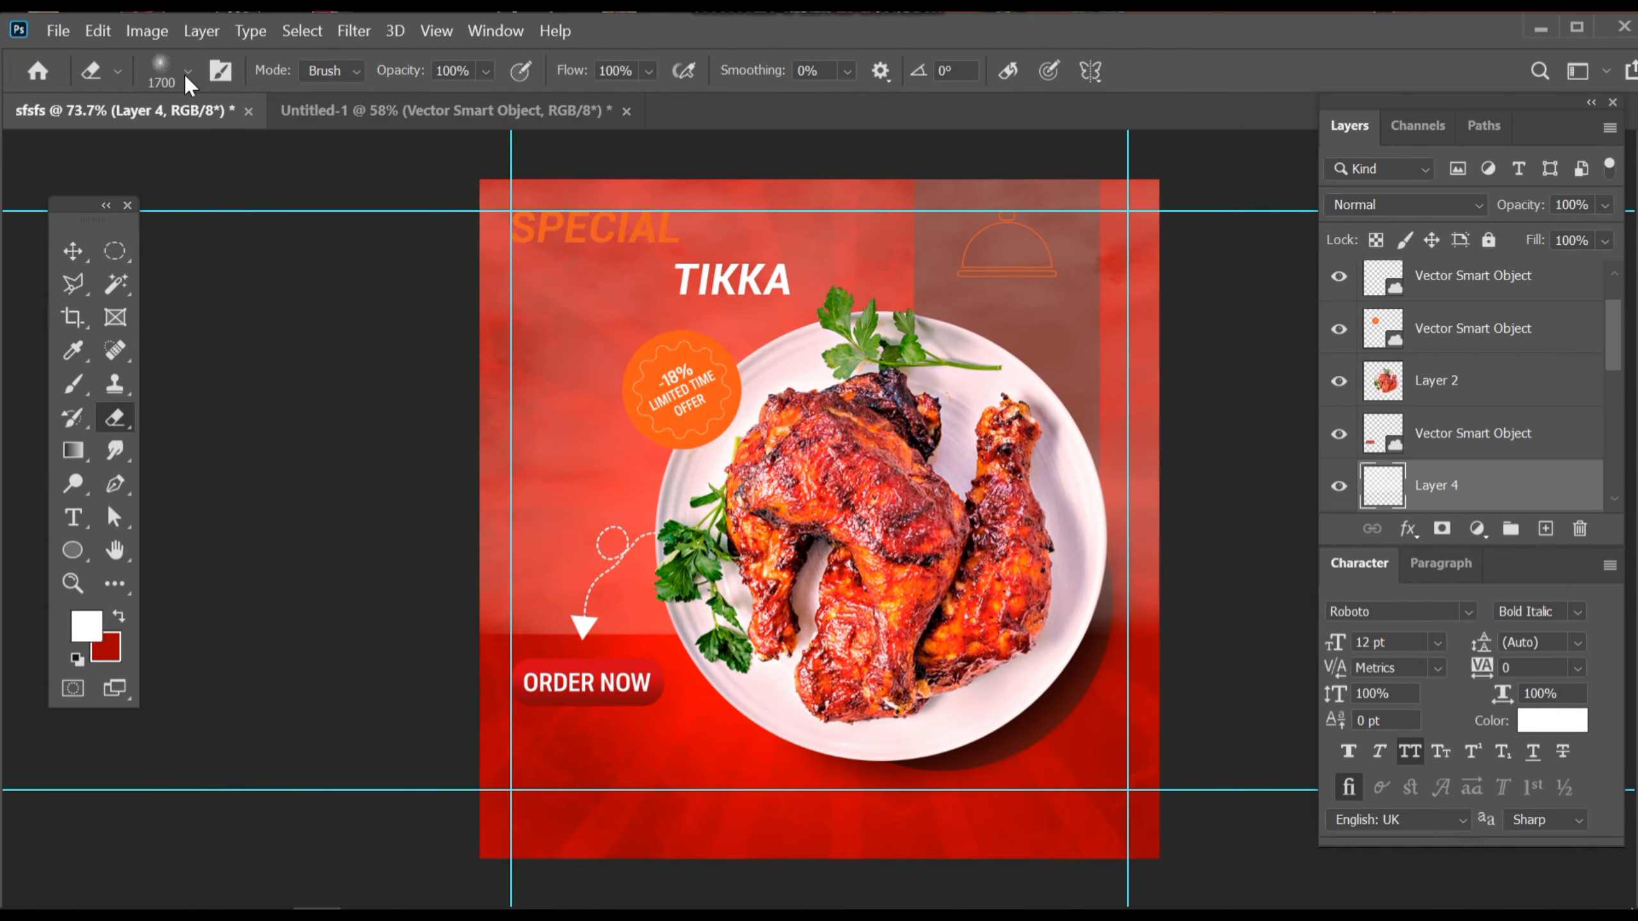
pyautogui.click(186, 71)
pyautogui.scroll(5, 161, 349)
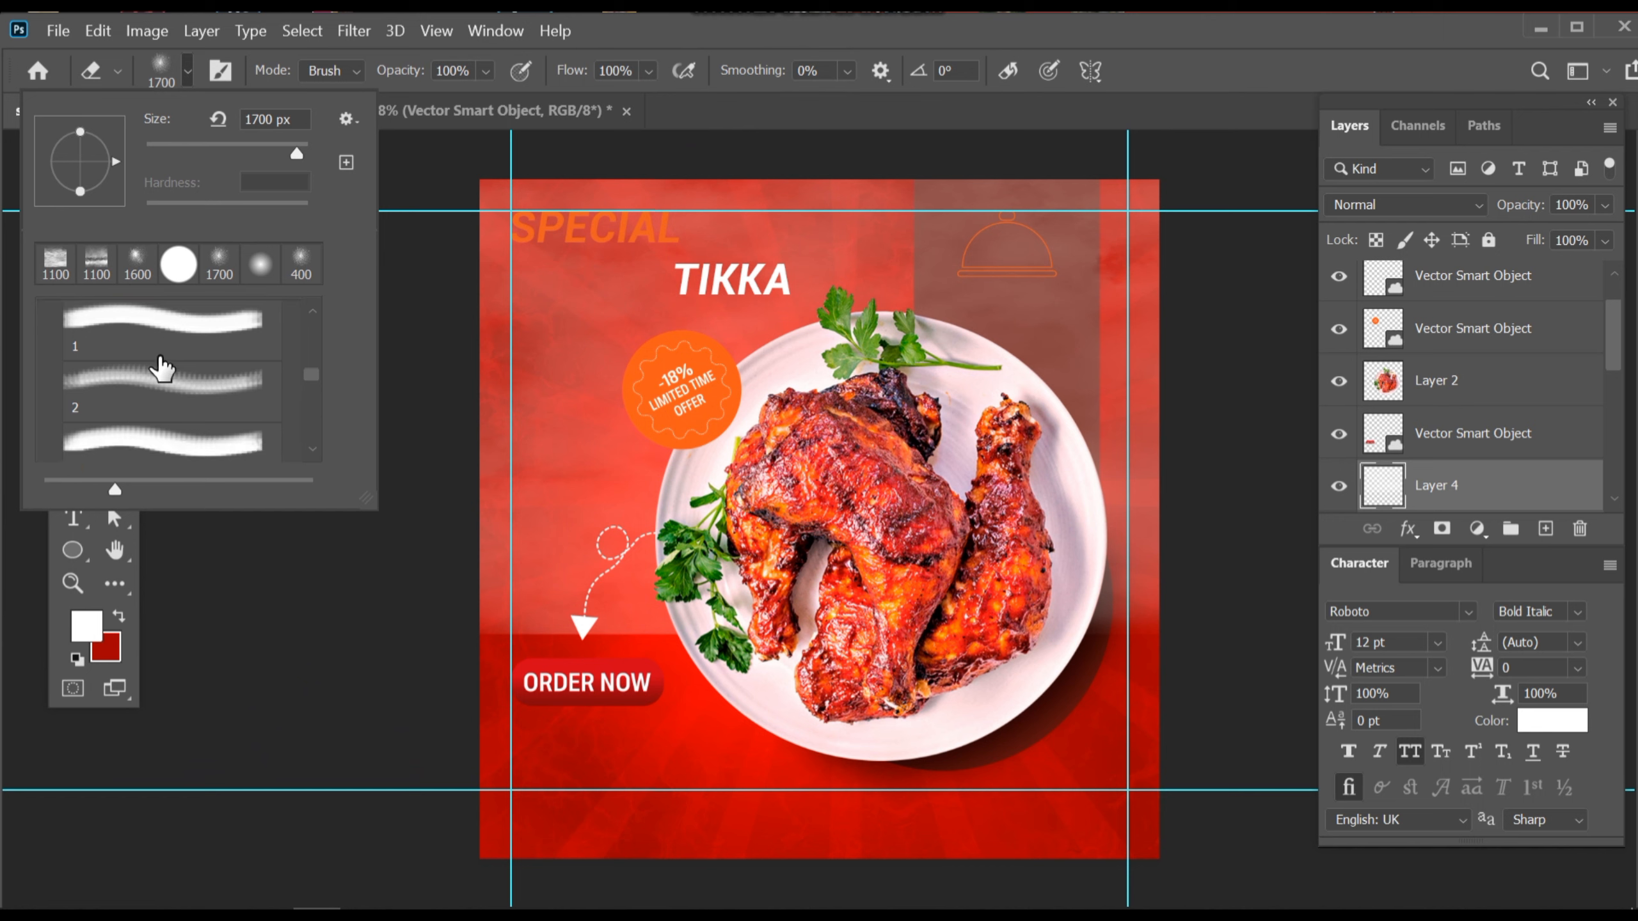
pyautogui.scroll(6, 148, 371)
pyautogui.scroll(2, 141, 366)
pyautogui.click(50, 317)
pyautogui.scroll(-4, 165, 387)
pyautogui.click(190, 347)
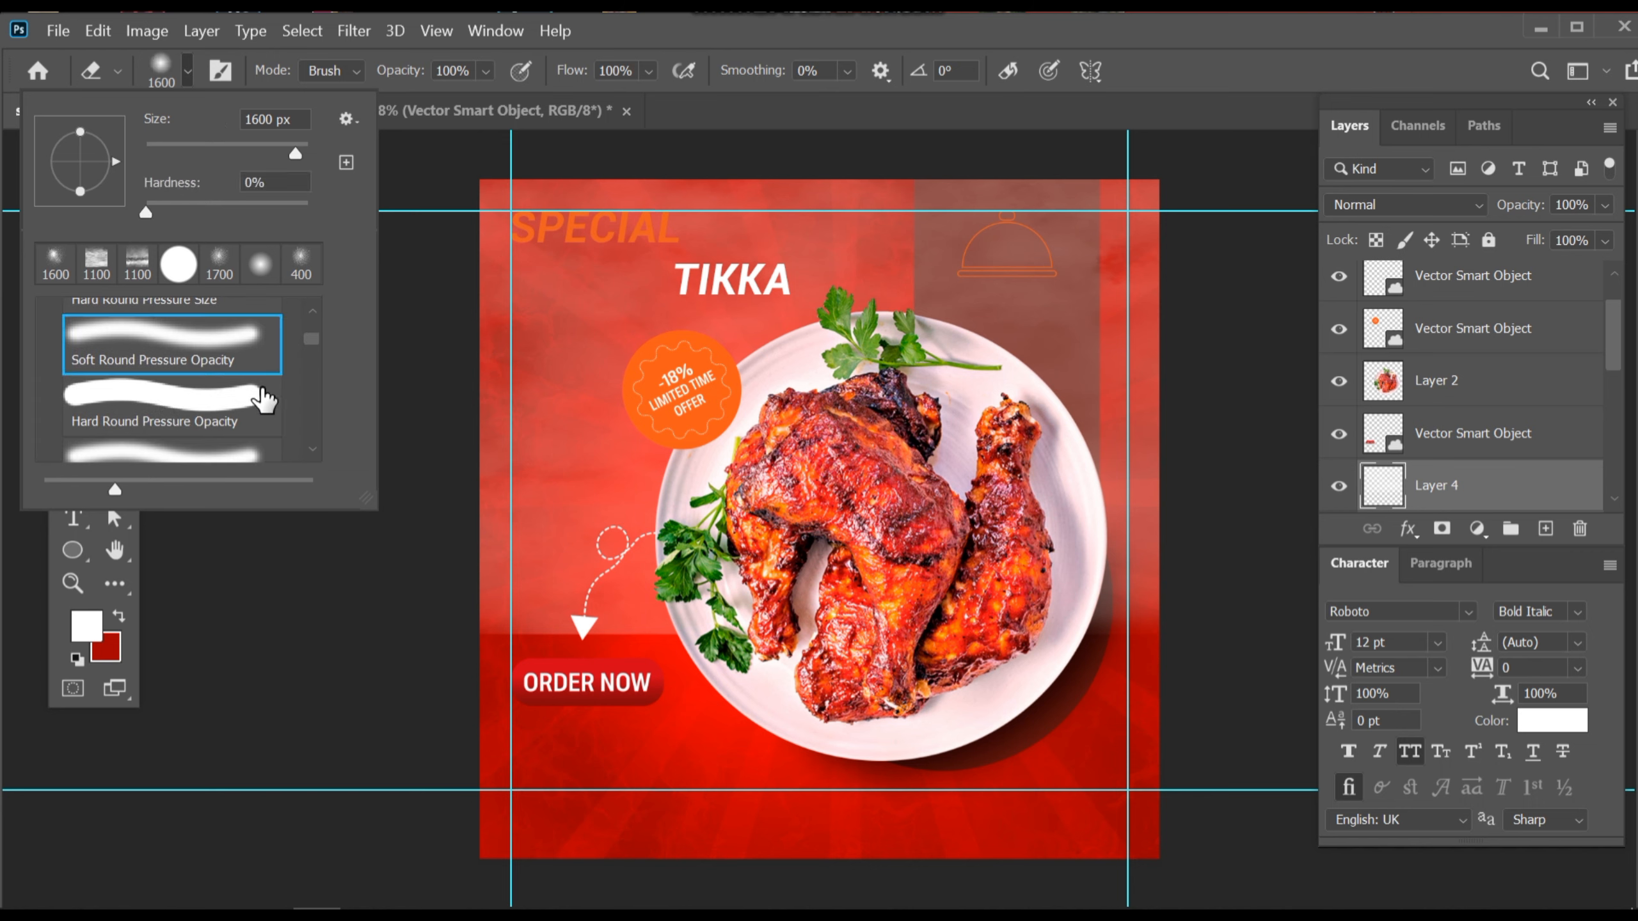
pyautogui.scroll(1, 186, 374)
pyautogui.scroll(-1, 187, 387)
pyautogui.scroll(-1, 186, 381)
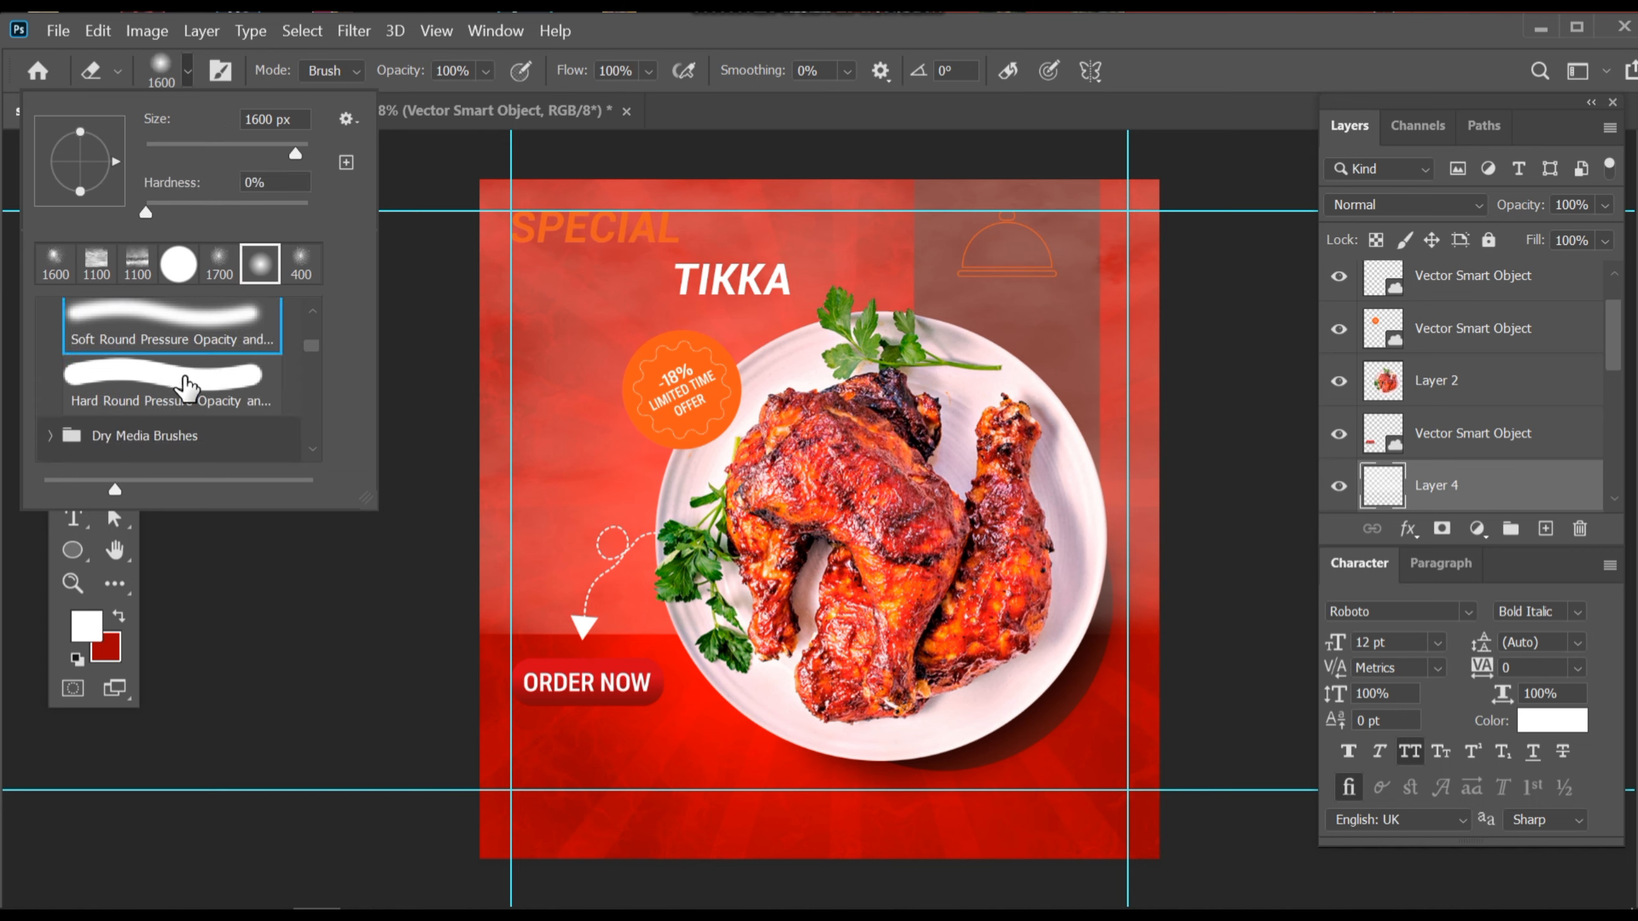
pyautogui.scroll(3, 186, 381)
pyautogui.click(948, 42)
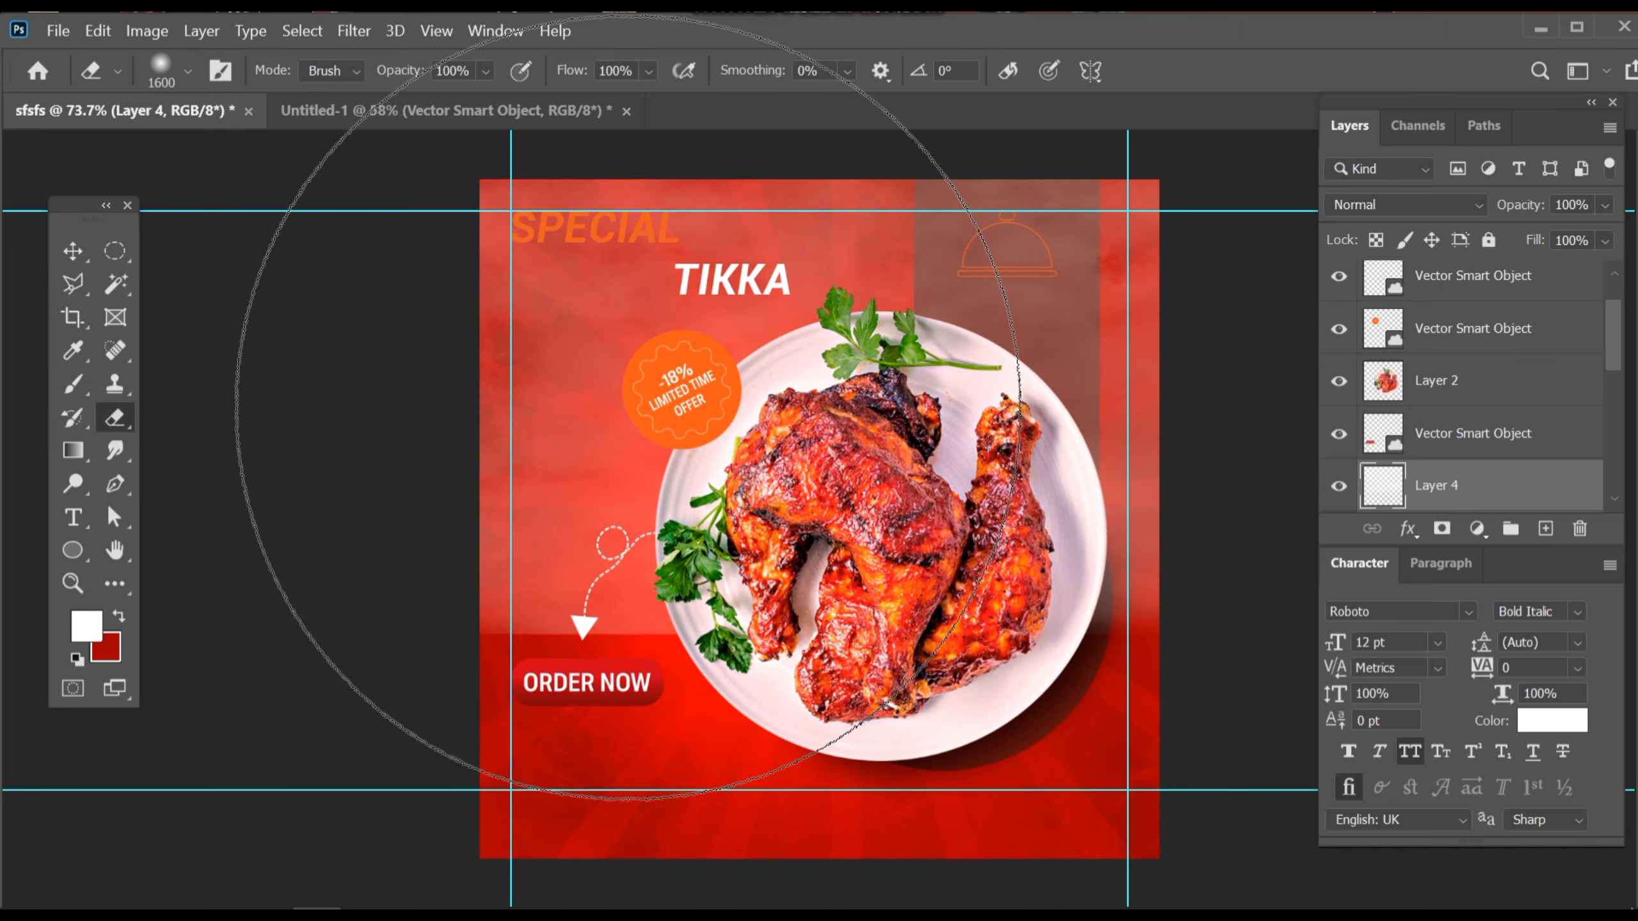
# - Shrink the soft eraser and fade the hard lower edge of the fog beside the ORDER NOW button
pyautogui.press('[')
pyautogui.press('[')
pyautogui.press('[')
pyautogui.press('[')
pyautogui.press('[')
pyautogui.press('[')
pyautogui.press('[')
pyautogui.press('[')
pyautogui.press('[')
pyautogui.press('[')
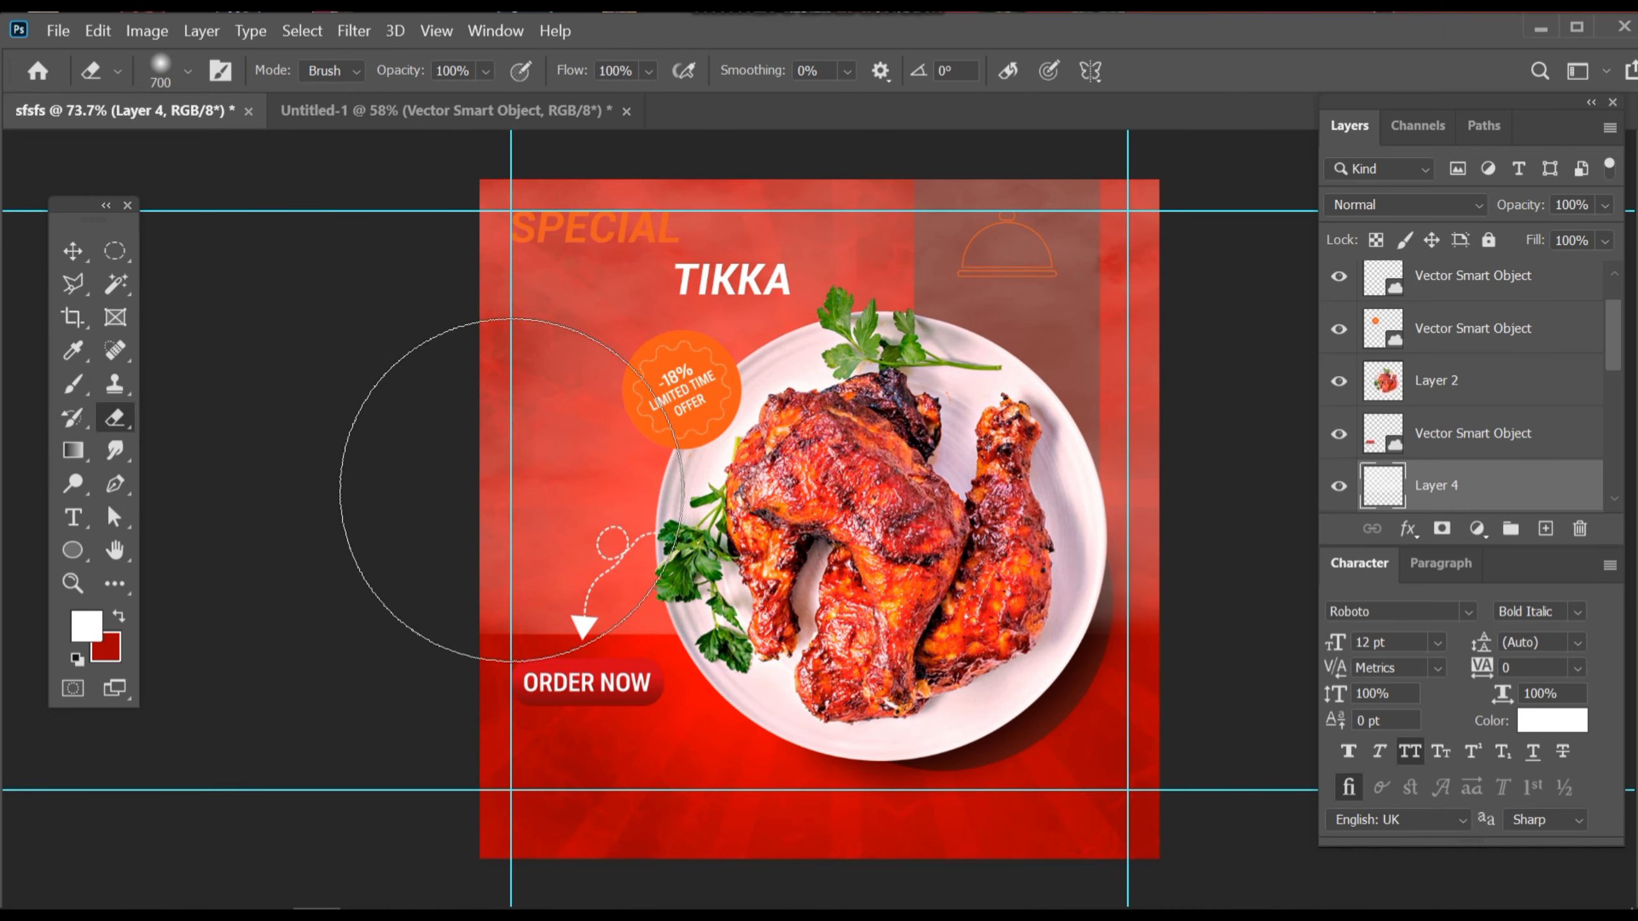
pyautogui.press('[')
pyautogui.press('[')
pyautogui.press('[')
pyautogui.moveTo(457, 648)
pyautogui.mouseDown()
pyautogui.moveTo(679, 688)
pyautogui.moveTo(663, 696)
pyautogui.moveTo(437, 583)
pyautogui.moveTo(476, 643)
pyautogui.mouseUp()
# - Set the eraser to 400 px and soften the fog along the post's left, top and right edges
pyautogui.press(']')
pyautogui.moveTo(428, 577)
pyautogui.mouseDown()
pyautogui.moveTo(389, 555)
pyautogui.moveTo(416, 544)
pyautogui.moveTo(398, 582)
pyautogui.moveTo(384, 422)
pyautogui.moveTo(388, 286)
pyautogui.moveTo(407, 244)
pyautogui.moveTo(471, 183)
pyautogui.moveTo(633, 189)
pyautogui.mouseUp()
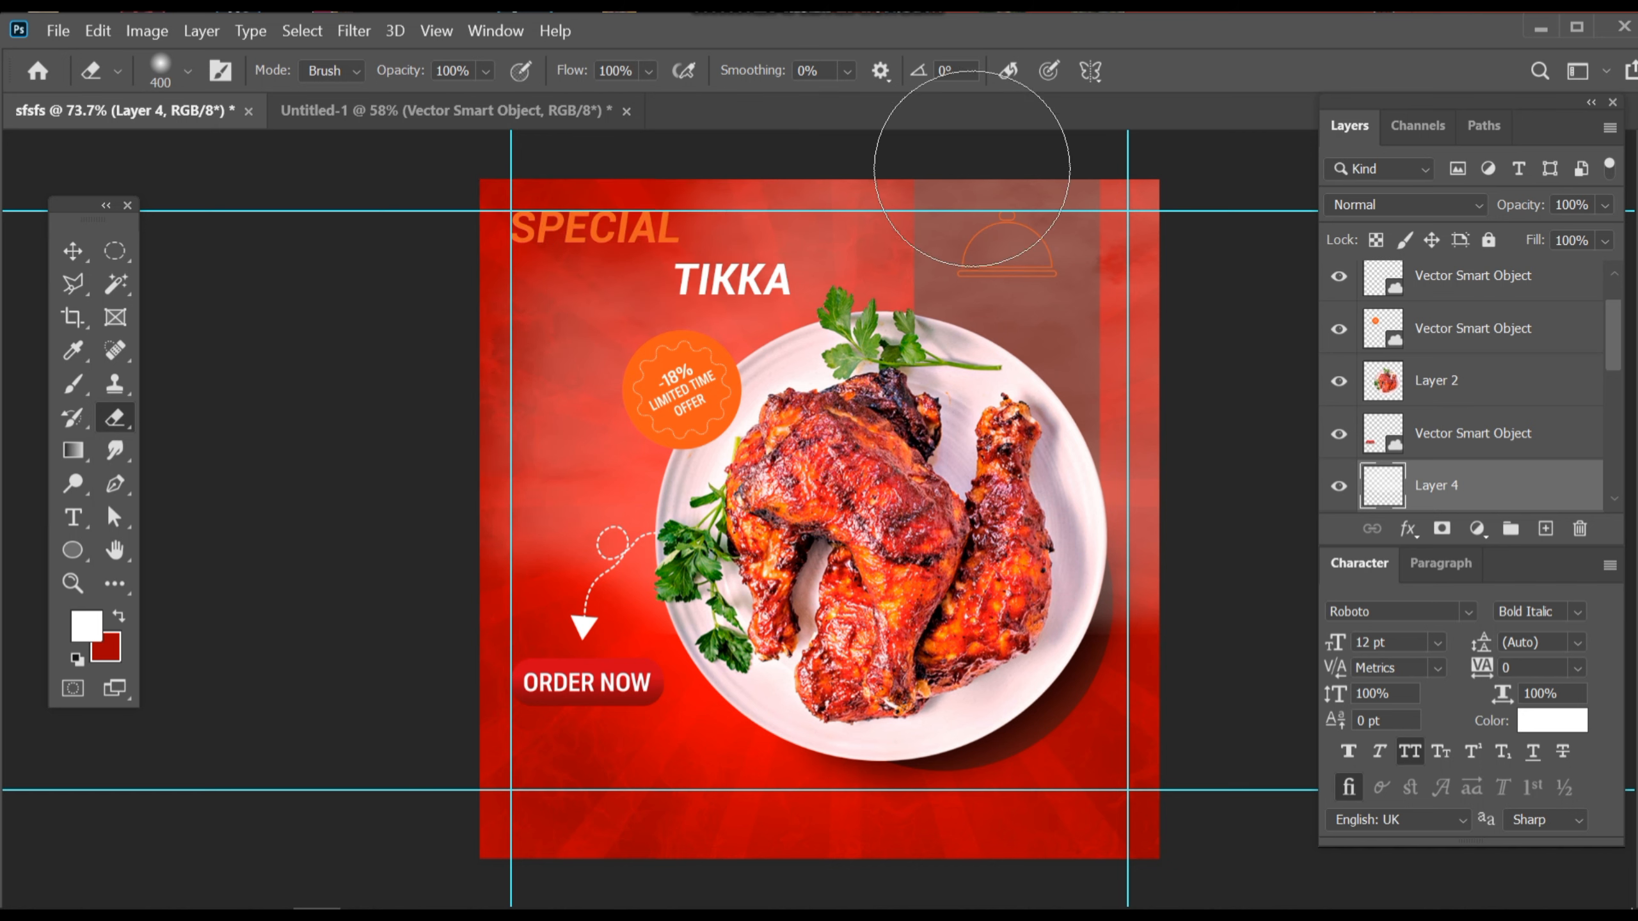
pyautogui.moveTo(1243, 165)
pyautogui.mouseDown()
pyautogui.moveTo(1254, 263)
pyautogui.moveTo(1200, 409)
pyautogui.moveTo(1205, 576)
pyautogui.mouseUp()
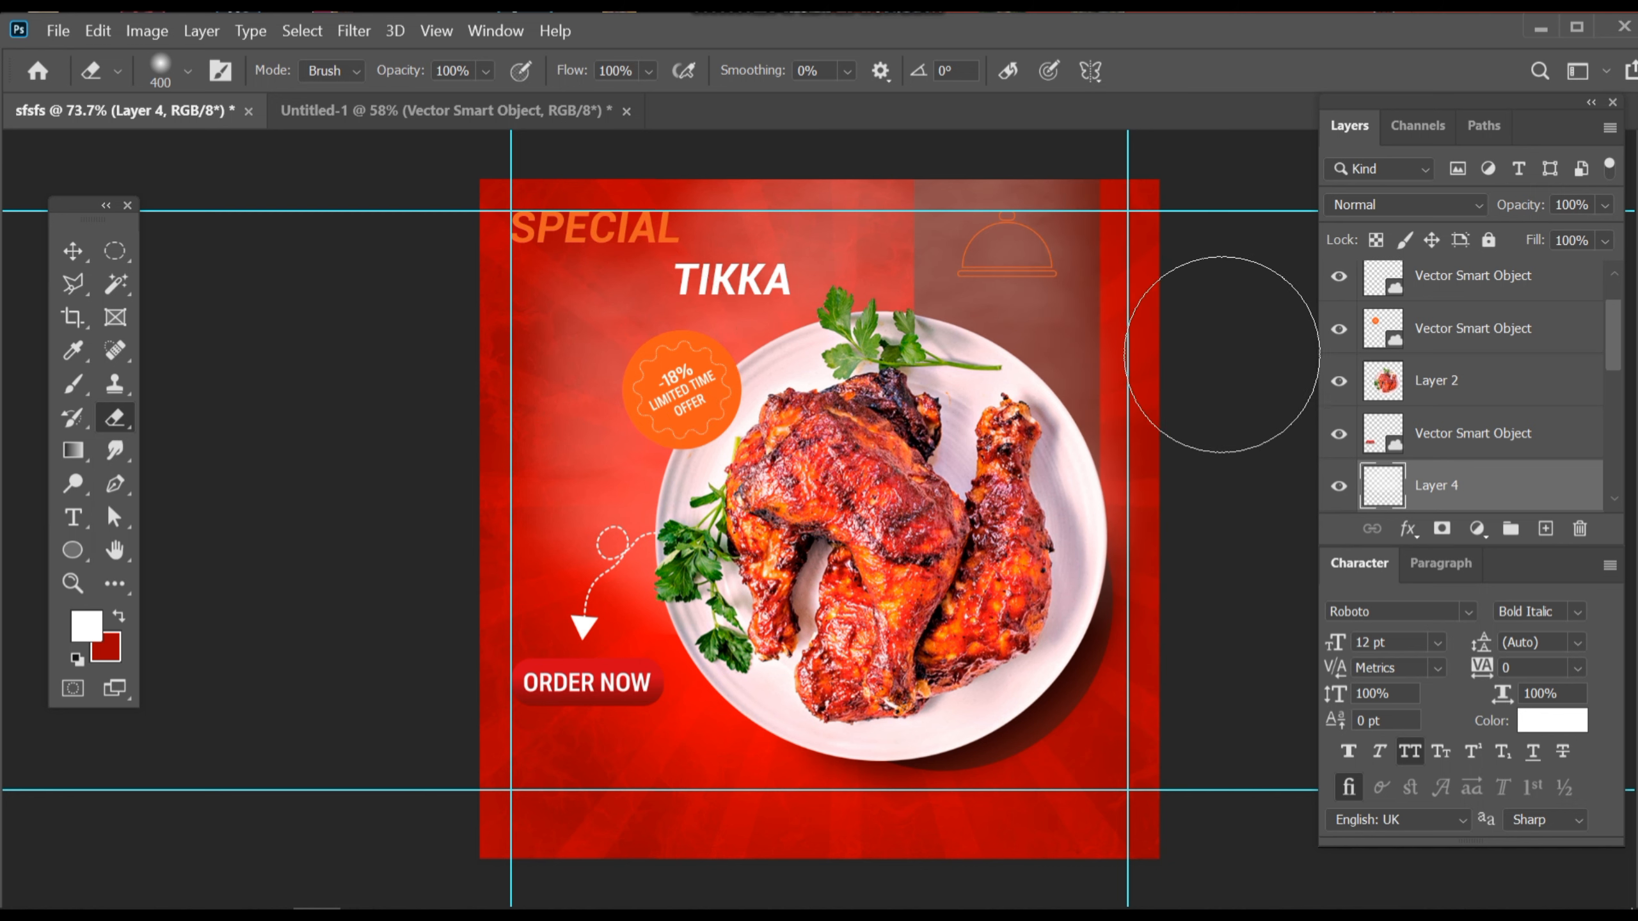
# - Examine the layer stack with the Move tool and check Layer 4's extent with Free Transform
pyautogui.click(73, 250)
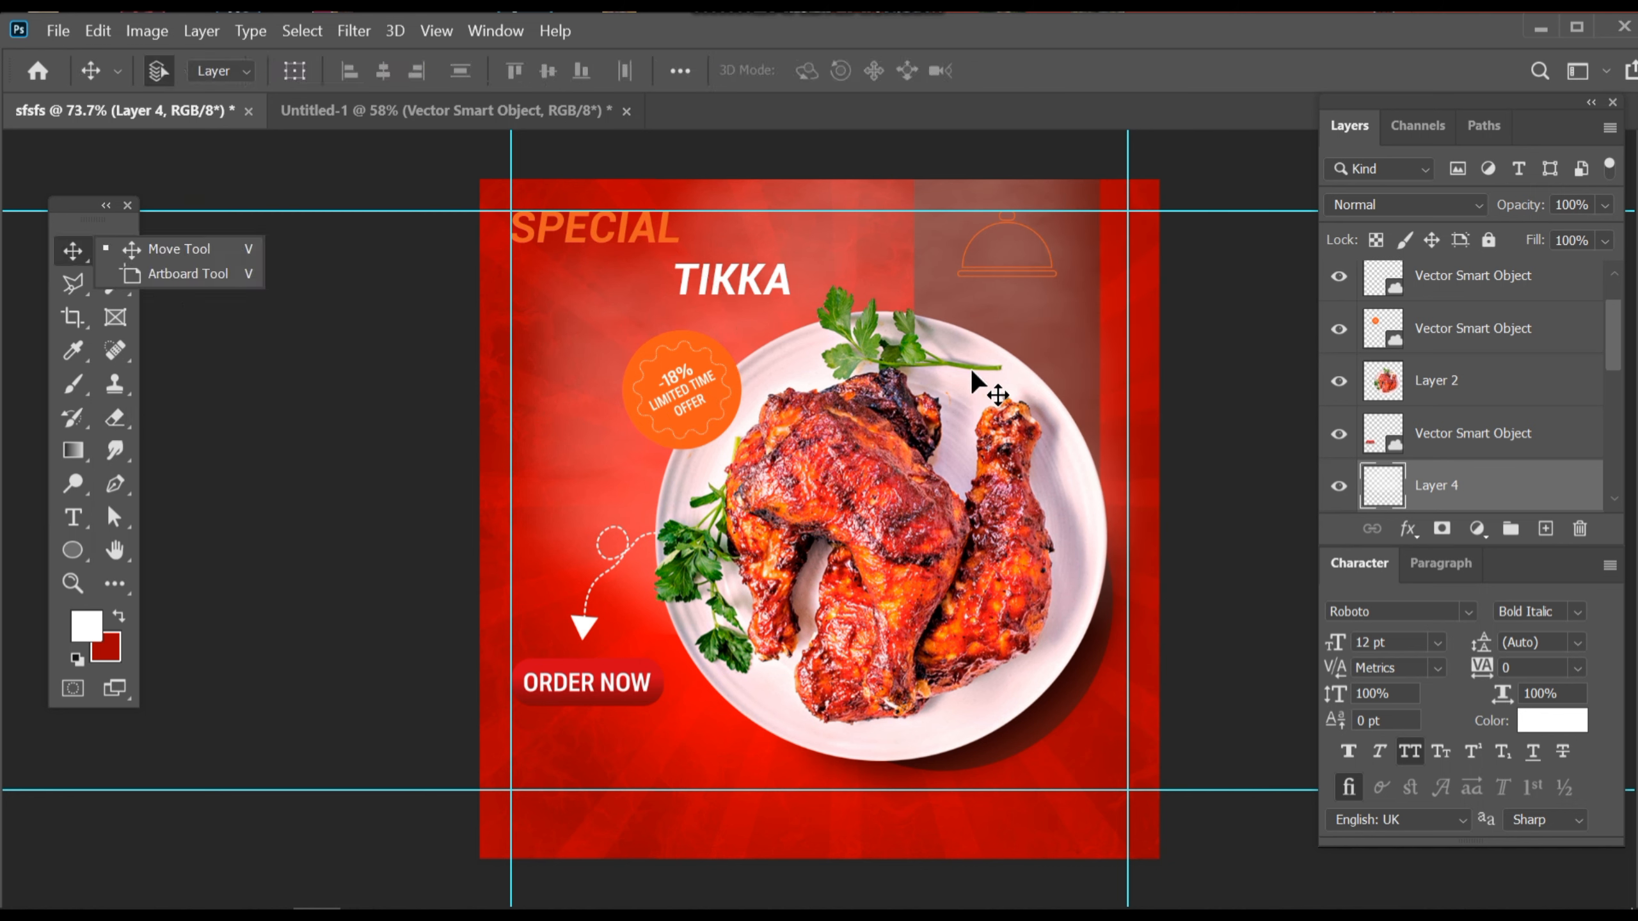
pyautogui.click(1147, 279)
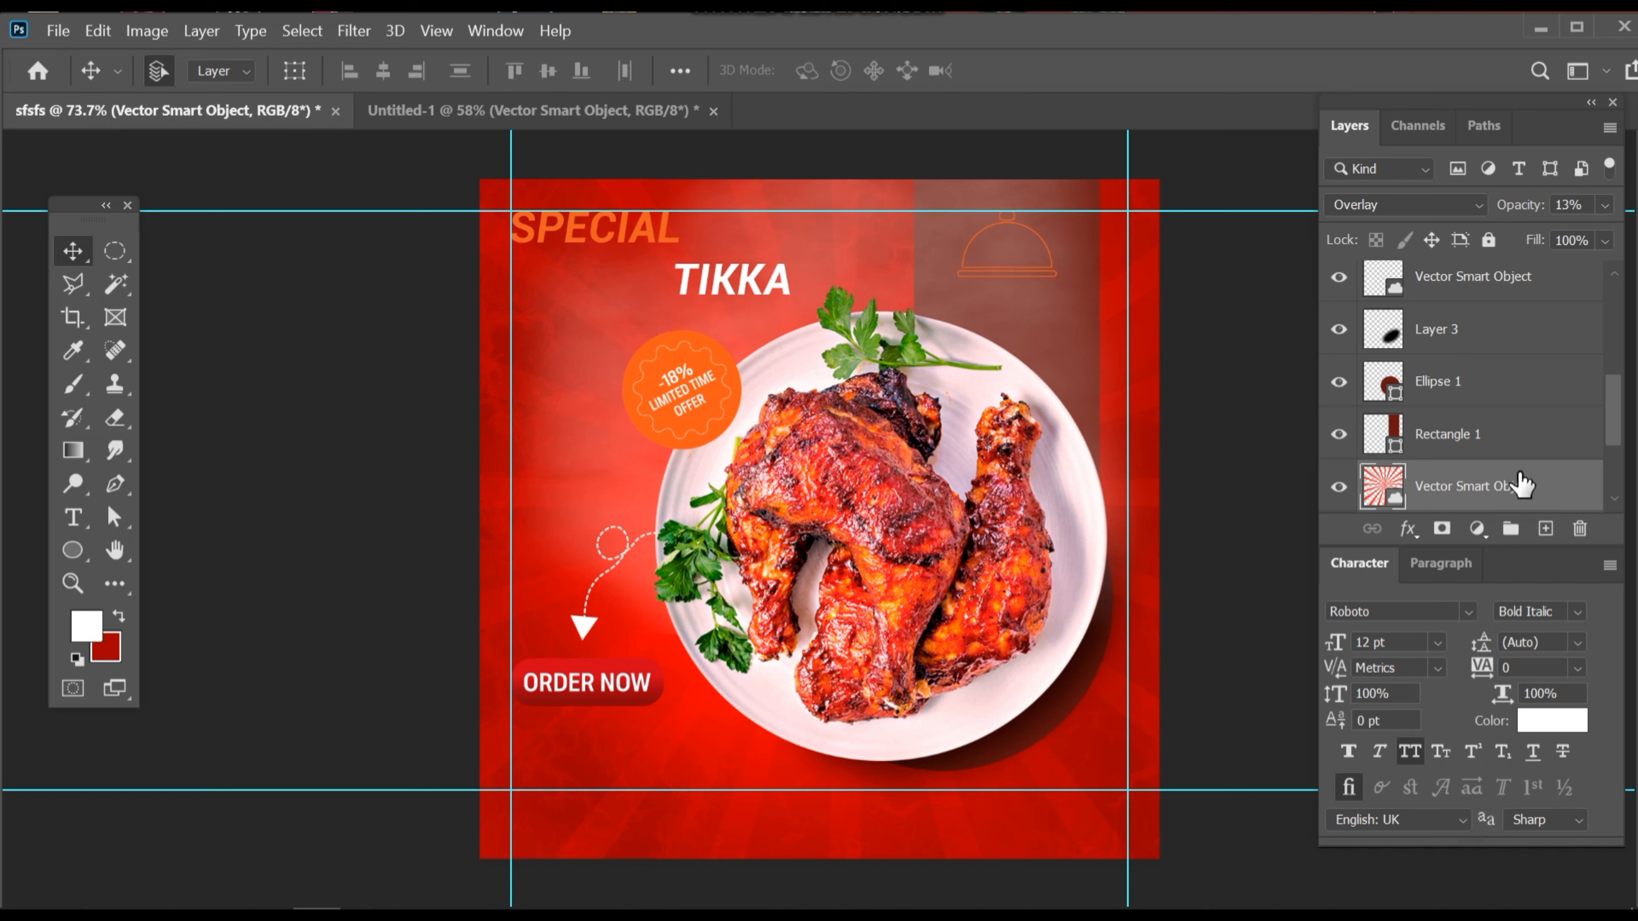
pyautogui.scroll(-1, 1451, 461)
pyautogui.scroll(4, 1418, 387)
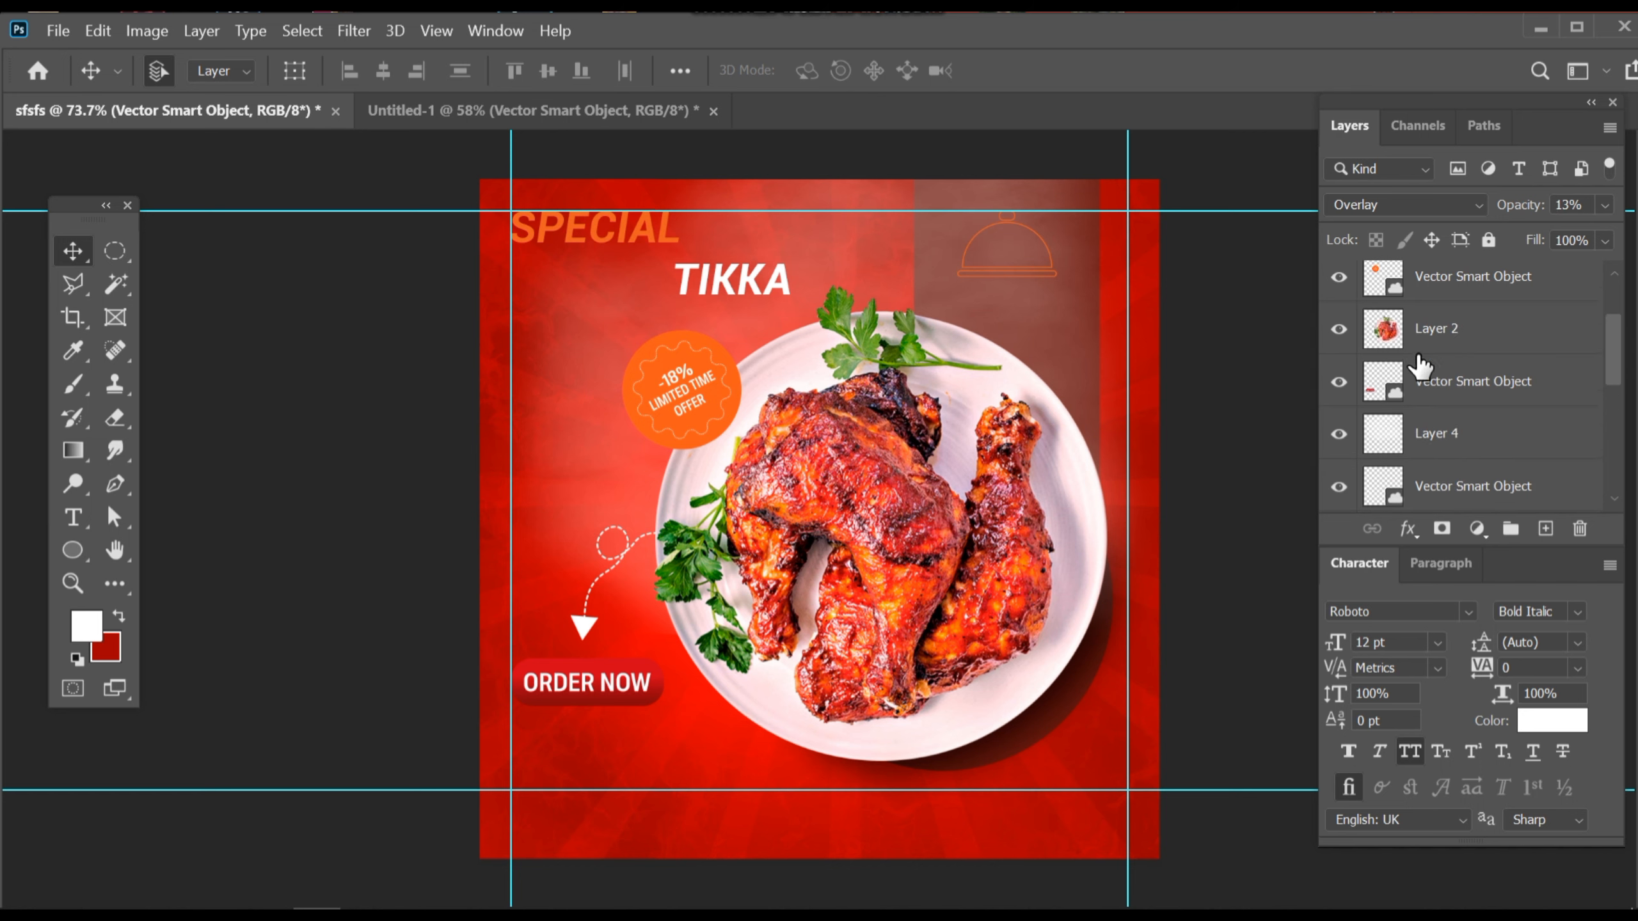
pyautogui.scroll(2, 1457, 361)
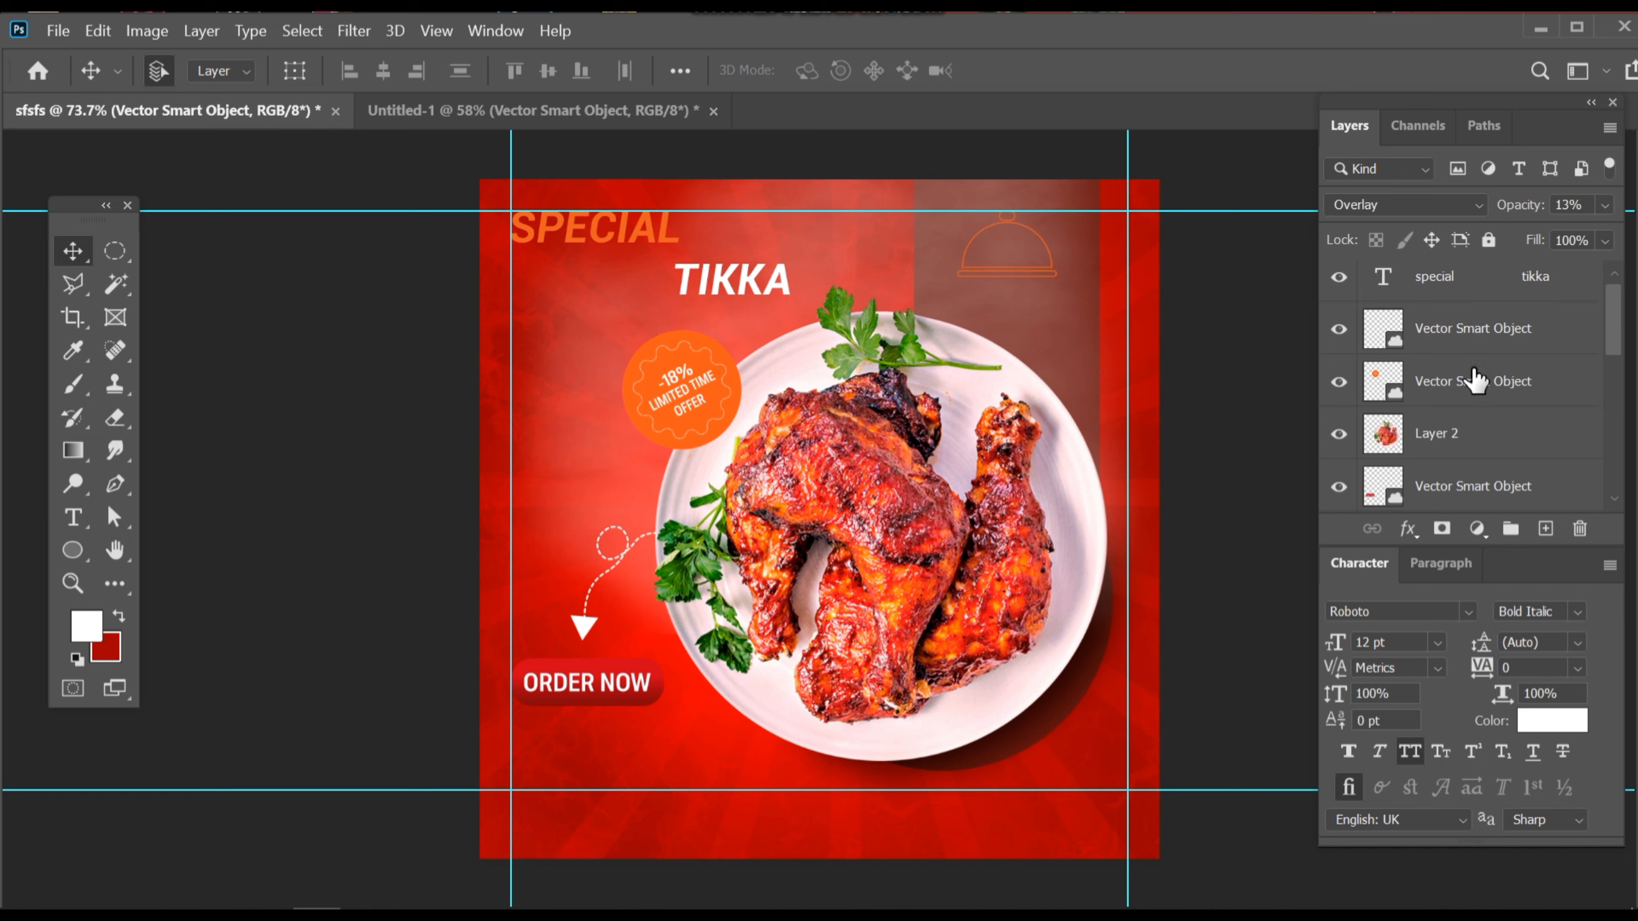
pyautogui.click(1481, 334)
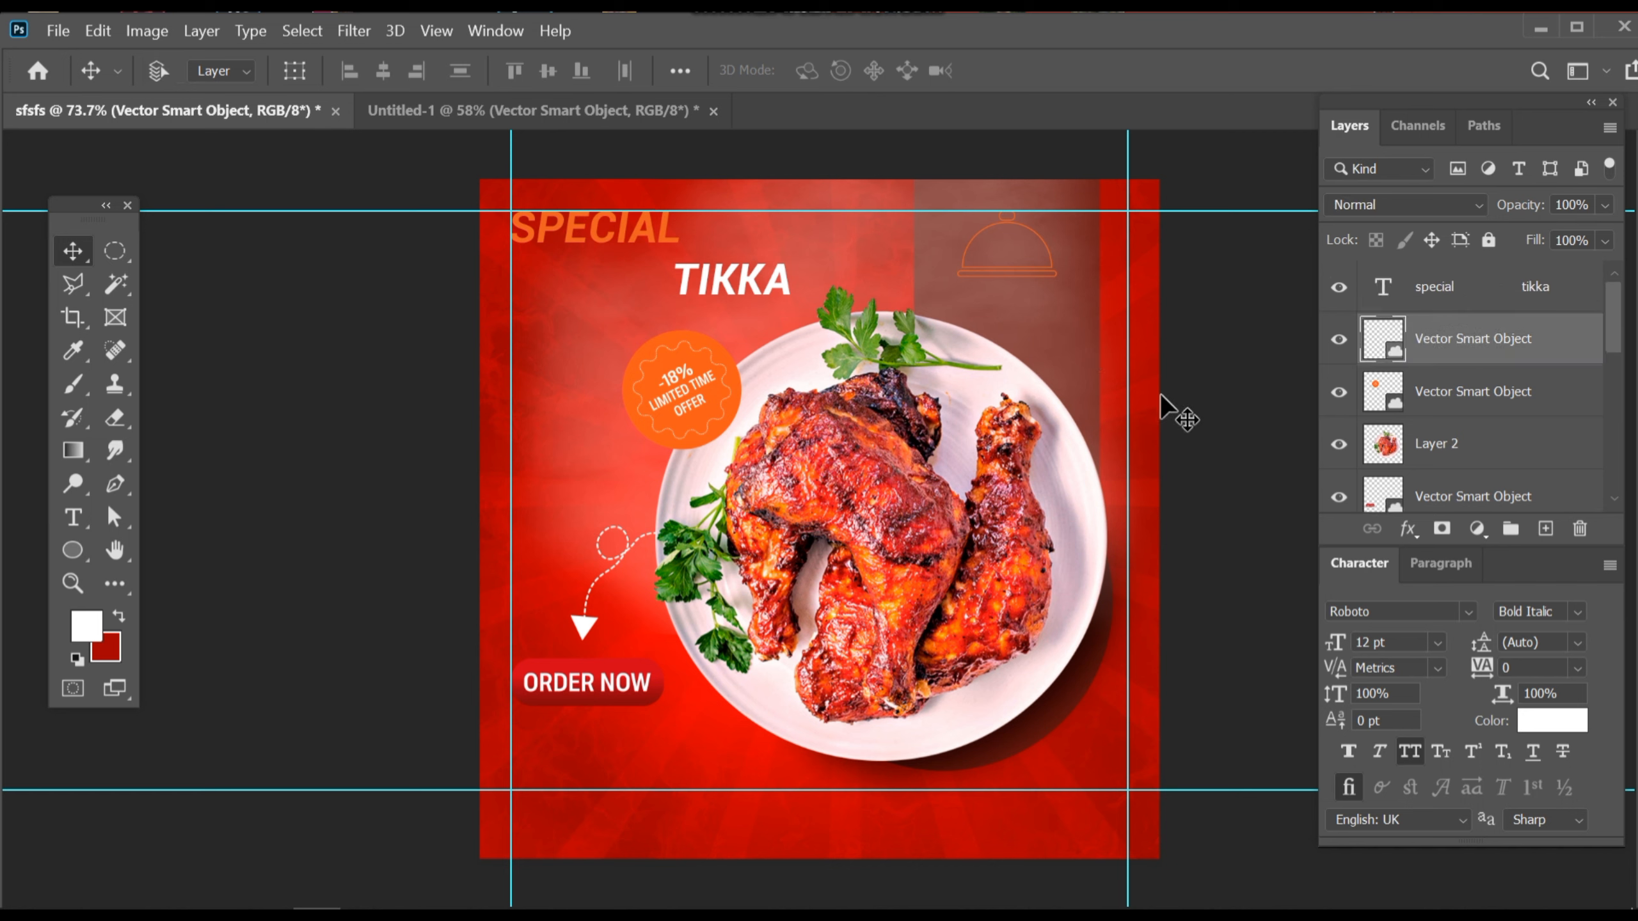
pyautogui.hotkey('ctrl', 't')
pyautogui.click(1225, 72)
pyautogui.scroll(-3, 1483, 351)
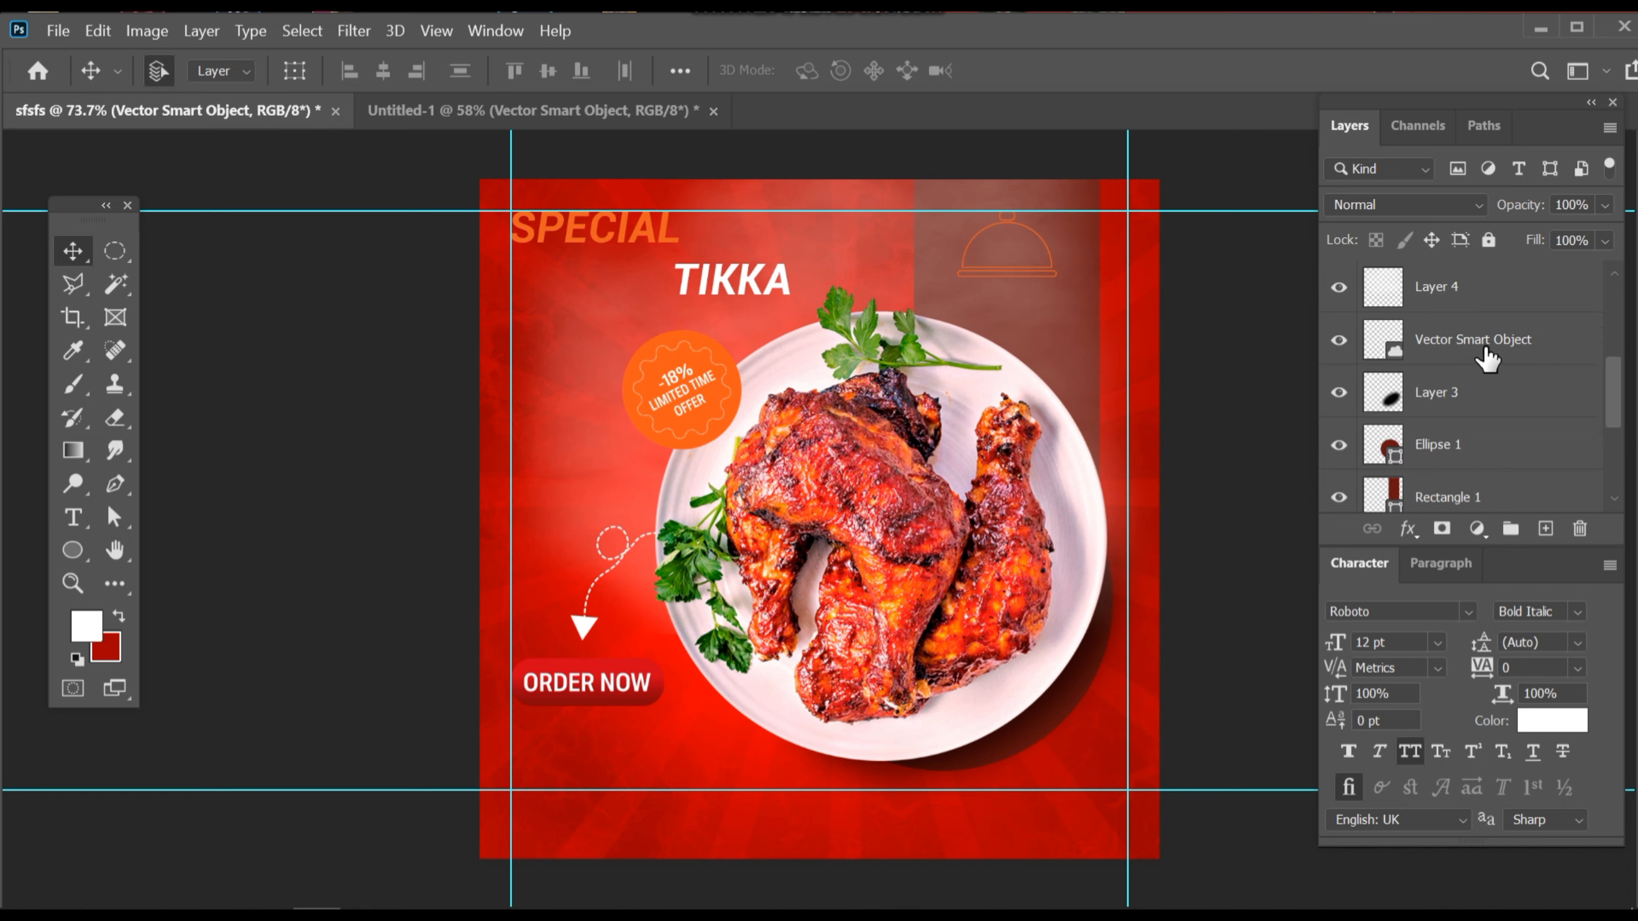
pyautogui.click(1480, 311)
pyautogui.hotkey('ctrl', 't')
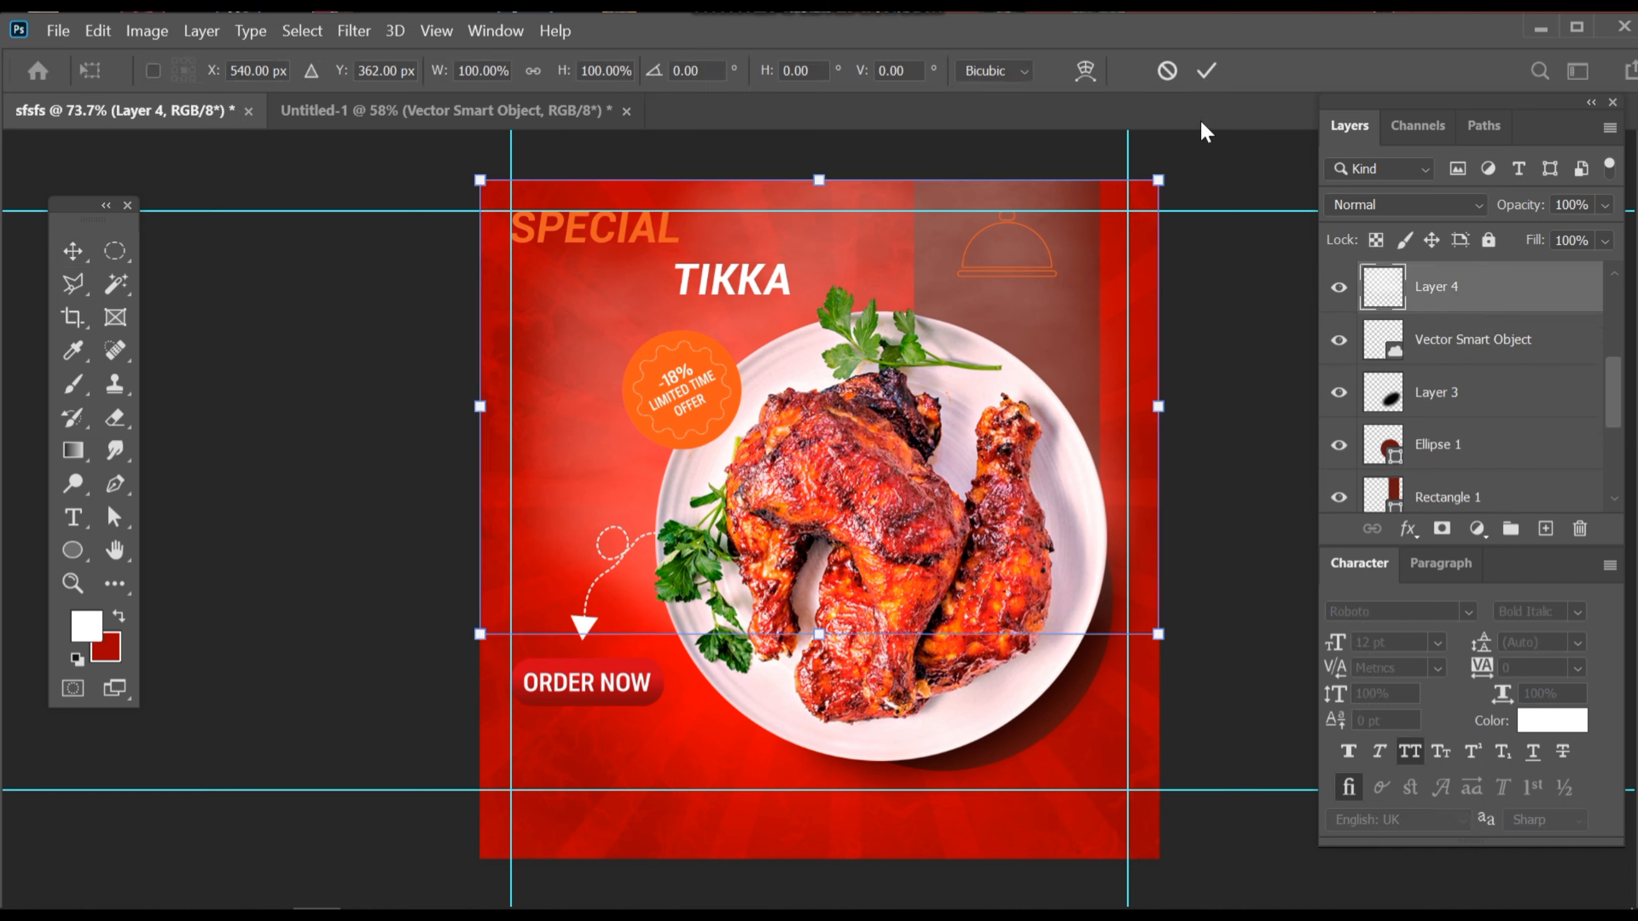
pyautogui.click(1218, 74)
# - Move the fog's Layer 4 to the top of the layer stack, above the "special tikka" text layer
pyautogui.scroll(2, 1525, 340)
pyautogui.moveTo(1505, 395); pyautogui.dragTo(1483, 313)
pyautogui.scroll(2, 1481, 341)
pyautogui.moveTo(1493, 464); pyautogui.dragTo(1488, 376)
pyautogui.scroll(1, 1488, 376)
pyautogui.moveTo(1504, 451); pyautogui.dragTo(1451, 270)
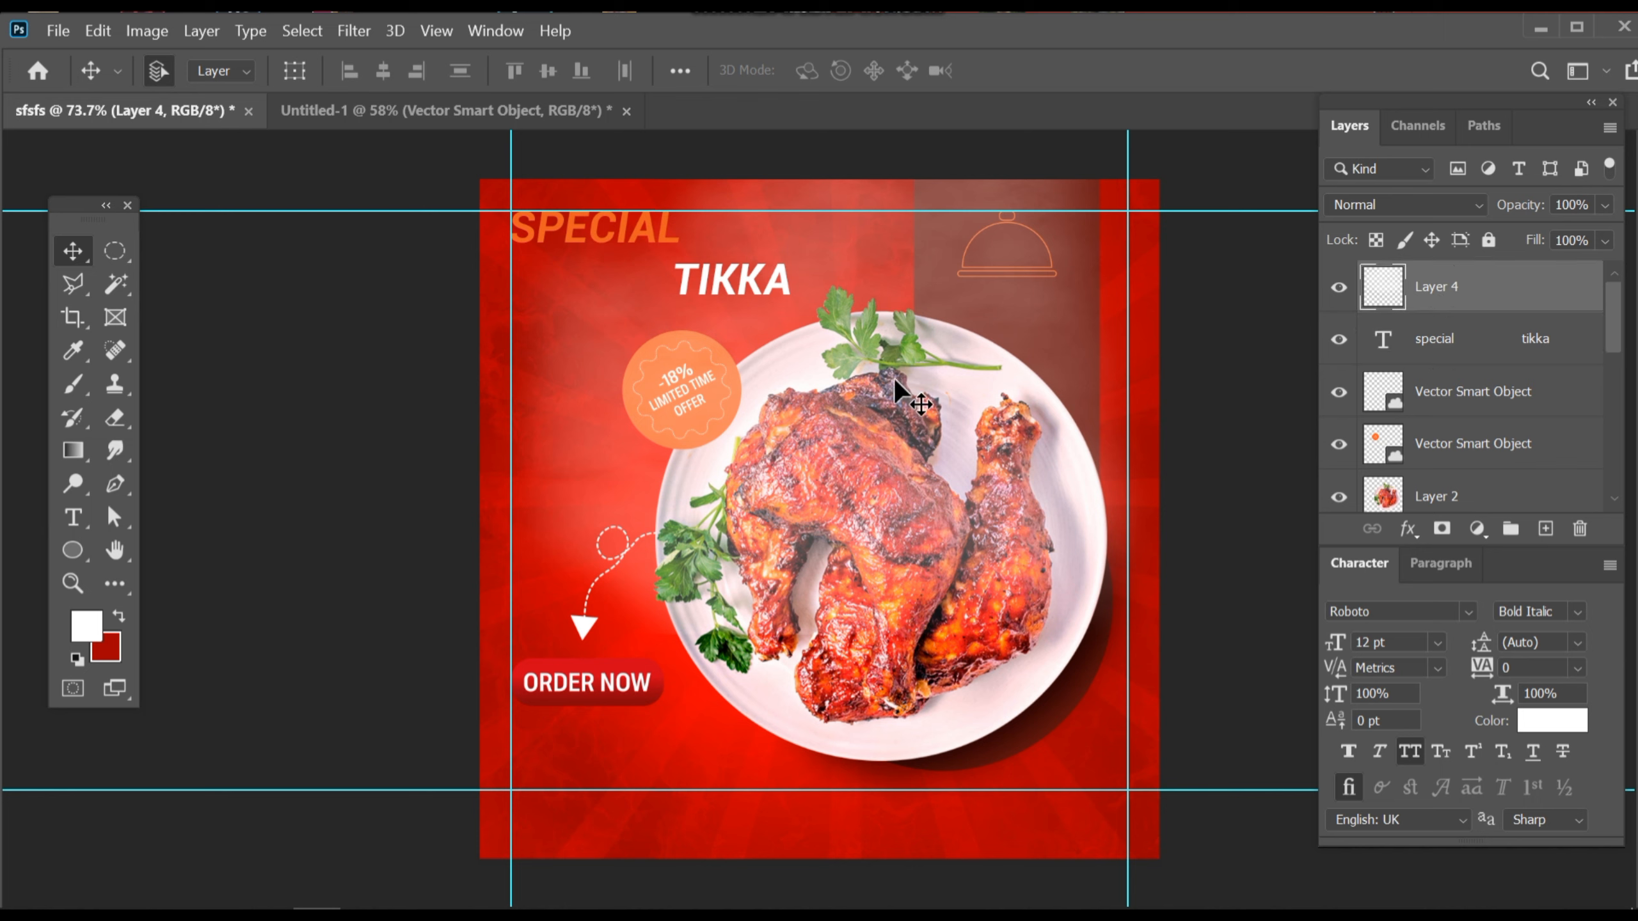
# - Erase the fog along the post's left edge with the Background Eraser at 250 px and 50% tolerance
pyautogui.rightClick(105, 425)
pyautogui.click(193, 443)
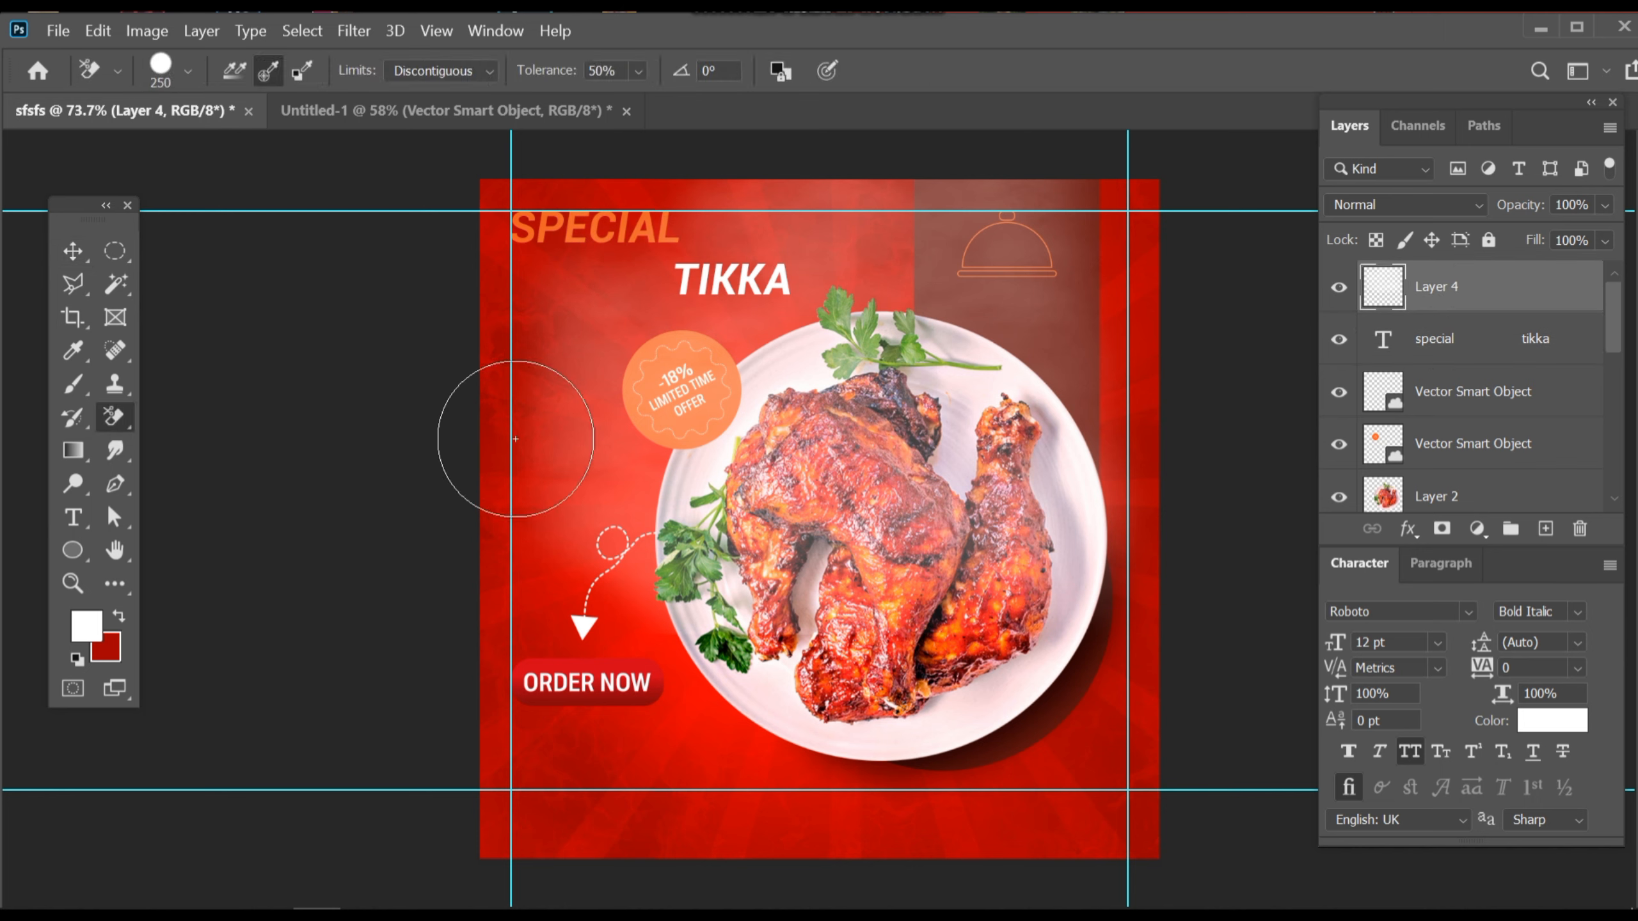
pyautogui.moveTo(517, 597); pyautogui.dragTo(506, 388)
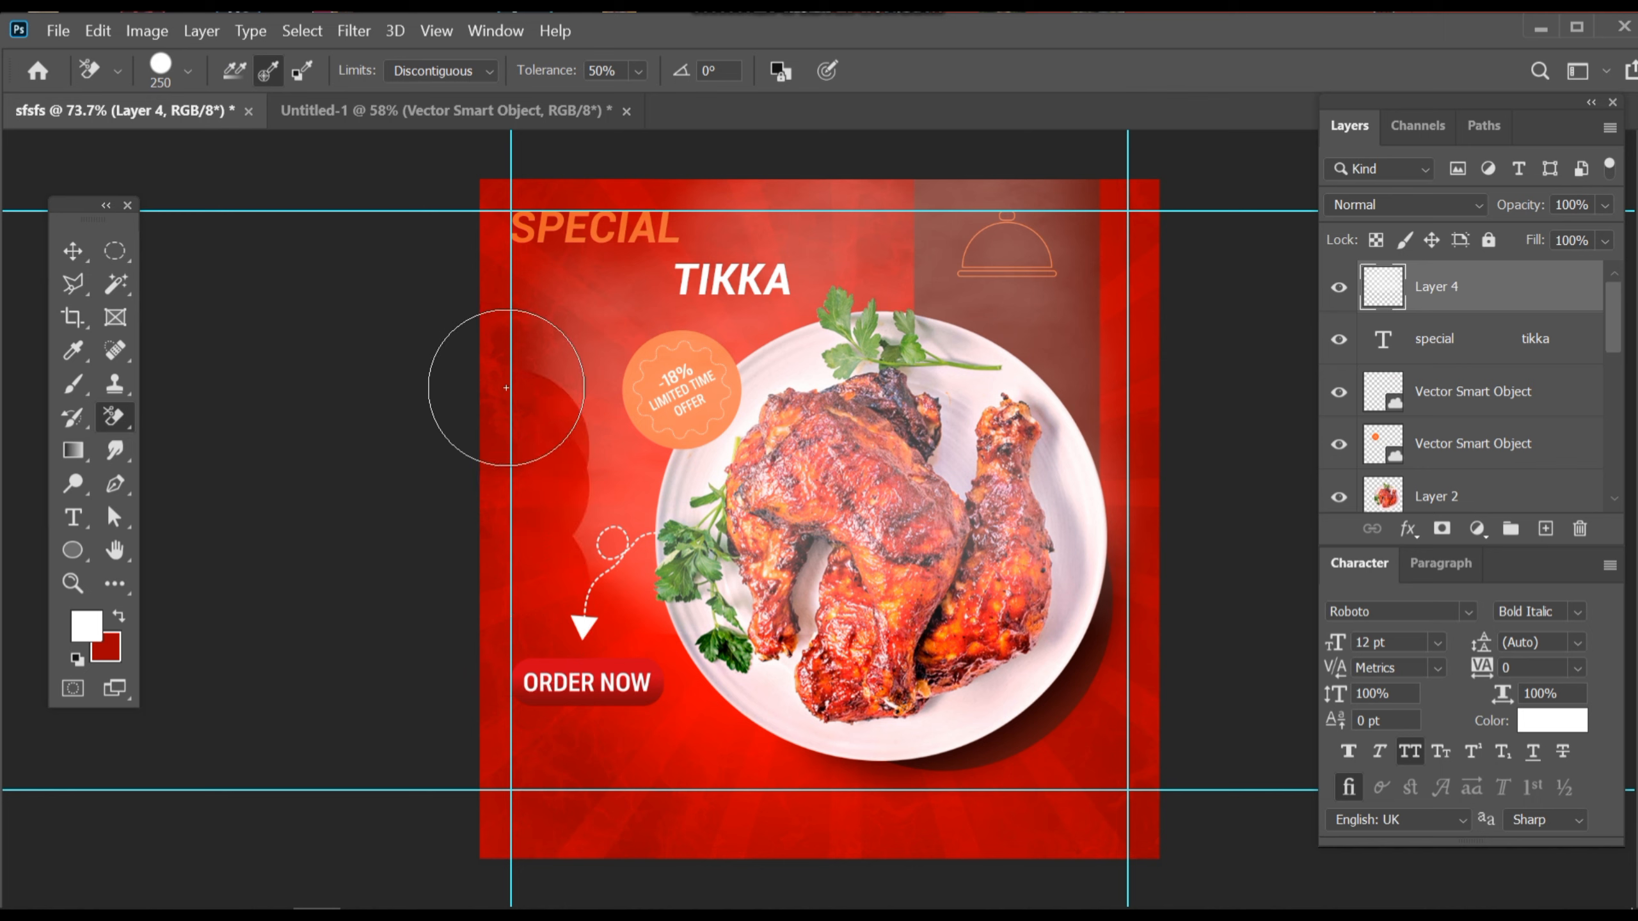
# - Set the Background Eraser to 0% hardness, 1% spacing and 400 px, and erase fog along the post's left edge
pyautogui.click(188, 70)
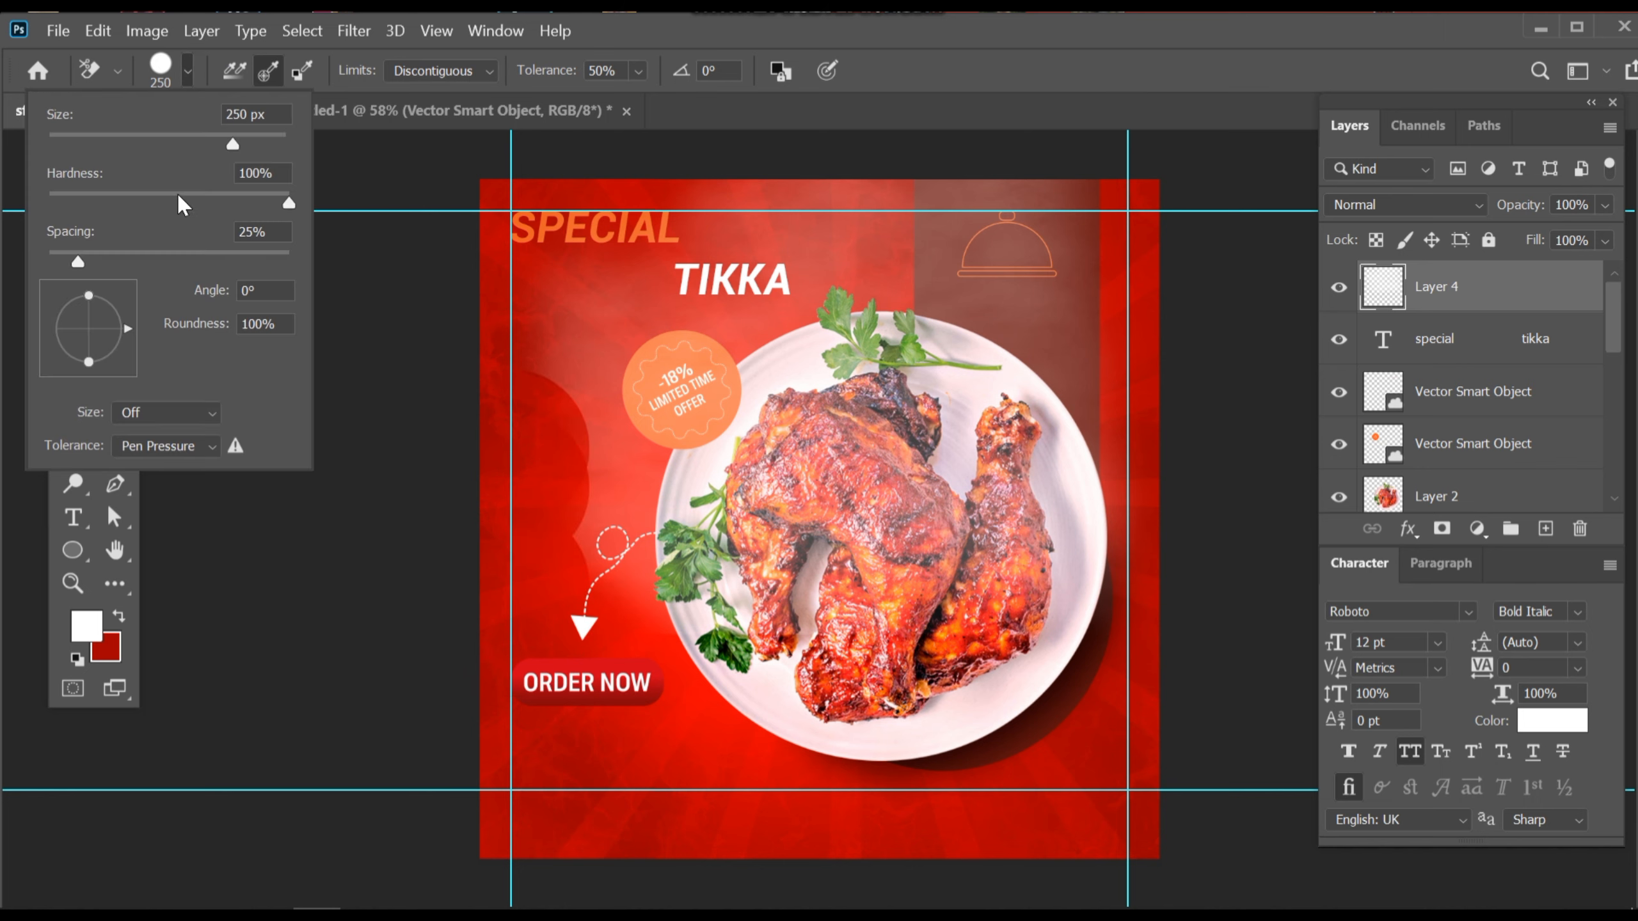
pyautogui.moveTo(290, 203); pyautogui.dragTo(27, 261)
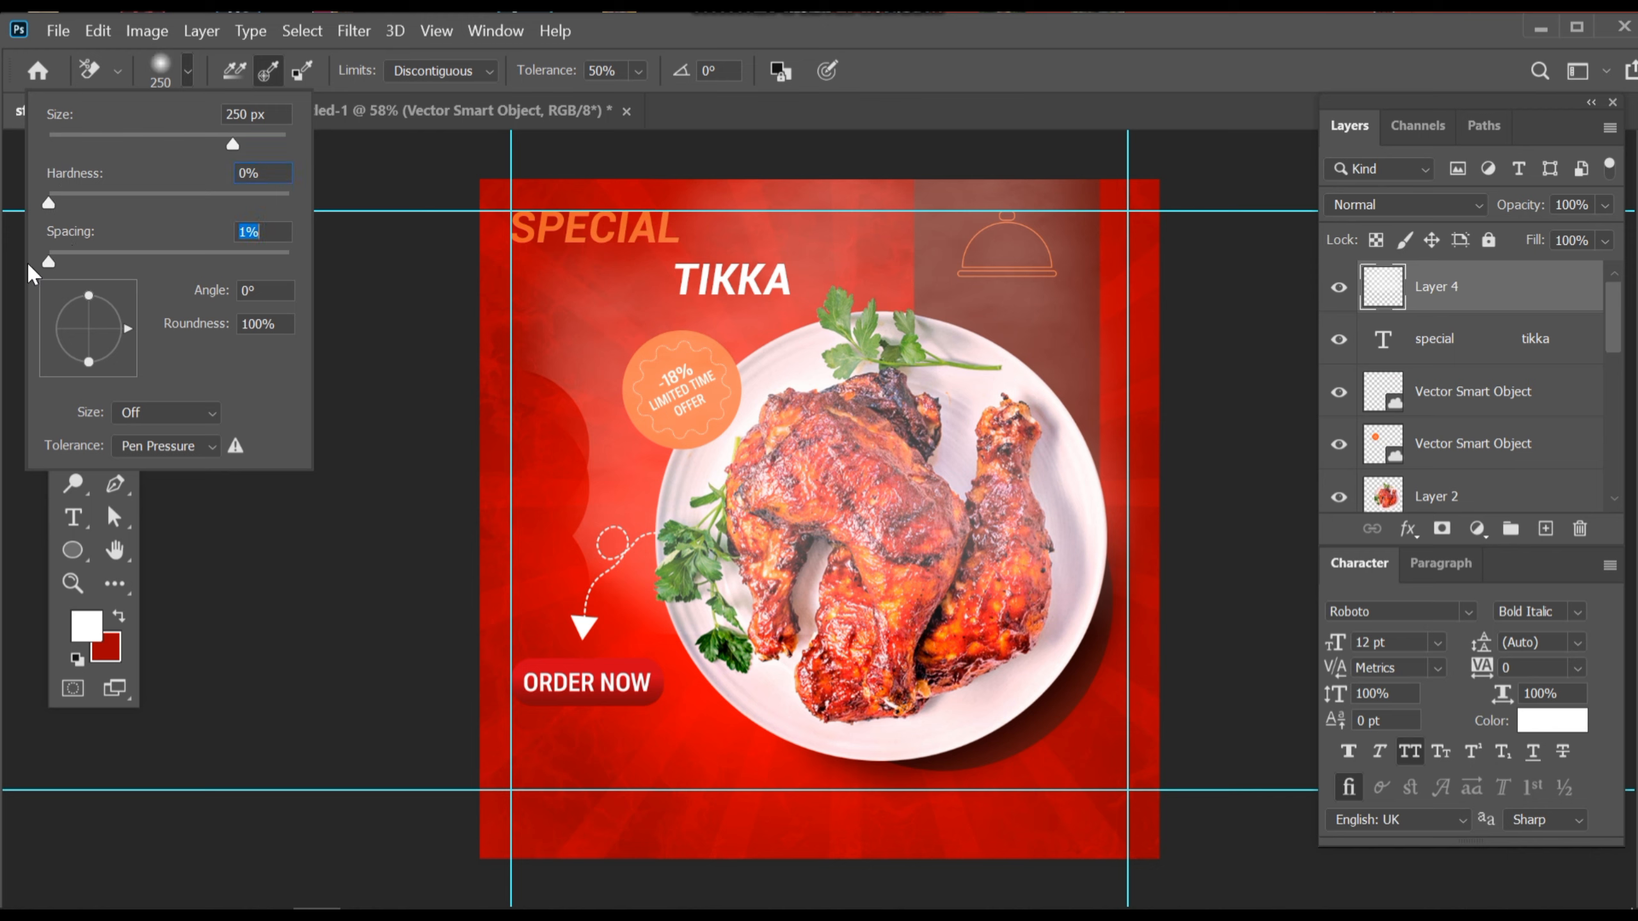
pyautogui.click(911, 49)
pyautogui.click(503, 377)
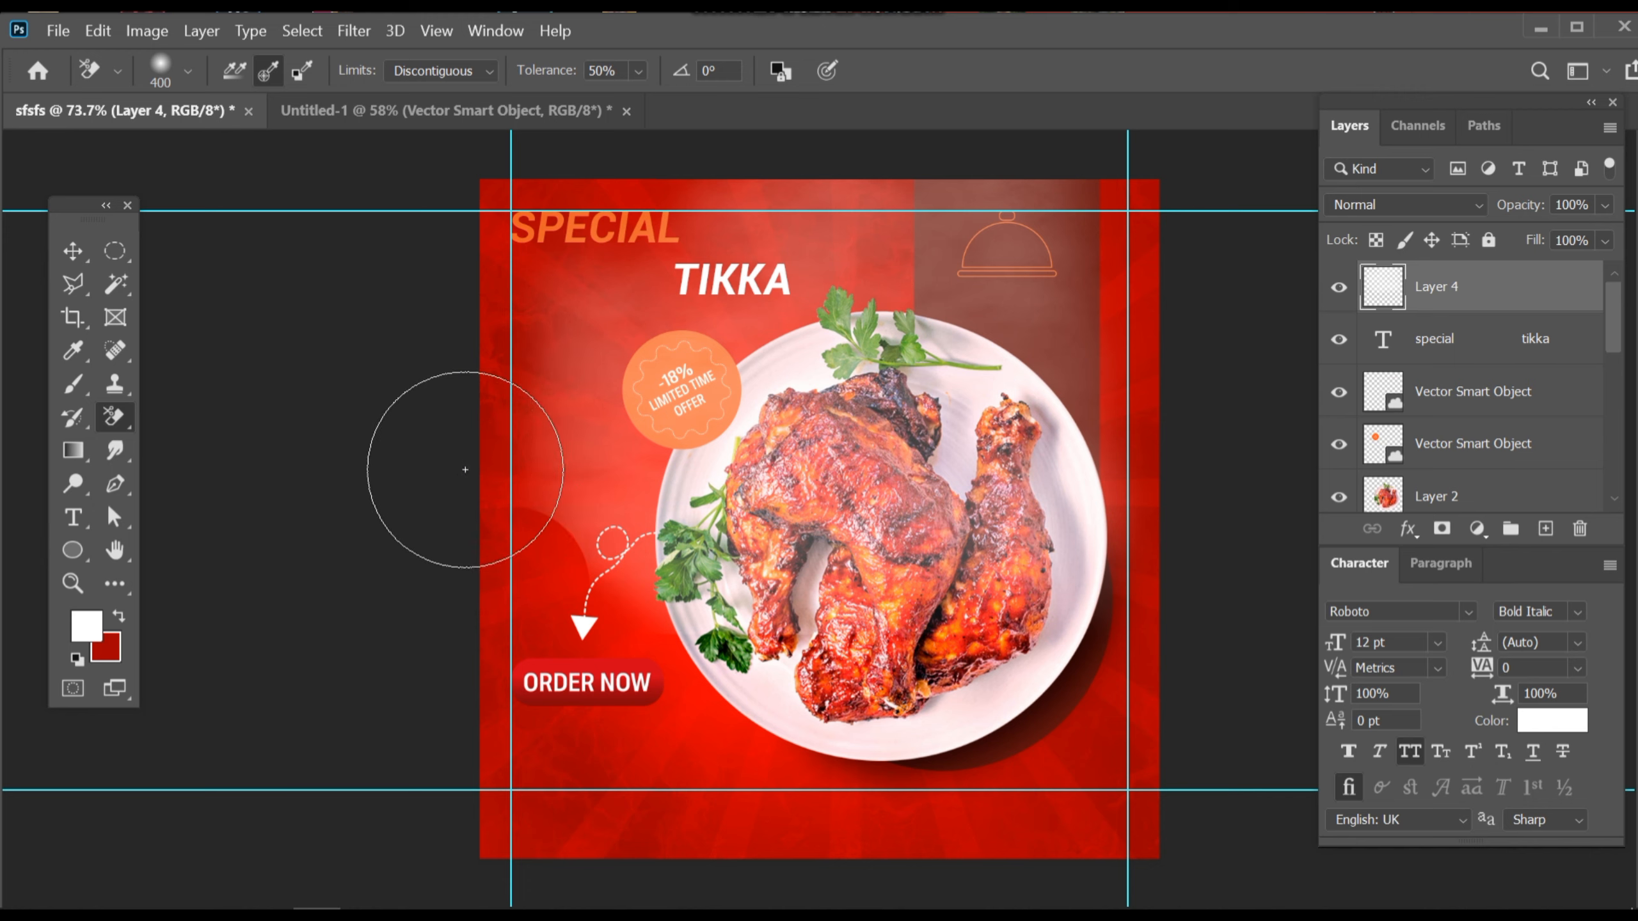
# - Soften the remaining fog along the post's left and top edges with the regular Eraser at 400 px, and deselect the layer
pyautogui.rightClick(114, 416)
pyautogui.click(193, 414)
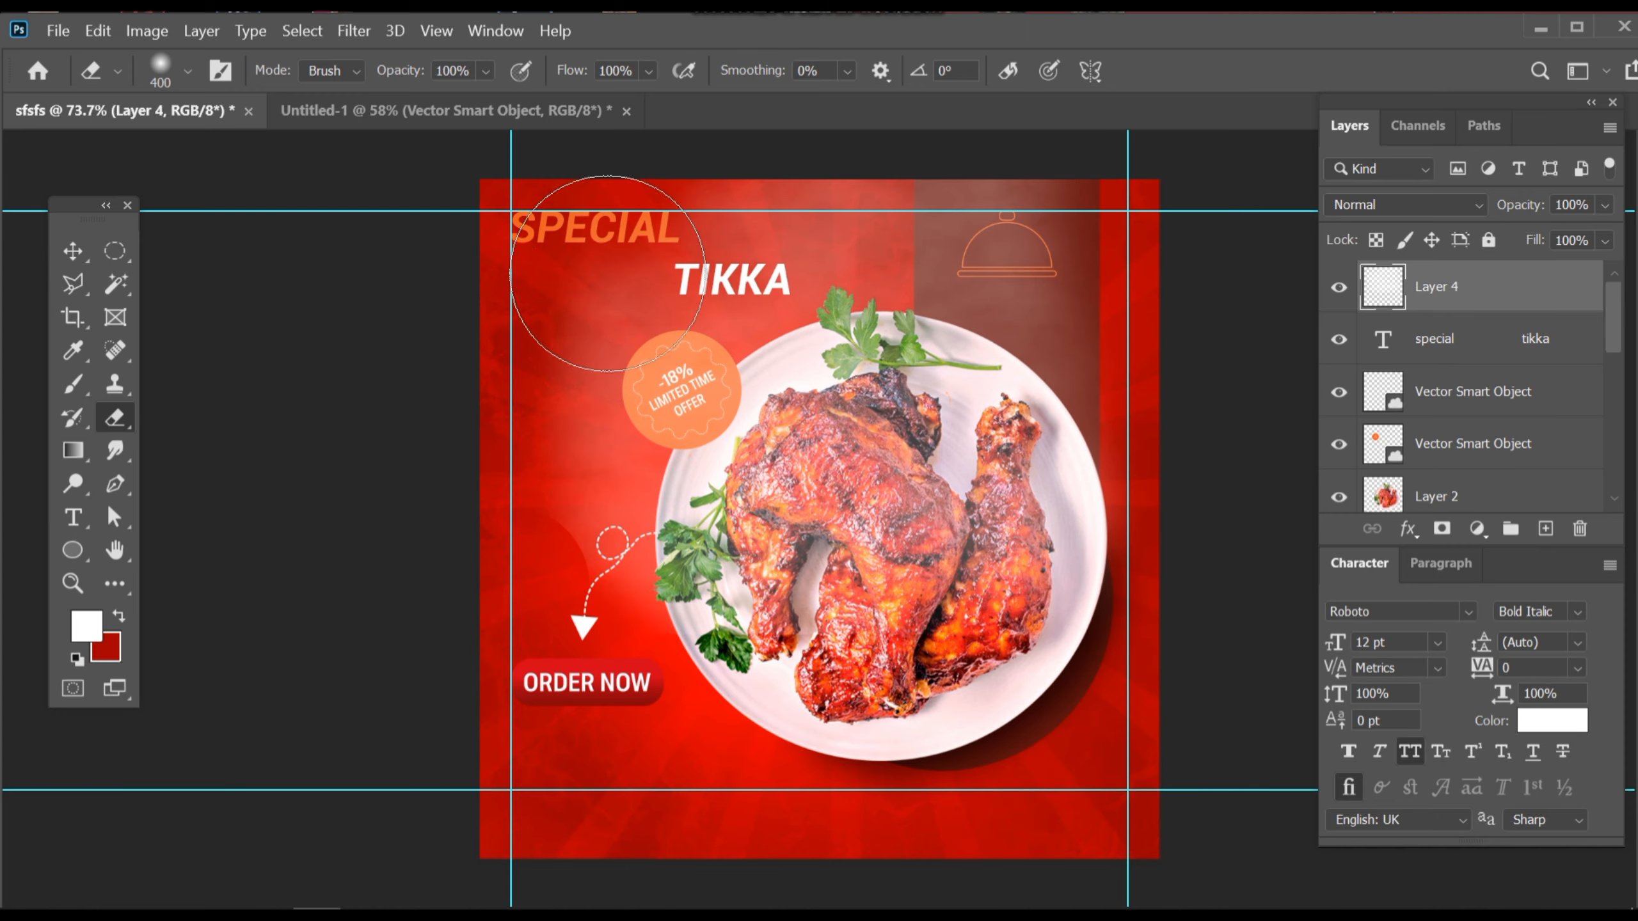
pyautogui.moveTo(820, 294)
pyautogui.mouseDown()
pyautogui.moveTo(851, 267)
pyautogui.moveTo(863, 381)
pyautogui.moveTo(615, 547)
pyautogui.mouseUp()
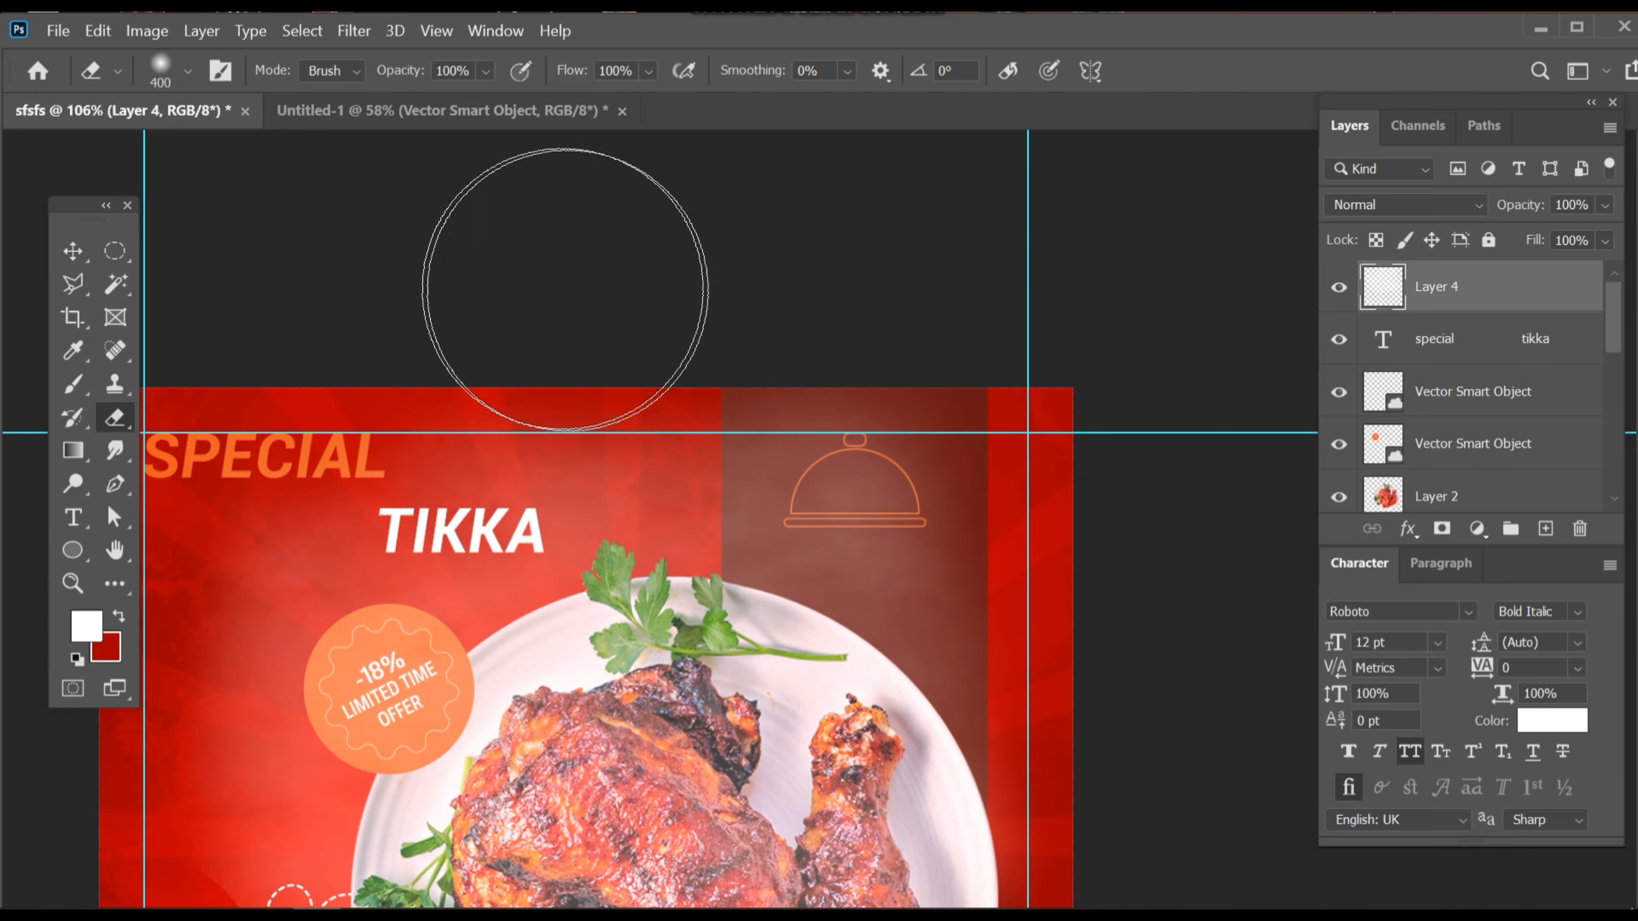
pyautogui.click(73, 250)
pyautogui.click(322, 340)
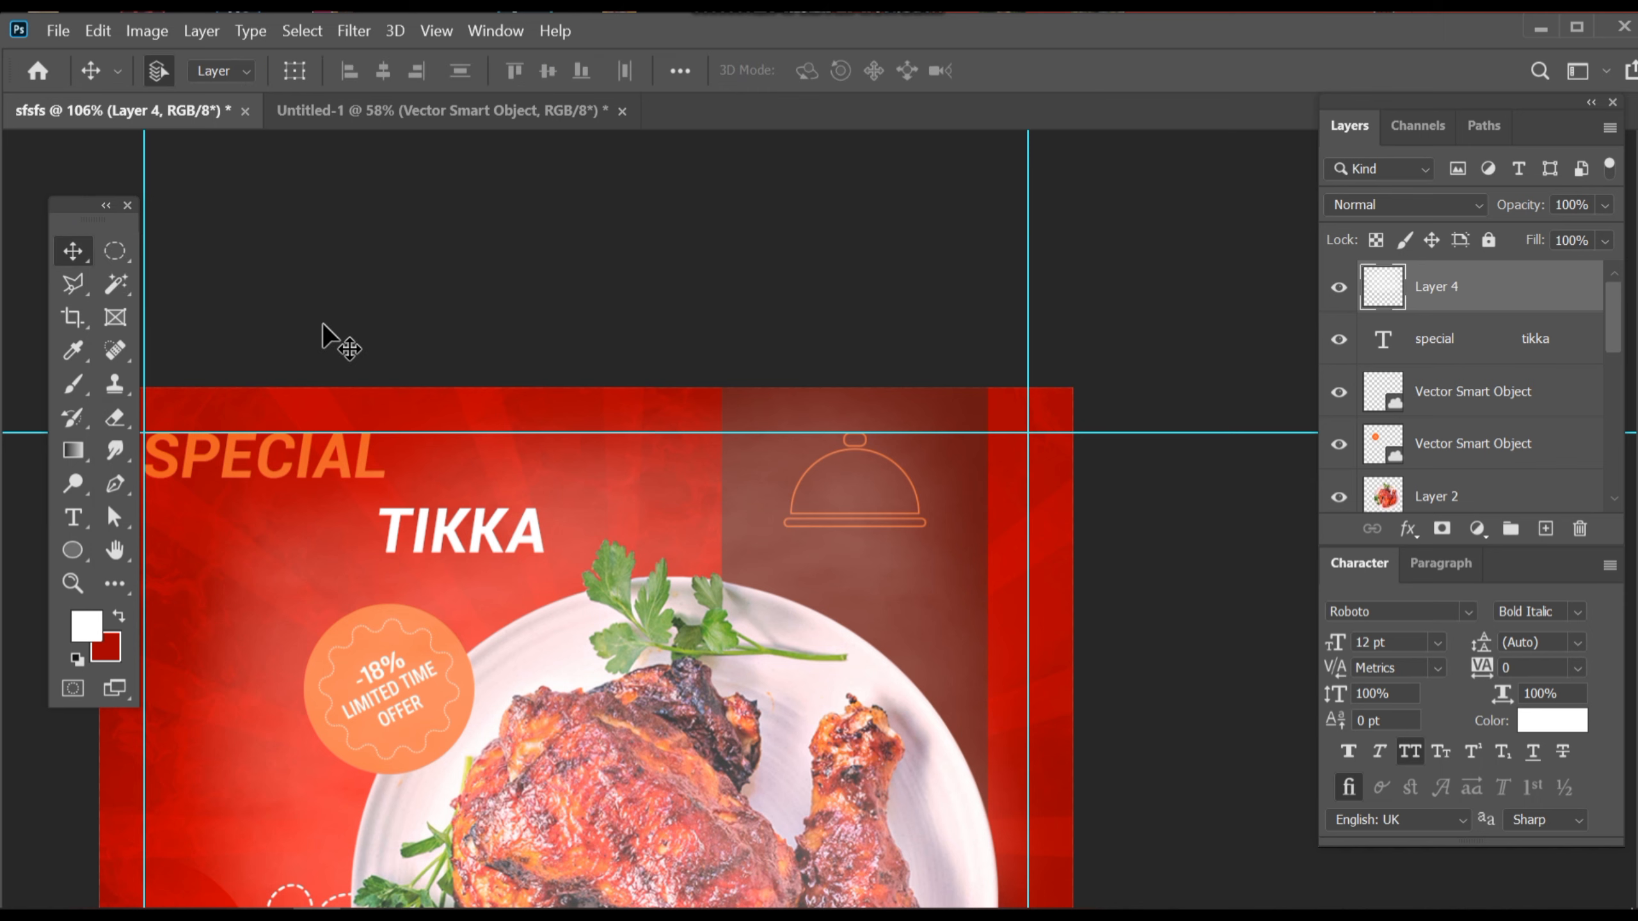
pyautogui.hotkey('ctrl', '0')
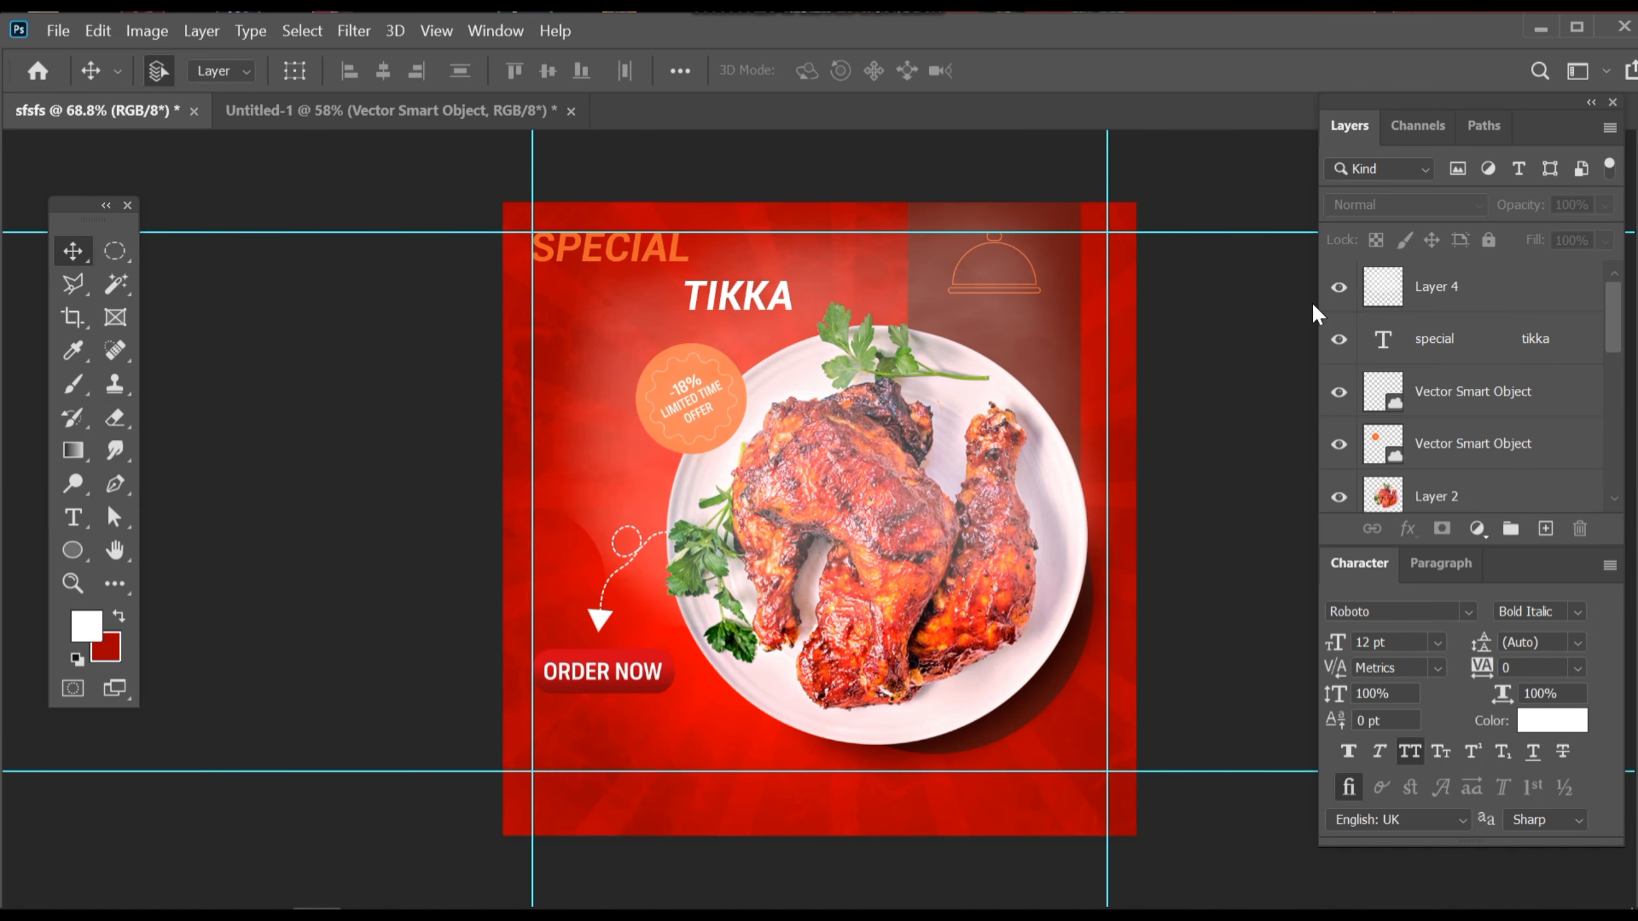
# - Move the "special tikka" text layer and the smart object layer above the discount badge over the fog's Layer 4
pyautogui.moveTo(1467, 335); pyautogui.dragTo(1470, 266)
pyautogui.scroll(2, 868, 386)
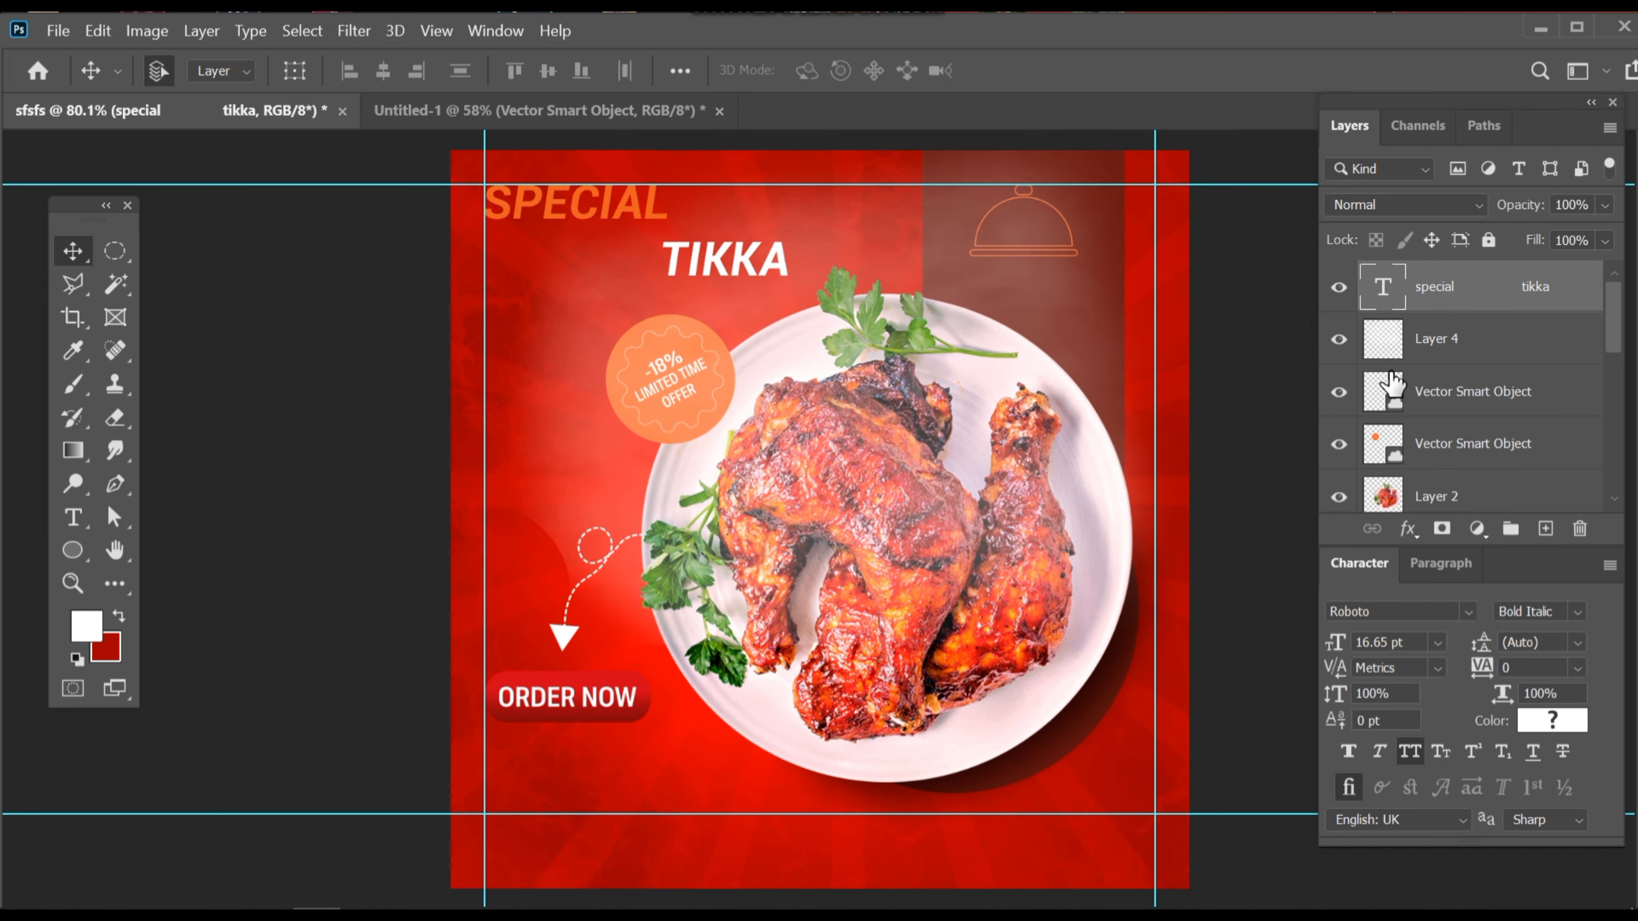
pyautogui.moveTo(1512, 445); pyautogui.dragTo(1471, 384)
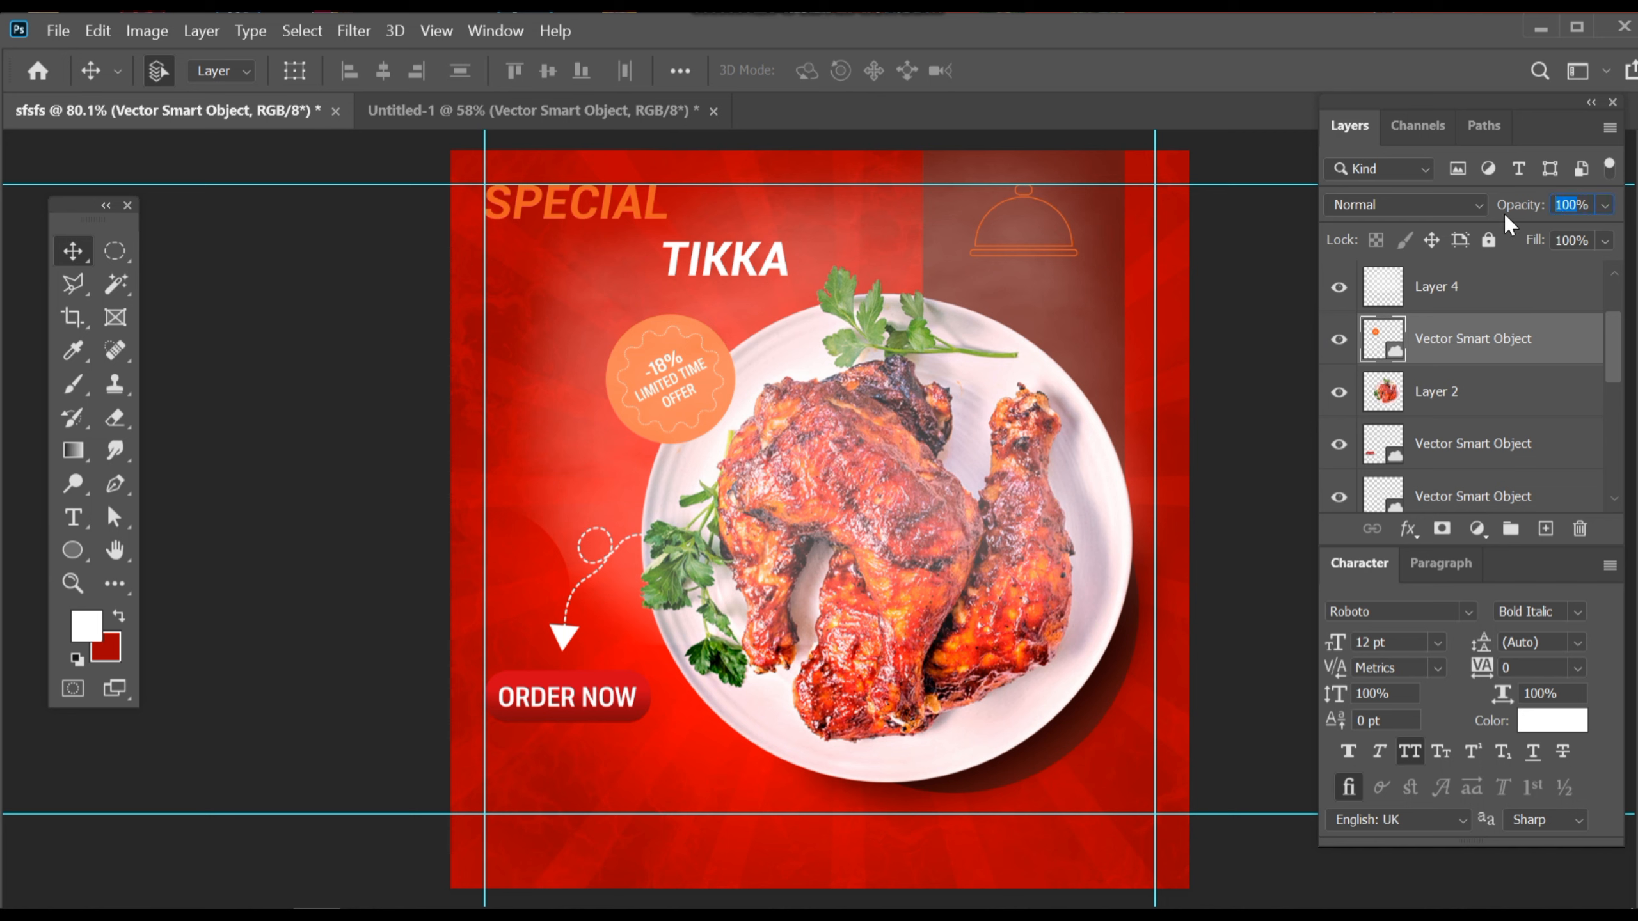
# - Try 75% opacity on the discount badge's layer and restore it to 100%
pyautogui.write('75')
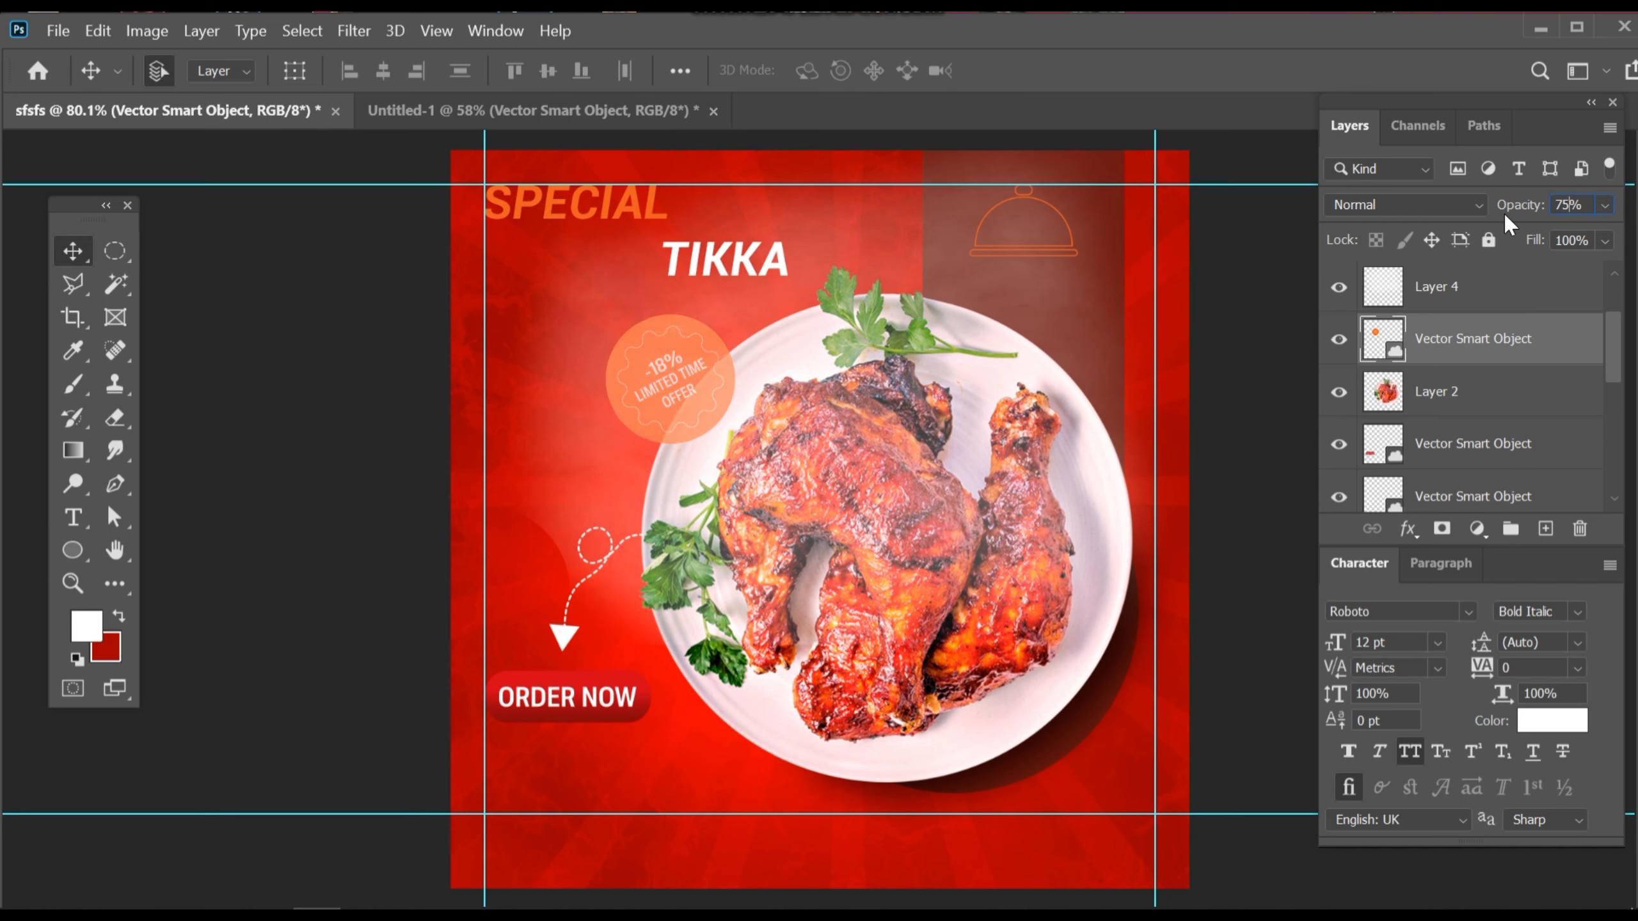
pyautogui.click(1201, 371)
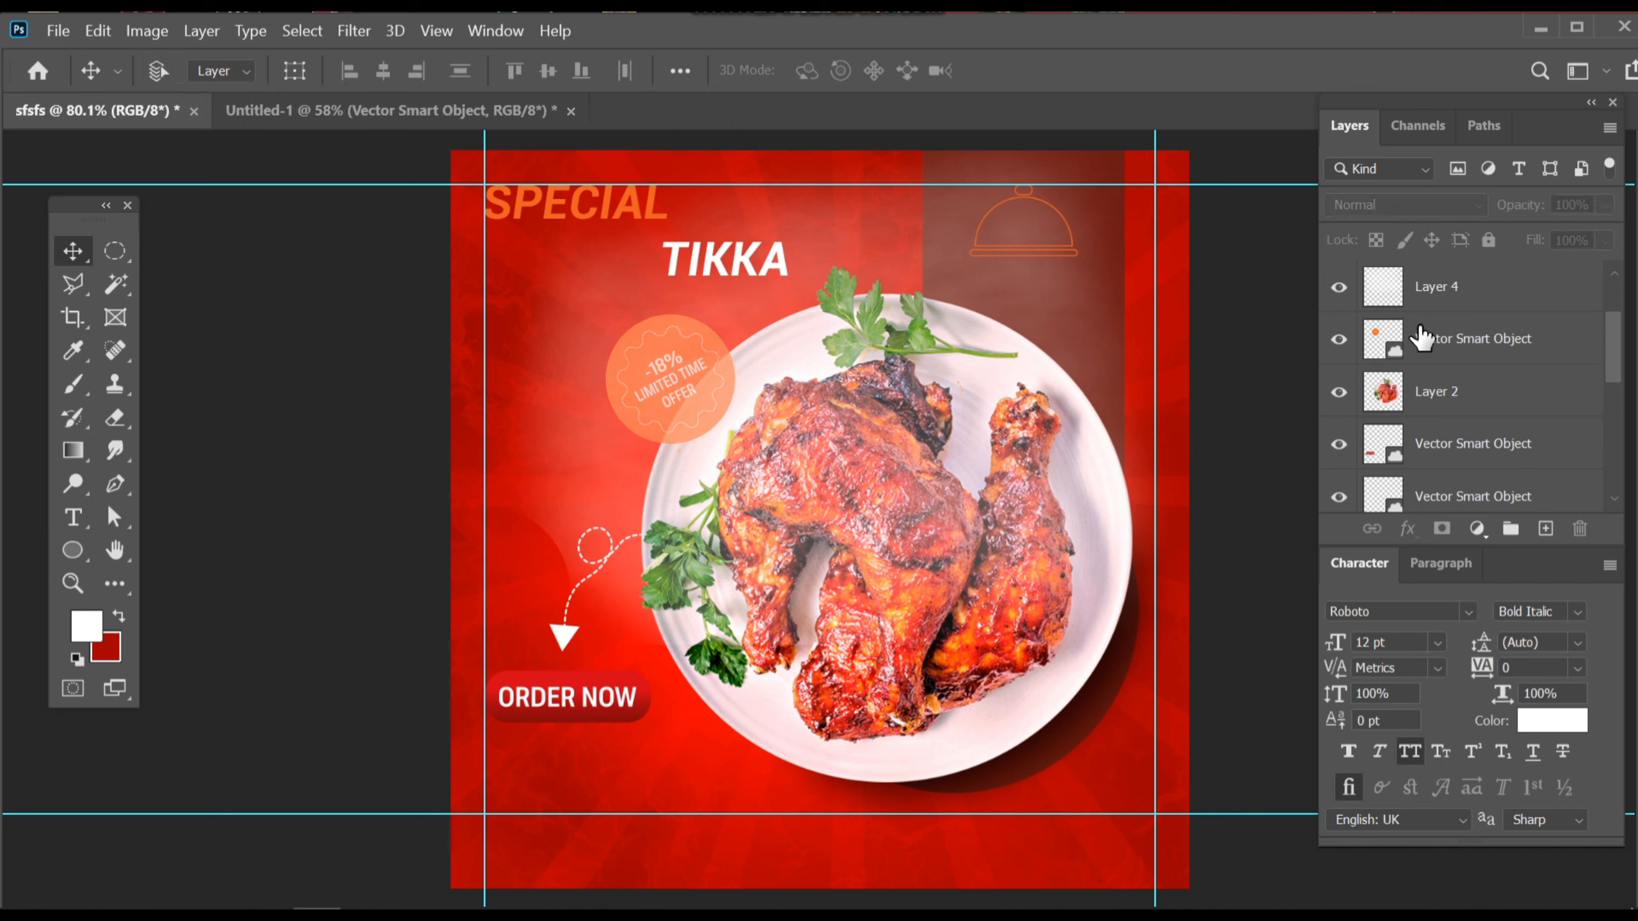
pyautogui.click(1456, 342)
pyautogui.press('0')
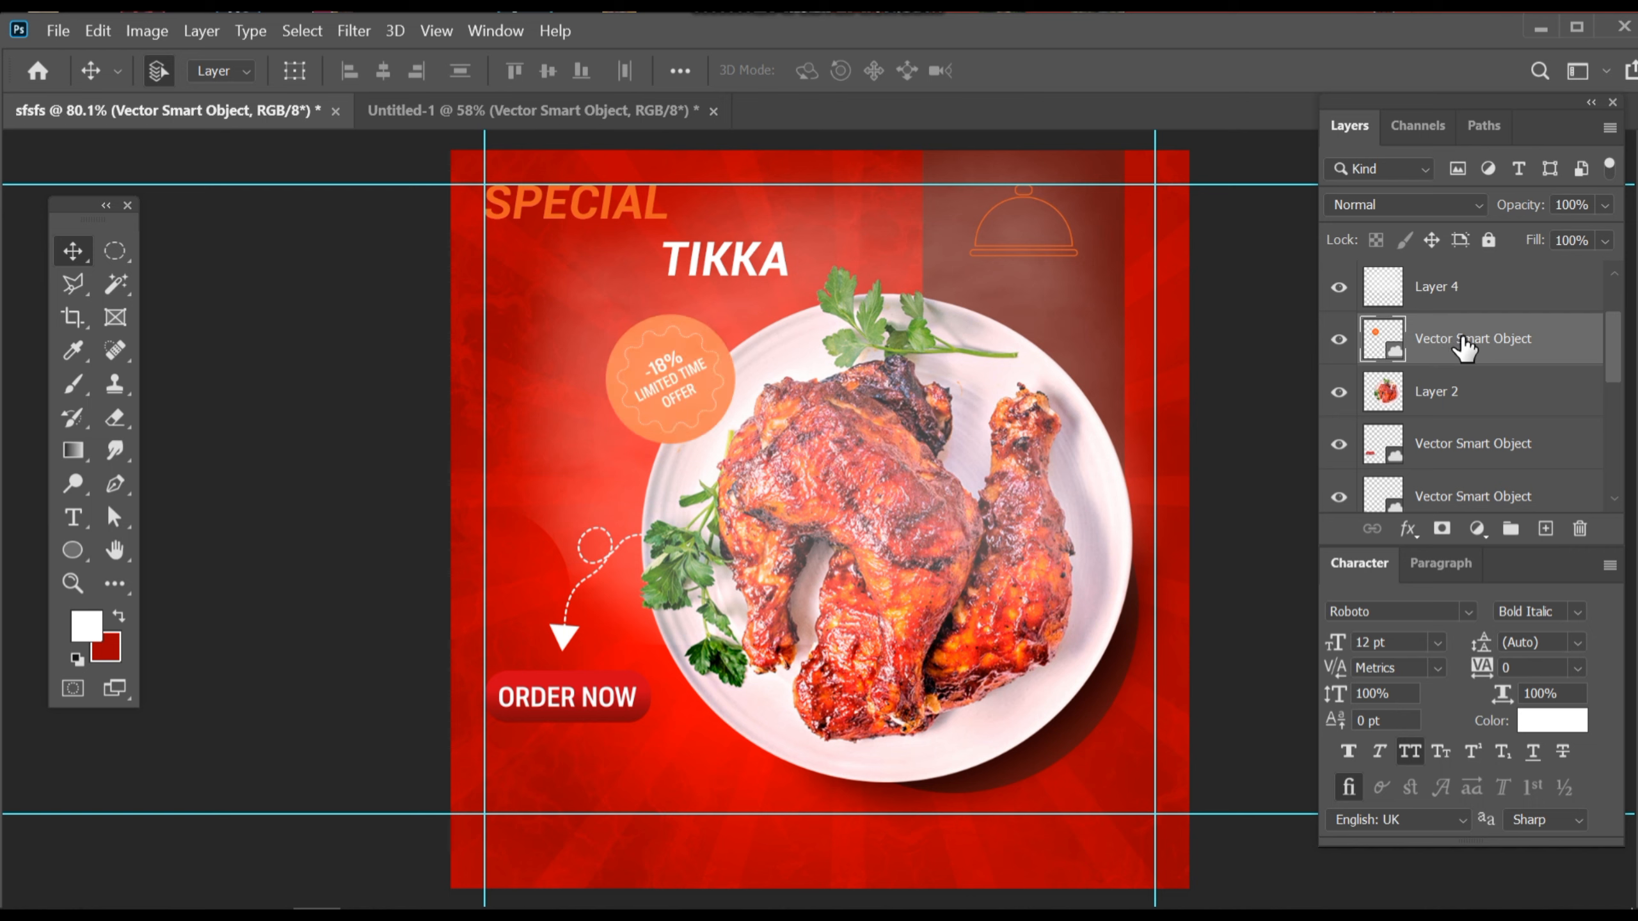
# - Lower the opacity of the fog's Layer 4, first to 75% and finally to 70%
pyautogui.scroll(2, 1474, 332)
pyautogui.click(1488, 389)
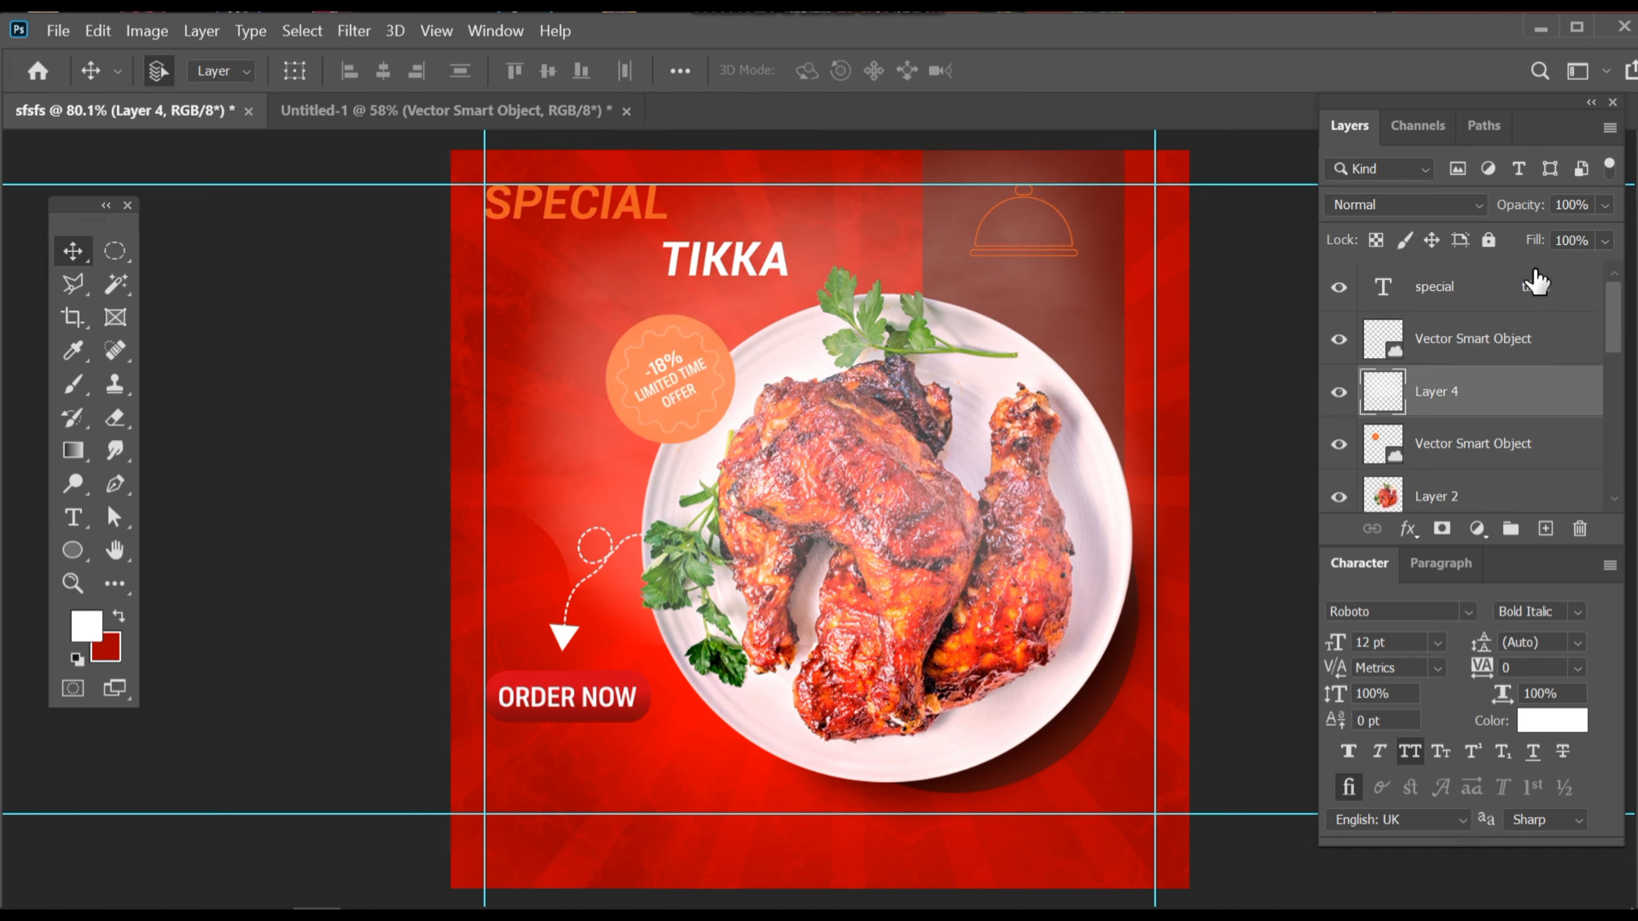
pyautogui.write('75')
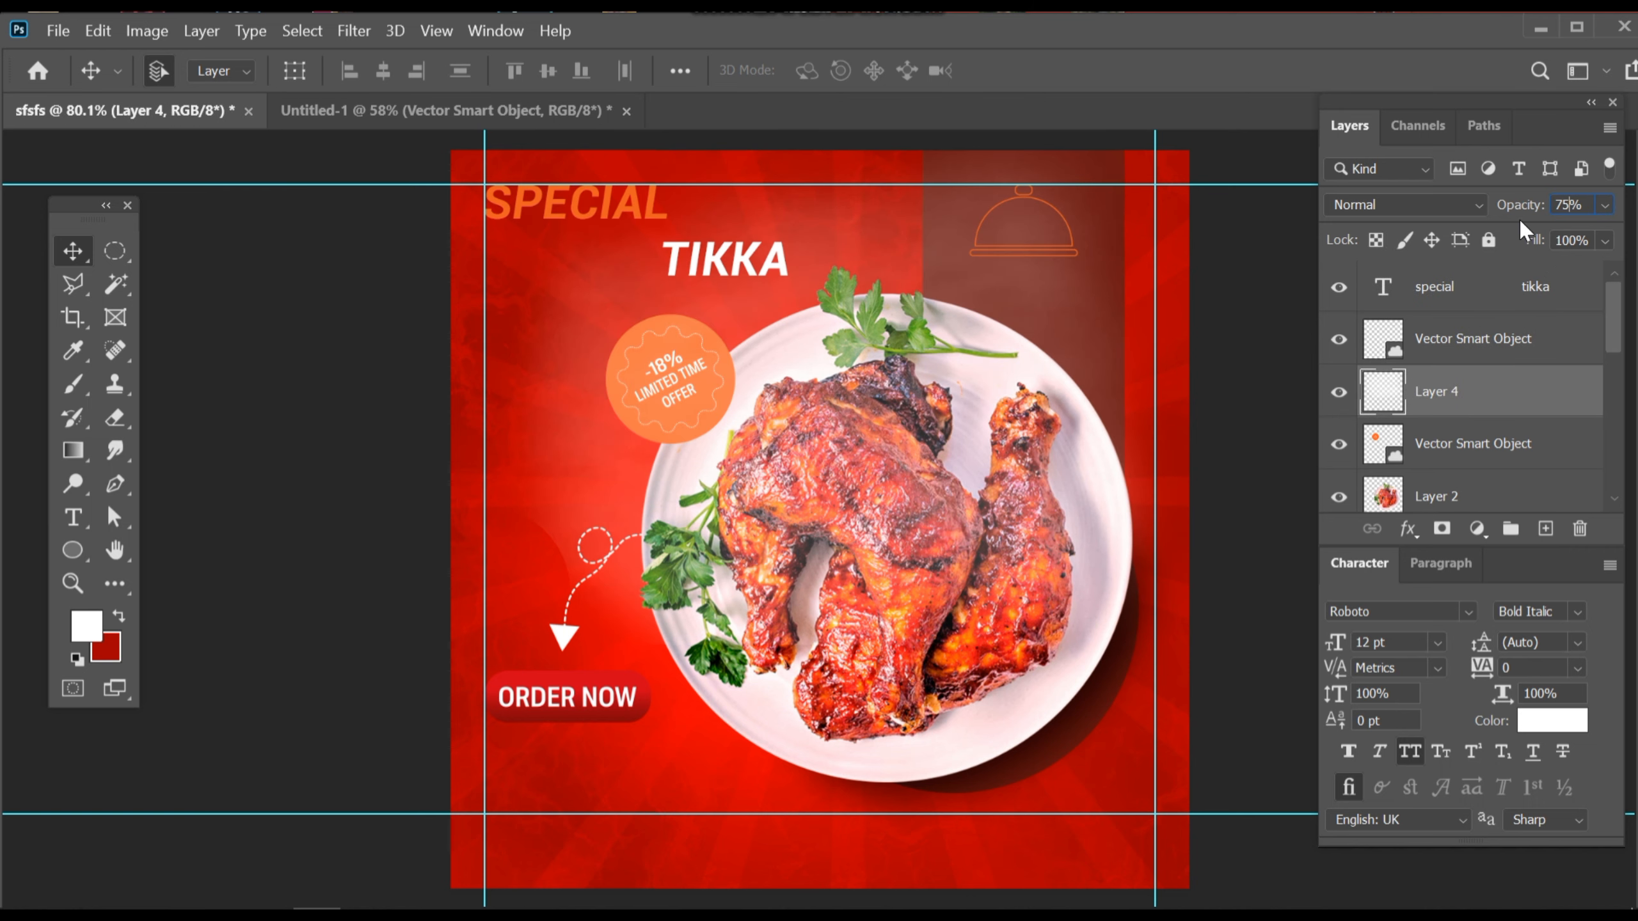
pyautogui.click(1262, 377)
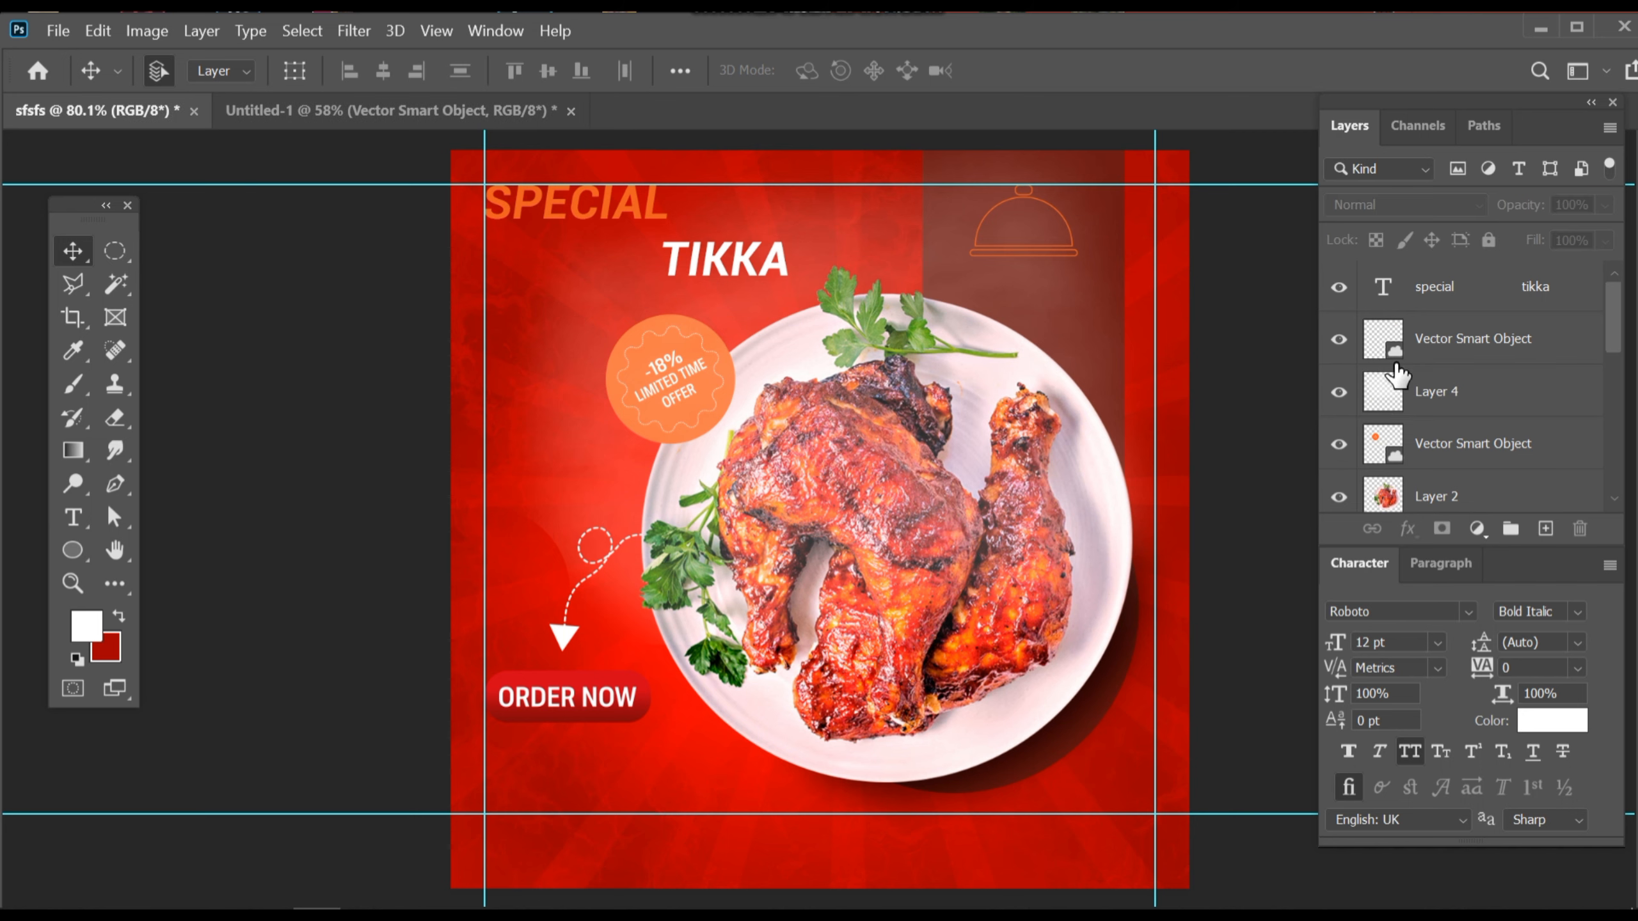
pyautogui.click(1421, 352)
pyautogui.click(1445, 392)
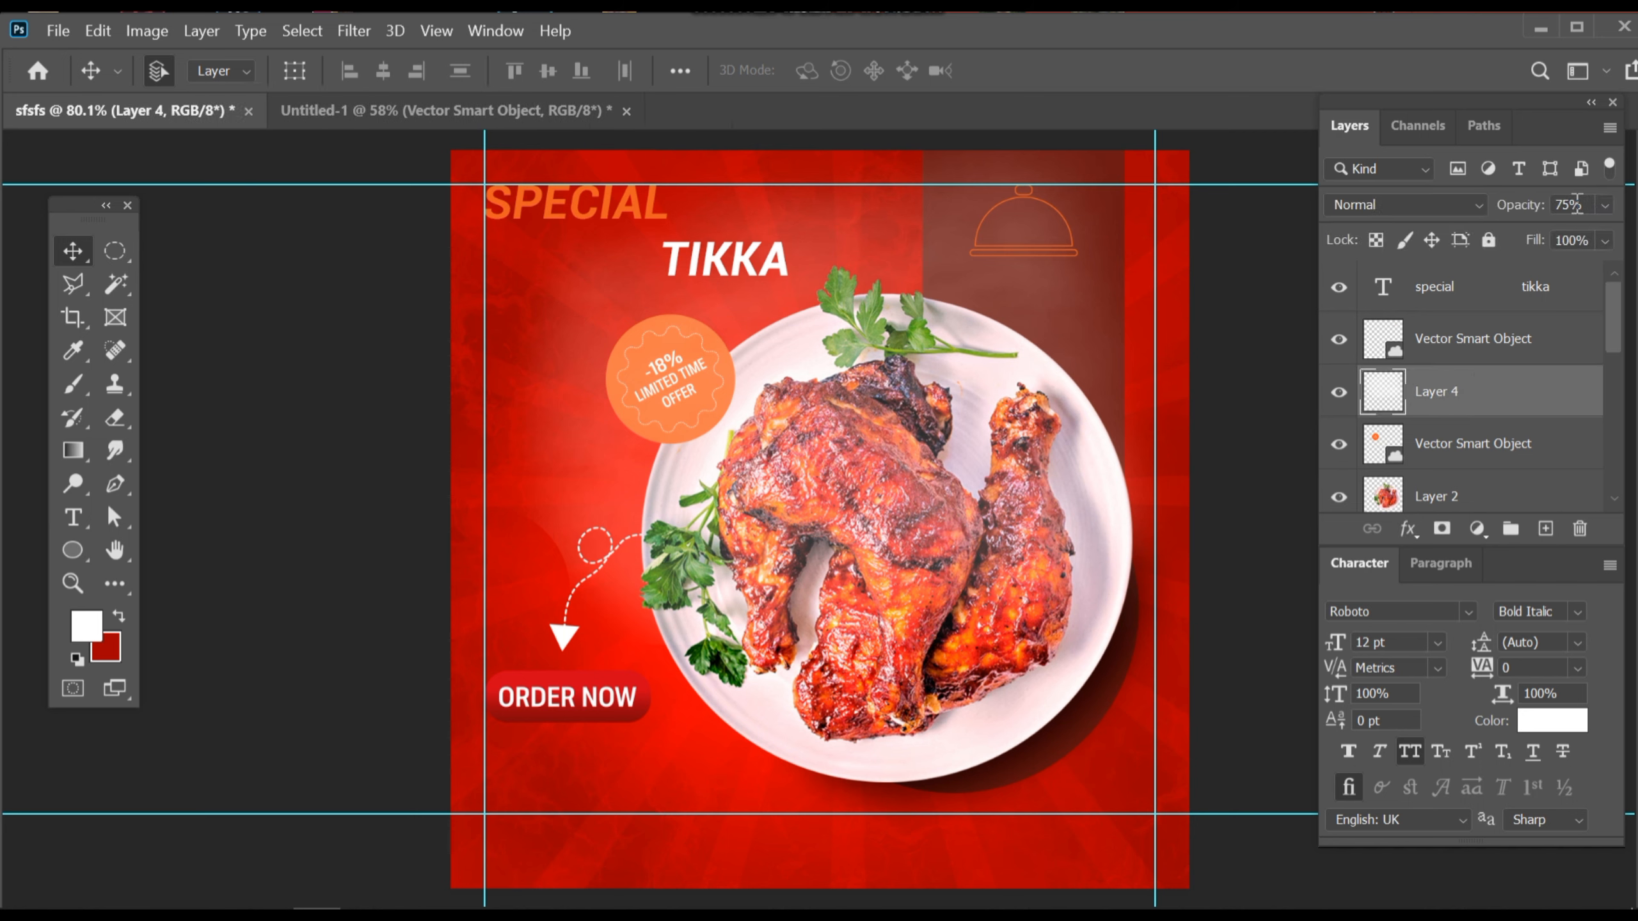
pyautogui.write('70')
pyautogui.click(329, 466)
# - Preview the post with the guides hidden, and show the guides again
pyautogui.scroll(-2, 651, 493)
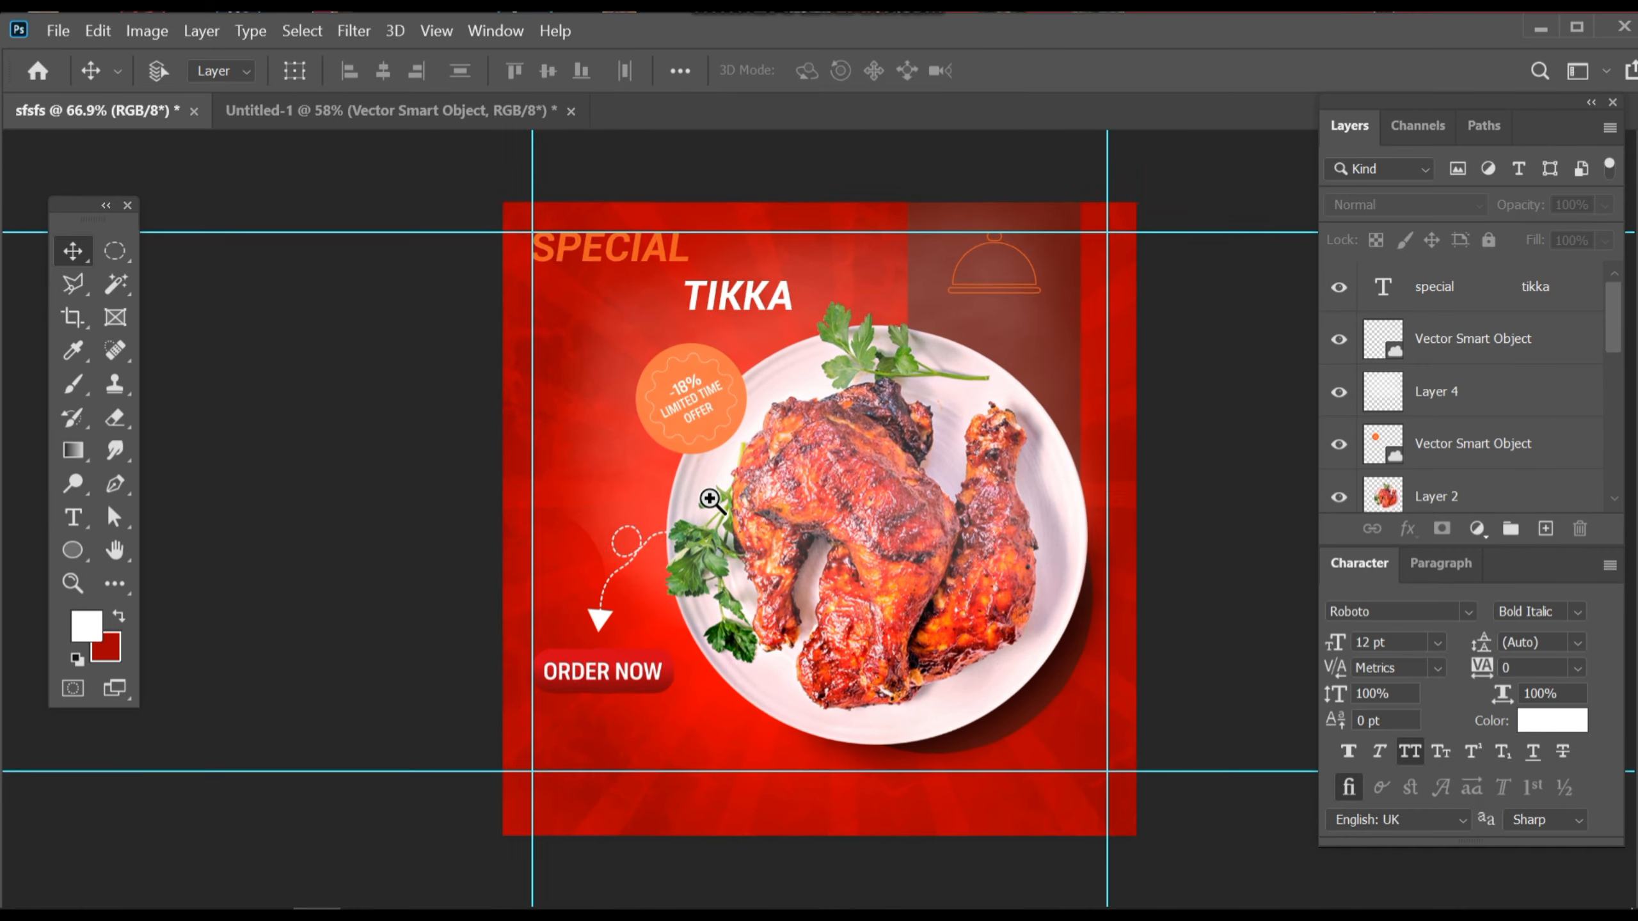
pyautogui.scroll(3, 825, 481)
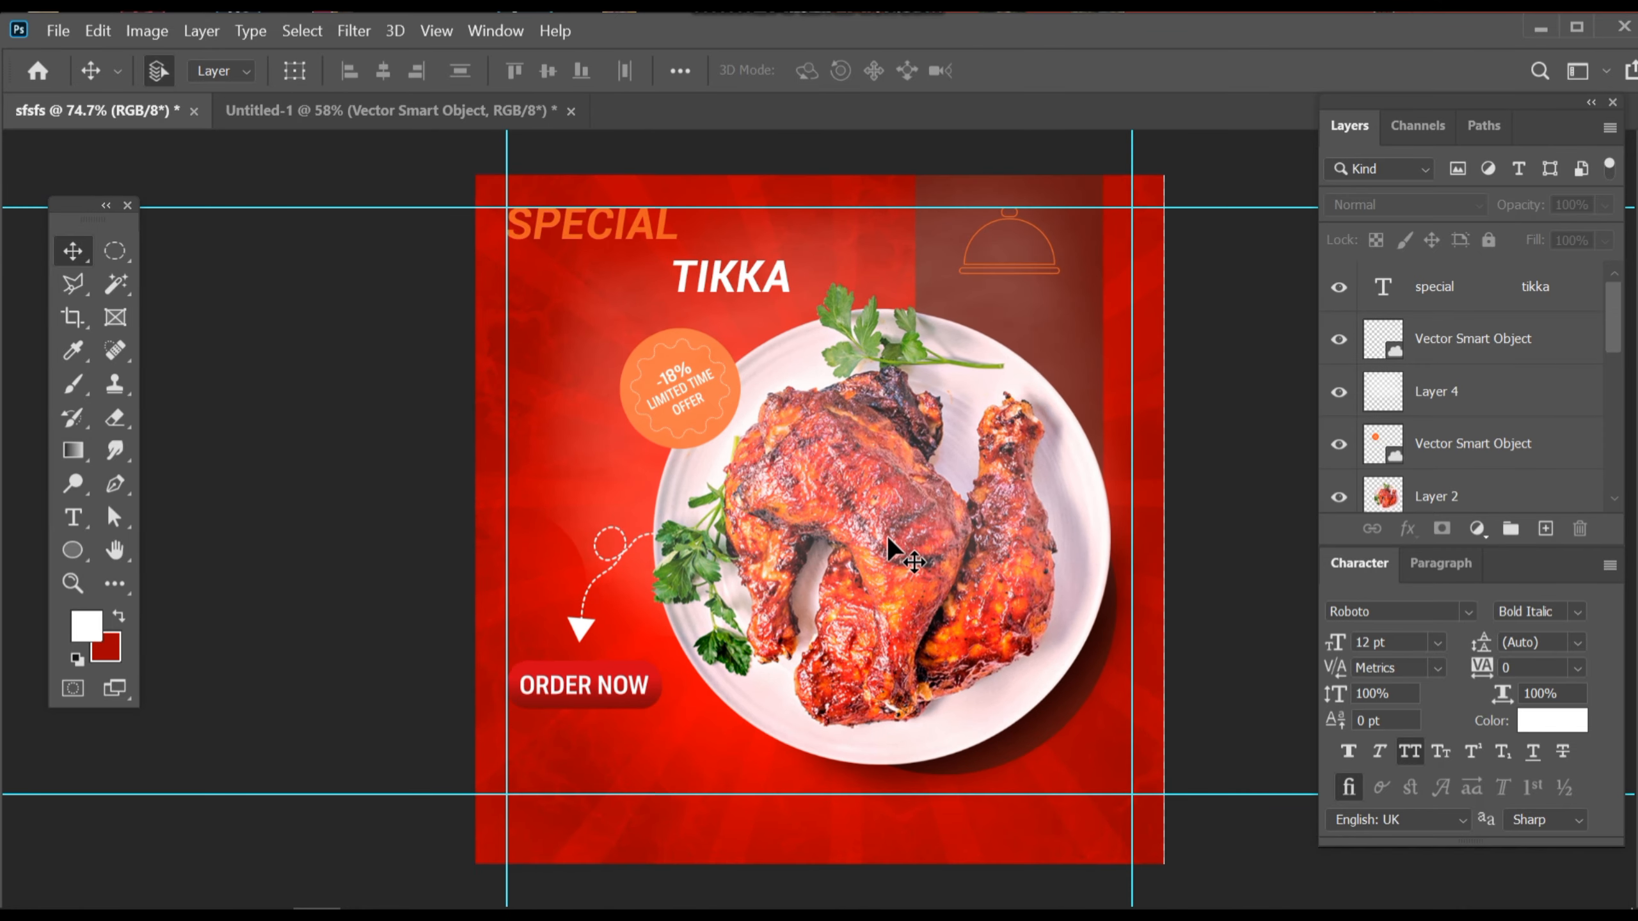
pyautogui.scroll(1, 866, 655)
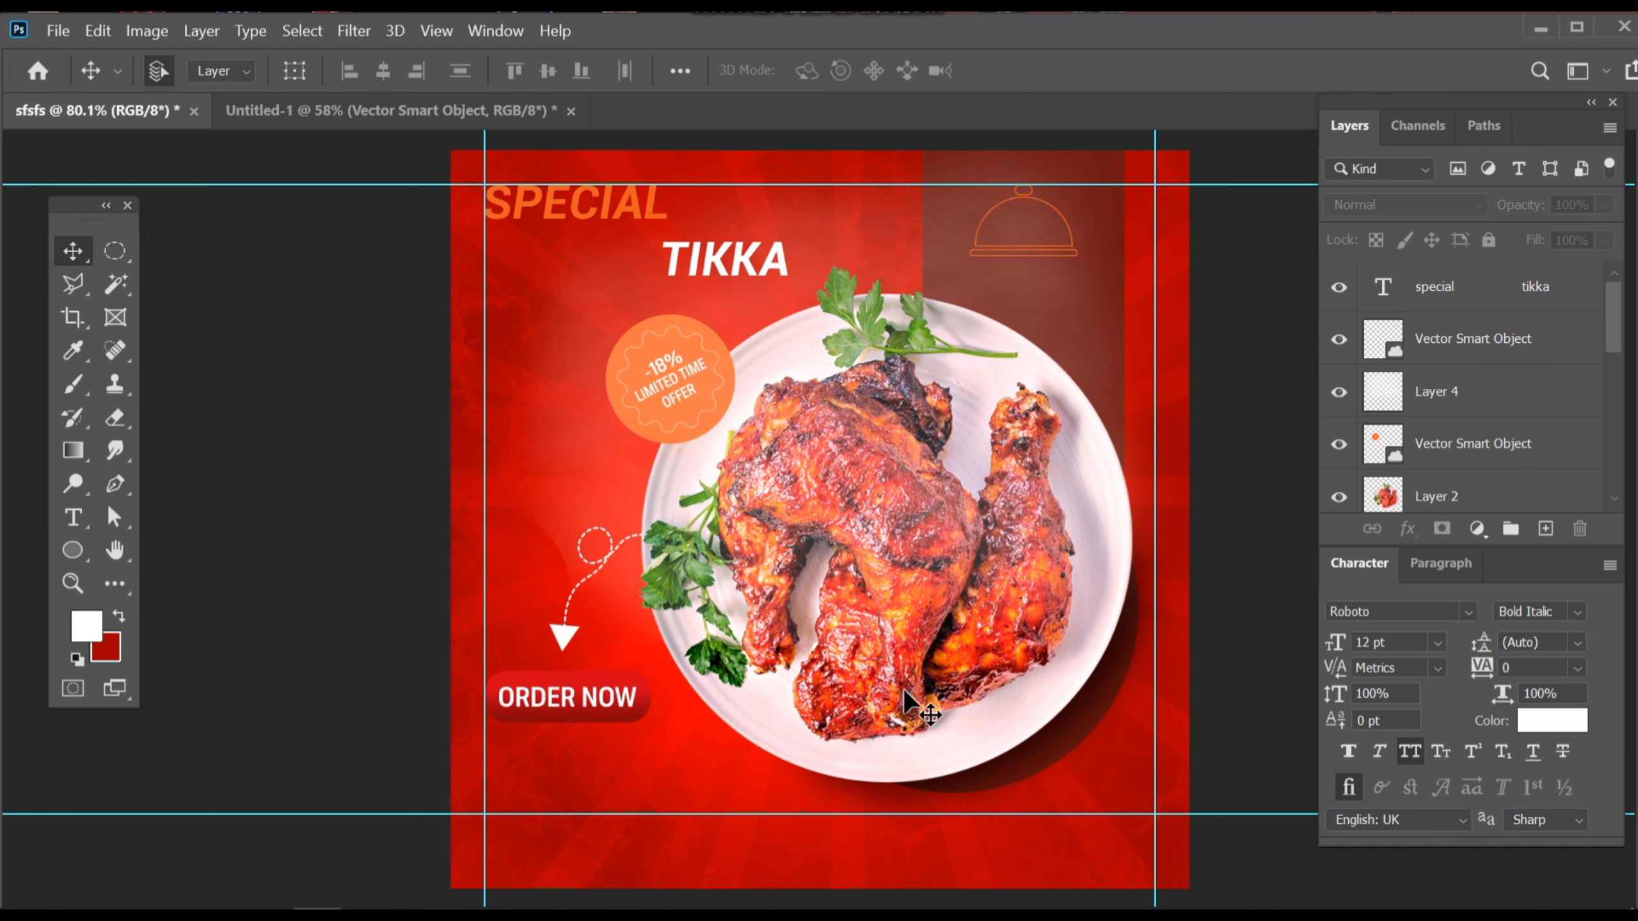
pyautogui.hotkey('ctrl', ';')
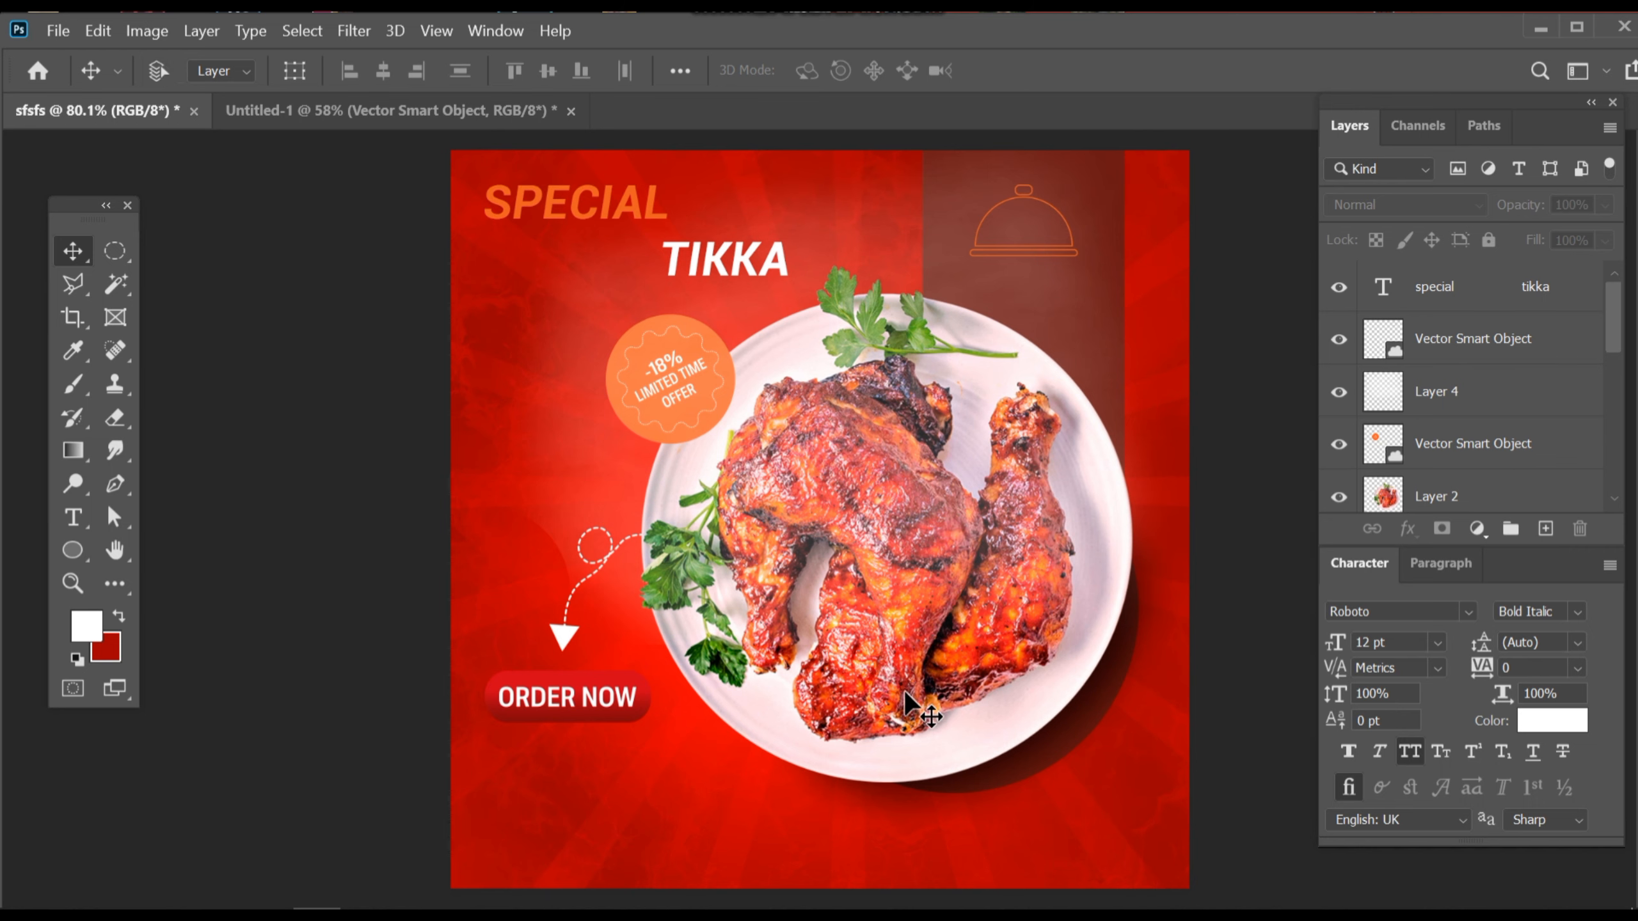
pyautogui.hotkey('ctrl', ';')
# - Move the lower horizontal guide closer to the post's bottom edge to match the margin of the side guides
pyautogui.moveTo(810, 768); pyautogui.dragTo(833, 565)
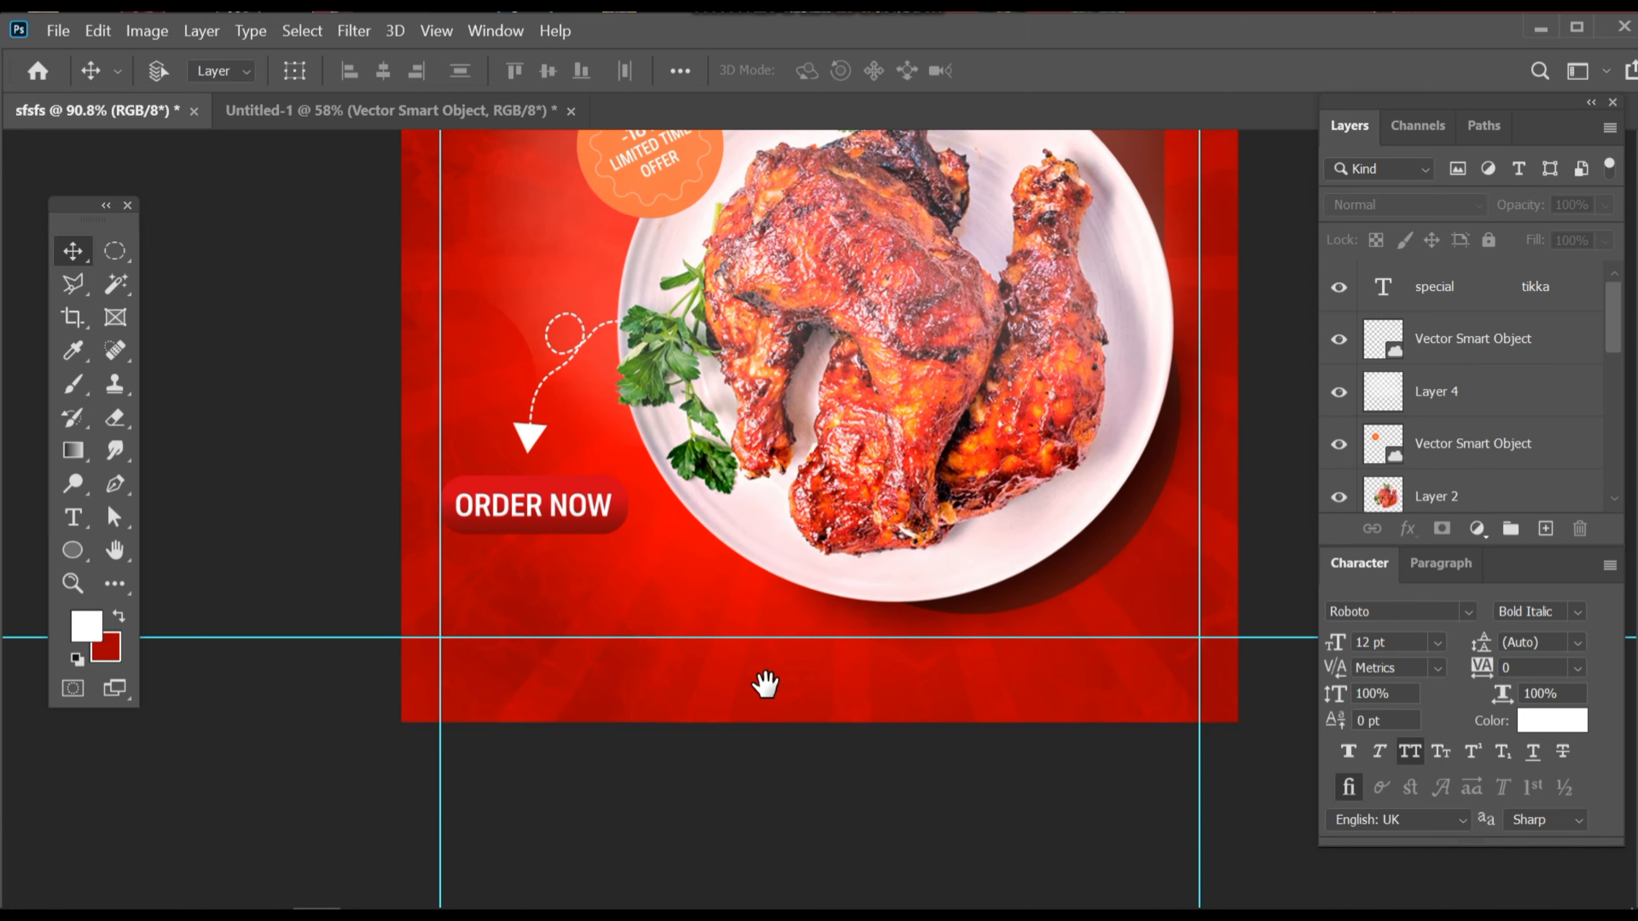
pyautogui.moveTo(765, 684); pyautogui.dragTo(911, 673)
pyautogui.moveTo(794, 501); pyautogui.dragTo(788, 623)
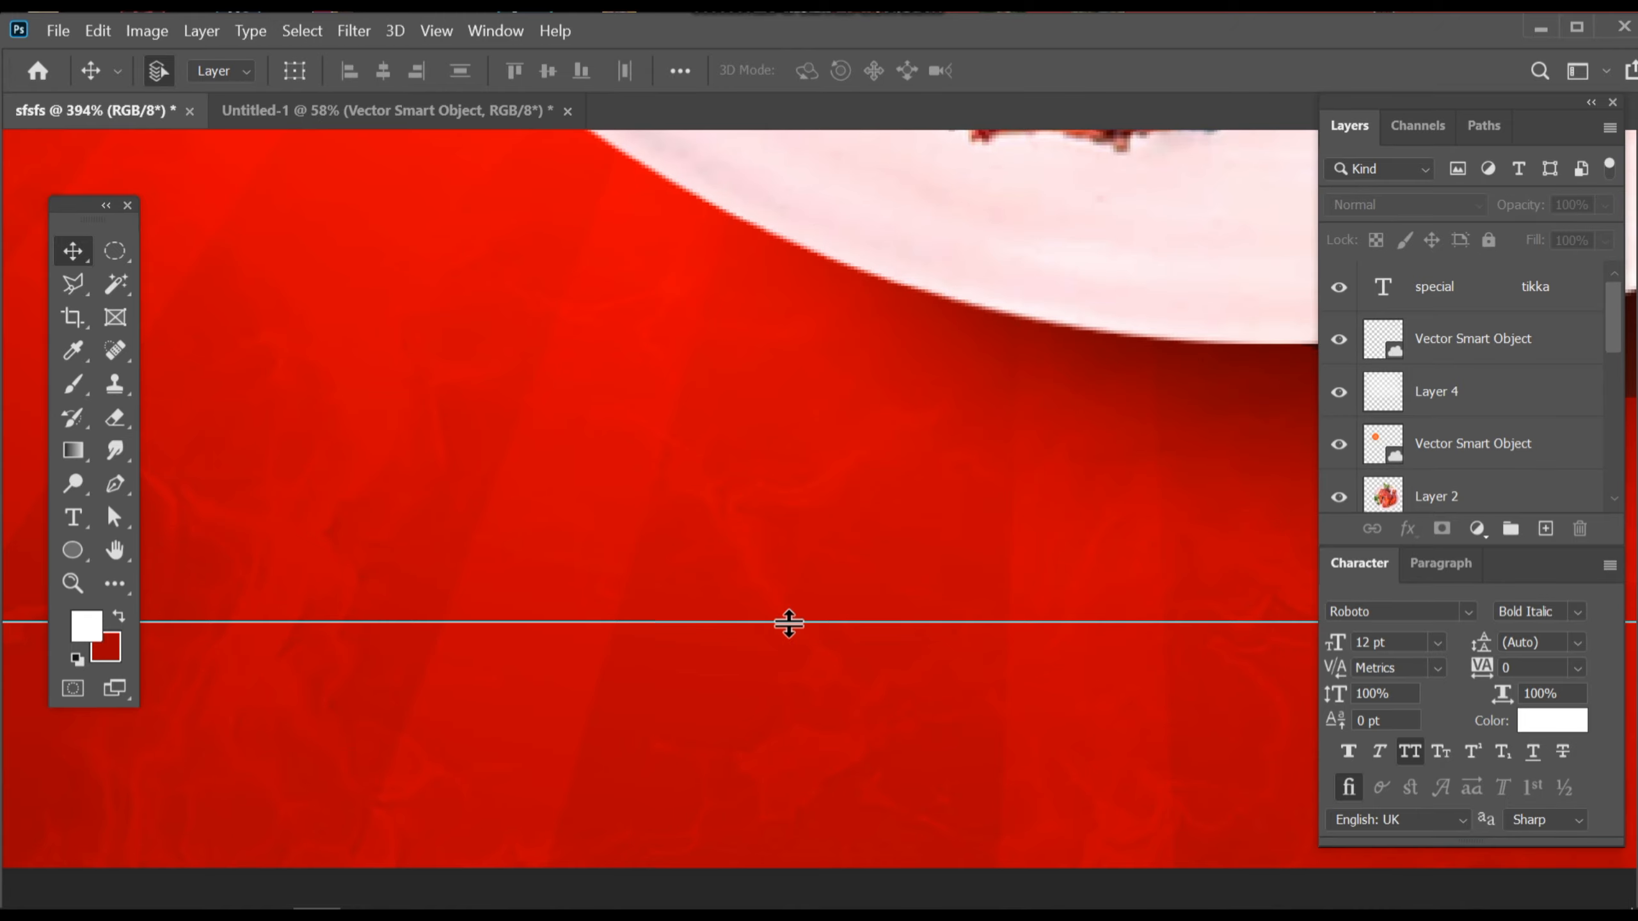
pyautogui.moveTo(761, 609); pyautogui.dragTo(775, 603)
pyautogui.moveTo(782, 532); pyautogui.dragTo(773, 354)
pyautogui.moveTo(702, 459); pyautogui.dragTo(742, 524)
pyautogui.moveTo(737, 524); pyautogui.dragTo(734, 445)
pyautogui.moveTo(732, 466); pyautogui.dragTo(759, 526)
pyautogui.moveTo(760, 524); pyautogui.dragTo(760, 396)
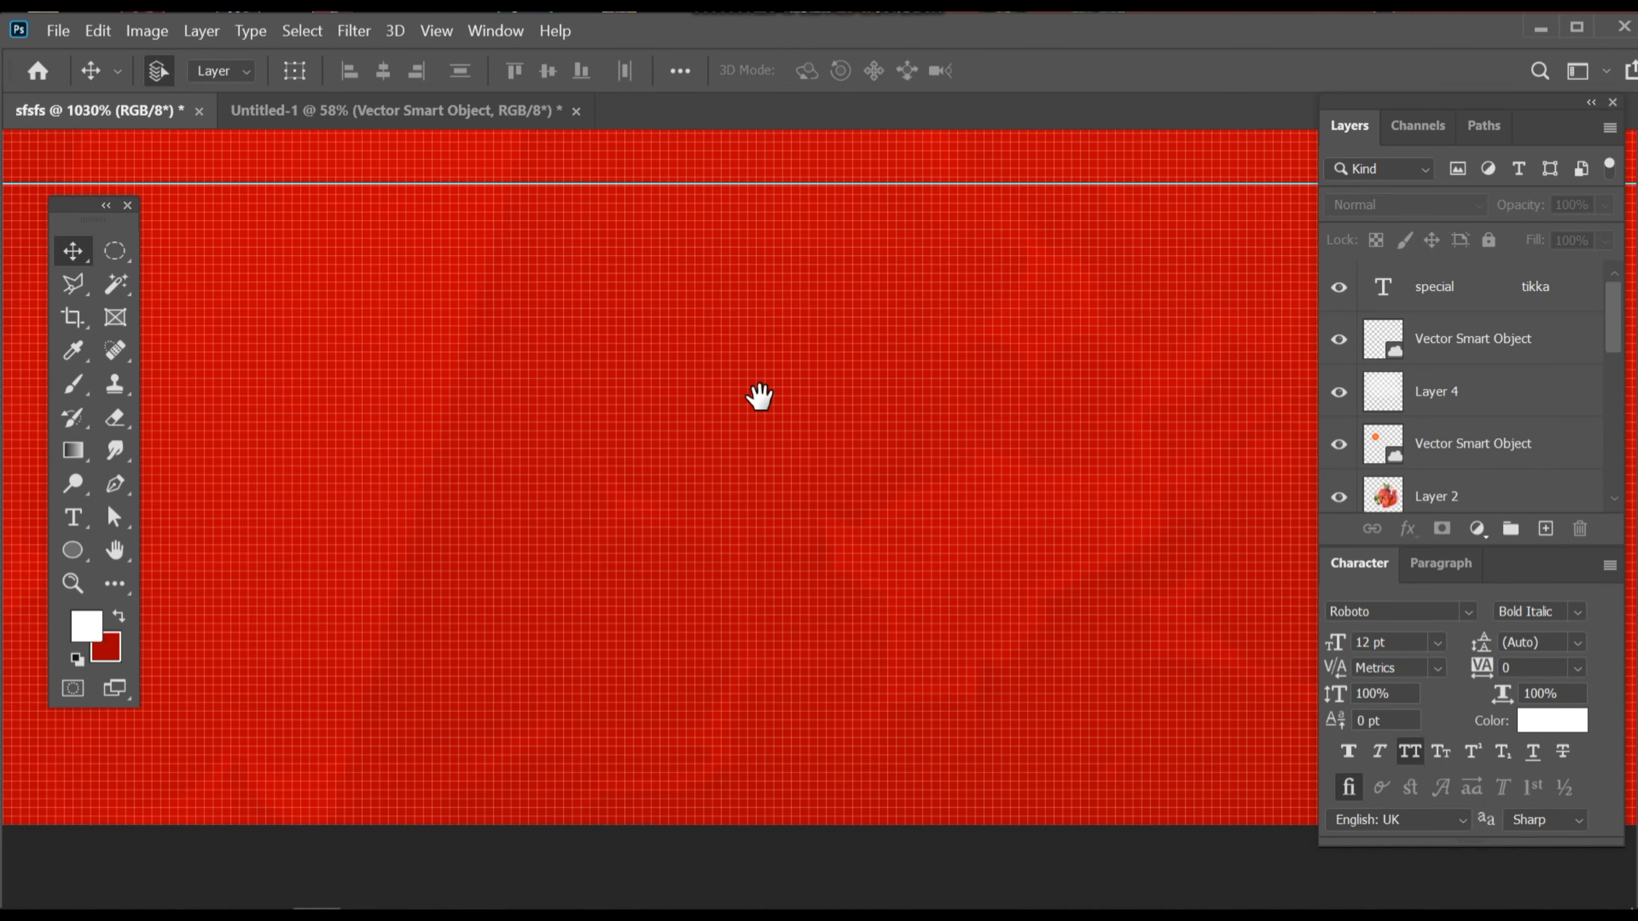
pyautogui.moveTo(803, 182); pyautogui.dragTo(731, 374)
# - Add a white 12 pt text line reading "CONTACT US:" below the ORDER NOW button
pyautogui.moveTo(883, 492); pyautogui.dragTo(782, 461)
pyautogui.moveTo(733, 530); pyautogui.dragTo(922, 434)
pyautogui.moveTo(629, 623); pyautogui.dragTo(676, 659)
pyautogui.moveTo(675, 647); pyautogui.dragTo(786, 574)
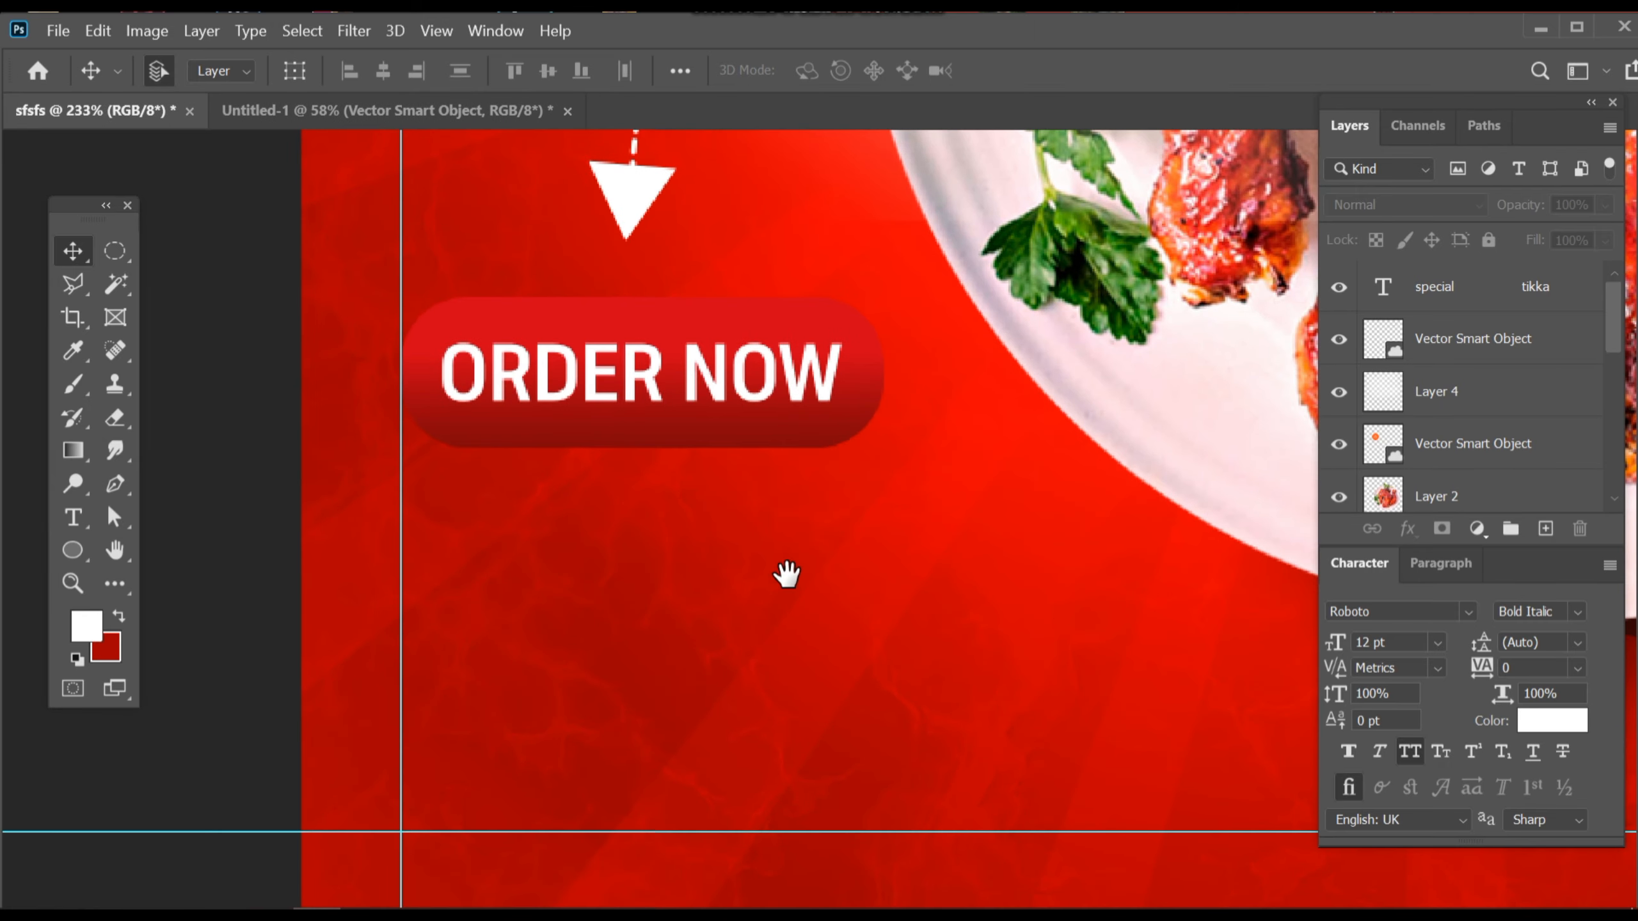
pyautogui.click(72, 518)
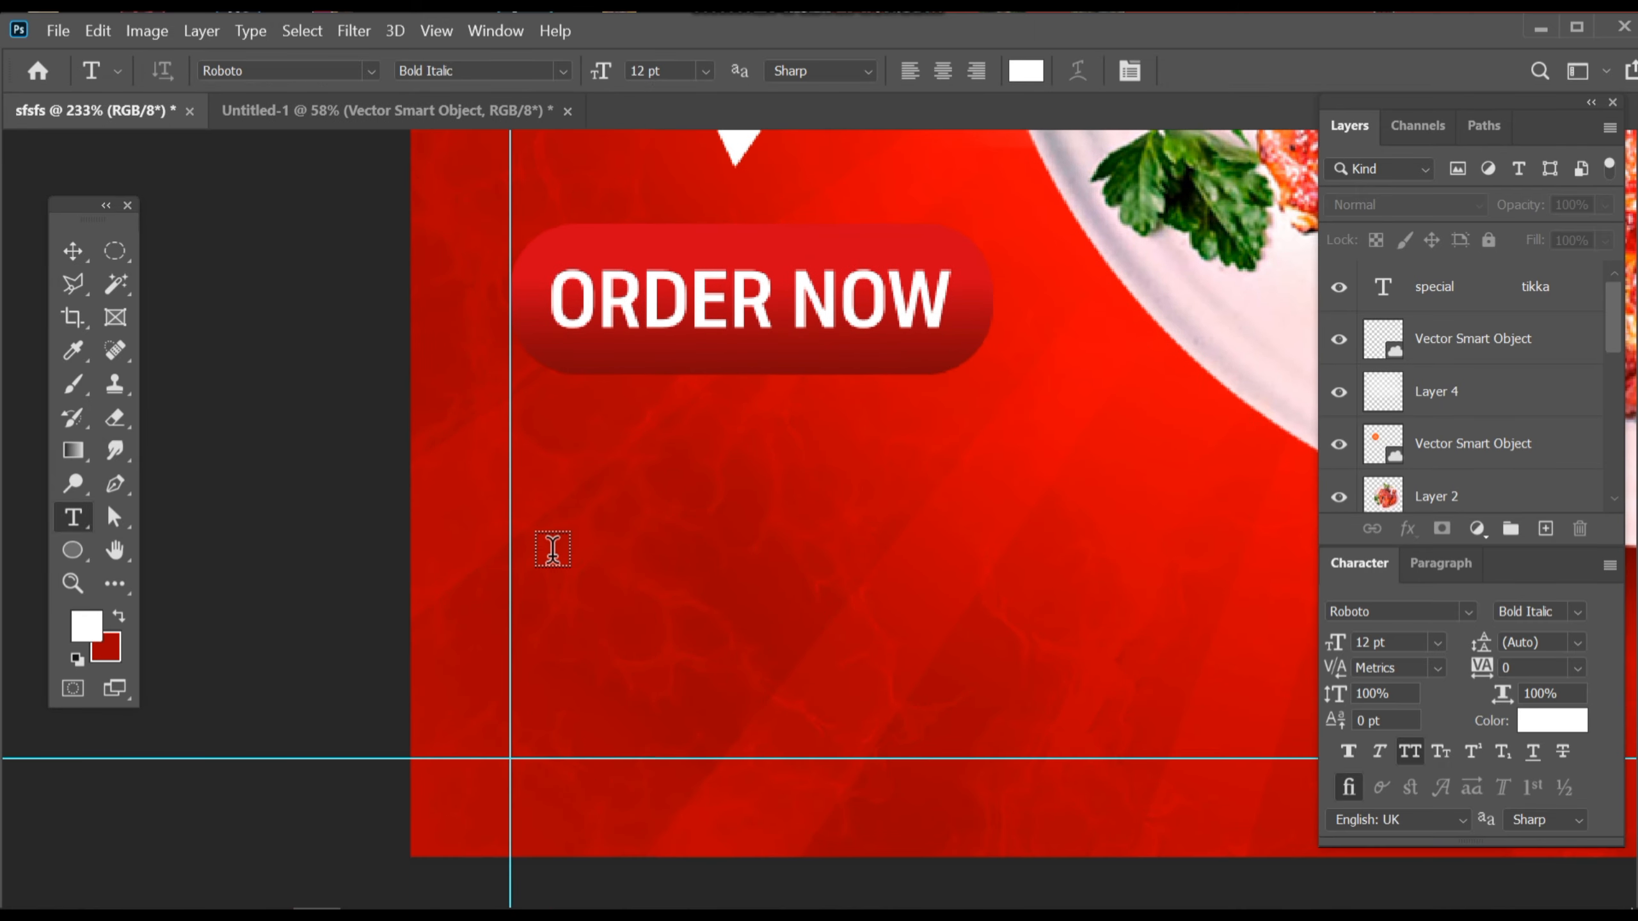
pyautogui.click(623, 542)
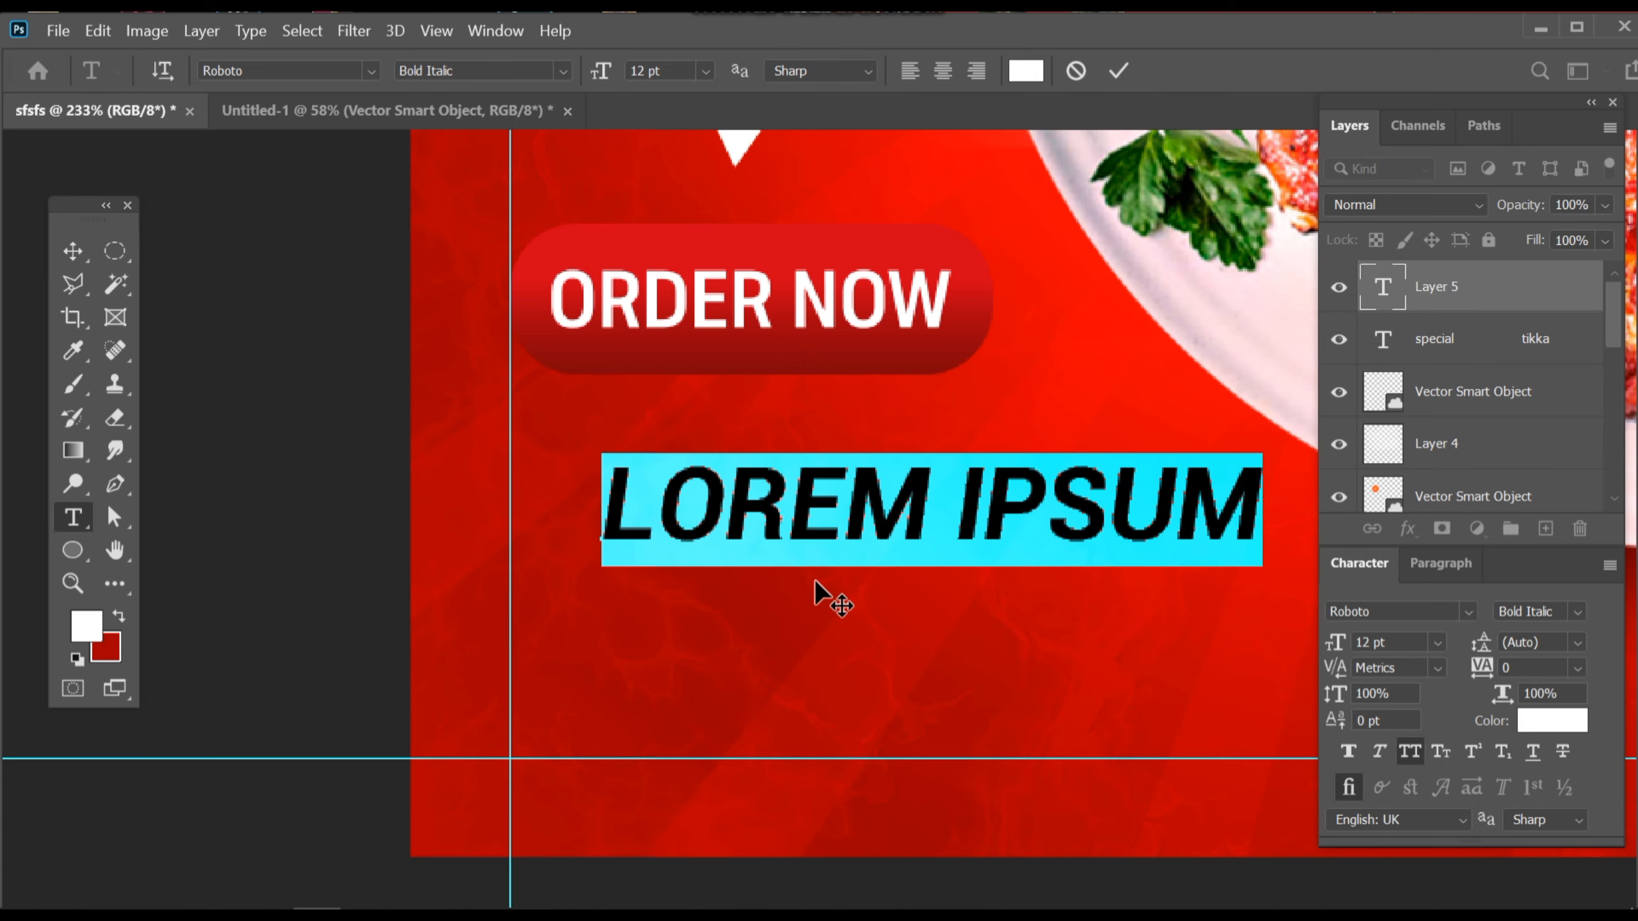
pyautogui.write('CONTAC')
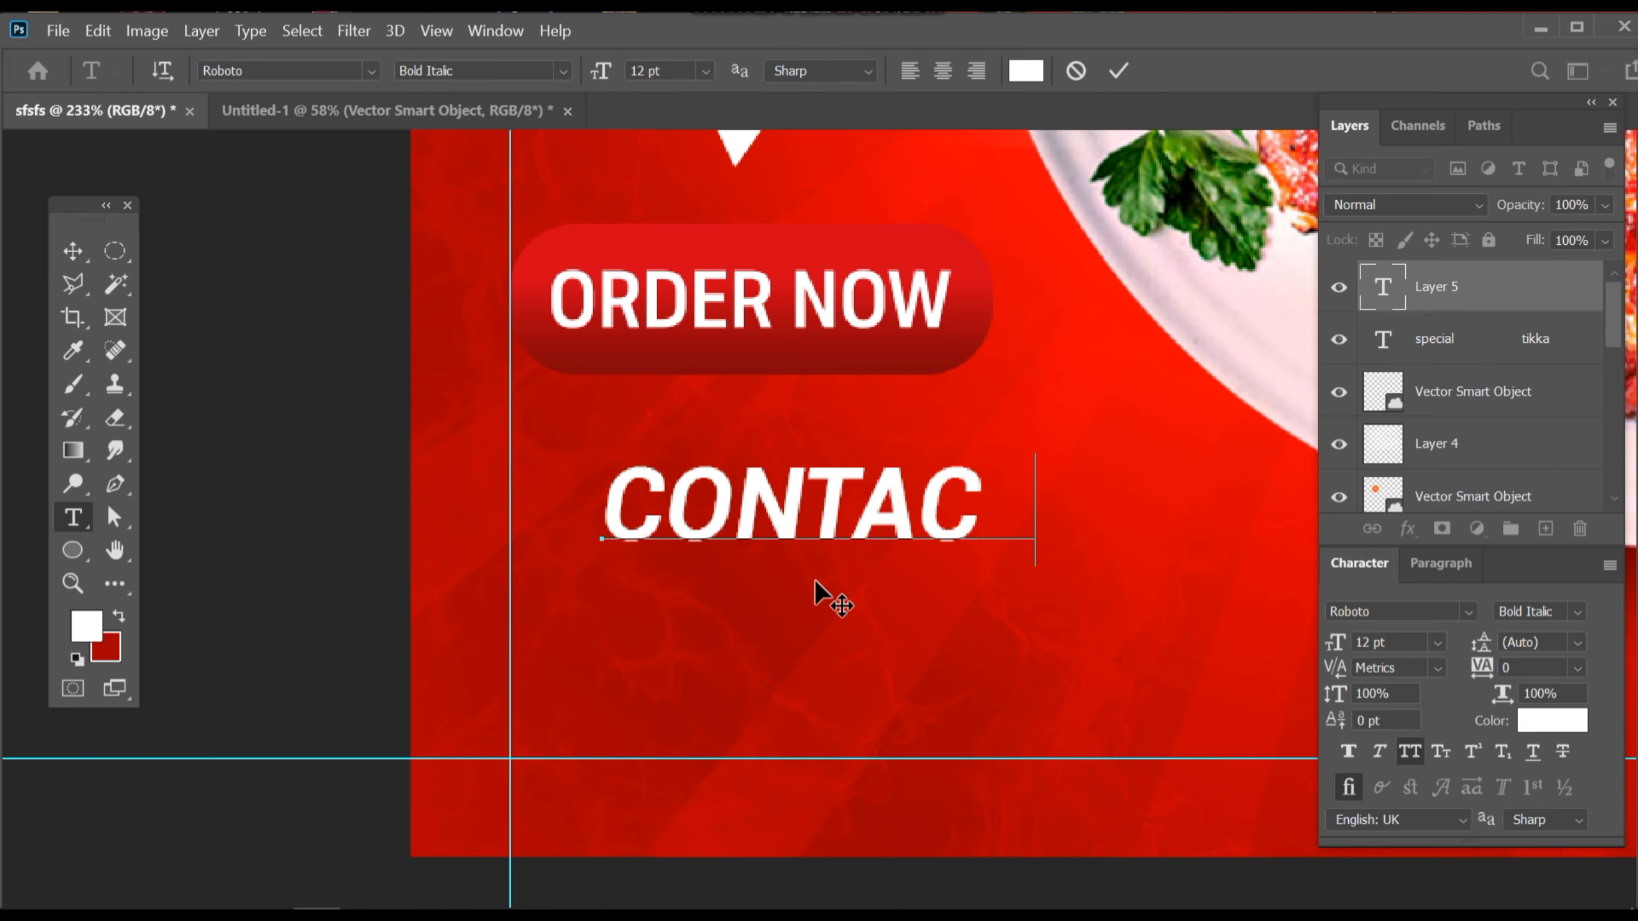
pyautogui.write('T US')
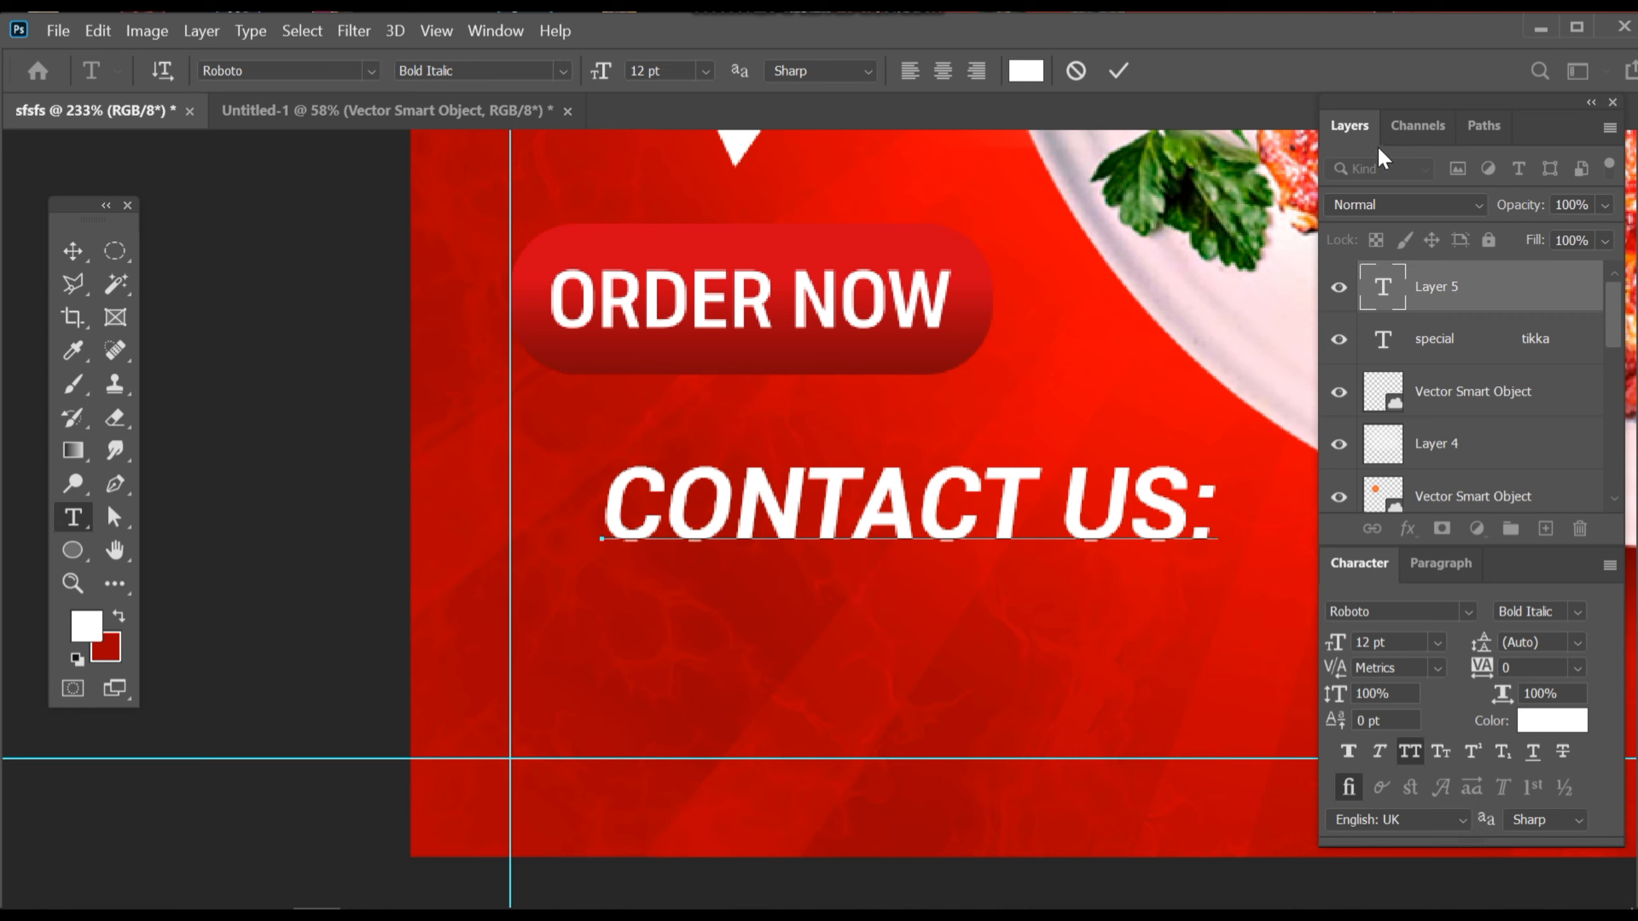
pyautogui.write(':')
# - Change the "CONTACT US:" text to Roboto Medium with faux bold, keeping all caps, and commit the edit
pyautogui.moveTo(1207, 513); pyautogui.dragTo(509, 531)
pyautogui.click(1577, 612)
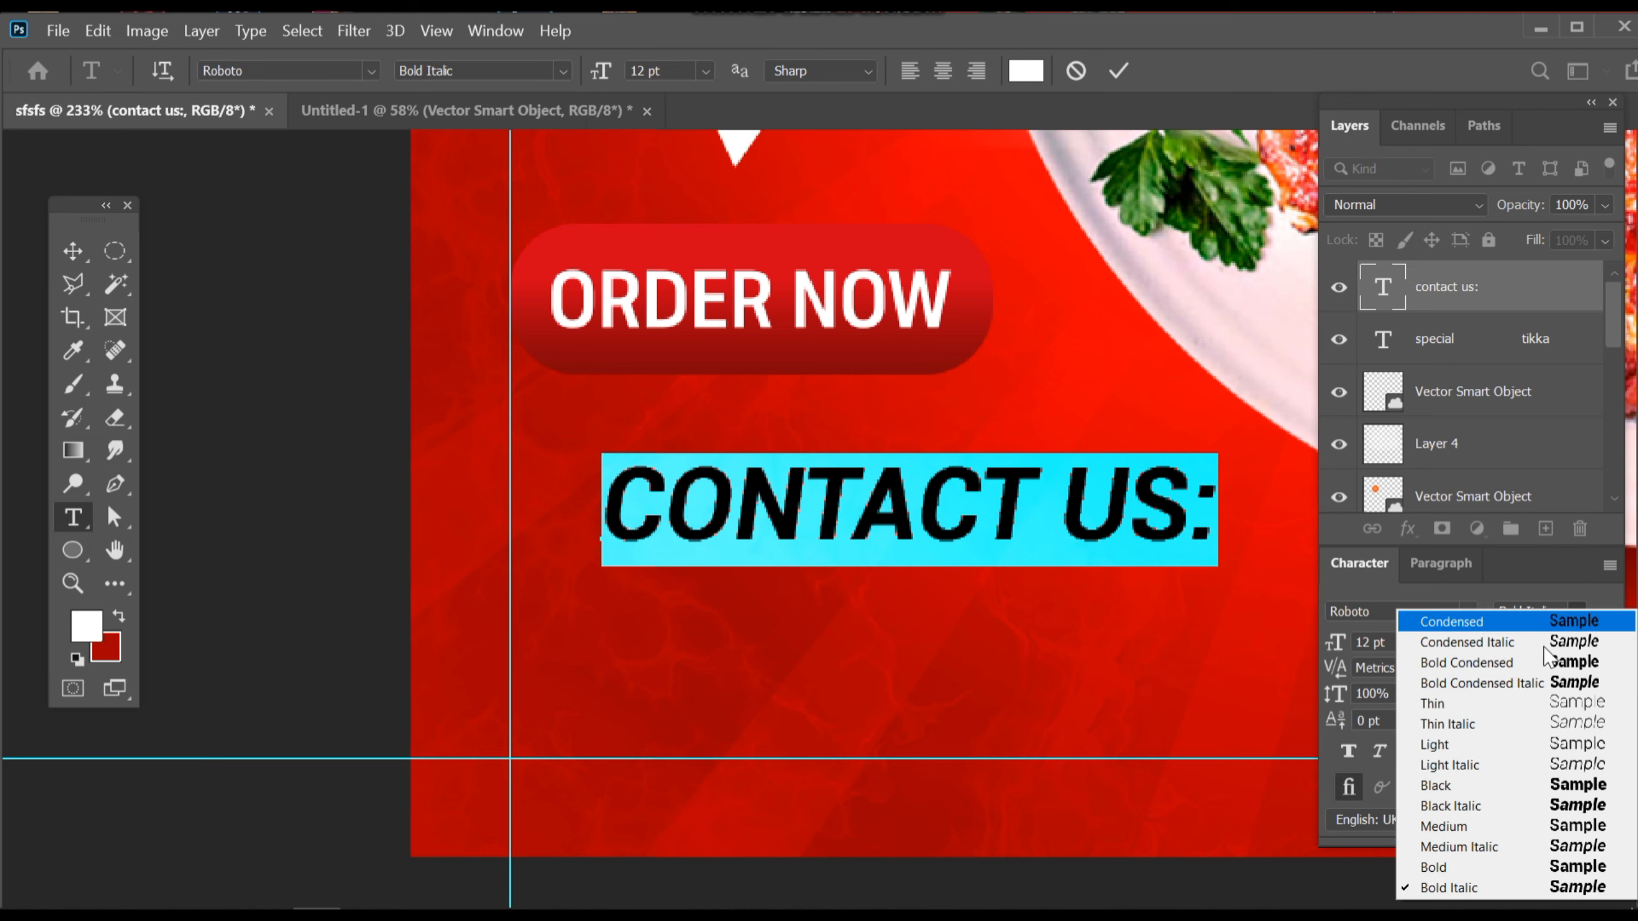
pyautogui.click(1494, 810)
pyautogui.click(1577, 612)
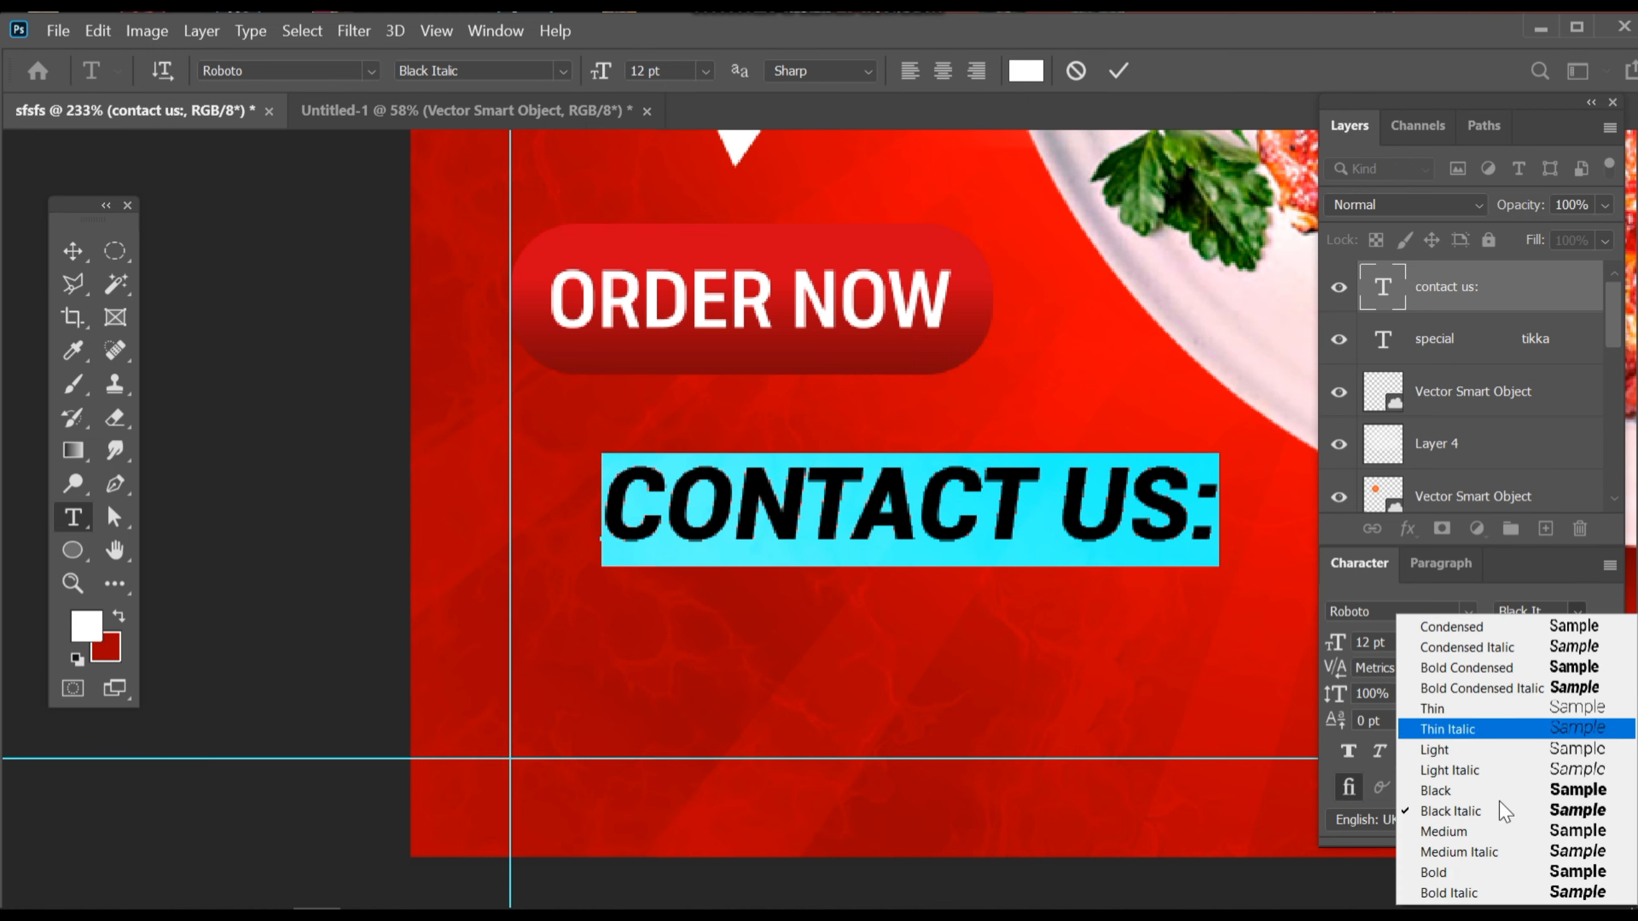
pyautogui.click(1438, 837)
pyautogui.click(1346, 752)
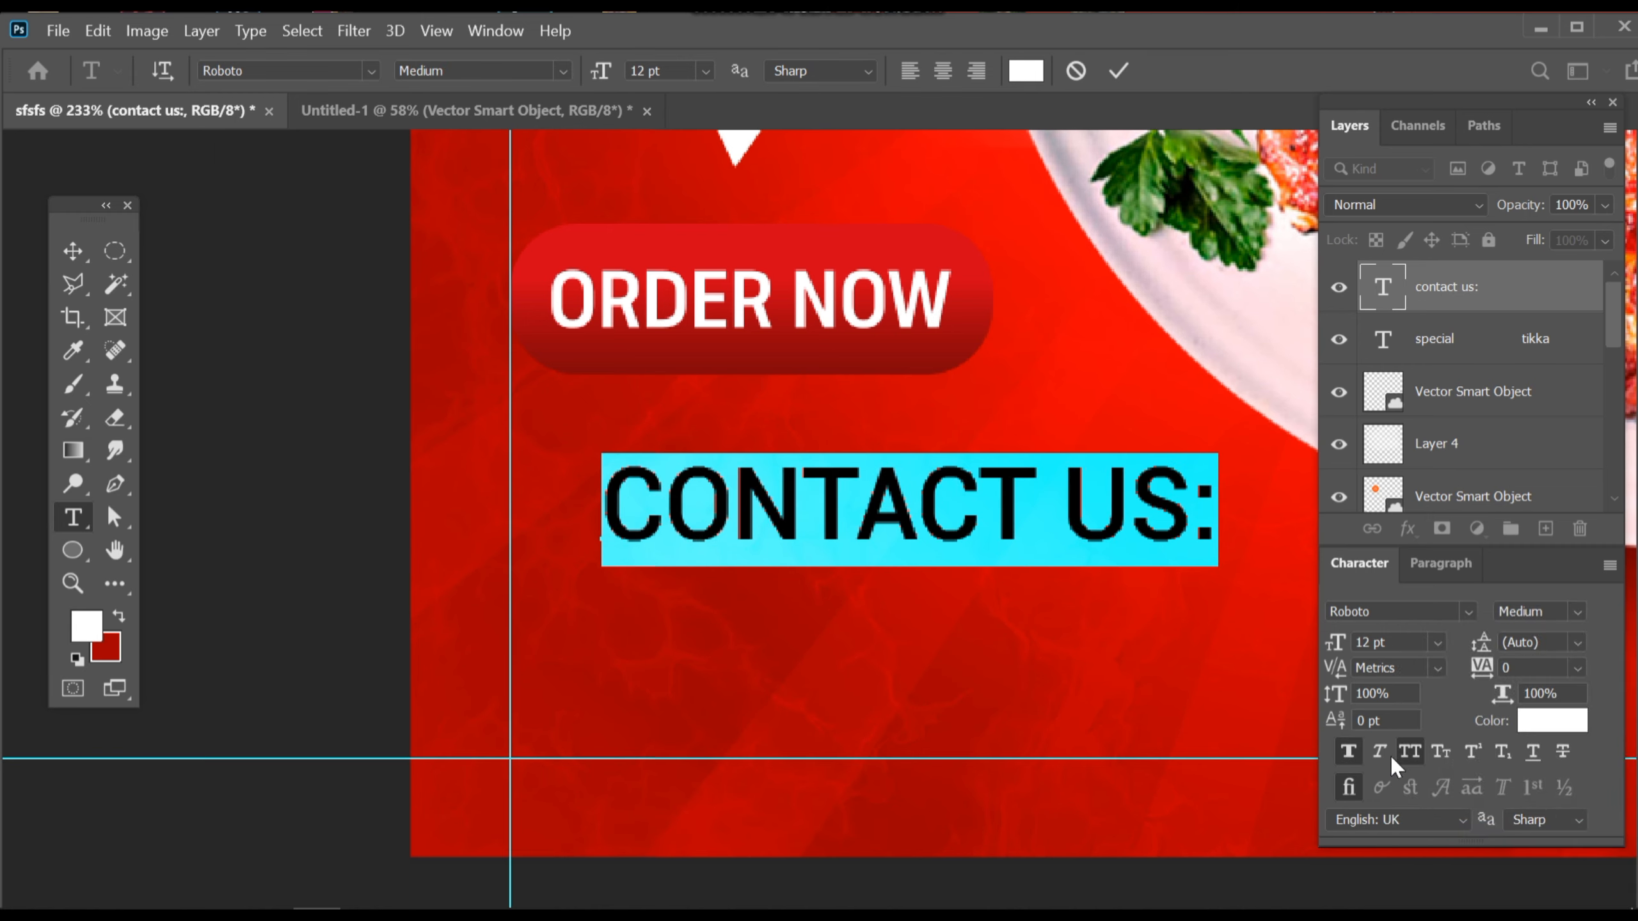
pyautogui.click(1409, 752)
pyautogui.click(1408, 753)
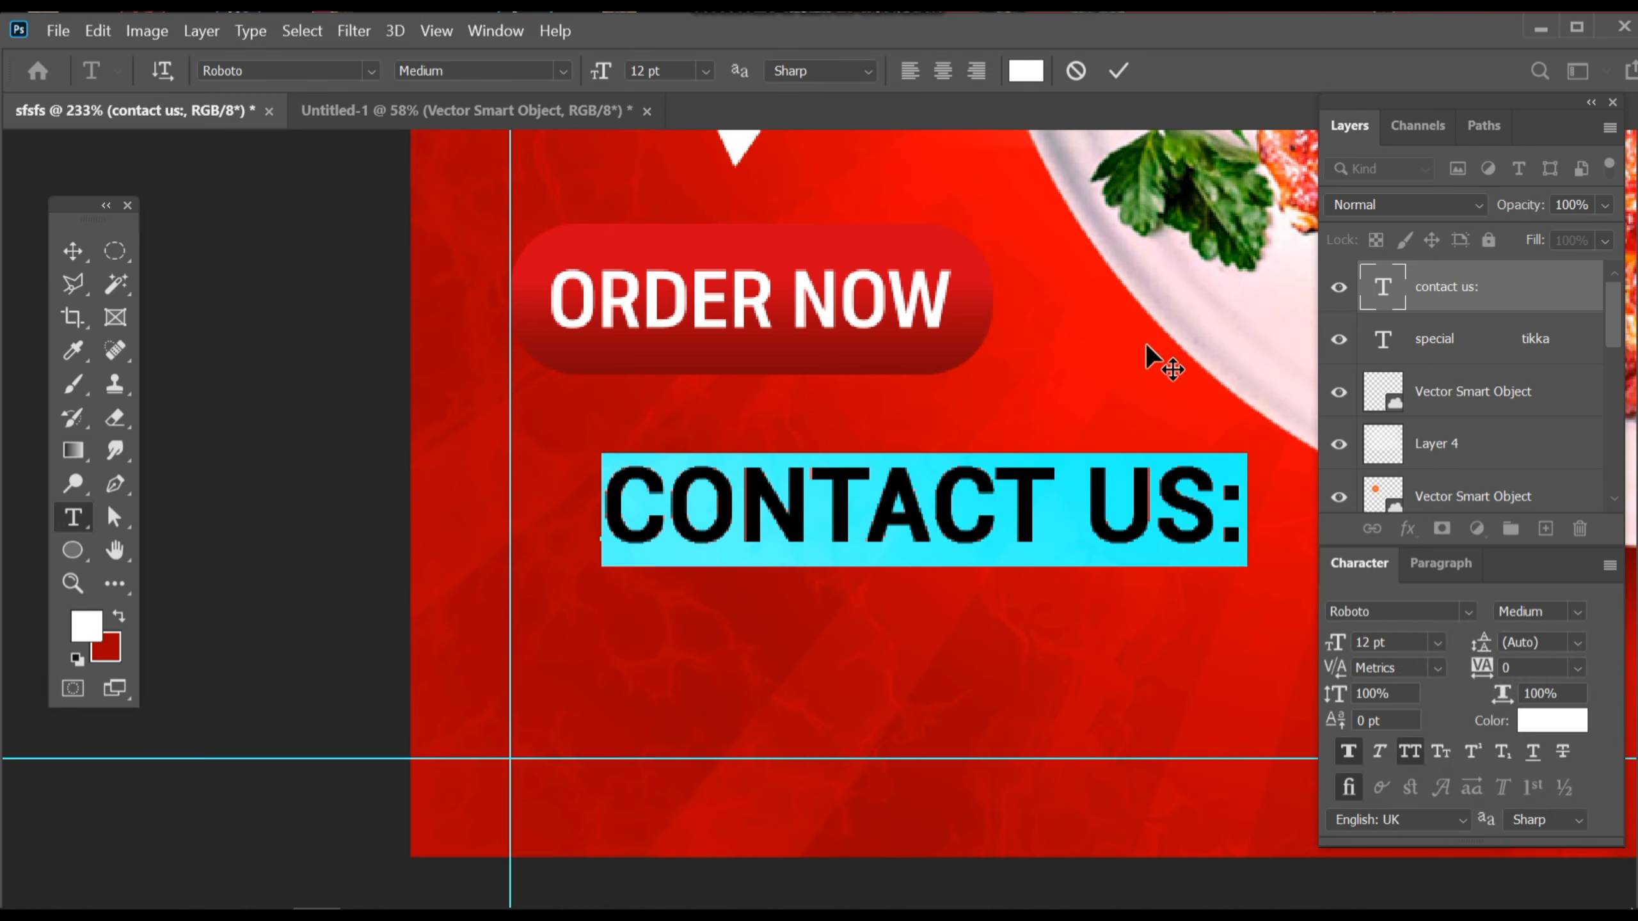
pyautogui.click(1120, 72)
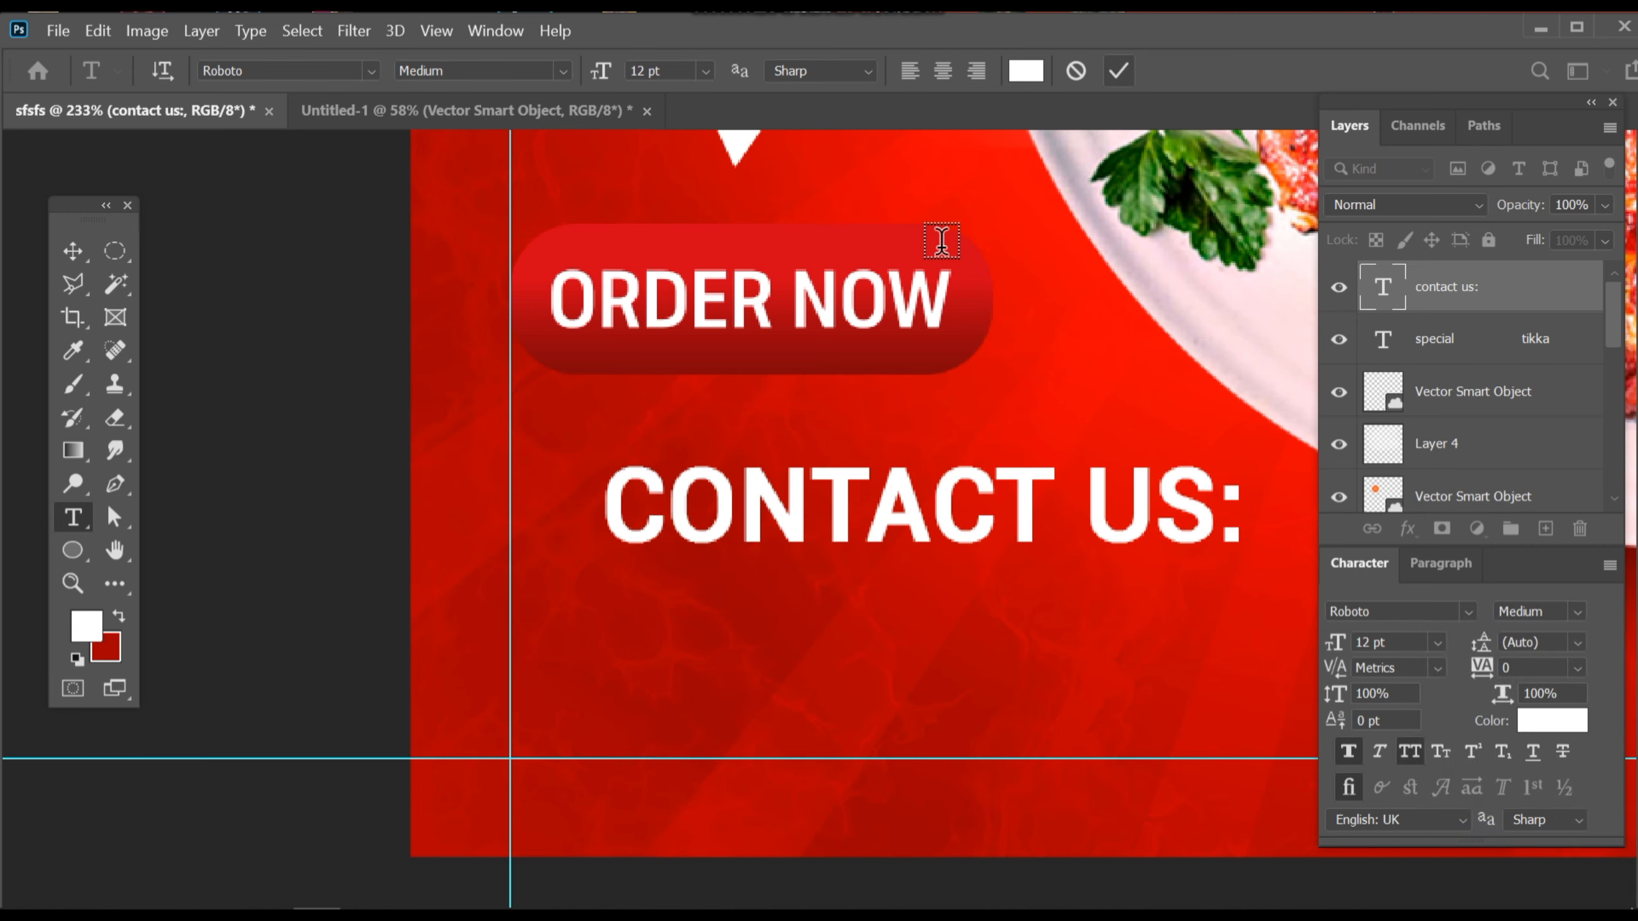
# - Move the "CONTACT US:" text under the ORDER NOW button so its left edge meets the vertical margin guide
pyautogui.click(73, 252)
pyautogui.scroll(3, 523, 513)
pyautogui.moveTo(694, 501); pyautogui.dragTo(632, 635)
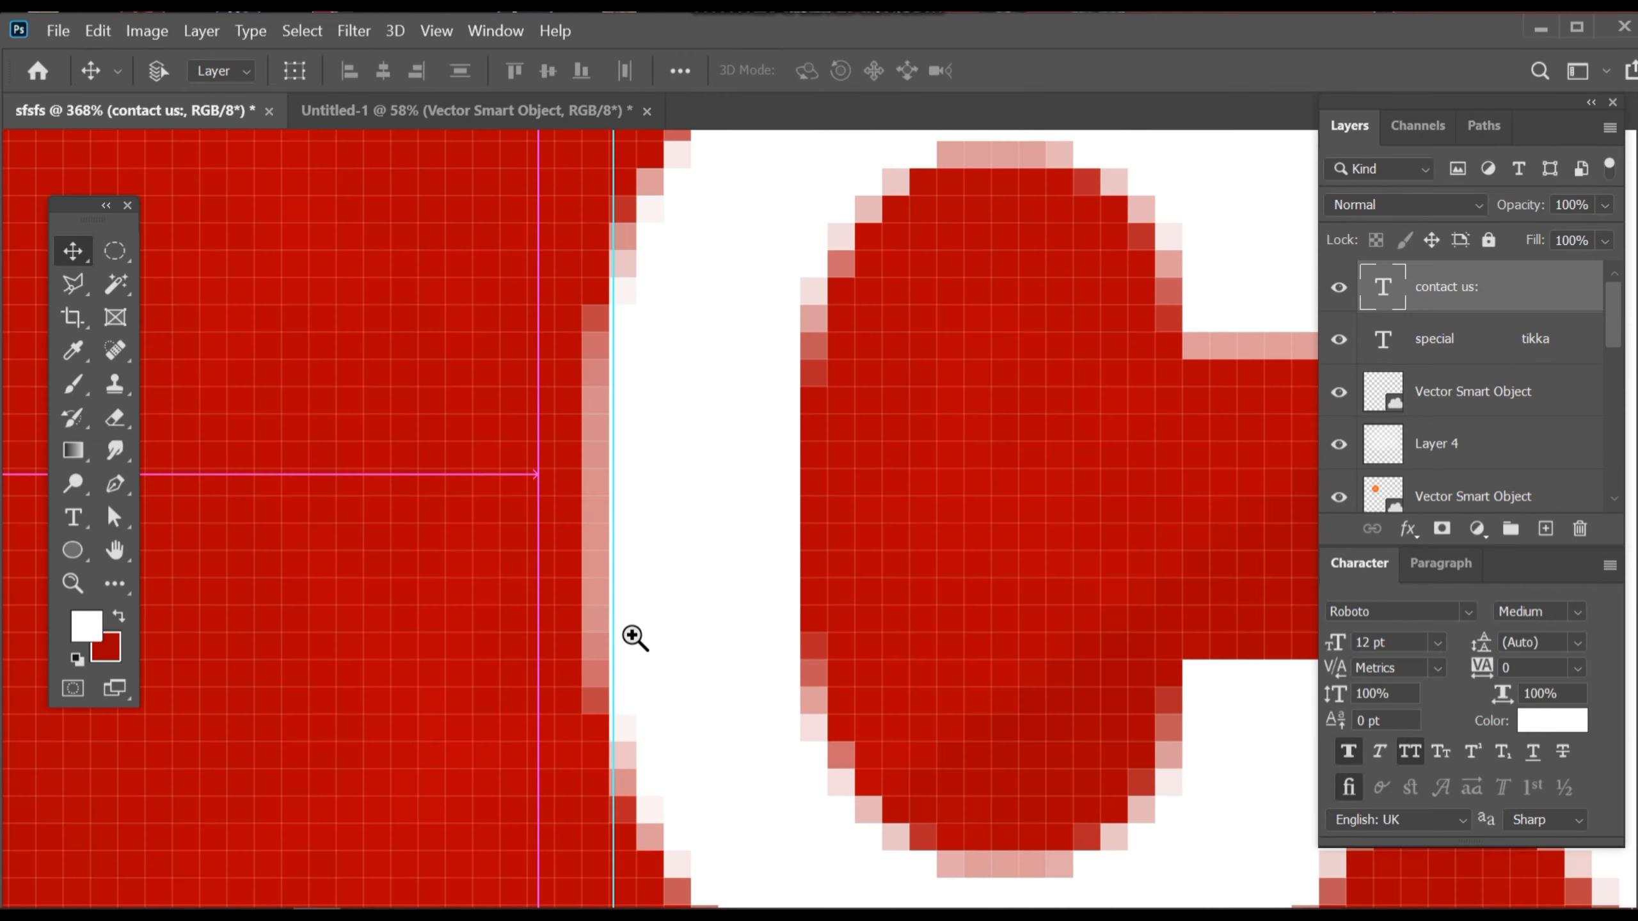
pyautogui.moveTo(820, 538); pyautogui.dragTo(671, 527)
pyautogui.moveTo(1226, 516); pyautogui.dragTo(549, 529)
pyautogui.moveTo(638, 526); pyautogui.dragTo(587, 498)
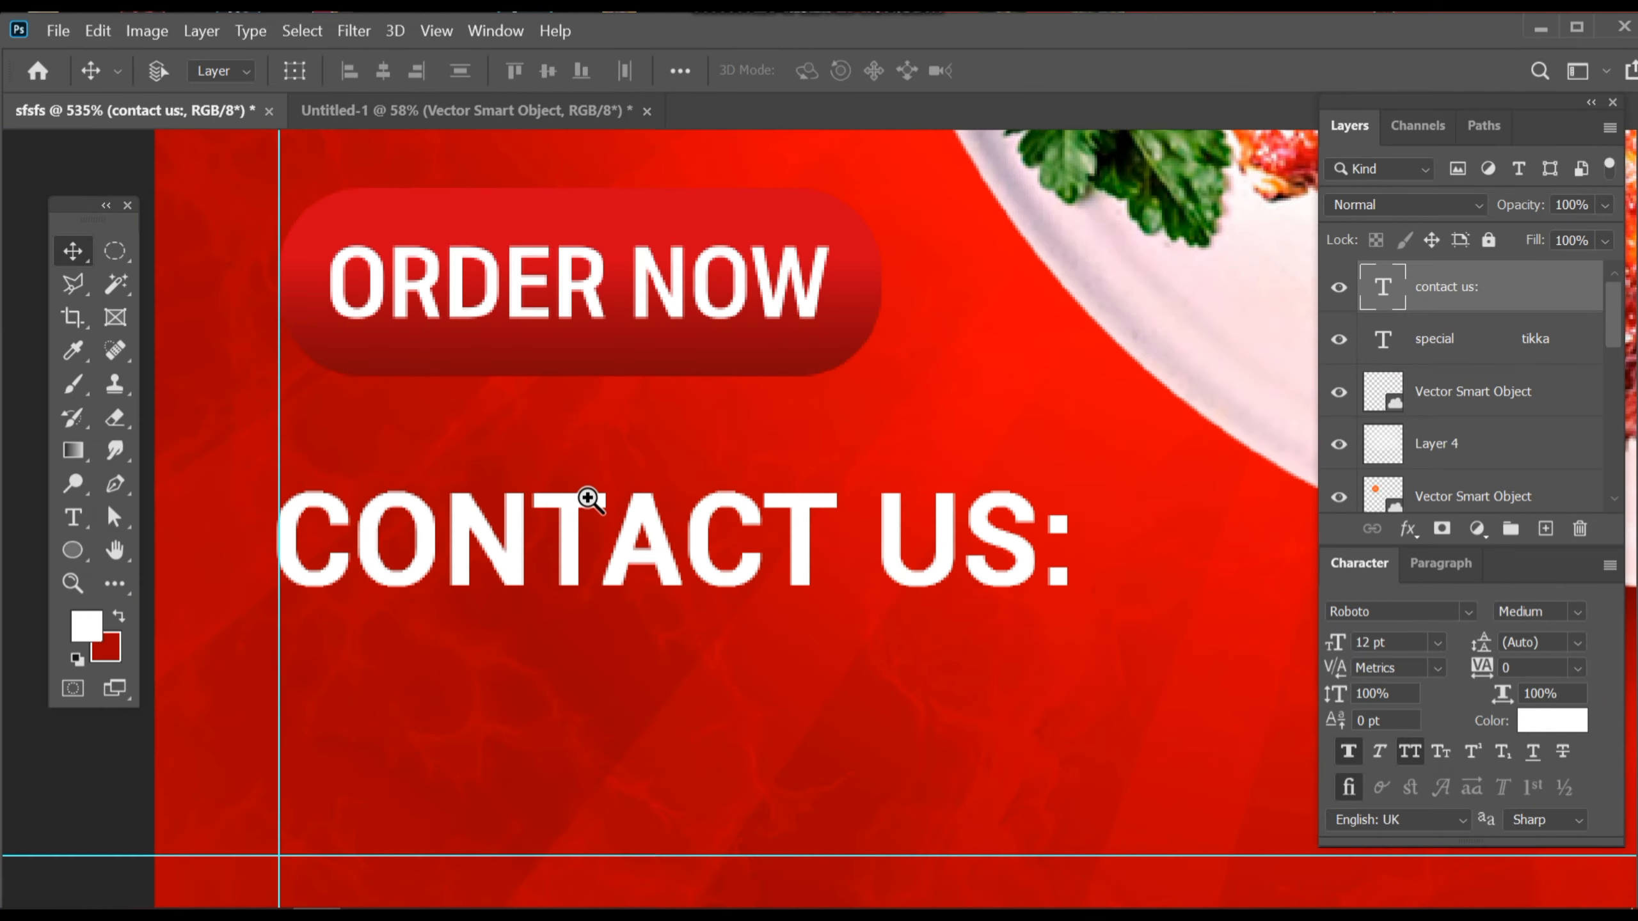
# - Nudge the "CONTACT US:" text down, away from the ORDER NOW button and nearer the lower horizontal guide
pyautogui.scroll(-5, 588, 498)
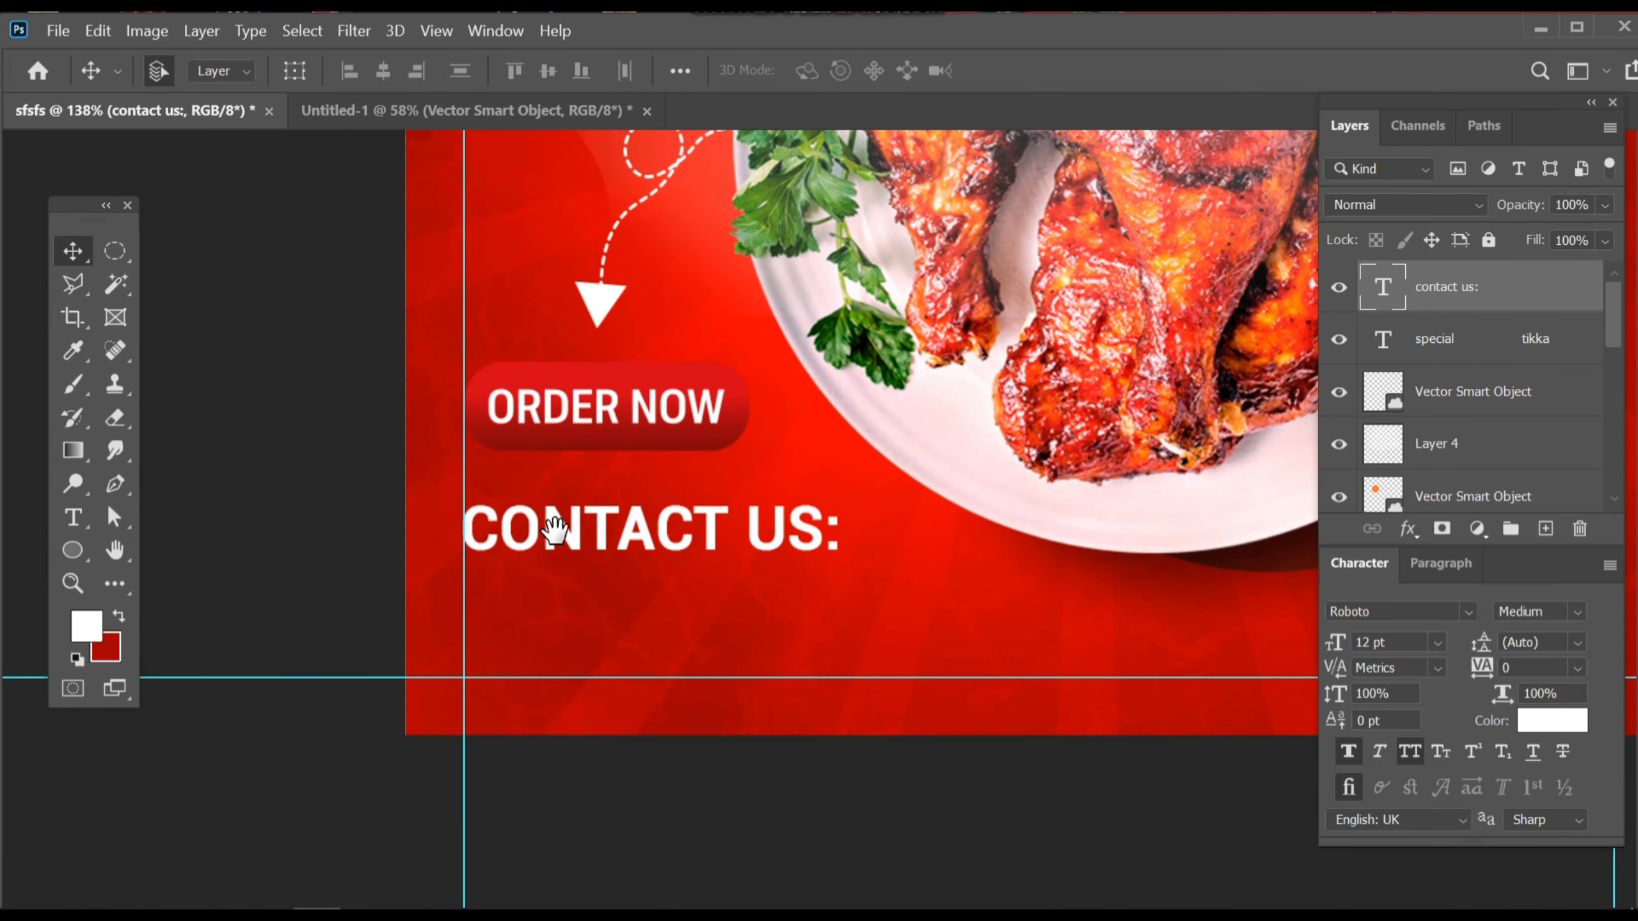
pyautogui.scroll(1, 555, 529)
pyautogui.hotkey('shift', 'Down')
pyautogui.hotkey('shift', 'Down')
pyautogui.hotkey('shift', 'Down')
pyautogui.hotkey('shift', 'Down')
pyautogui.hotkey('shift', 'Down')
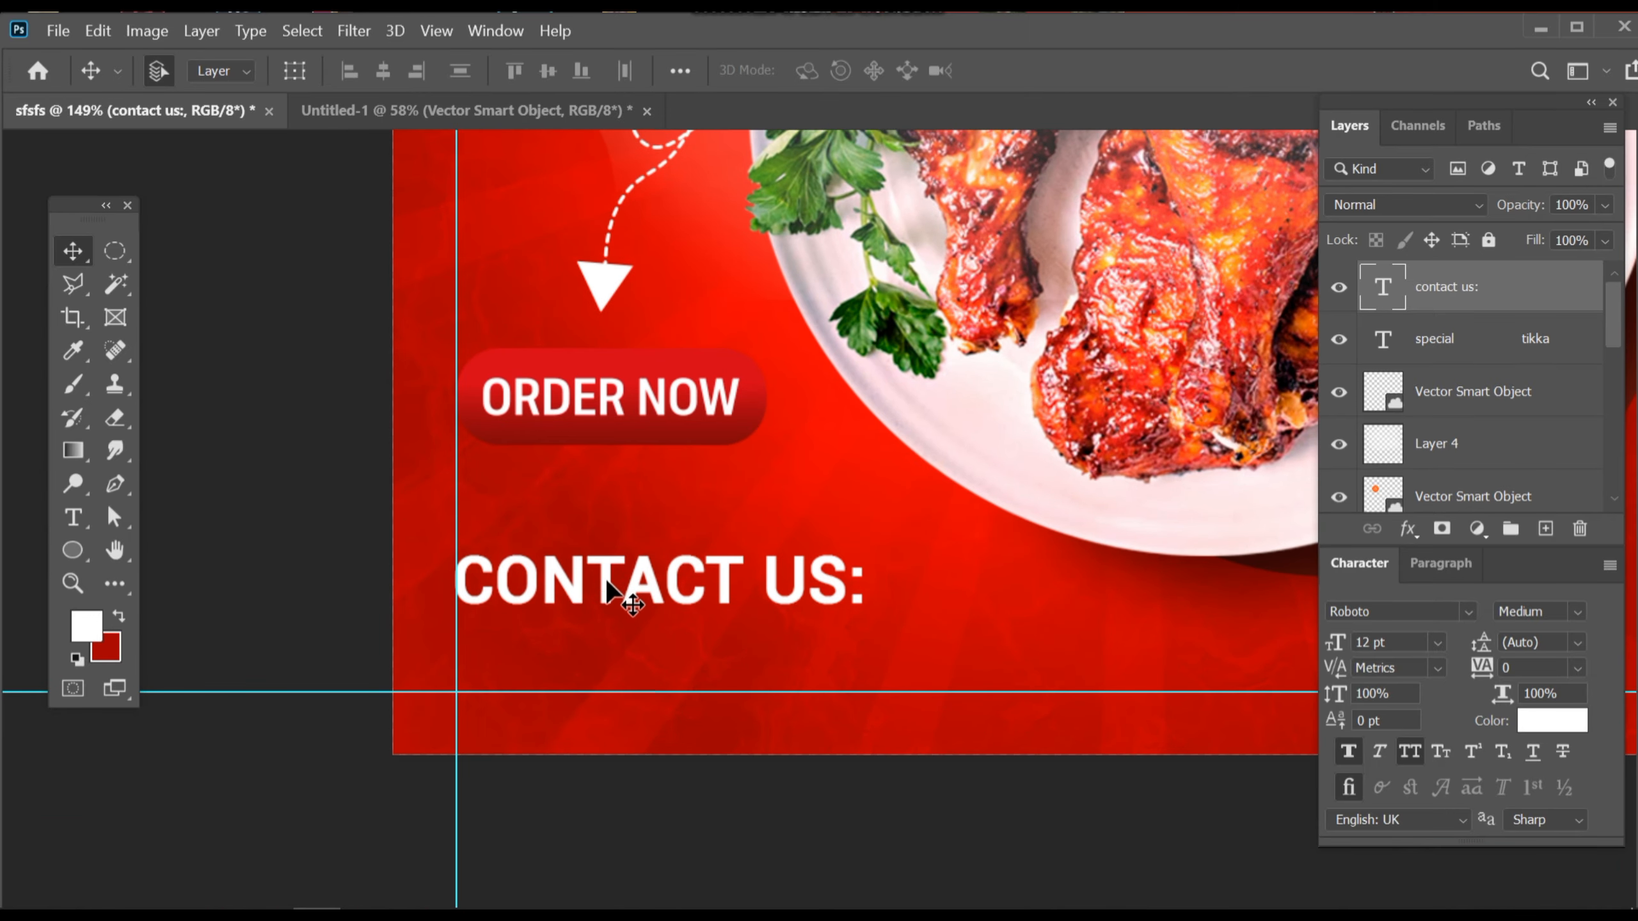
pyautogui.hotkey('shift', 'Up')
# - Duplicate the "CONTACT US:" text directly below itself and replace the copy's wording with the contact phone number
pyautogui.moveTo(616, 565); pyautogui.dragTo(616, 639)
pyautogui.press('t')
pyautogui.tripleClick(680, 645)
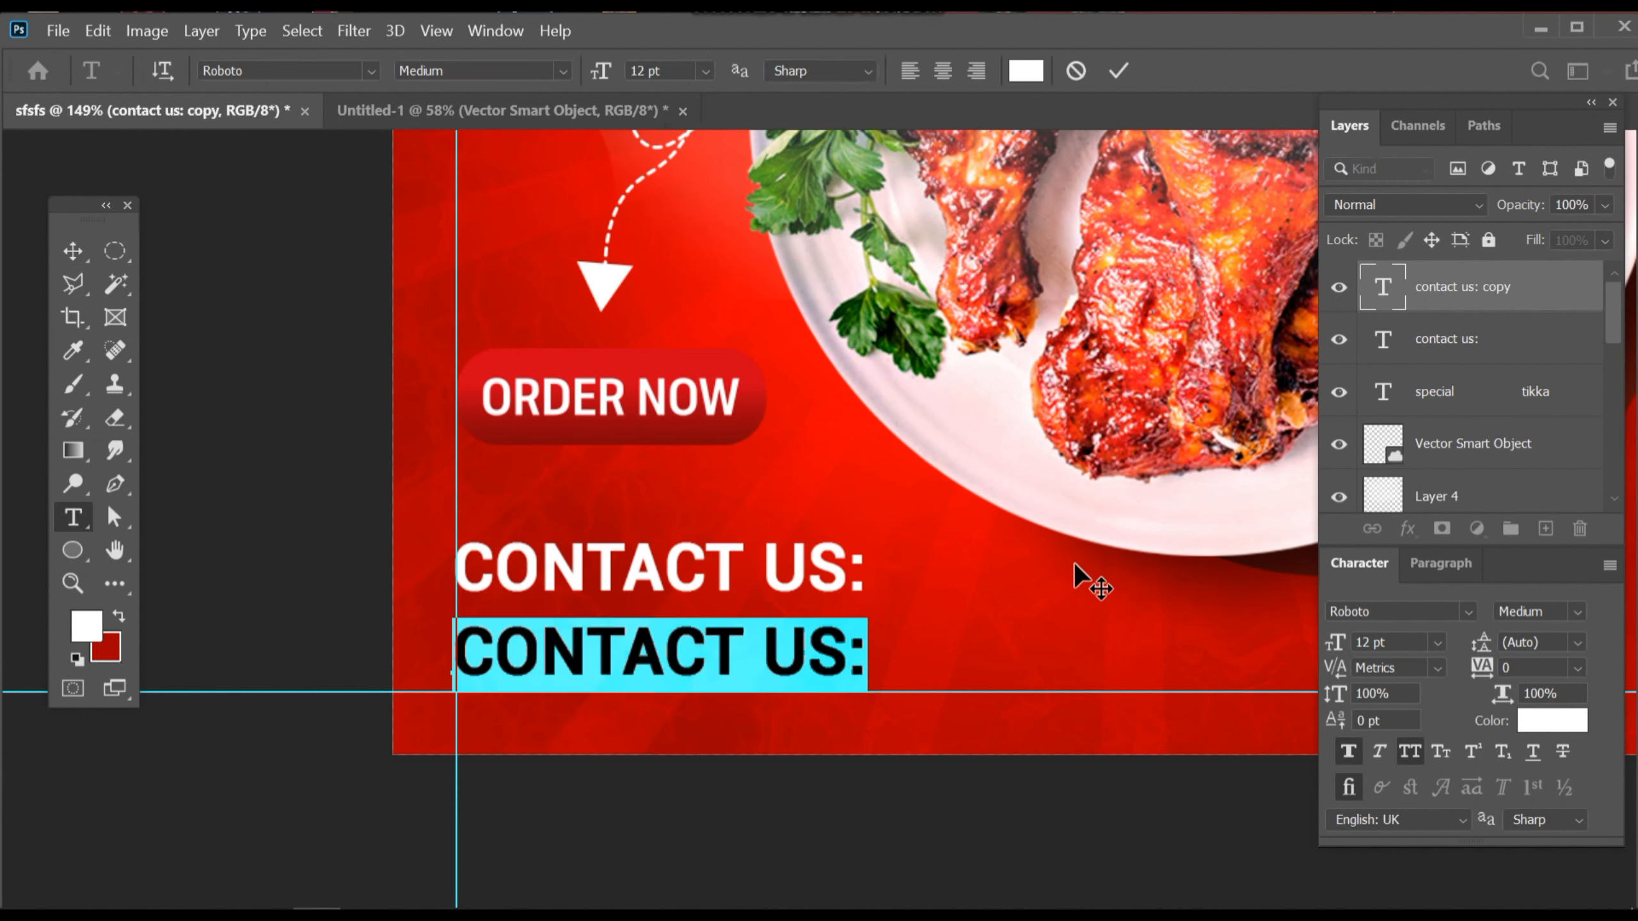
pyautogui.write('111')
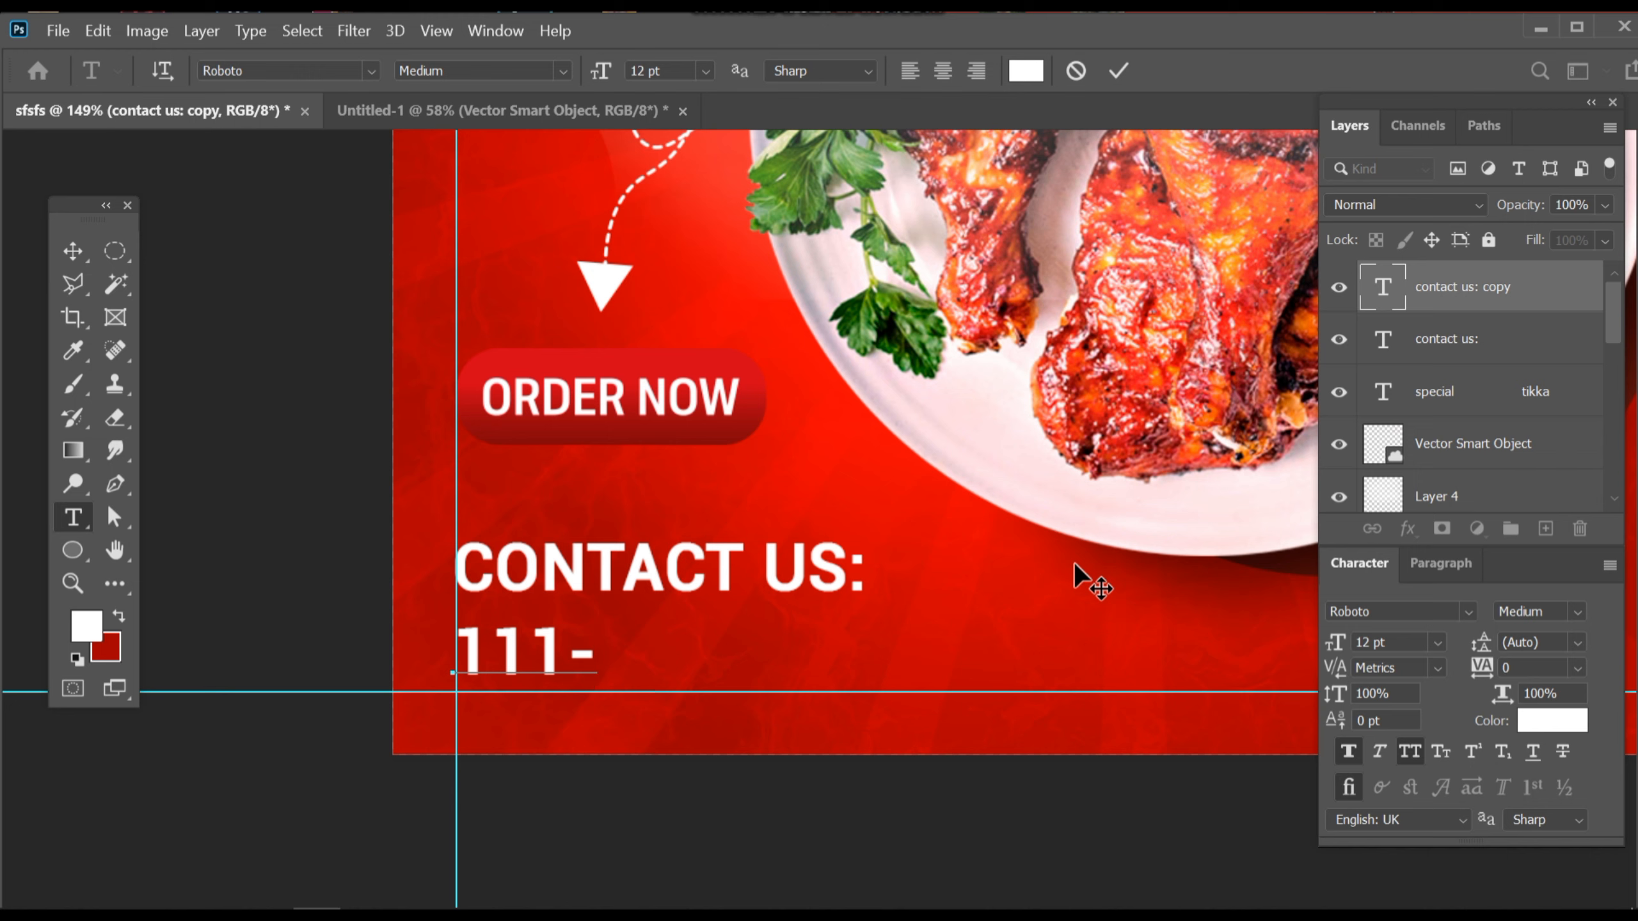
pyautogui.write('-555-')
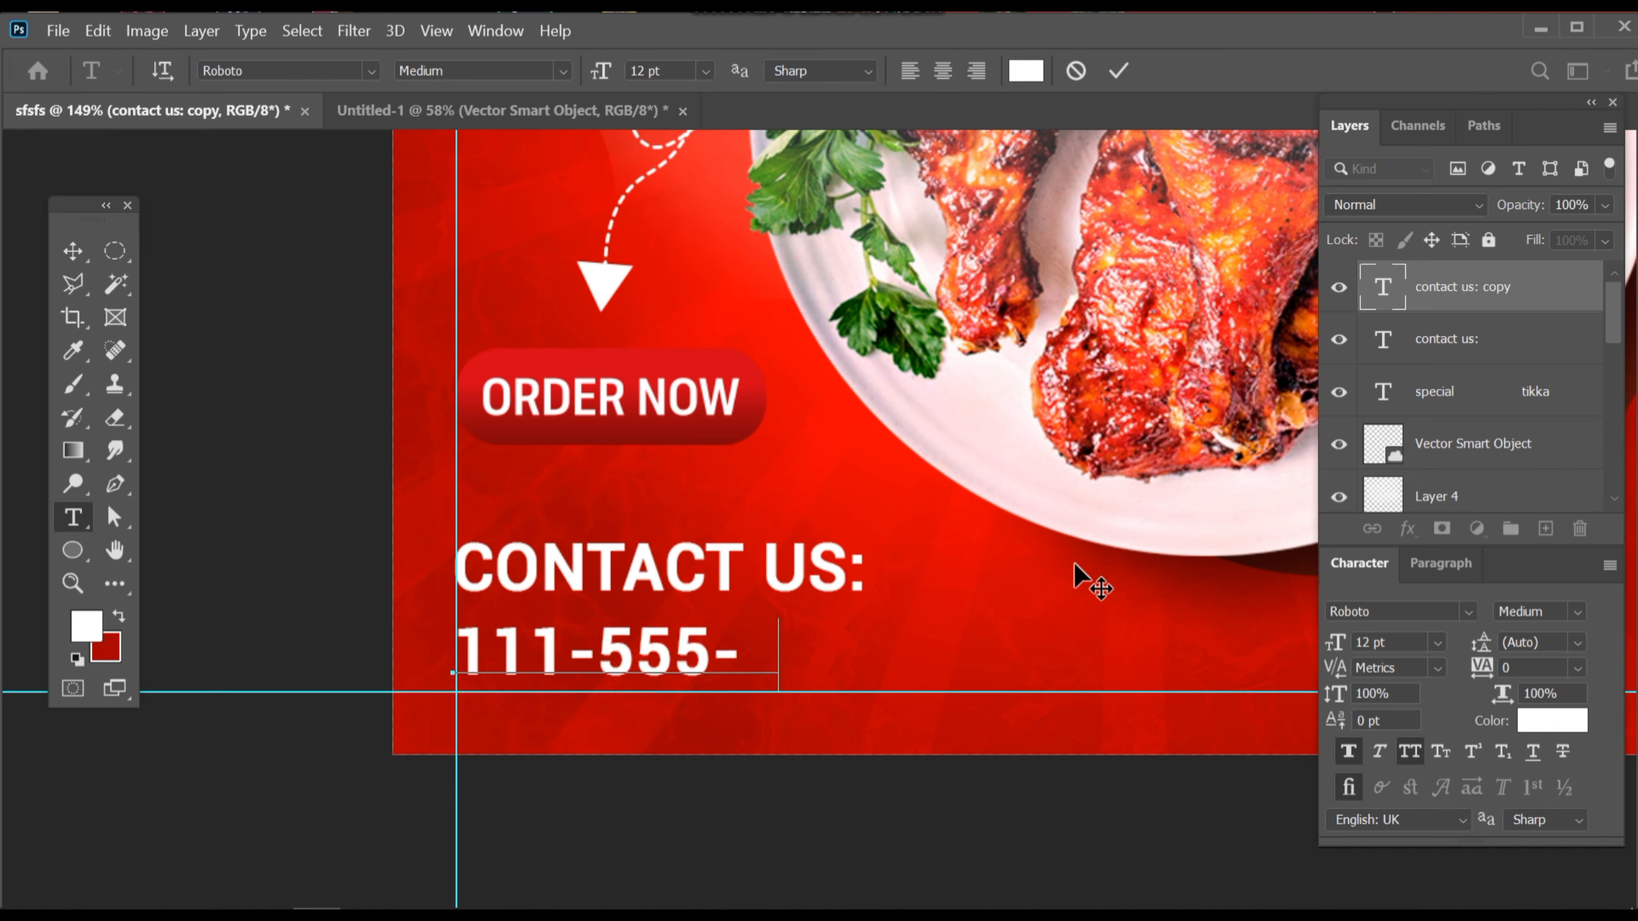
pyautogui.write('887-96')
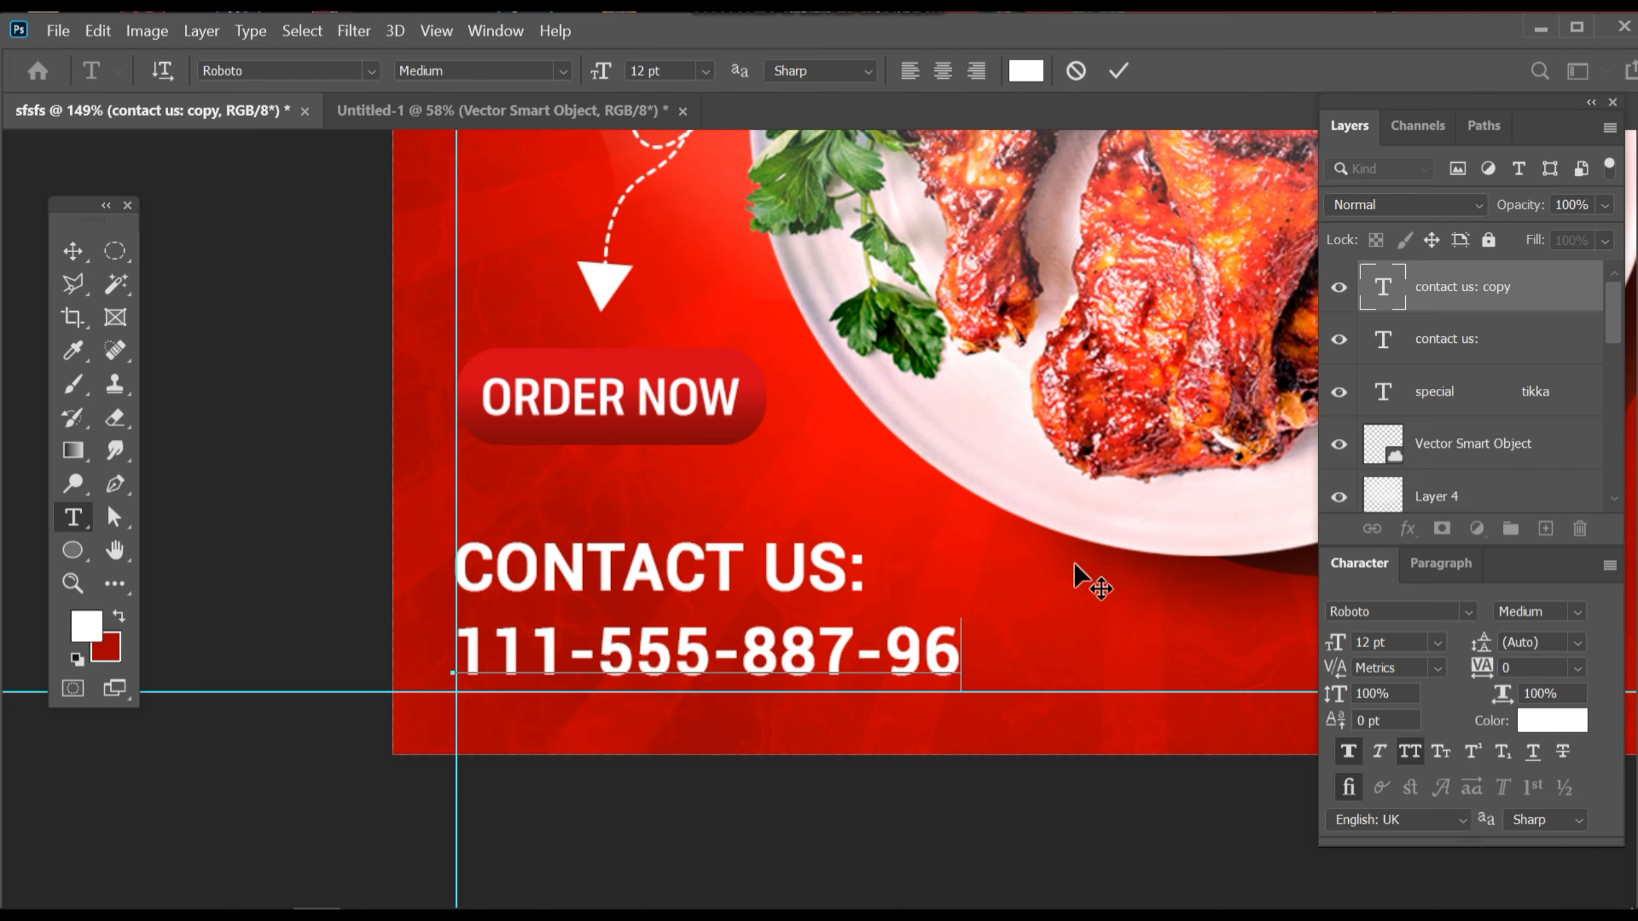
pyautogui.write('5')
pyautogui.click(73, 250)
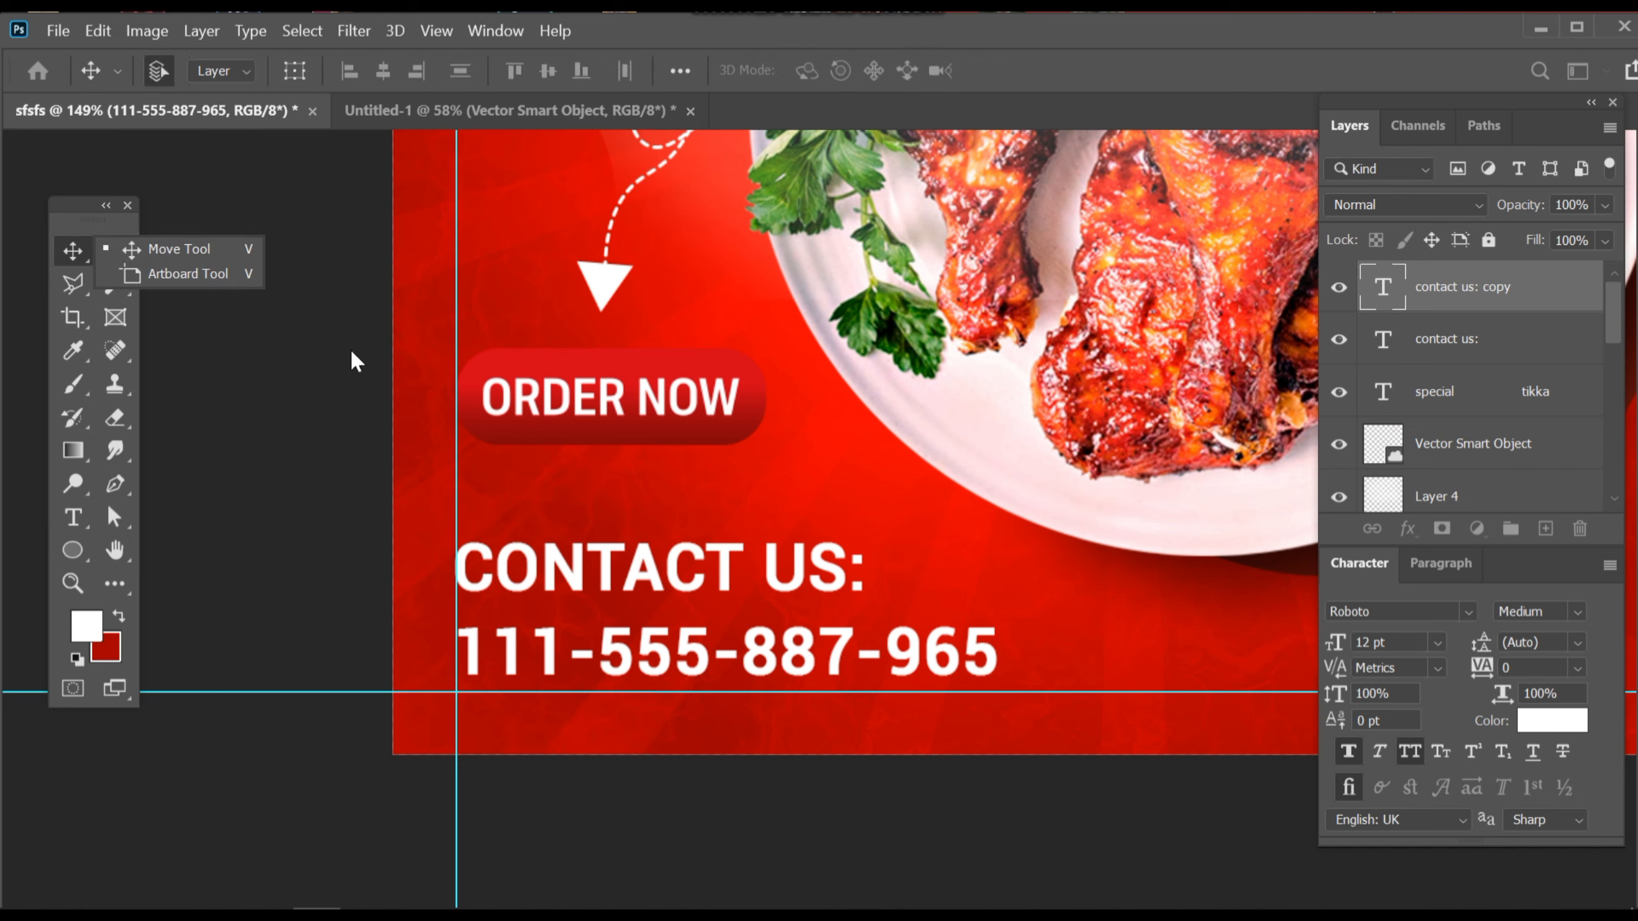
pyautogui.click(278, 570)
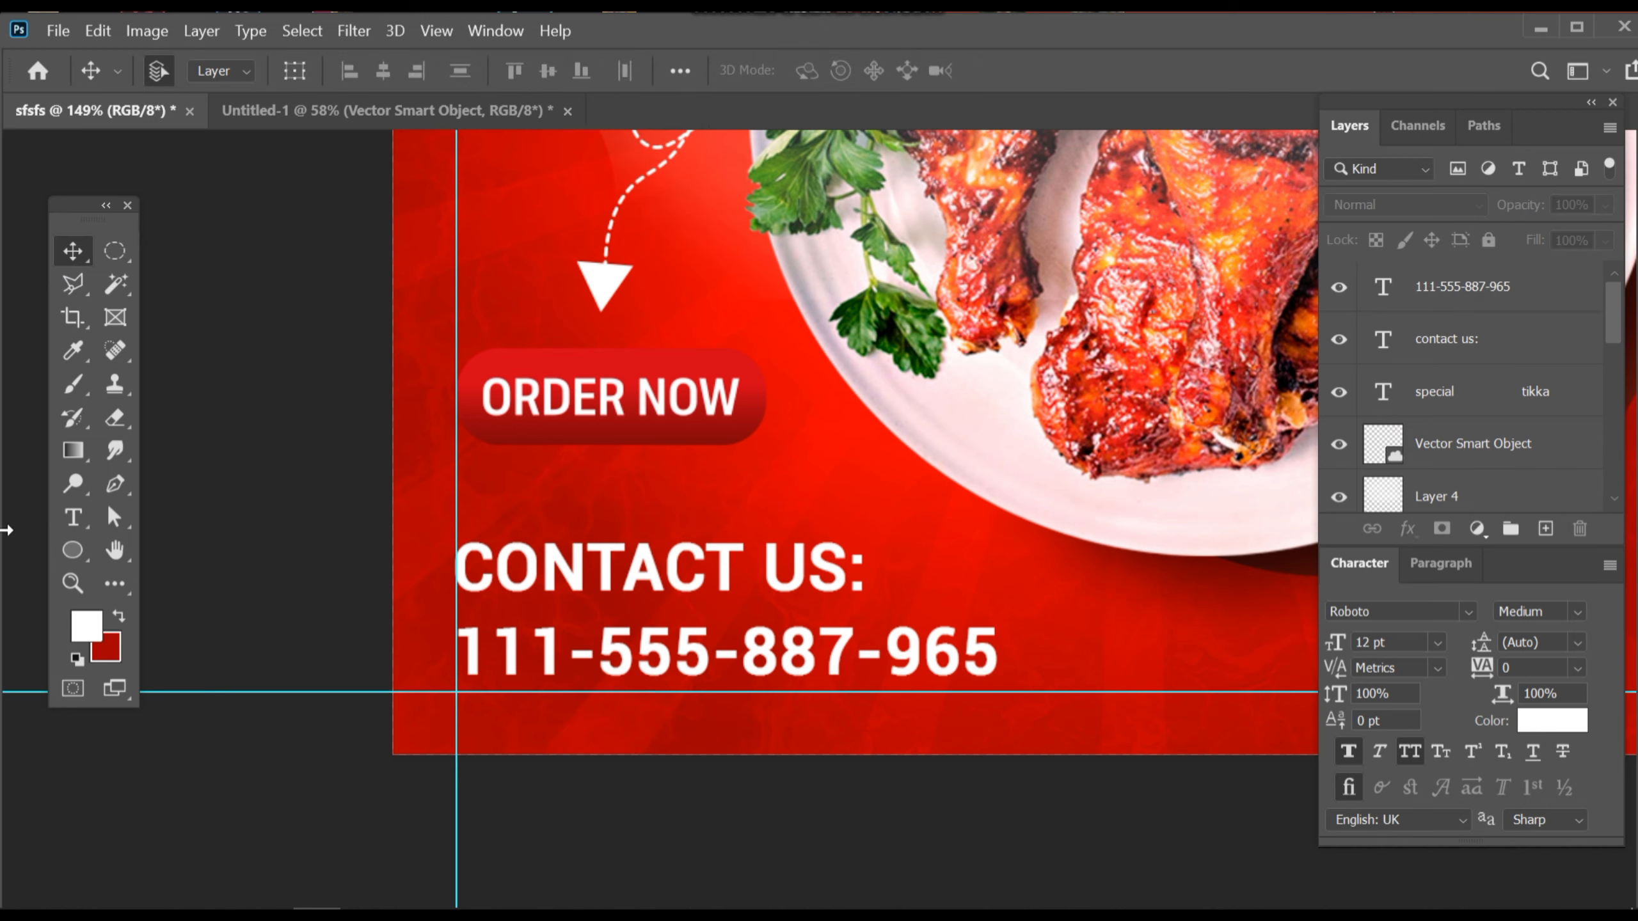
# - Recolor the phone number text with the orange sampled from the "SPECIAL" heading and commit the edit
pyautogui.click(77, 520)
pyautogui.moveTo(787, 654); pyautogui.dragTo(694, 796)
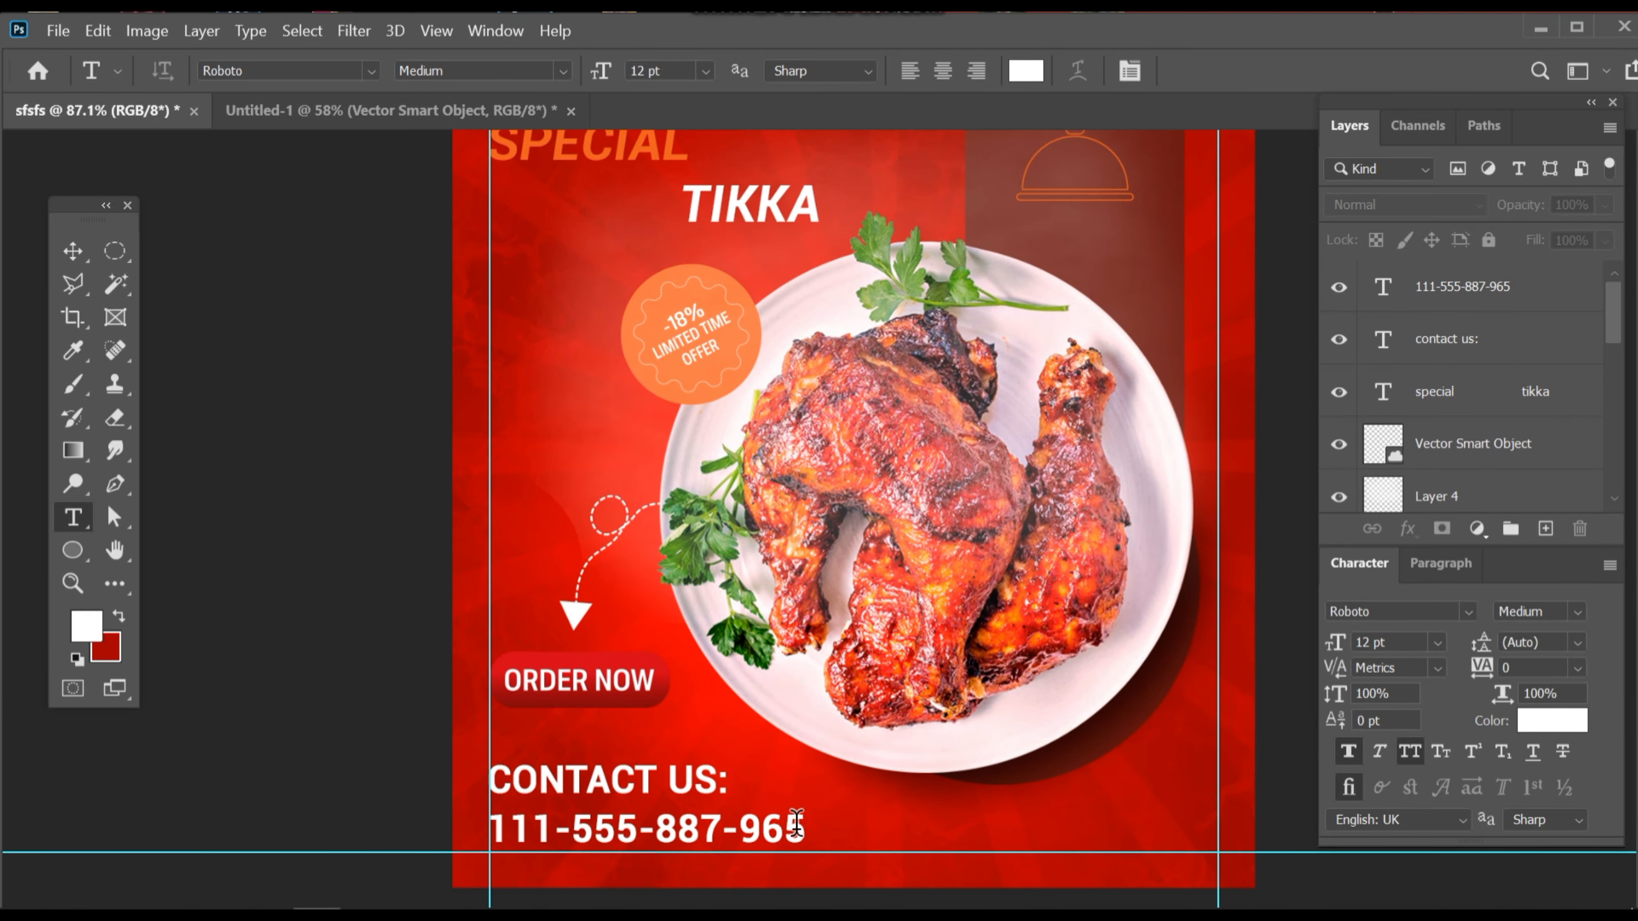
pyautogui.moveTo(797, 824); pyautogui.dragTo(481, 824)
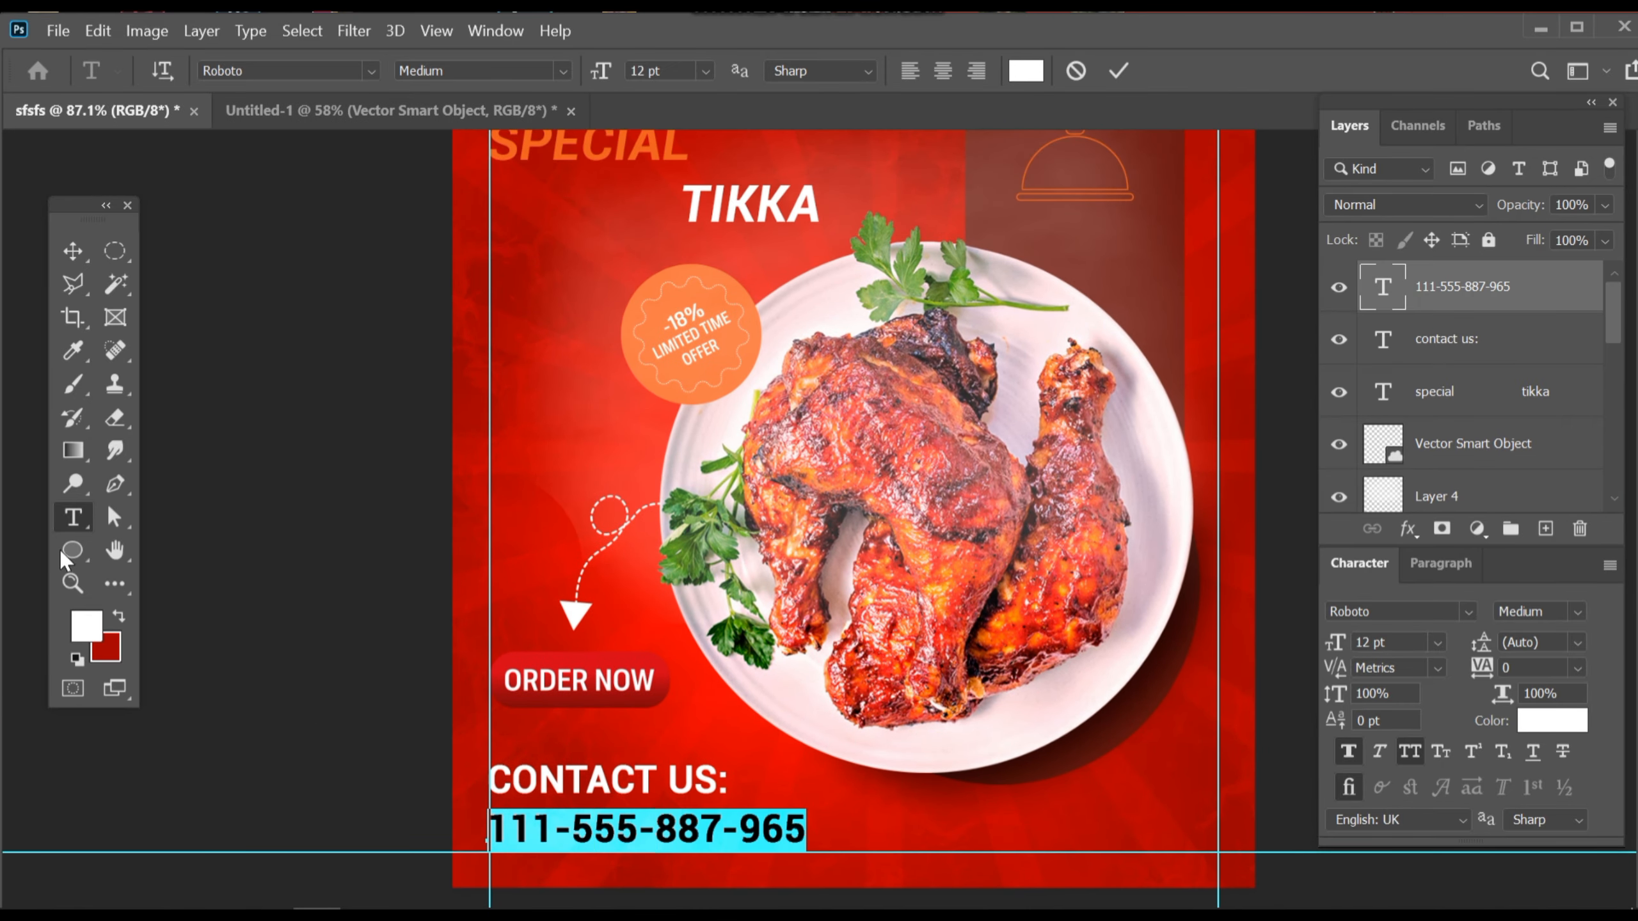
pyautogui.click(74, 350)
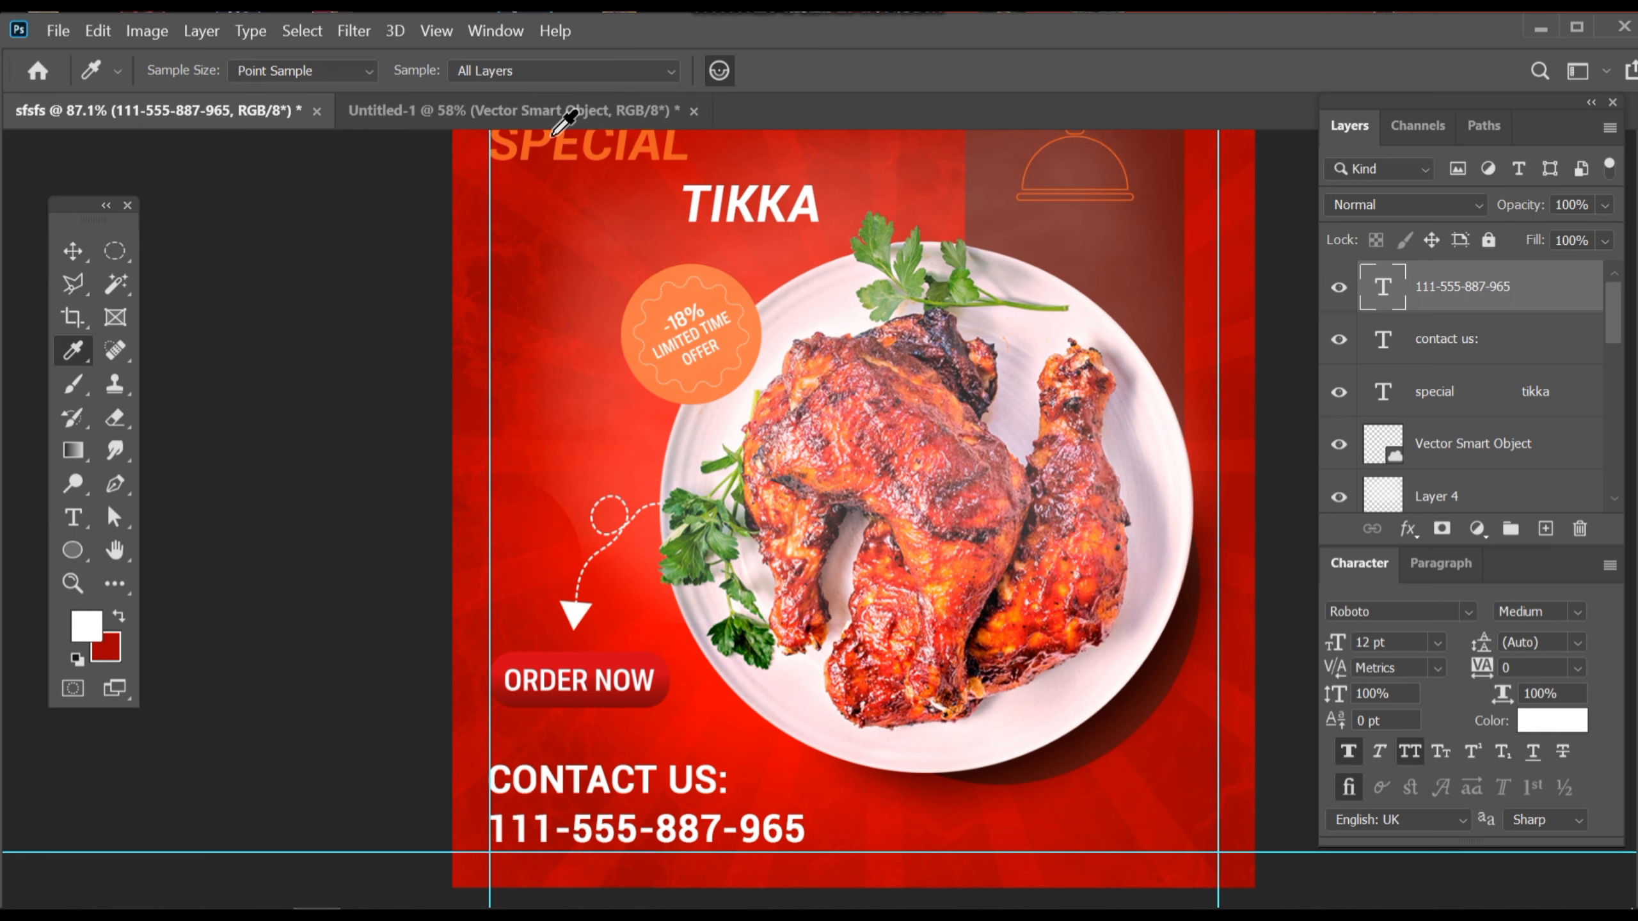
pyautogui.click(527, 148)
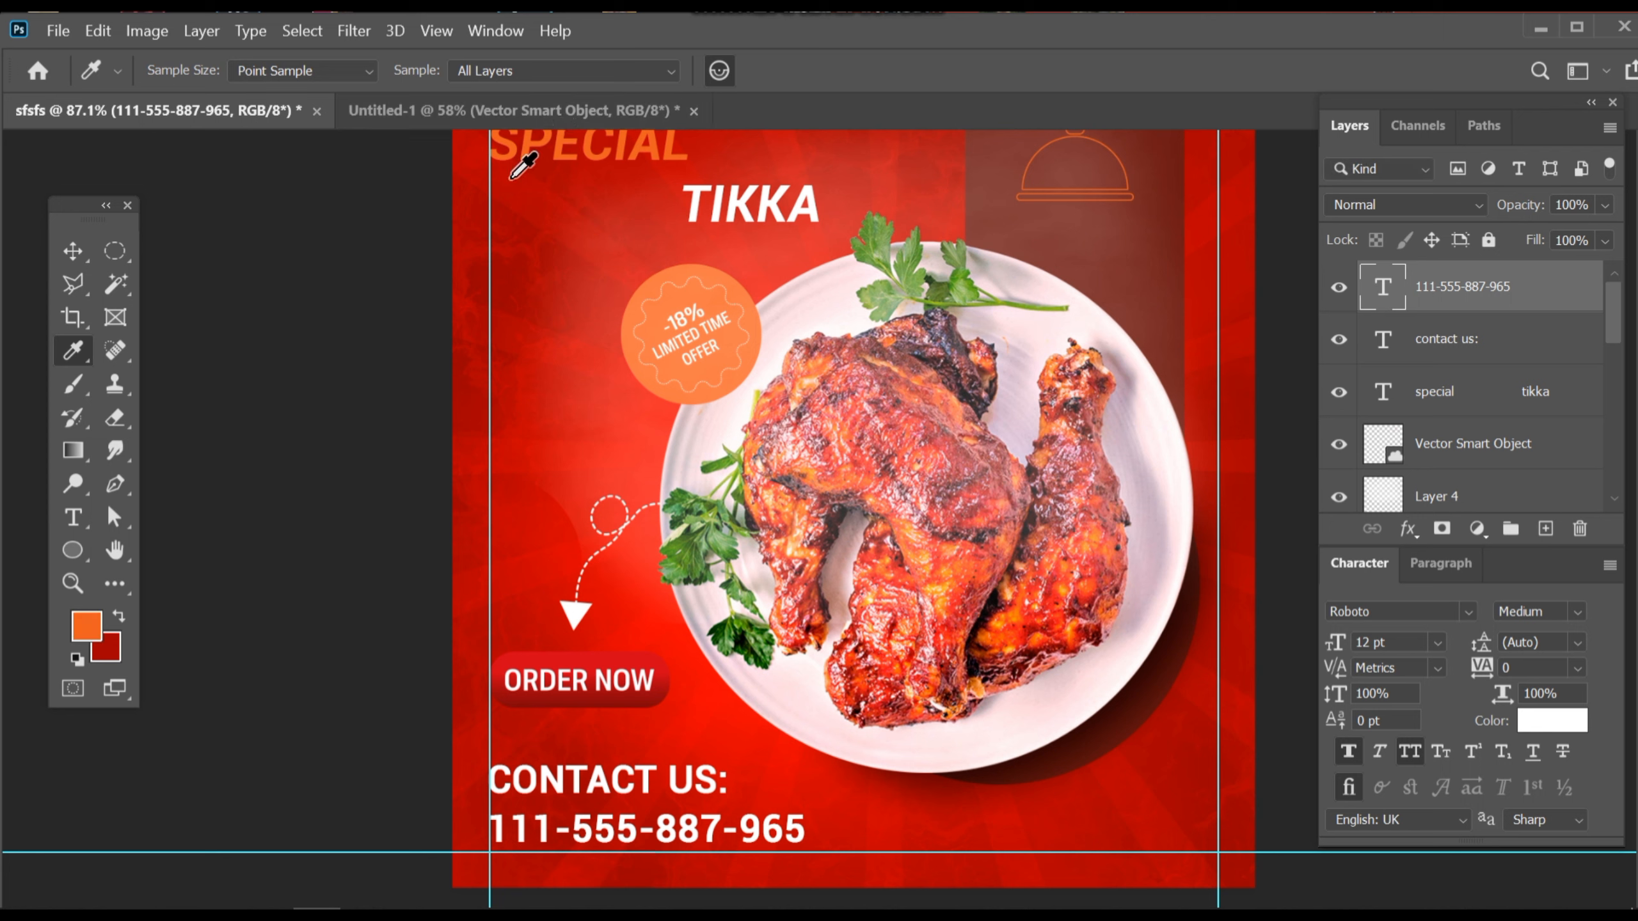
pyautogui.click(73, 250)
pyautogui.click(90, 531)
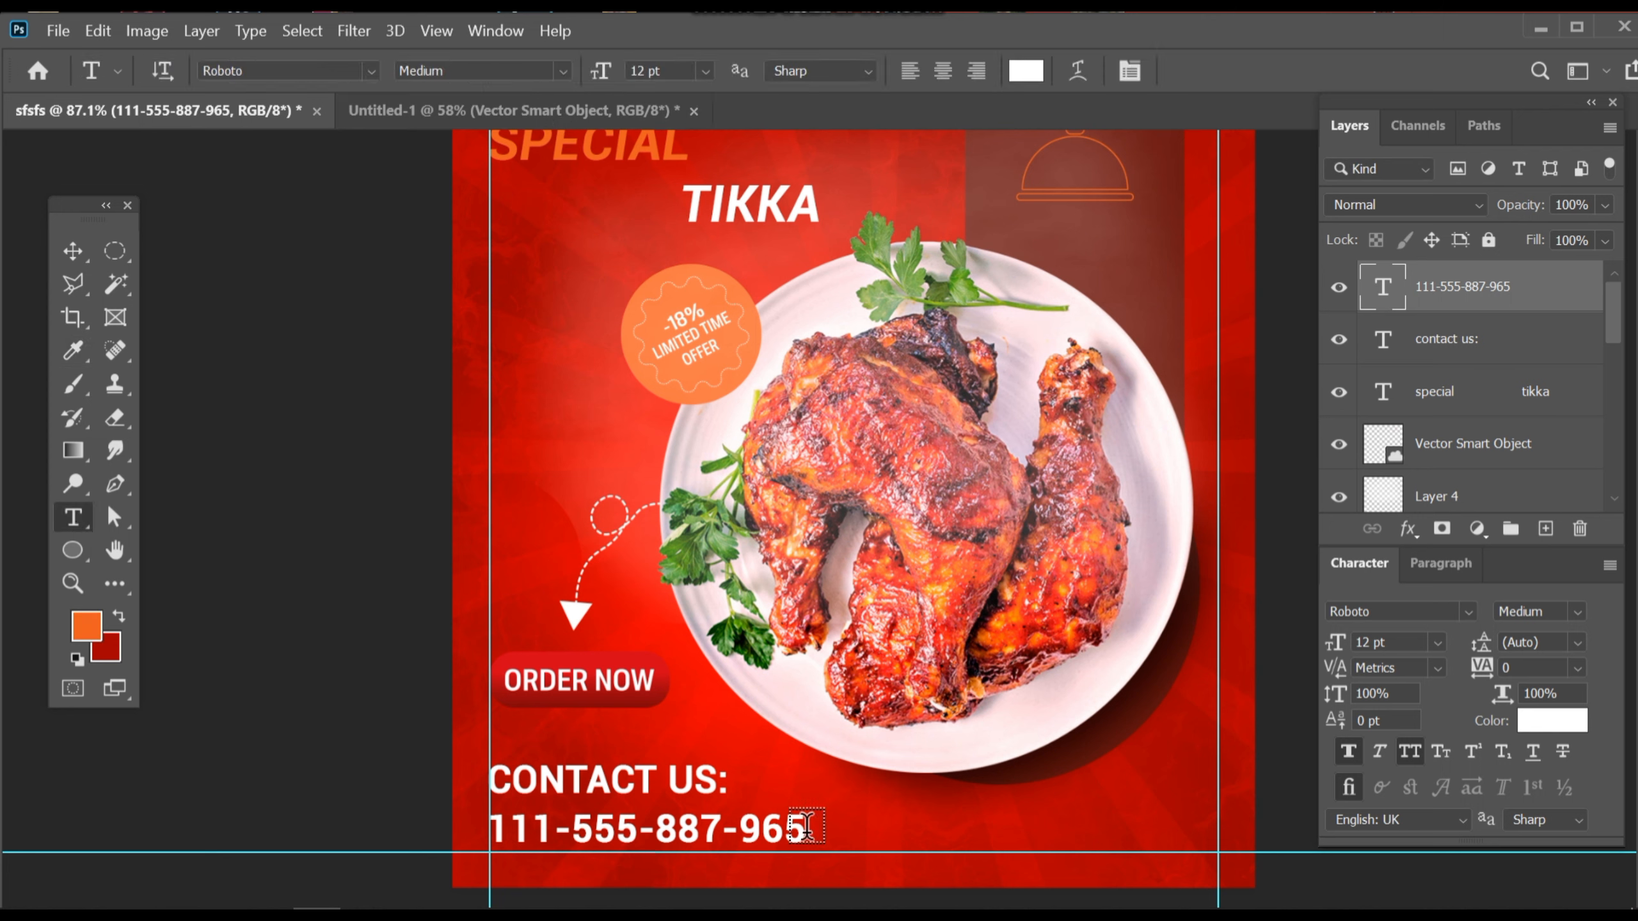
pyautogui.moveTo(804, 828); pyautogui.dragTo(385, 849)
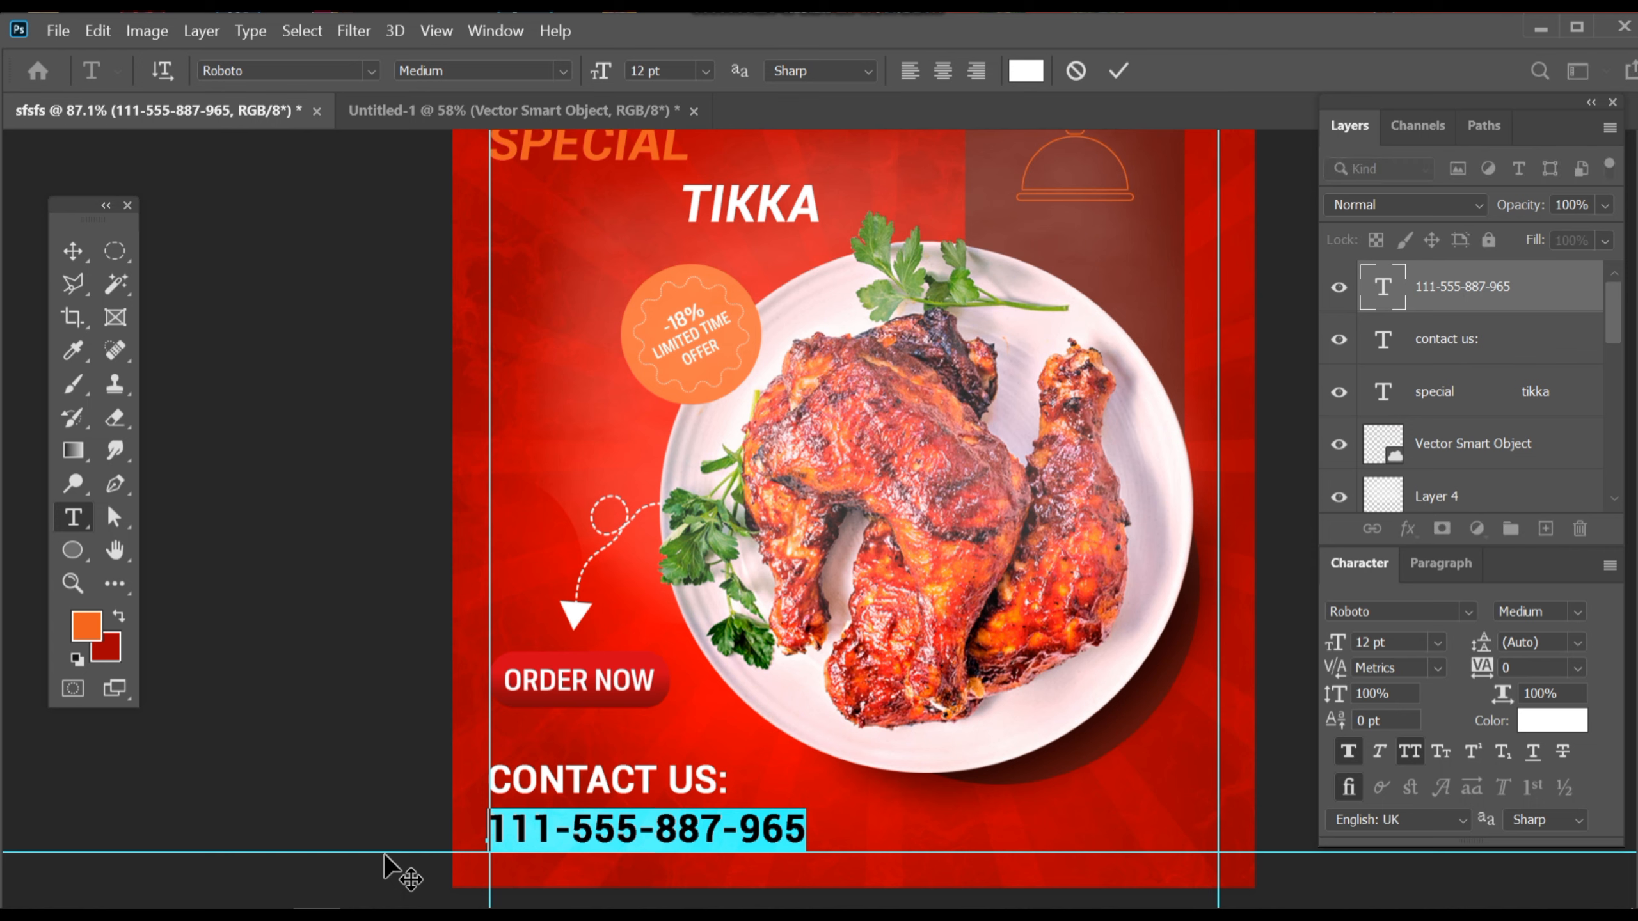
pyautogui.hotkey('alt', 'BackSpace')
pyautogui.click(73, 250)
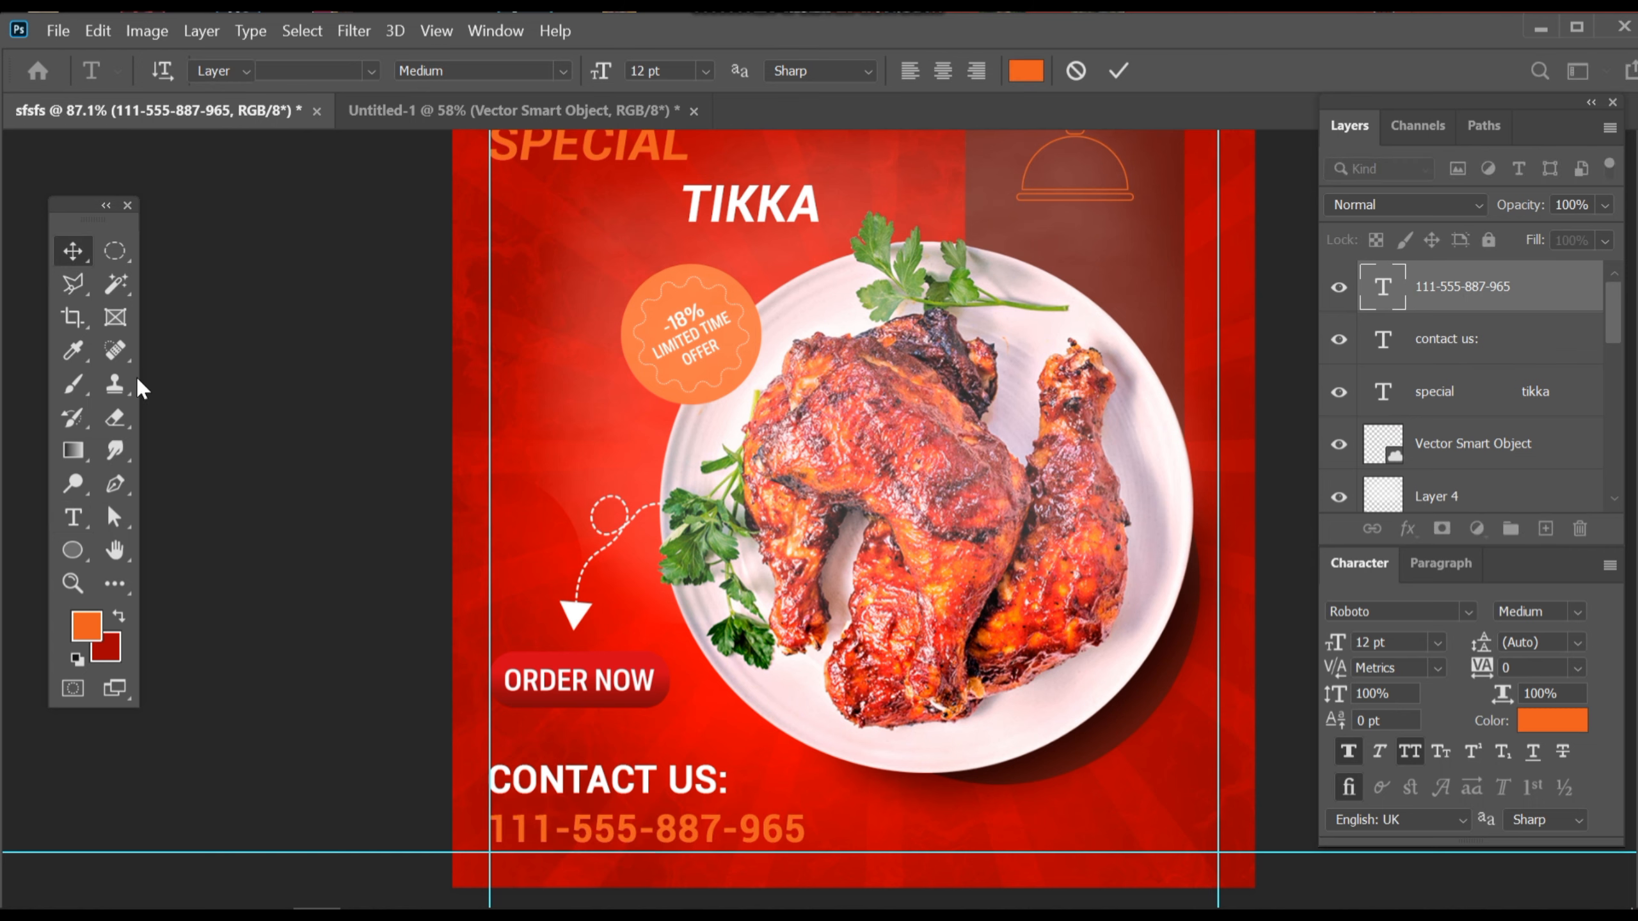
pyautogui.click(395, 505)
# - Scale the orange phone number text up to about 102.7% with Free Transform and commit it
pyautogui.moveTo(550, 812); pyautogui.dragTo(611, 812)
pyautogui.scroll(-1, 603, 720)
pyautogui.click(597, 765)
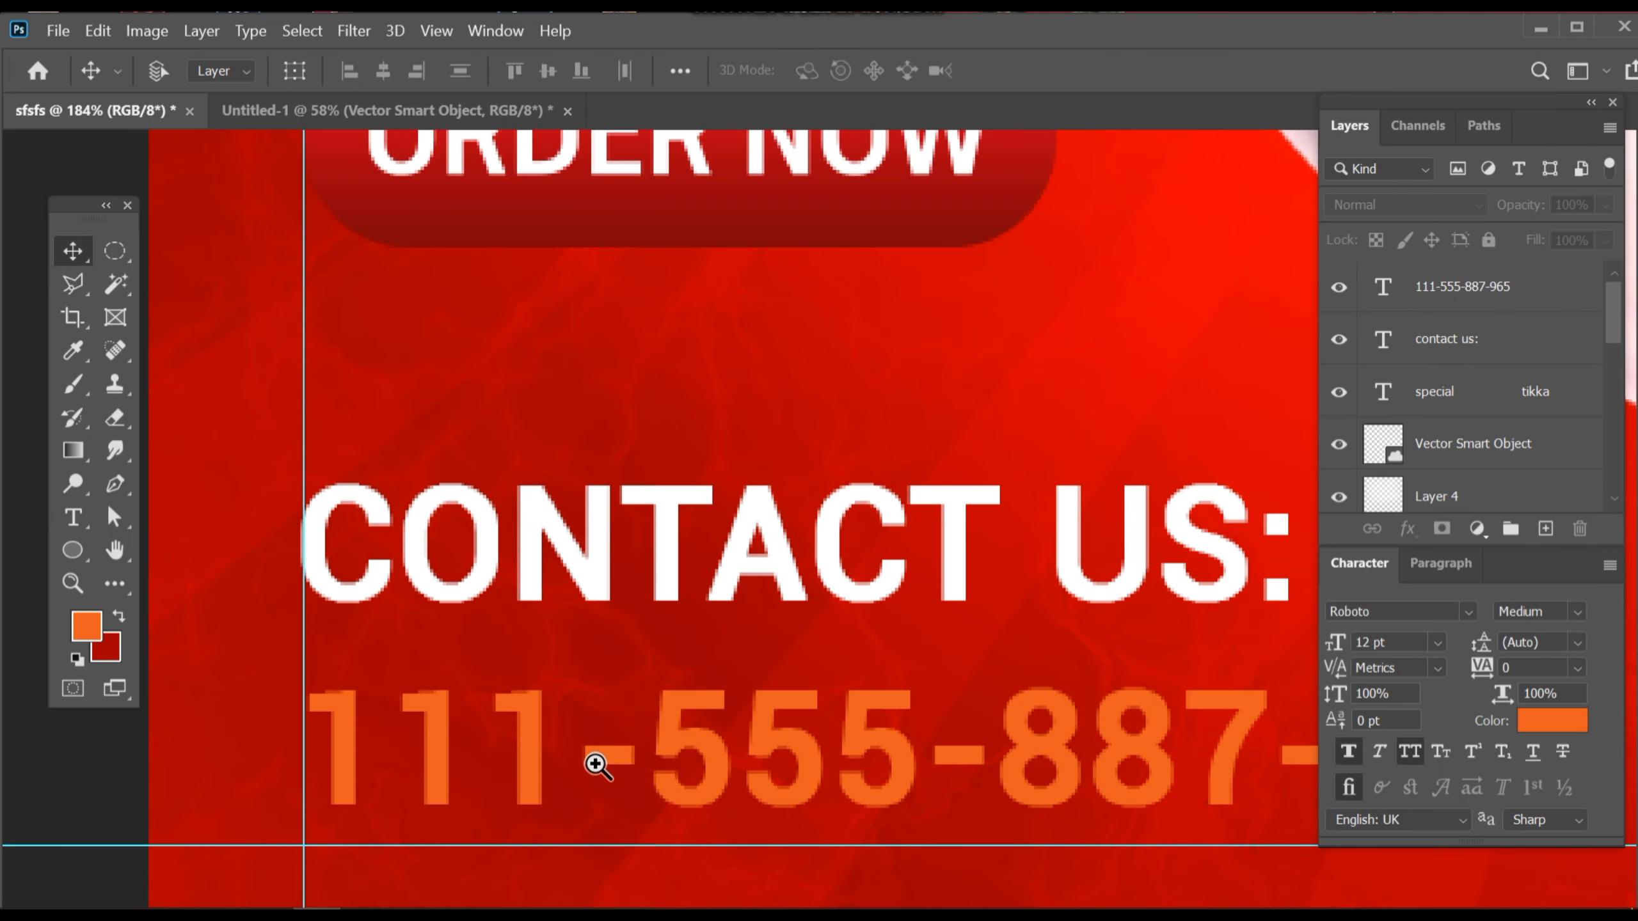
pyautogui.scroll(5, 458, 716)
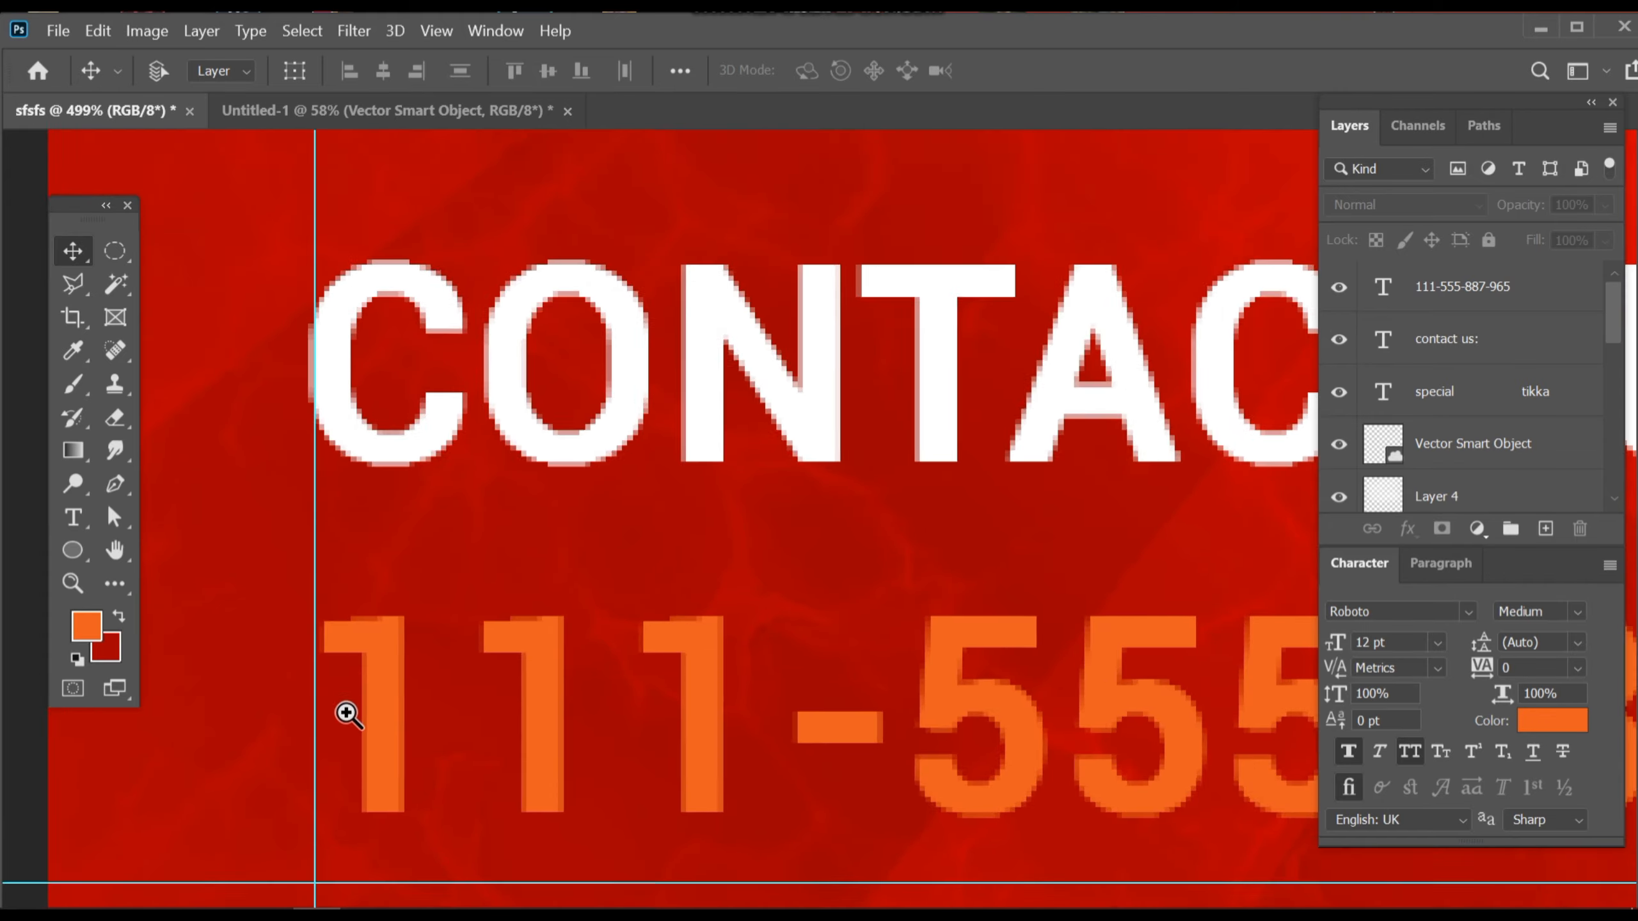
pyautogui.click(389, 664)
pyautogui.scroll(-5, 584, 670)
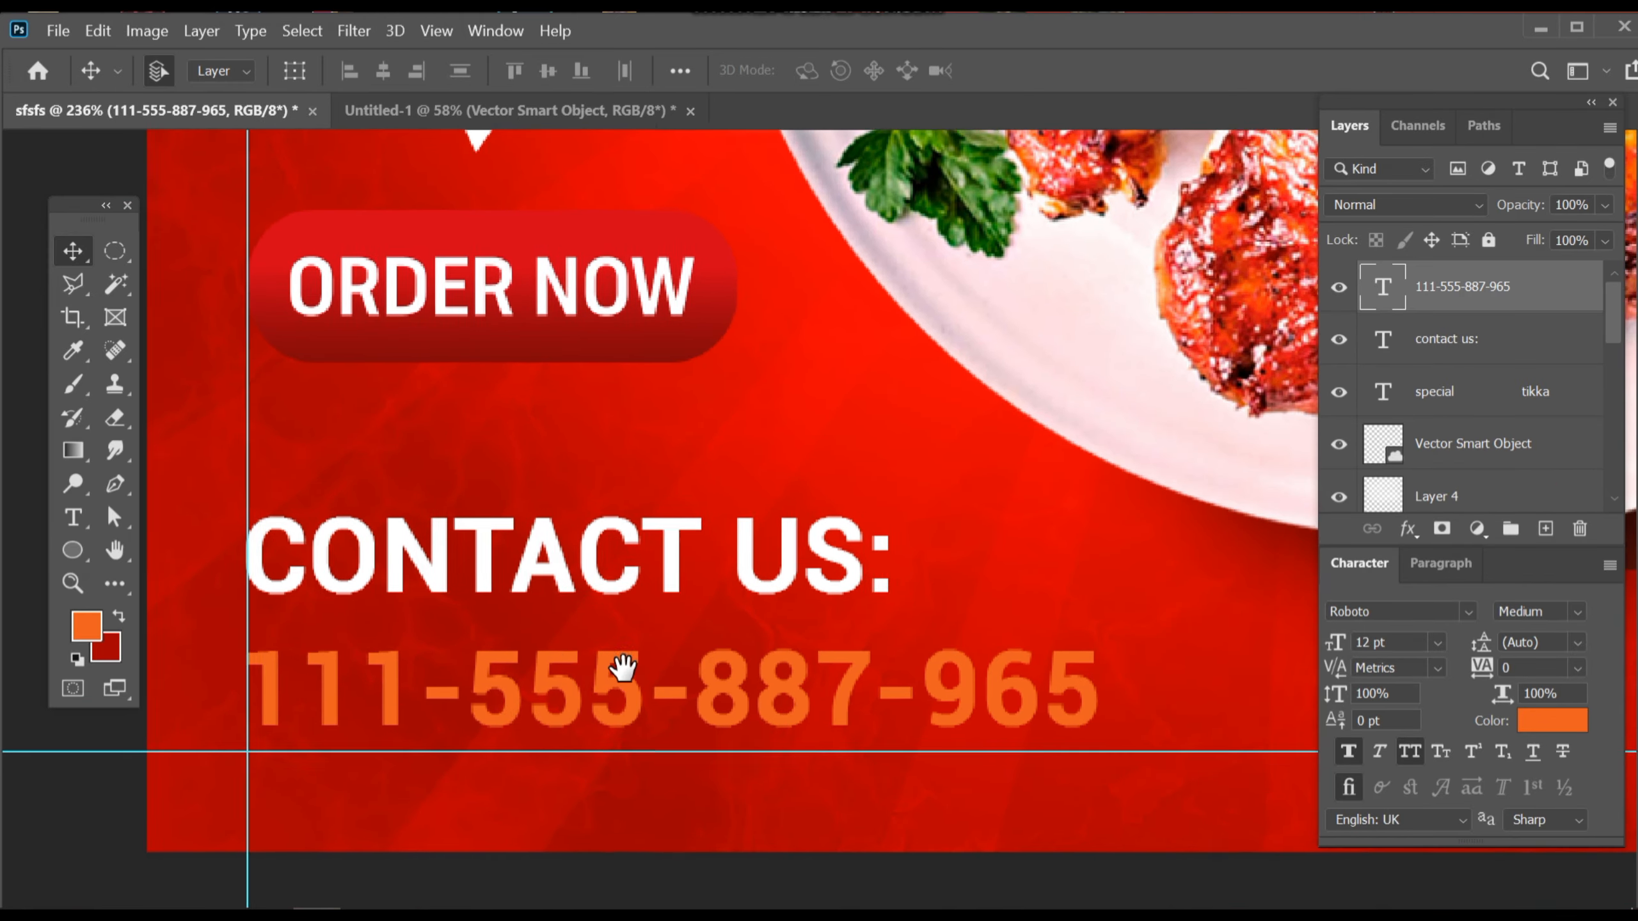
pyautogui.hotkey('ctrl', 't')
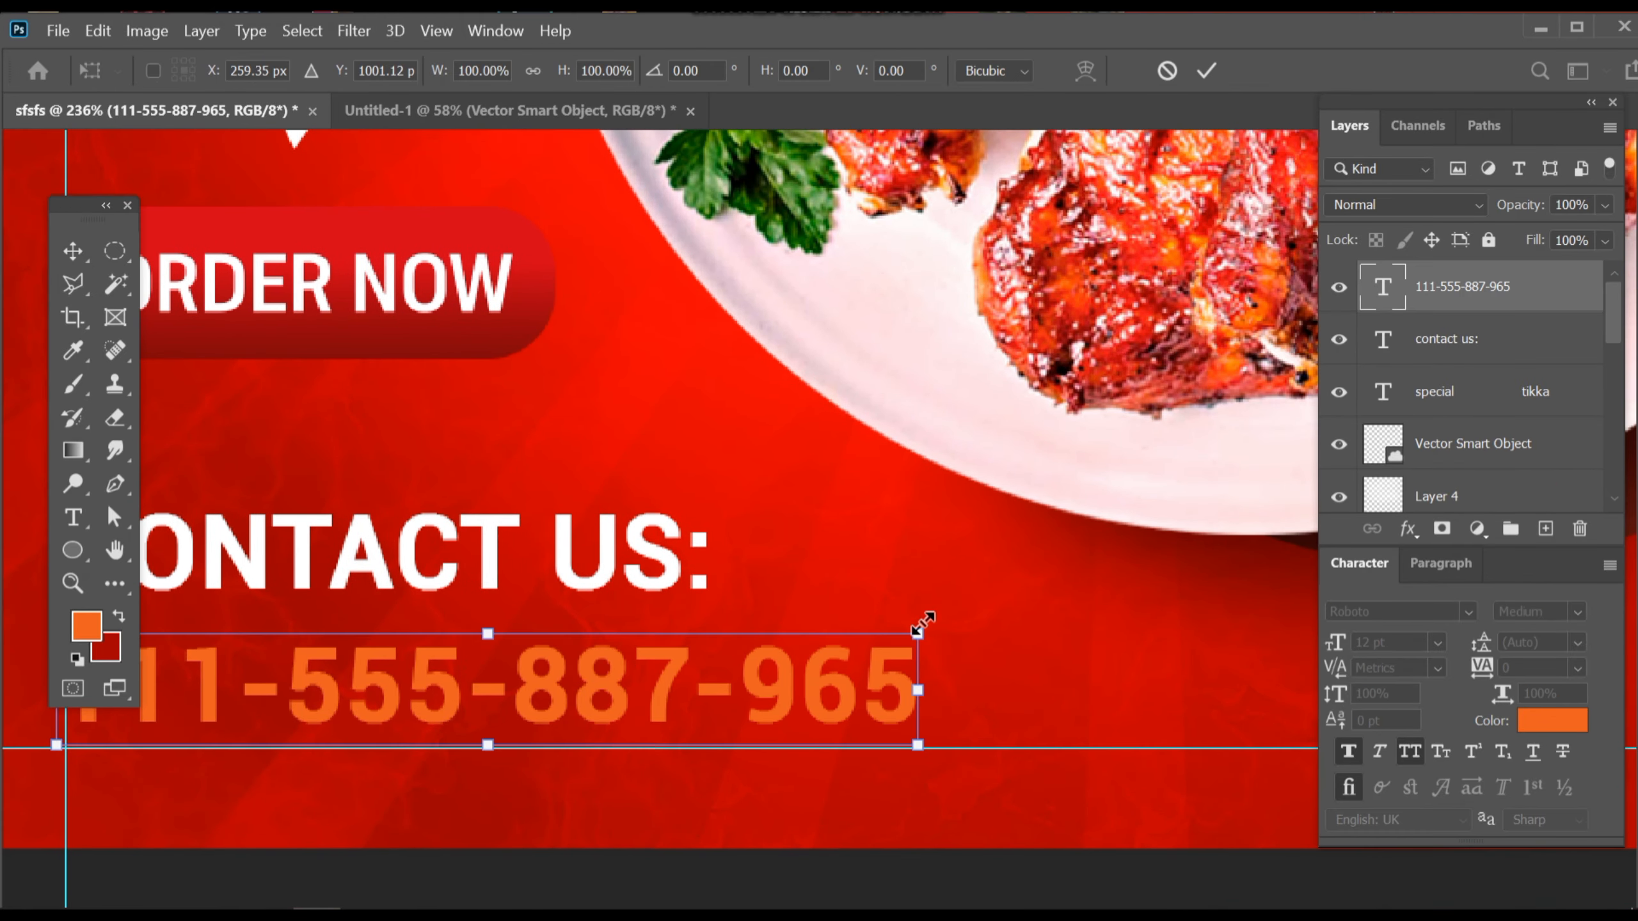
pyautogui.moveTo(922, 623); pyautogui.dragTo(944, 618)
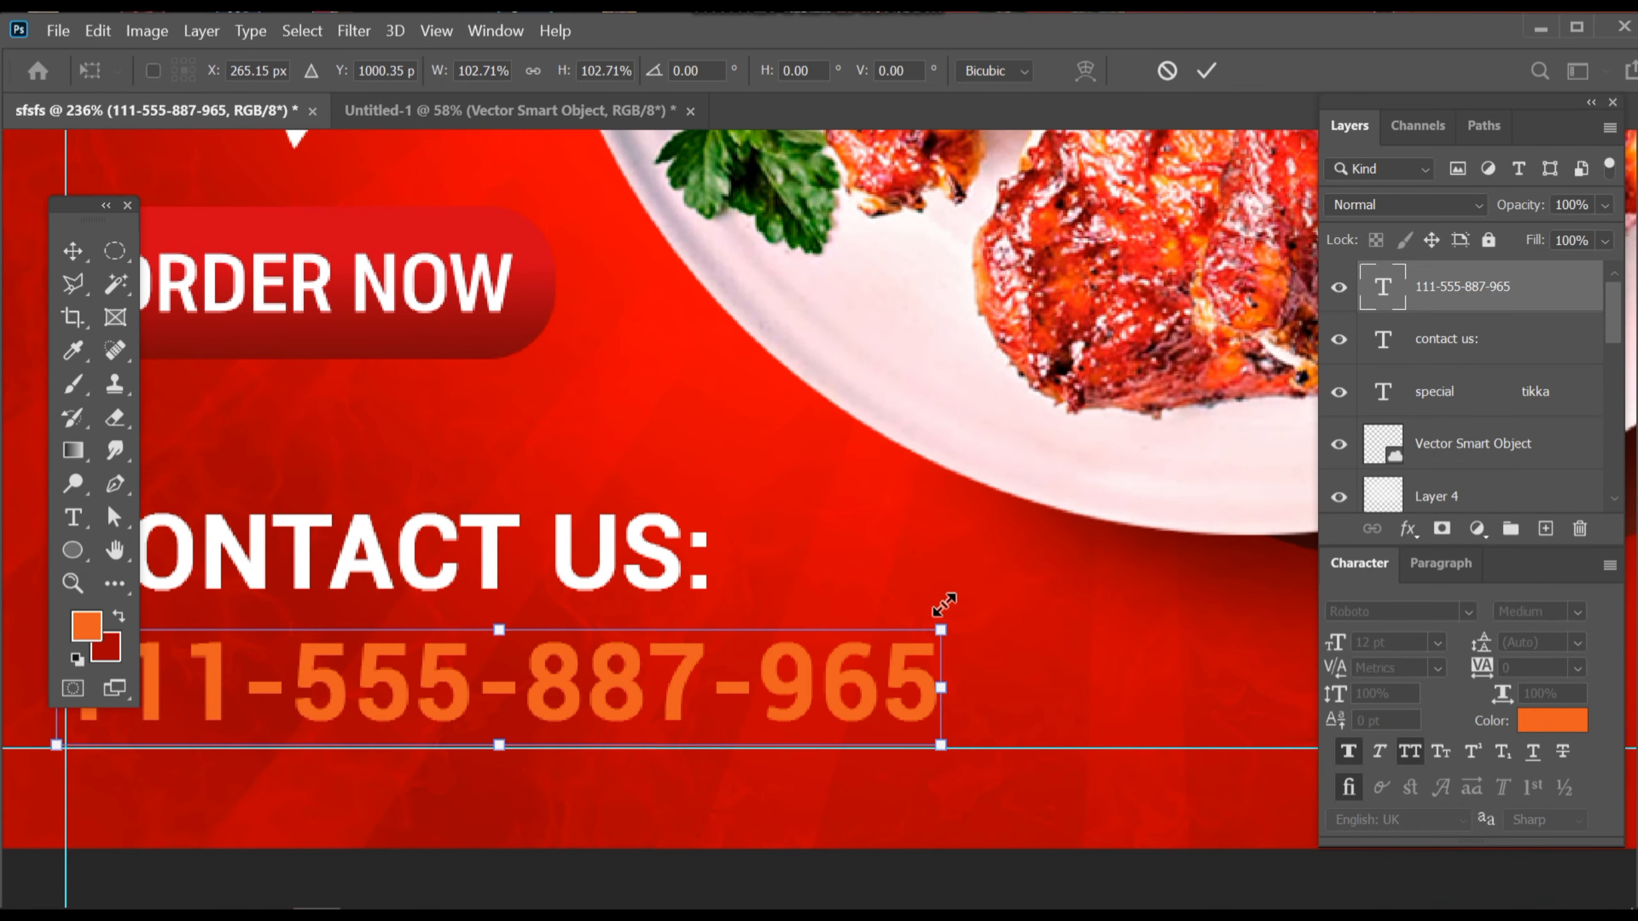
pyautogui.click(1205, 71)
# - Move the phone number text down onto the lower horizontal guide, keeping its left edge on the vertical margin guide
pyautogui.scroll(-3, 840, 592)
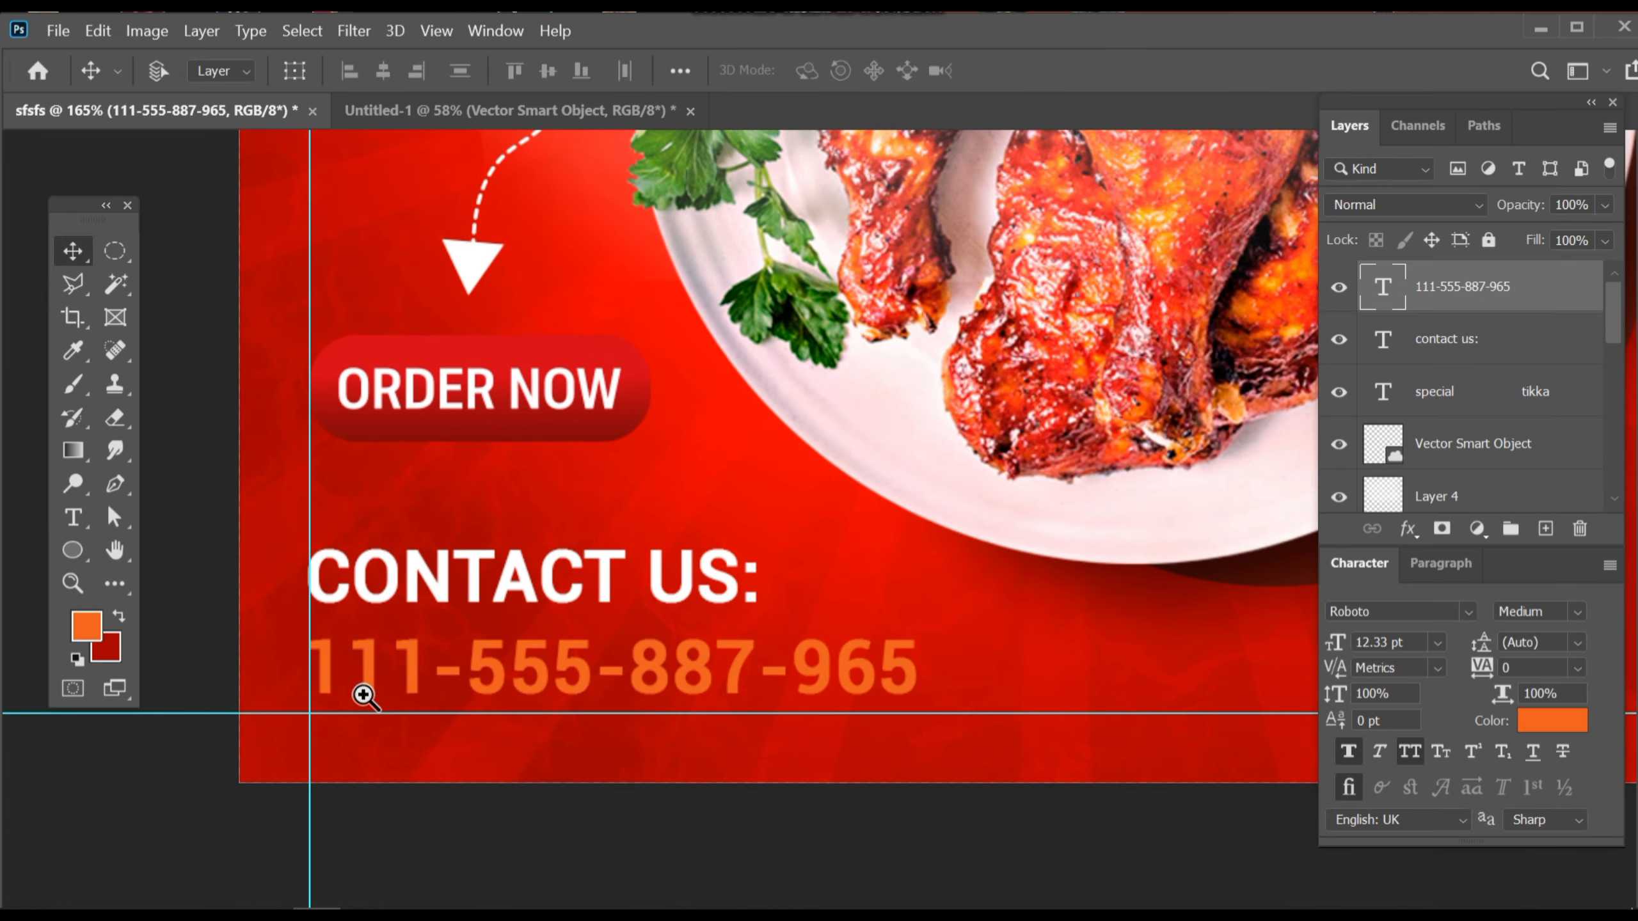
pyautogui.scroll(8, 362, 695)
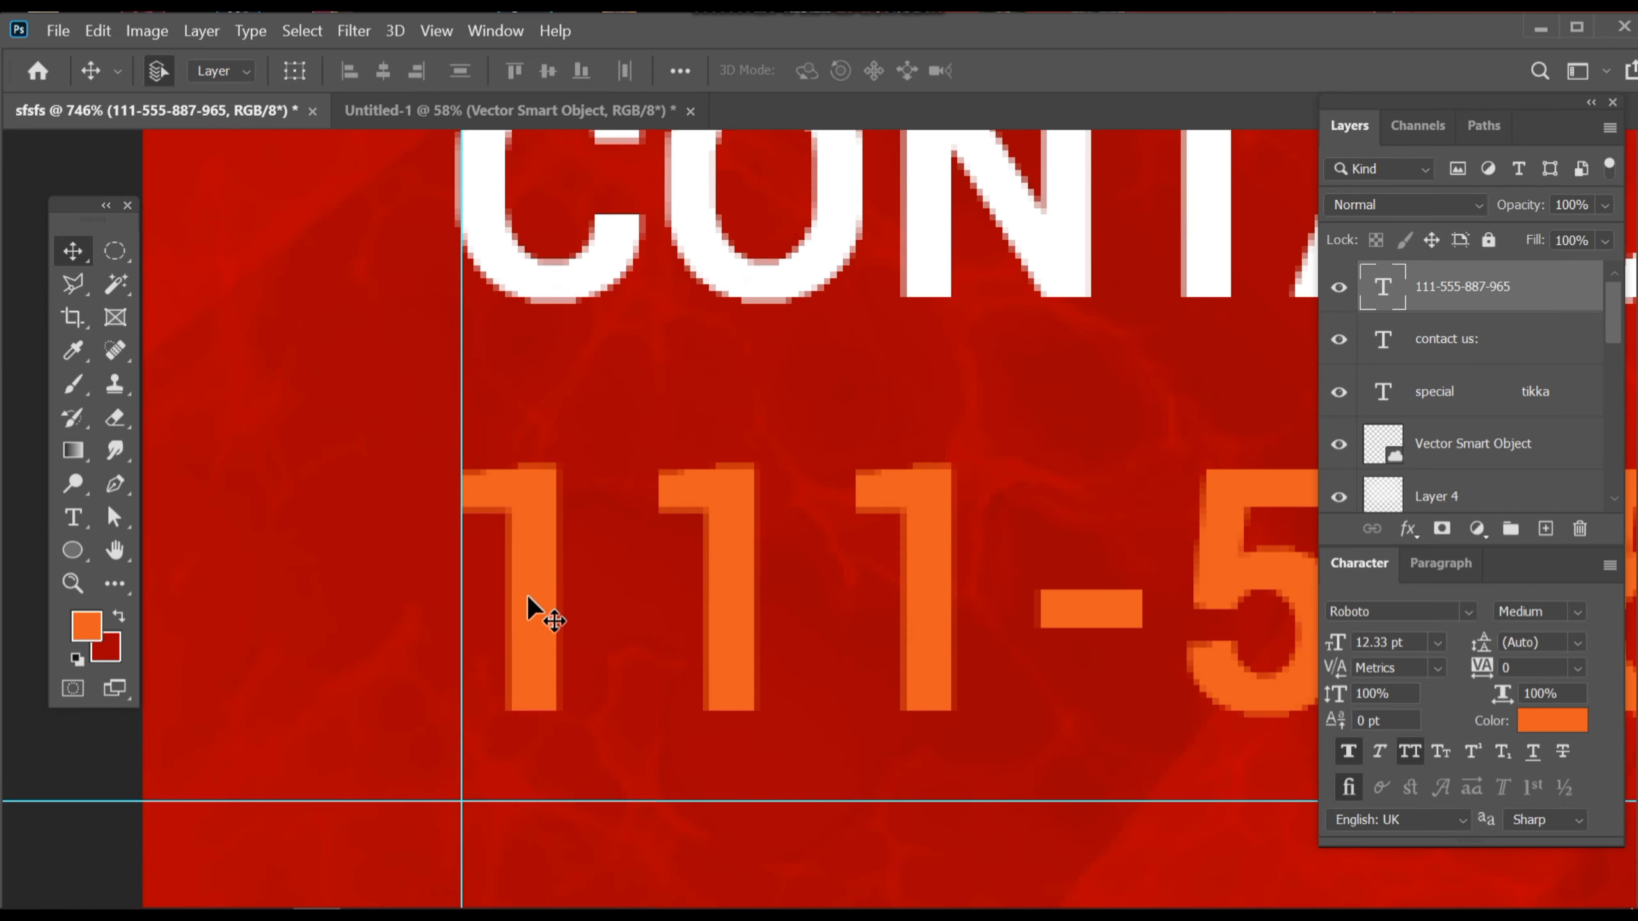
pyautogui.moveTo(528, 607); pyautogui.dragTo(534, 683)
# - Move the "CONTACT US:" text down so it sits close above the phone number, still along the vertical margin guide
pyautogui.moveTo(614, 574); pyautogui.dragTo(471, 680)
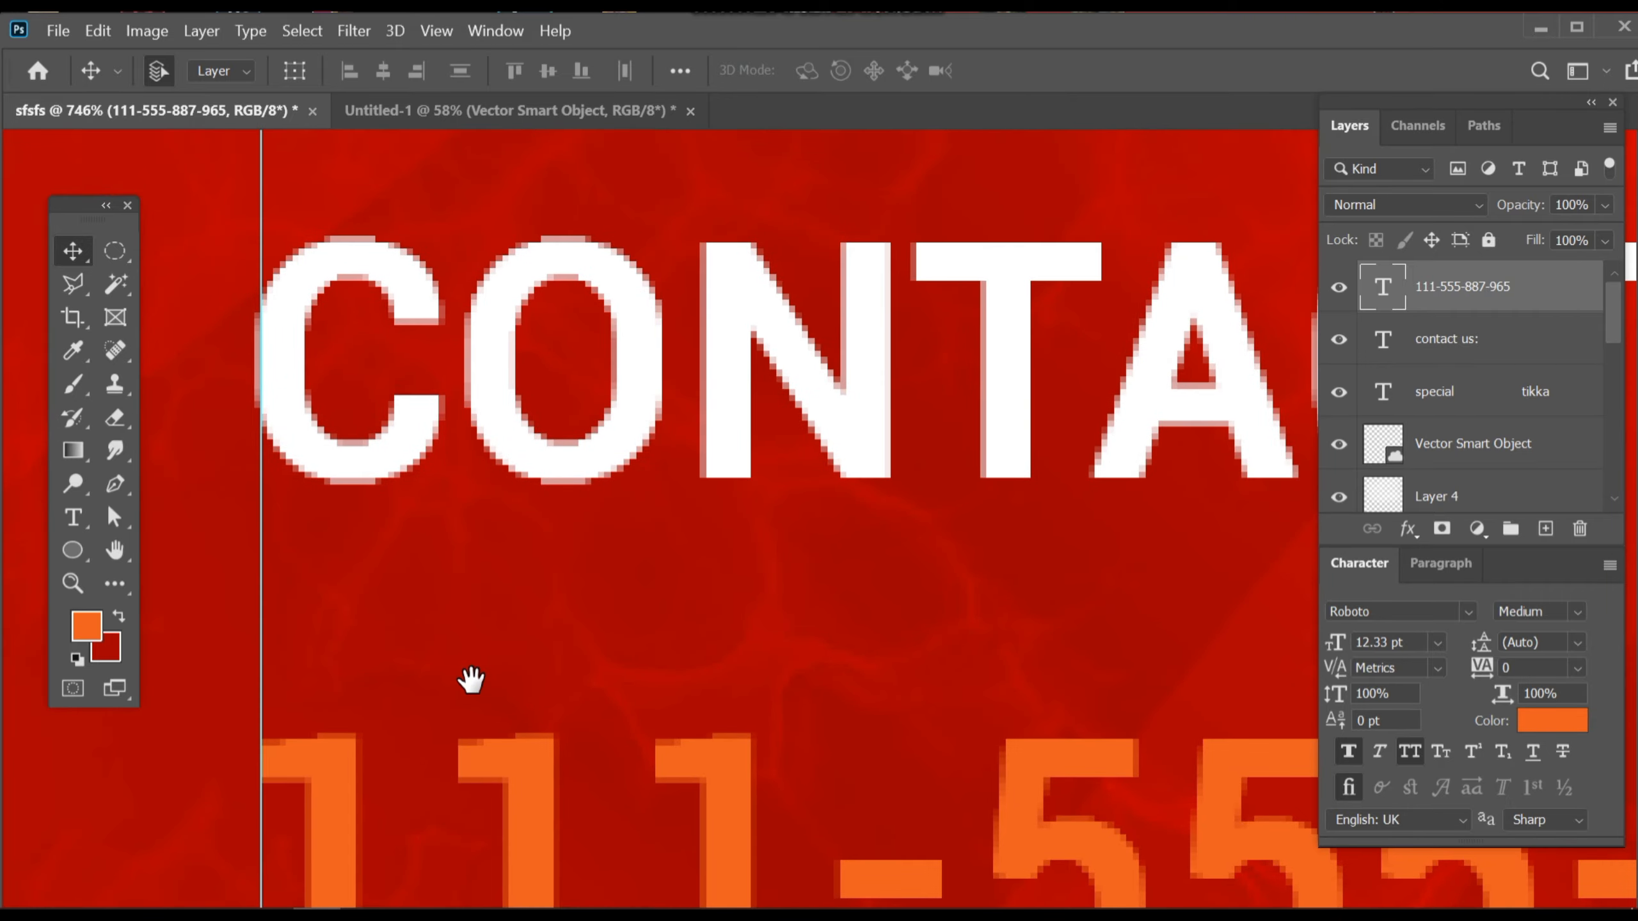
pyautogui.click(731, 347)
pyautogui.scroll(-4, 696, 497)
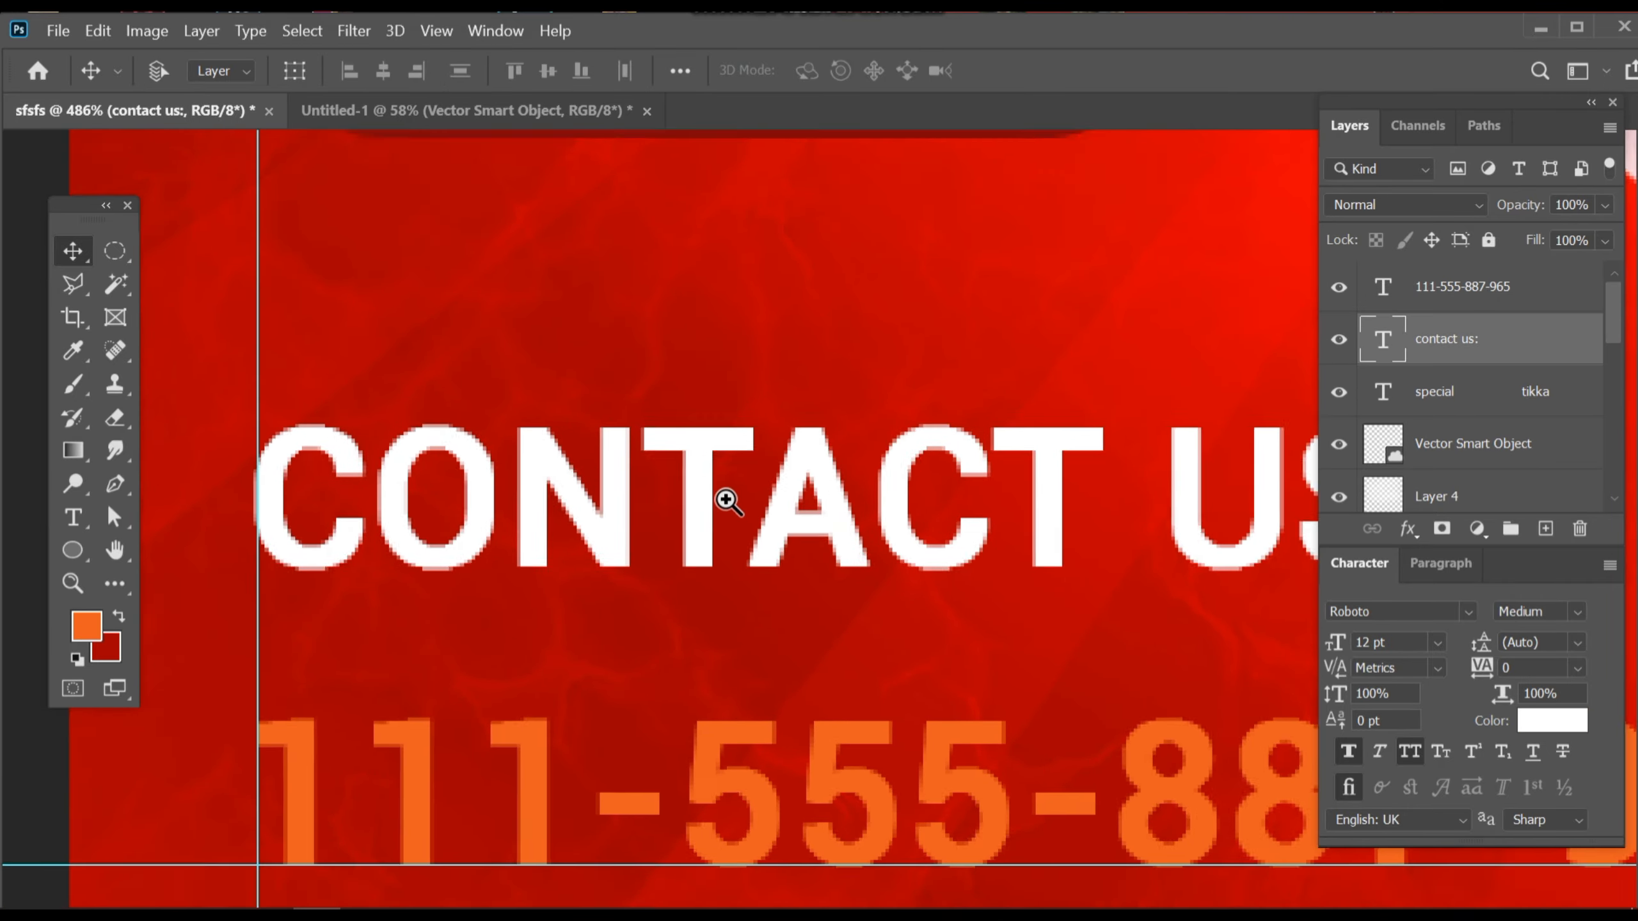
pyautogui.moveTo(714, 509); pyautogui.dragTo(713, 536)
pyautogui.scroll(-5, 779, 567)
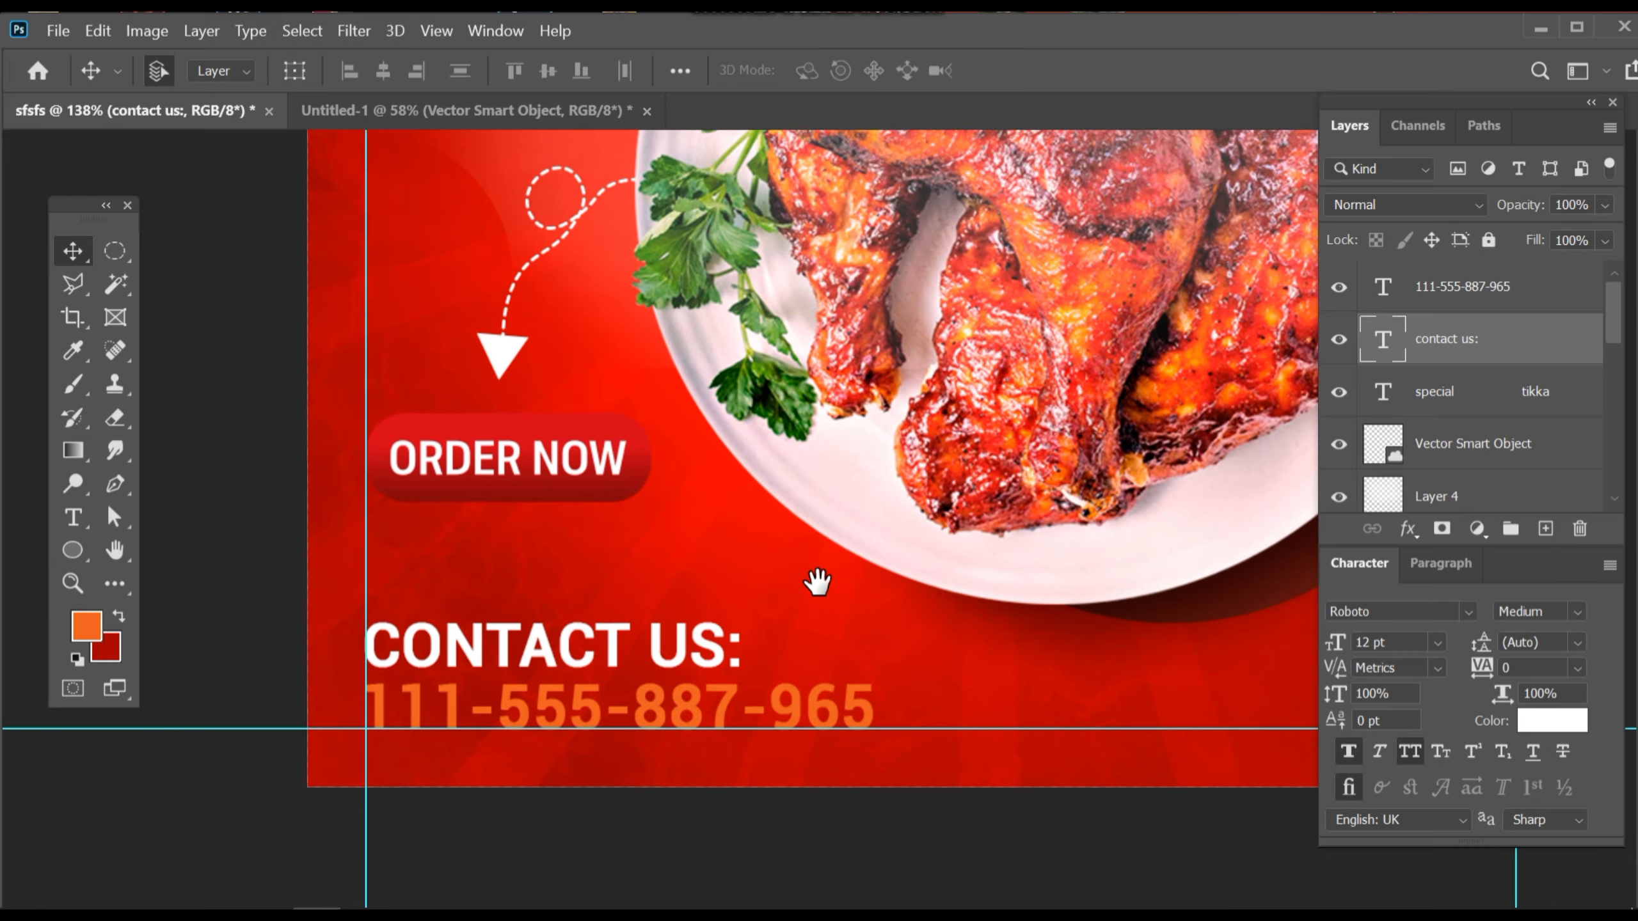
# - Hide the guides so the whole post shows without them
pyautogui.scroll(-3, 817, 581)
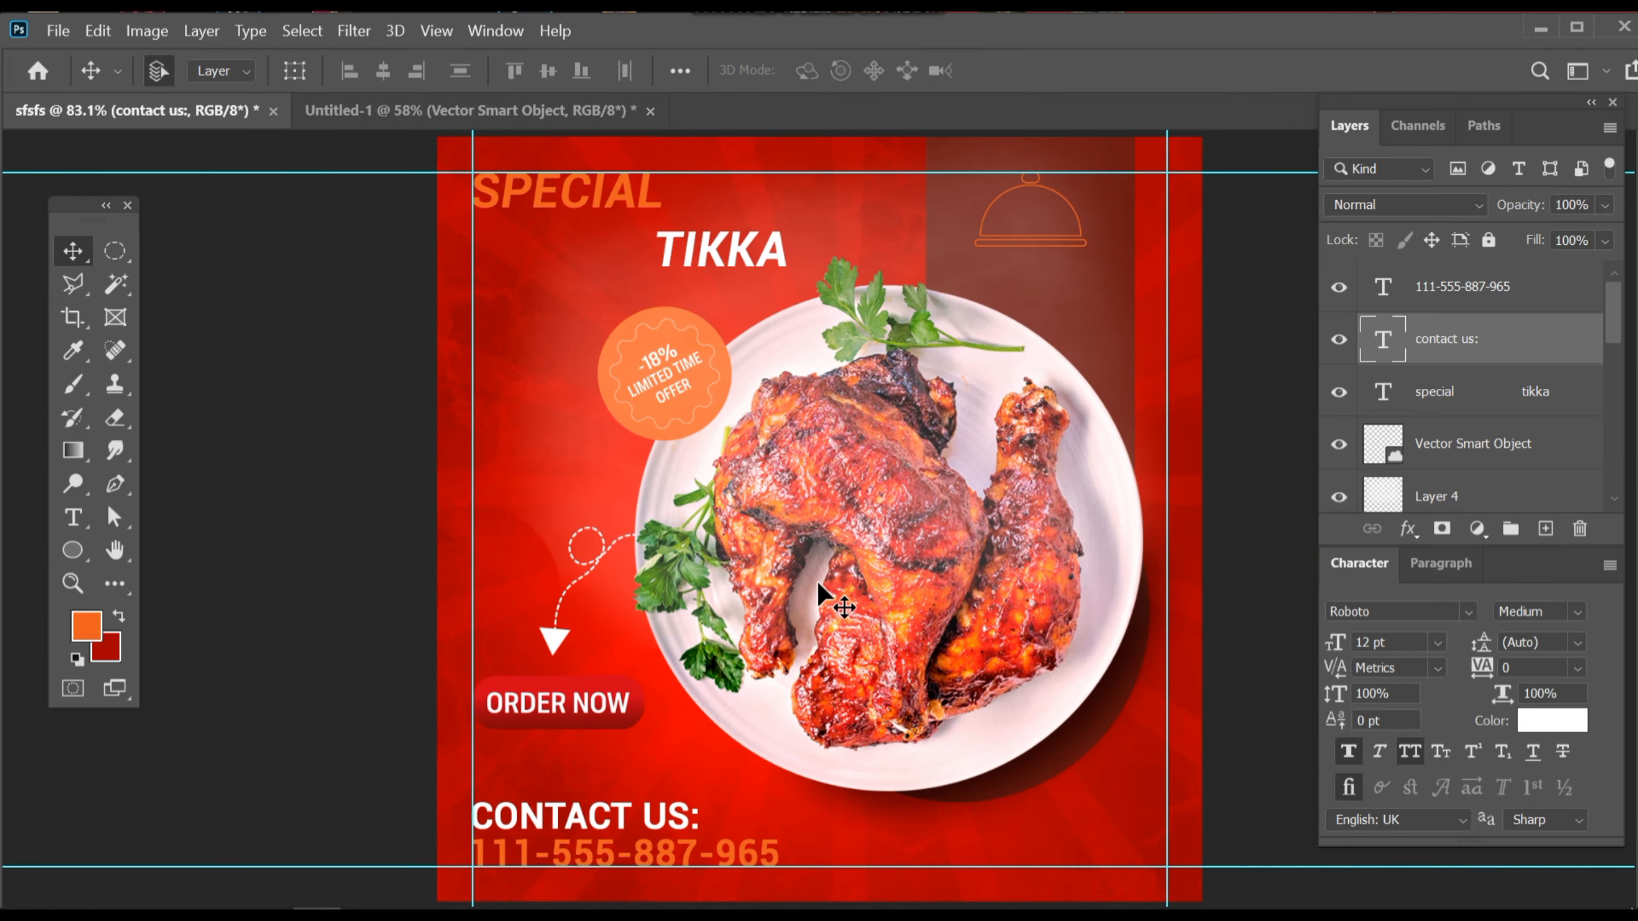
pyautogui.hotkey('ctrl', ';')
pyautogui.scroll(-1, 896, 616)
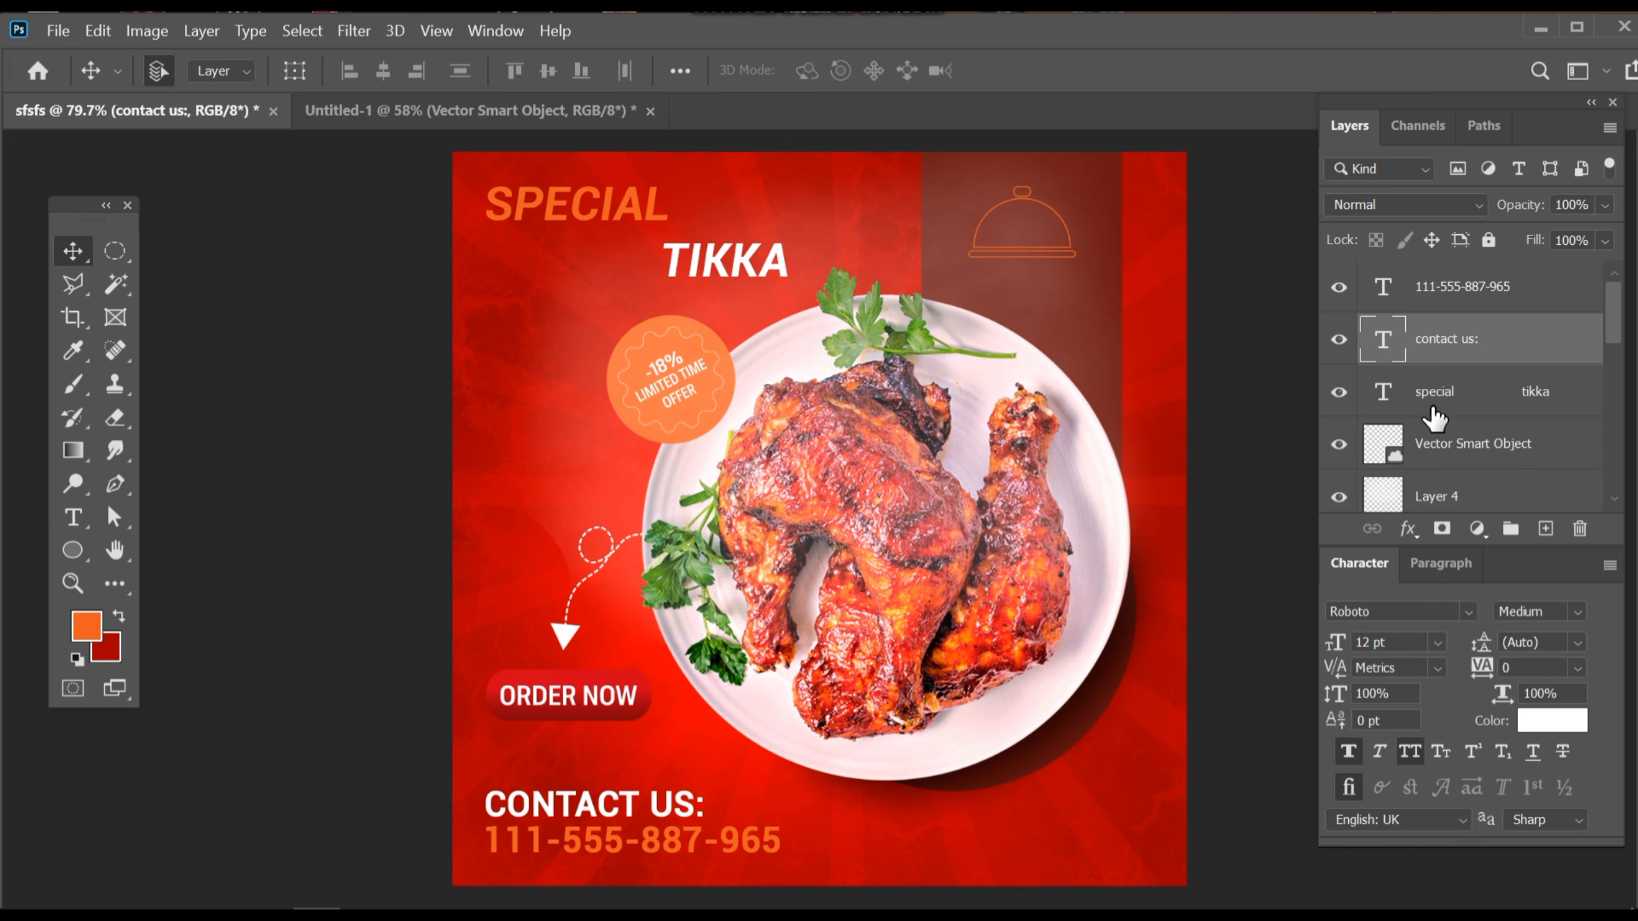
# - Move the fog overlay, Layer 4, below the discount badge layer and directly above the chicken plate's Layer 2
pyautogui.scroll(-5, 1433, 418)
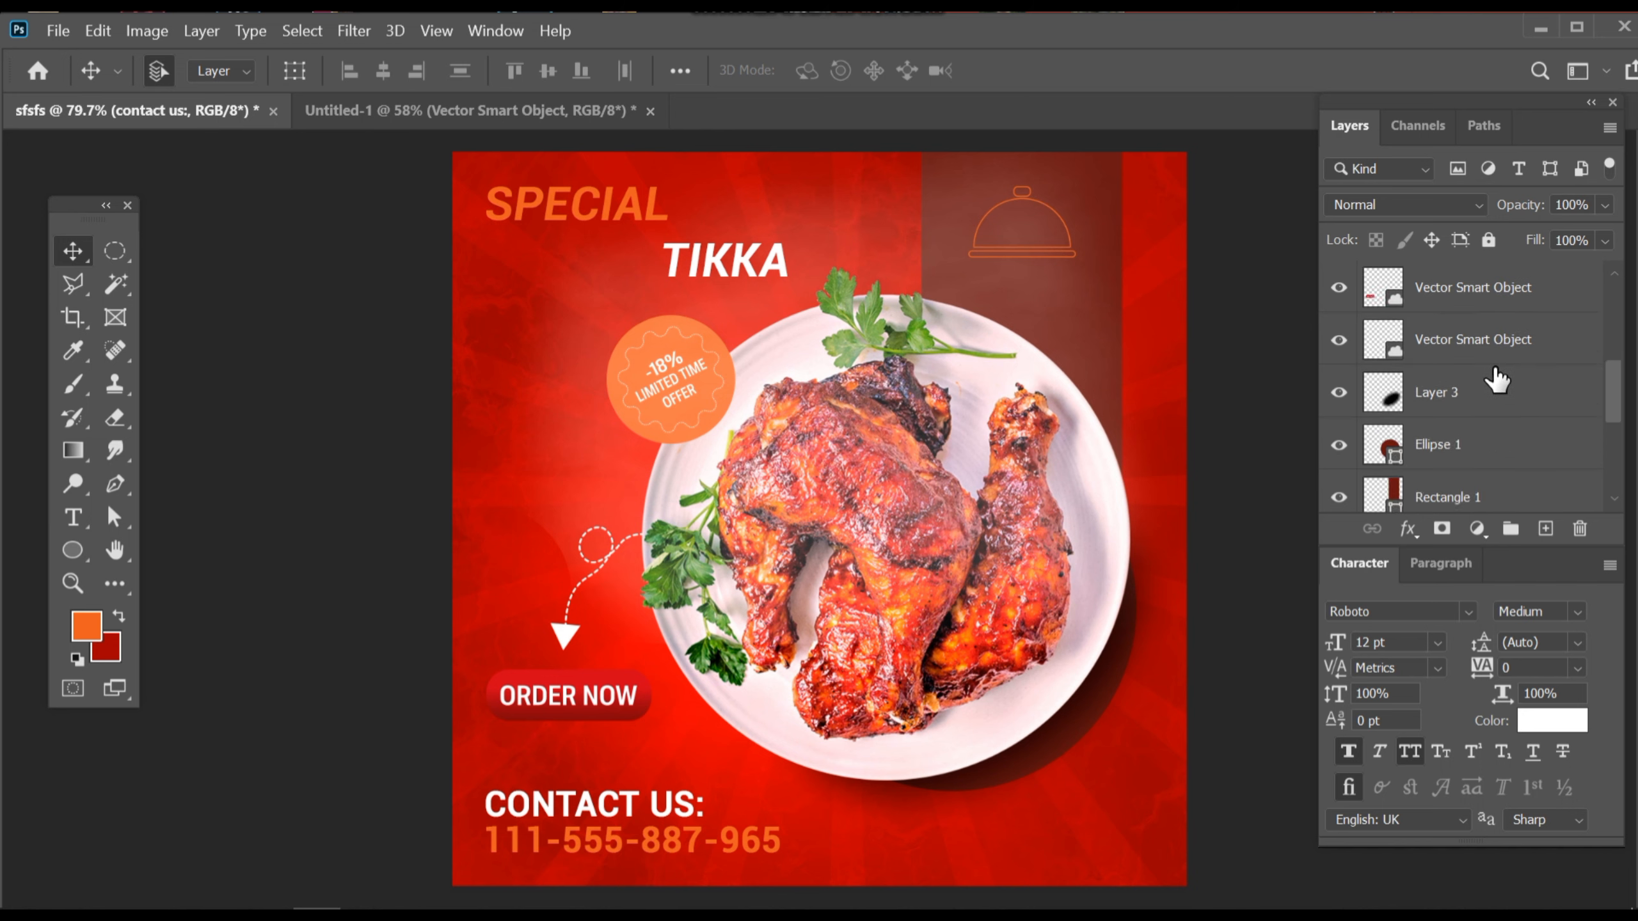
pyautogui.scroll(5, 1496, 379)
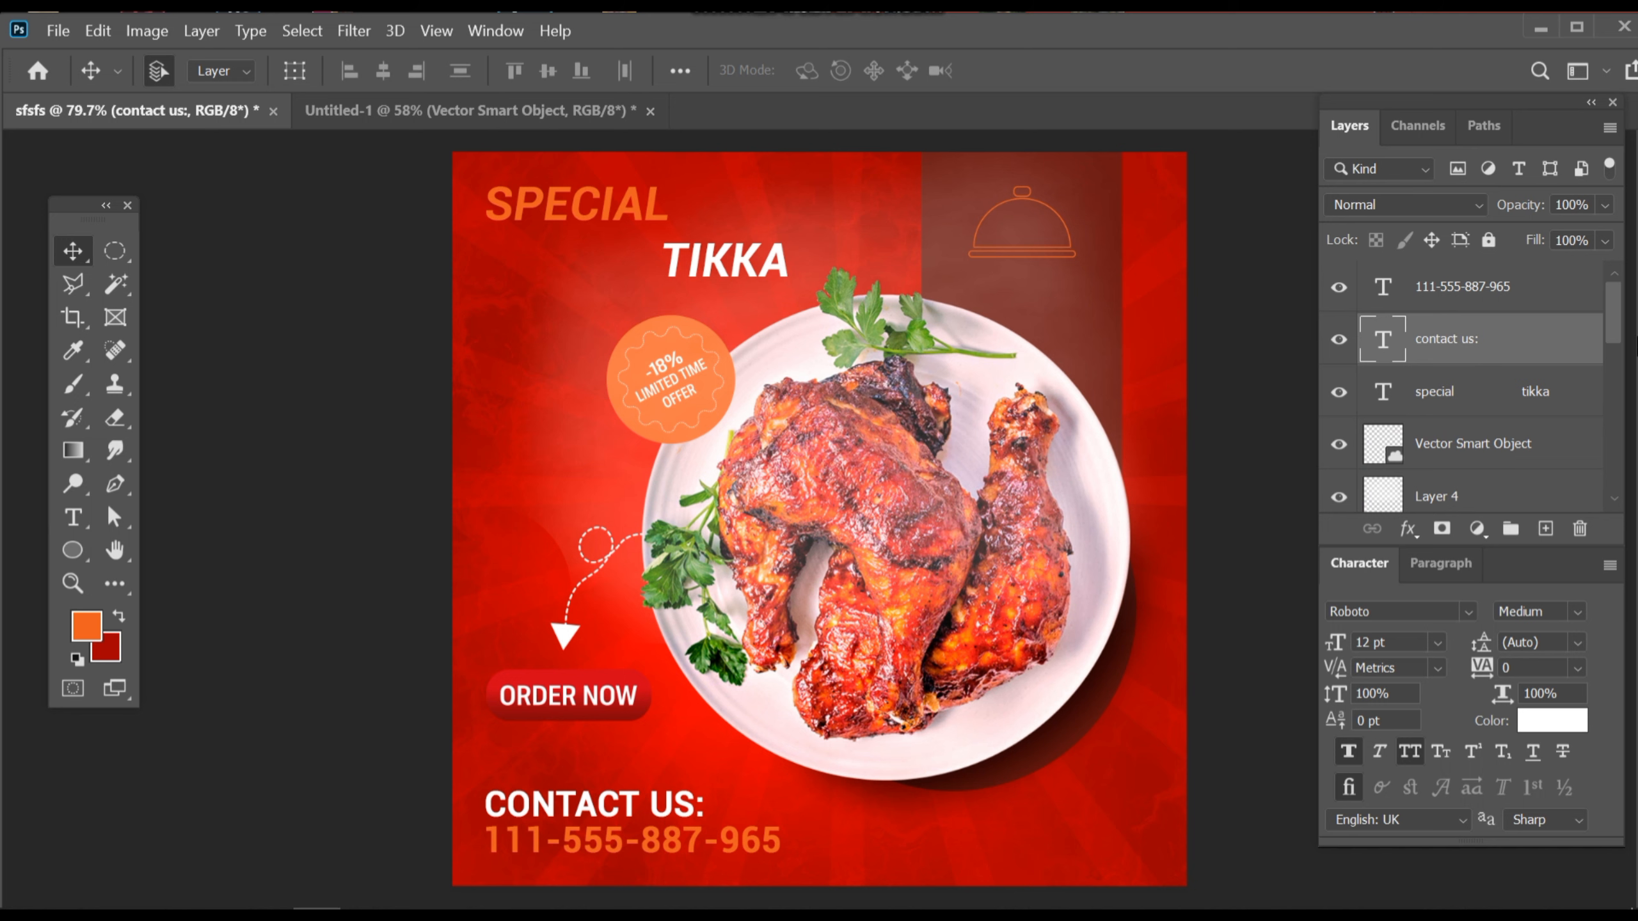
pyautogui.scroll(-3, 1463, 394)
pyautogui.moveTo(1464, 343); pyautogui.dragTo(1444, 388)
pyautogui.scroll(-2, 1444, 388)
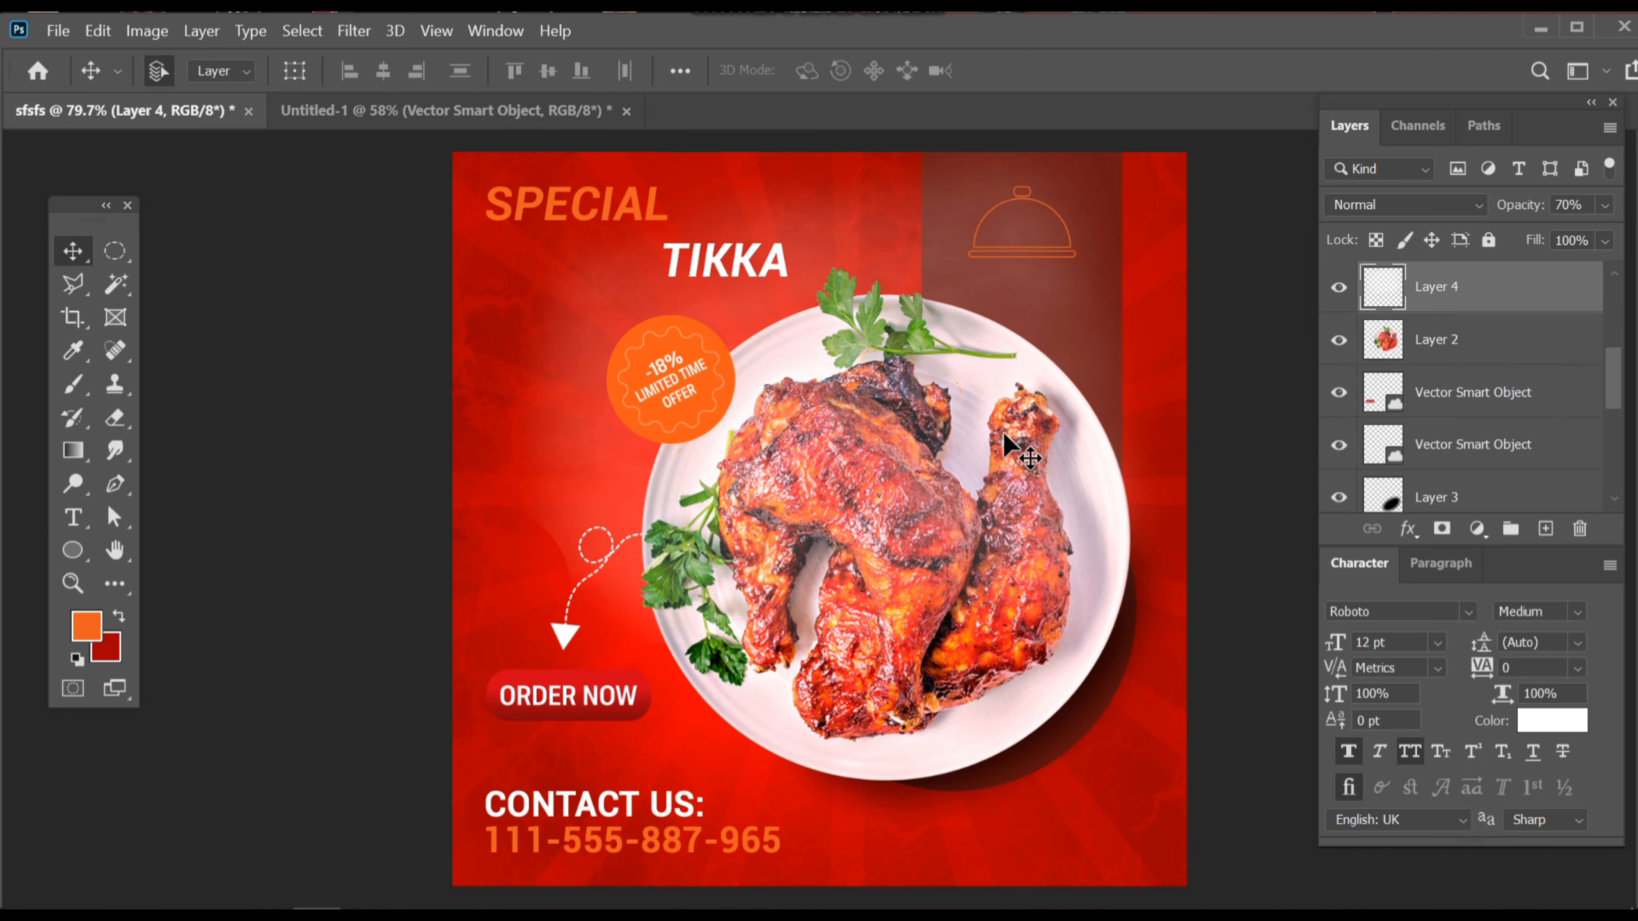
pyautogui.moveTo(944, 502); pyautogui.dragTo(925, 487)
pyautogui.hotkey('ctrl', '0')
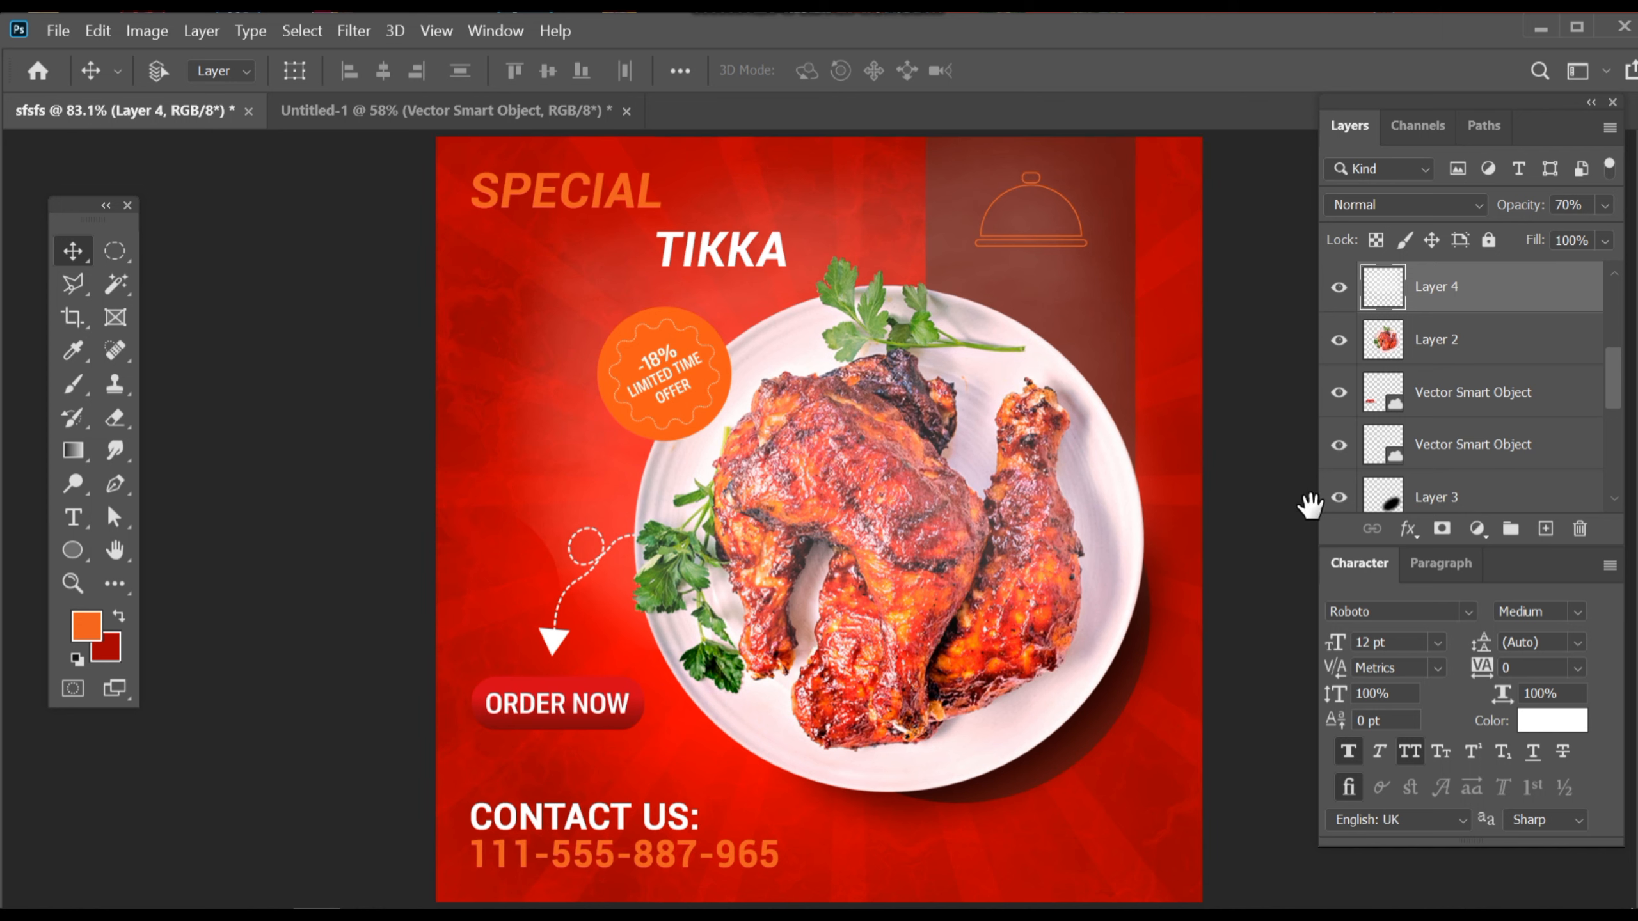
pyautogui.click(1447, 455)
pyautogui.hotkey('ctrl', 't')
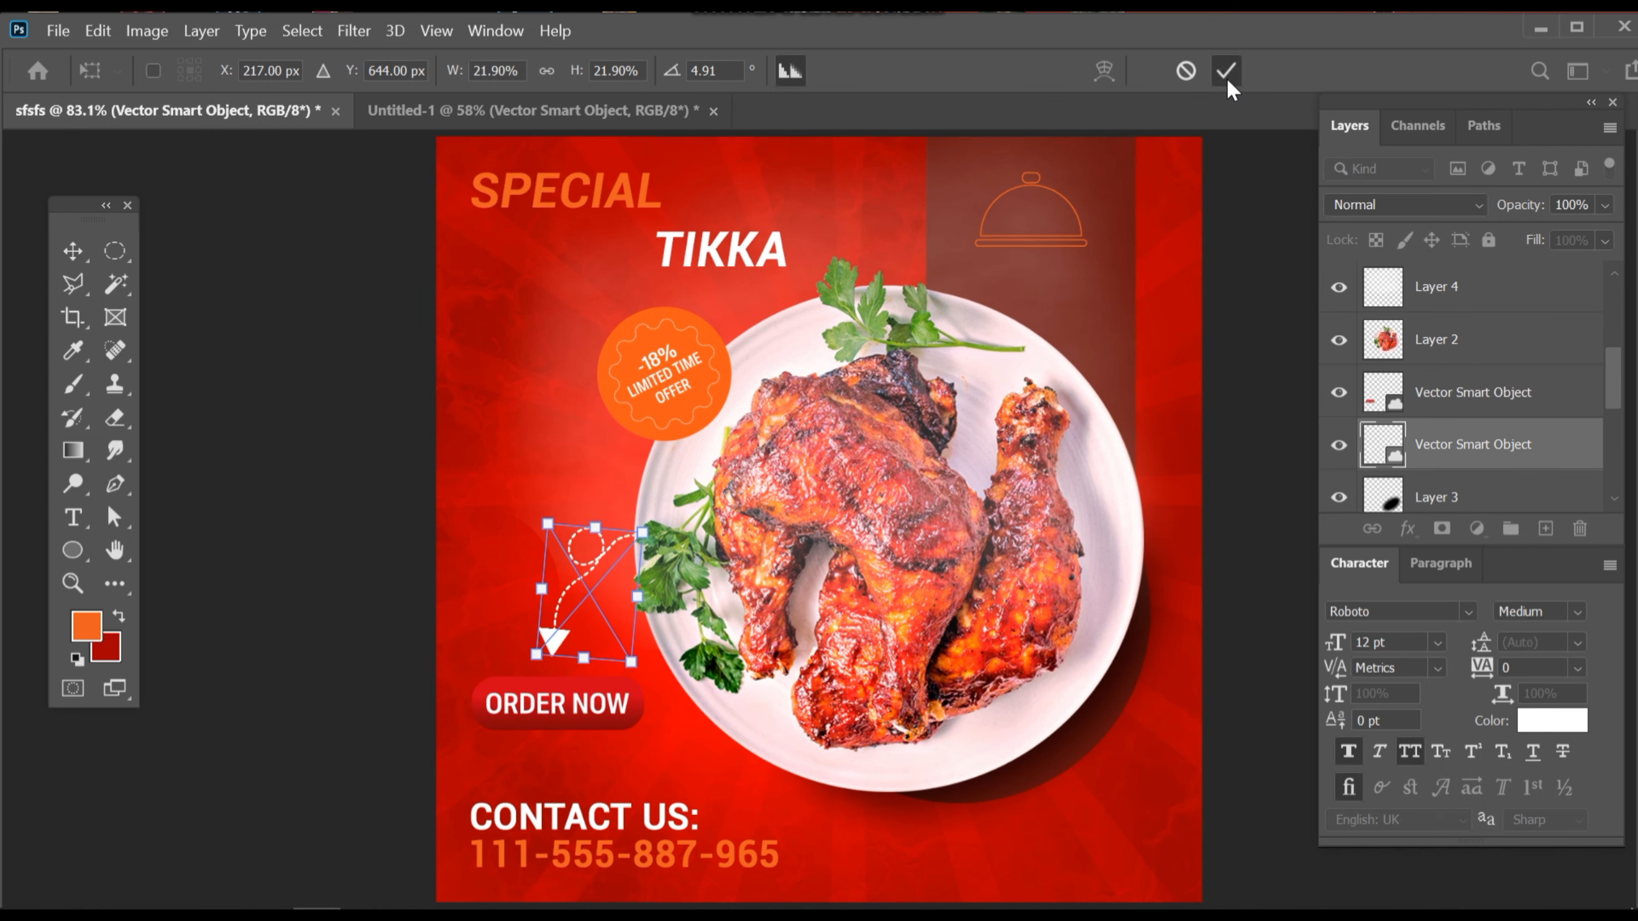
pyautogui.click(1227, 78)
pyautogui.scroll(-1, 931, 581)
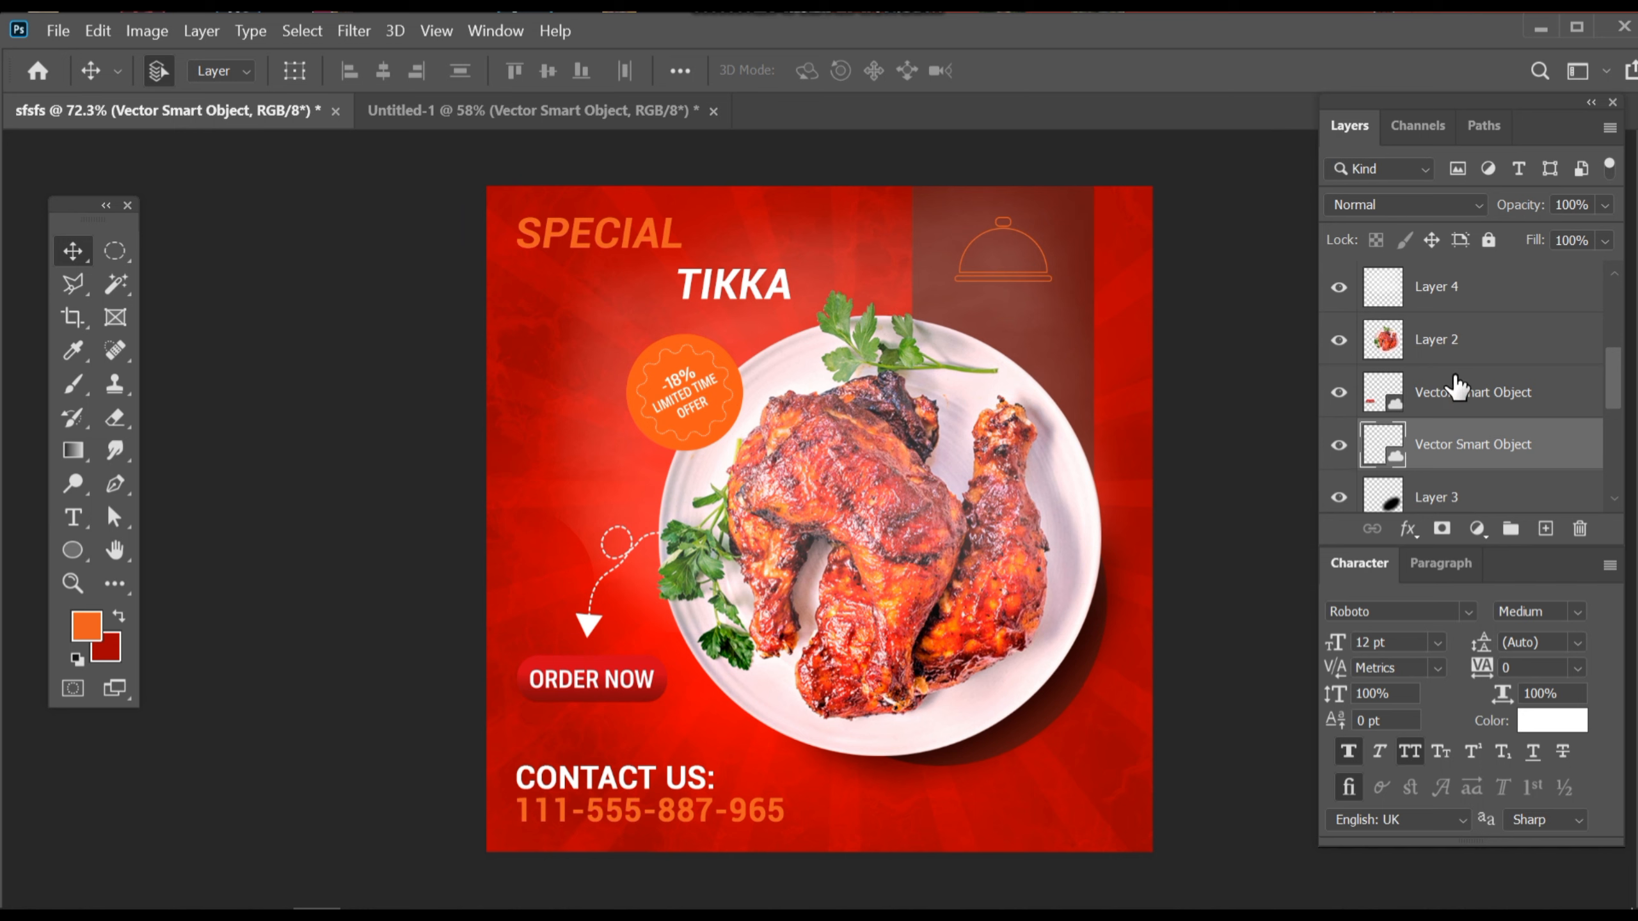
pyautogui.scroll(3, 1456, 387)
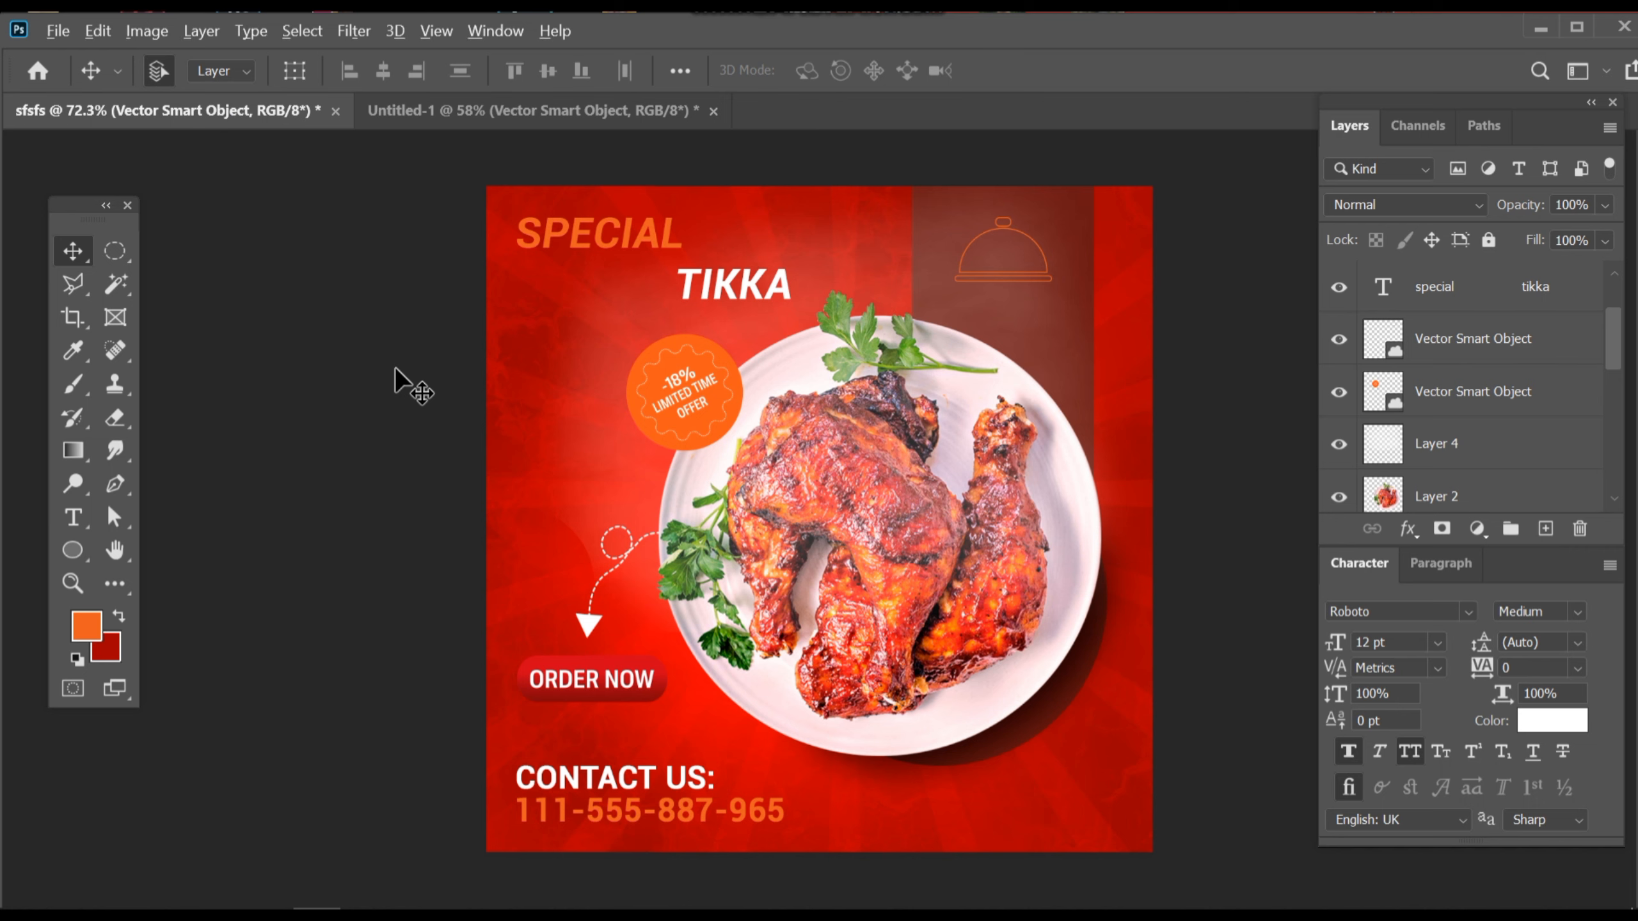
pyautogui.hotkey('alt', 'Tab')
pyautogui.hotkey('alt', 'Tab')
pyautogui.hotkey('alt', 'Tab')
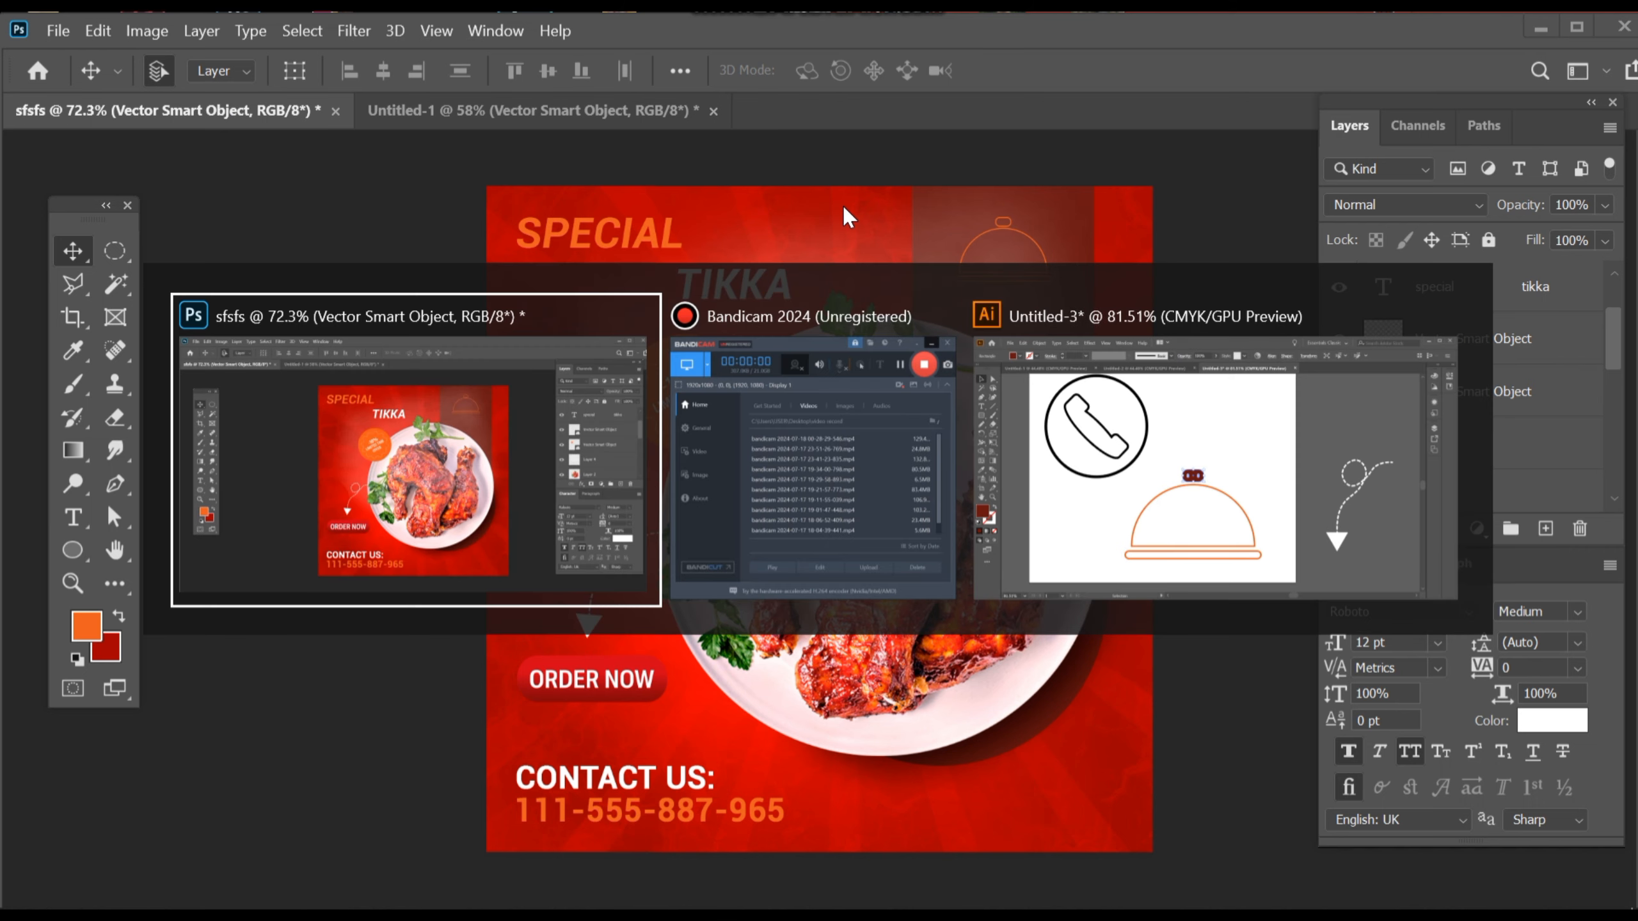
pyautogui.click(844, 208)
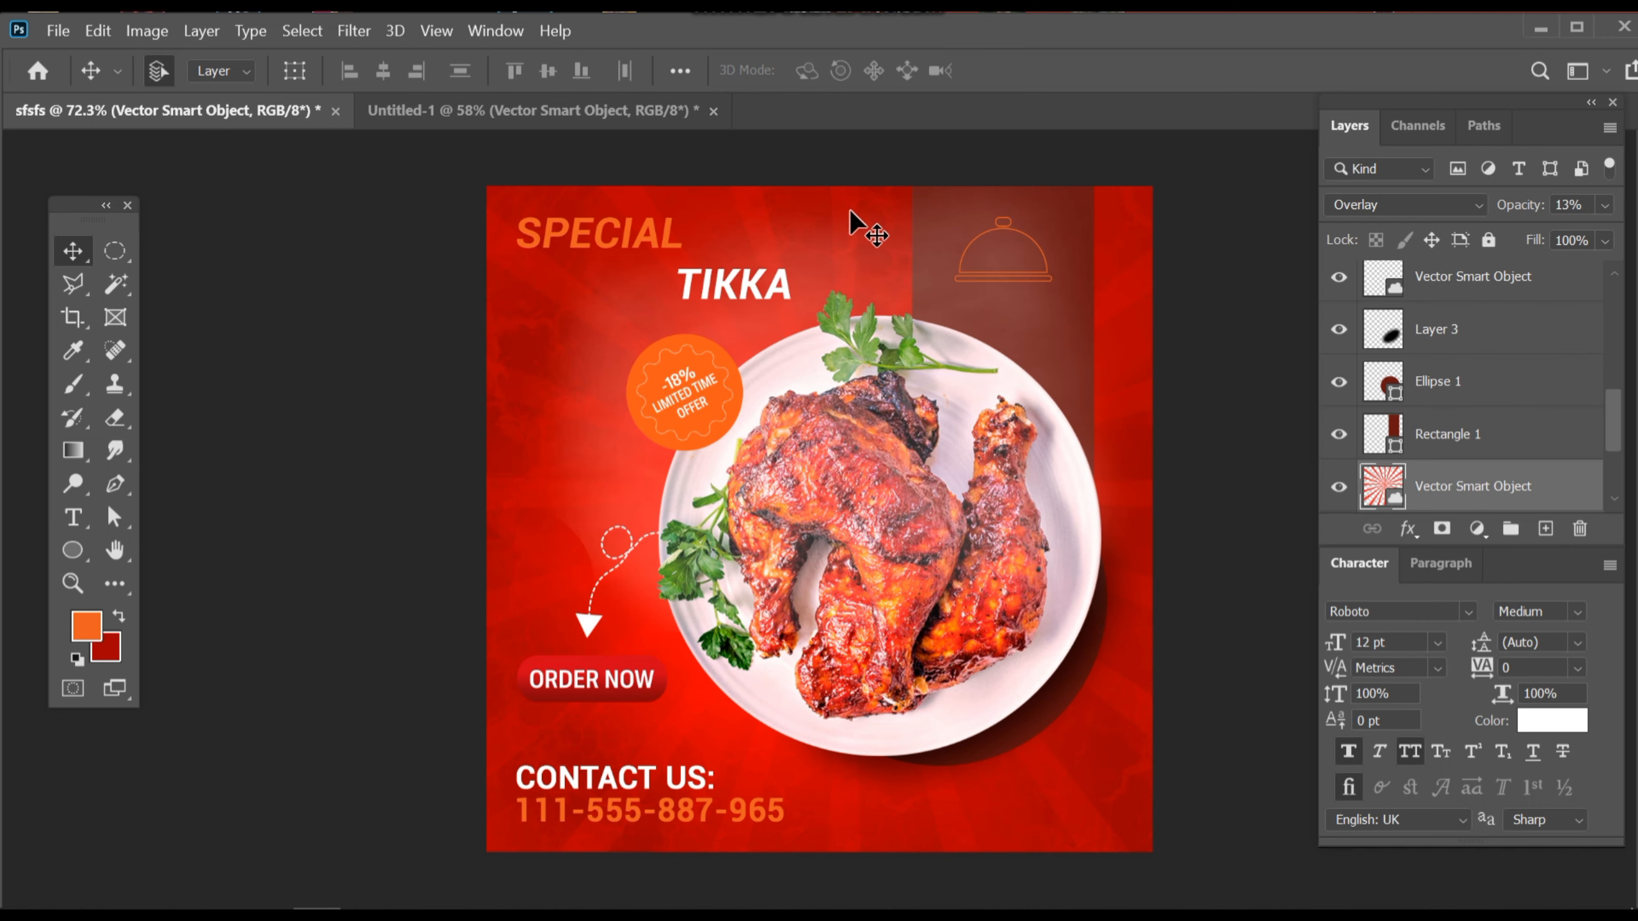
# - Preview the post enlarged in full-screen mode and return to the standard workspace
pyautogui.press('f')
pyautogui.press('f')
pyautogui.hotkey('ctrl', '+')
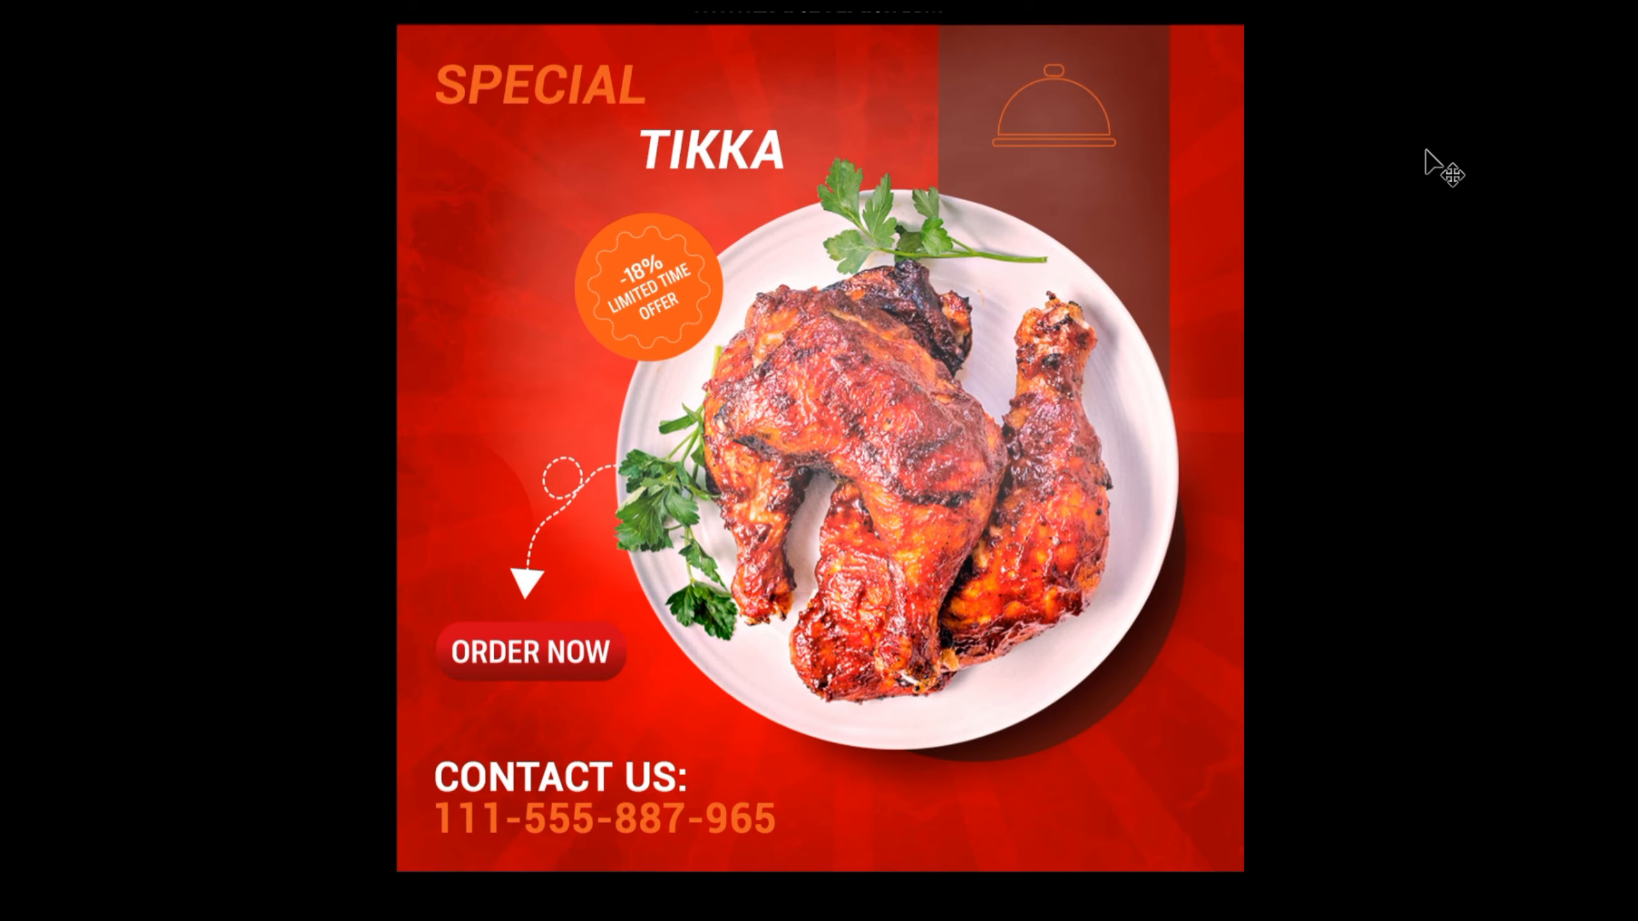
pyautogui.press('f')
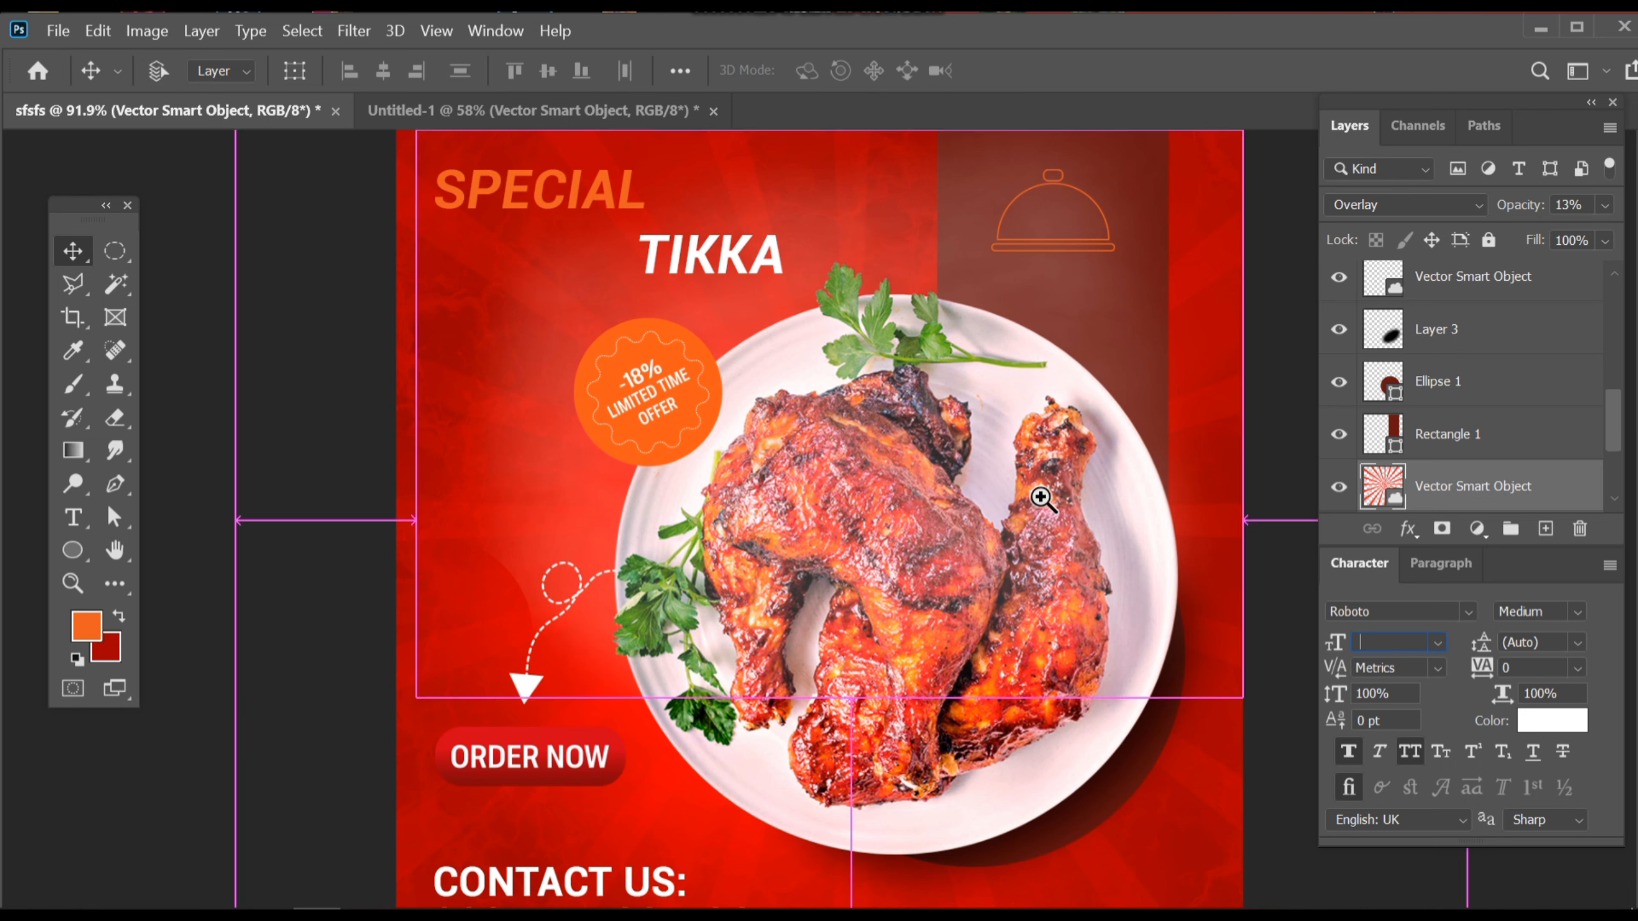
# - Erase fog on Layer 4 around the SPECIAL heading, the cloche icon, the post's right side and lower-left edge with a soft 400 px Eraser
pyautogui.moveTo(1041, 498); pyautogui.dragTo(1051, 498)
pyautogui.keyDown('ctrl'); pyautogui.click(867, 275); pyautogui.keyUp('ctrl')
pyautogui.scroll(1, 1497, 340)
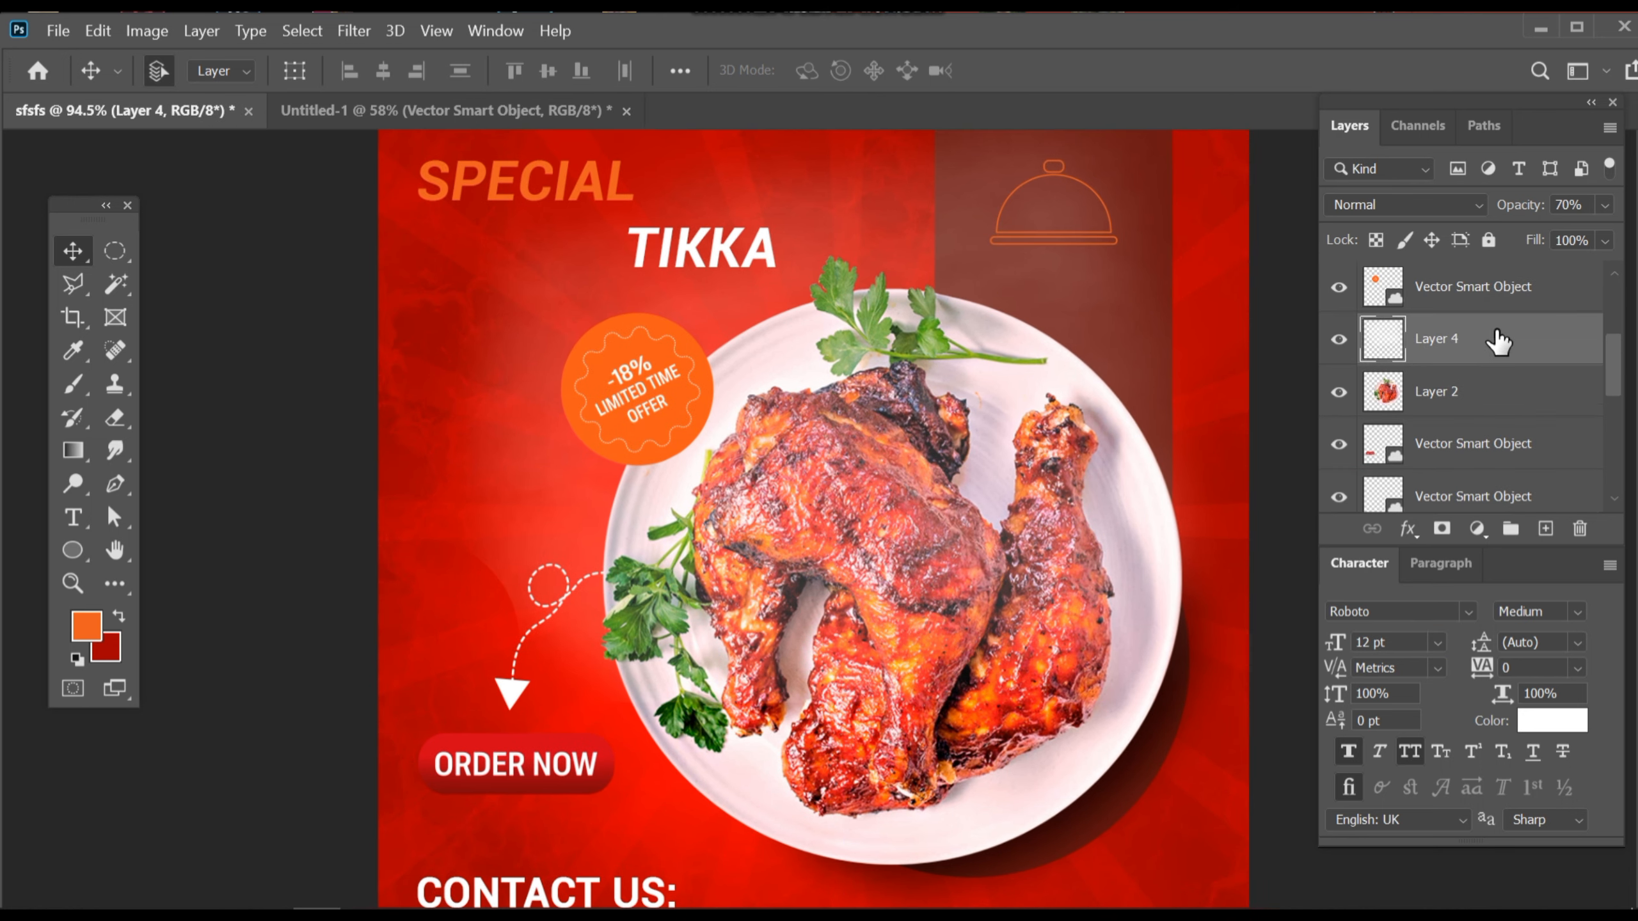
pyautogui.rightClick(114, 418)
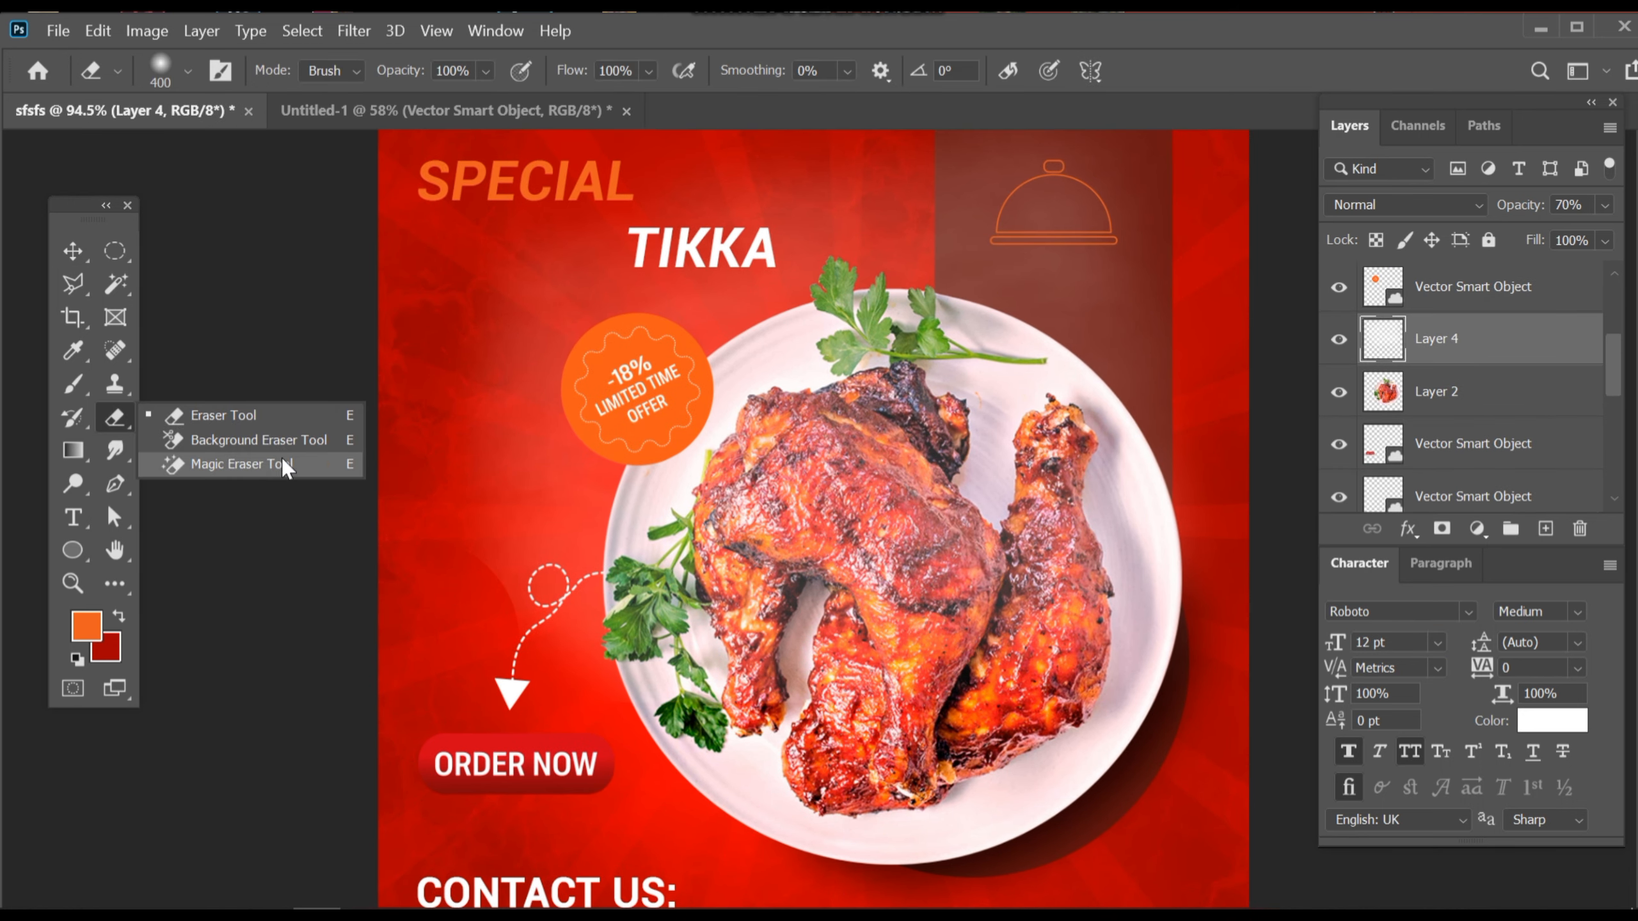
pyautogui.click(297, 413)
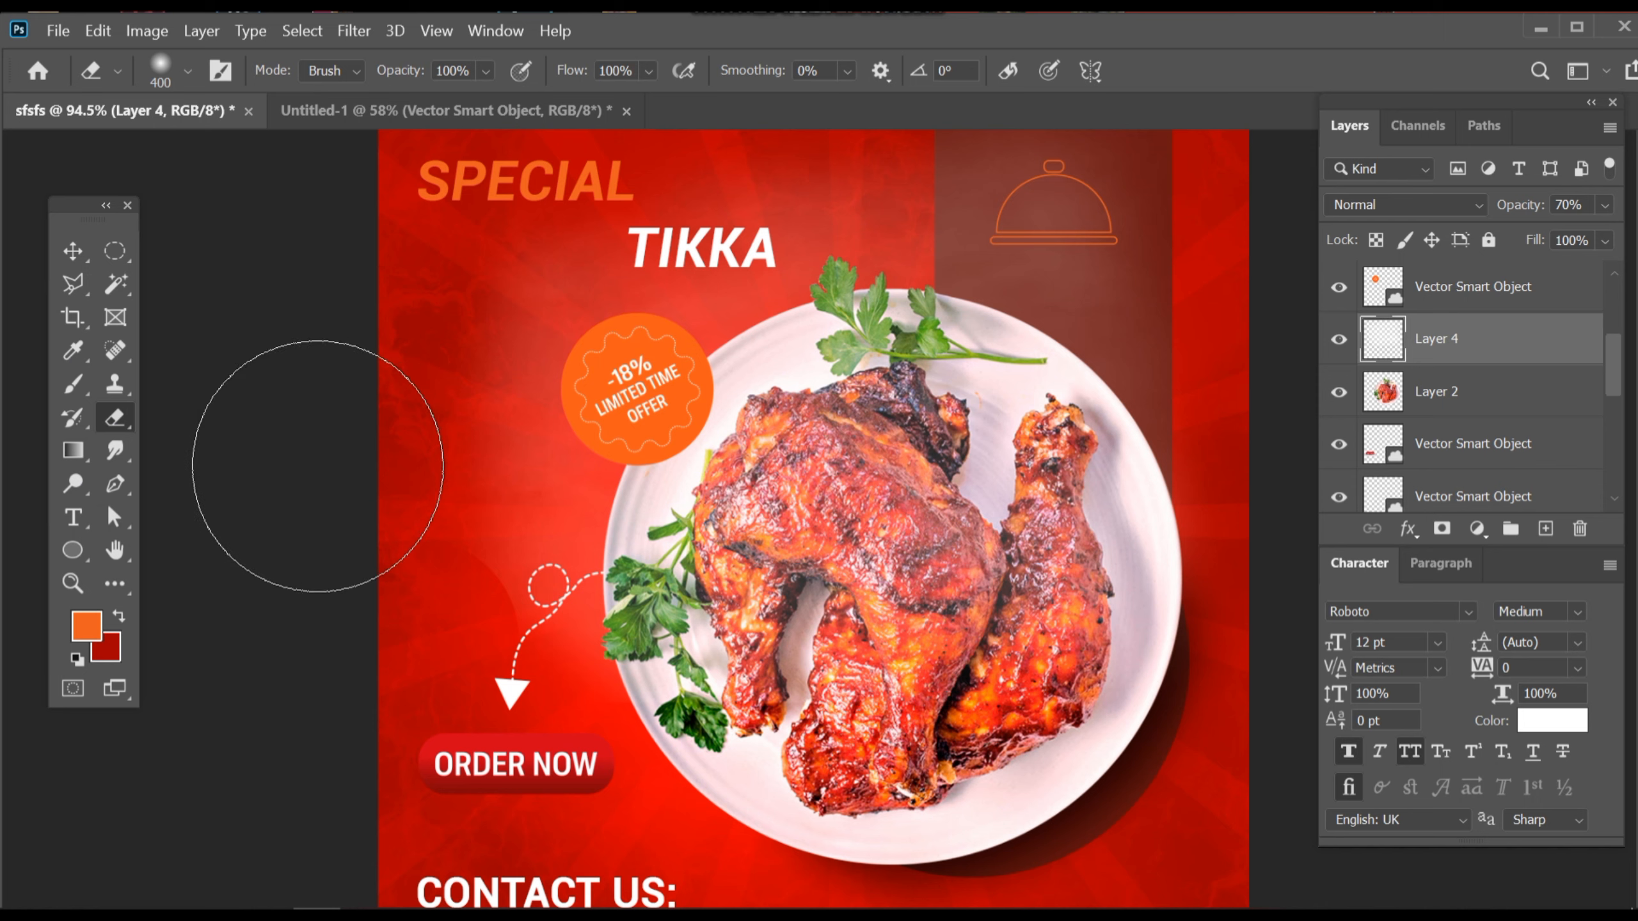
pyautogui.moveTo(503, 218); pyautogui.dragTo(289, 460)
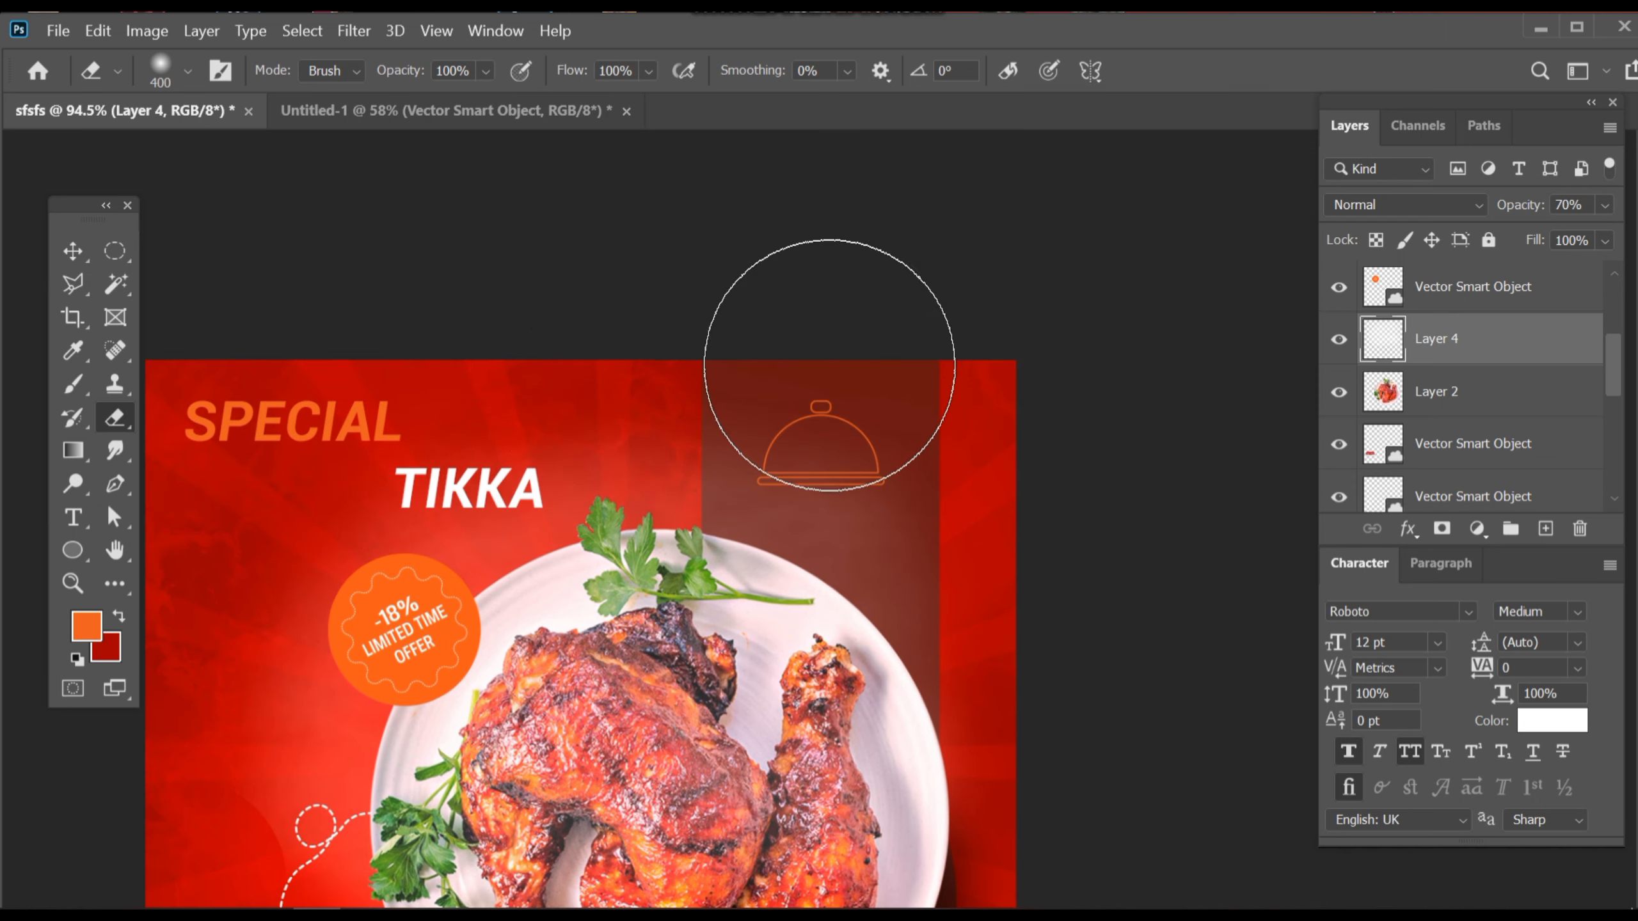
pyautogui.moveTo(841, 413); pyautogui.dragTo(867, 256)
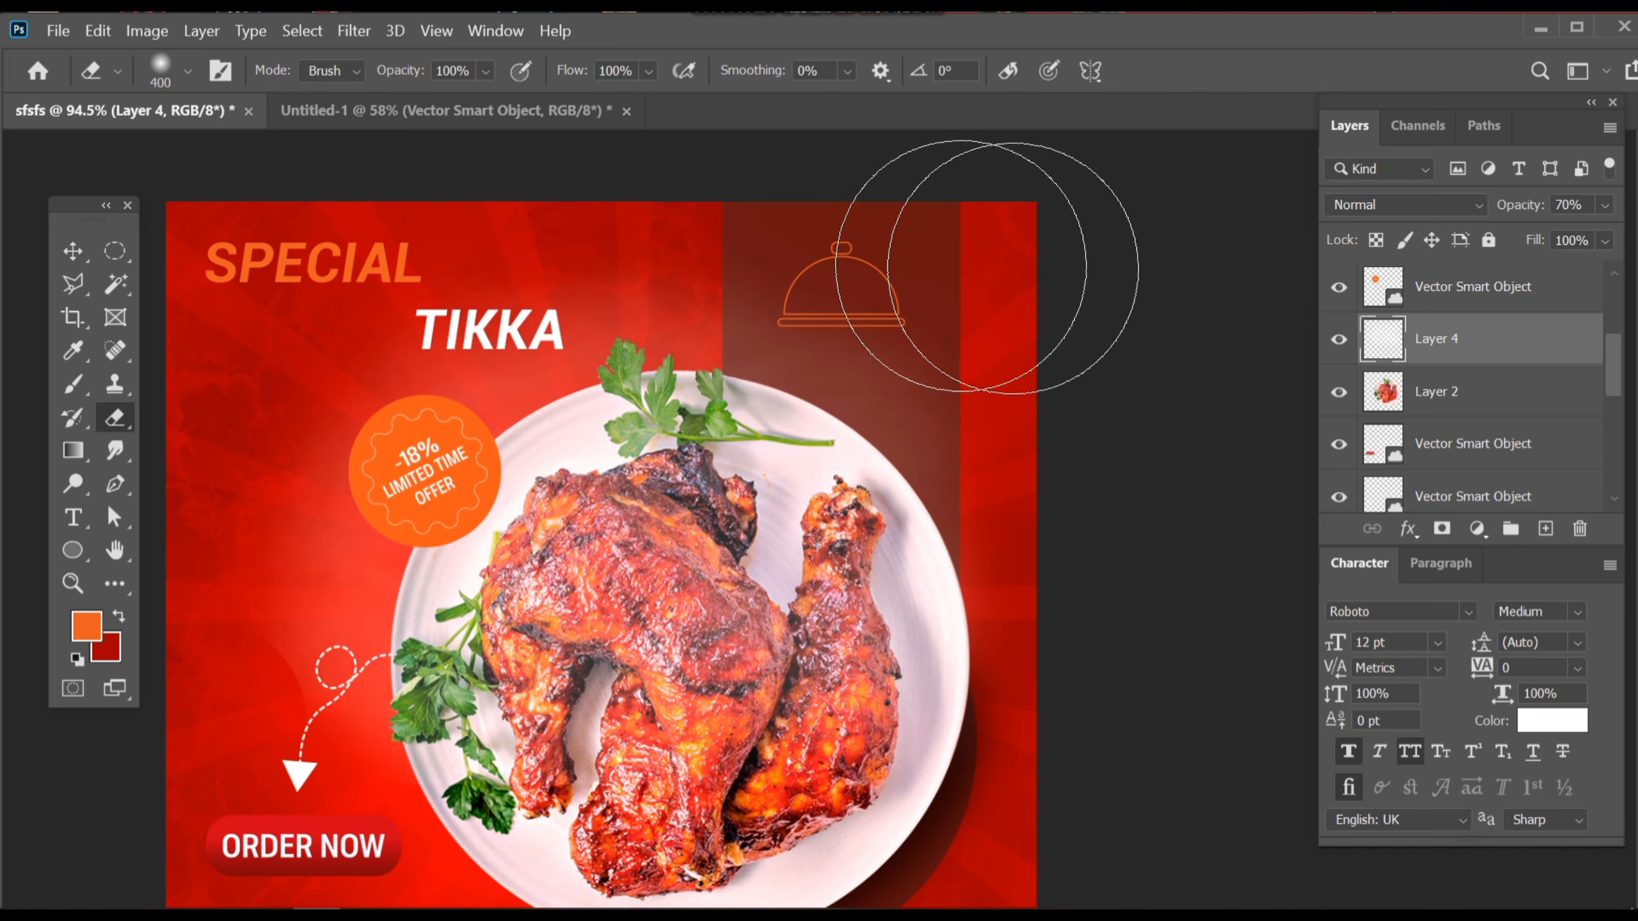
pyautogui.moveTo(1071, 460); pyautogui.dragTo(1099, 354)
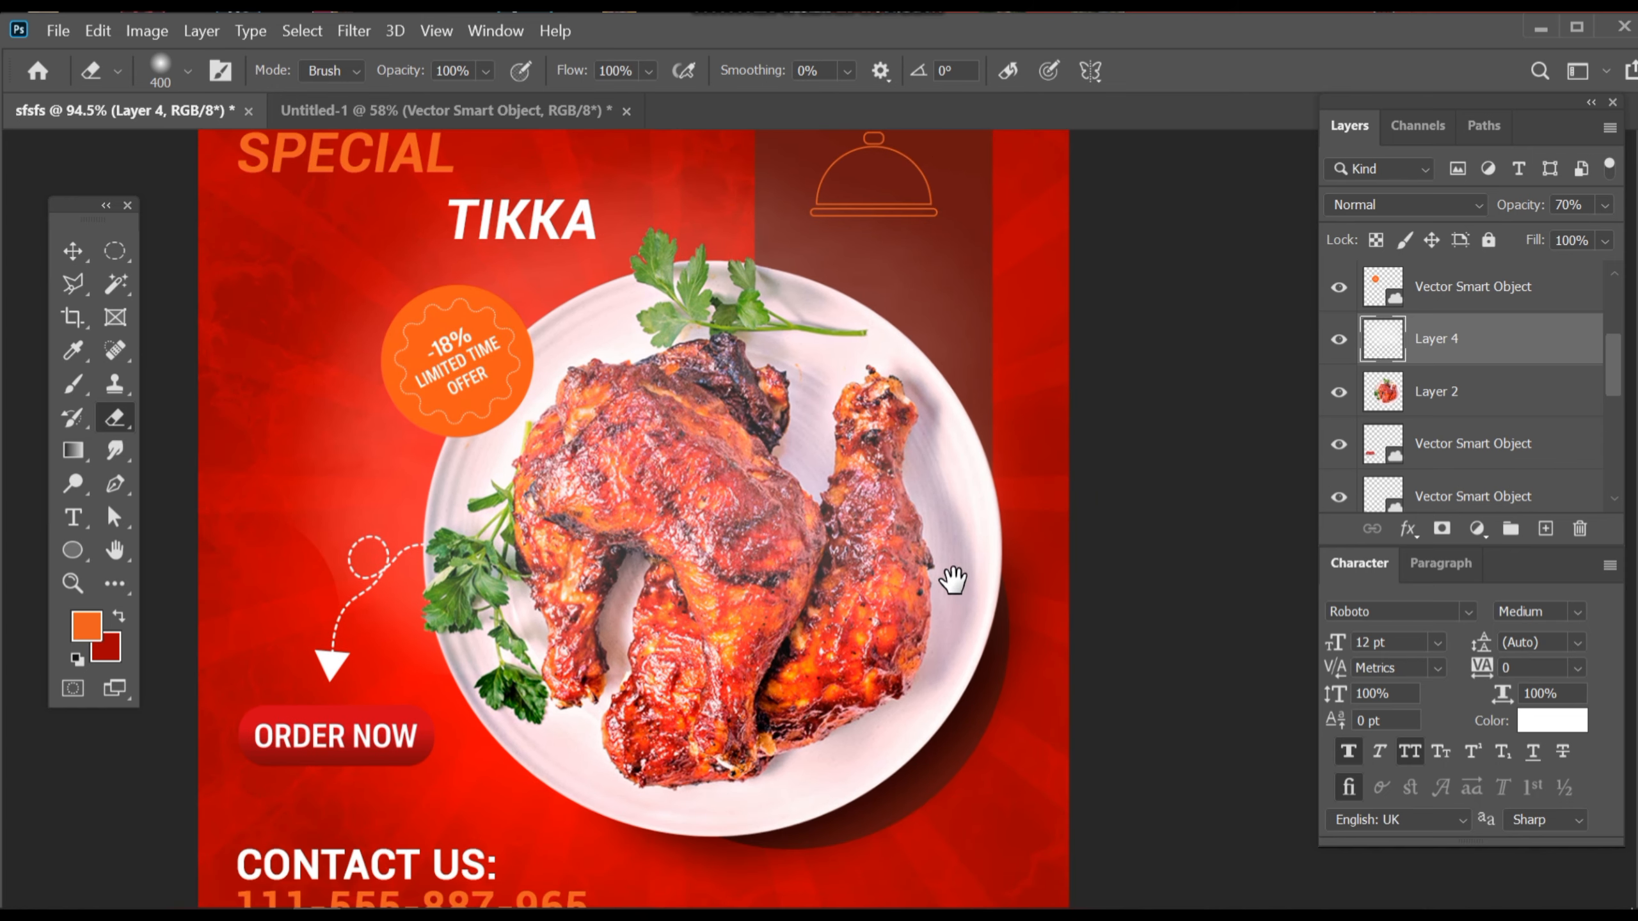
pyautogui.moveTo(952, 581); pyautogui.dragTo(993, 494)
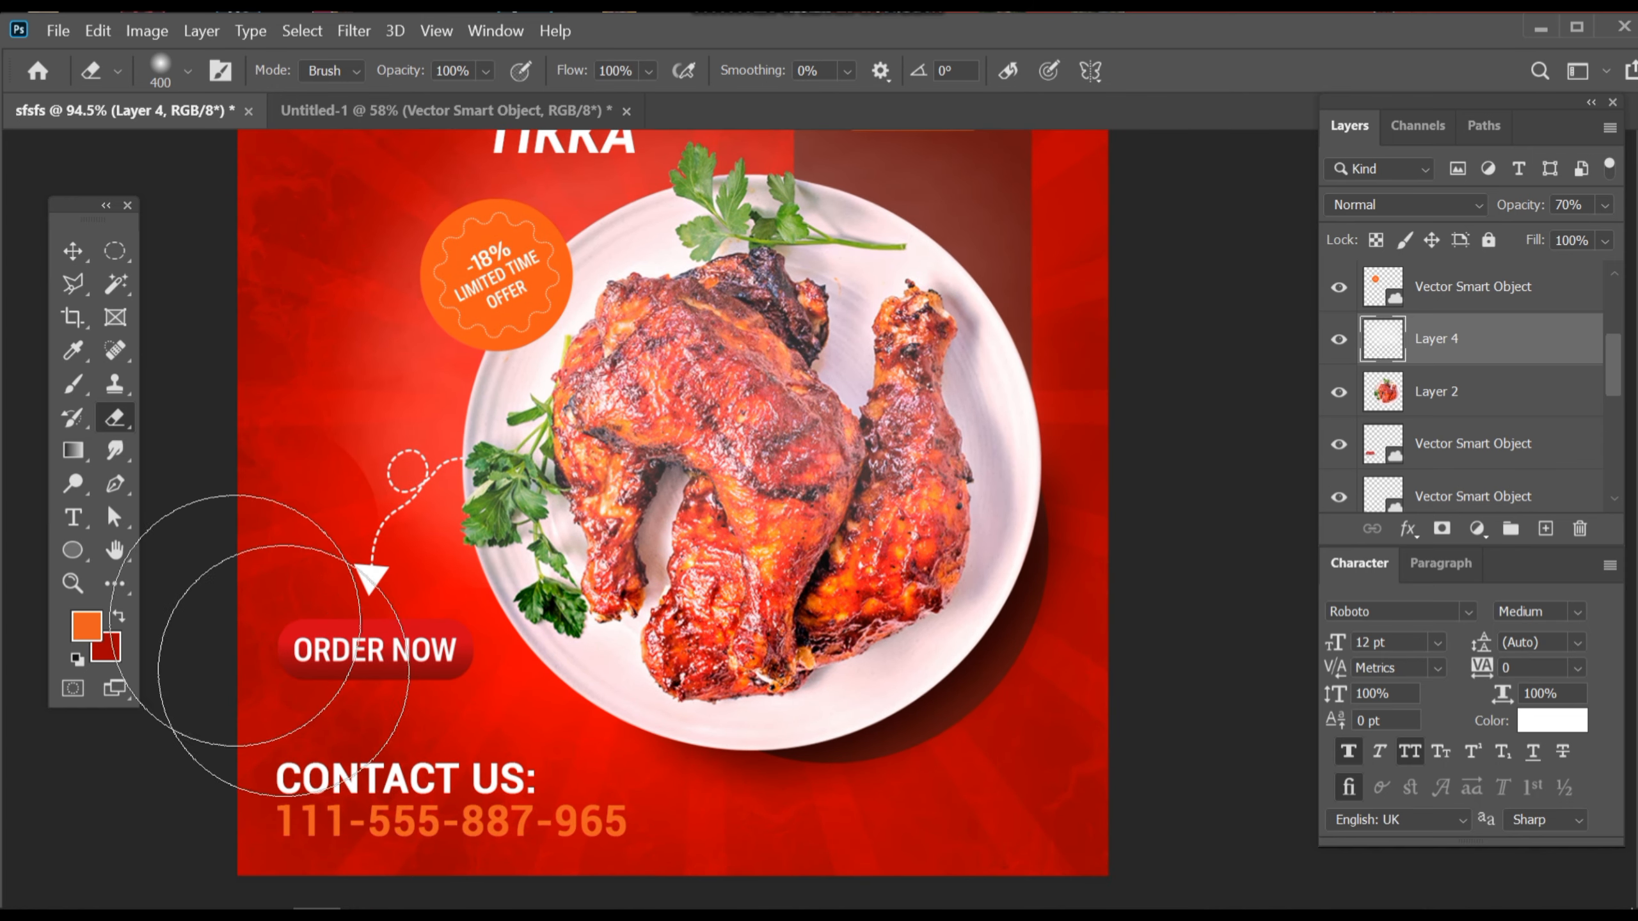
# - Set the opacity of the fog overlay, Layer 4, to 57% and deselect the layer
pyautogui.click(73, 250)
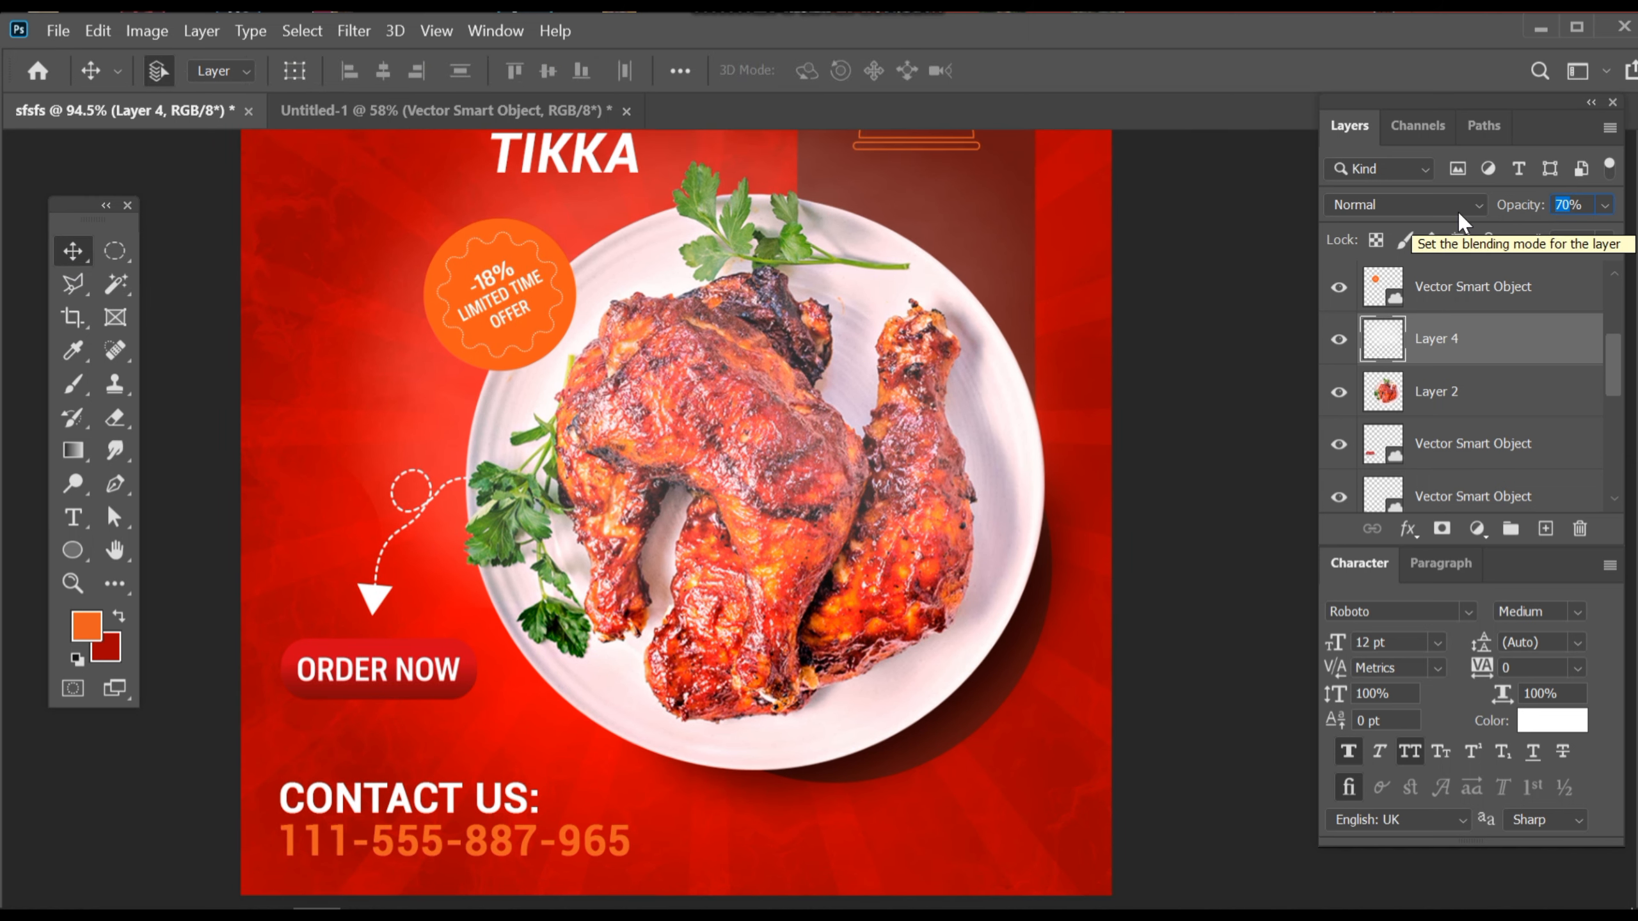
pyautogui.write('57')
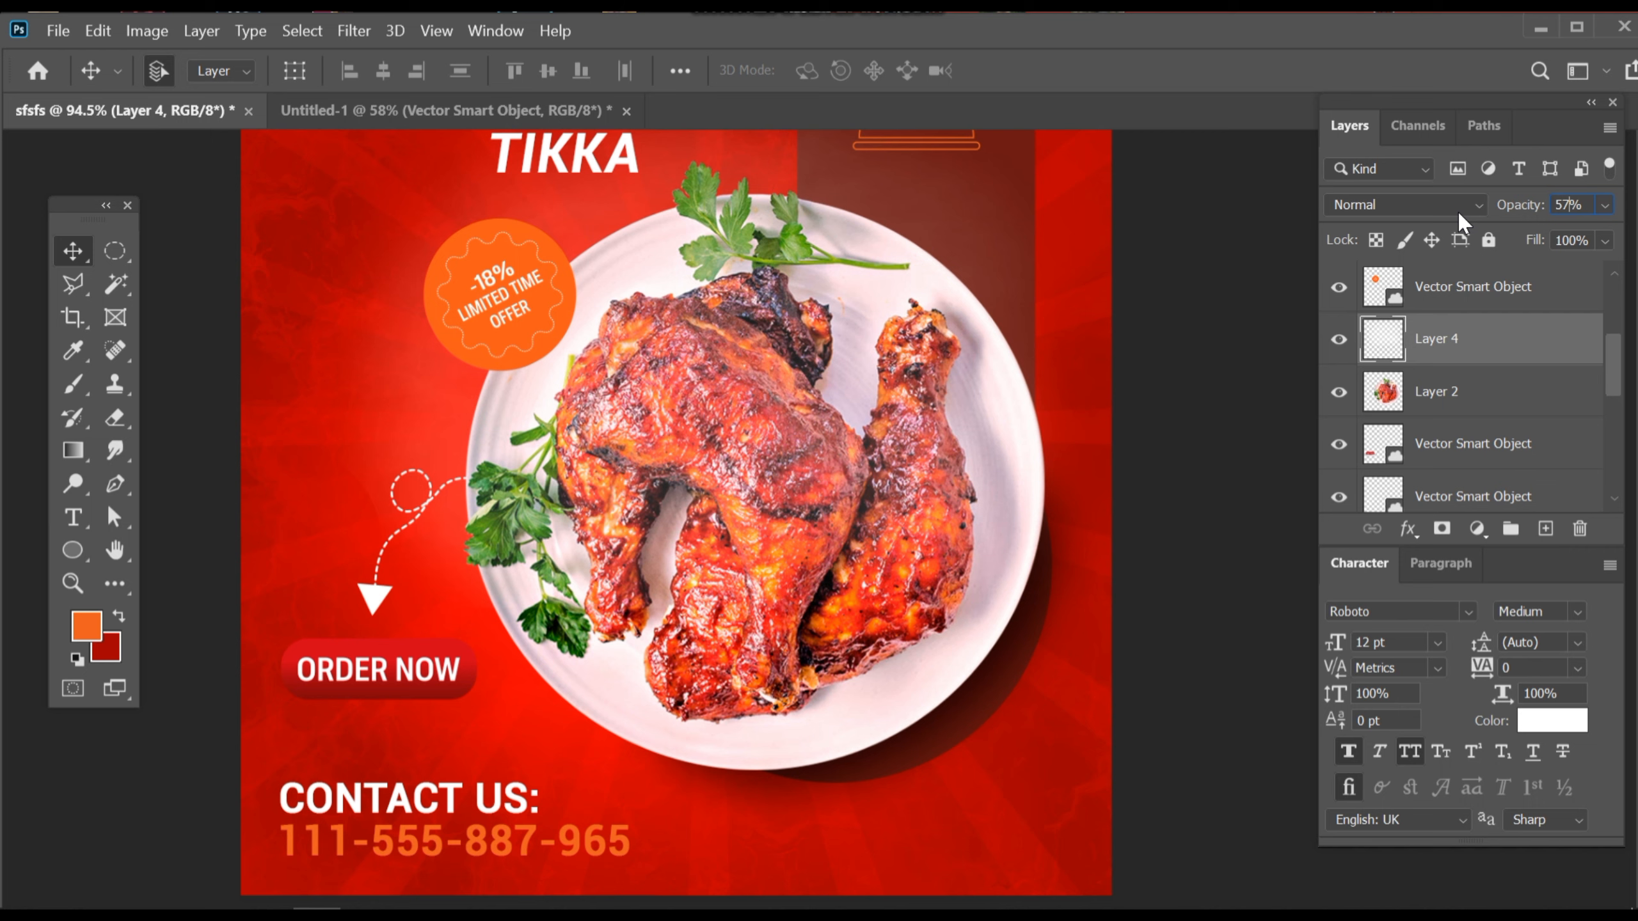
pyautogui.click(1172, 371)
# - Show the finished post fitted to the screen in full-screen mode without any panels
pyautogui.scroll(-5, 1086, 424)
pyautogui.scroll(3, 1068, 523)
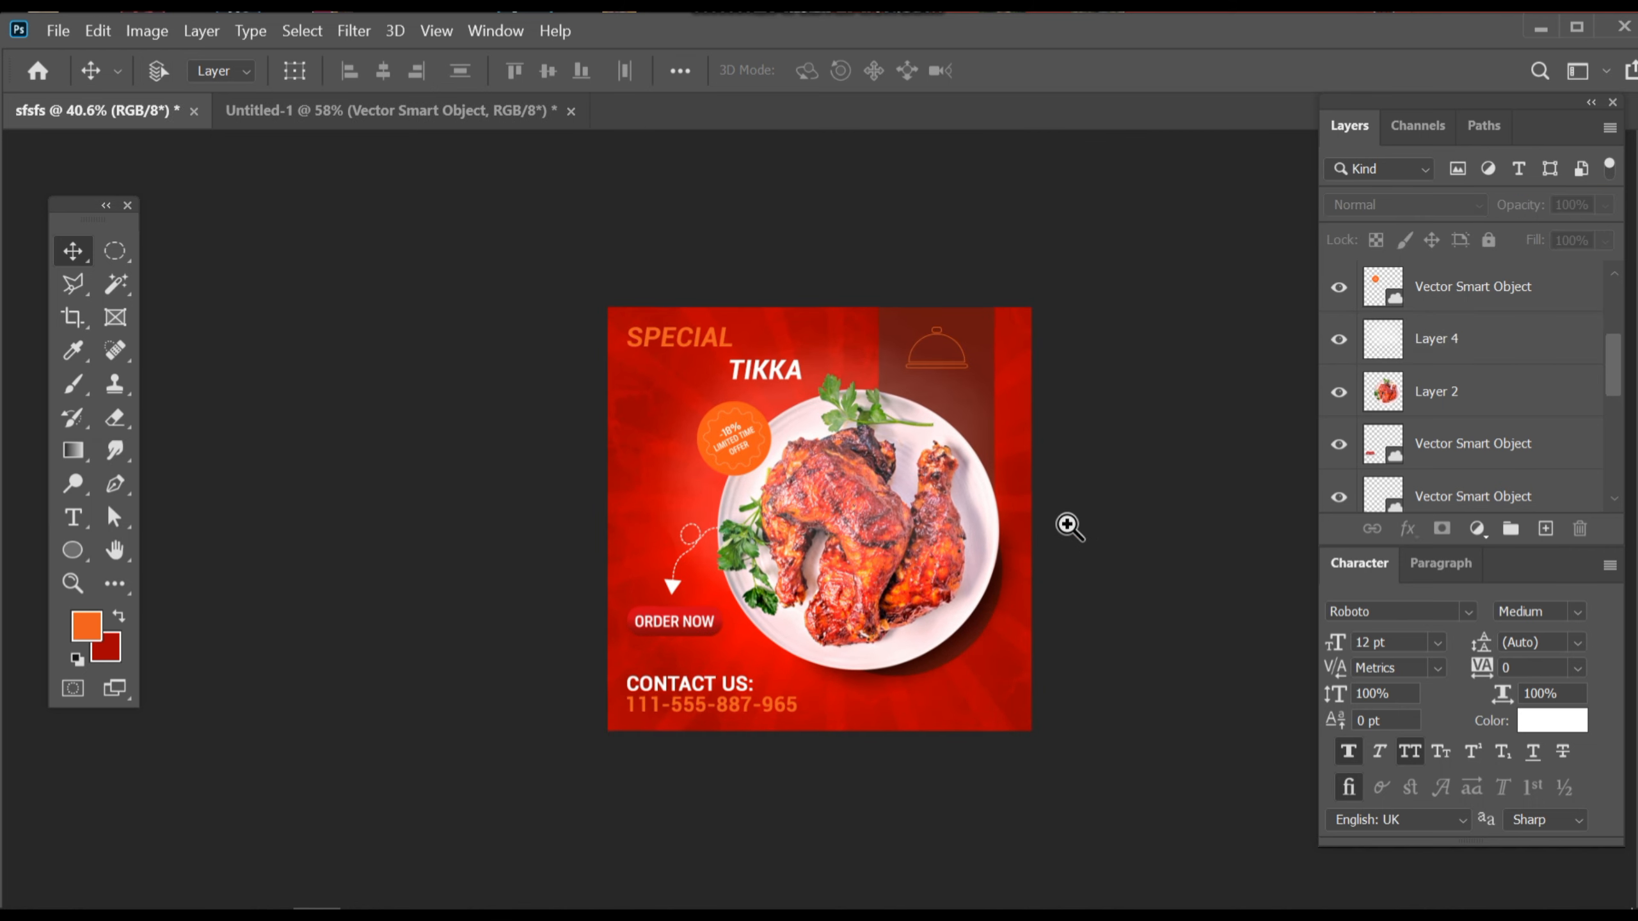
pyautogui.press('f')
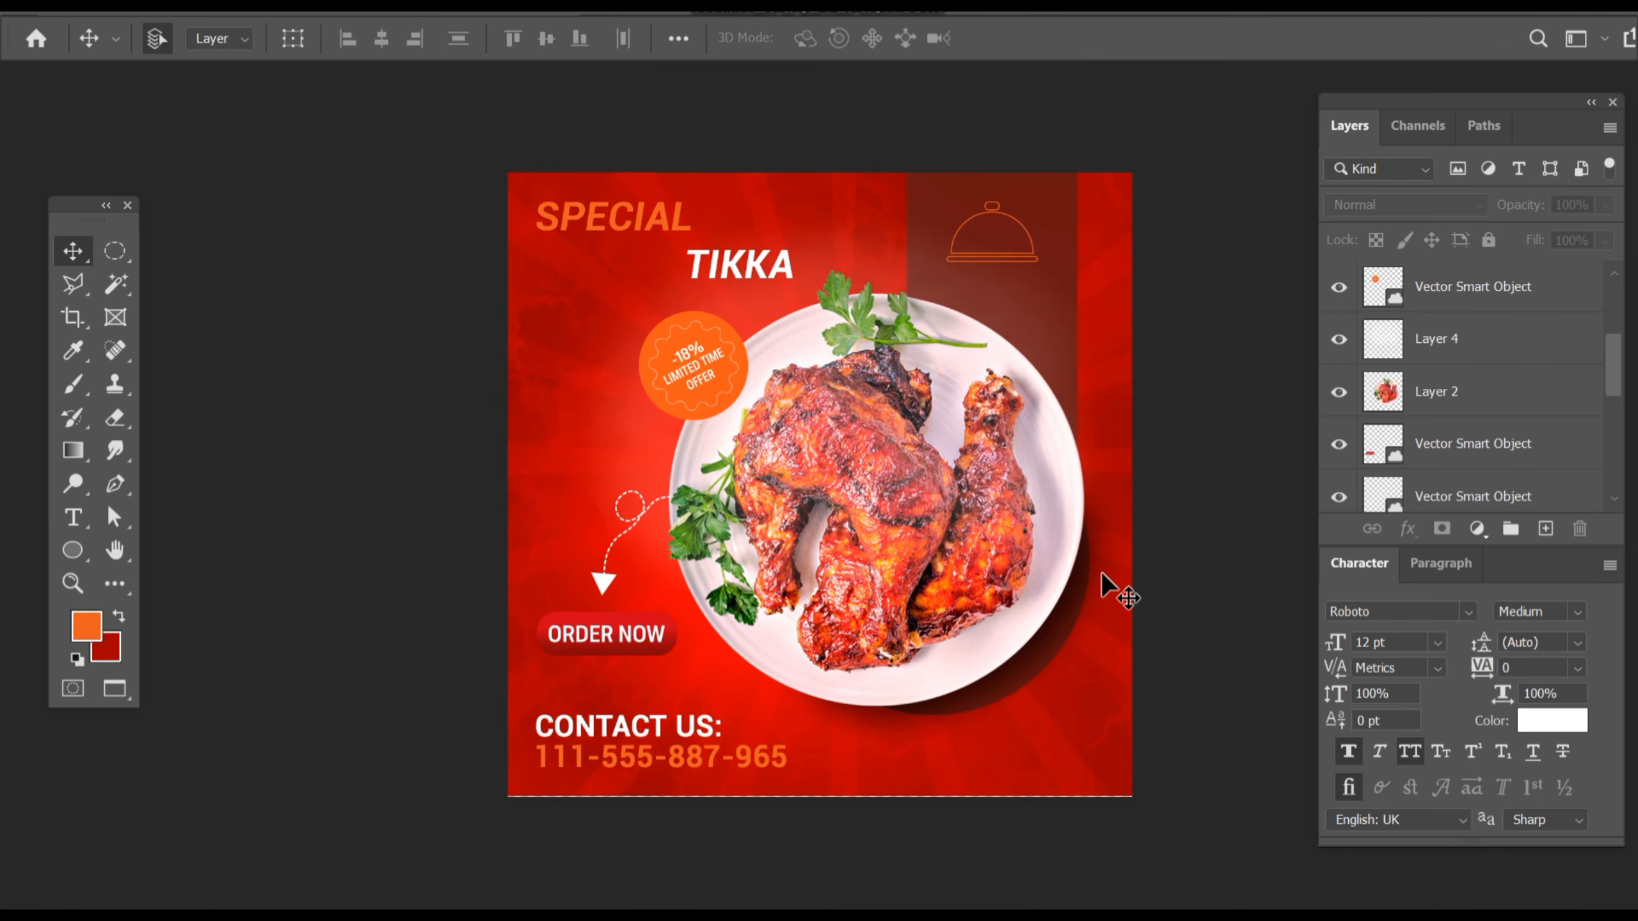
pyautogui.press('f')
pyautogui.hotkey('ctrl', '0')
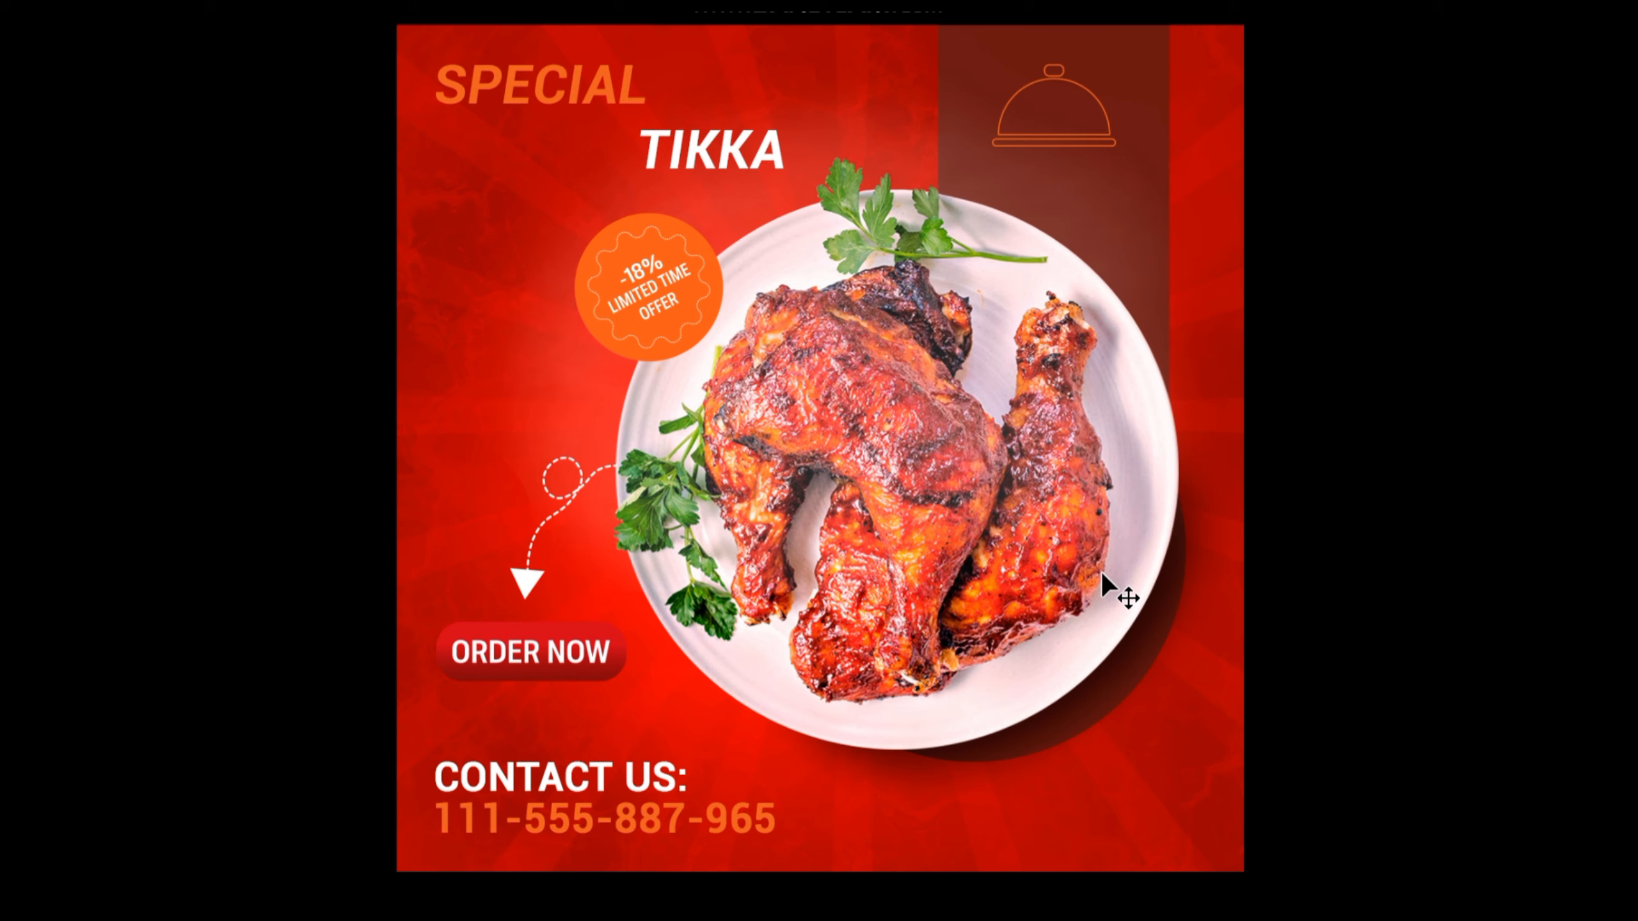